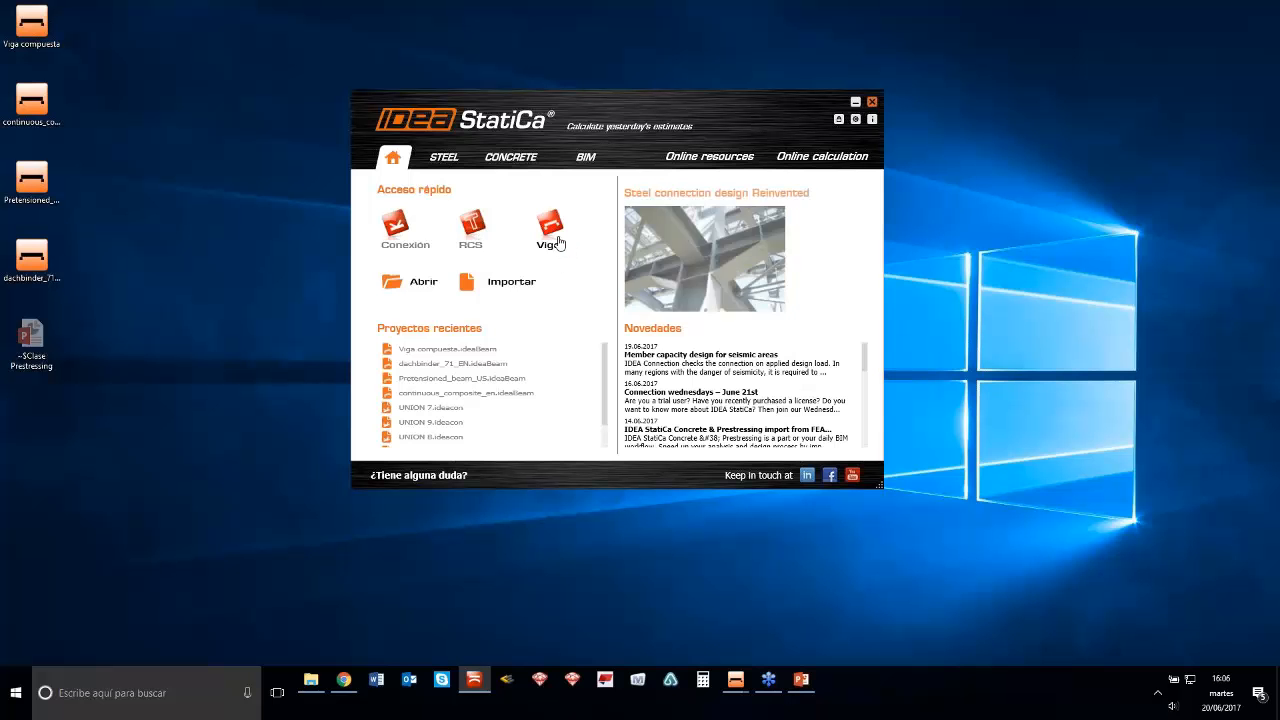
Launch the Viga beam module from the concrete applications and maximize its window
click(444, 157)
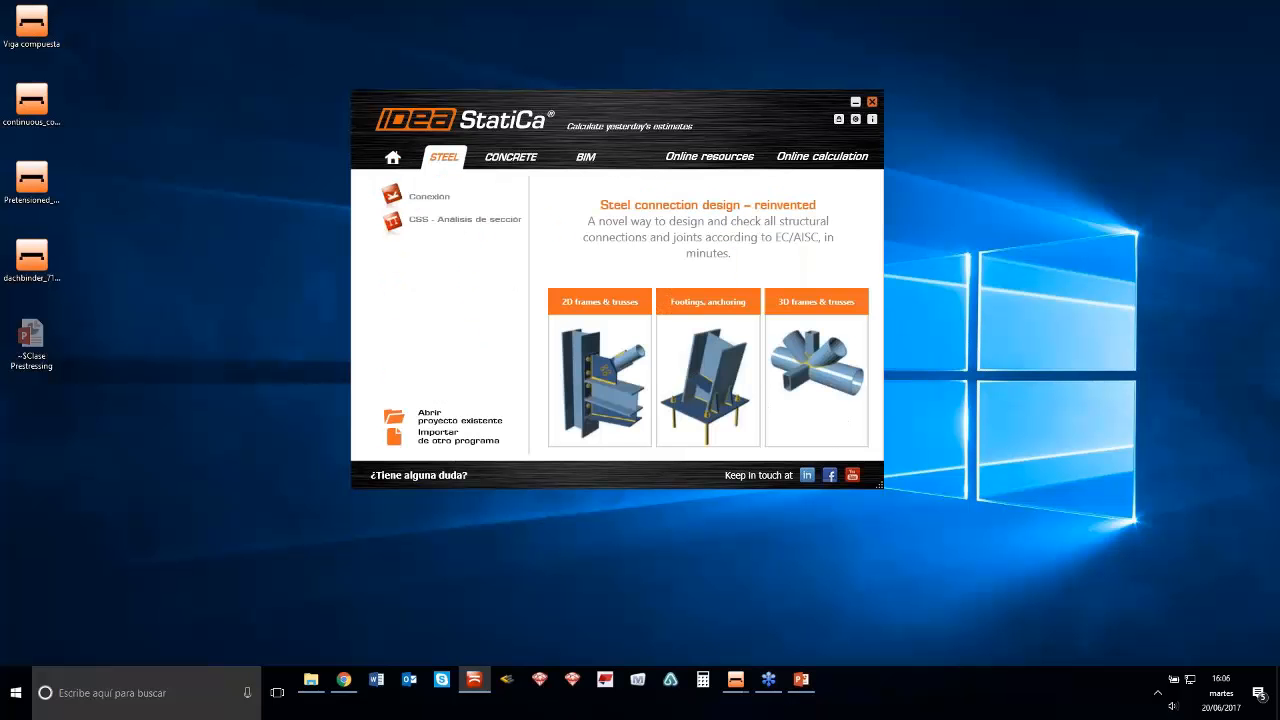
click(508, 166)
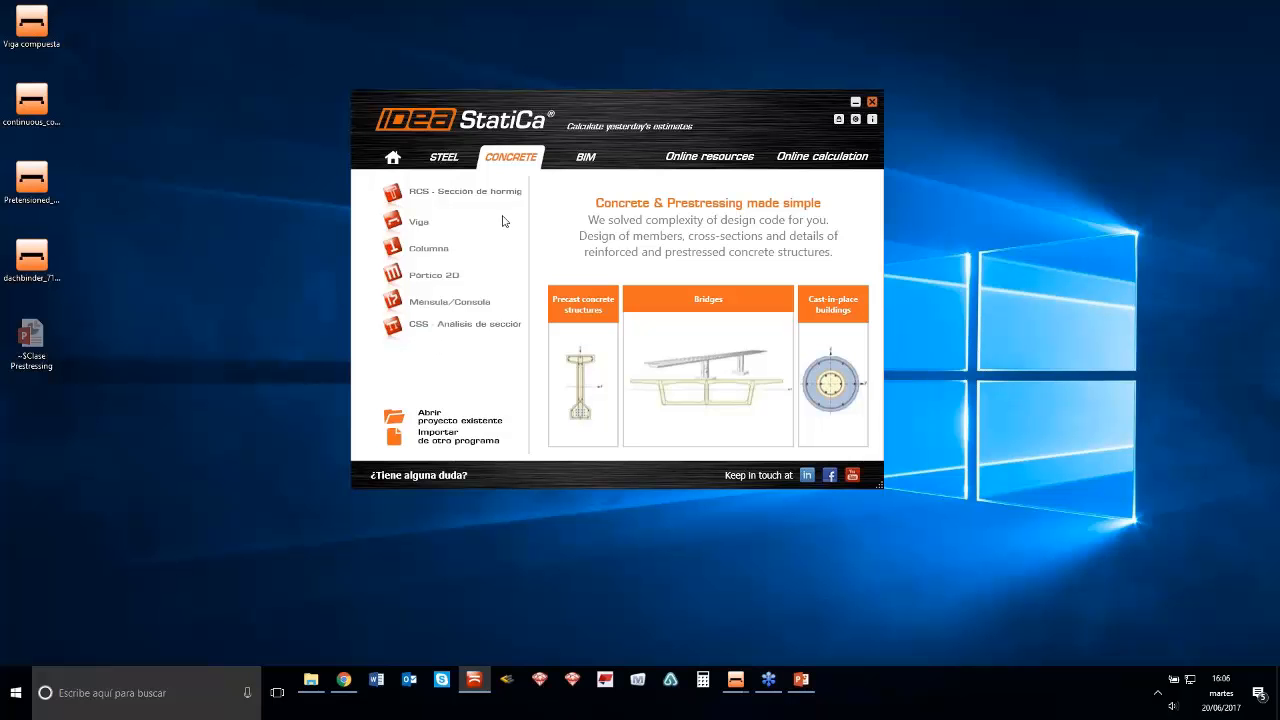
click(420, 222)
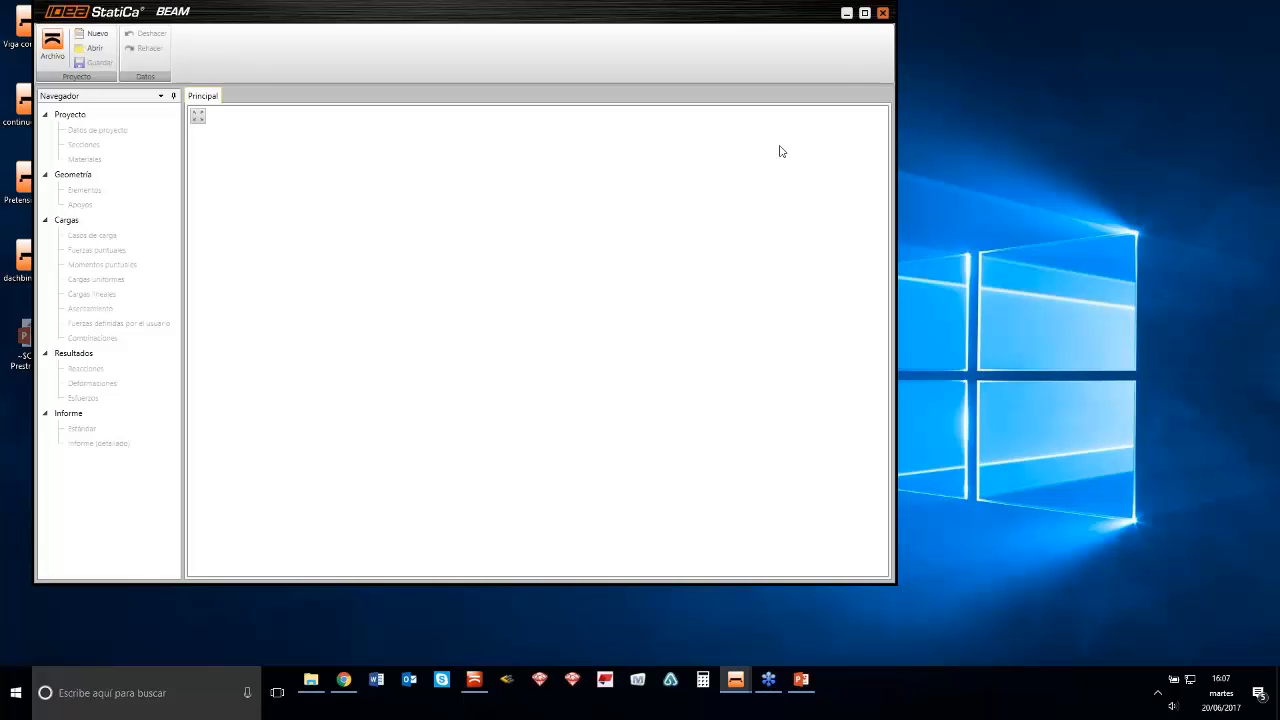
click(865, 14)
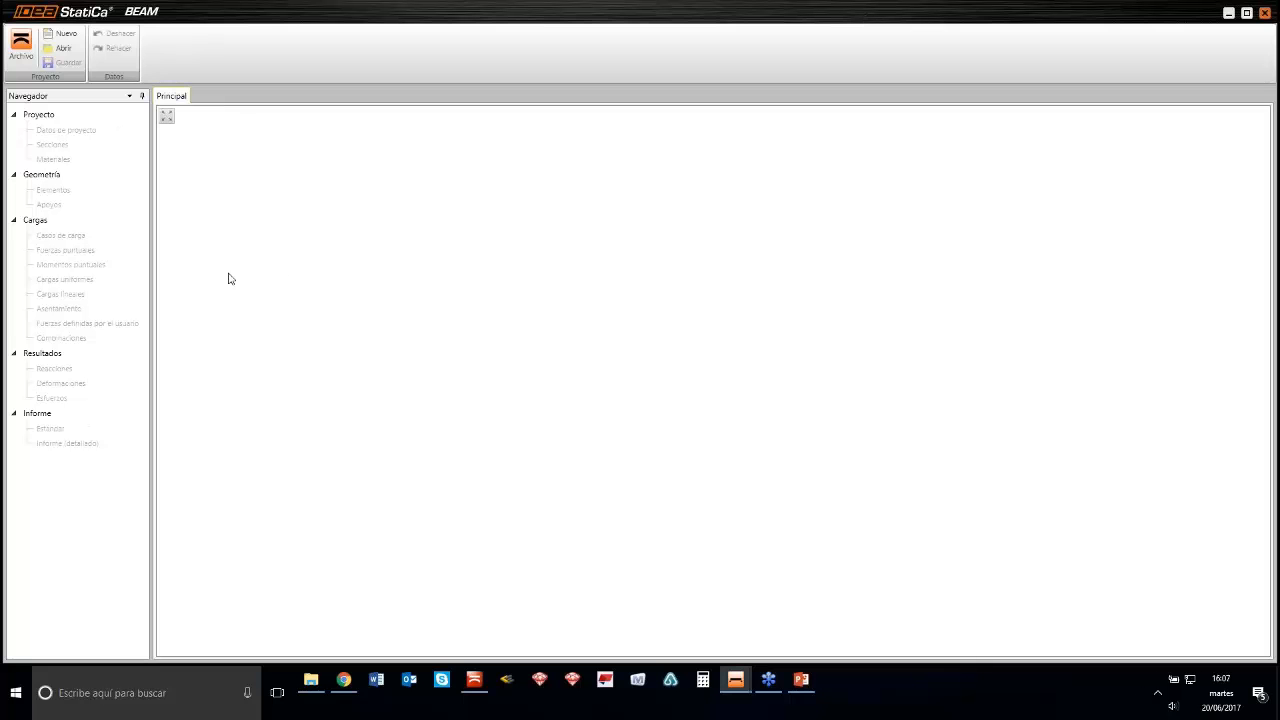
Start a new project for a single-span prestressed precast concrete beam, loaded in the vertical plane, with a length of 20 m
click(66, 34)
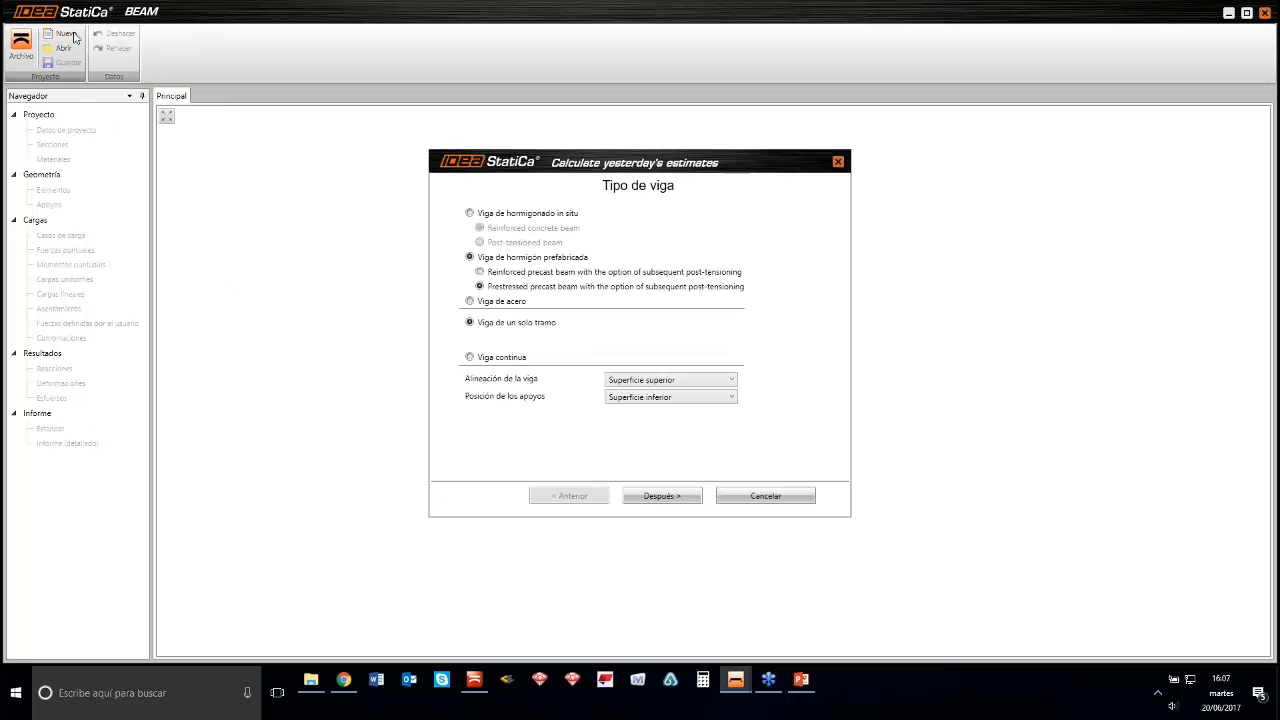
drag(502, 161, 489, 148)
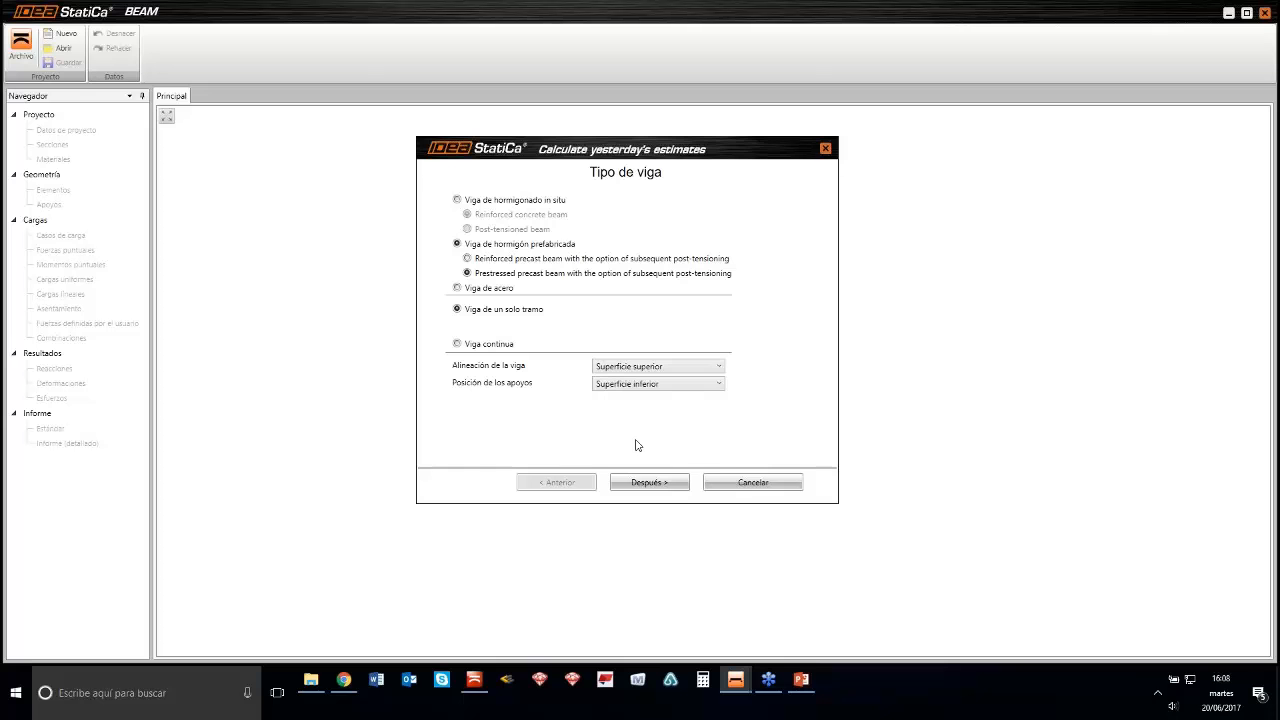
click(645, 485)
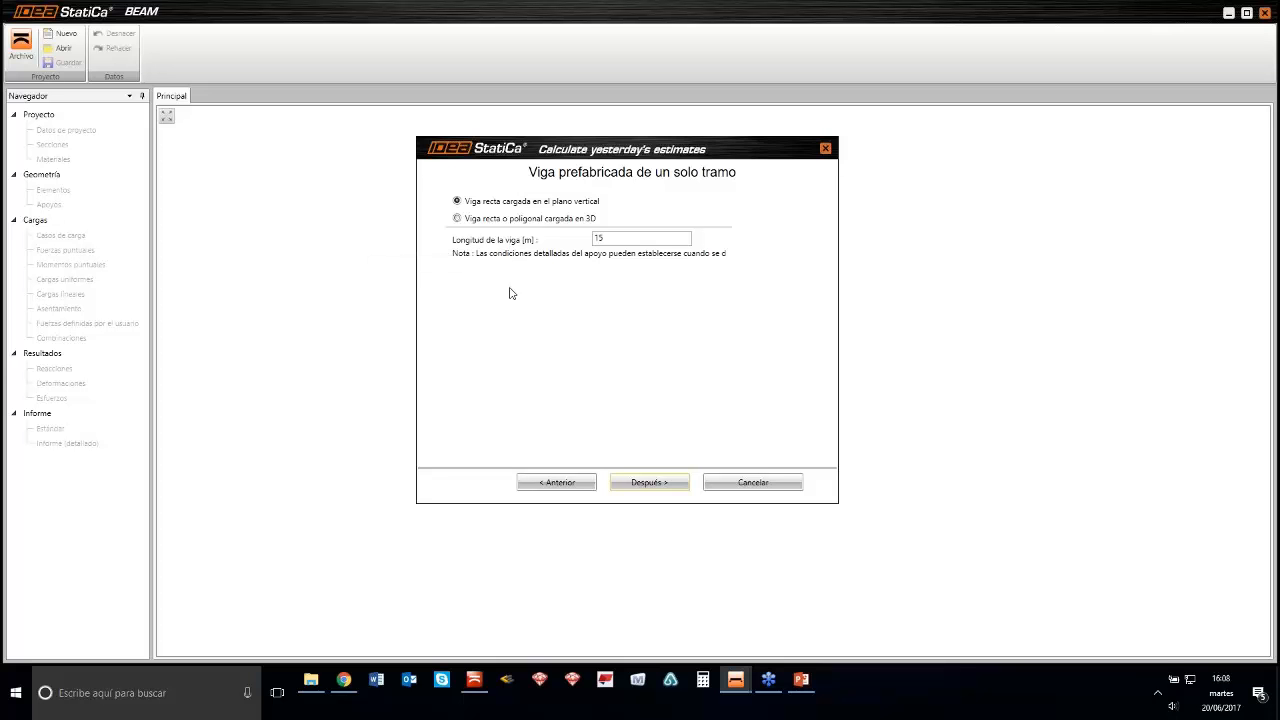
double_click(610, 239)
click(668, 485)
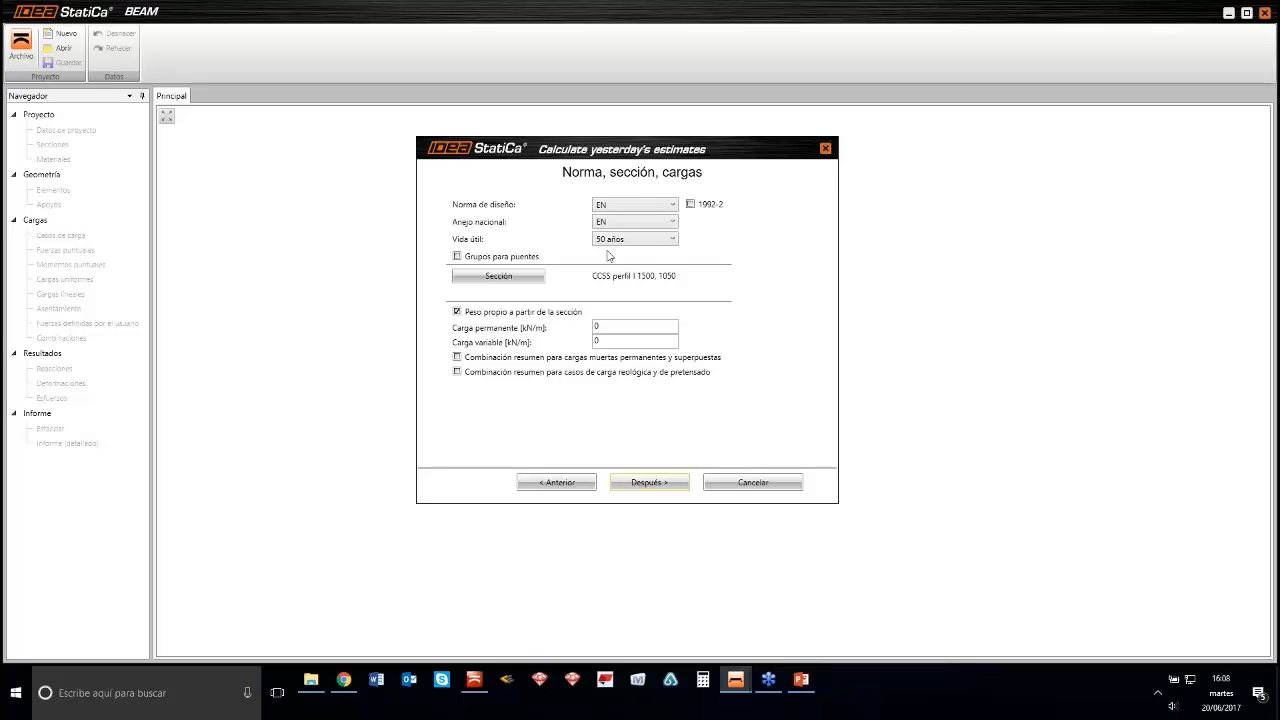
Try the SIA design code, return to EN, and look through the national annex options
click(643, 206)
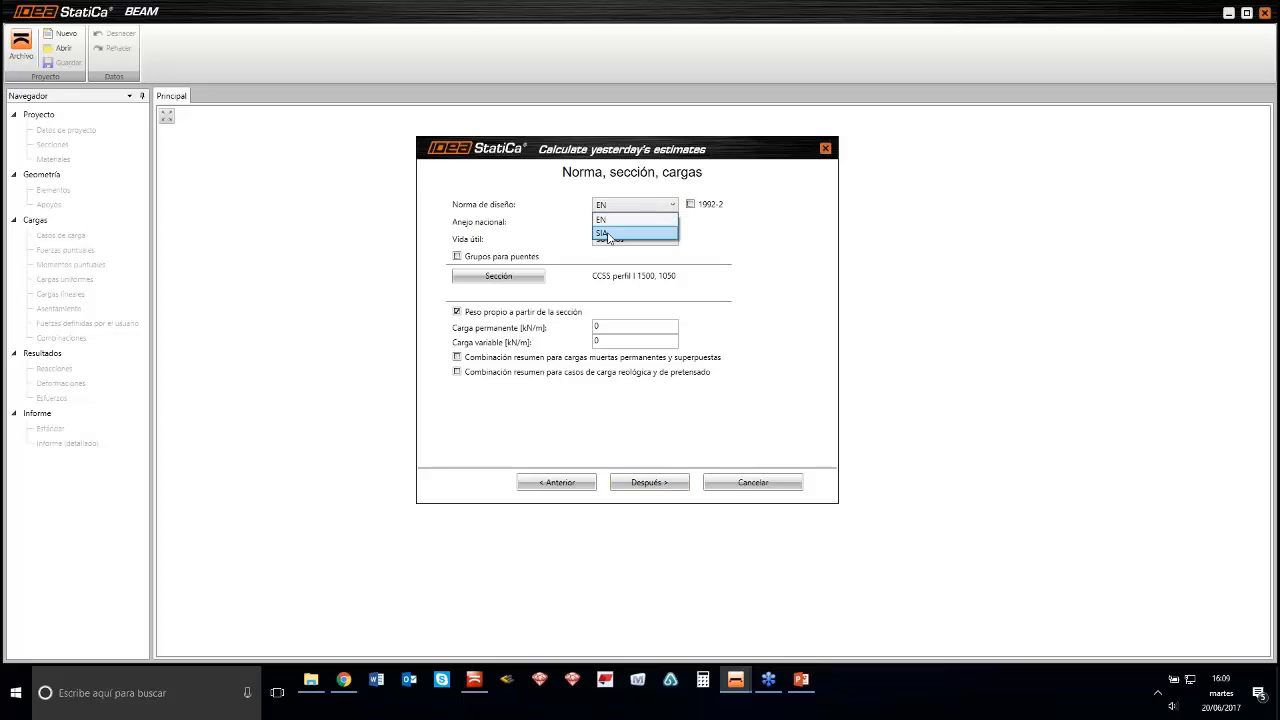
click(607, 234)
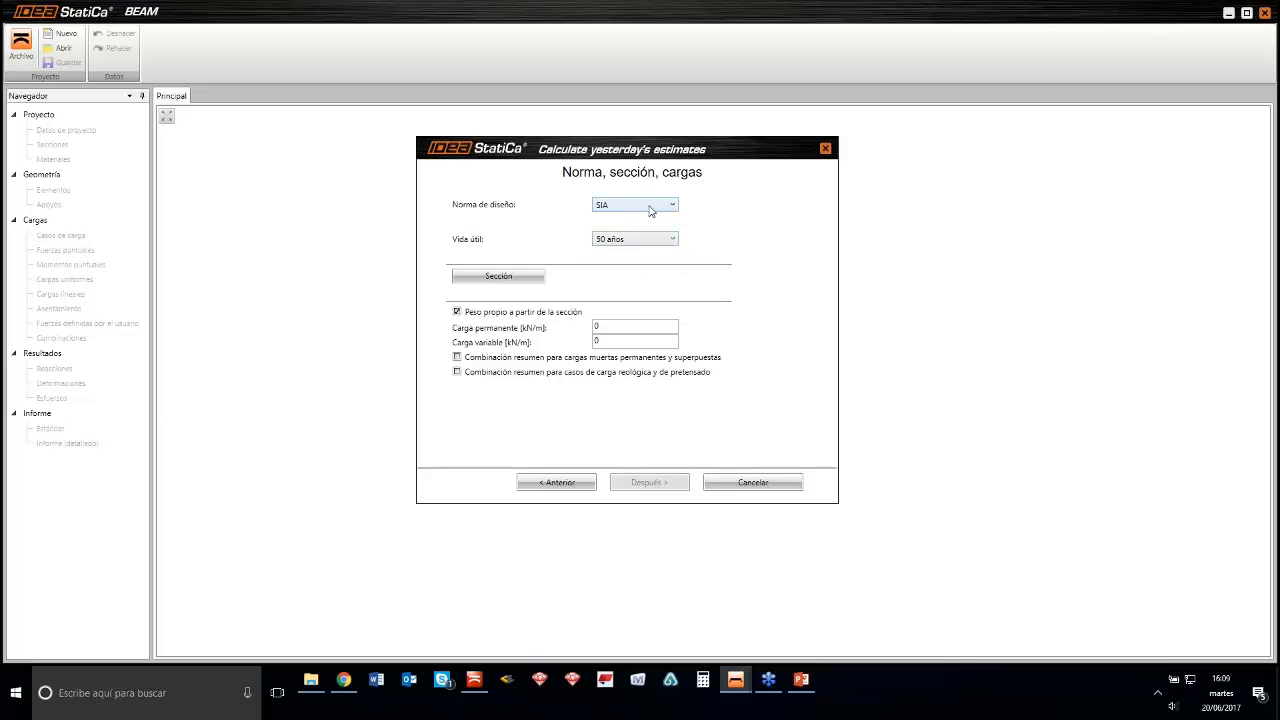
click(657, 205)
click(634, 222)
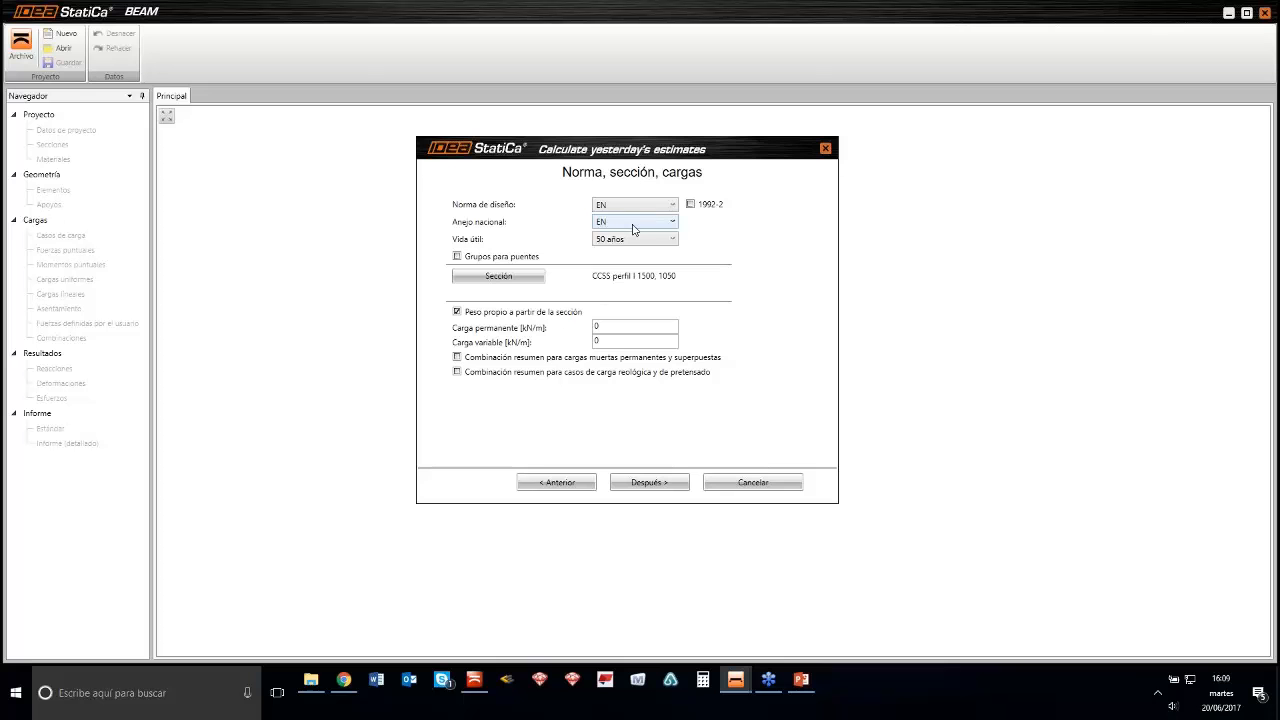
click(633, 227)
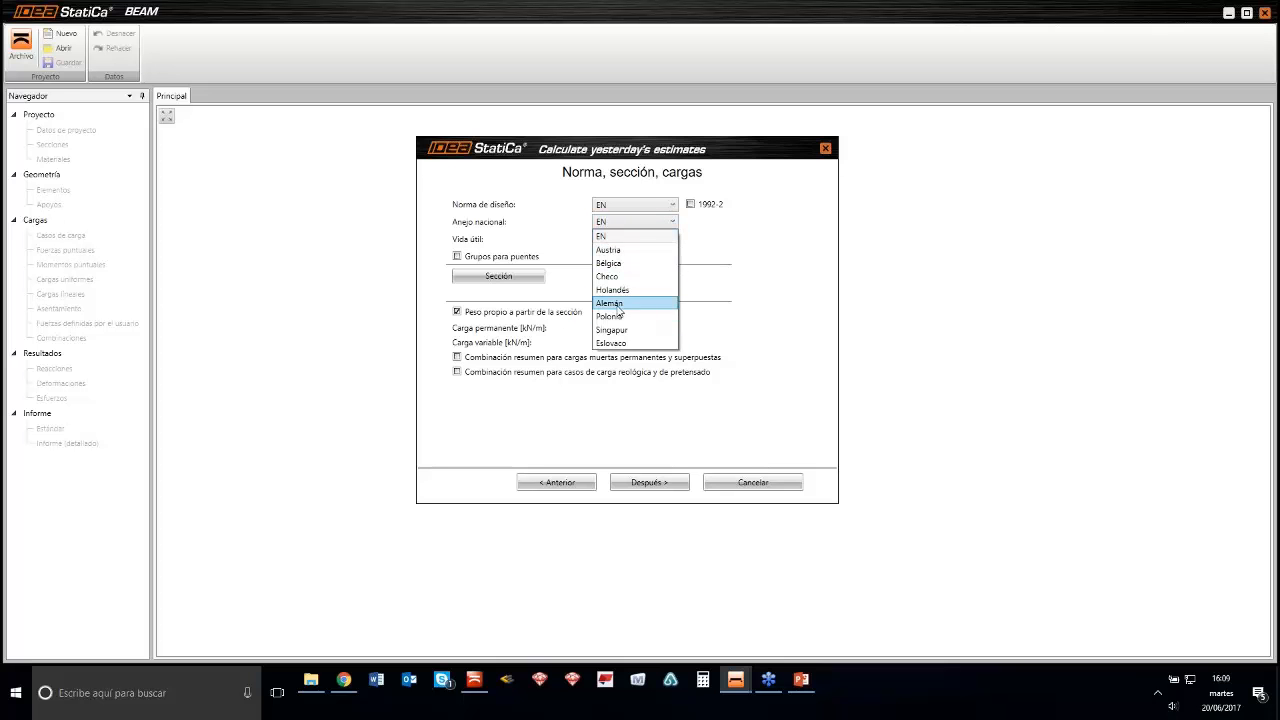
click(721, 239)
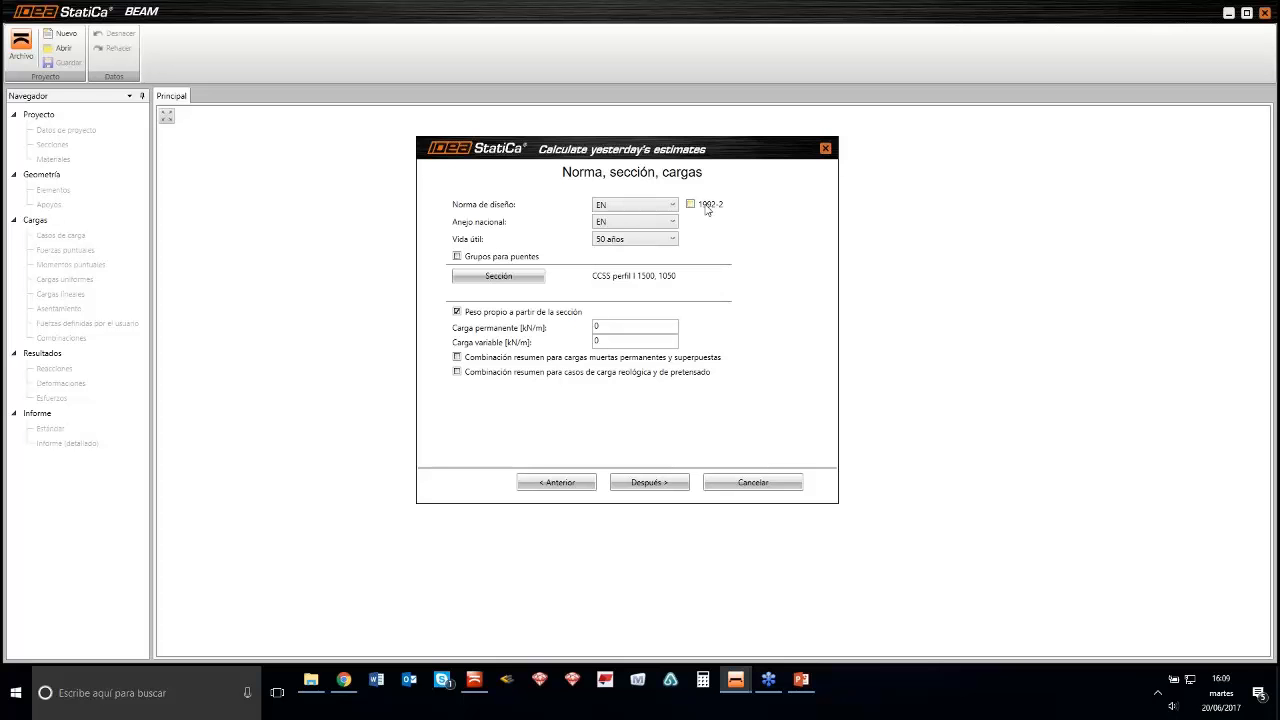
Browse the cross-section library and choose an I-shaped beam with a composite slab from the composite shapes
click(526, 285)
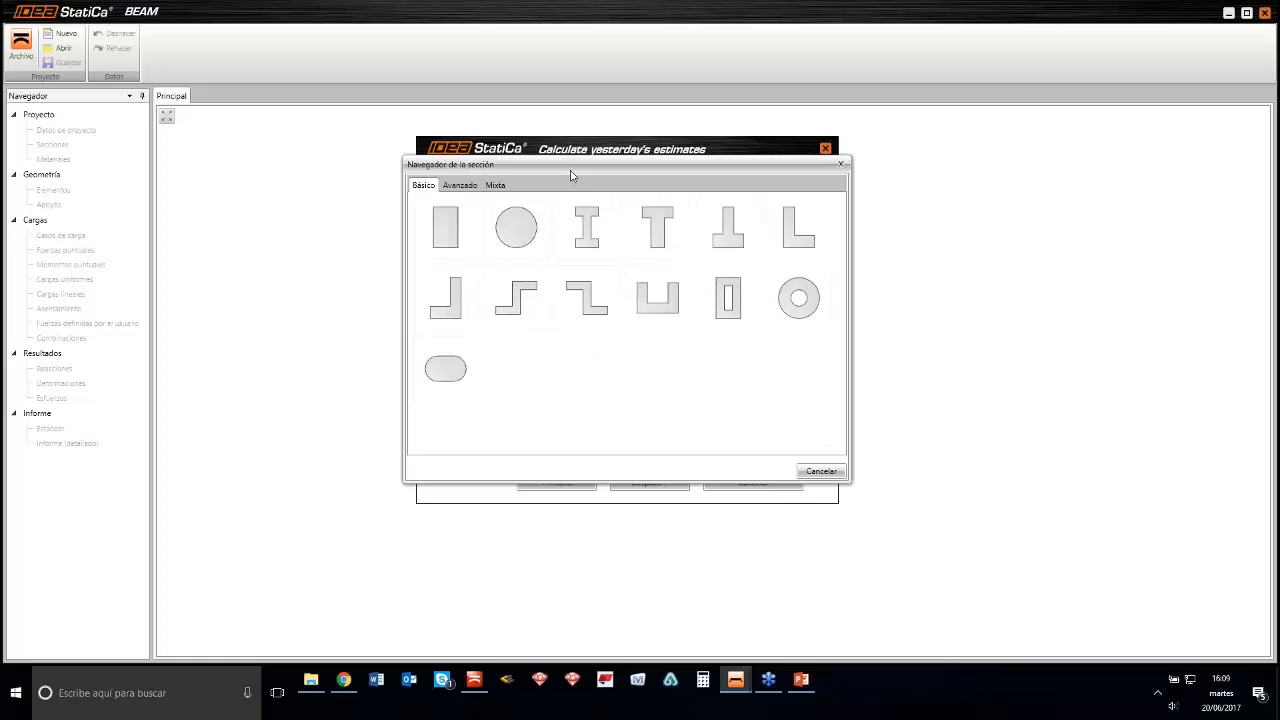
mouse_move(571, 174)
mouse_down()
mouse_move(503, 263)
mouse_move(562, 188)
mouse_up()
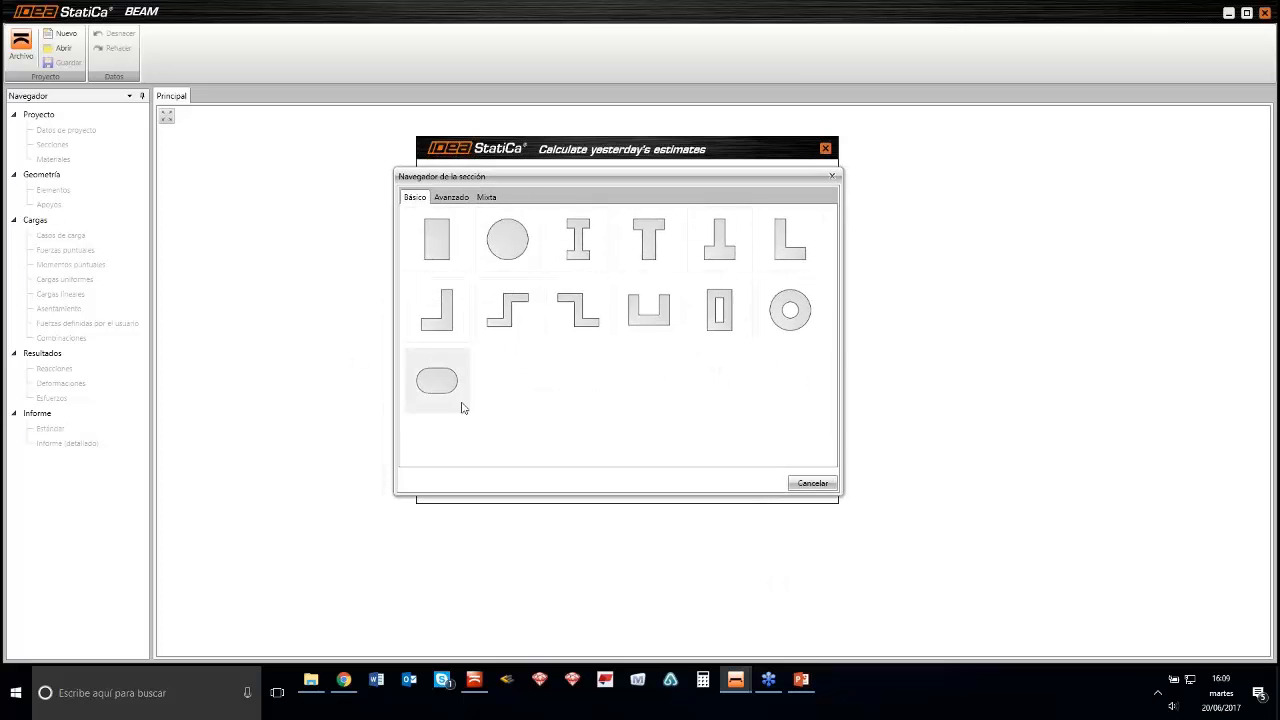
click(455, 198)
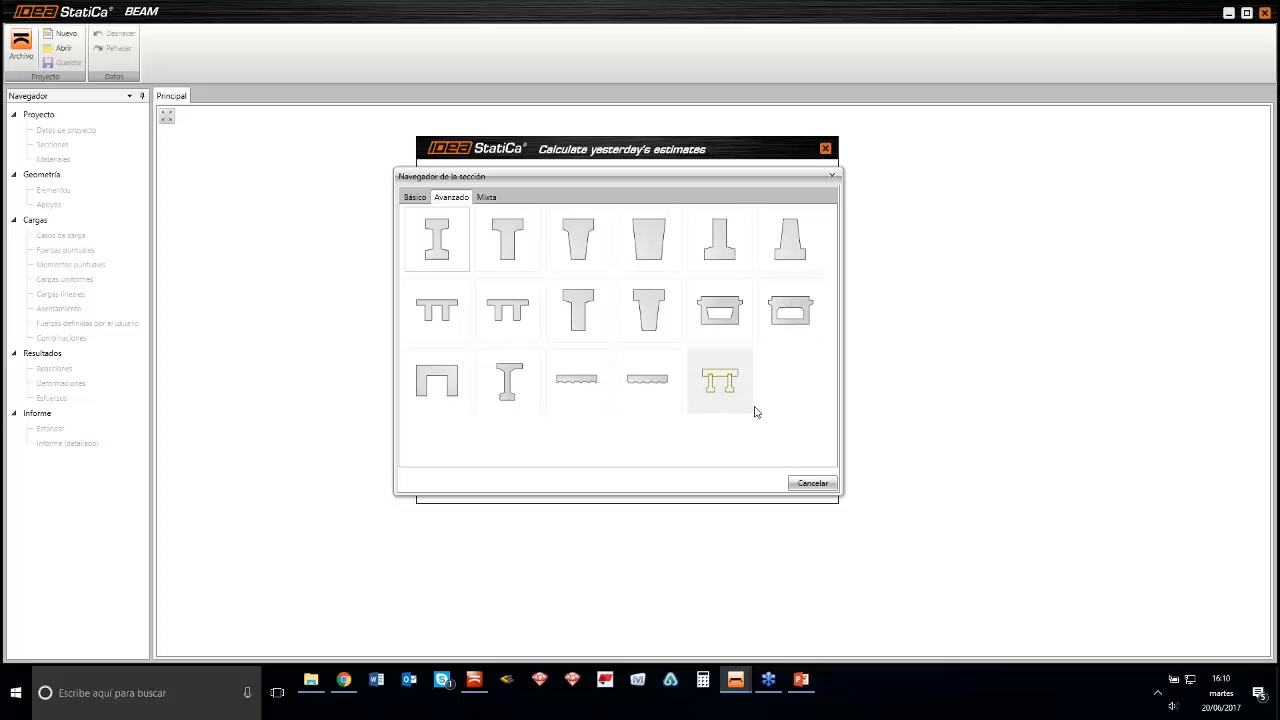
click(487, 198)
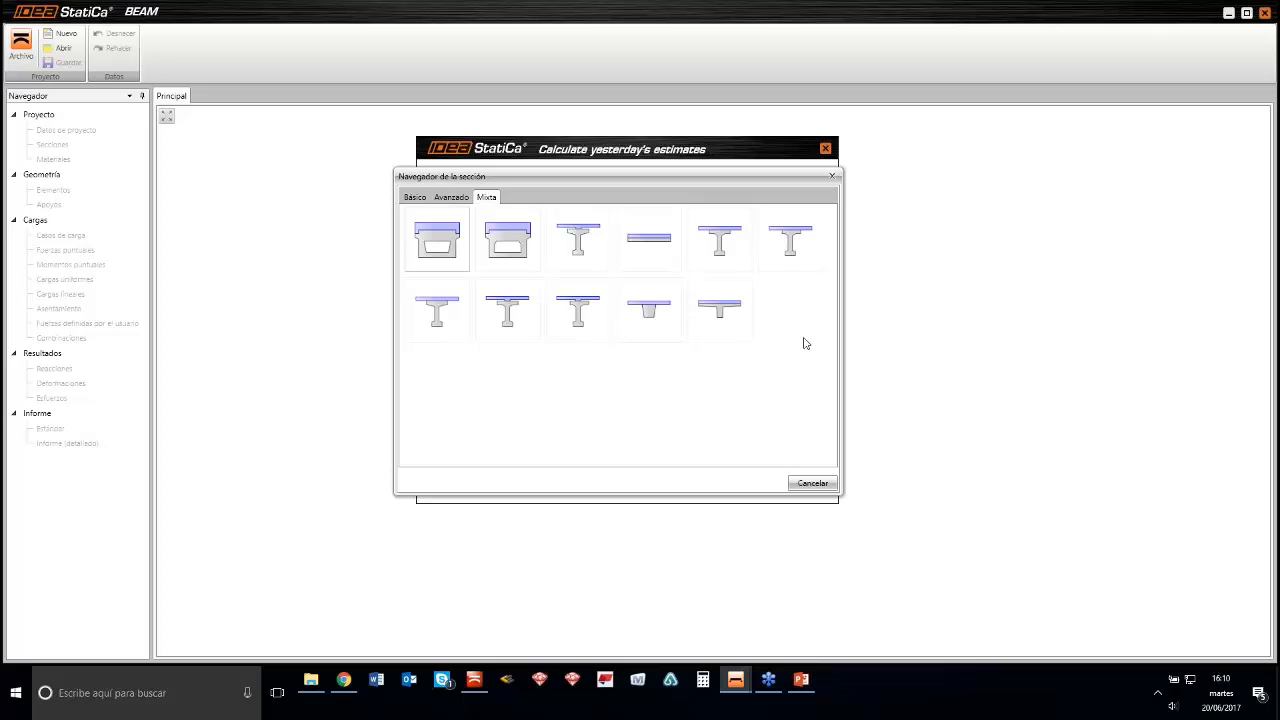
click(719, 255)
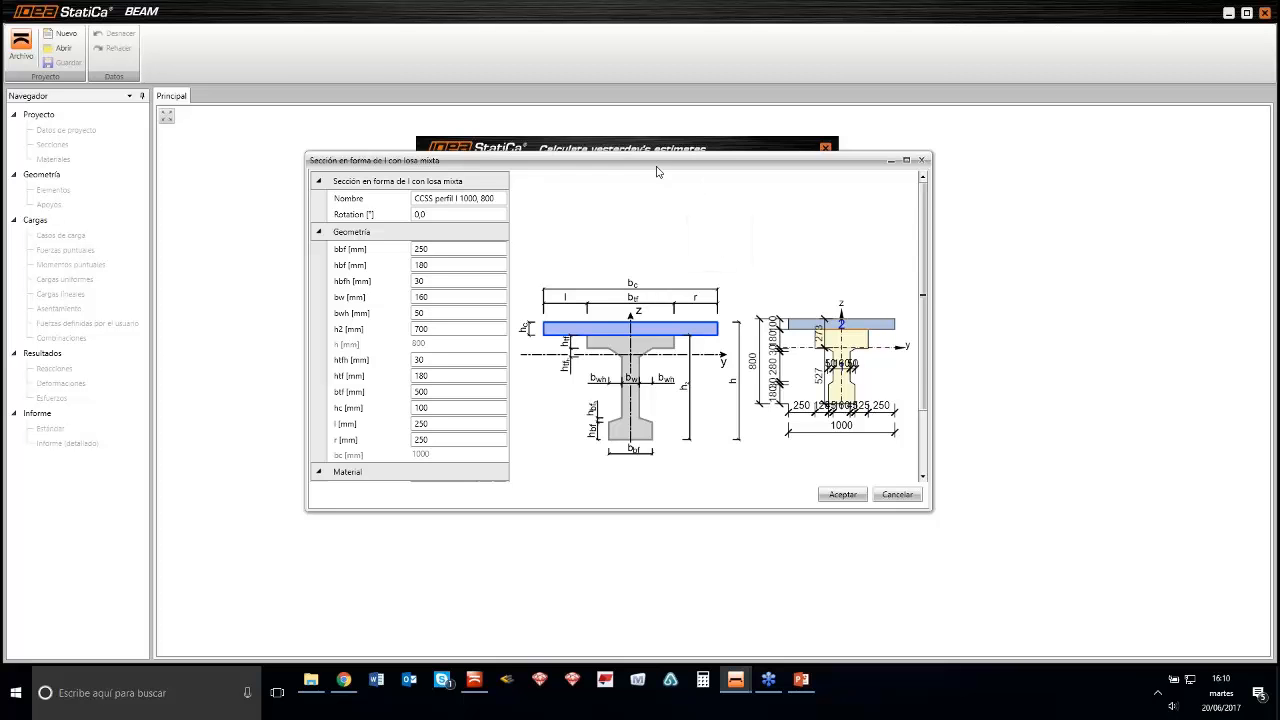
drag(657, 172, 644, 183)
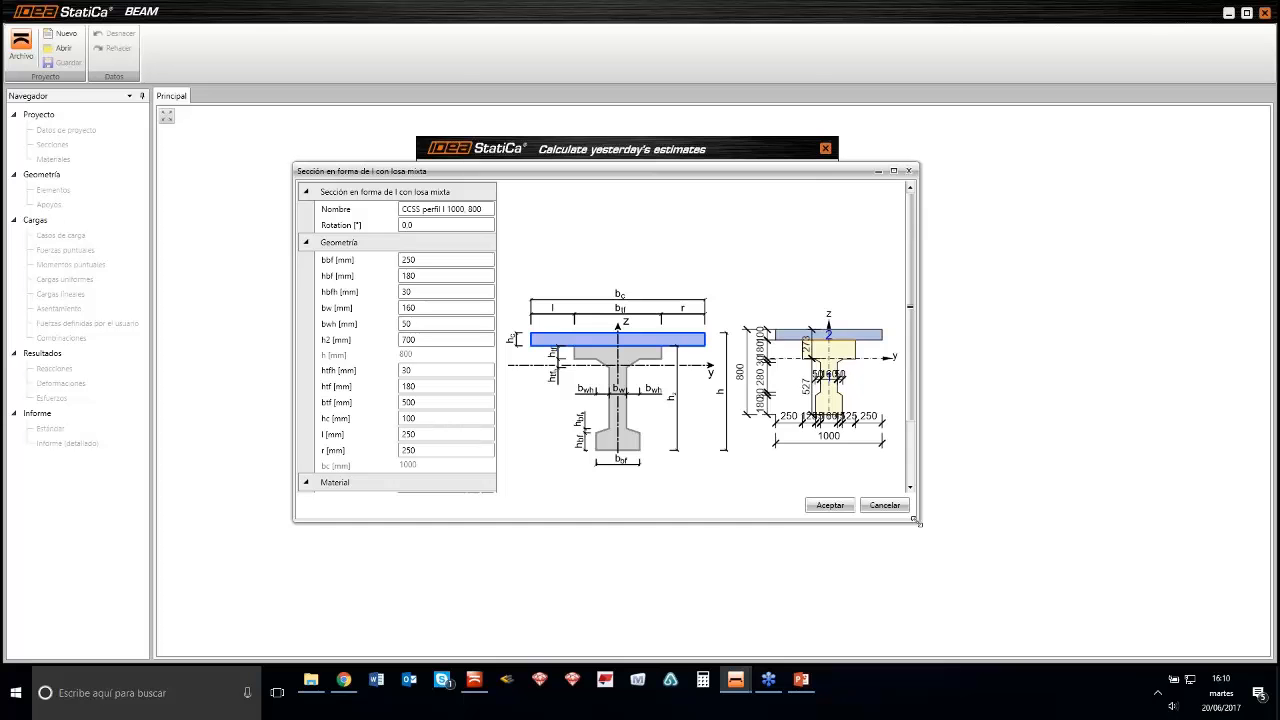
drag(914, 519, 1079, 561)
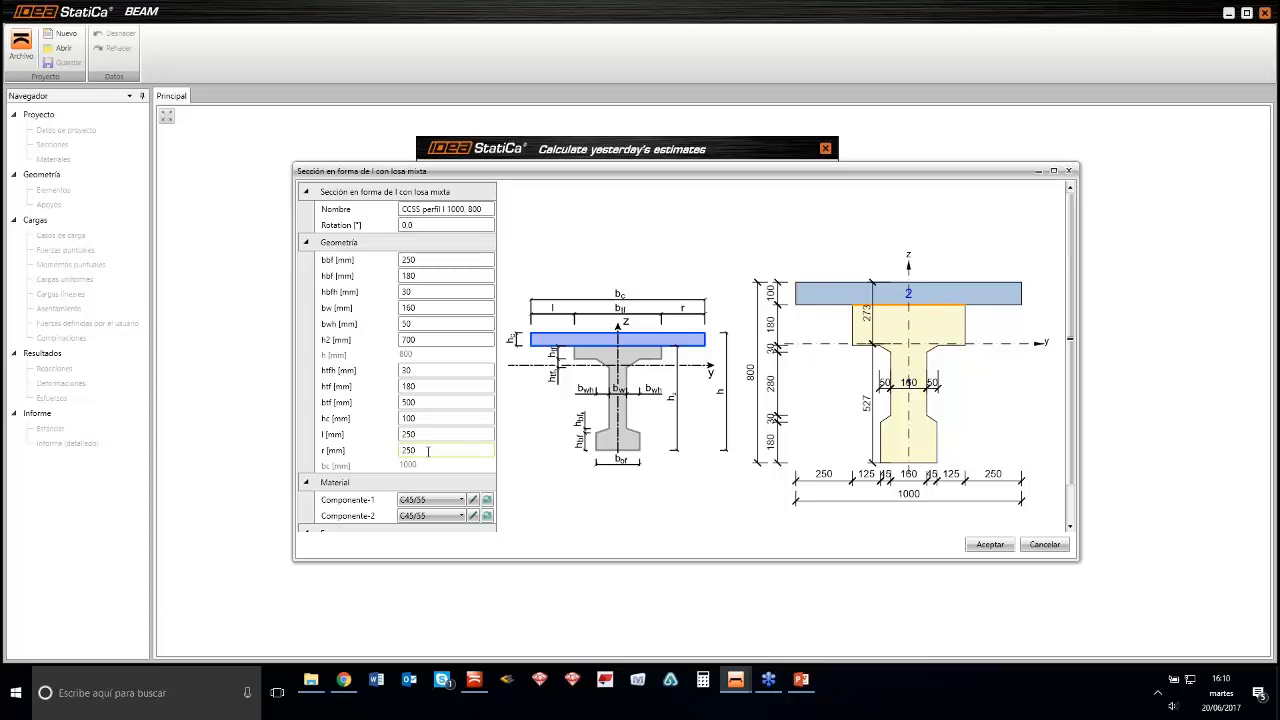
Set the section's h2 to 950 mm and both slab overhangs, l and r, to 500 mm
click(420, 341)
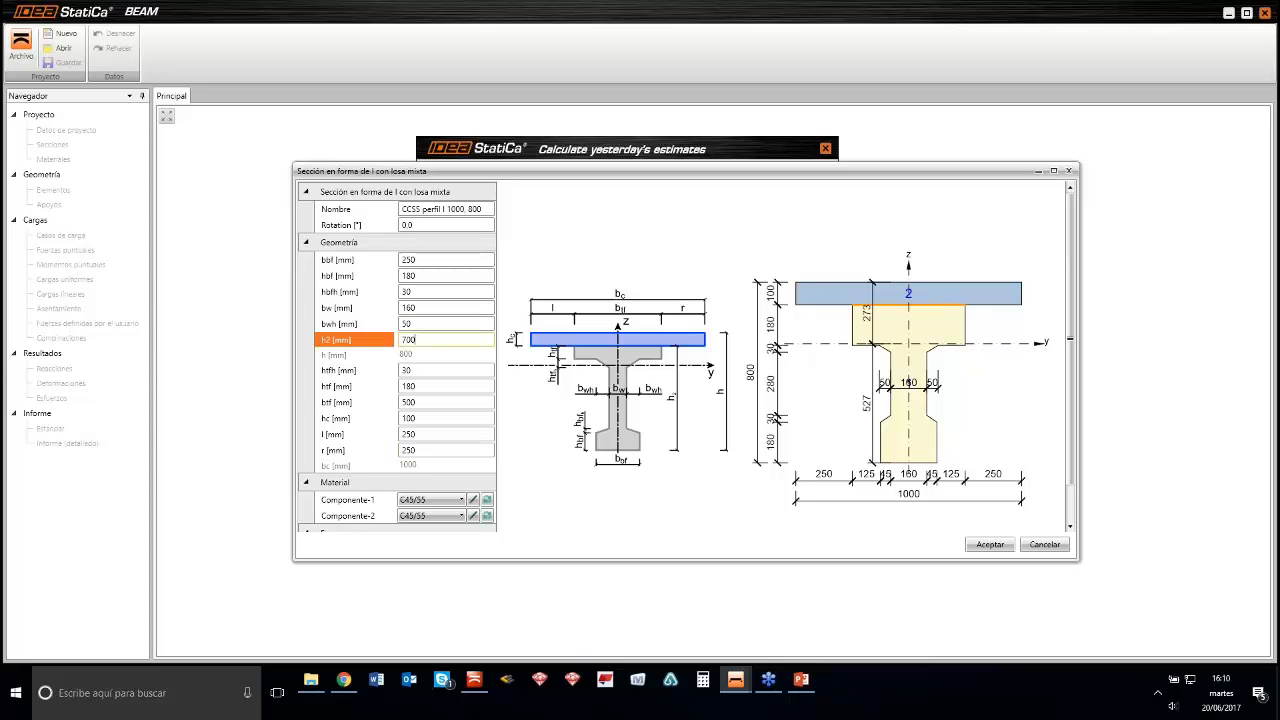
text(950)
click(422, 434)
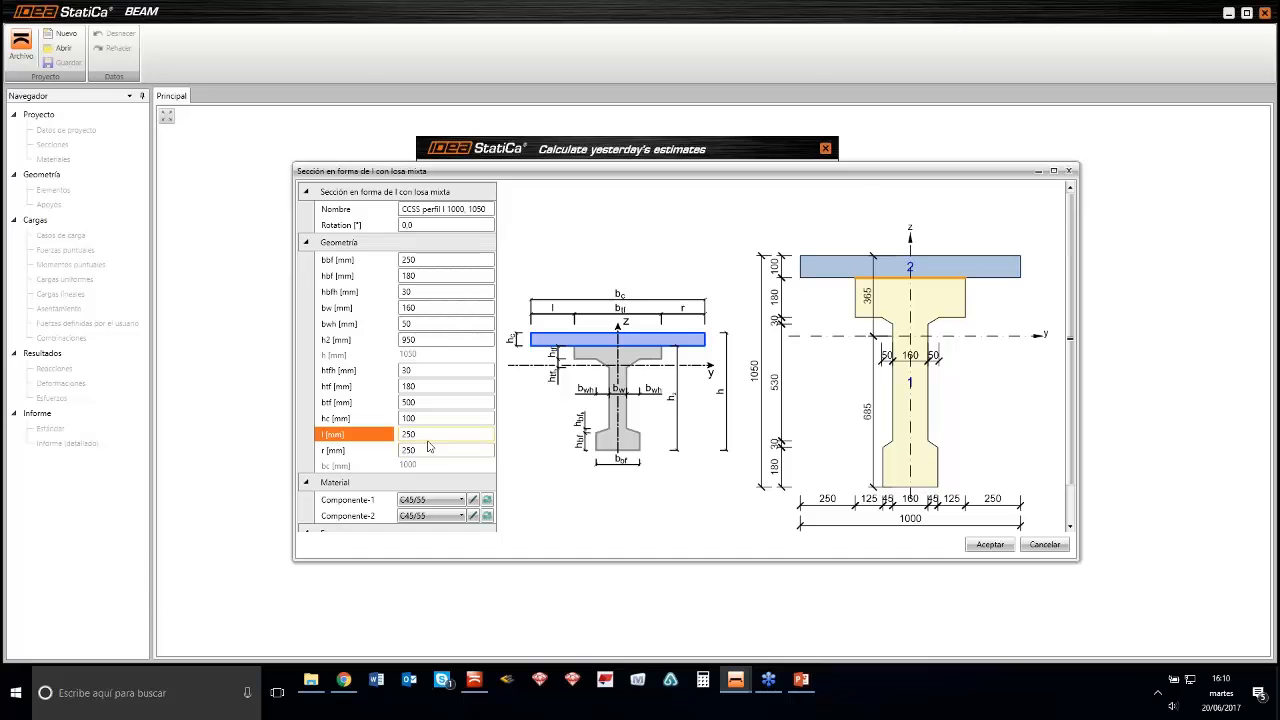
double_click(411, 434)
text(5)
key(Tab)
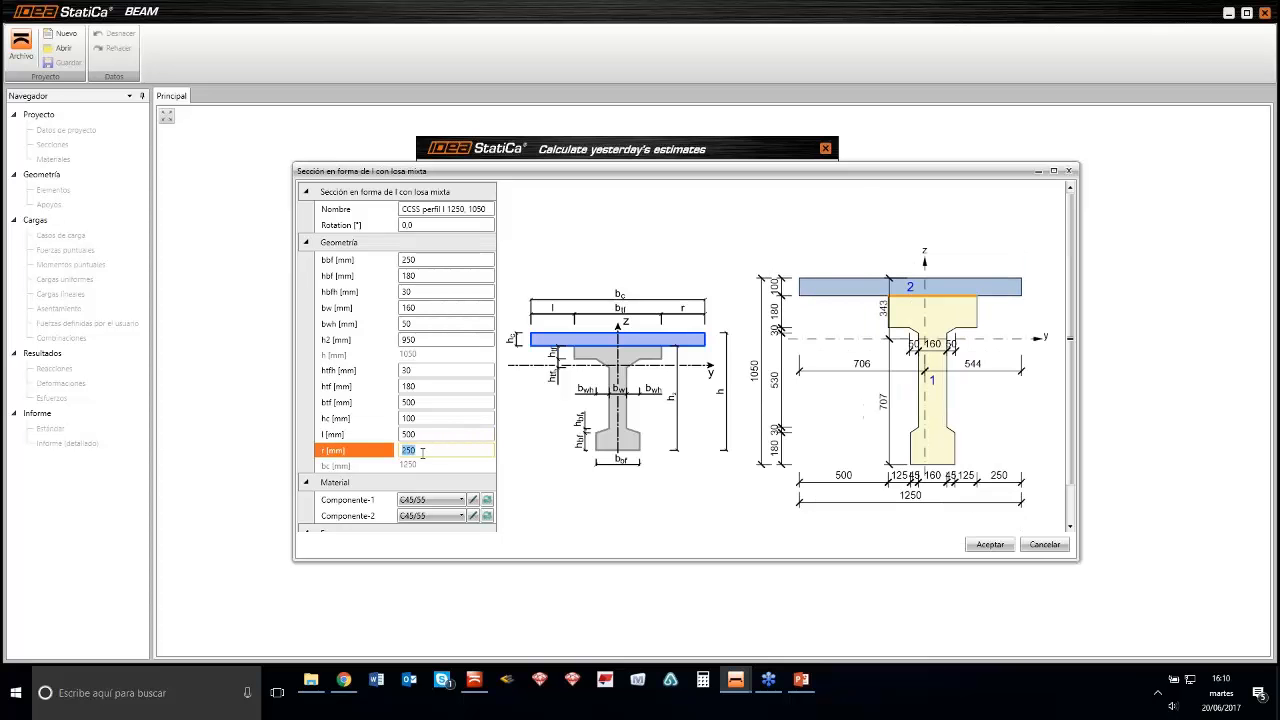
text(500)
click(432, 434)
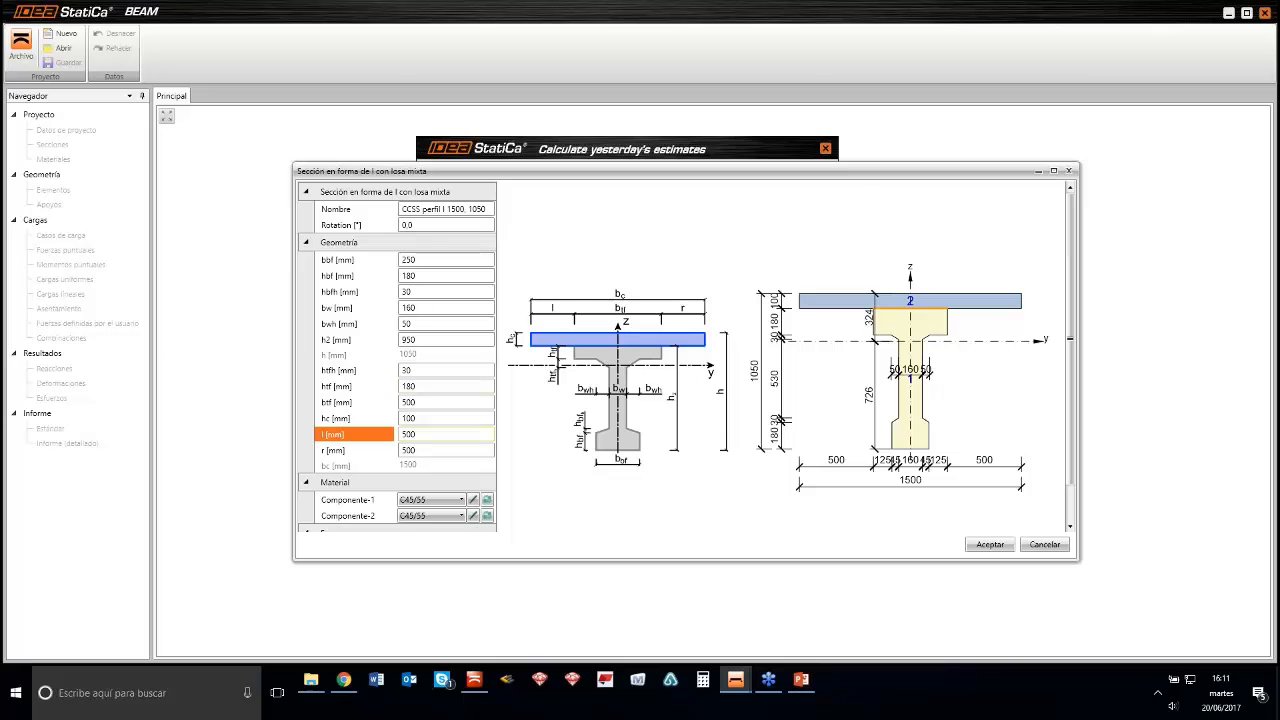
Assign C30/37 concrete to component 2, the slab, and accept the composite section
drag(641, 163, 629, 71)
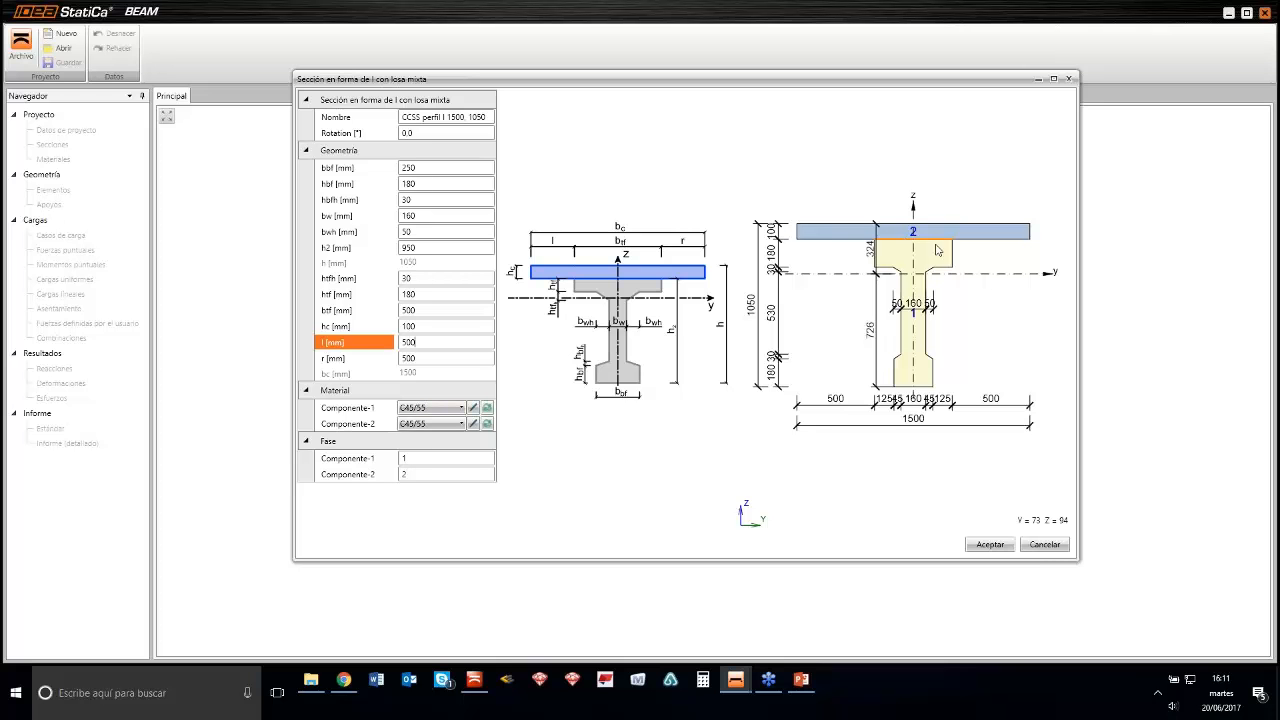
click(487, 424)
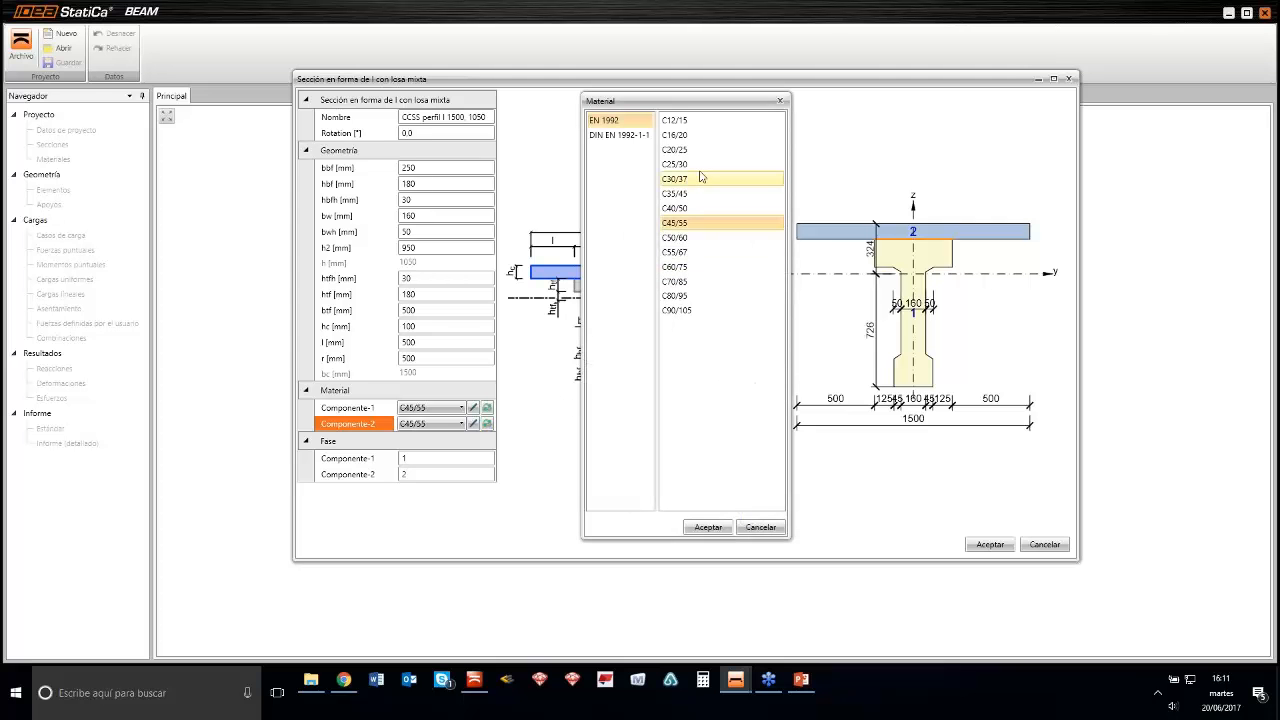
click(691, 181)
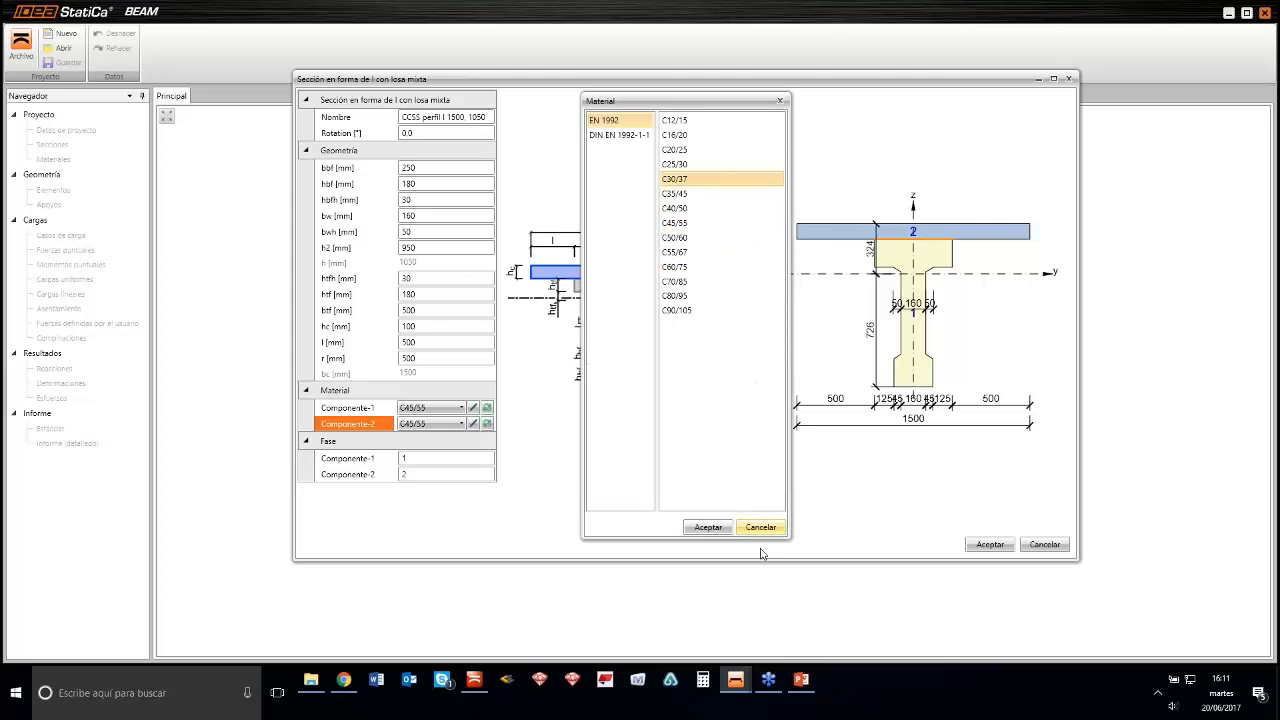
click(708, 527)
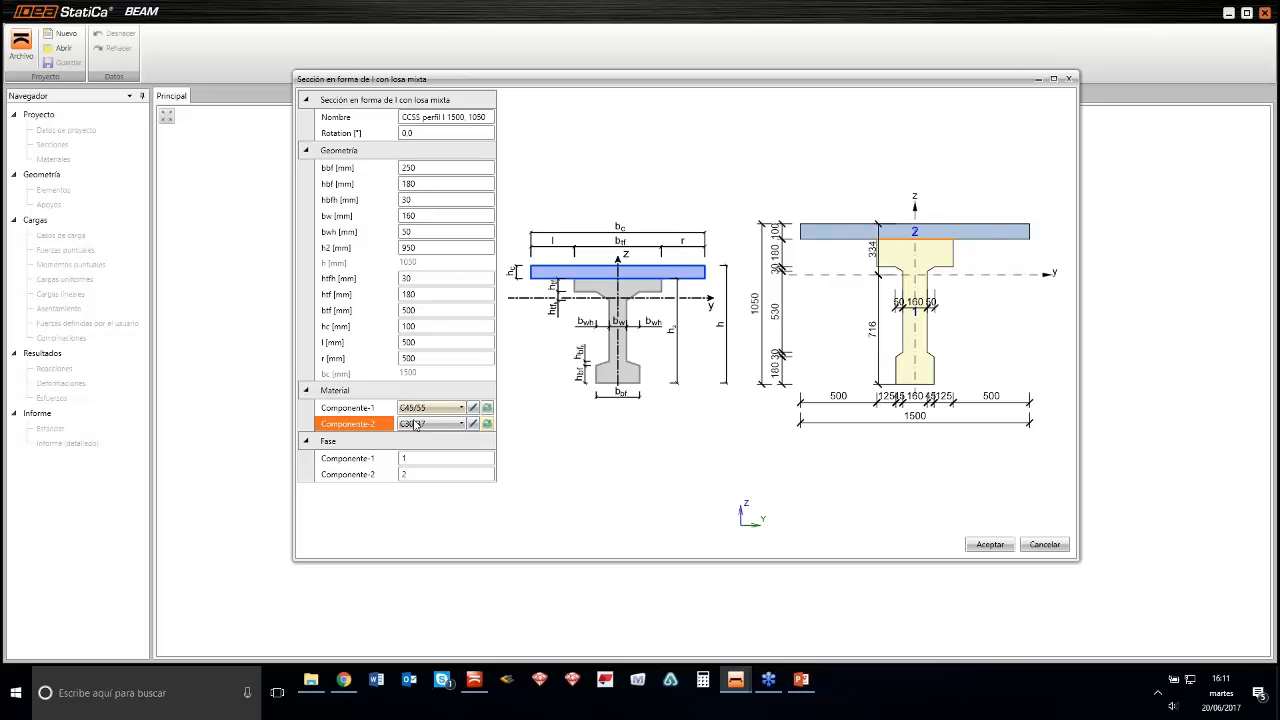
click(426, 459)
click(426, 475)
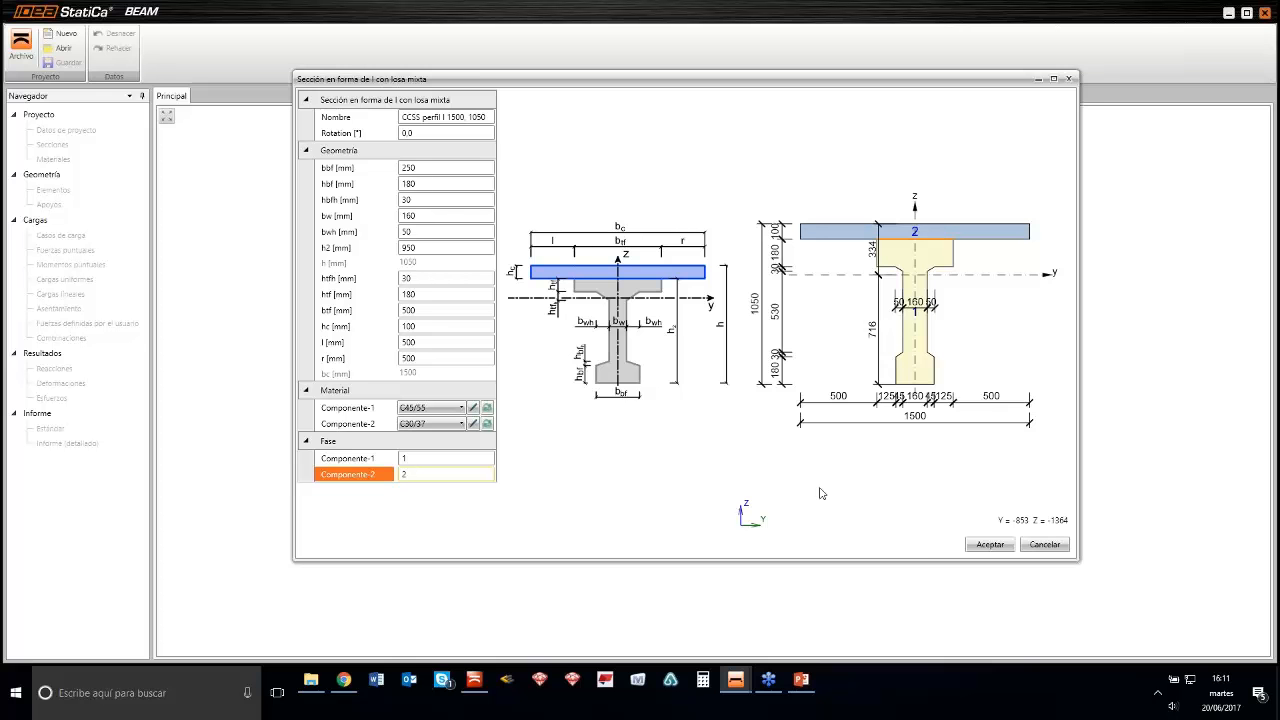
click(988, 546)
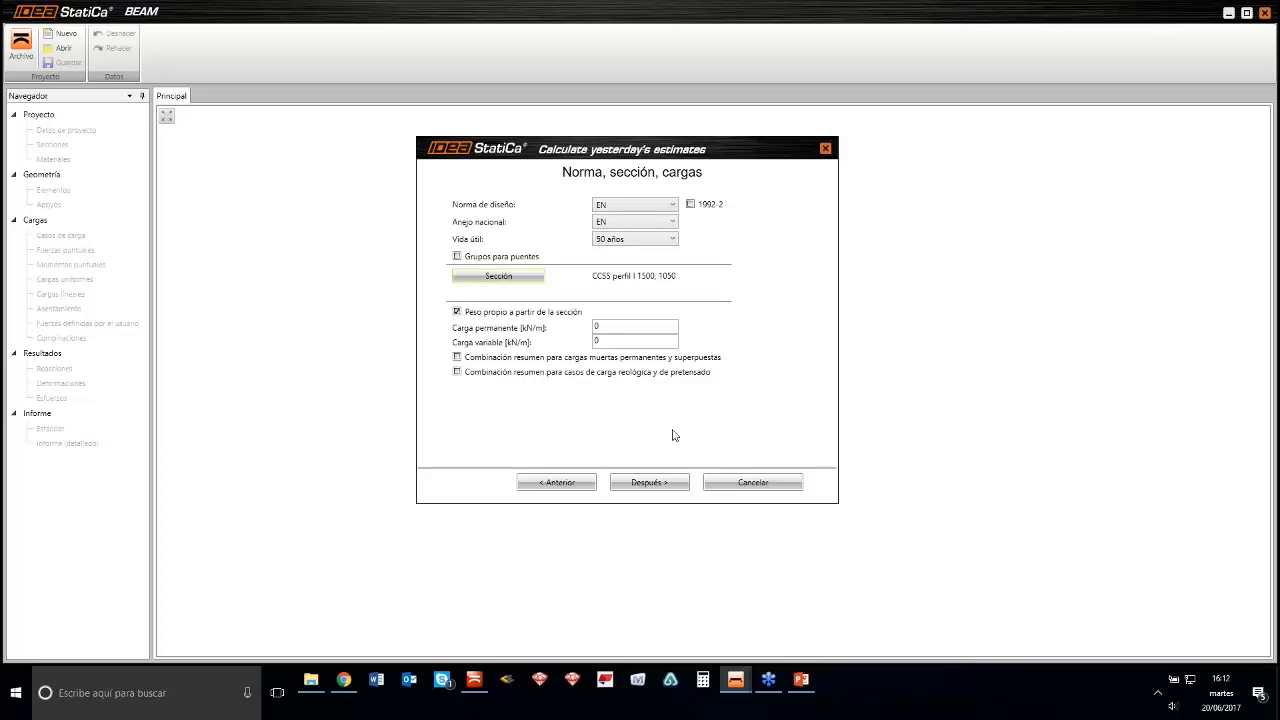
In the construction stages, set the storage yard supports to 0.4 m end distances with a 19.2 m span
click(641, 484)
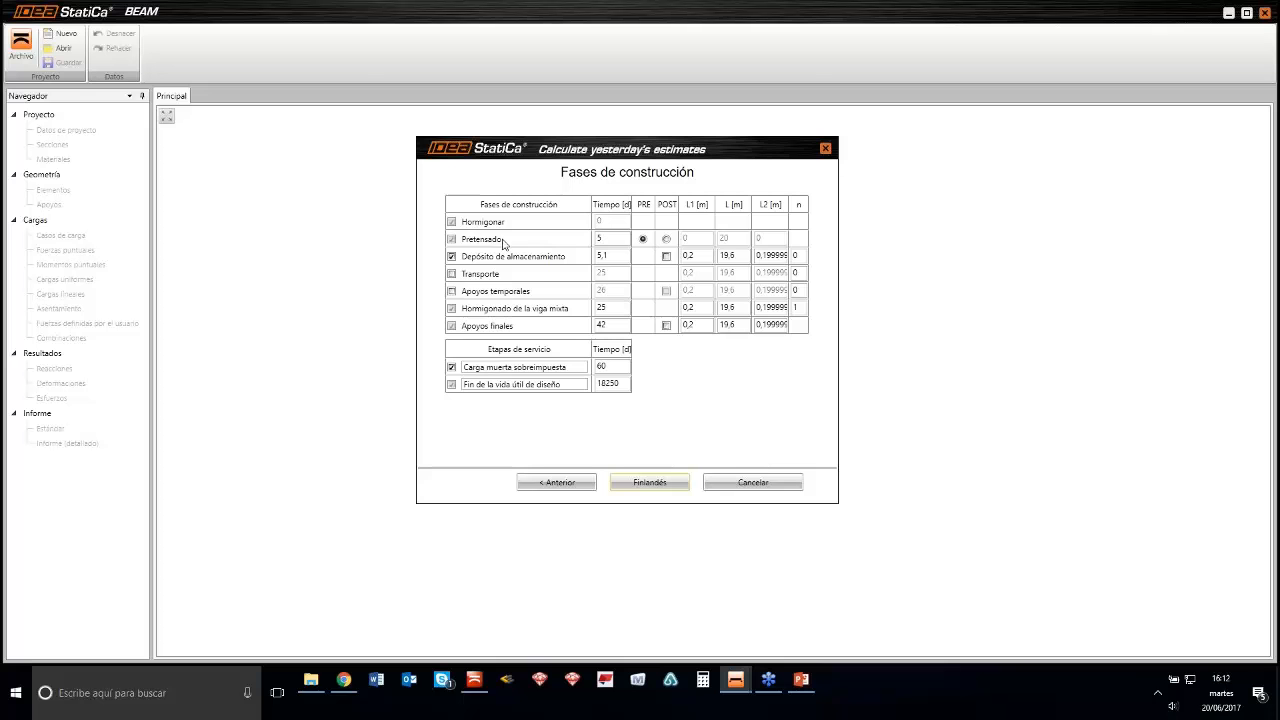
click(619, 238)
mouse_move(474, 257)
click(731, 256)
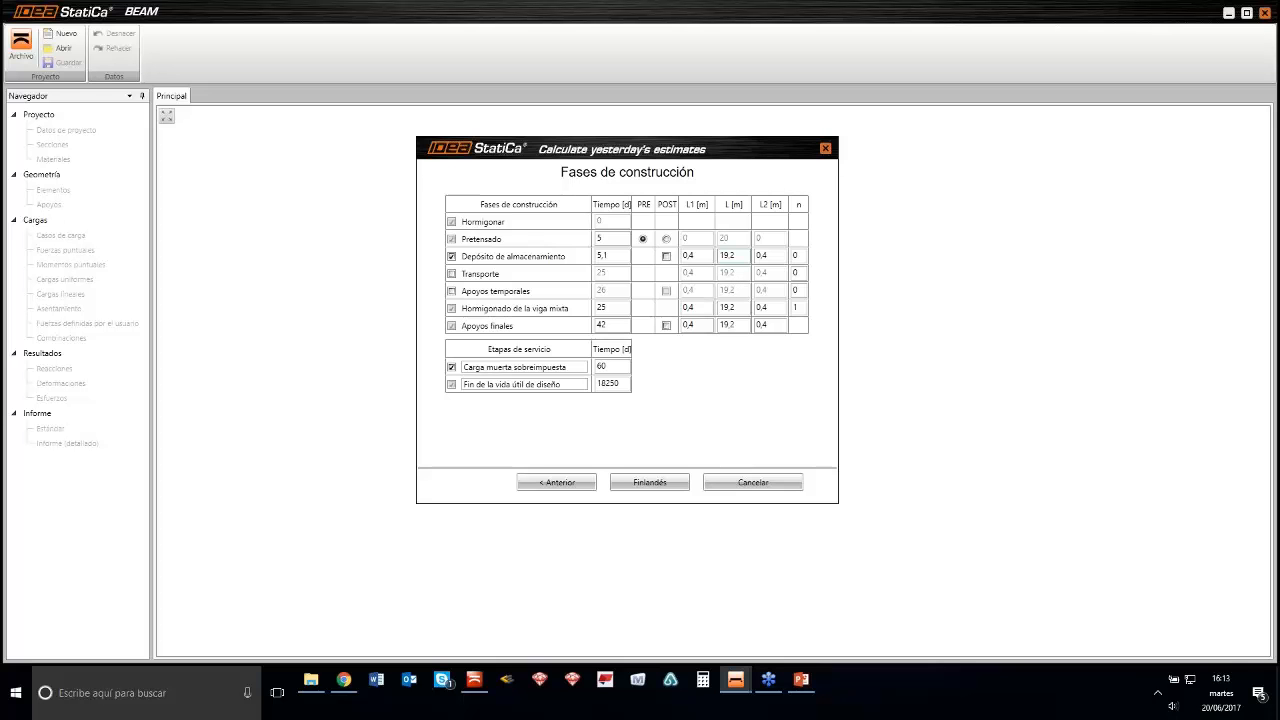
Set the final supports to 0.2 m end distances with a 19.6 m span and finish the project wizard
click(700, 326)
click(726, 326)
mouse_move(519, 262)
click(646, 484)
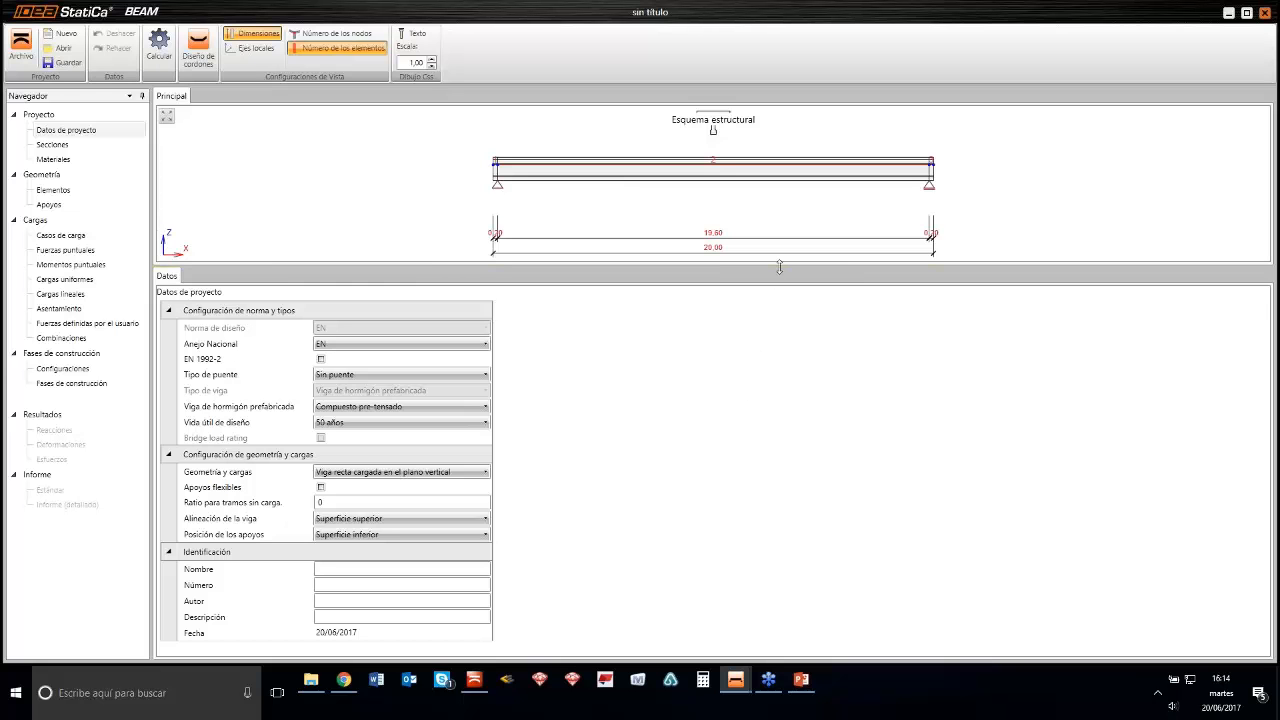
Enlarge the structural scheme area and zoom in on the beam
drag(779, 267, 773, 349)
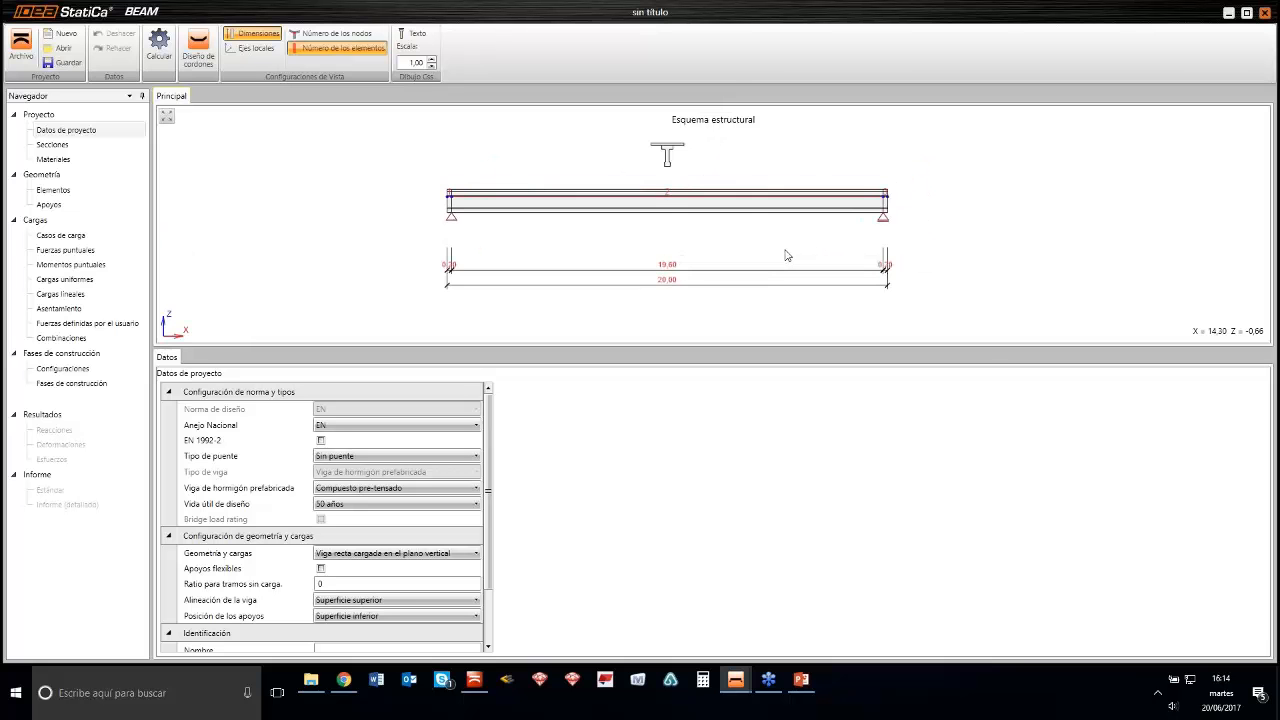
scroll(786, 253, up, 1)
middle_drag(784, 253, 766, 274)
scroll(770, 267, up, 1)
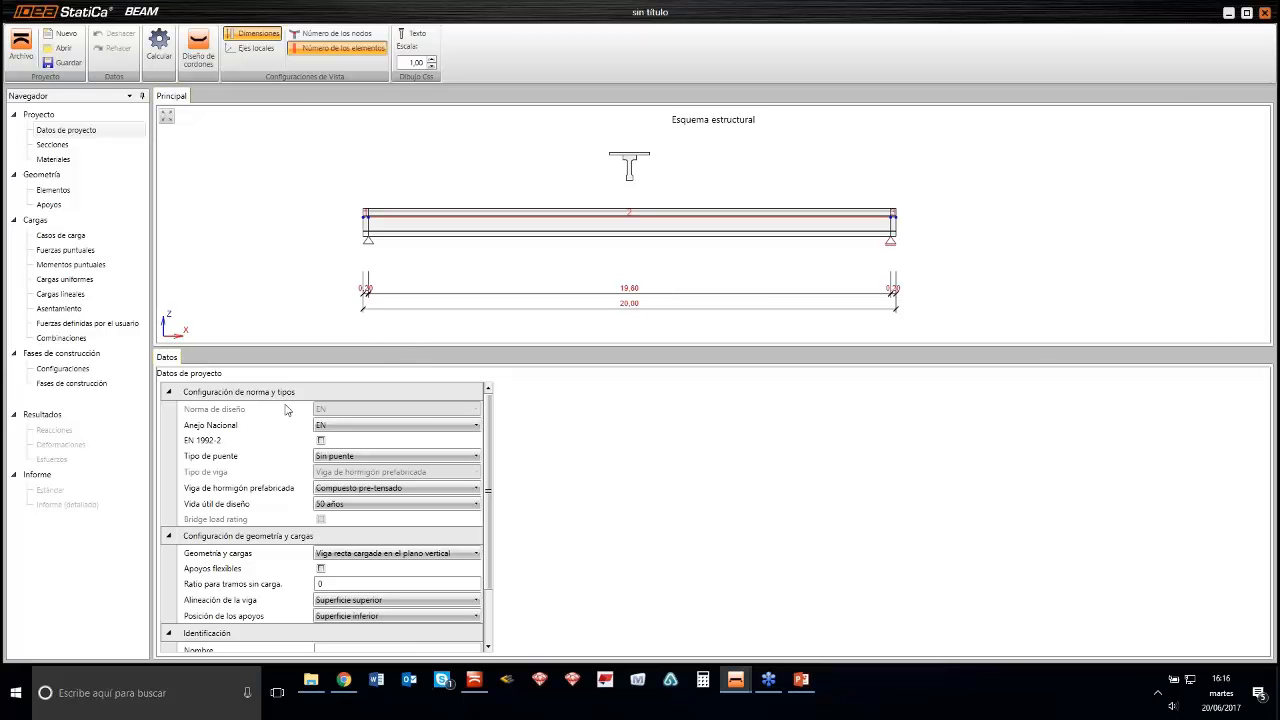
Review the standard and type settings in the project data, including the available bridge types
click(348, 428)
click(338, 440)
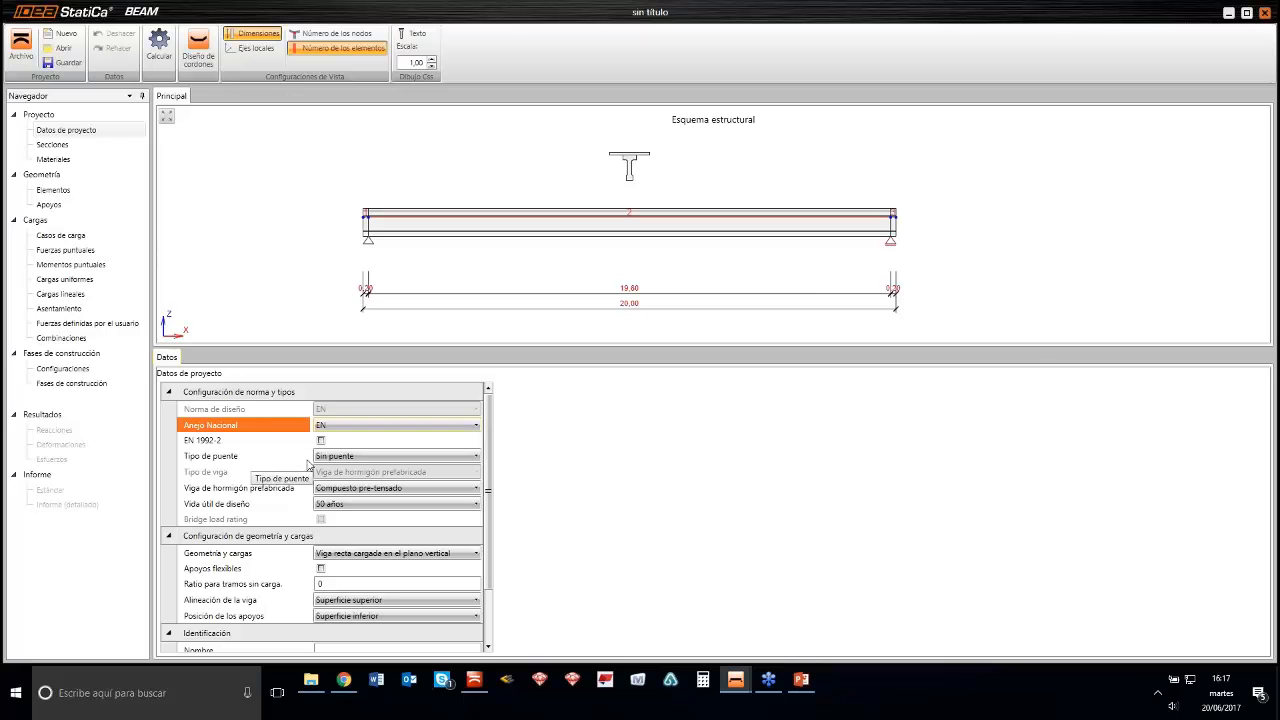
click(350, 457)
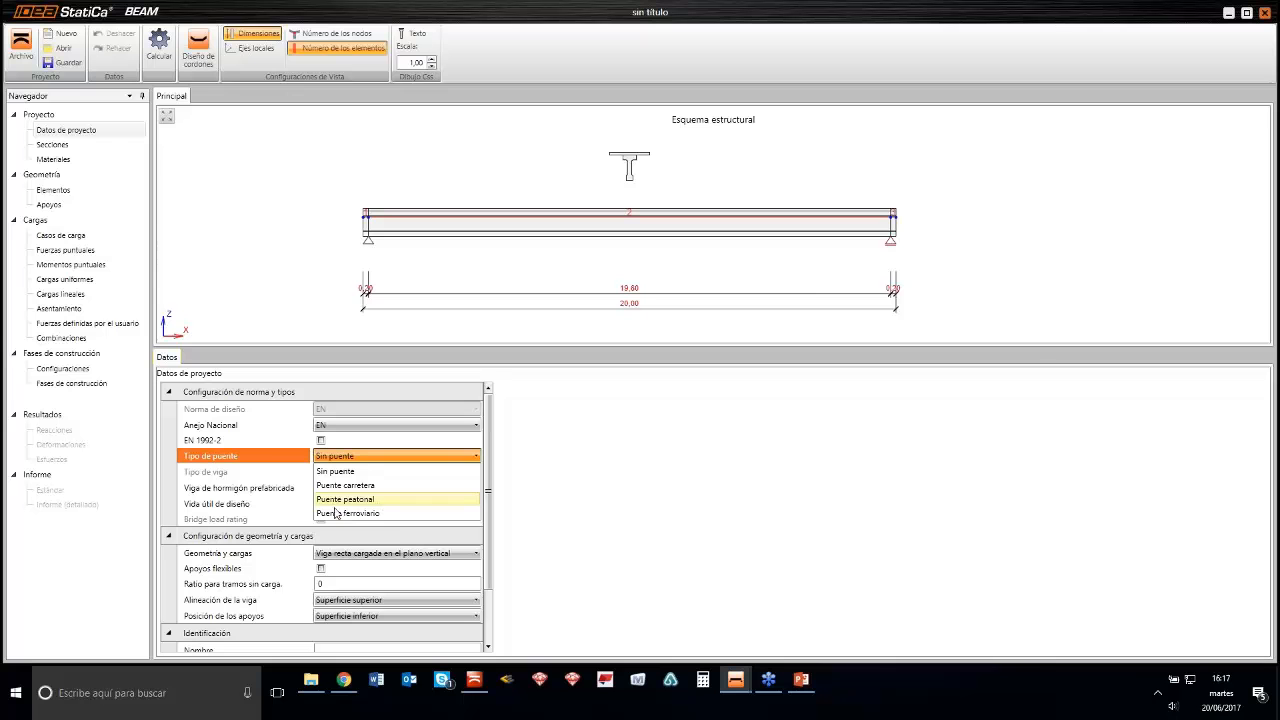
click(279, 471)
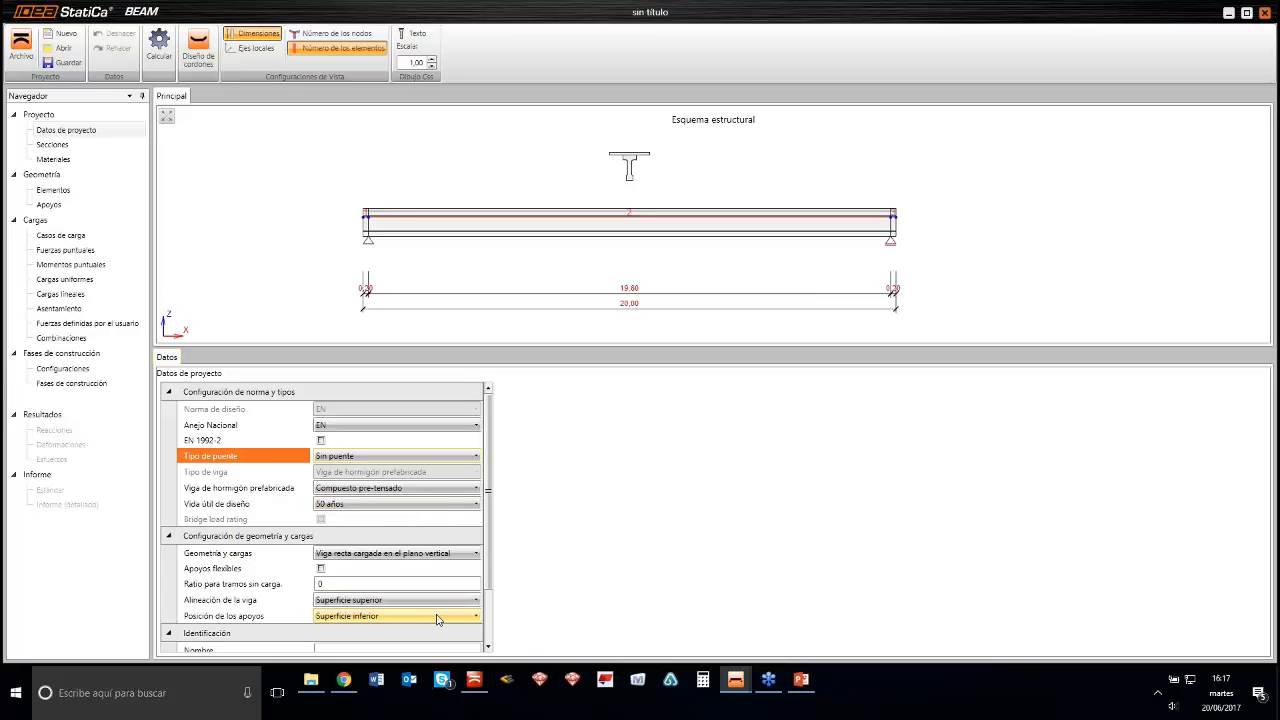
scroll(168, 619, down, 1)
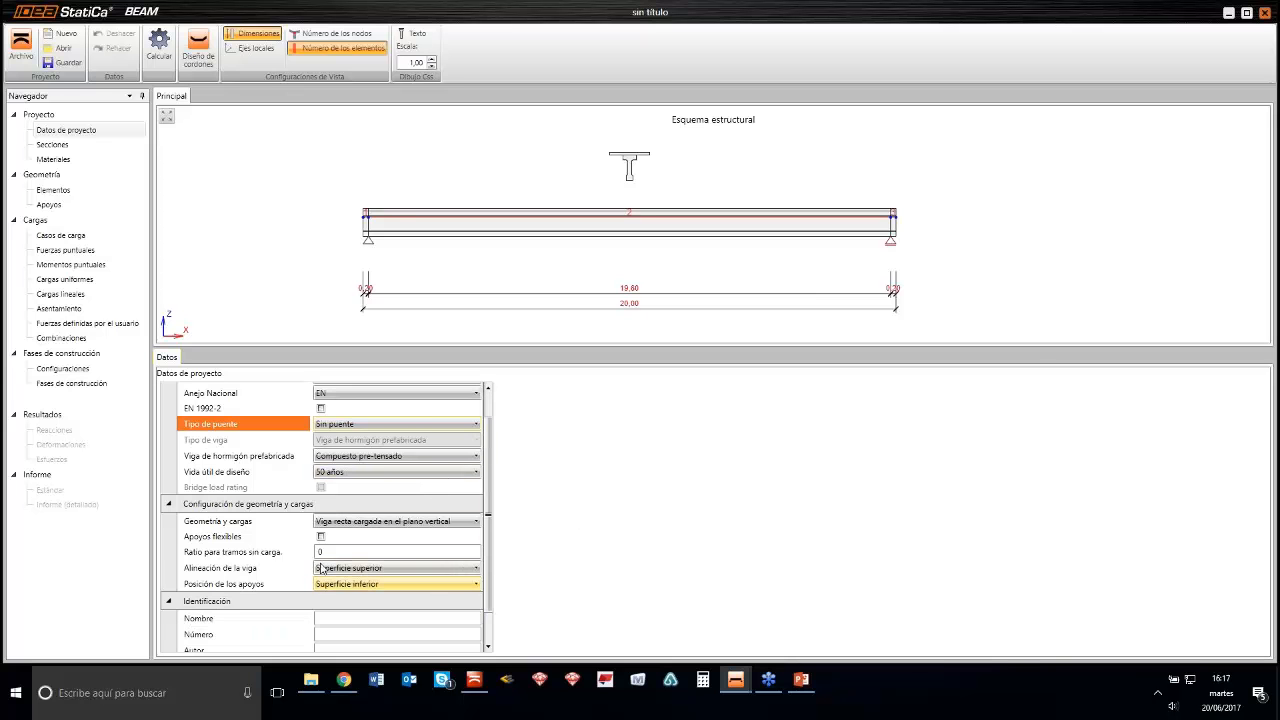
scroll(266, 620, down, 2)
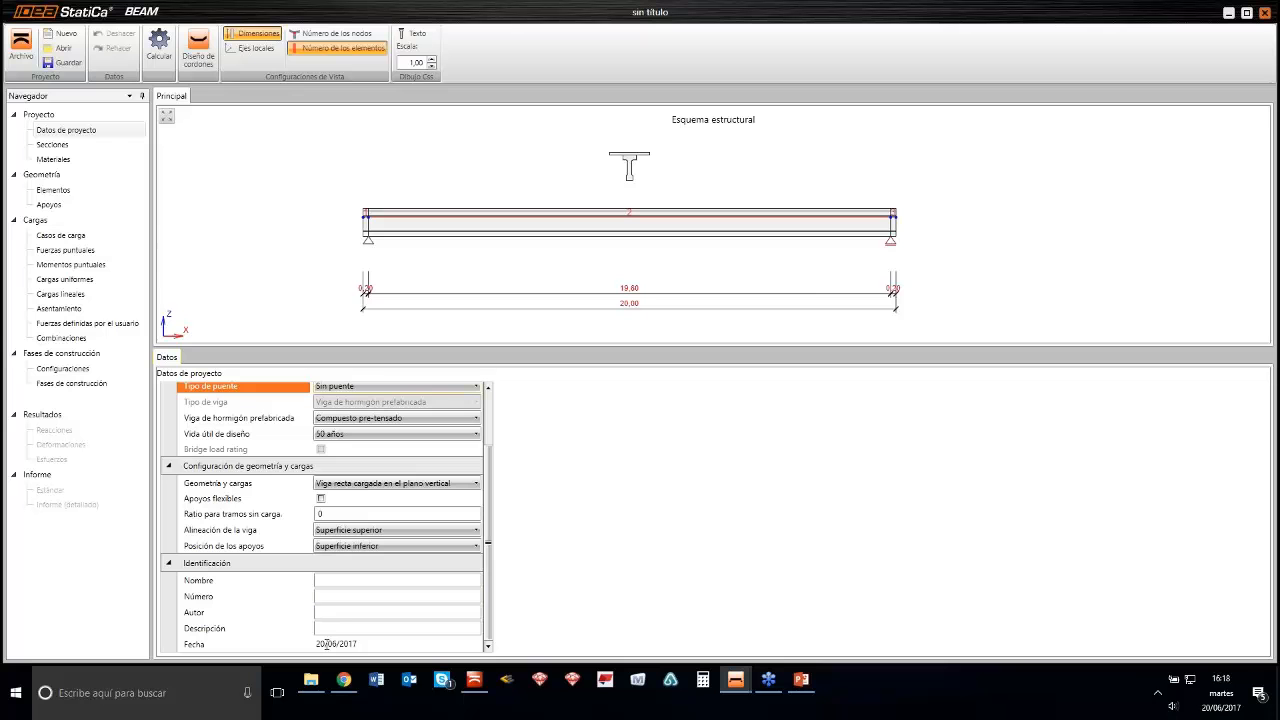
Go through the project identification fields for name, number, author and description
click(330, 581)
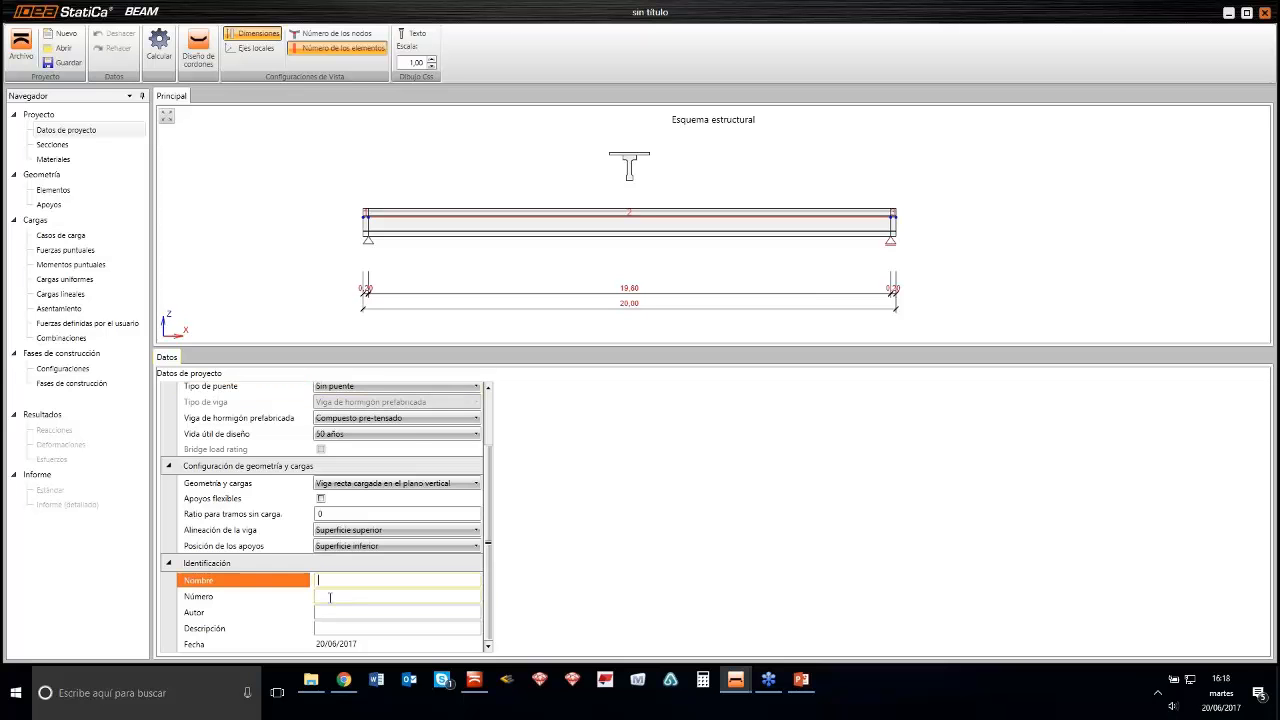
click(329, 598)
click(327, 613)
click(326, 629)
click(329, 583)
click(324, 597)
click(321, 613)
click(320, 630)
click(321, 582)
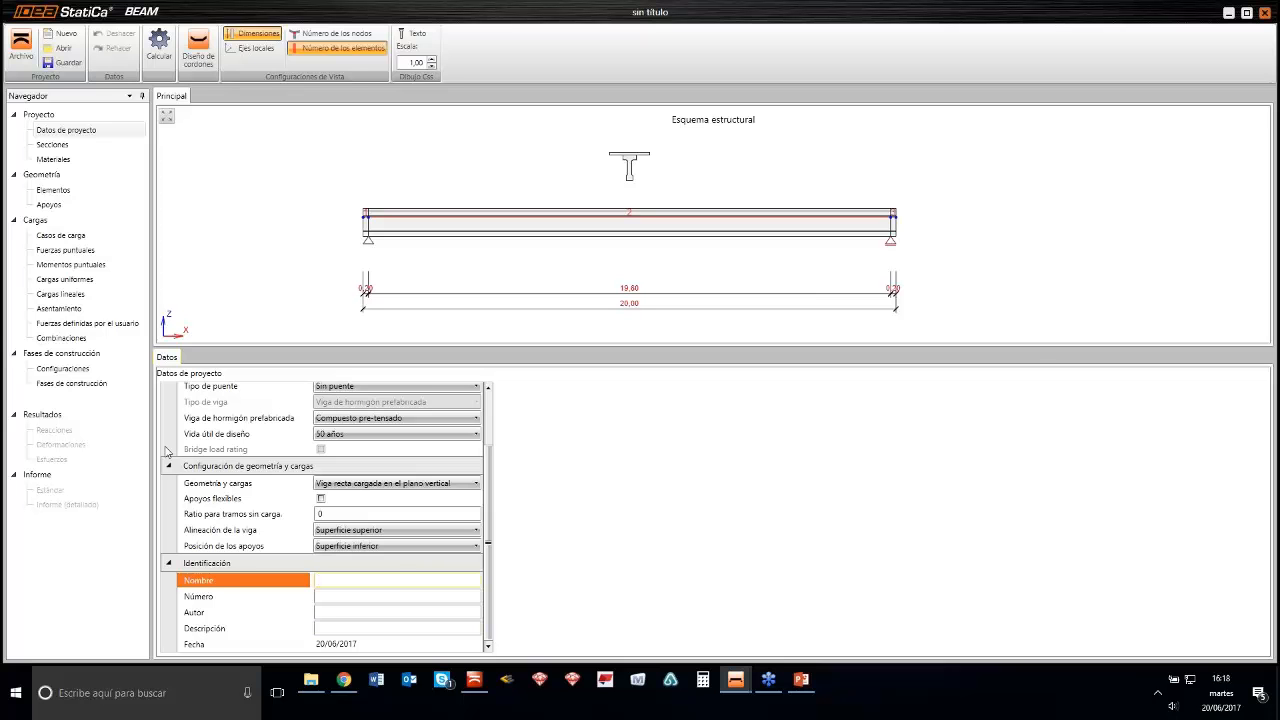
Review the composite I-section with slab and its geometry parameters in the project's cross-sections
click(108, 150)
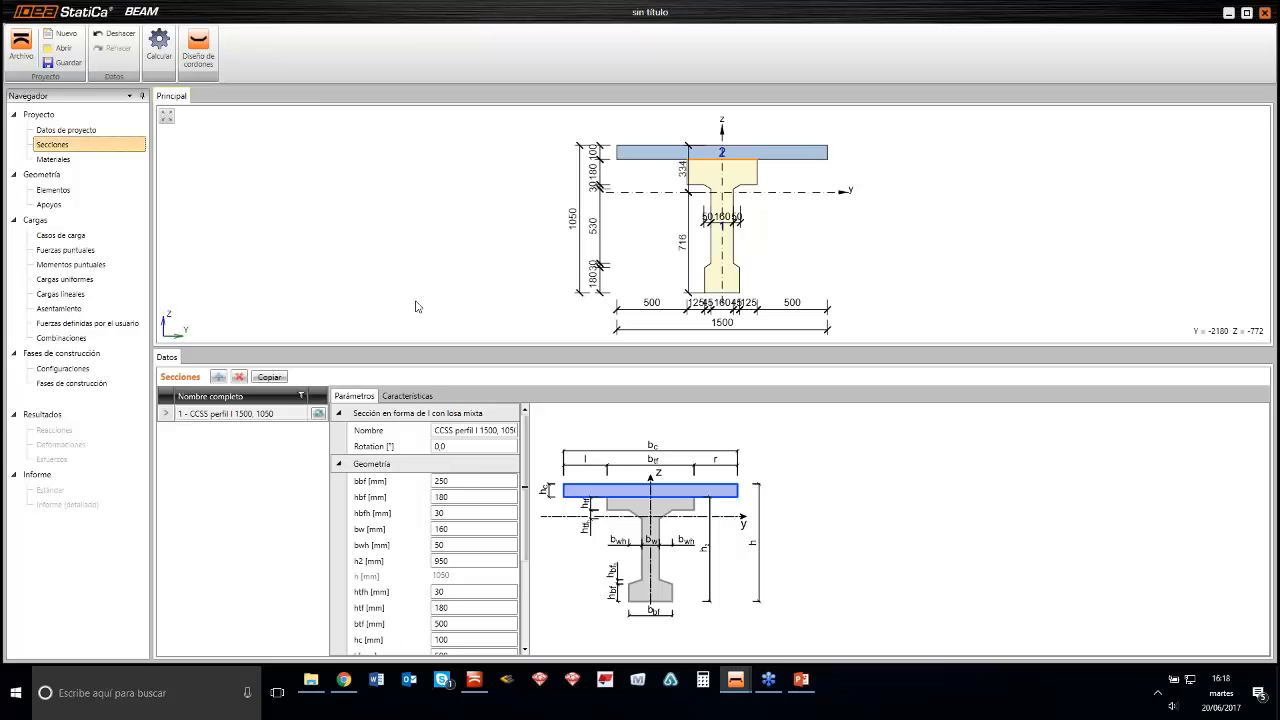
click(173, 418)
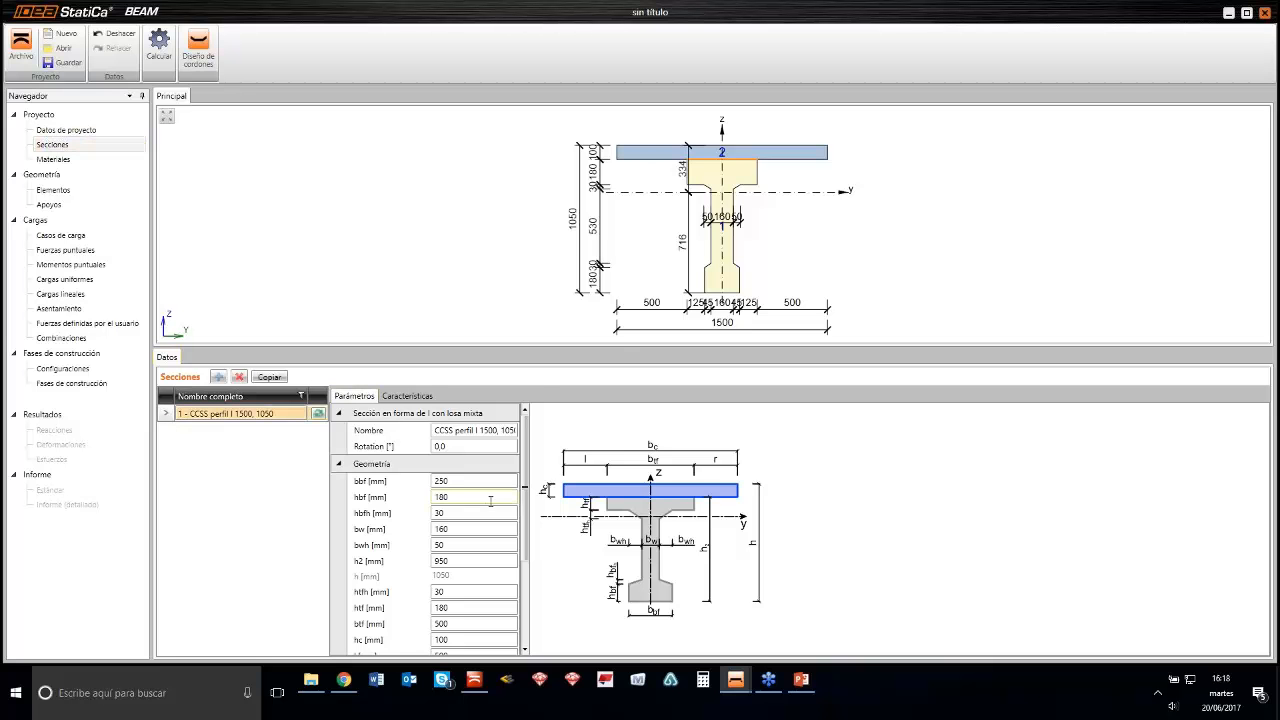
drag(524, 500, 592, 424)
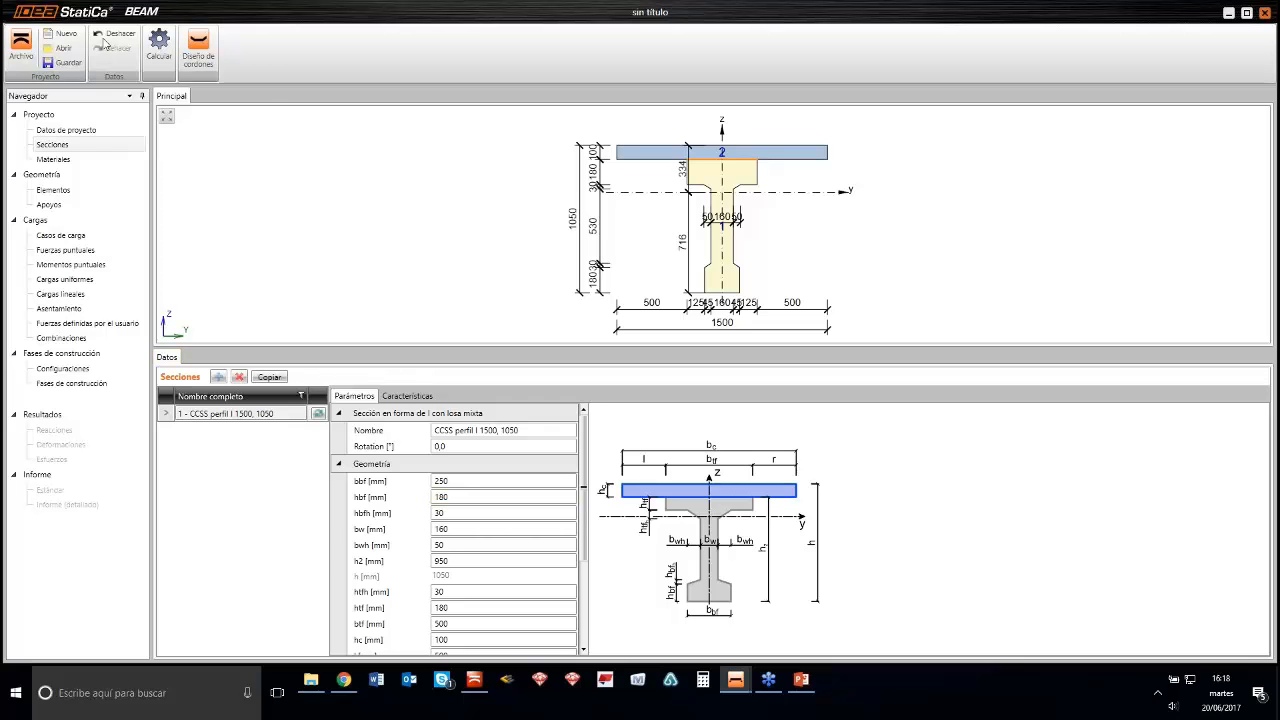
Return to the project data and examine the available national annexes, keeping EN selected
click(66, 130)
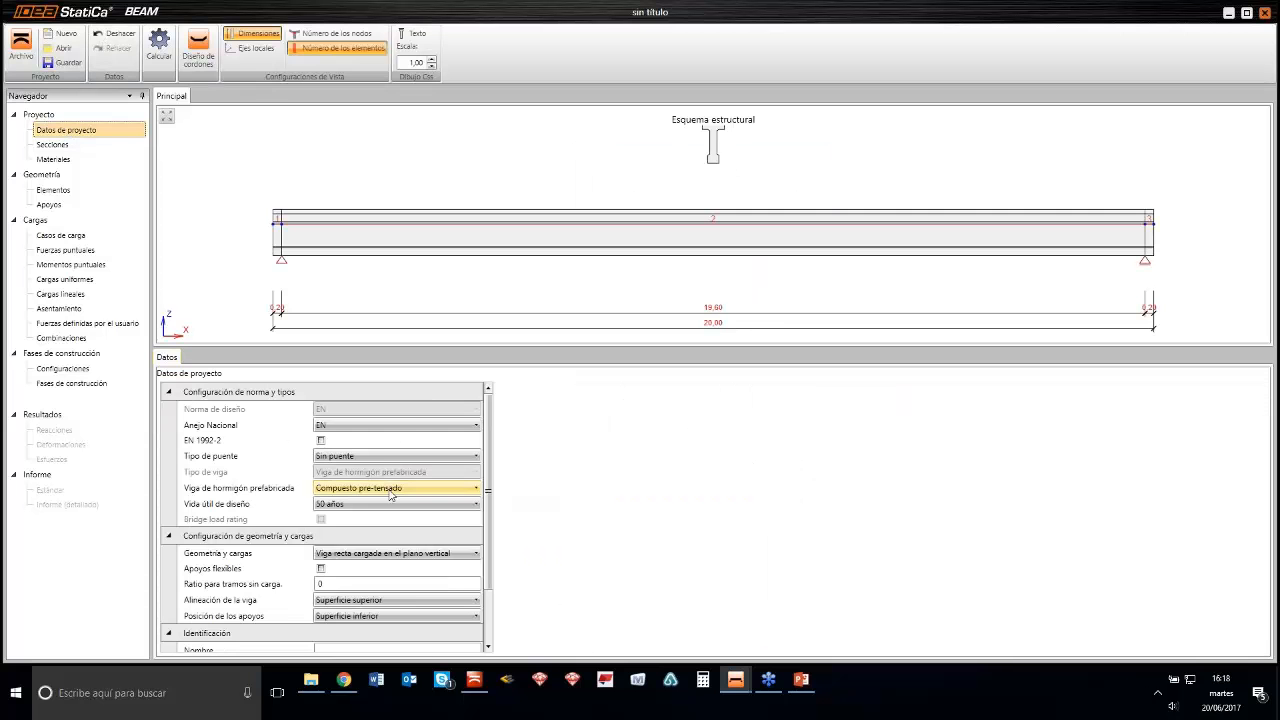
click(408, 427)
click(408, 427)
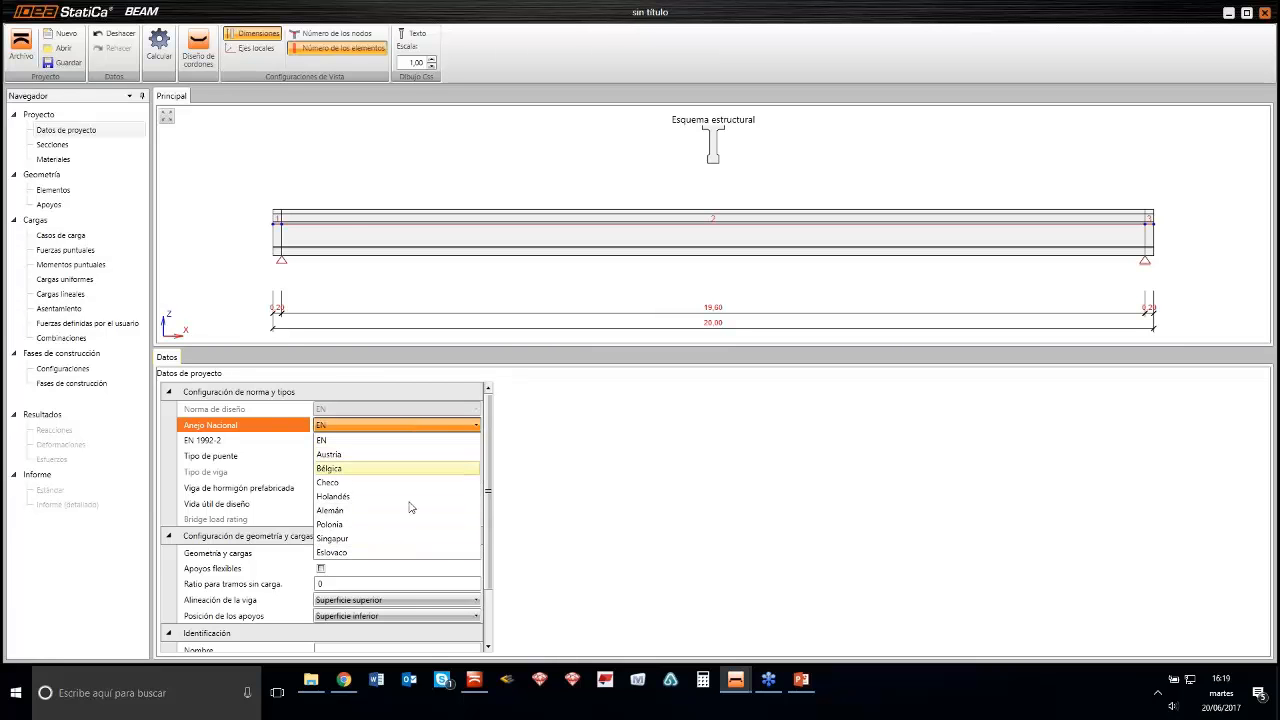
click(345, 441)
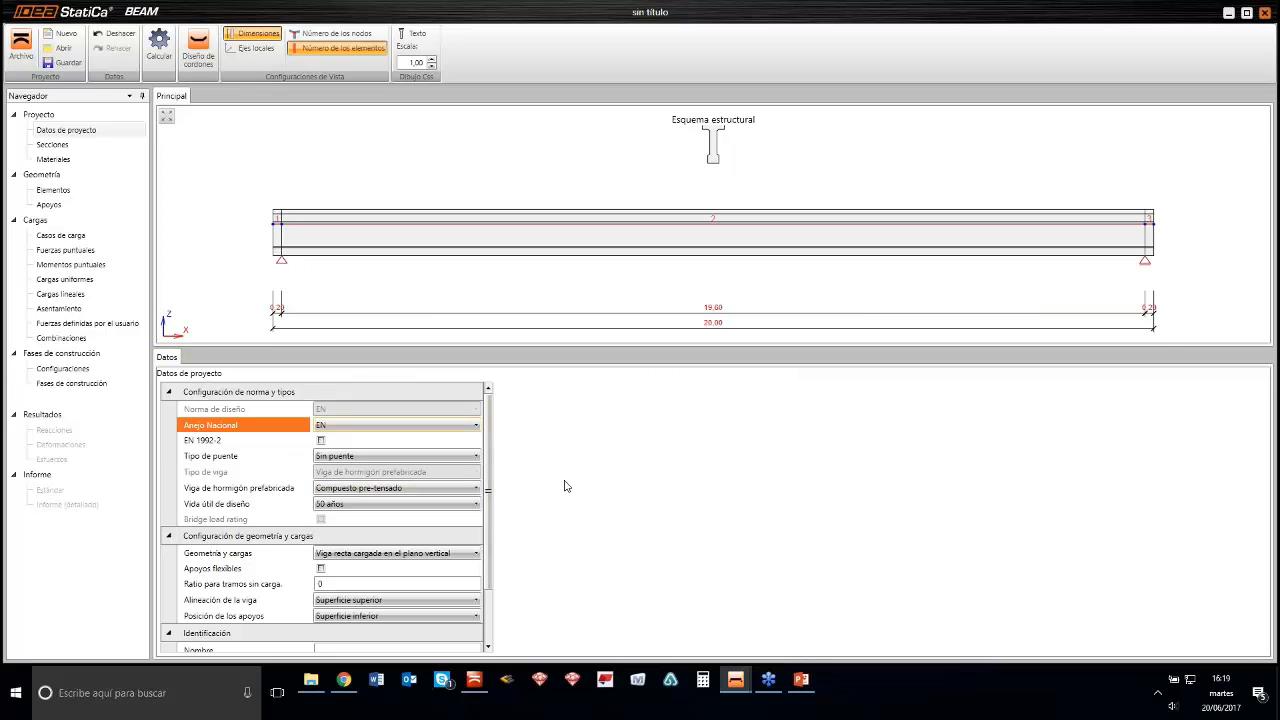
Set the design working life in the project data to 100 years
click(423, 513)
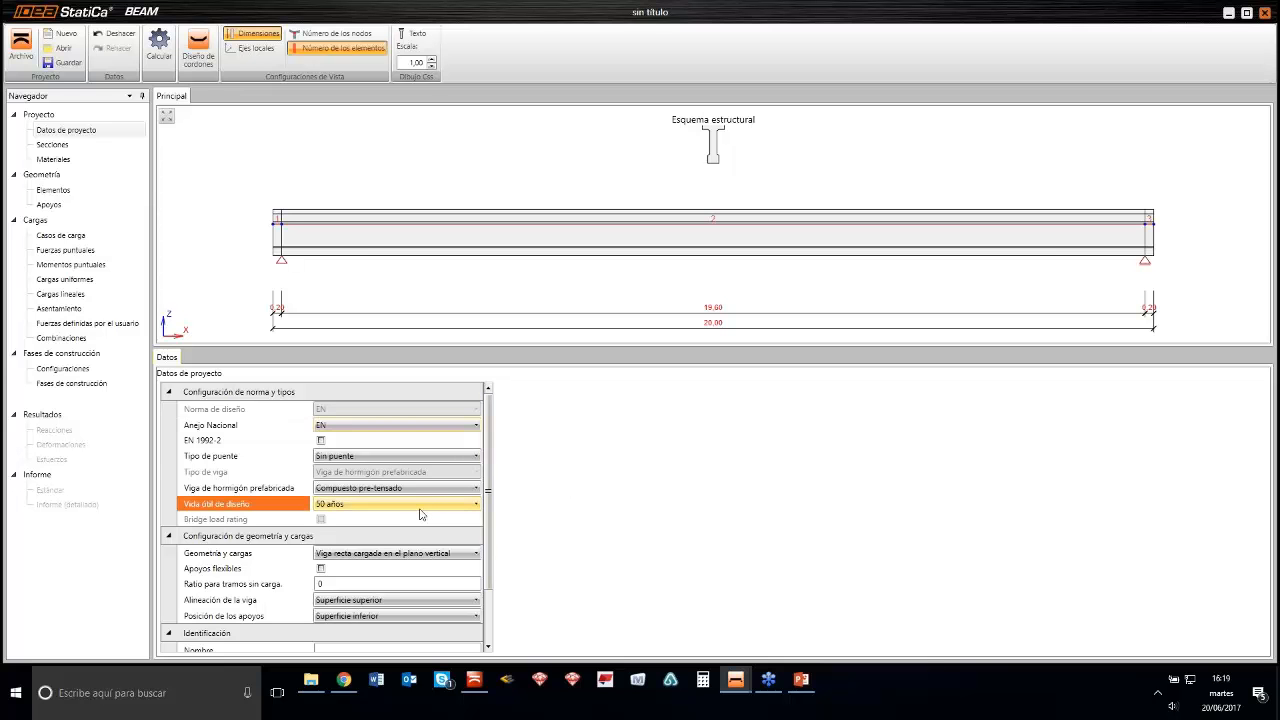
click(421, 515)
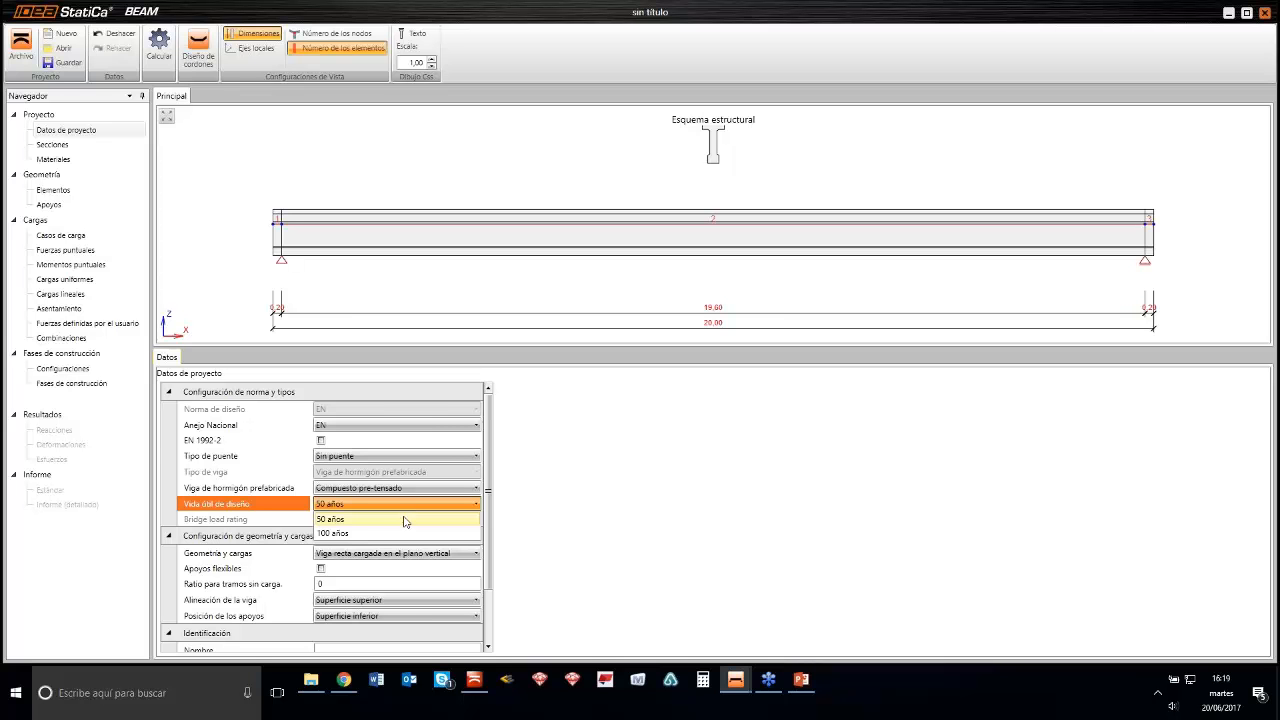
click(372, 535)
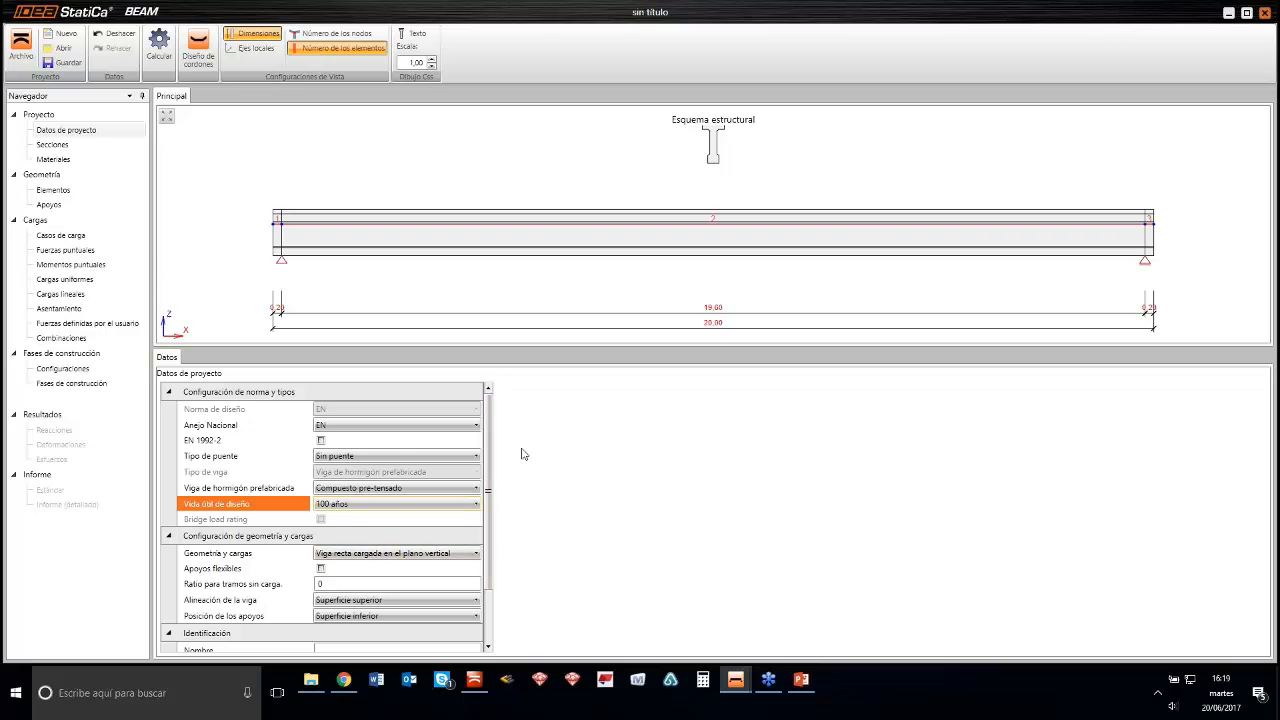
scroll(485, 583, down, 3)
scroll(485, 583, up, 3)
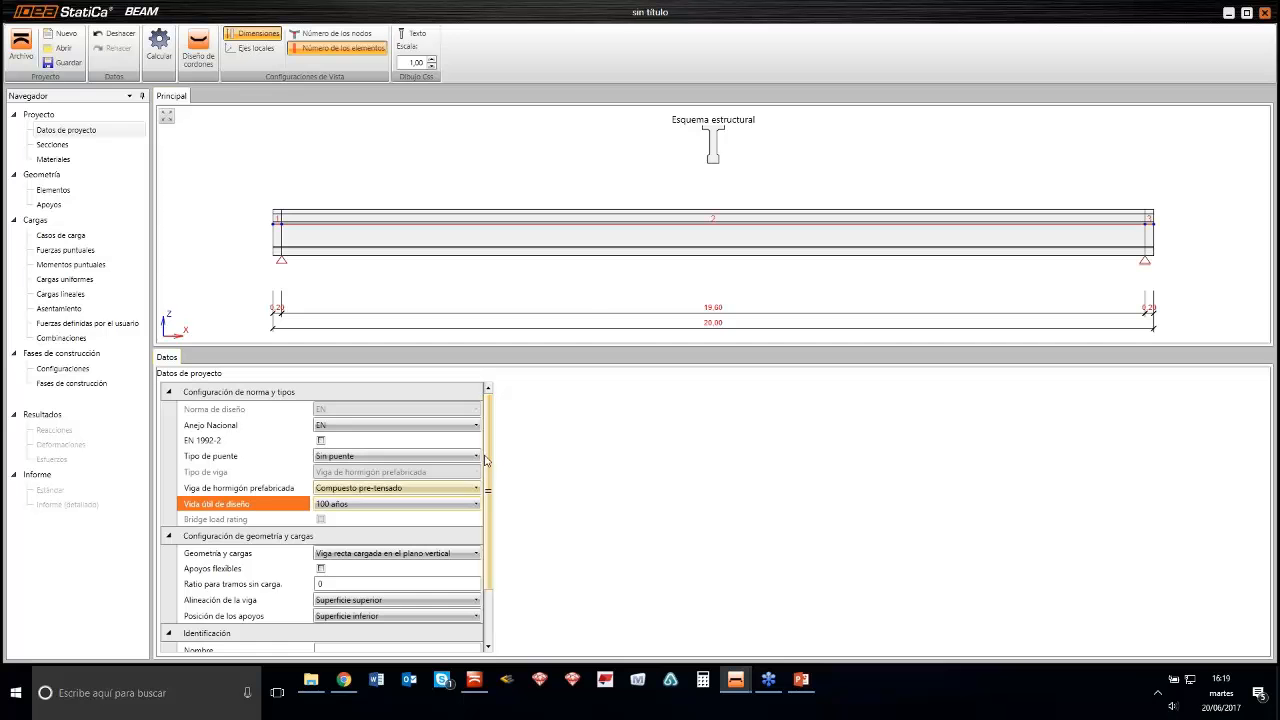
Review the composite section's dimensions, component materials and phases, and its transformed section properties
click(108, 145)
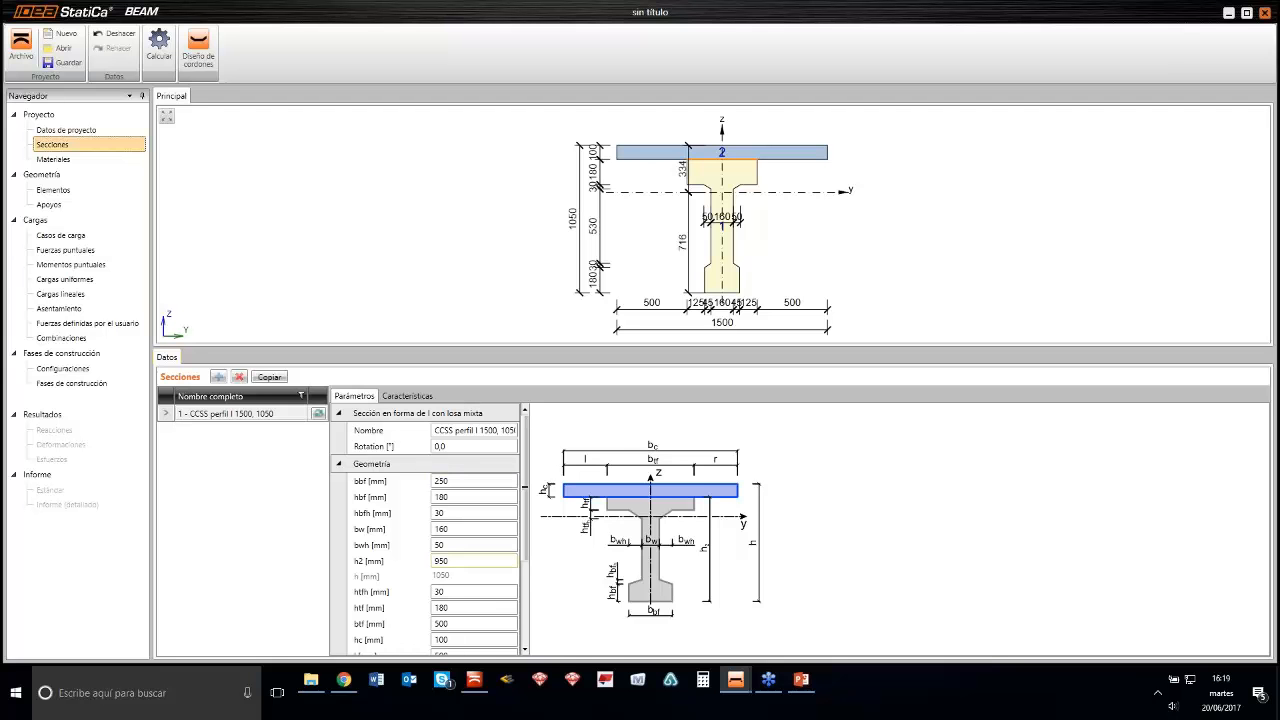
drag(527, 491, 531, 594)
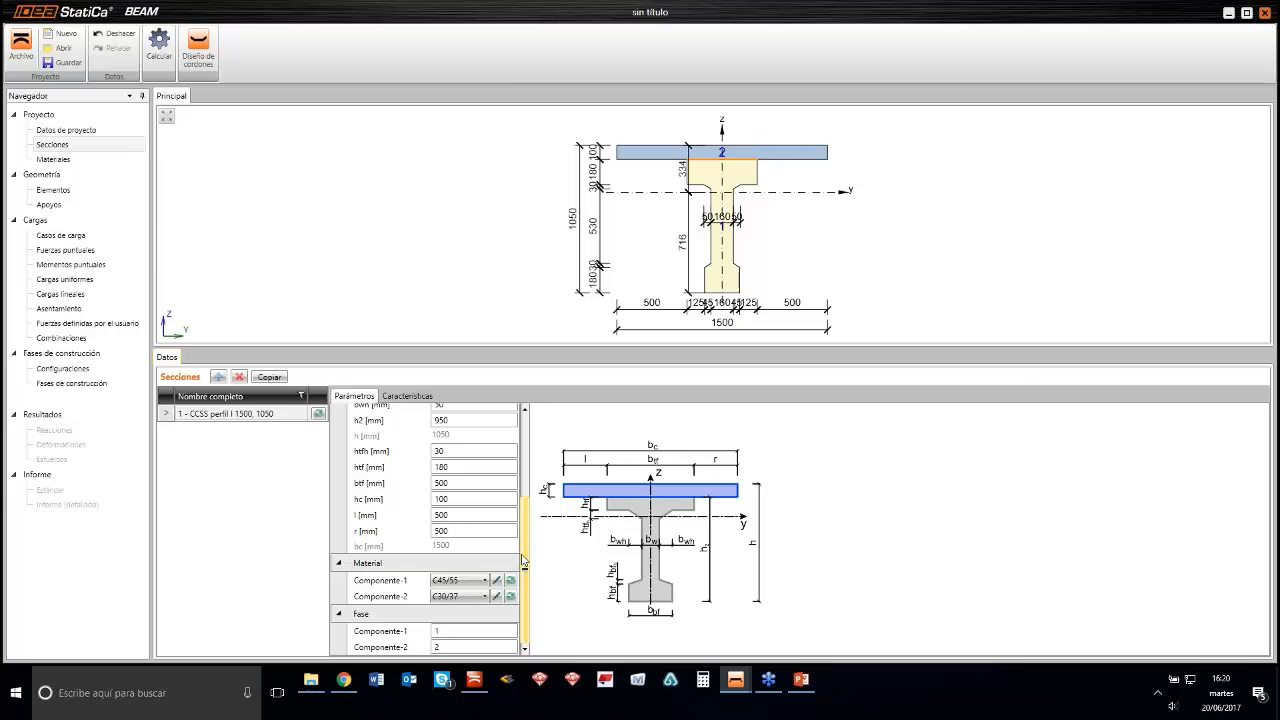
scroll(522, 562, up, 3)
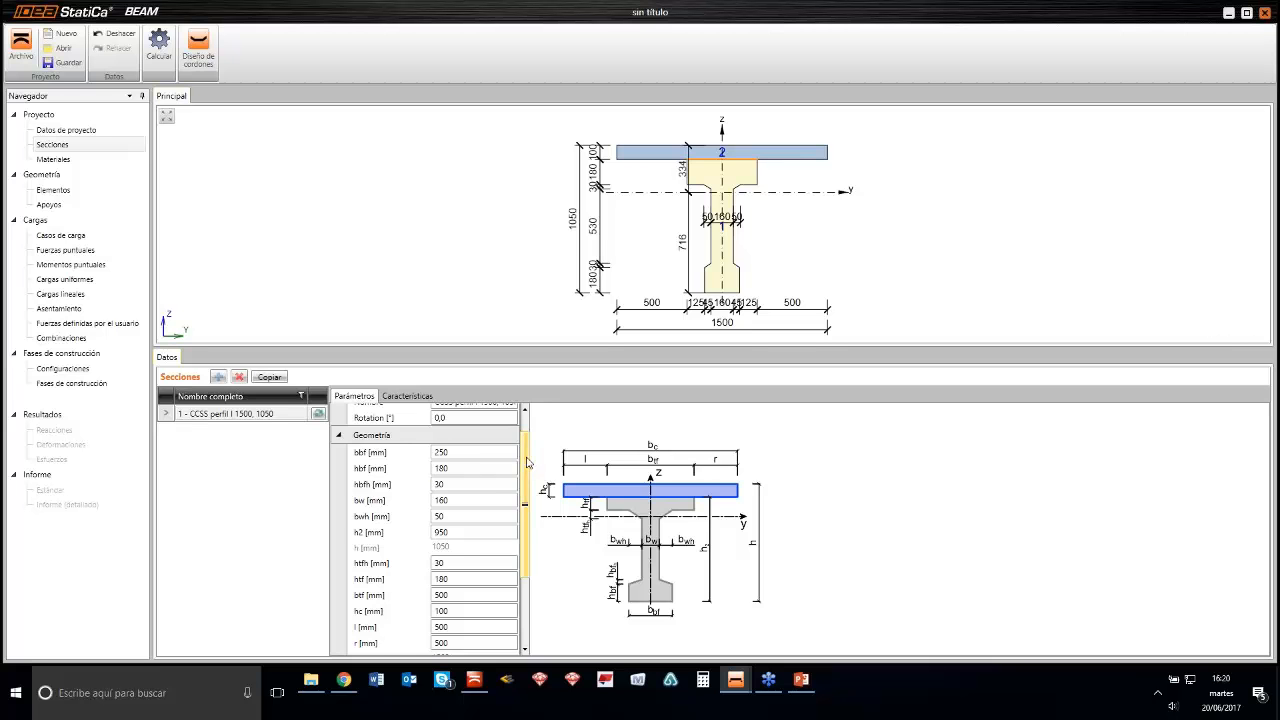
scroll(528, 462, up, 1)
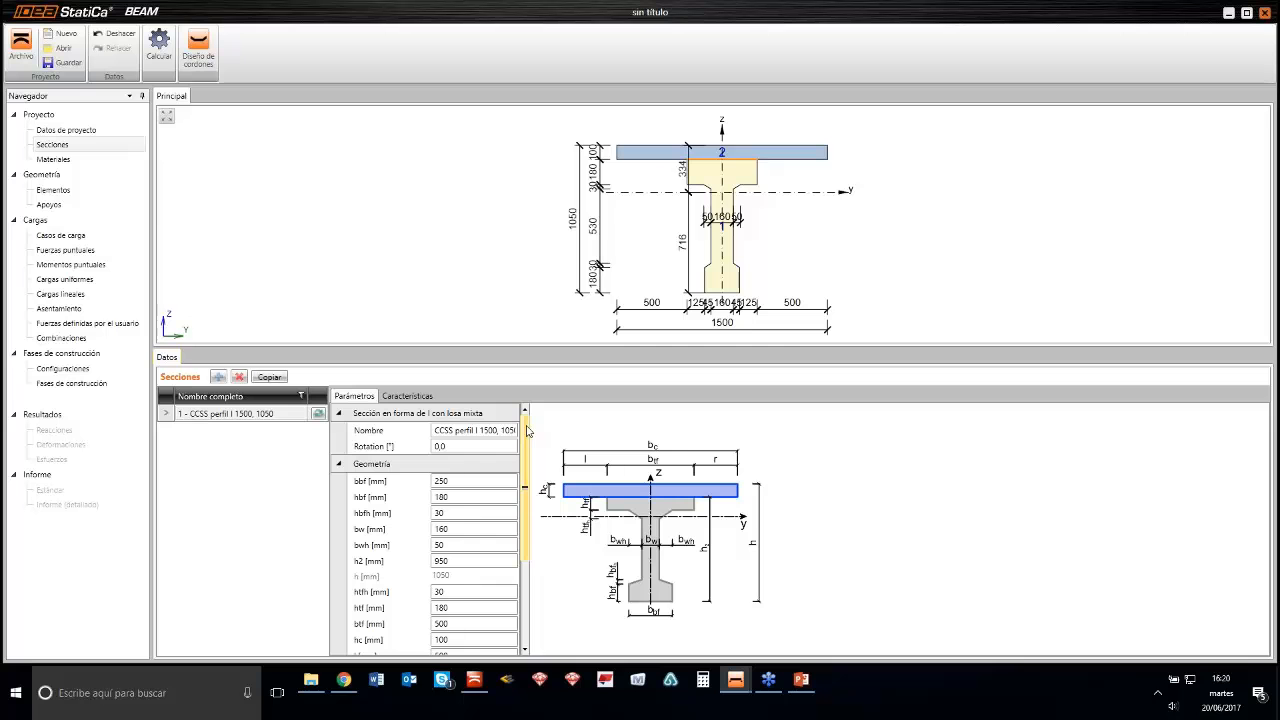
click(407, 396)
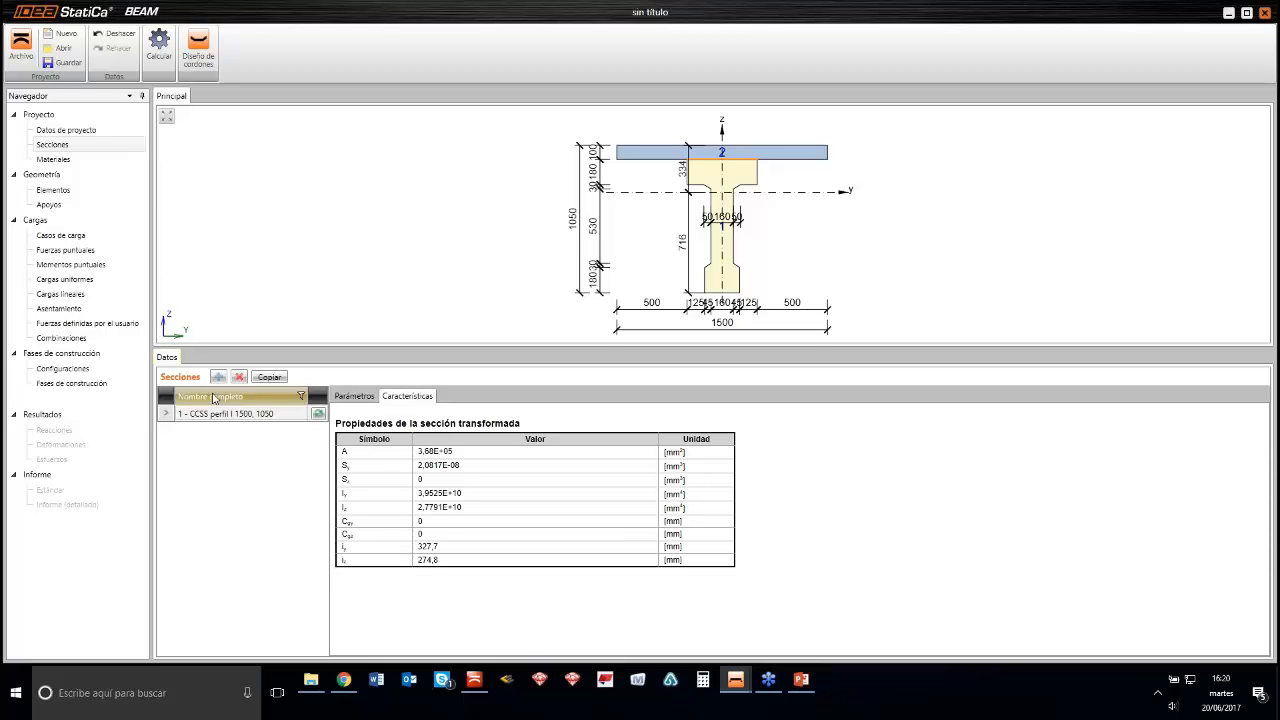
Compare the physical and EN 1992-1-1 properties of the C45/55 and C30/37 concretes in the materials
click(86, 164)
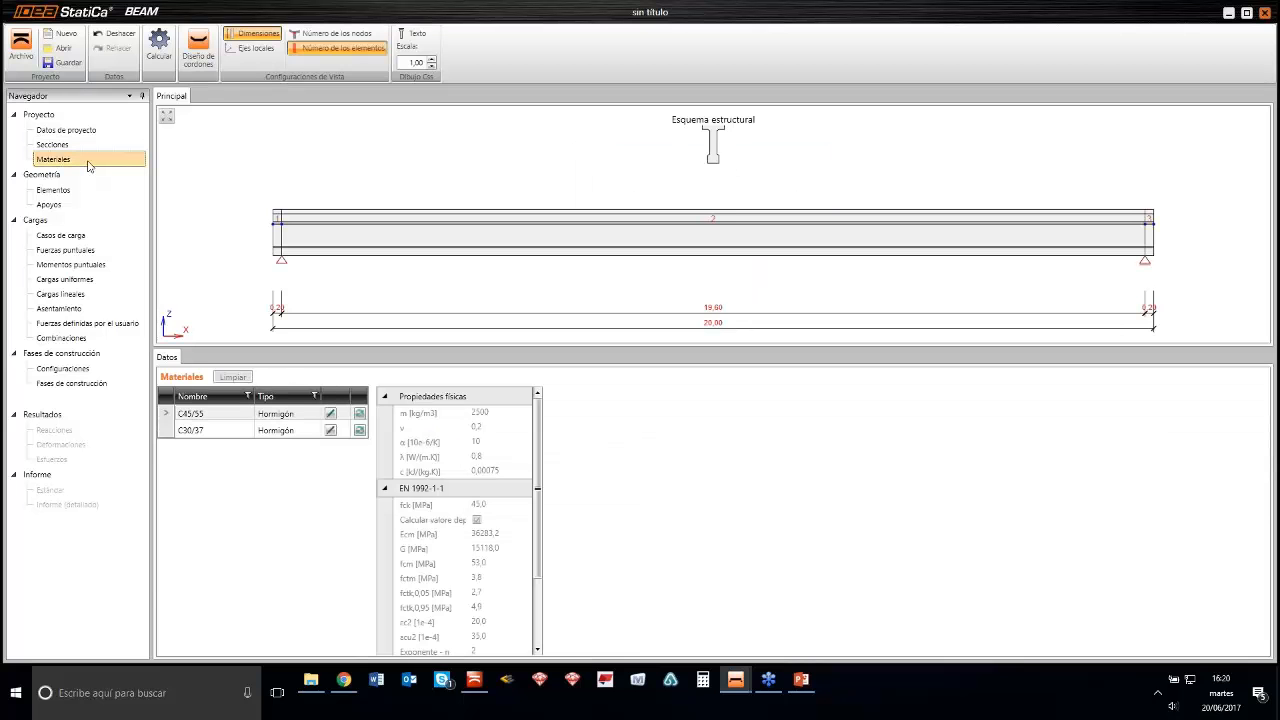
click(185, 431)
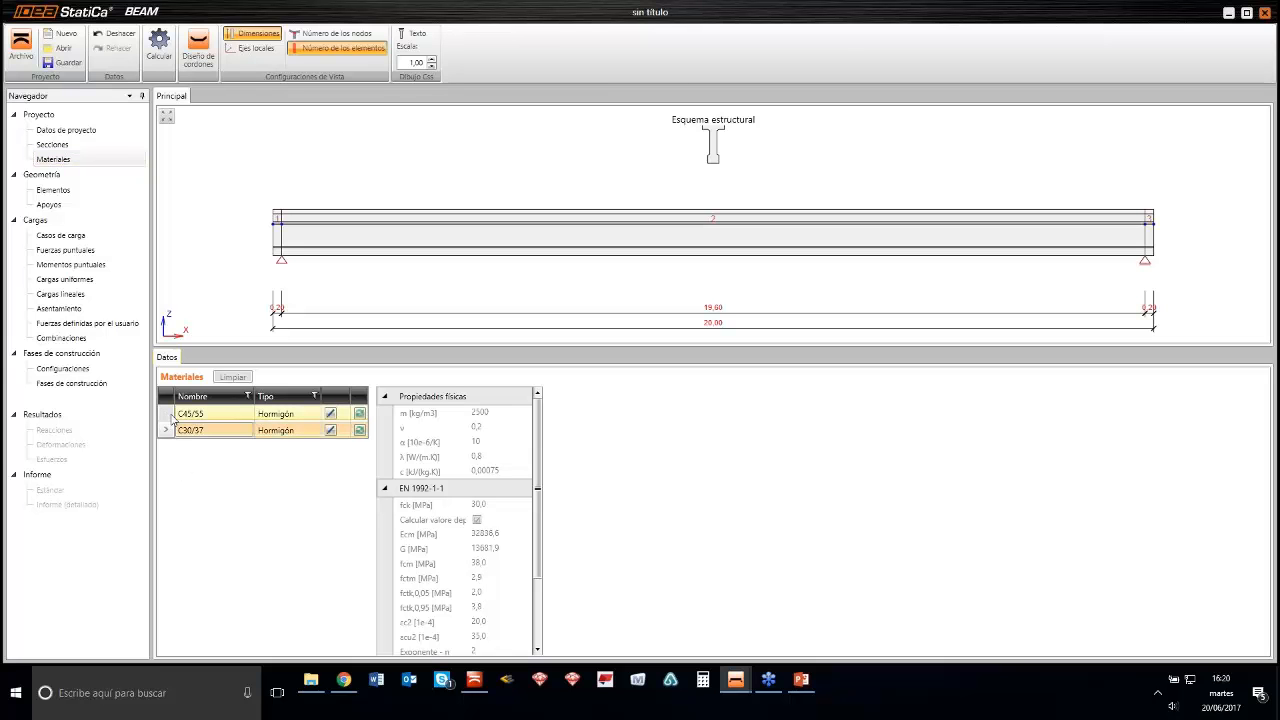
click(172, 416)
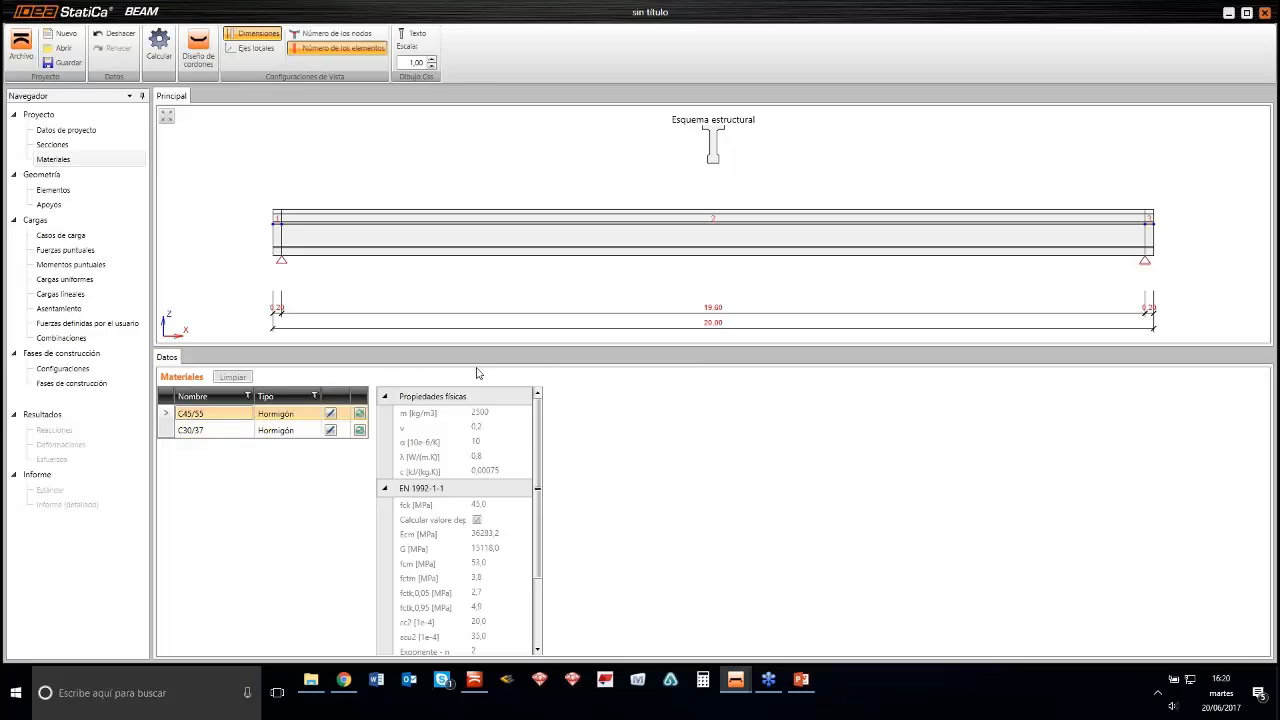
drag(537, 472, 536, 548)
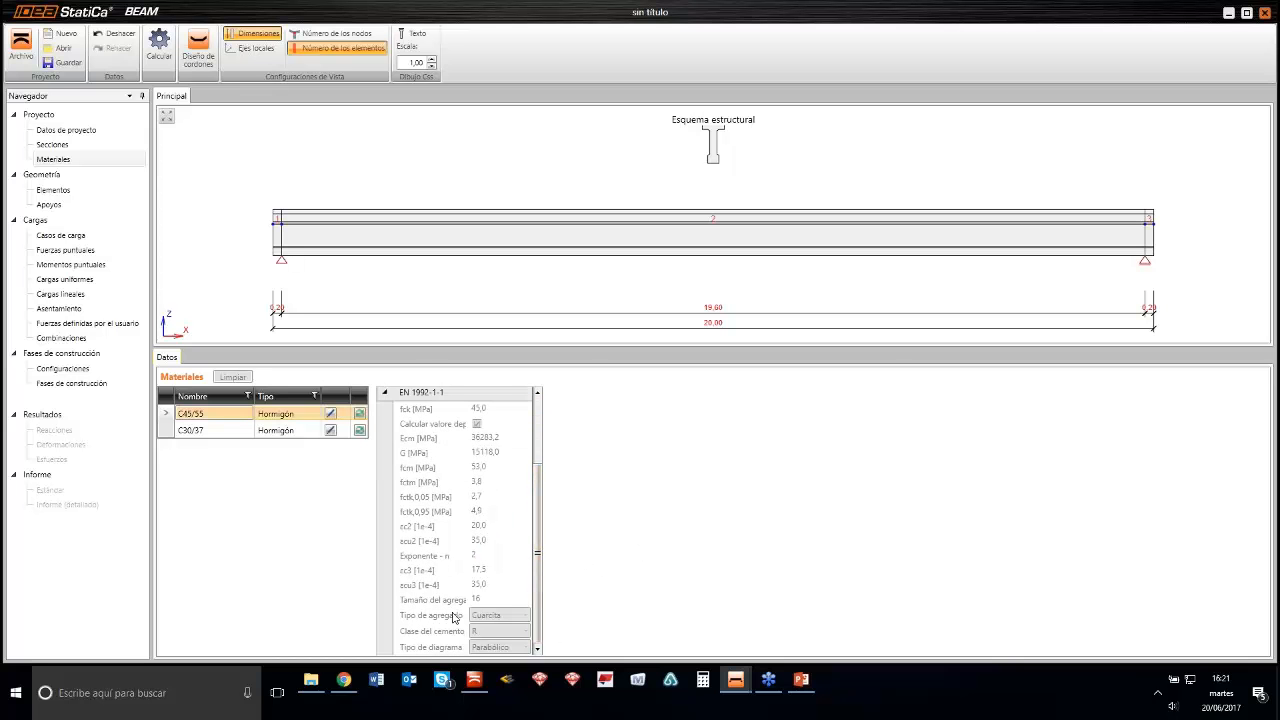
drag(540, 524, 524, 552)
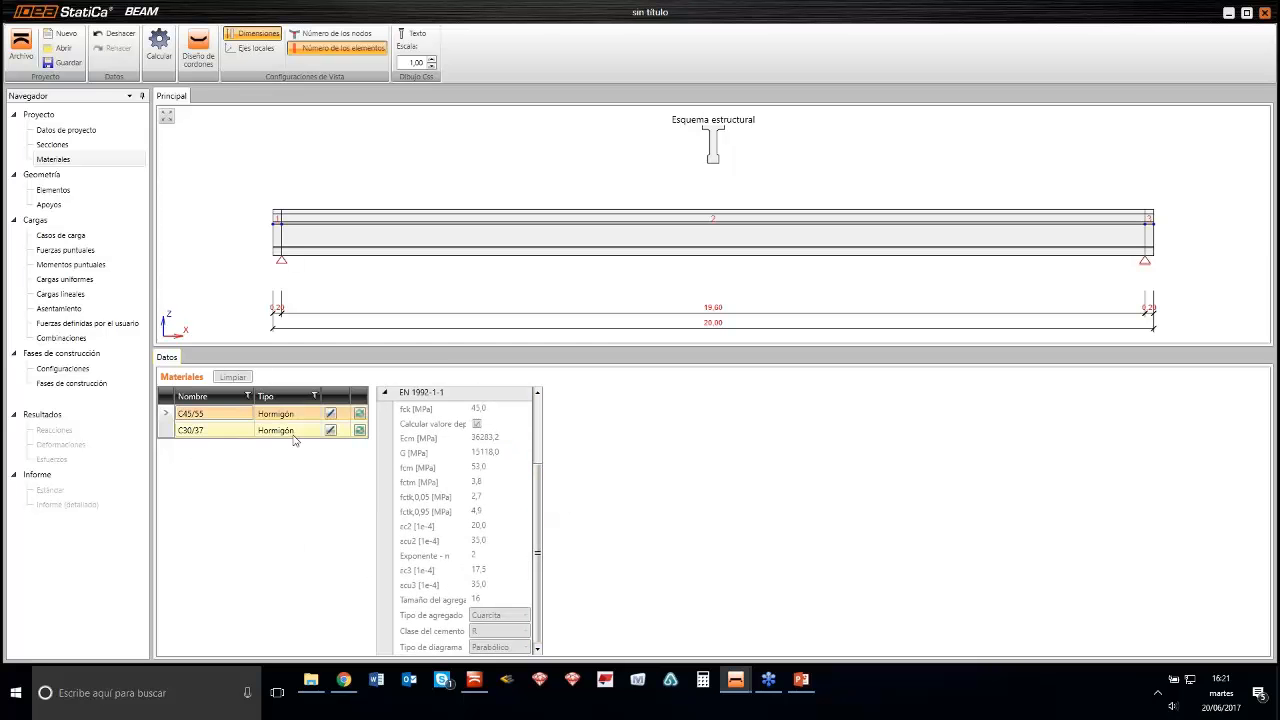
click(195, 431)
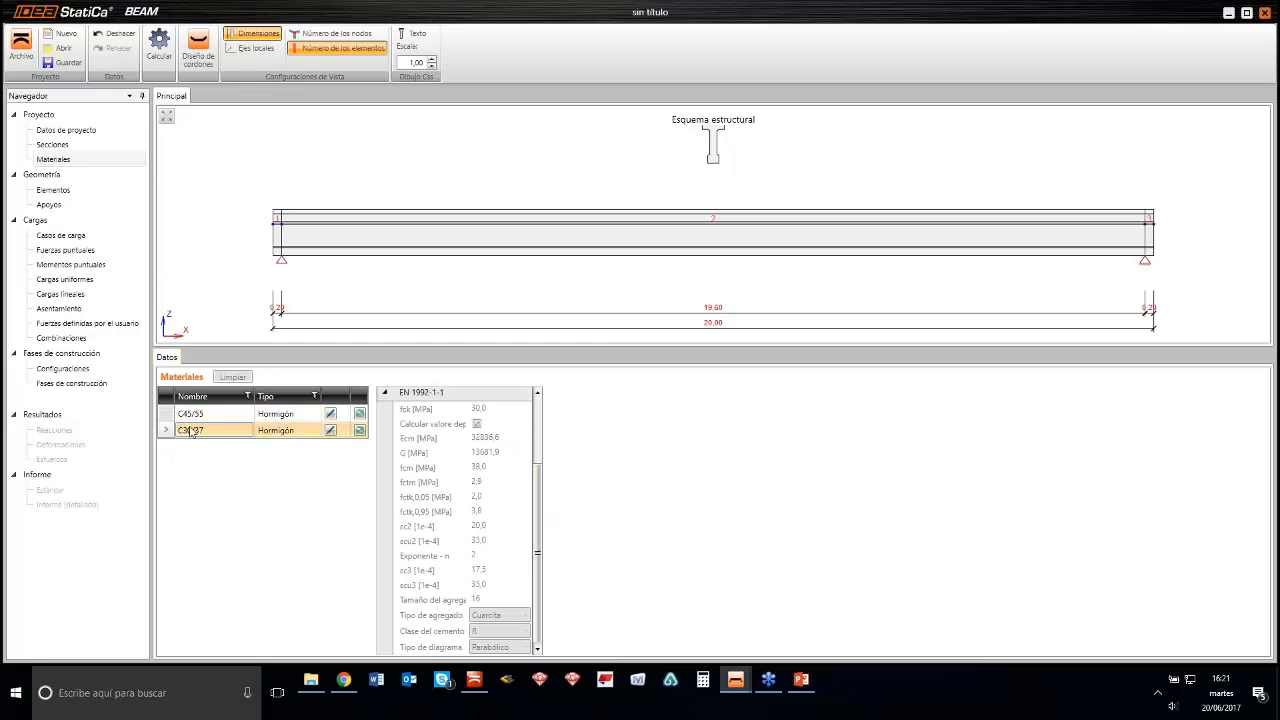
Make the C30/37 concrete editable and turn off the automatic calculation of its dependent values
click(330, 430)
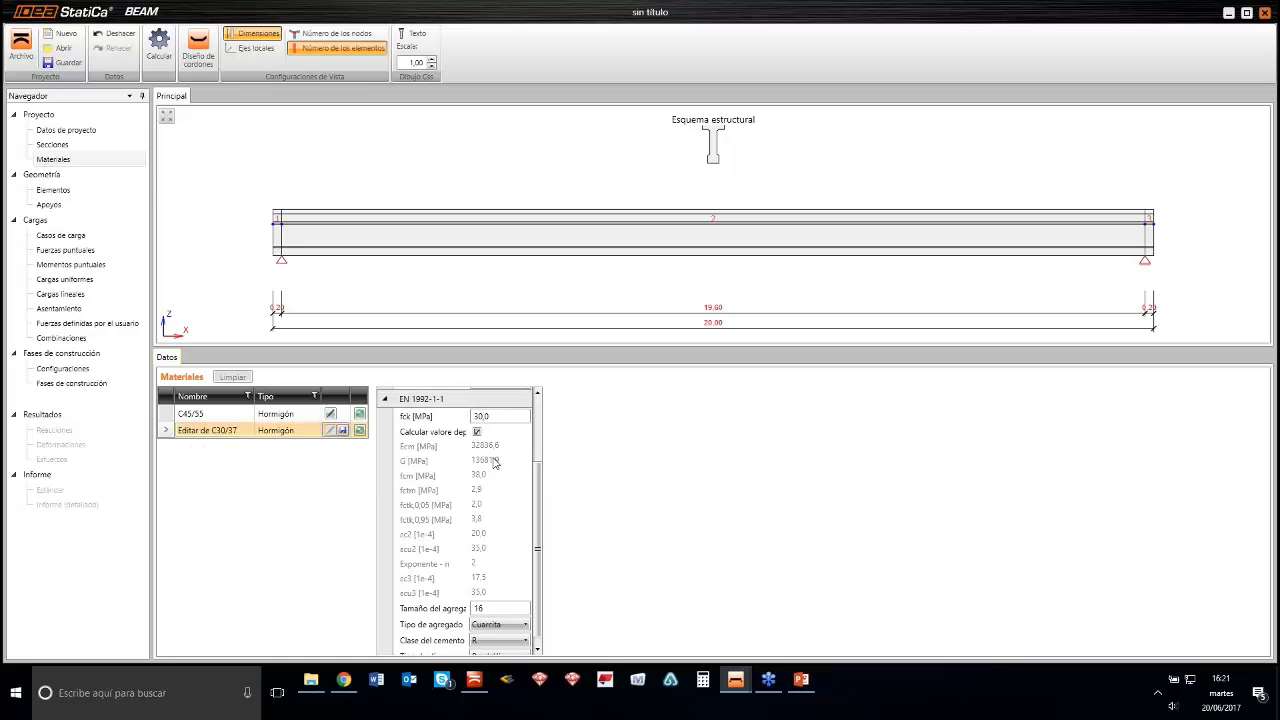
scroll(530, 497, up, 3)
scroll(530, 497, up, 2)
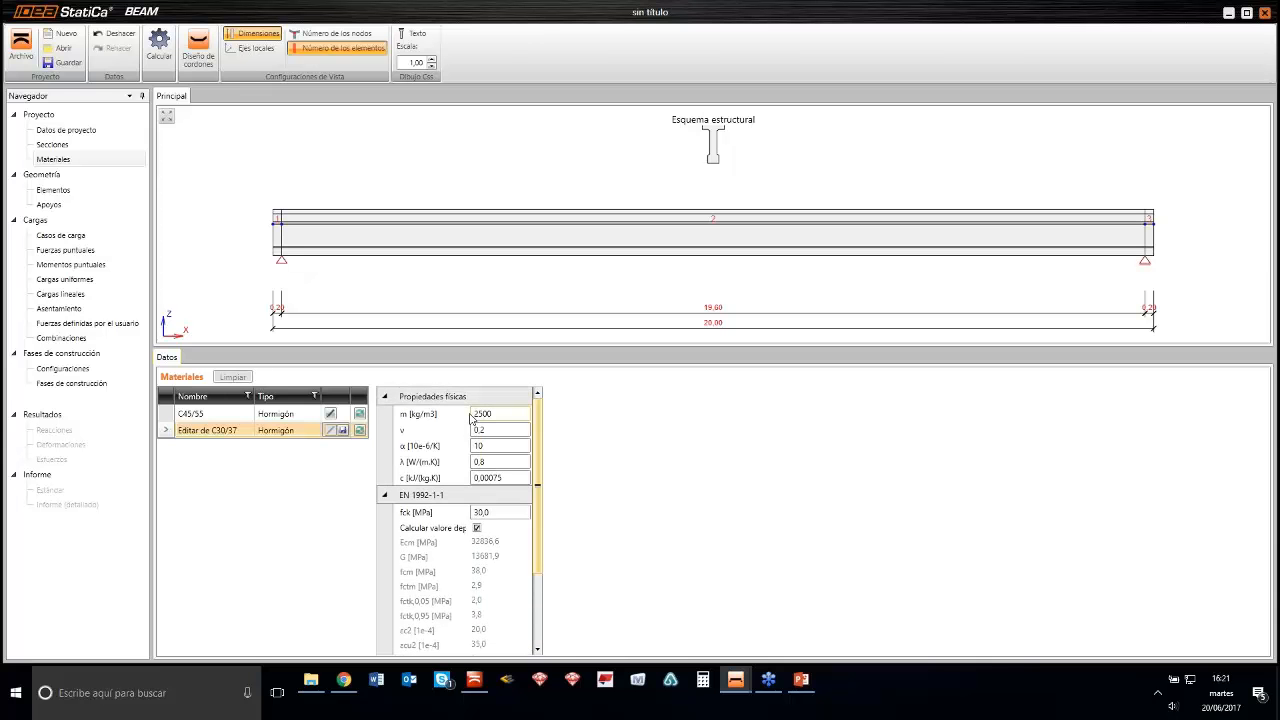
click(477, 527)
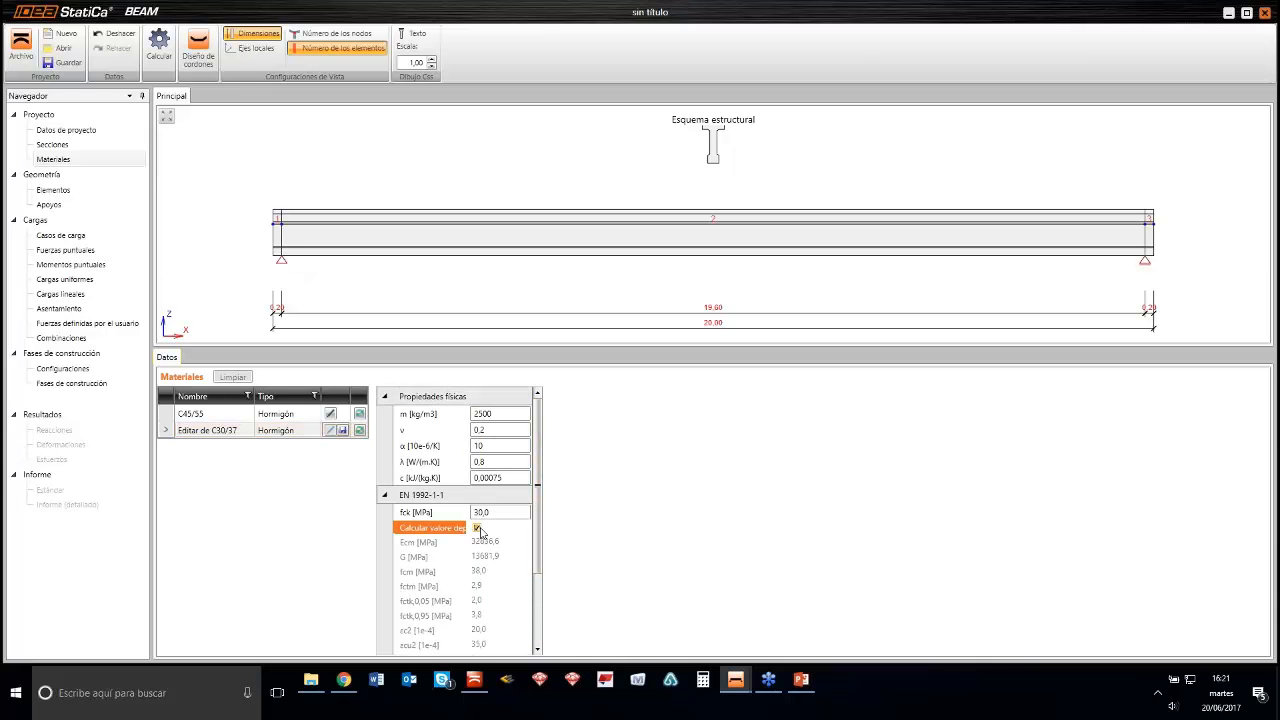
scroll(543, 542, down, 2)
scroll(543, 542, down, 3)
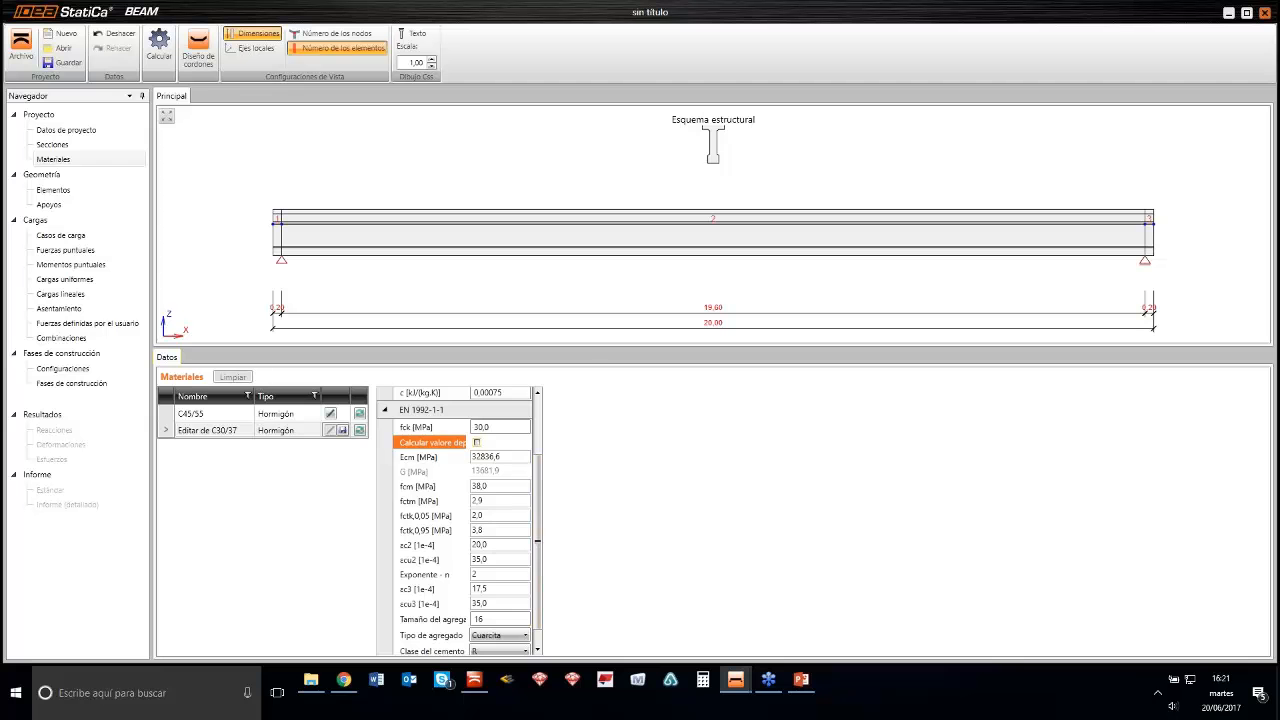
drag(539, 548, 370, 460)
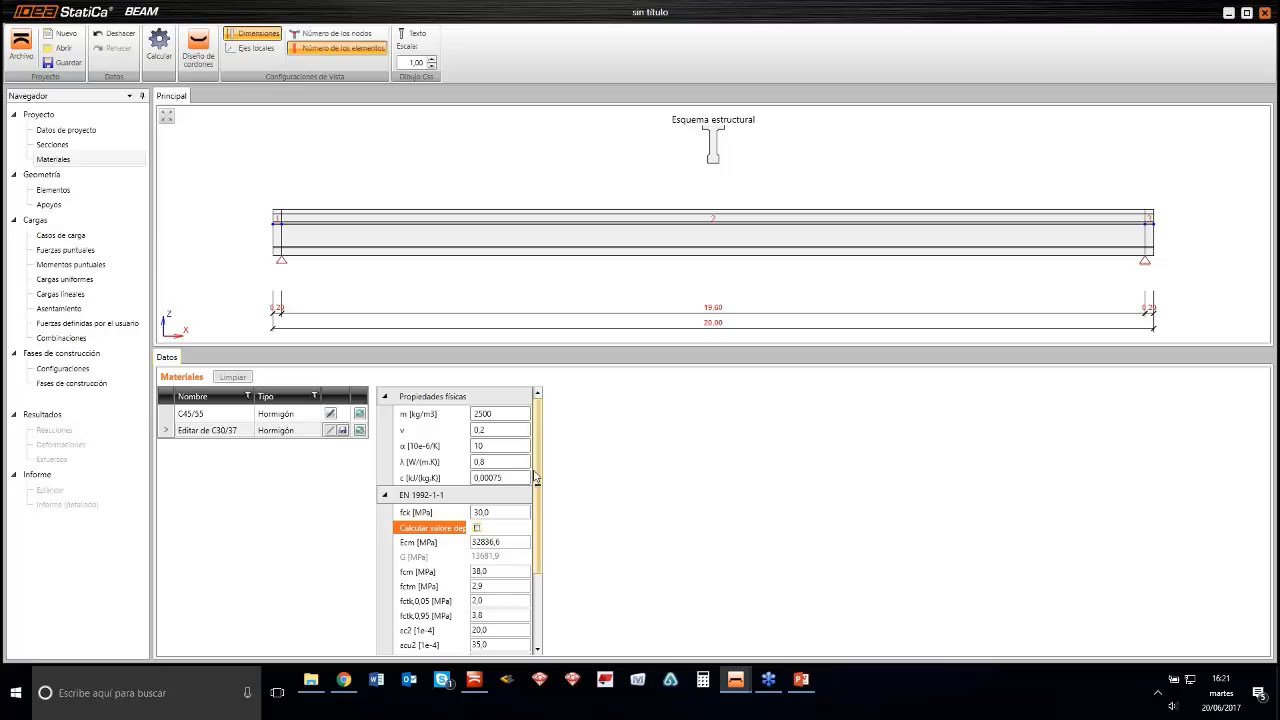
Replace the edited C30/37 material with the standard C30/37 concrete from the EN 1992 library
click(358, 430)
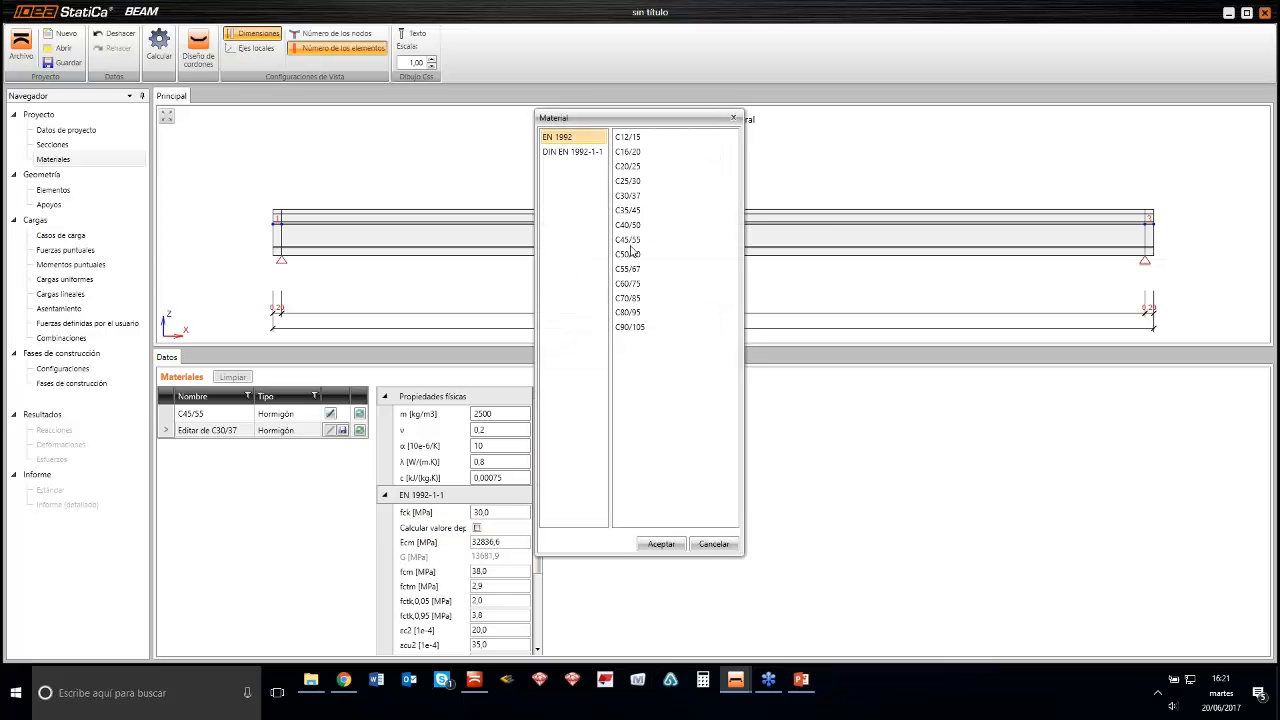
click(641, 196)
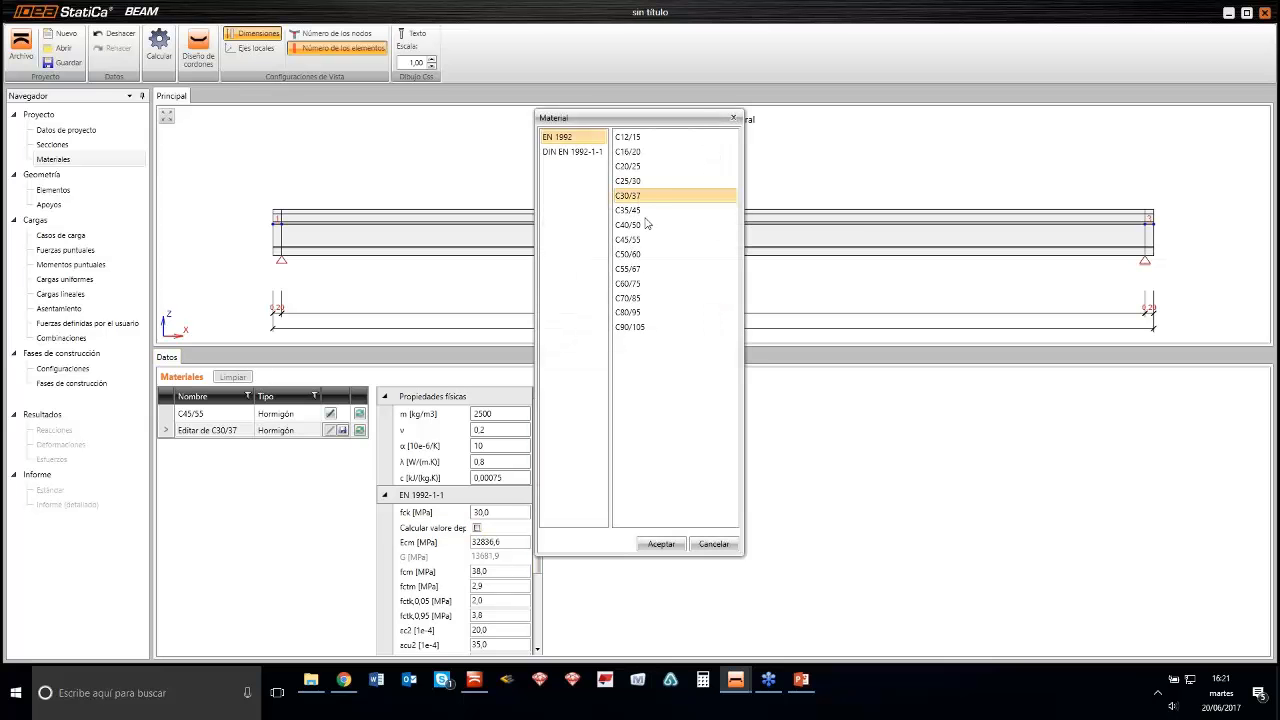
click(660, 543)
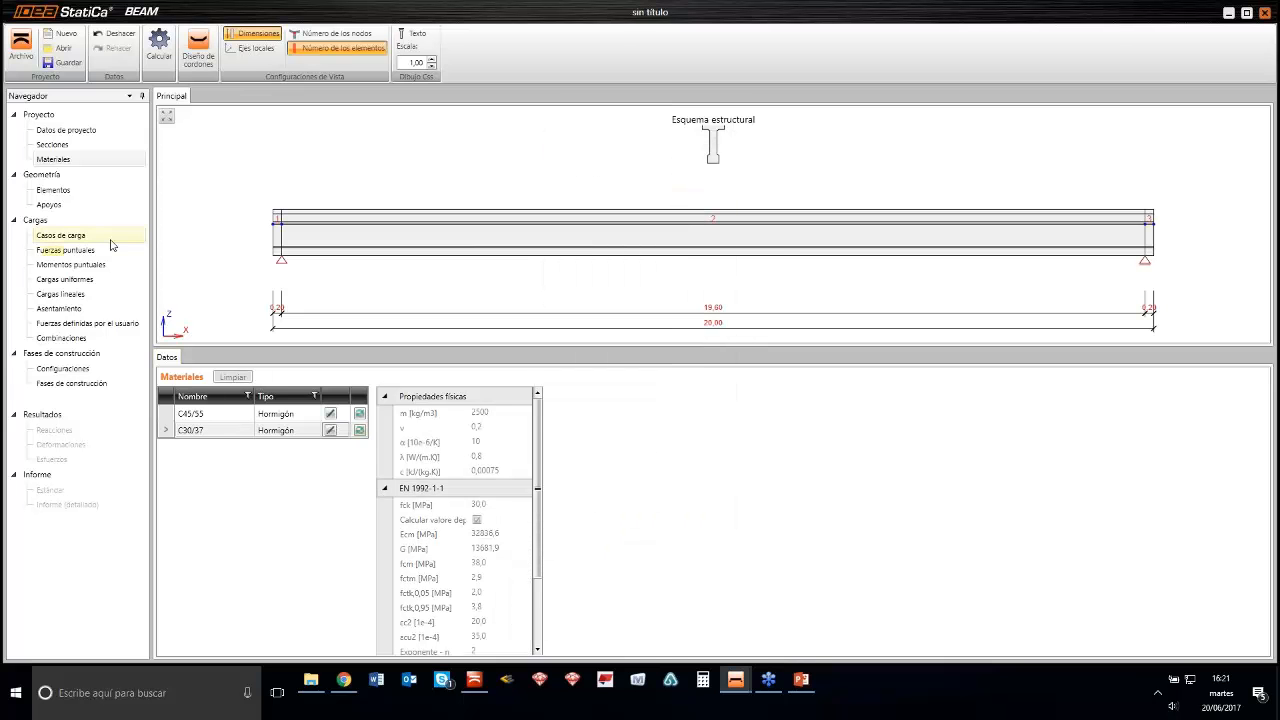
Review the beam's three elements in the geometry, checking their end positions, lengths and assigned section against the structural scheme
click(70, 195)
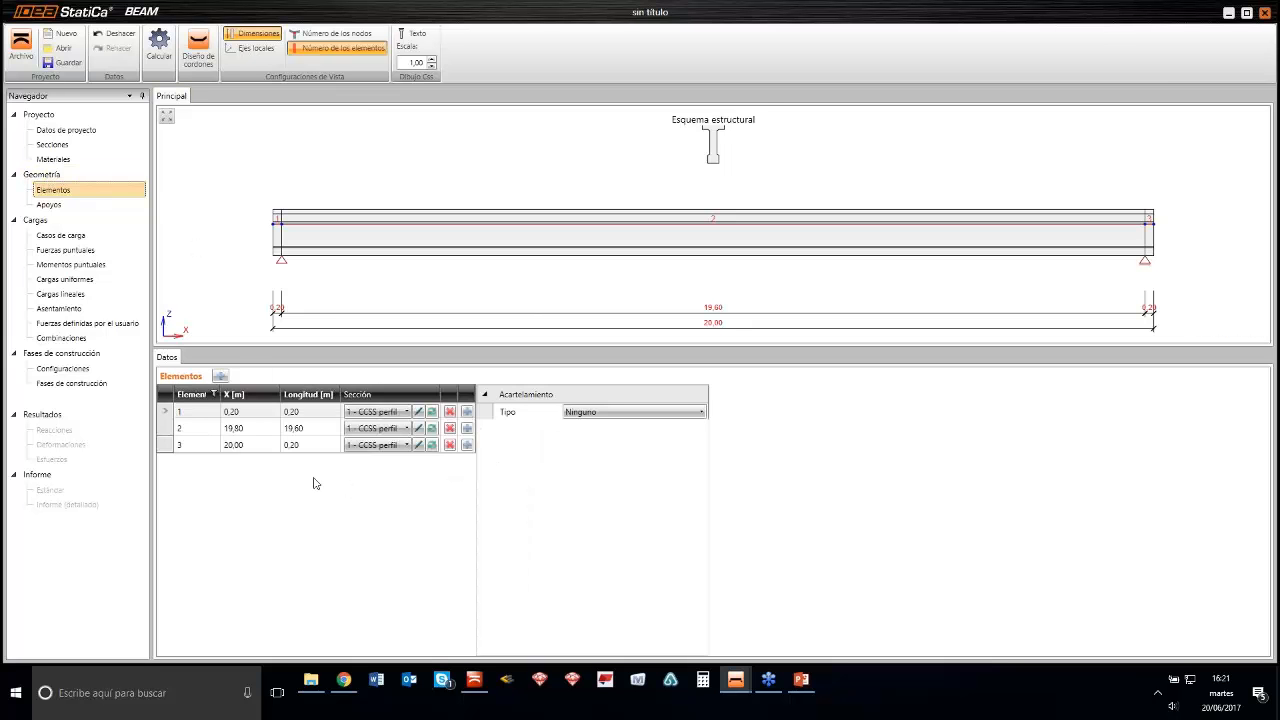
mouse_move(166, 428)
mouse_down()
mouse_move(166, 444)
mouse_move(166, 416)
mouse_up()
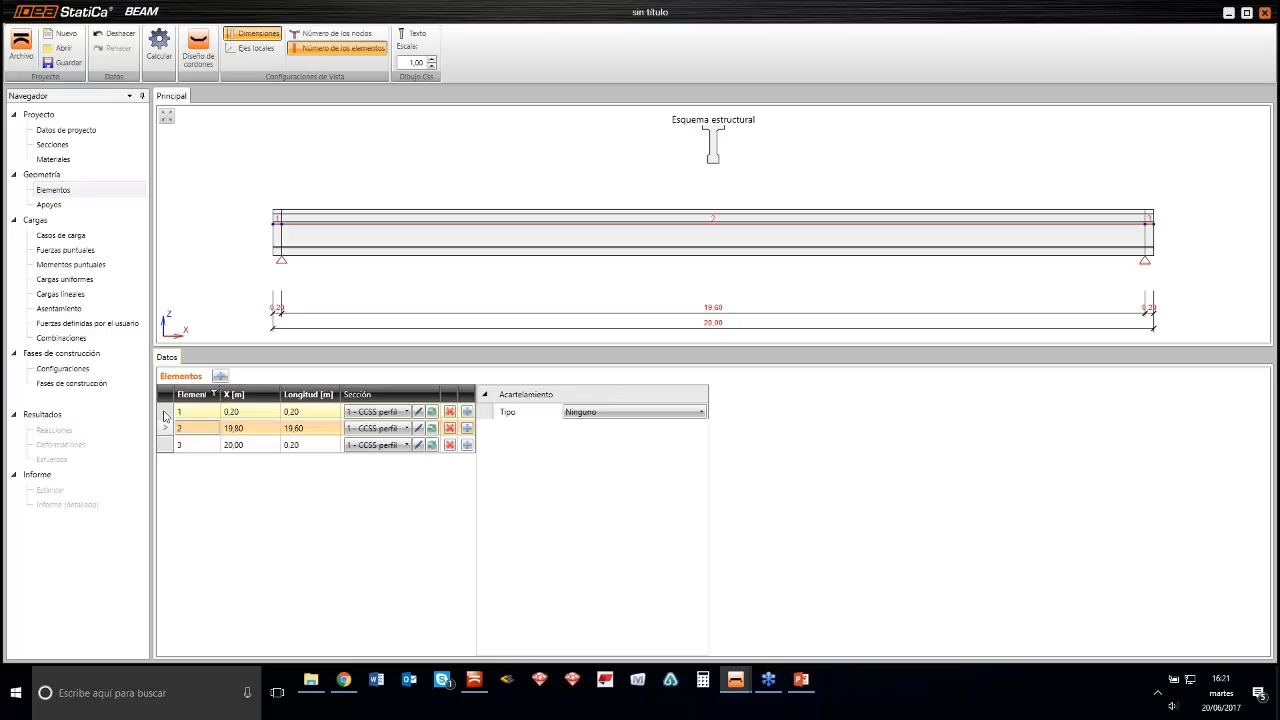
click(166, 416)
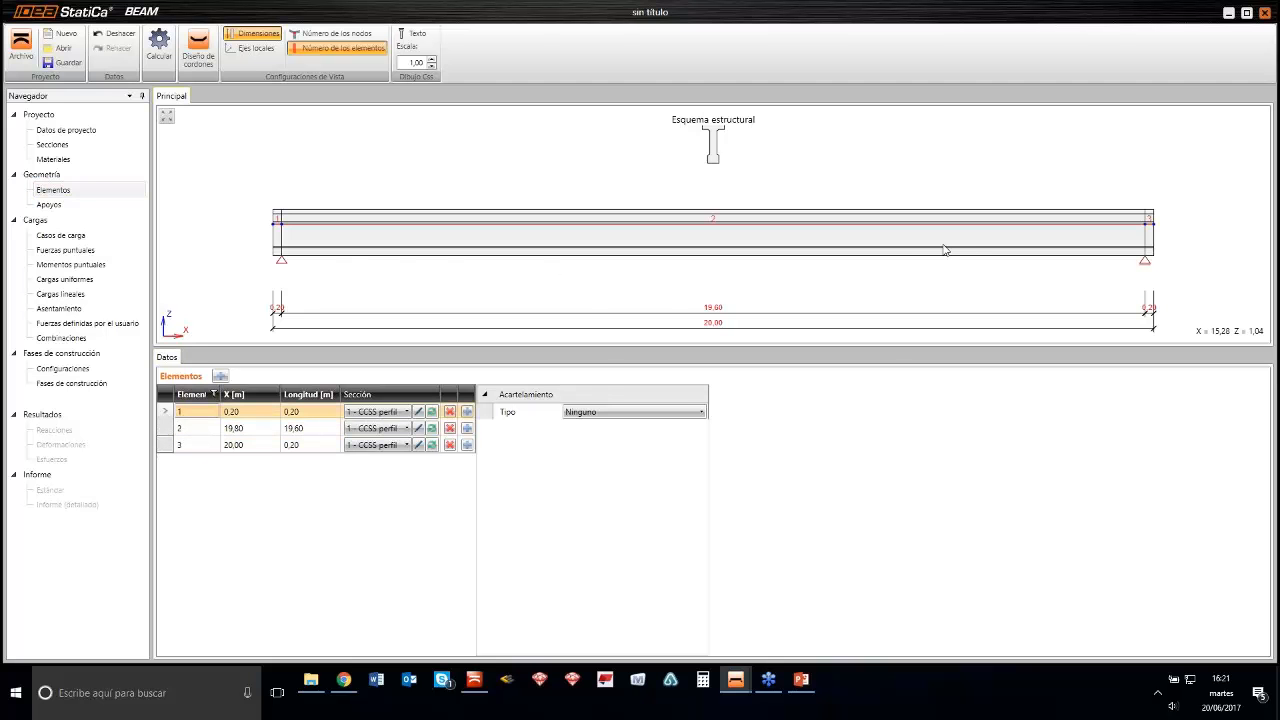
scroll(943, 250, down, 3)
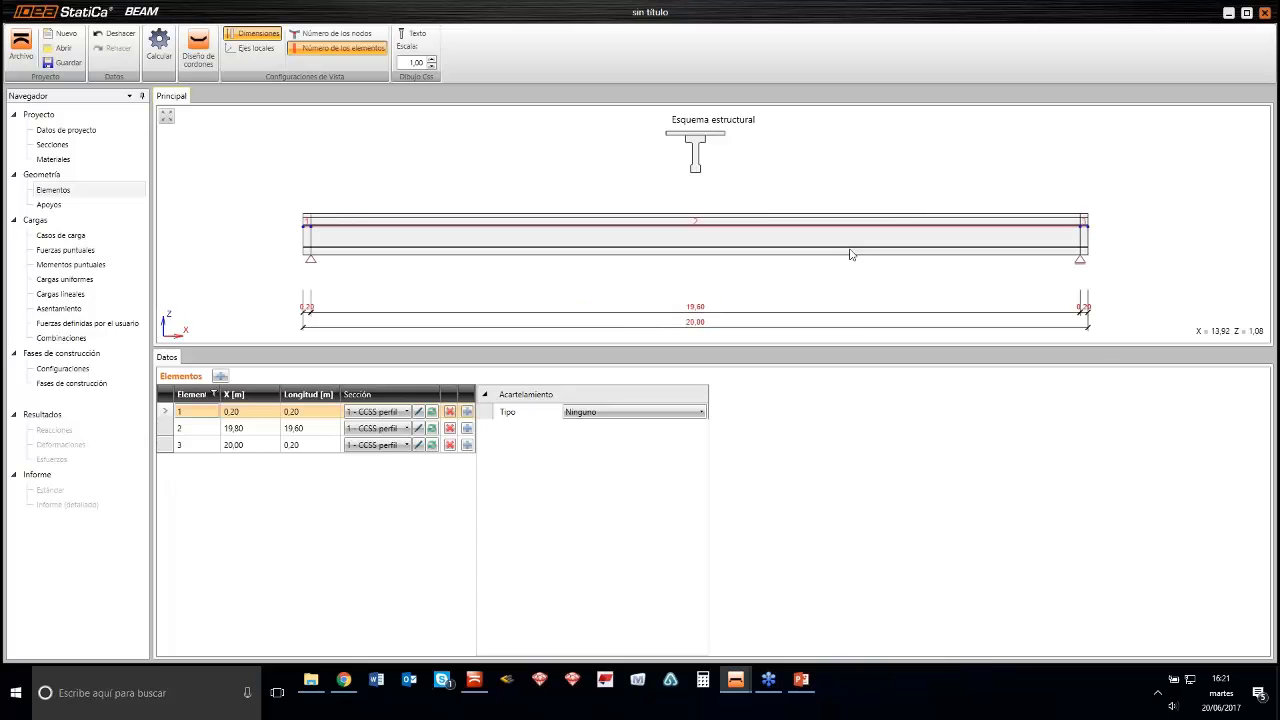
middle_drag(850, 254, 835, 251)
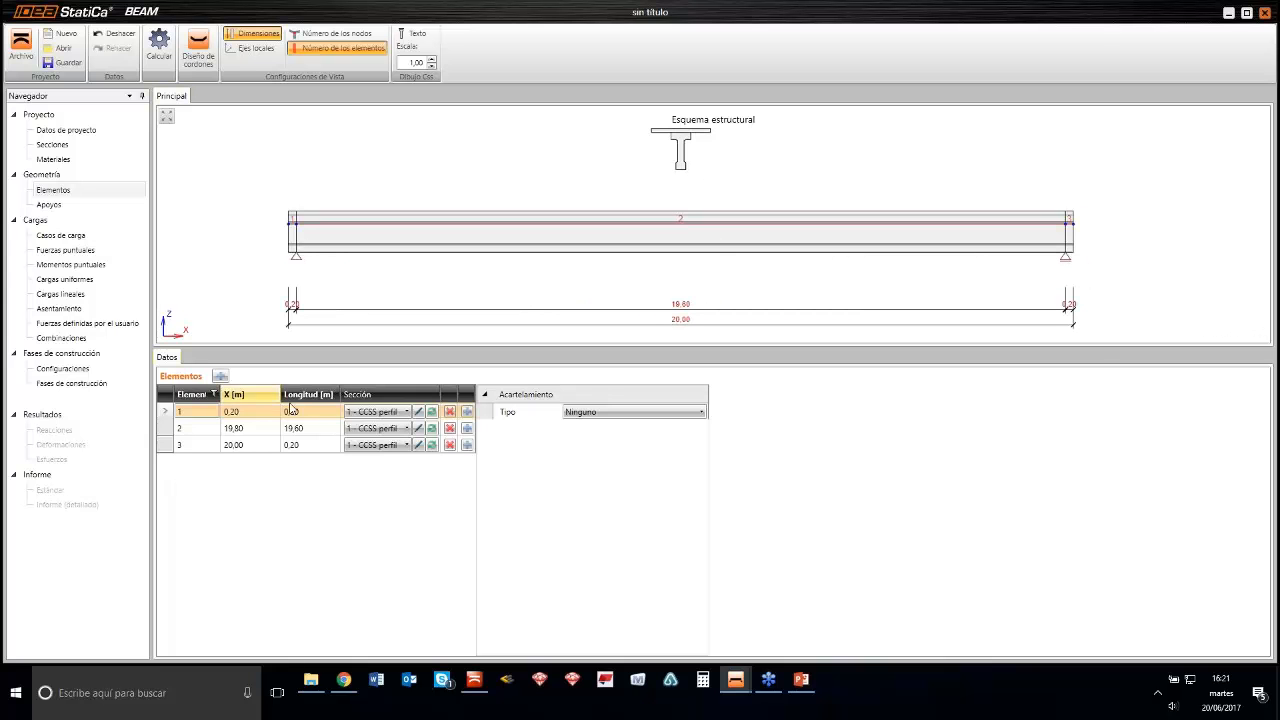
click(341, 37)
click(341, 37)
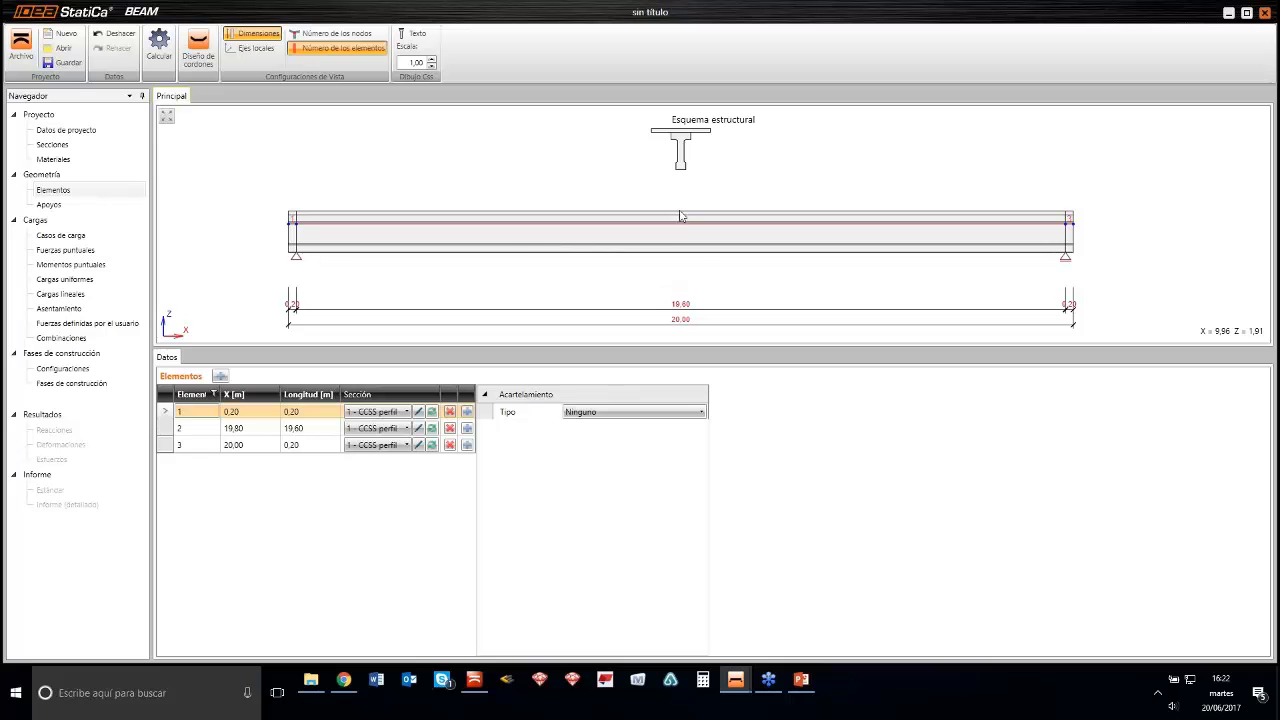
click(216, 431)
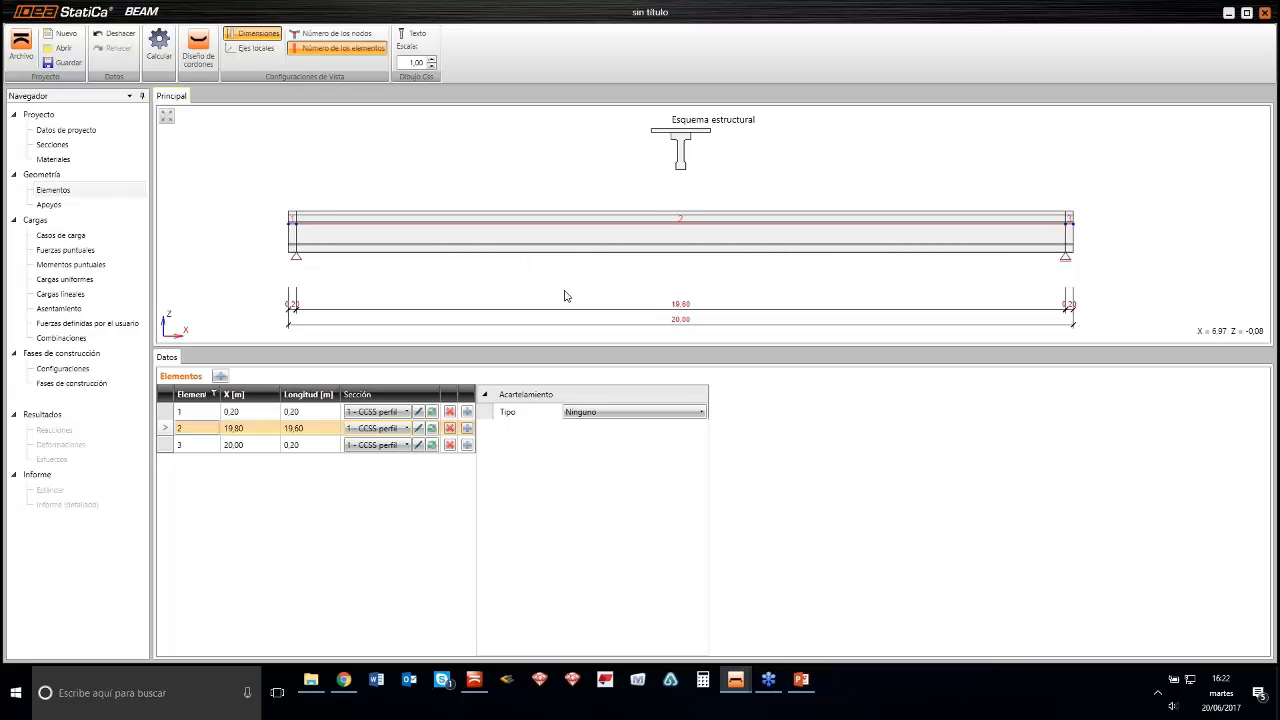
scroll(590, 297, down, 2)
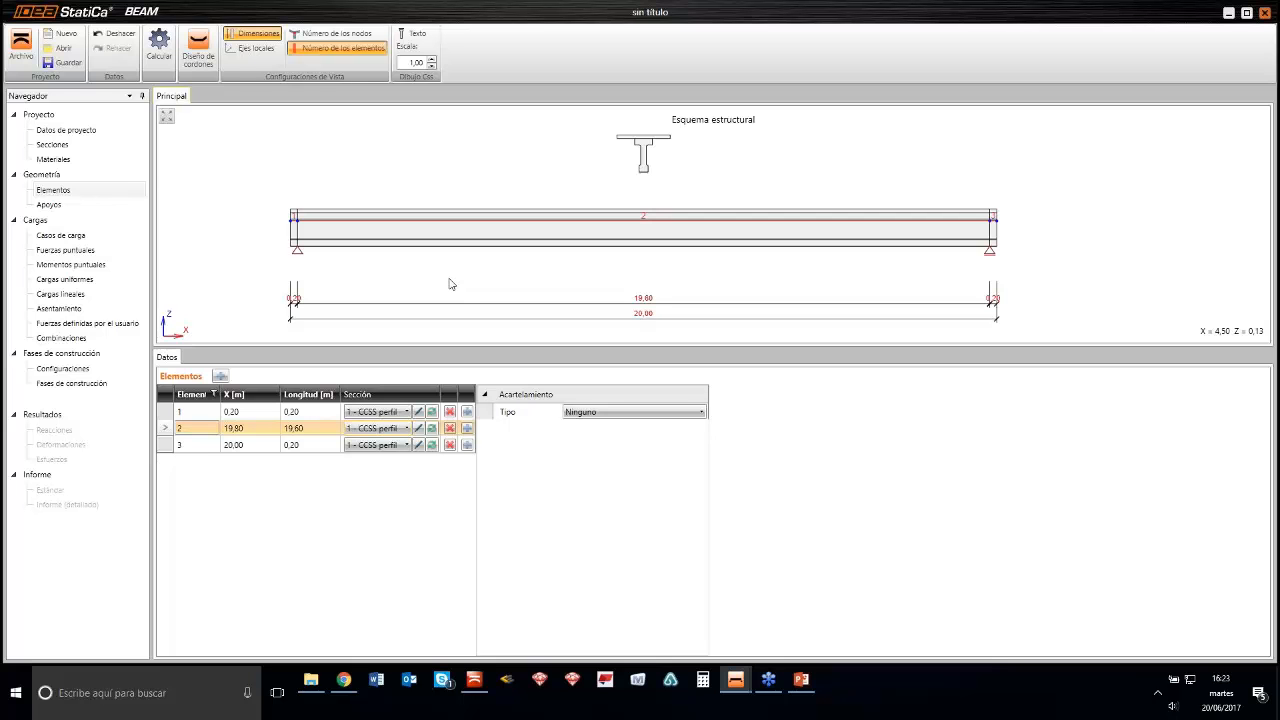
click(167, 446)
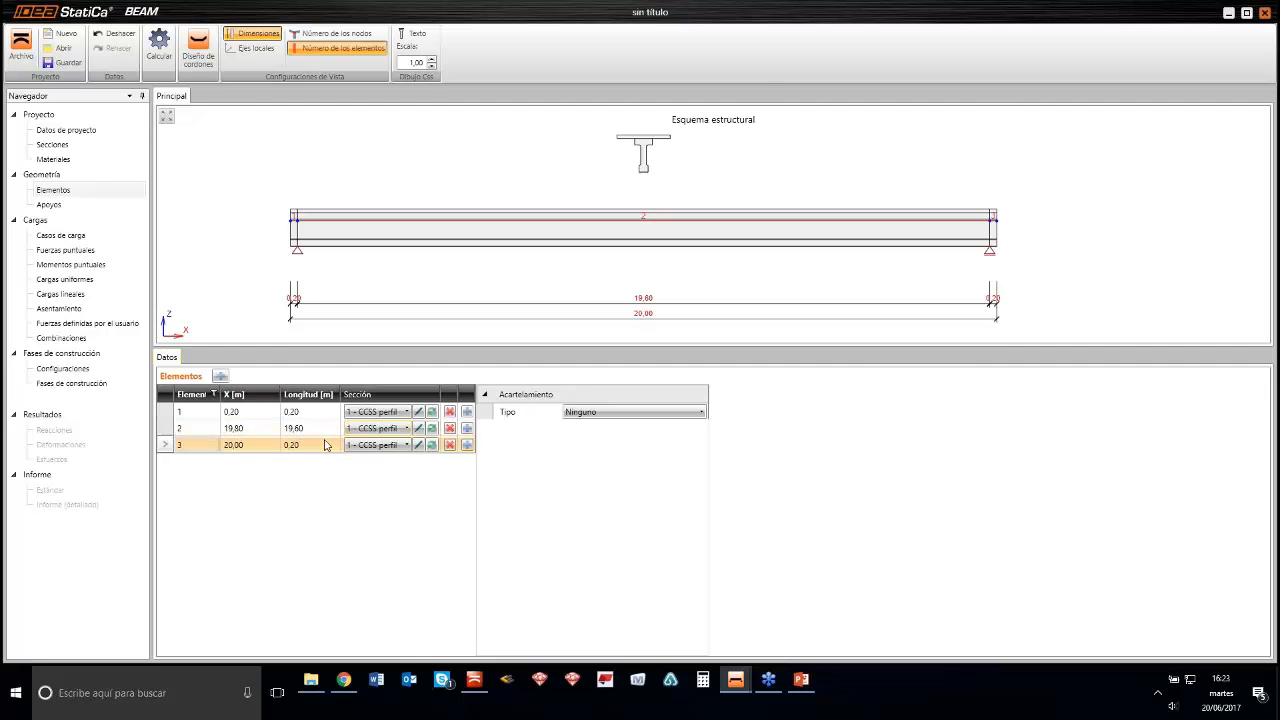
Open the nodal supports and show node numbers instead of element numbers in the structural scheme
click(50, 205)
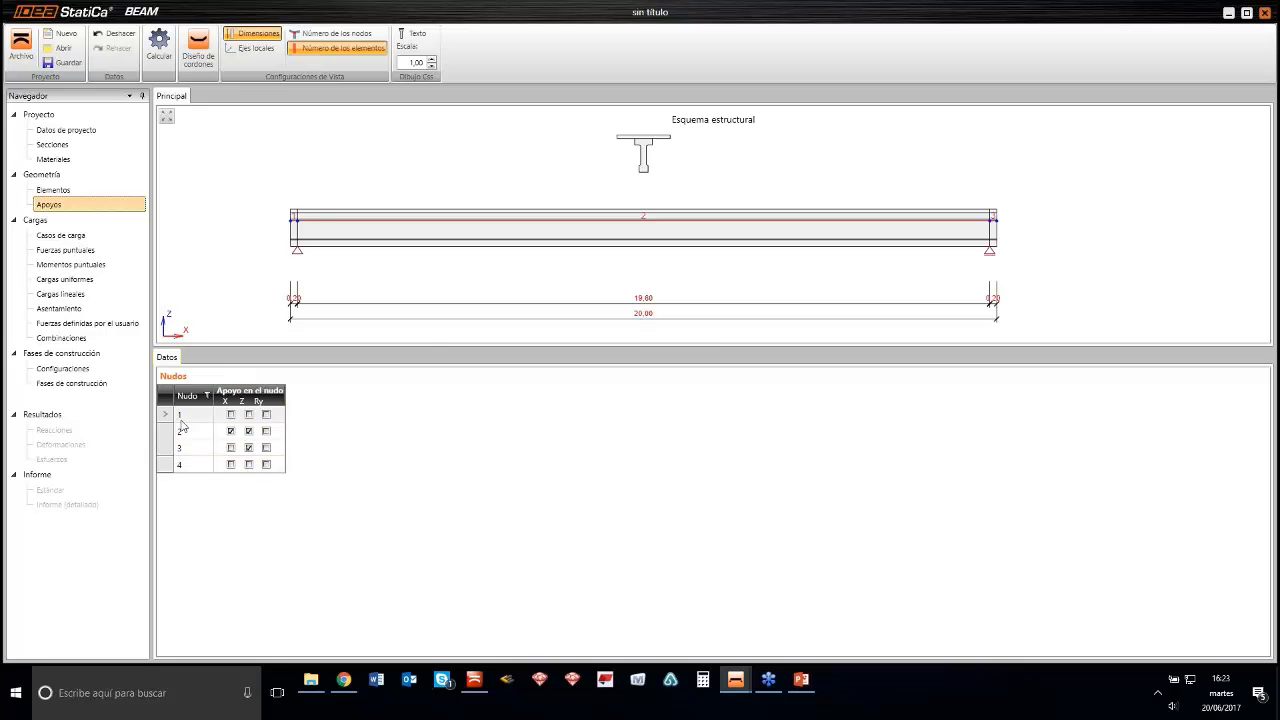
click(346, 48)
click(346, 36)
scroll(300, 250, up, 3)
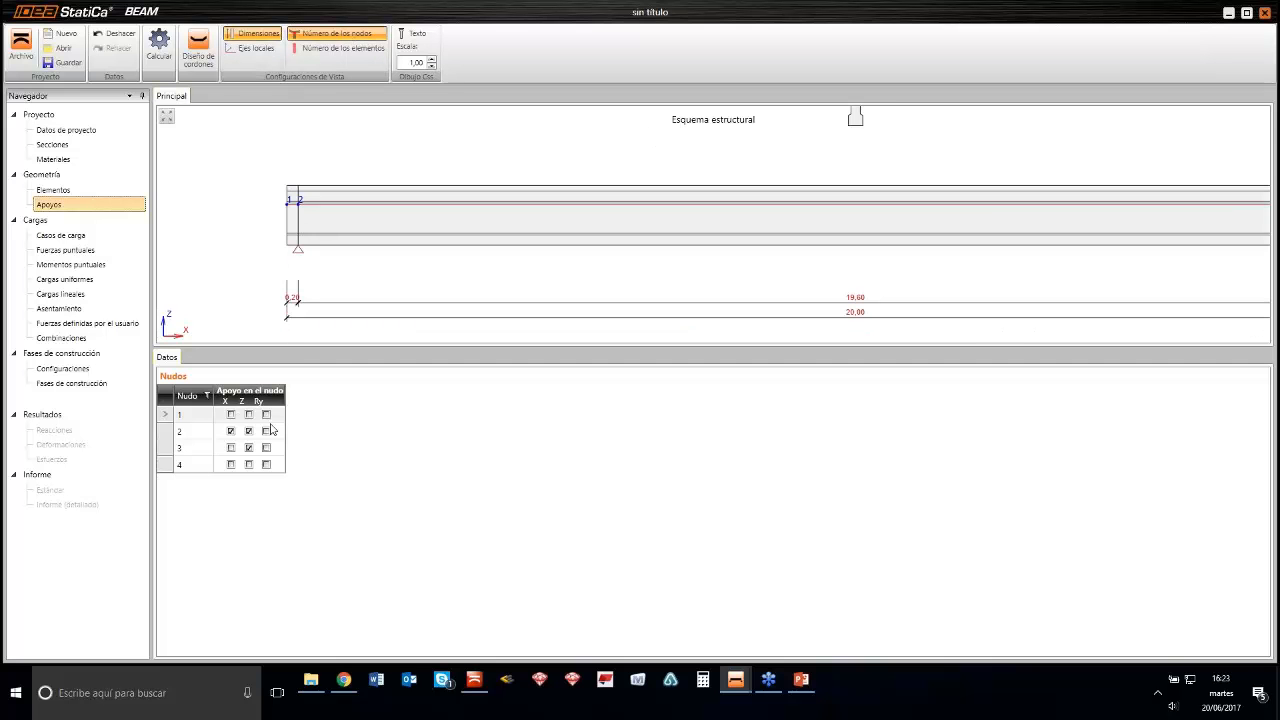
Try restraining node 1 in X and Z, and remove both restraints again
click(230, 414)
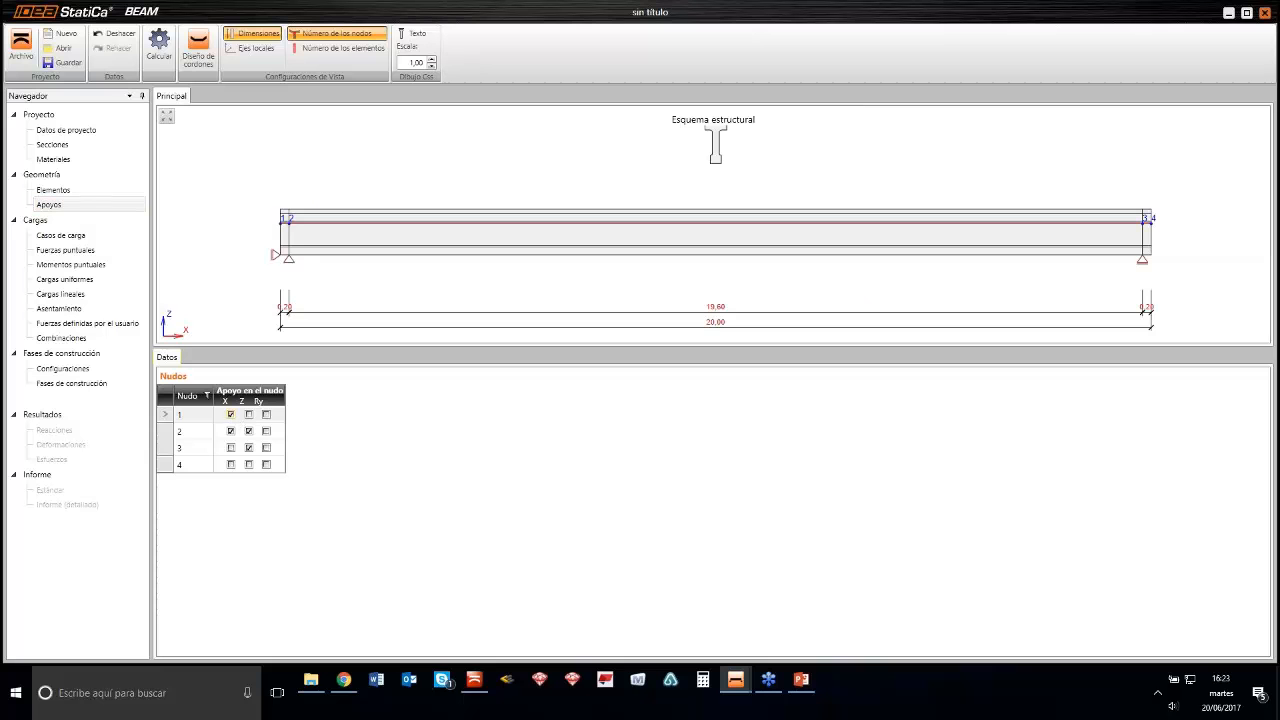
click(248, 414)
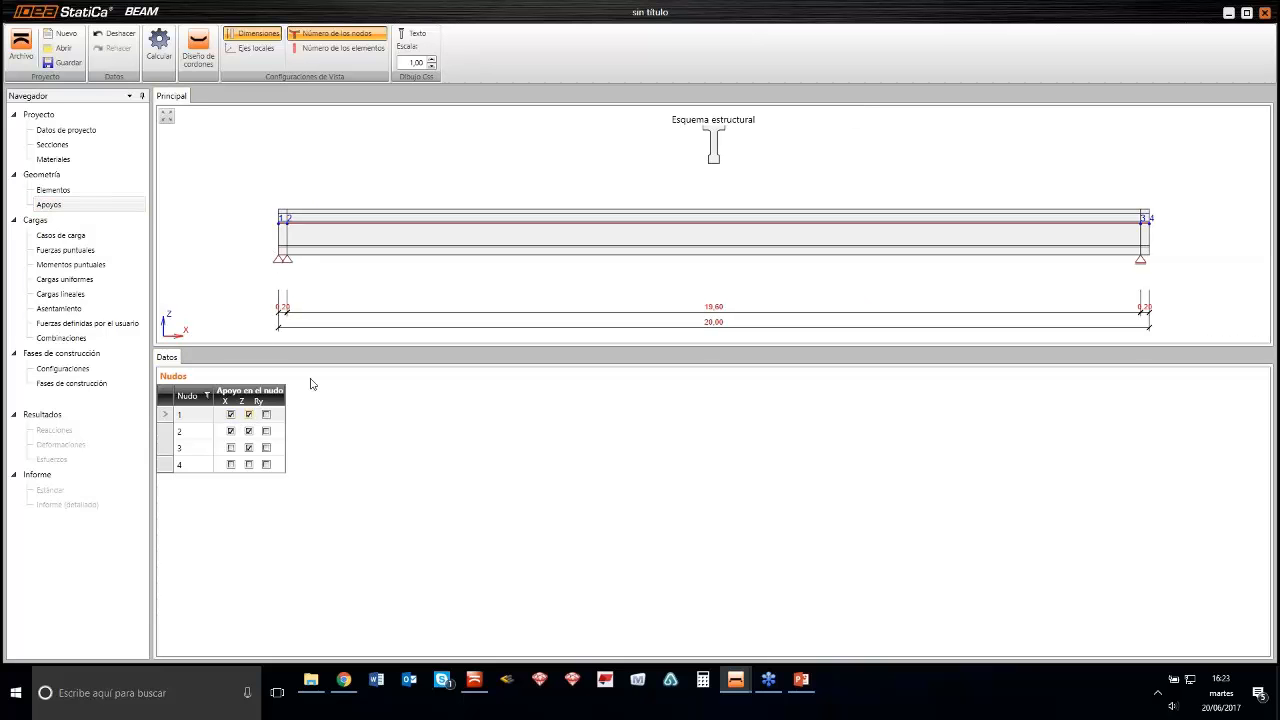
click(230, 414)
click(248, 414)
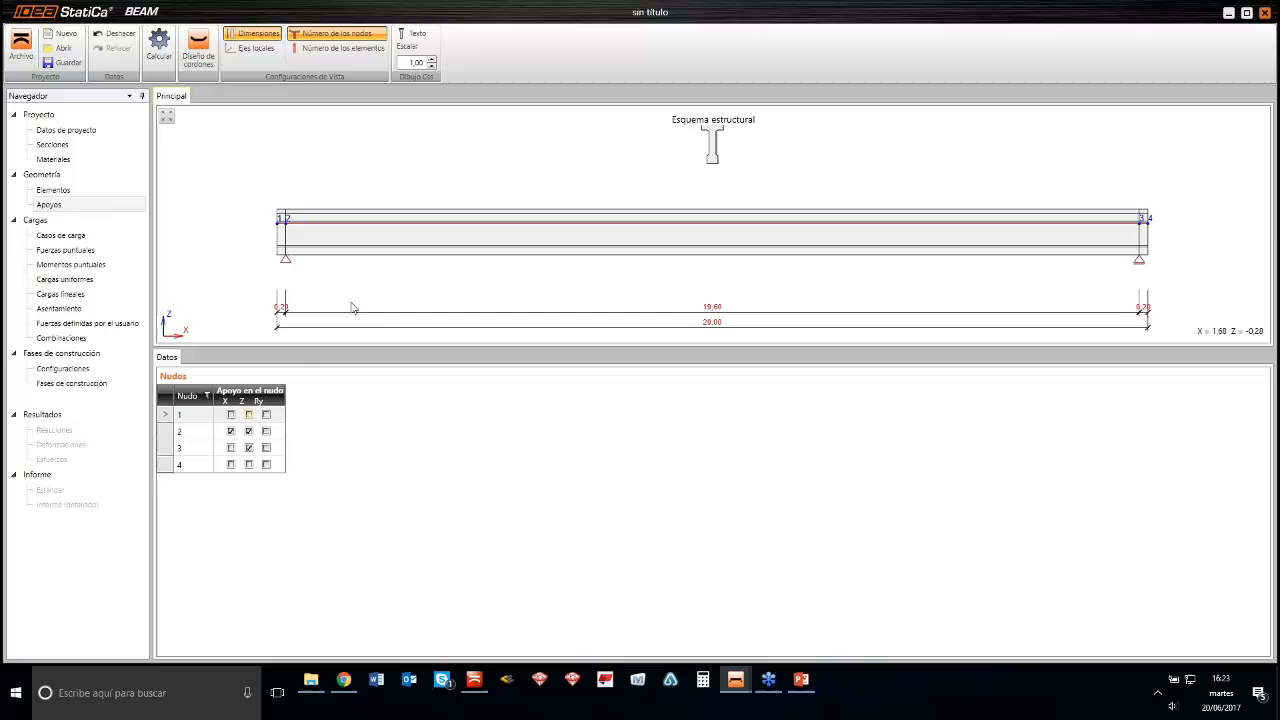
Try moving the X and Z support from node 2 to node 1, and restore the original support at node 2
click(230, 414)
click(248, 414)
click(248, 431)
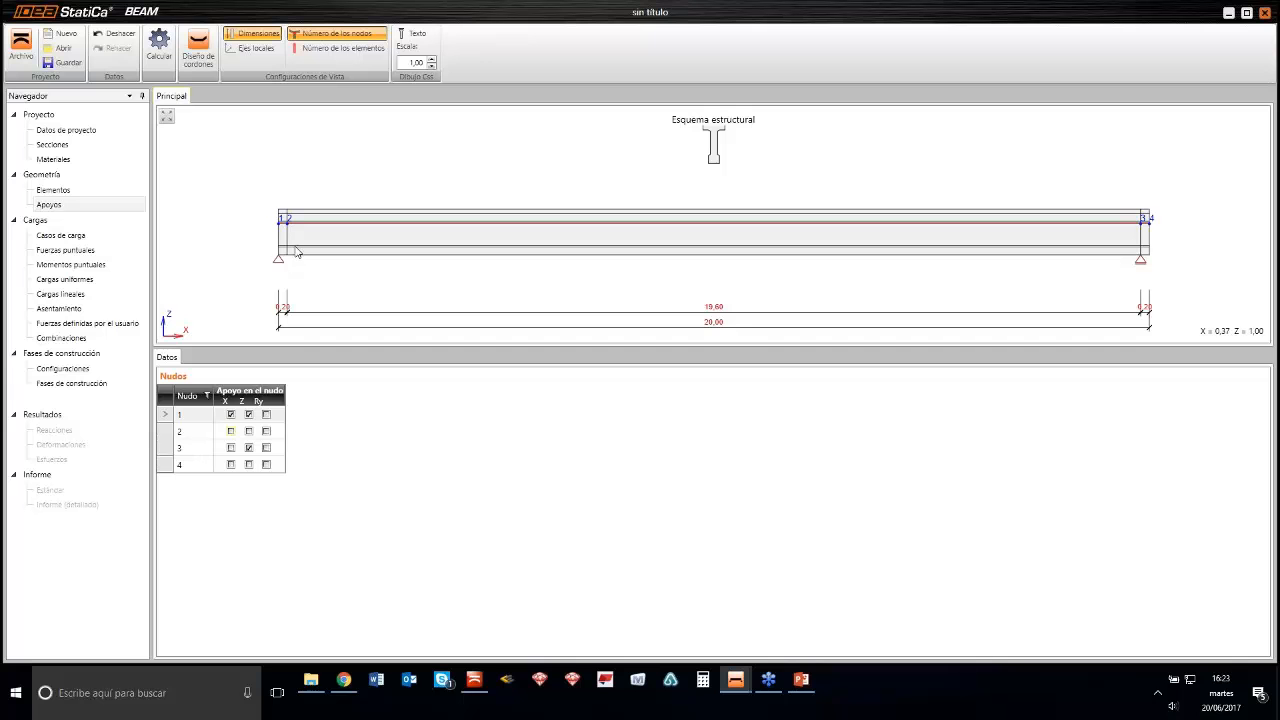
click(248, 431)
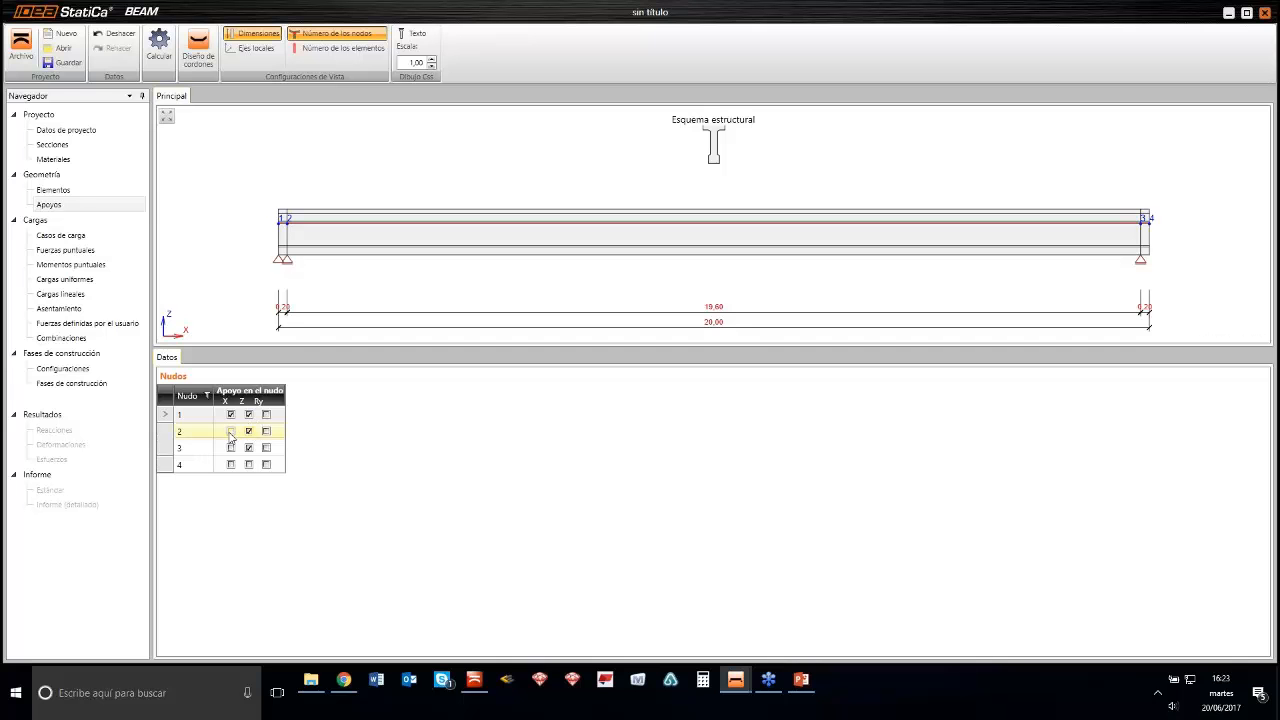
click(230, 431)
click(230, 414)
click(248, 414)
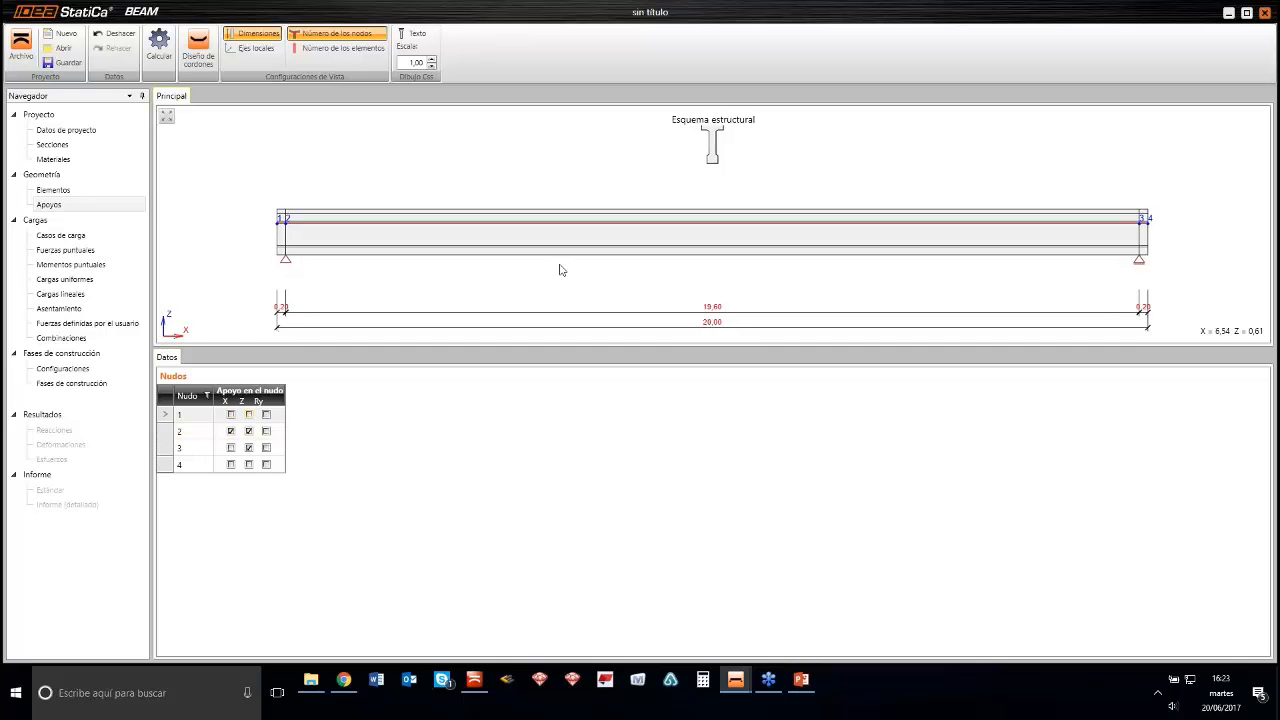
scroll(540, 263, down, 2)
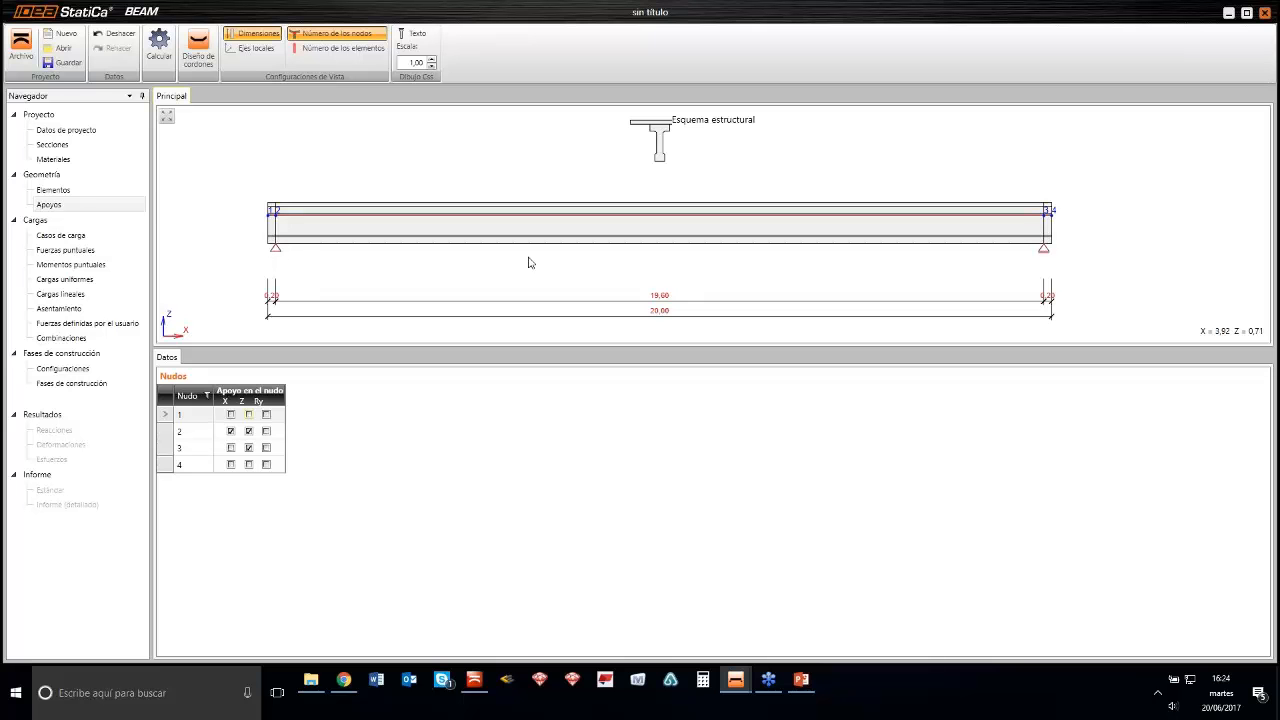
middle_drag(905, 259, 889, 249)
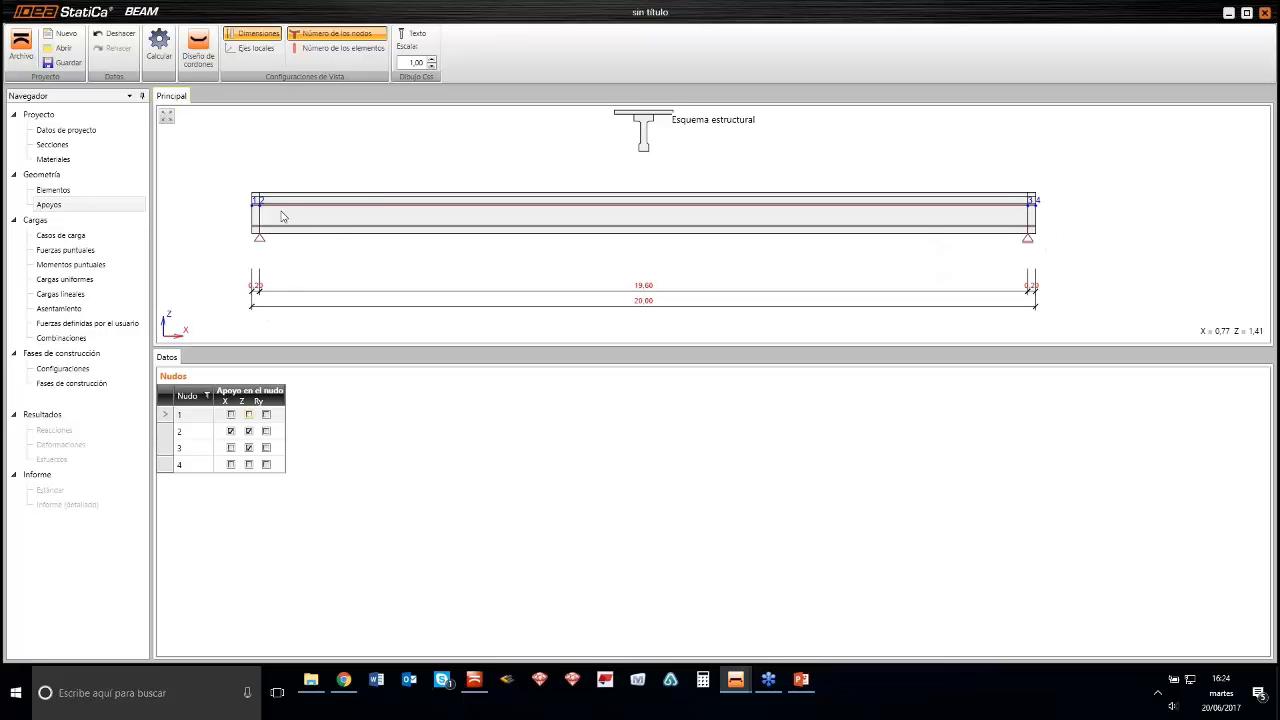
Set the relative humidity to 70 % in the construction stage settings
click(95, 369)
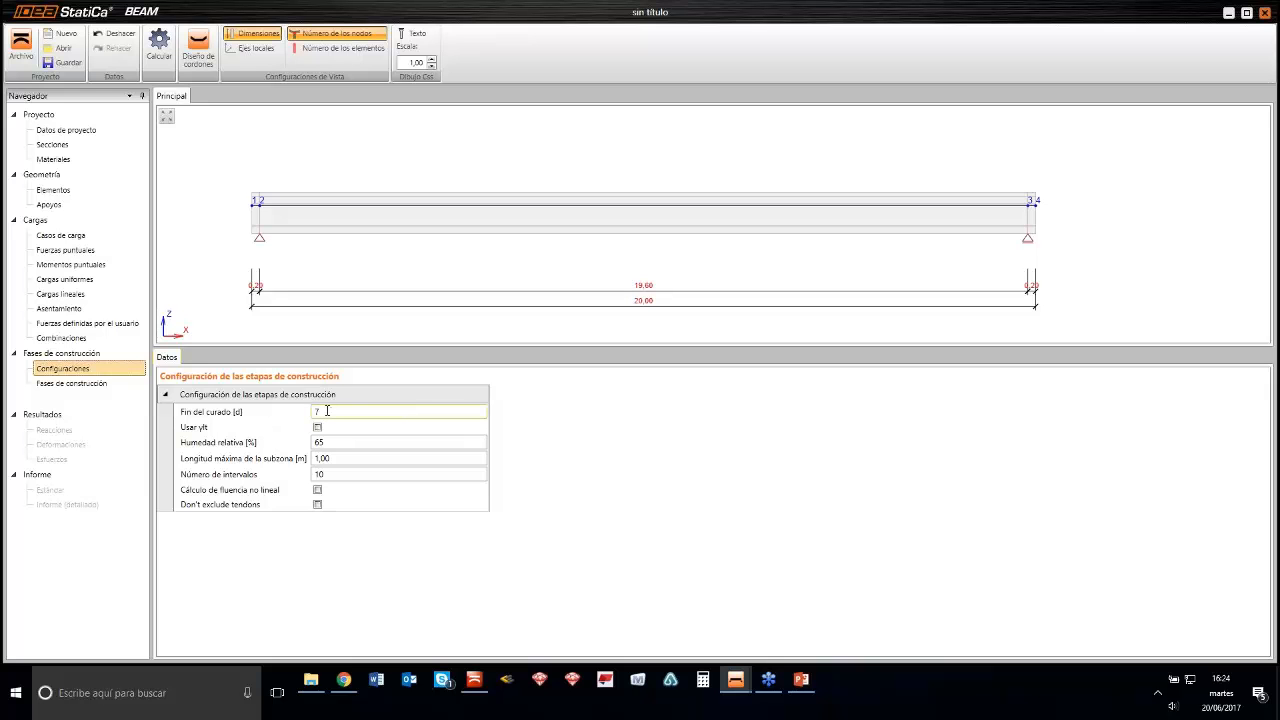
click(327, 443)
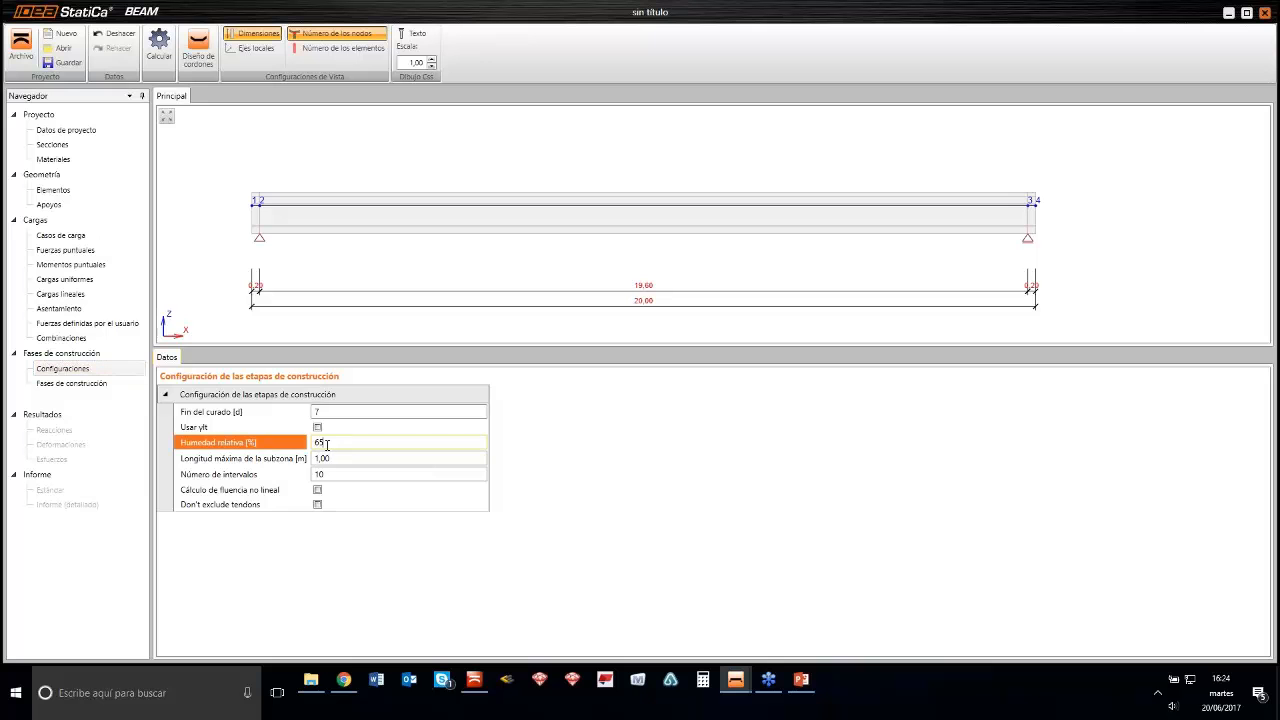
drag(327, 443, 307, 444)
text(70)
click(345, 457)
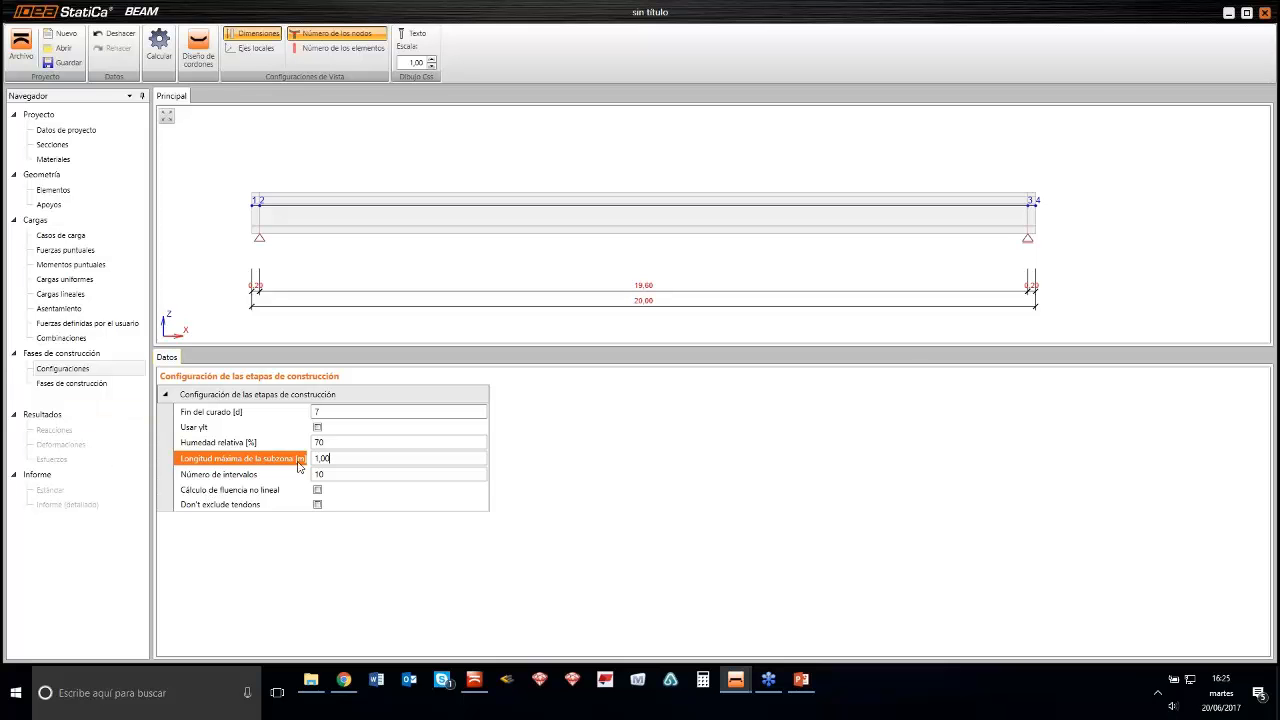
click(360, 413)
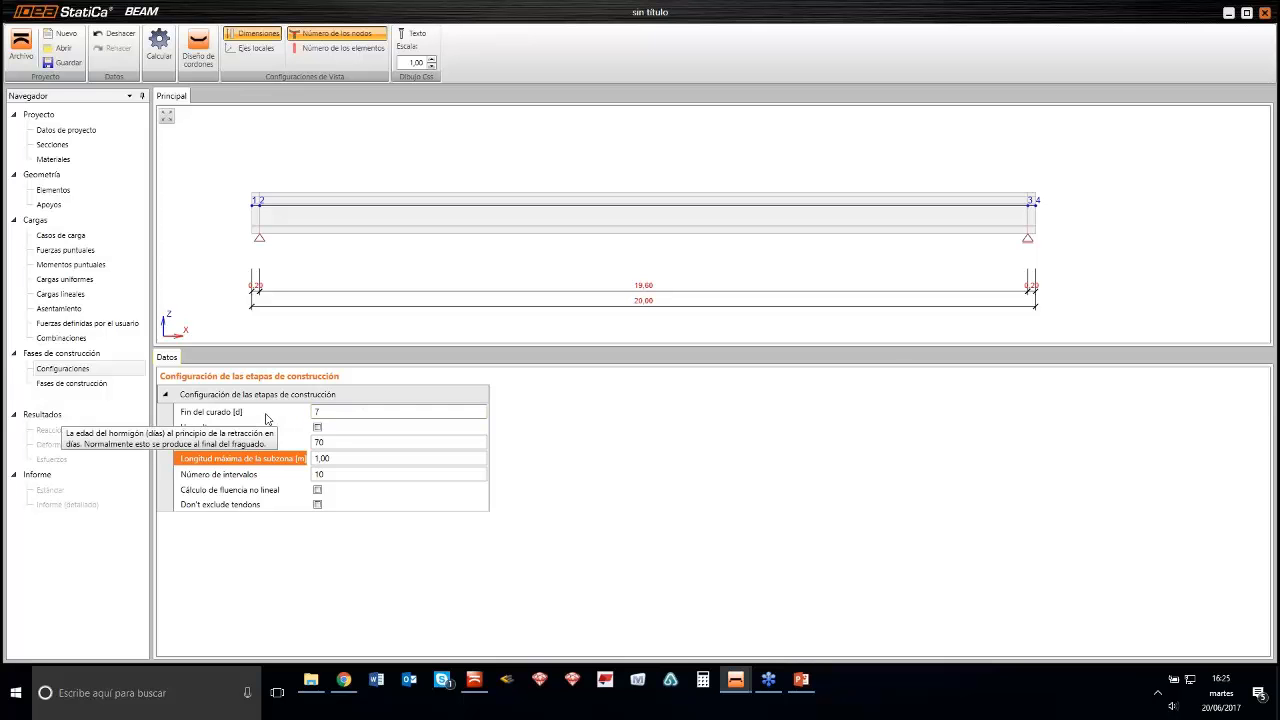
click(326, 413)
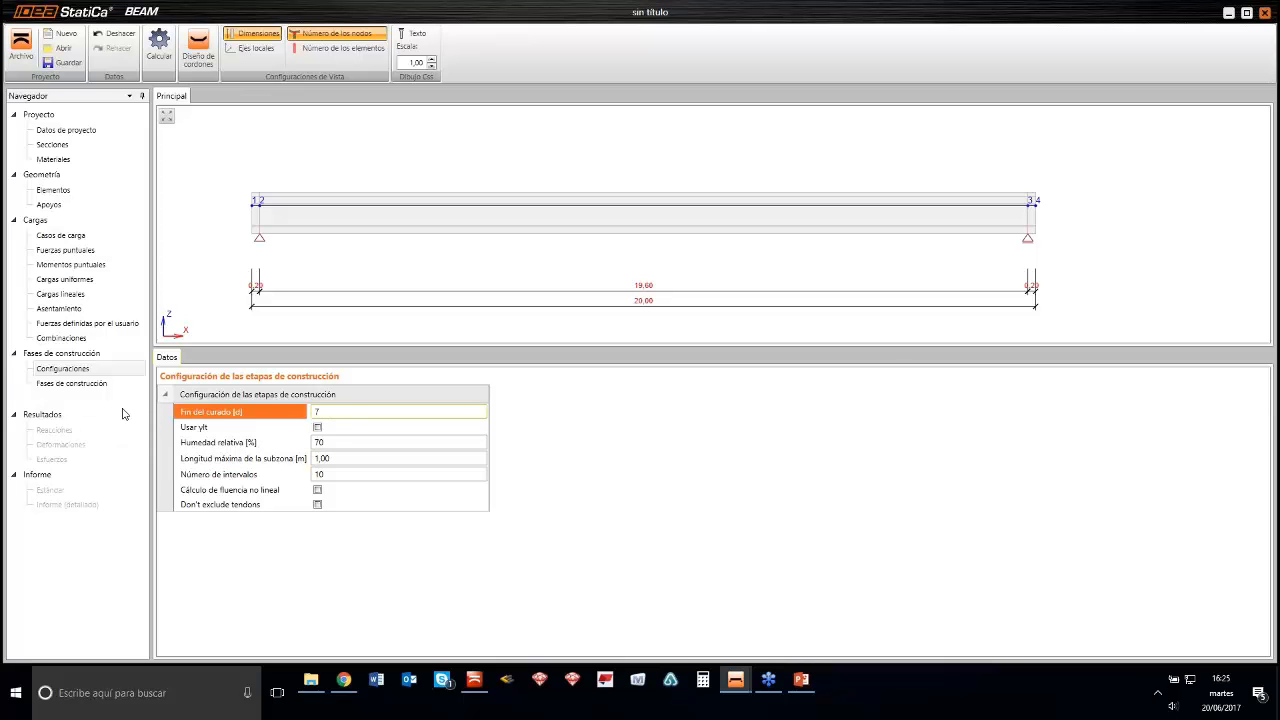
Examine the concreting, prestress transfer and storage yard construction stages, comparing their supports, concrete strength options, load cases and combinations
click(95, 390)
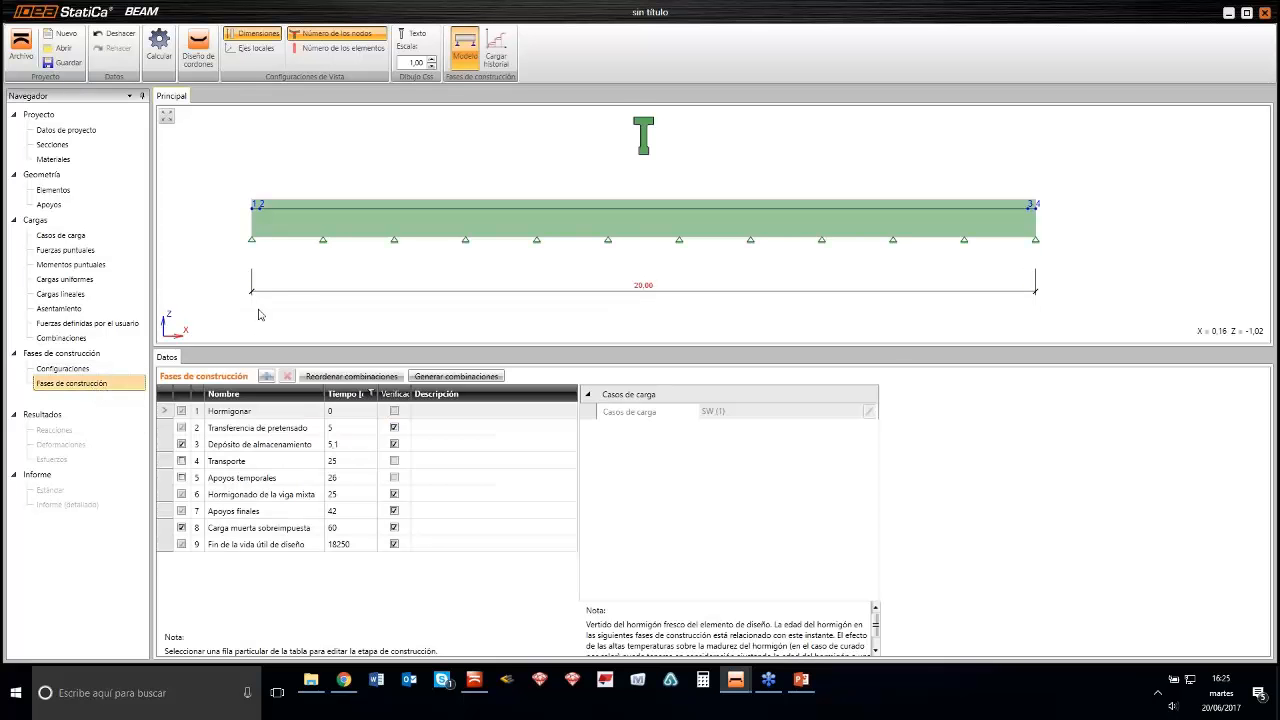
scroll(597, 183, down, 1)
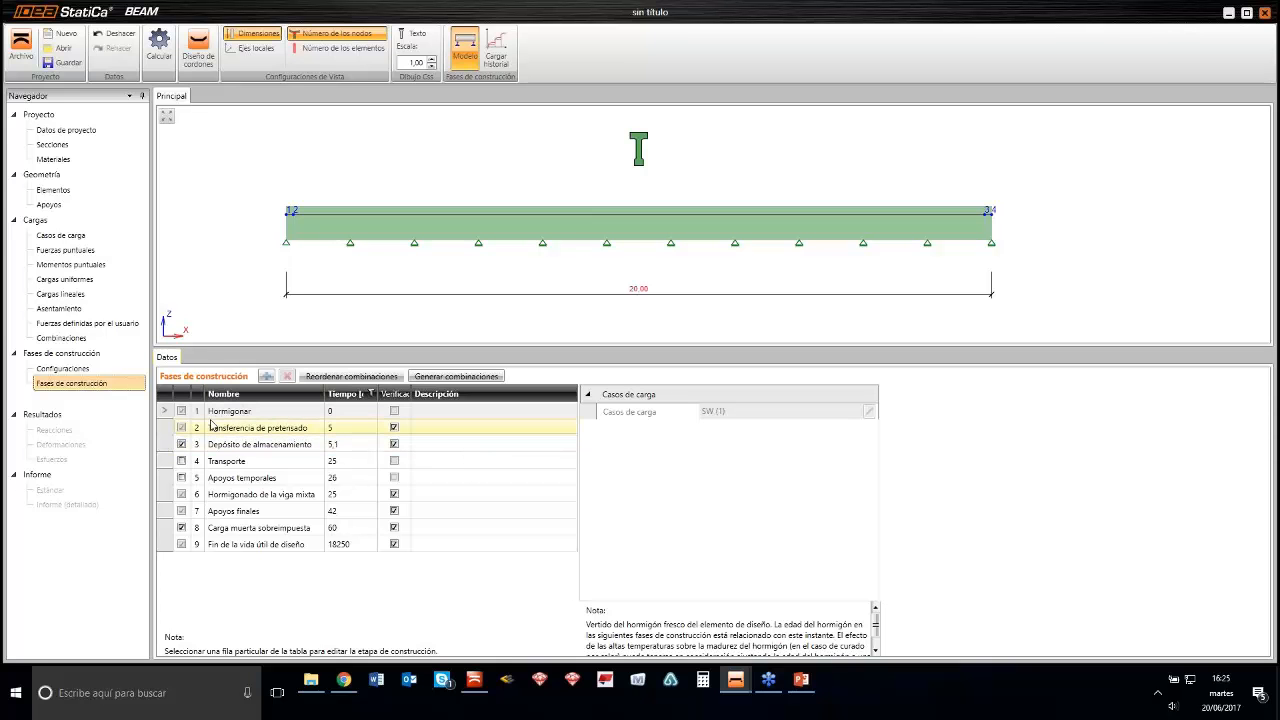
click(166, 413)
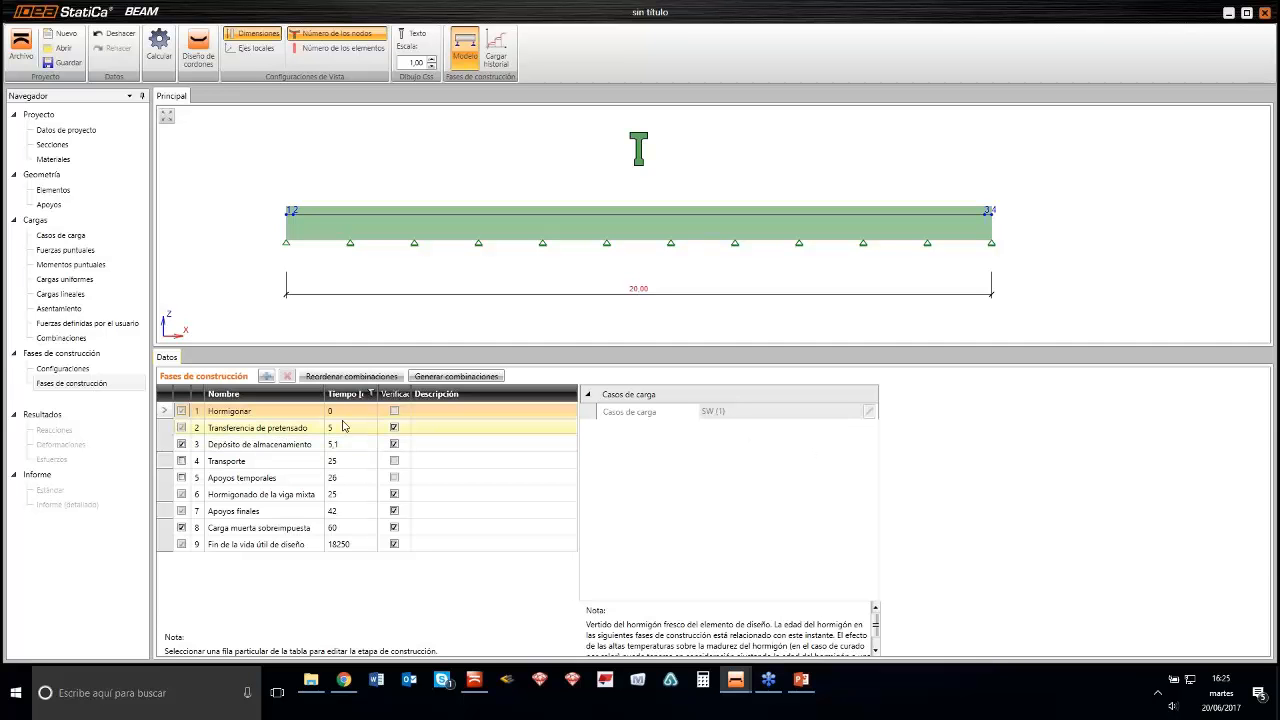
click(165, 430)
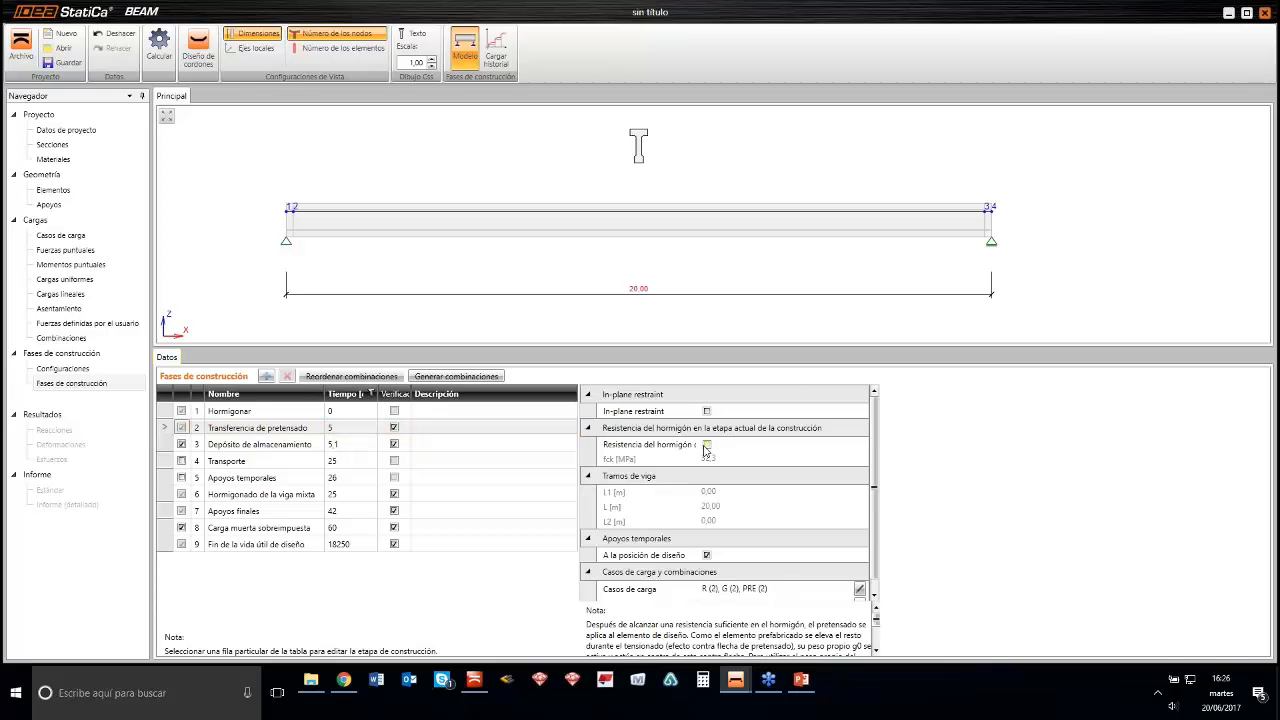
click(706, 445)
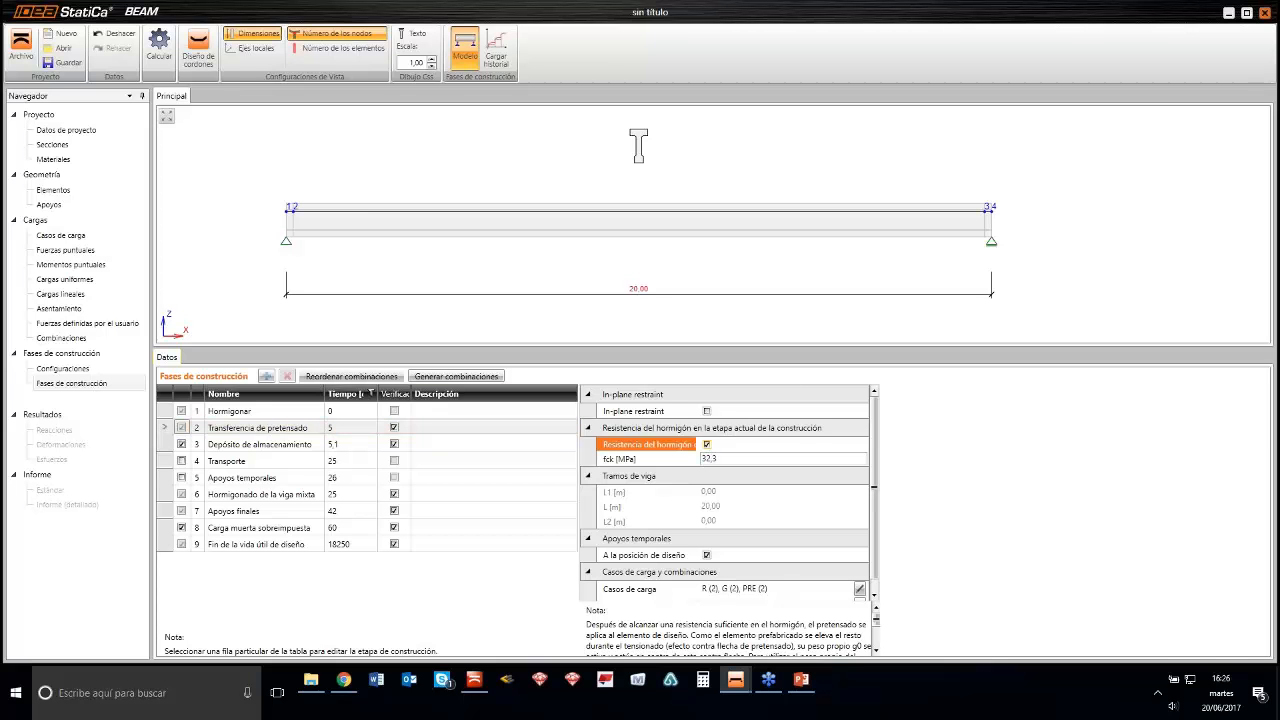
click(706, 445)
scroll(868, 506, down, 1)
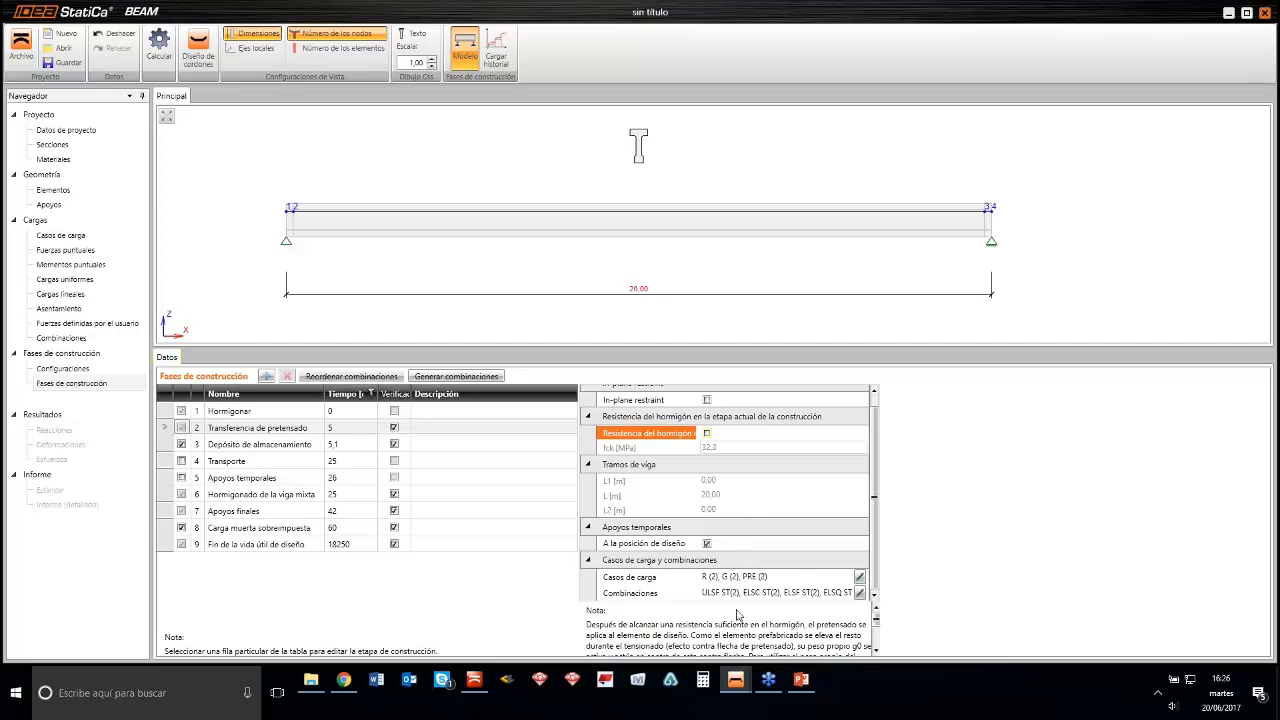
click(163, 449)
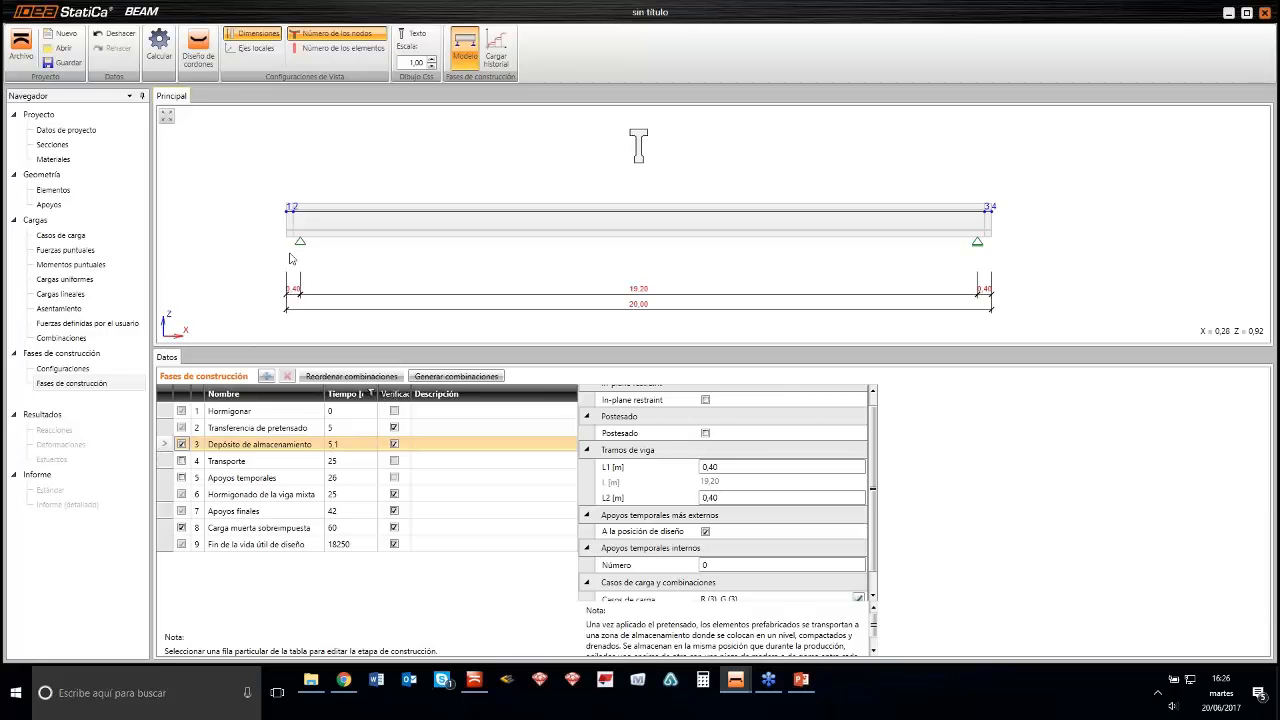
click(168, 429)
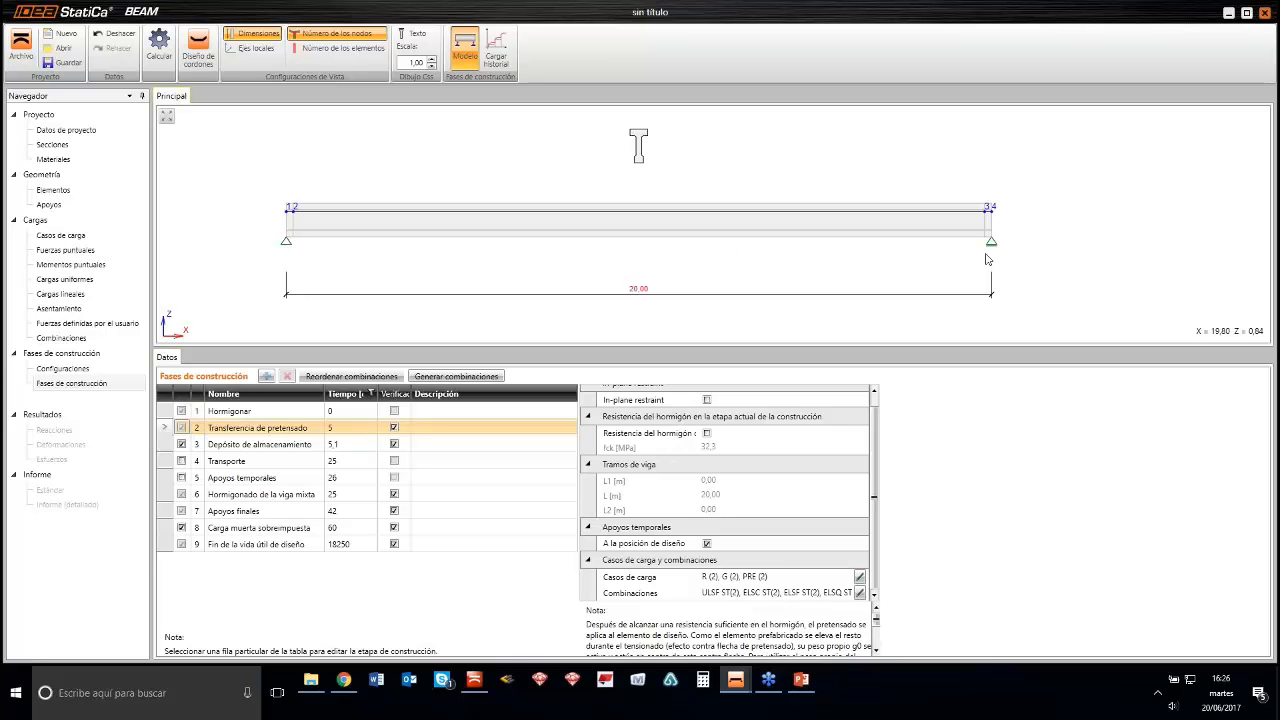
Examine the storage yard, transport and temporary supports stages, including the storage yard's overhang lengths L1 and L2
click(166, 449)
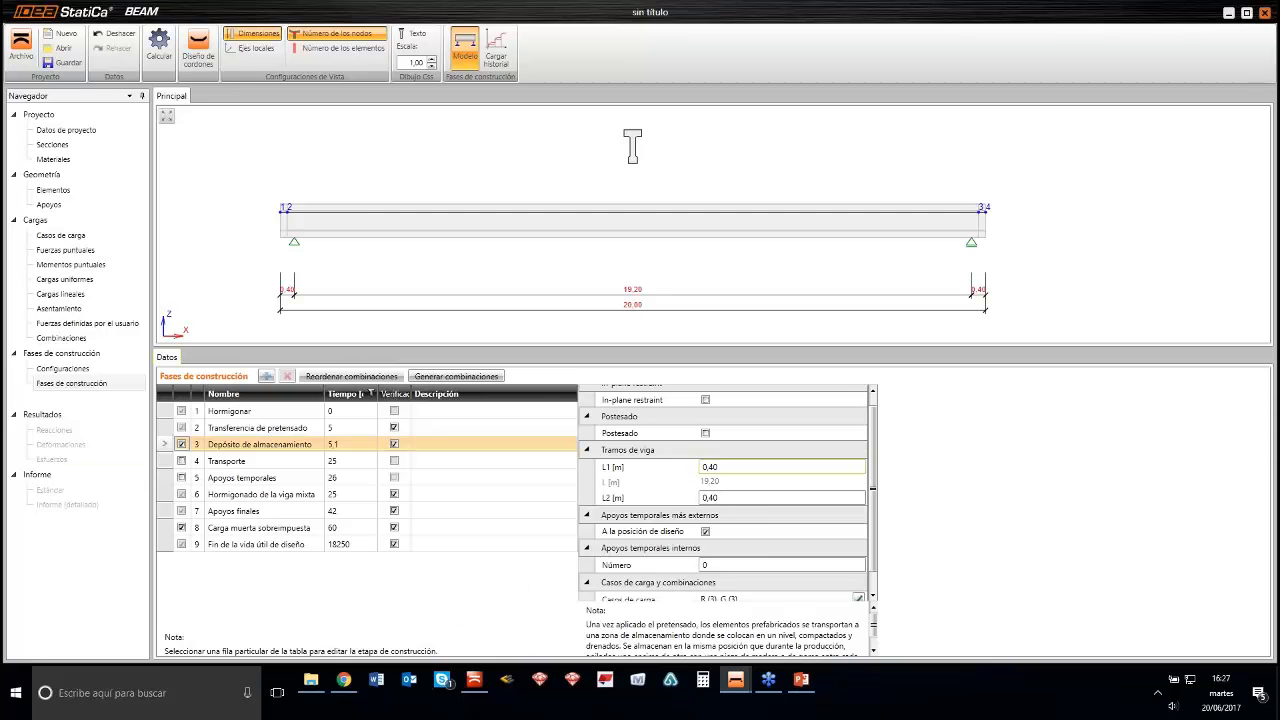
click(730, 467)
click(733, 497)
click(732, 467)
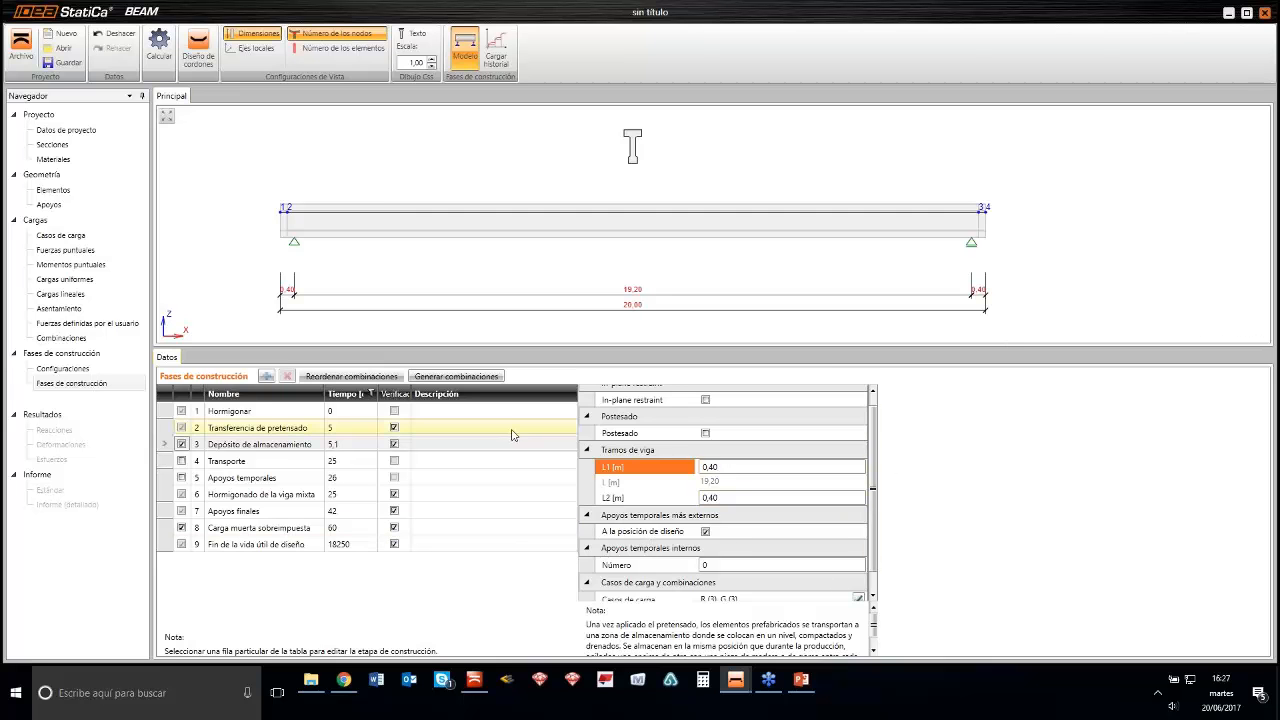
click(169, 464)
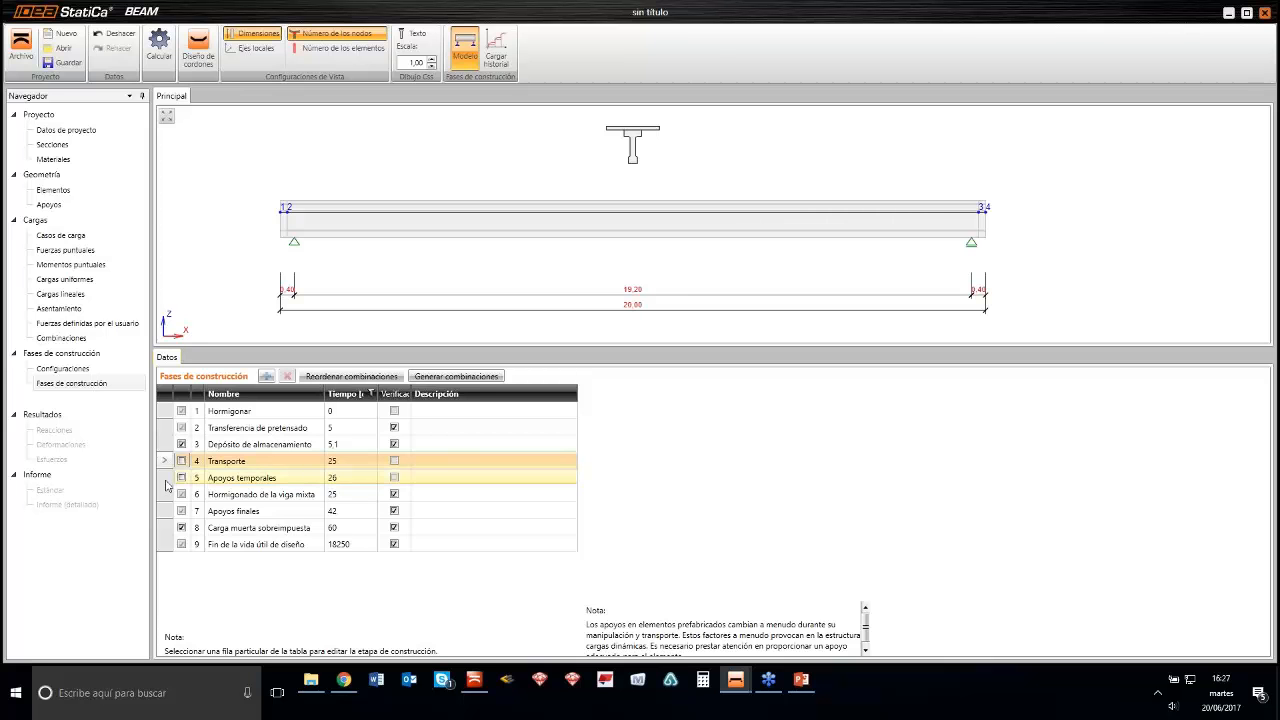
click(165, 481)
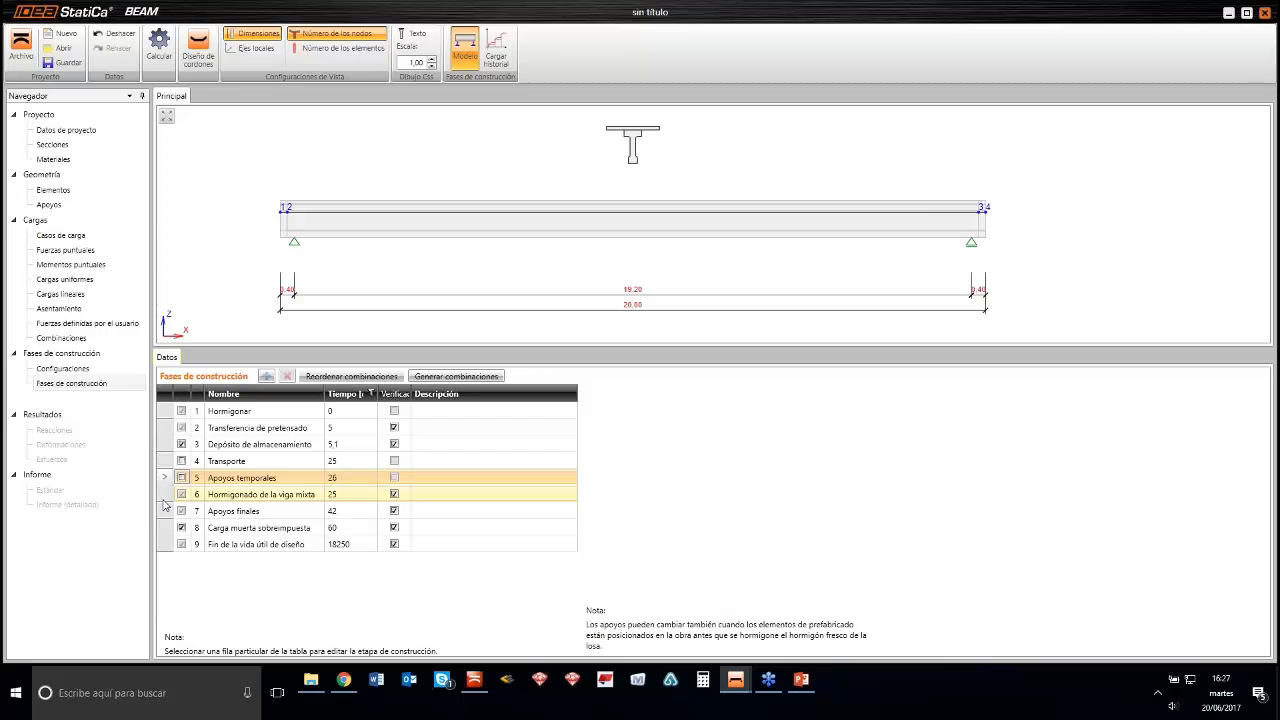
Set the number of internal temporary supports to 3 in the composite beam concreting stage and review their spacing and required camber option
click(168, 497)
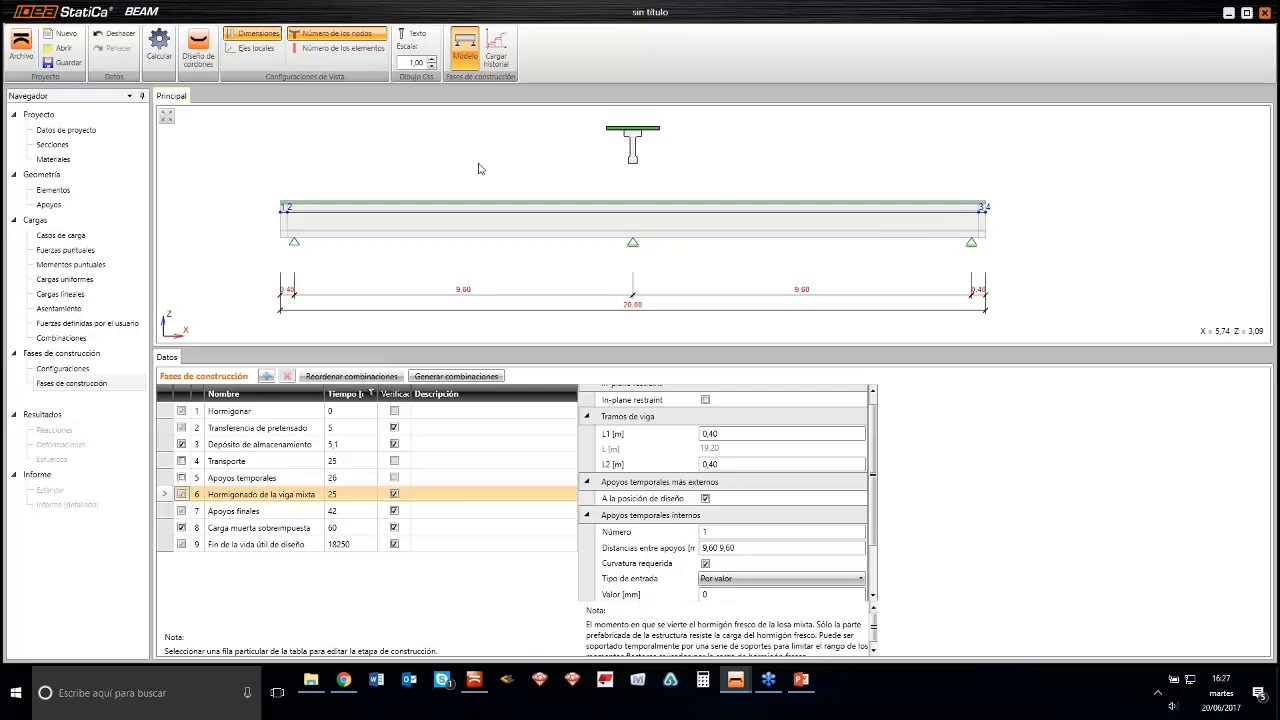
middle_drag(626, 285, 622, 274)
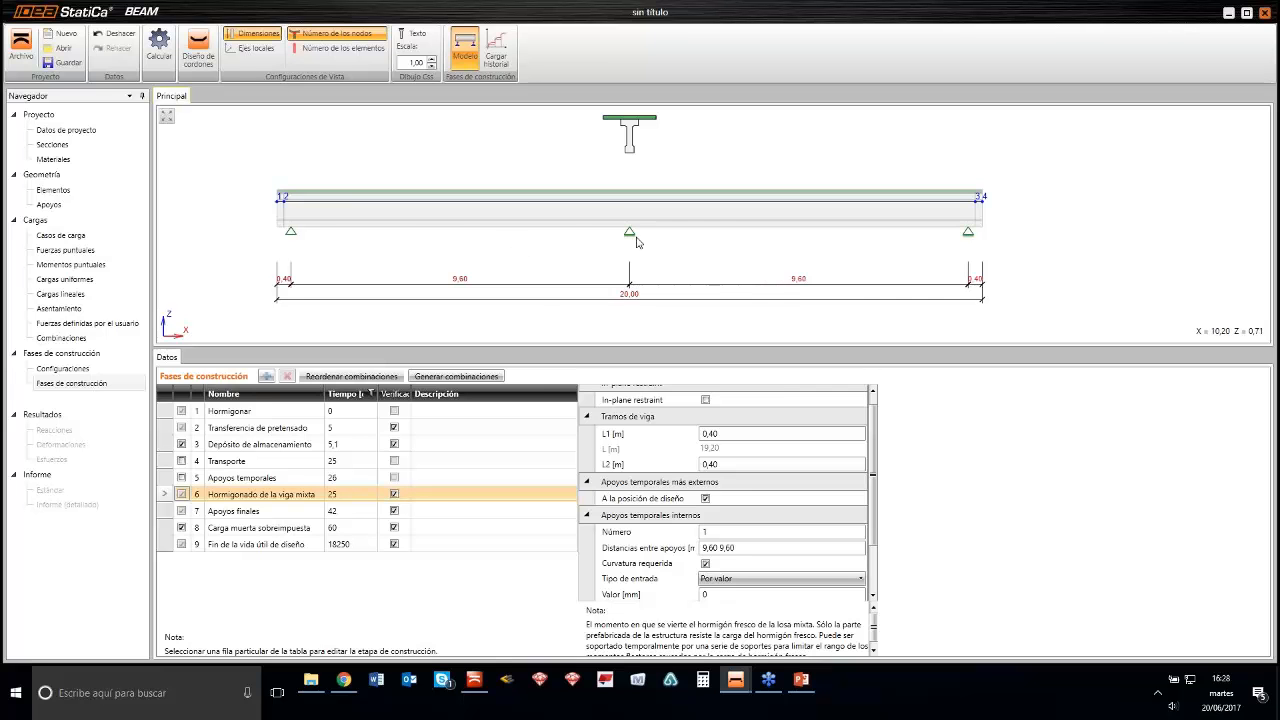
click(712, 531)
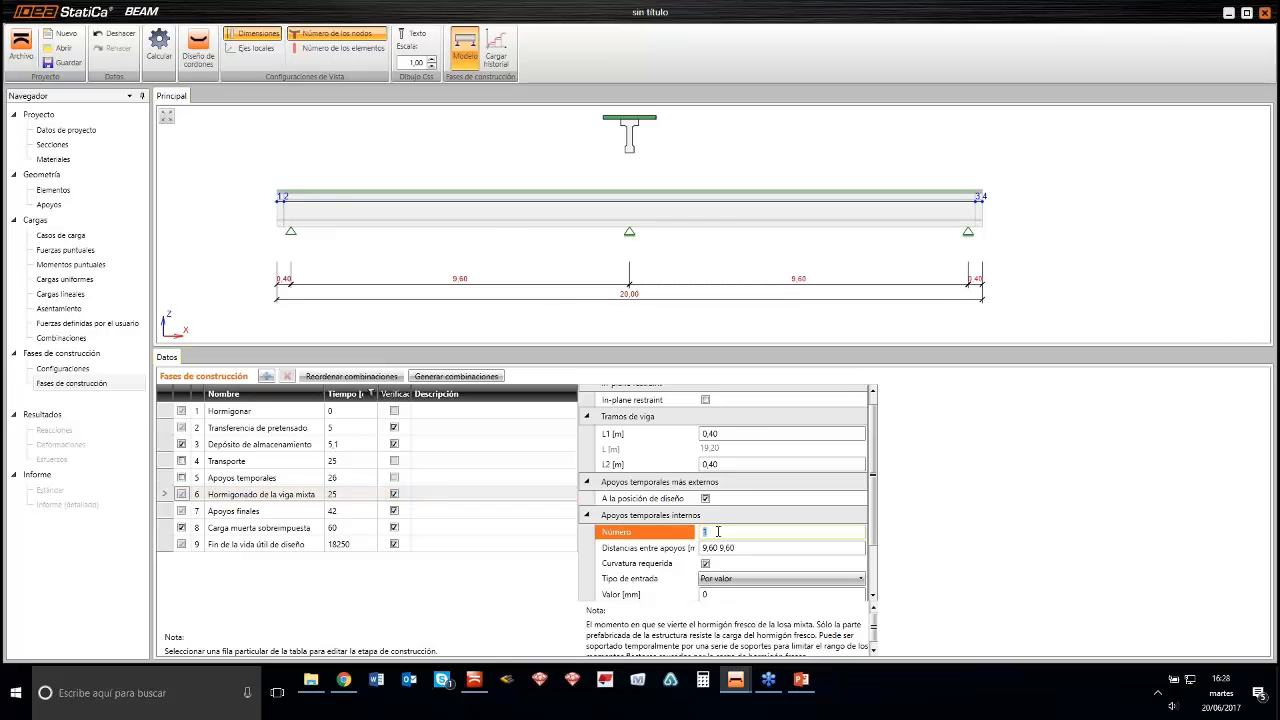
text(3)
click(720, 548)
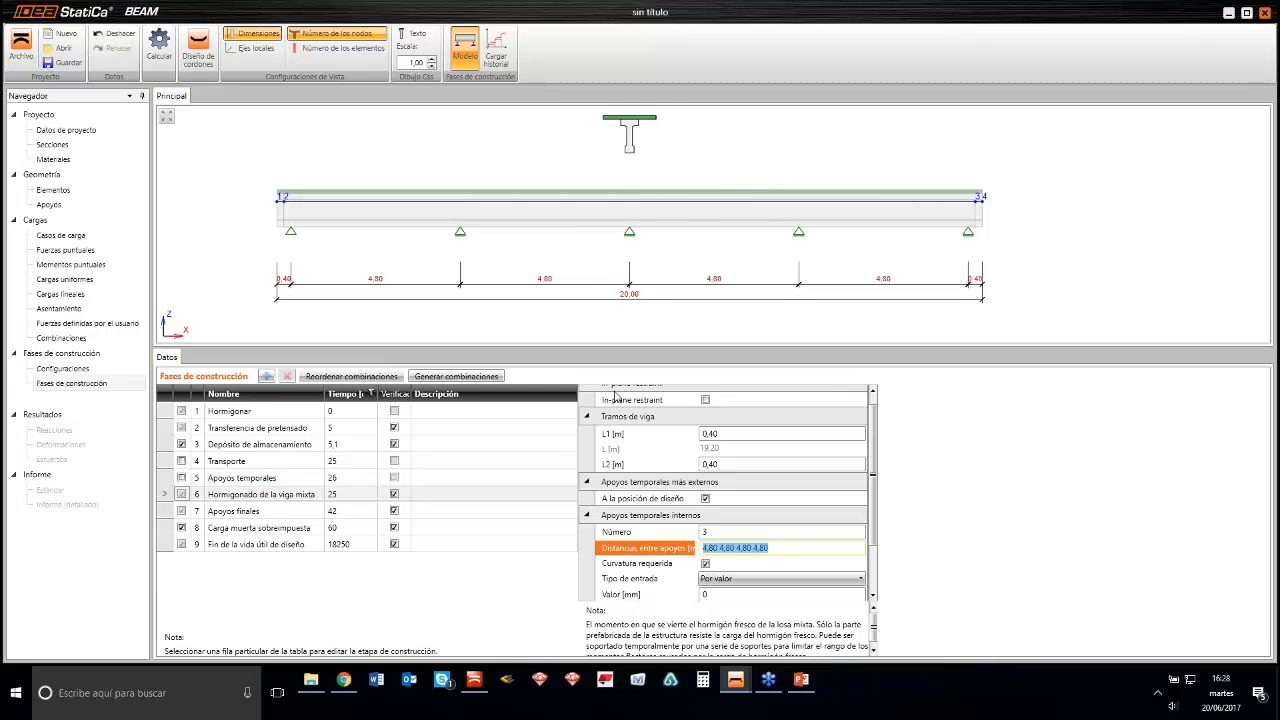
click(705, 564)
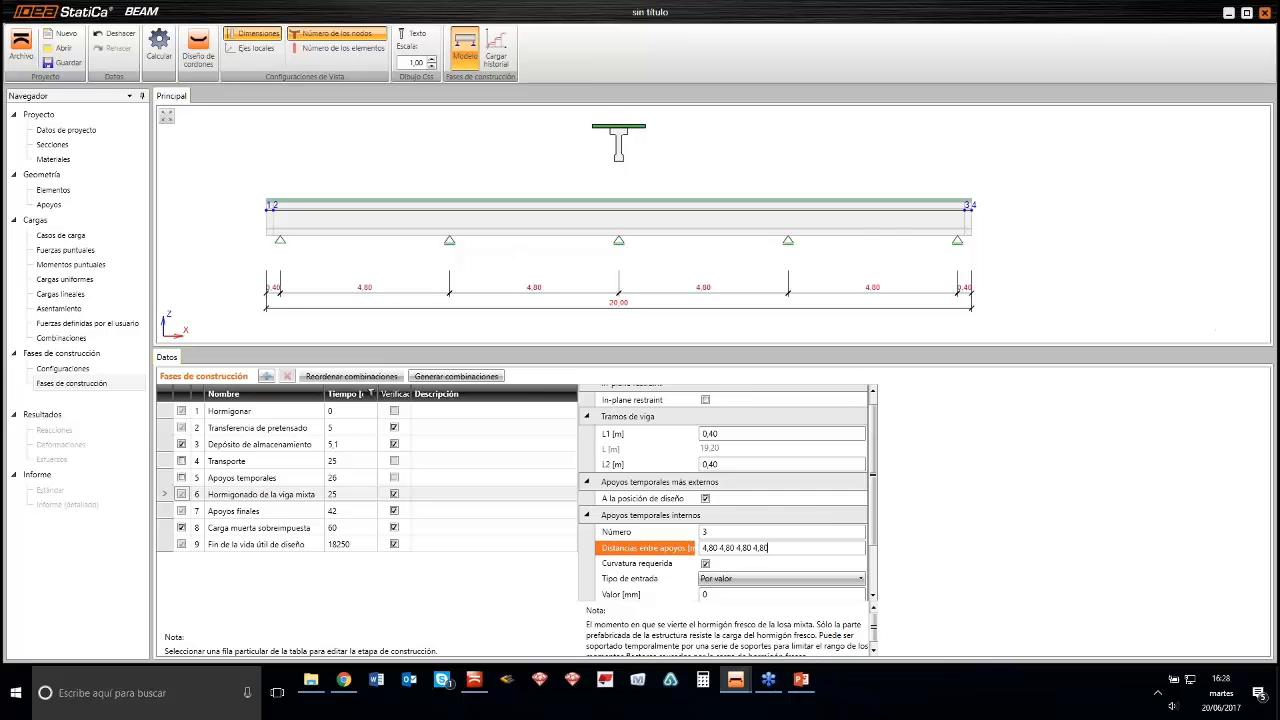
Review the load cases and combinations assigned to the composite beam concreting stage without changing them
scroll(633, 498, down, 2)
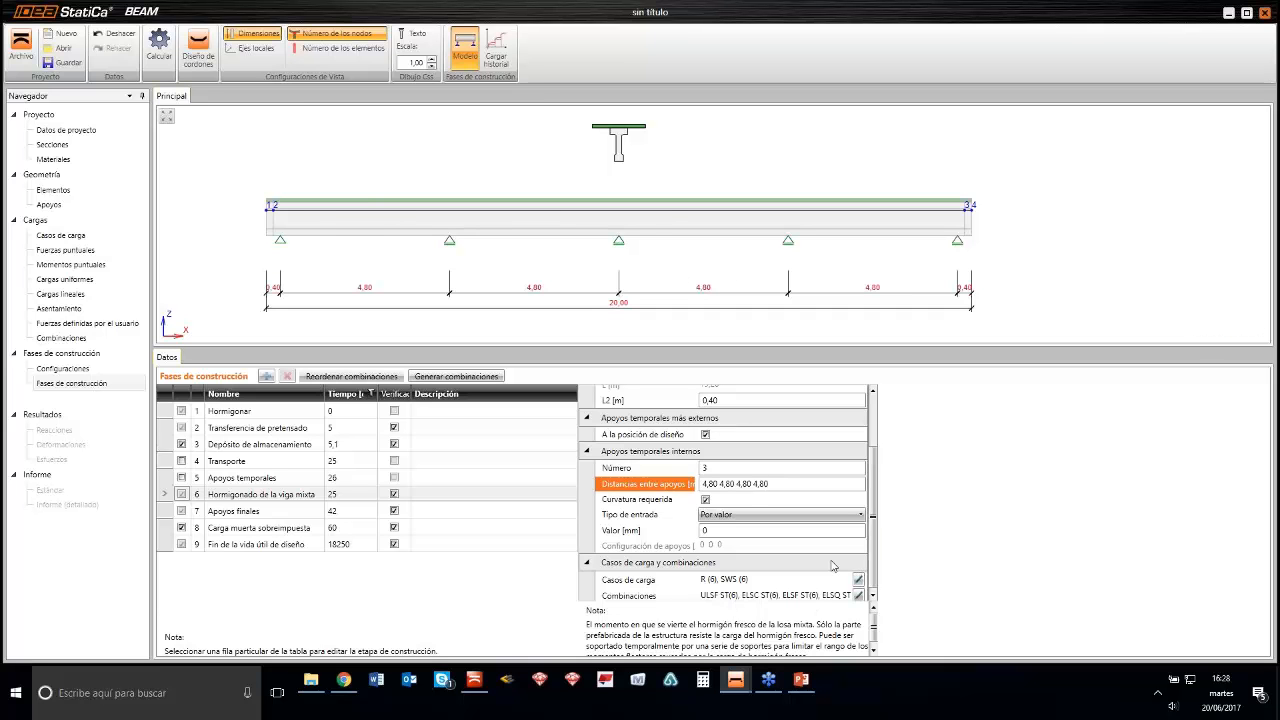
click(858, 579)
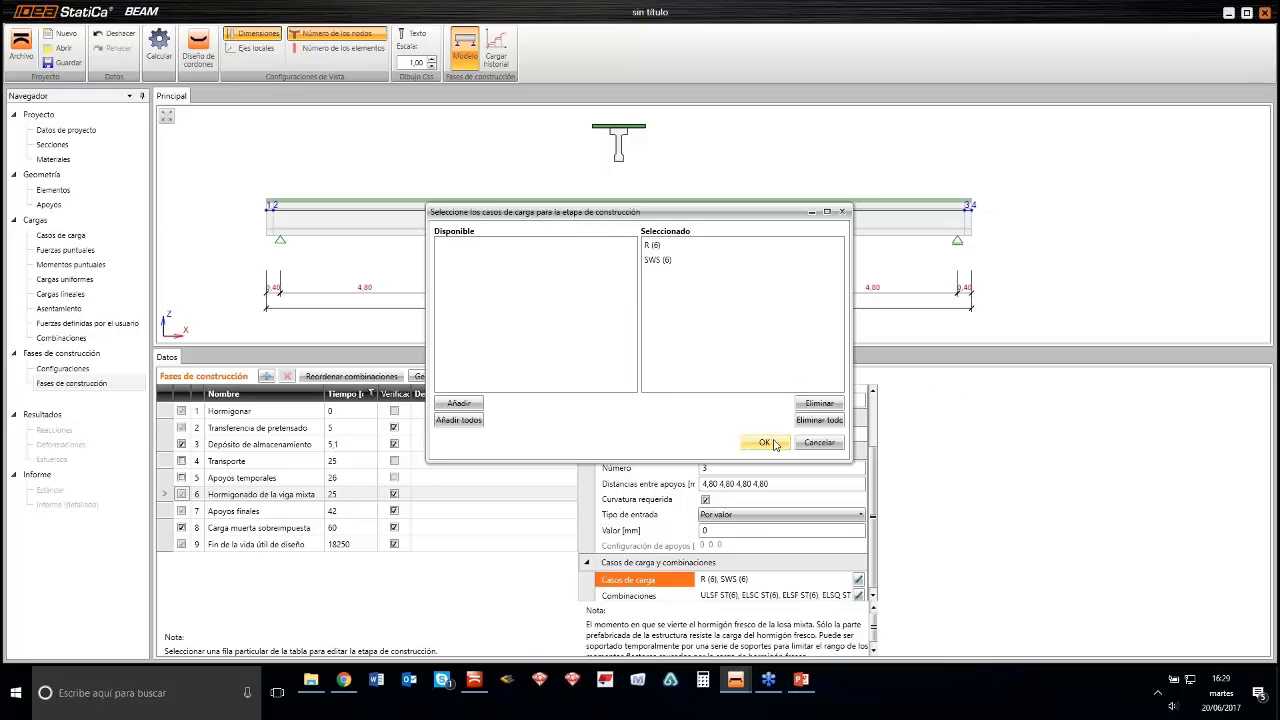
click(820, 442)
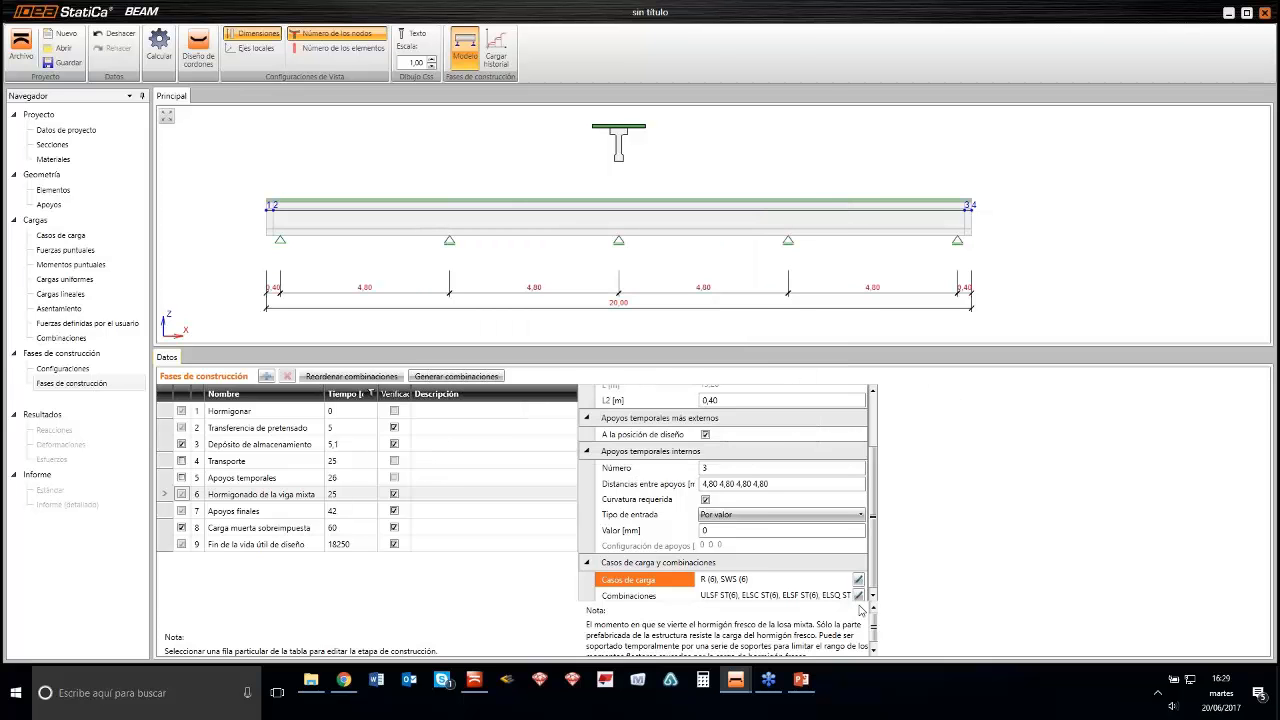
click(858, 595)
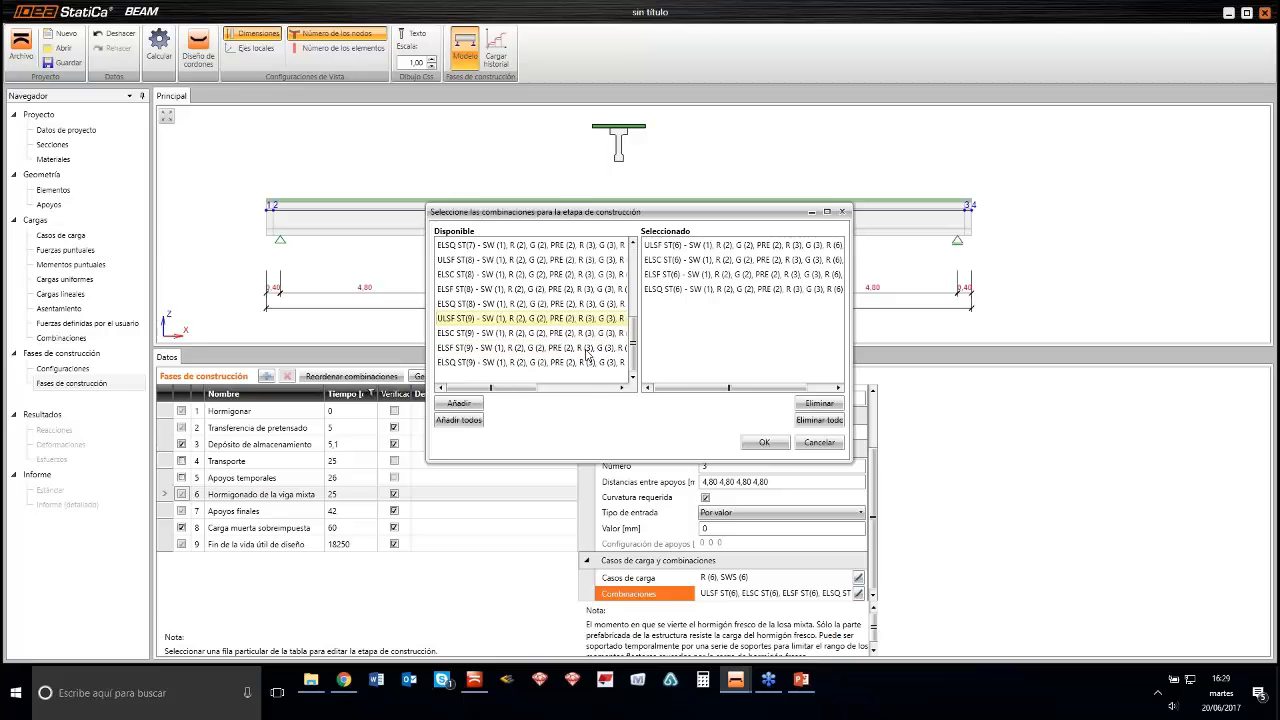
click(819, 442)
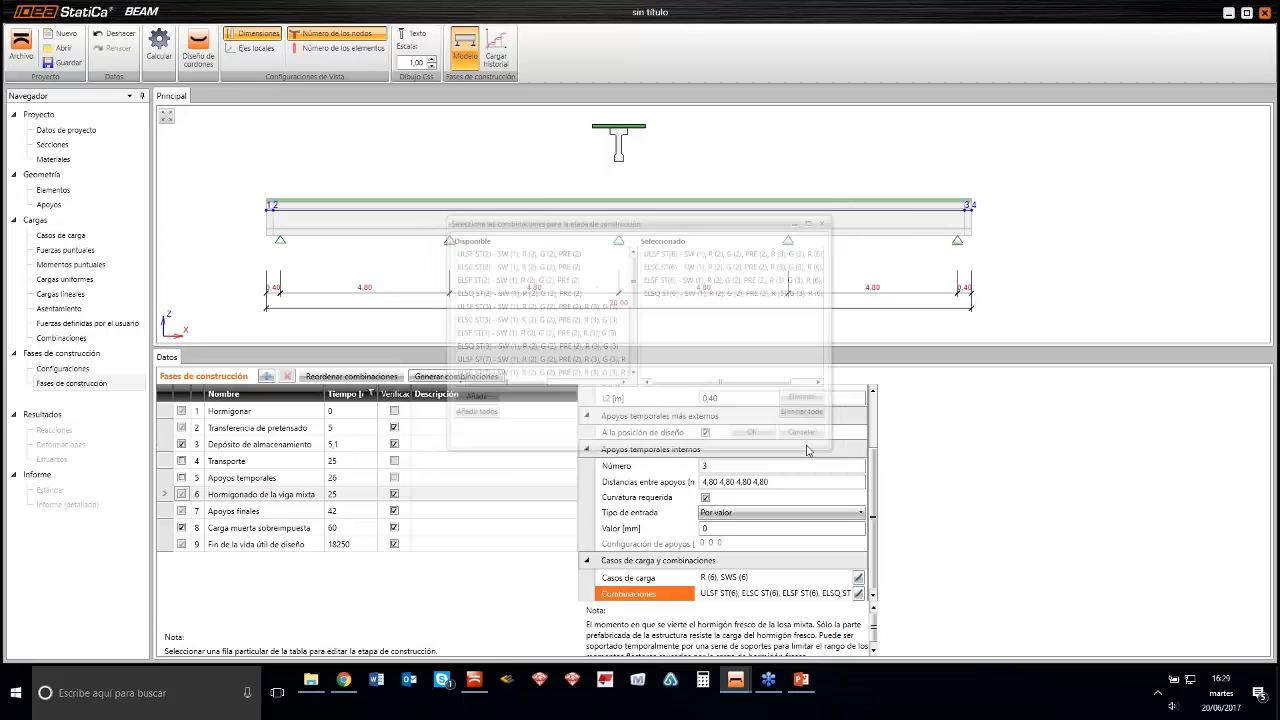
Examine the settings of the final supports, superimposed dead load and end of design life stages
click(166, 511)
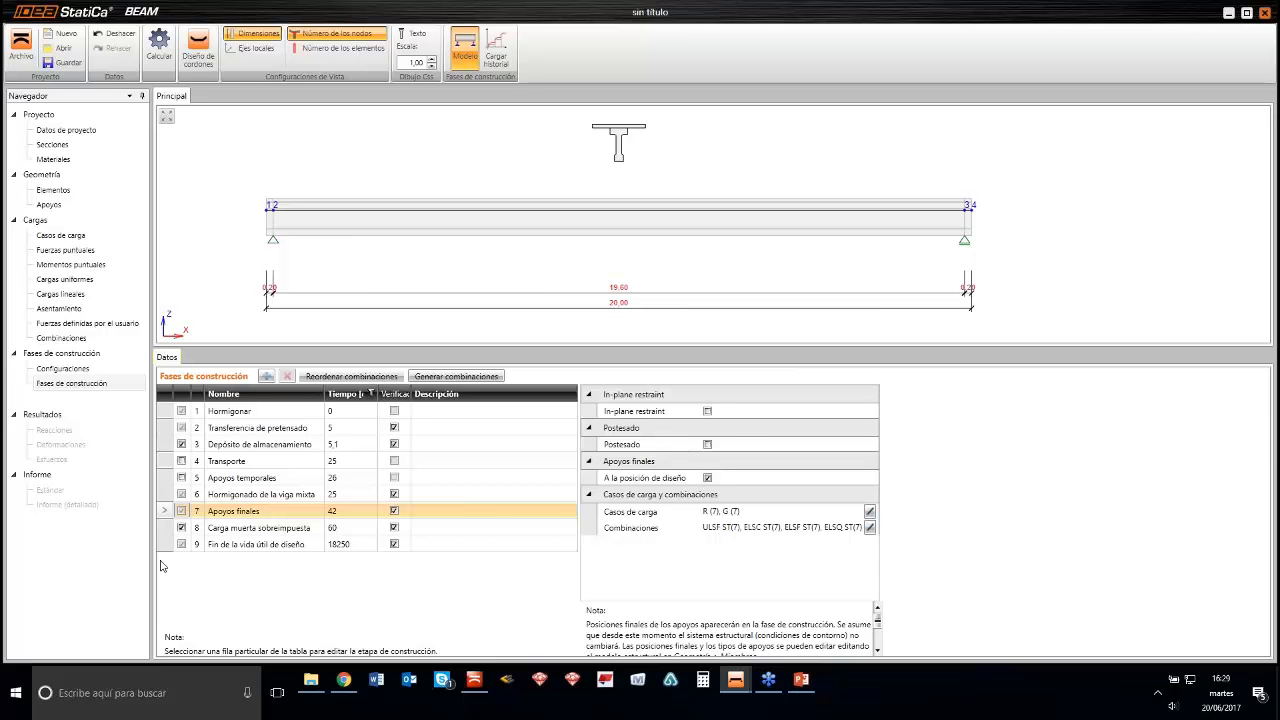
click(166, 530)
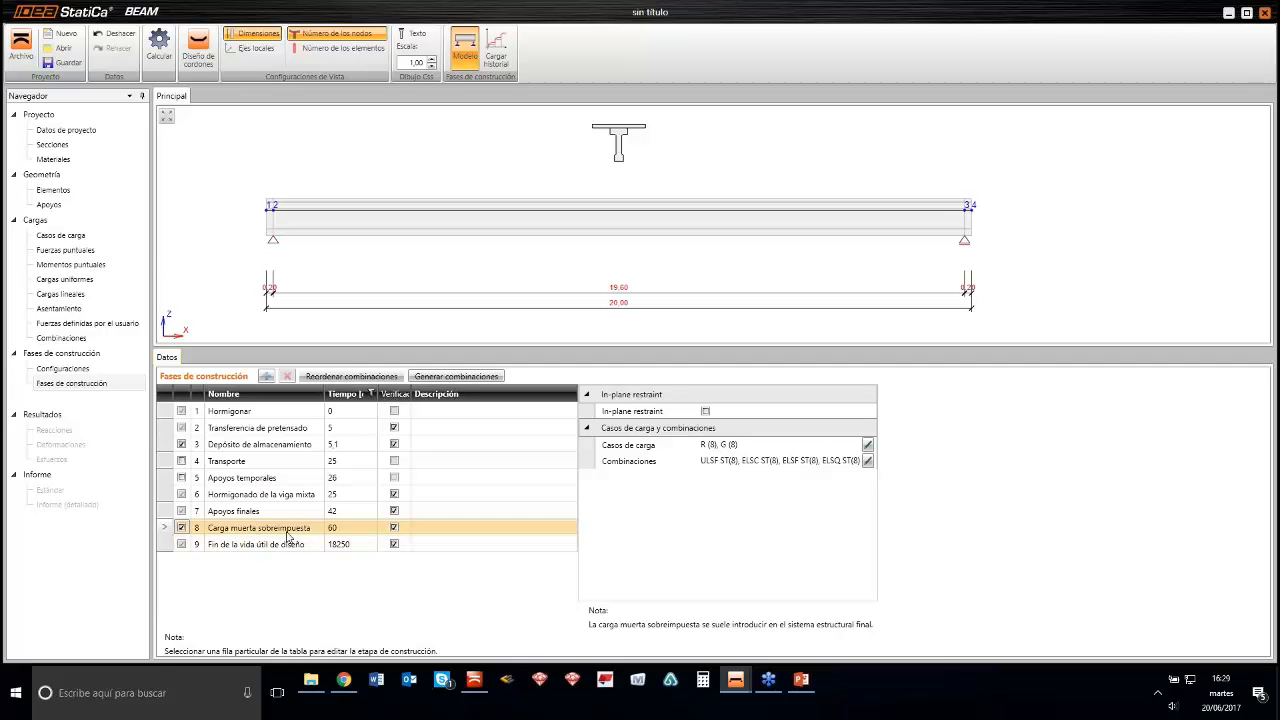
click(165, 545)
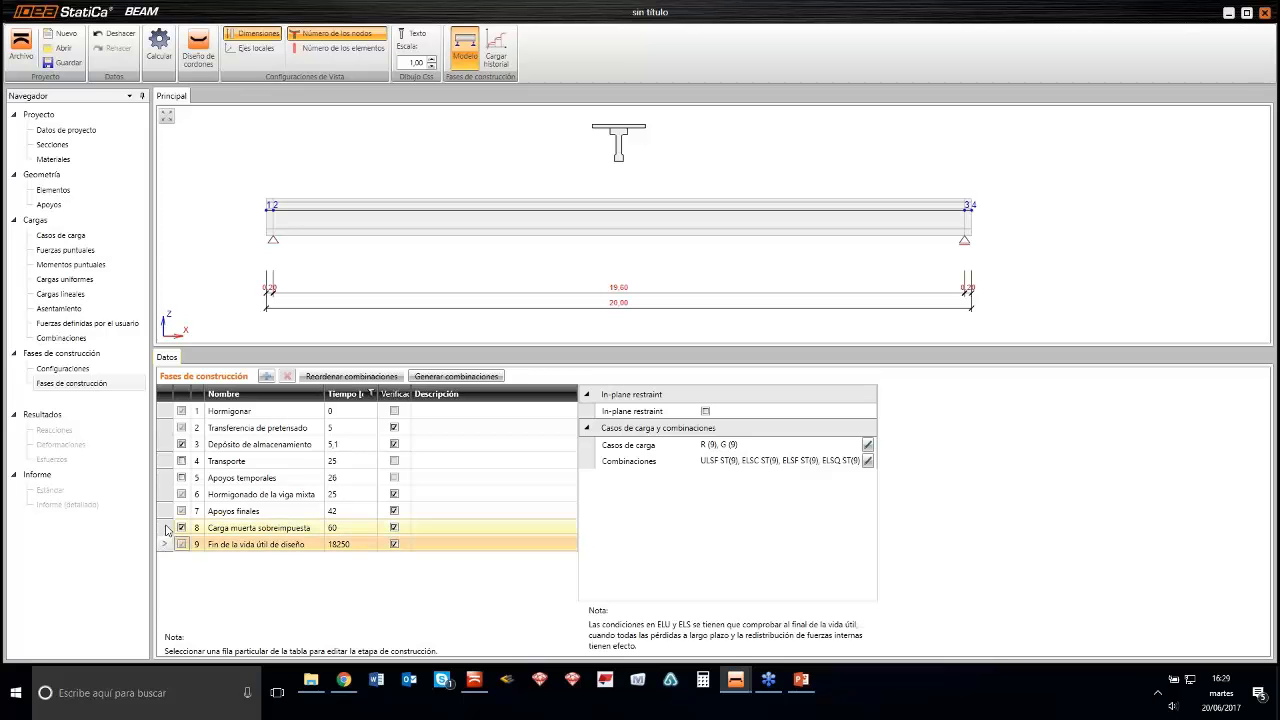
Add a service stage after the superimposed dead load stage and set its time to 120 days
click(166, 528)
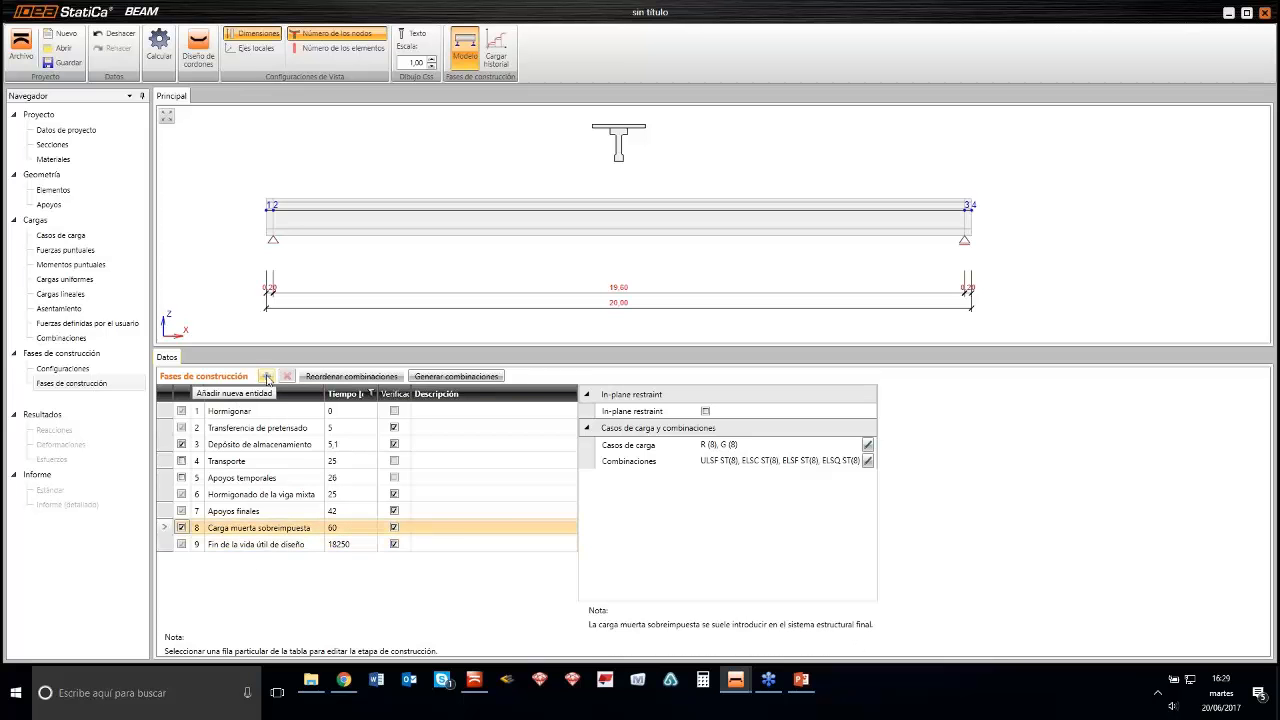
click(267, 377)
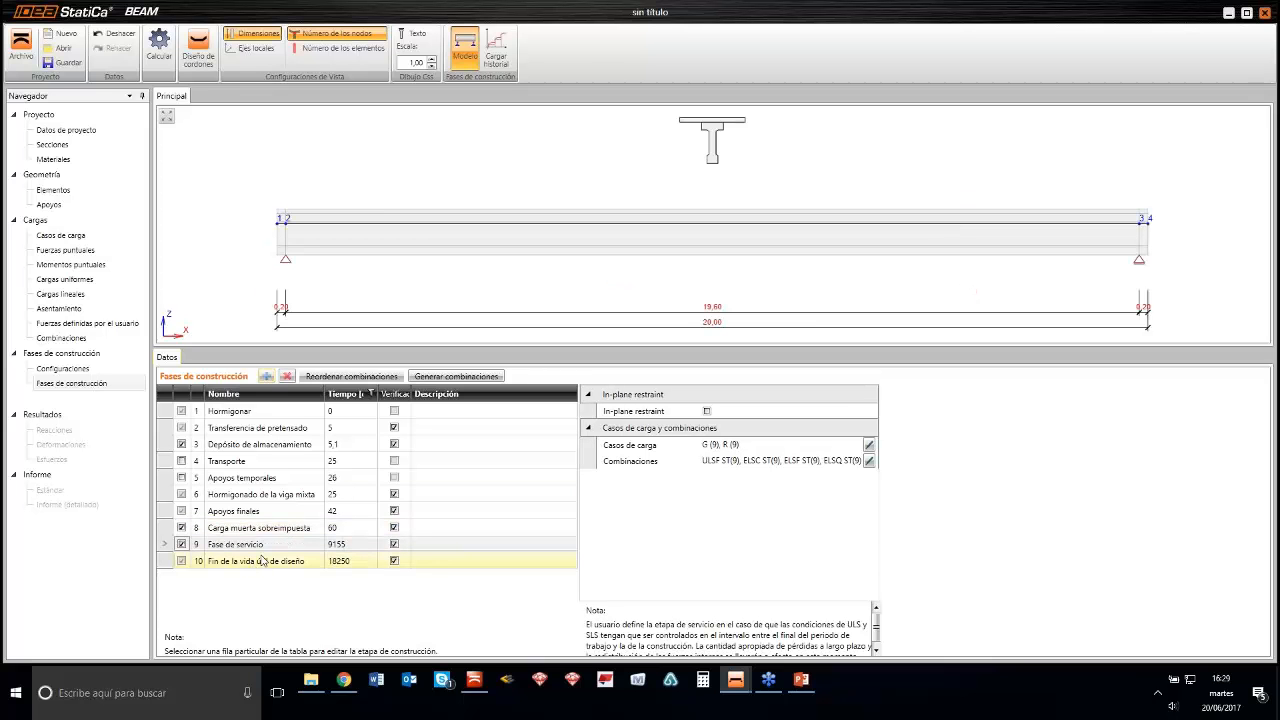
click(350, 544)
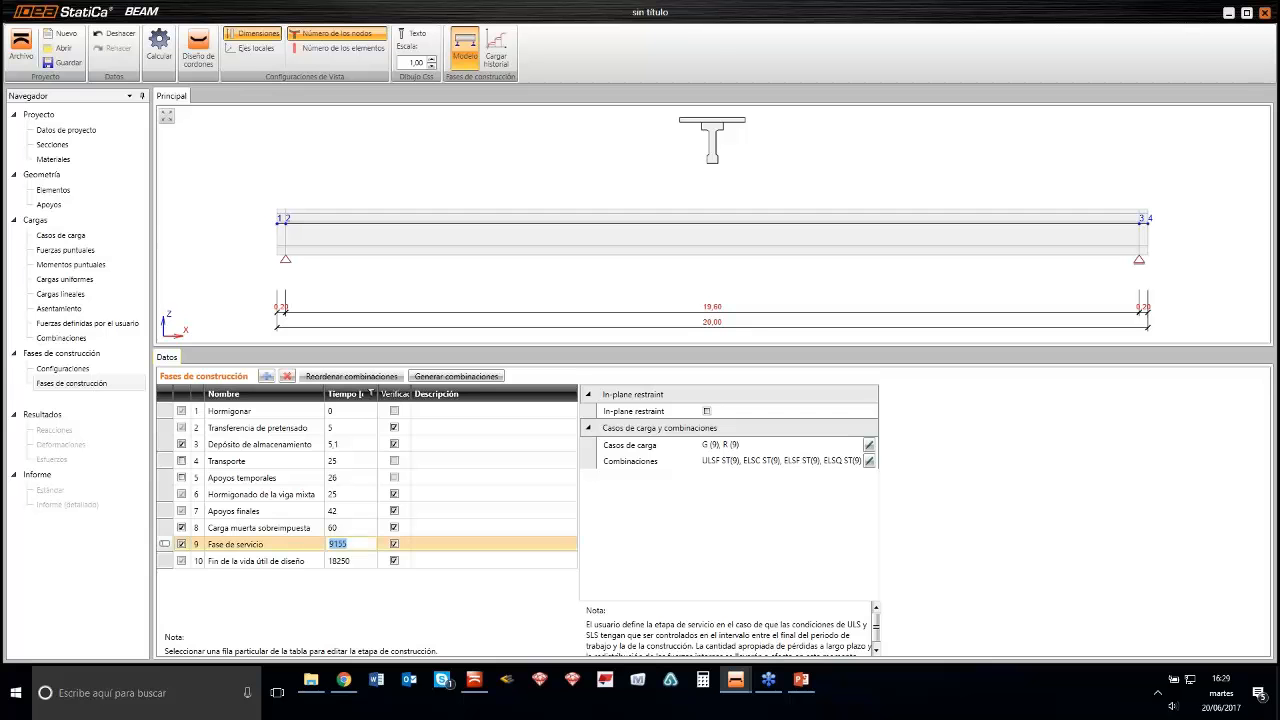
text(120)
click(362, 564)
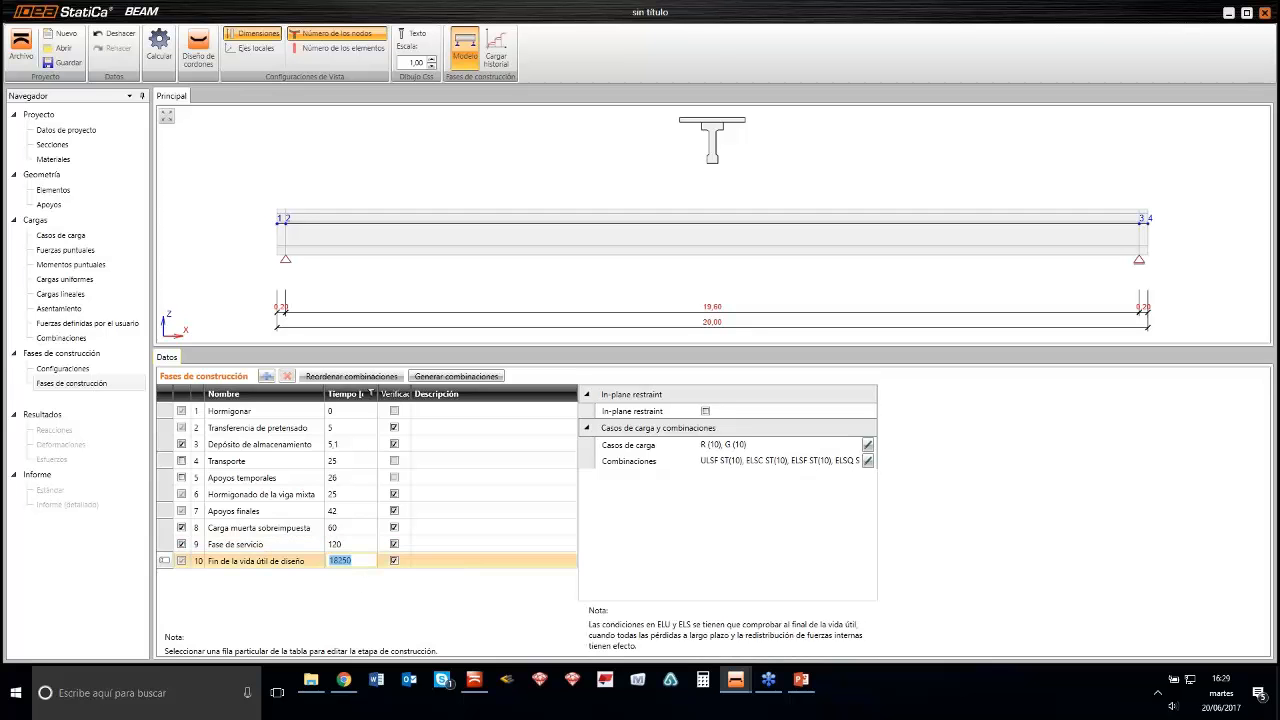
click(402, 548)
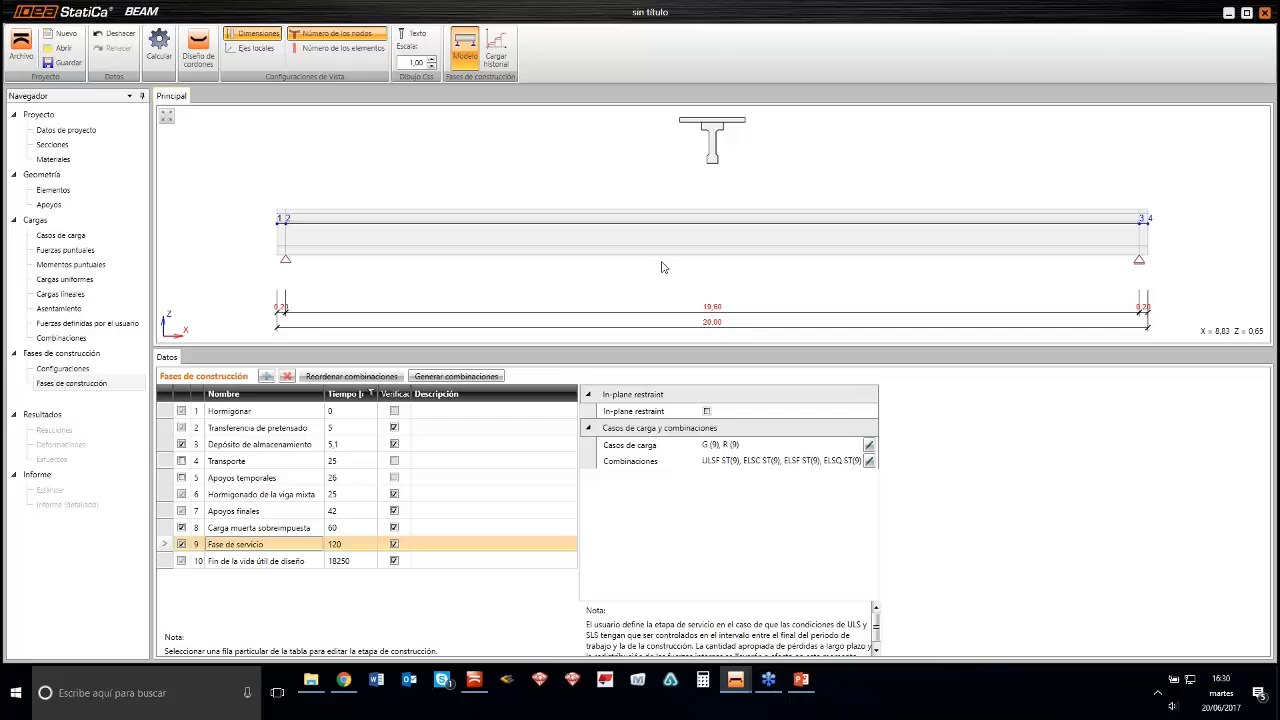
scroll(748, 252, down, 3)
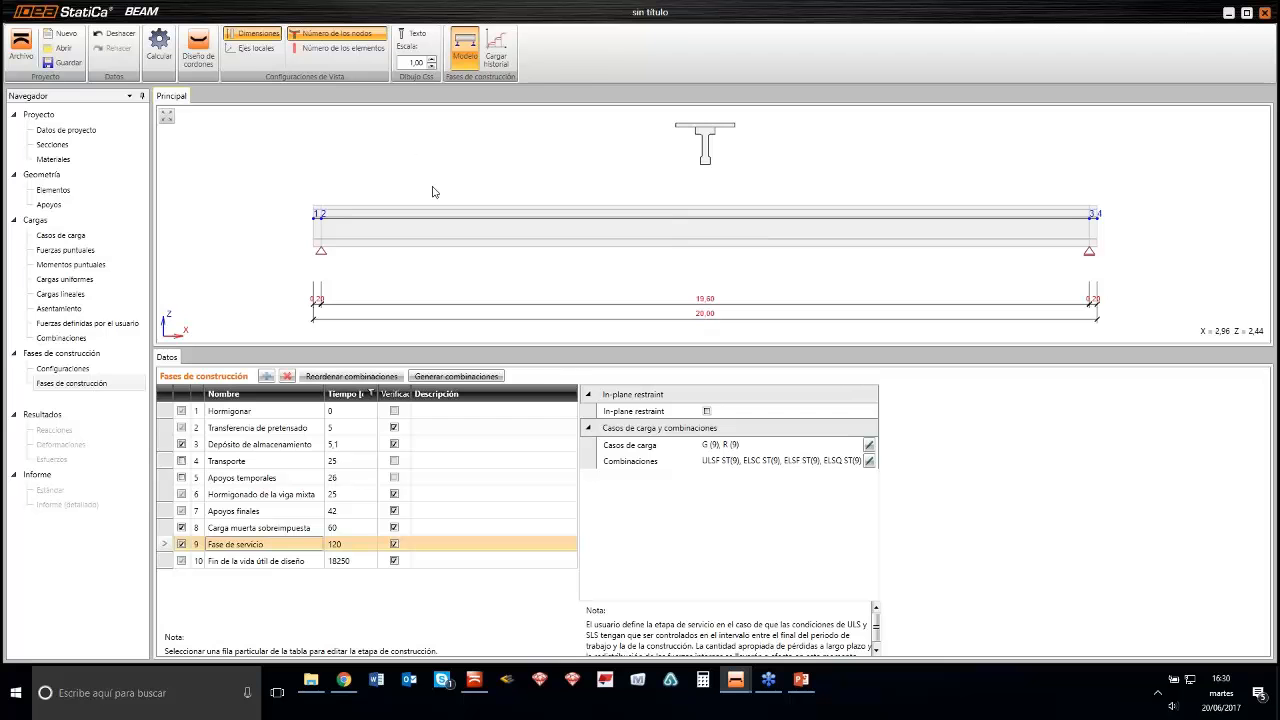
middle_drag(642, 211, 630, 209)
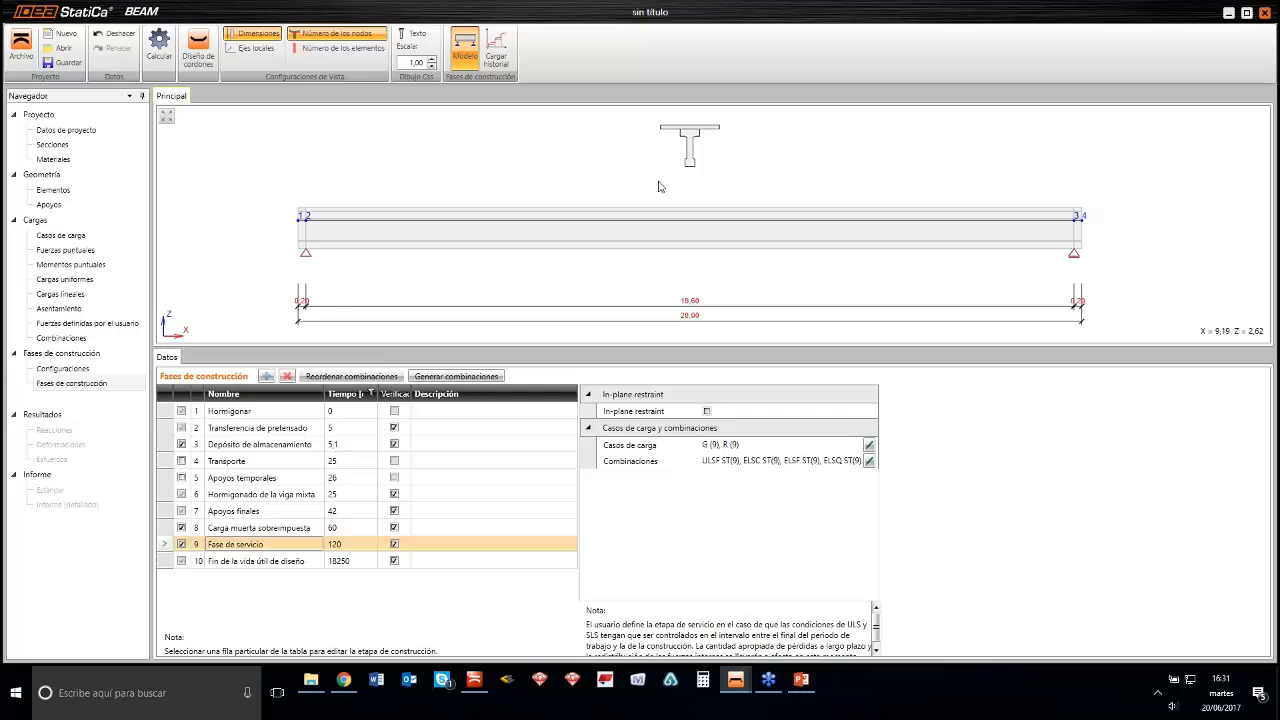
scroll(663, 211, down, 1)
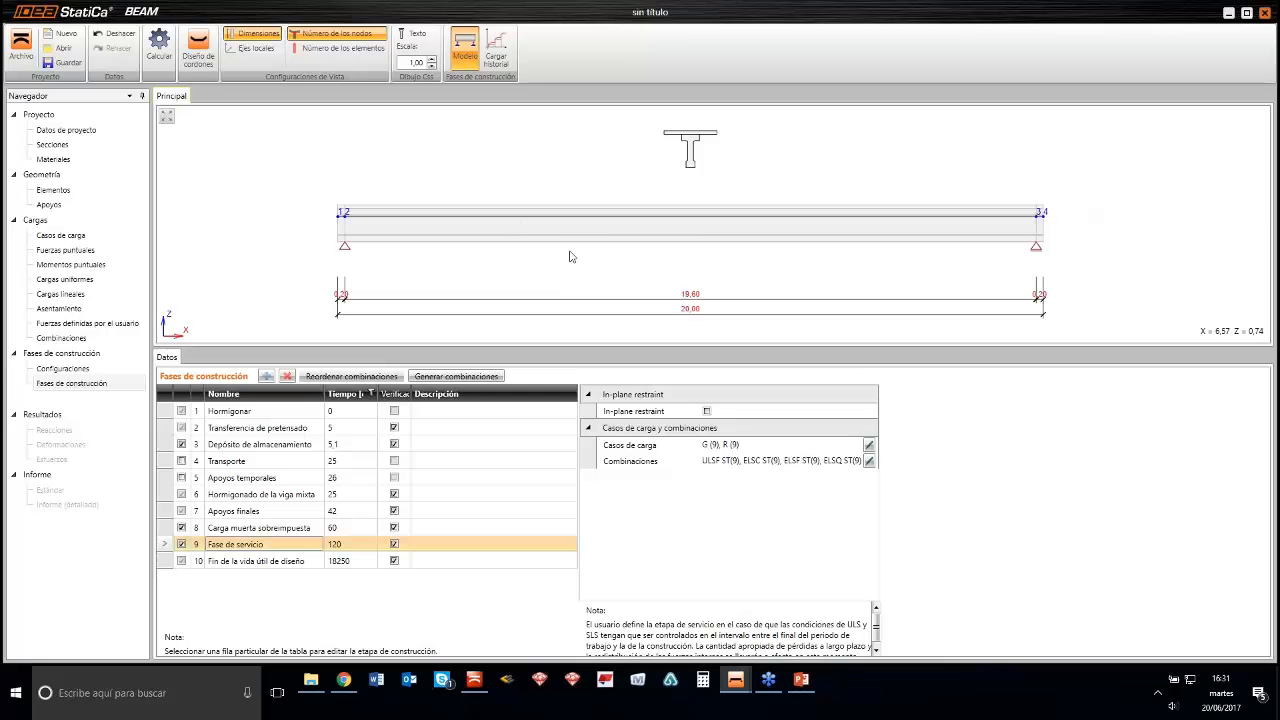
middle_drag(570, 252, 574, 251)
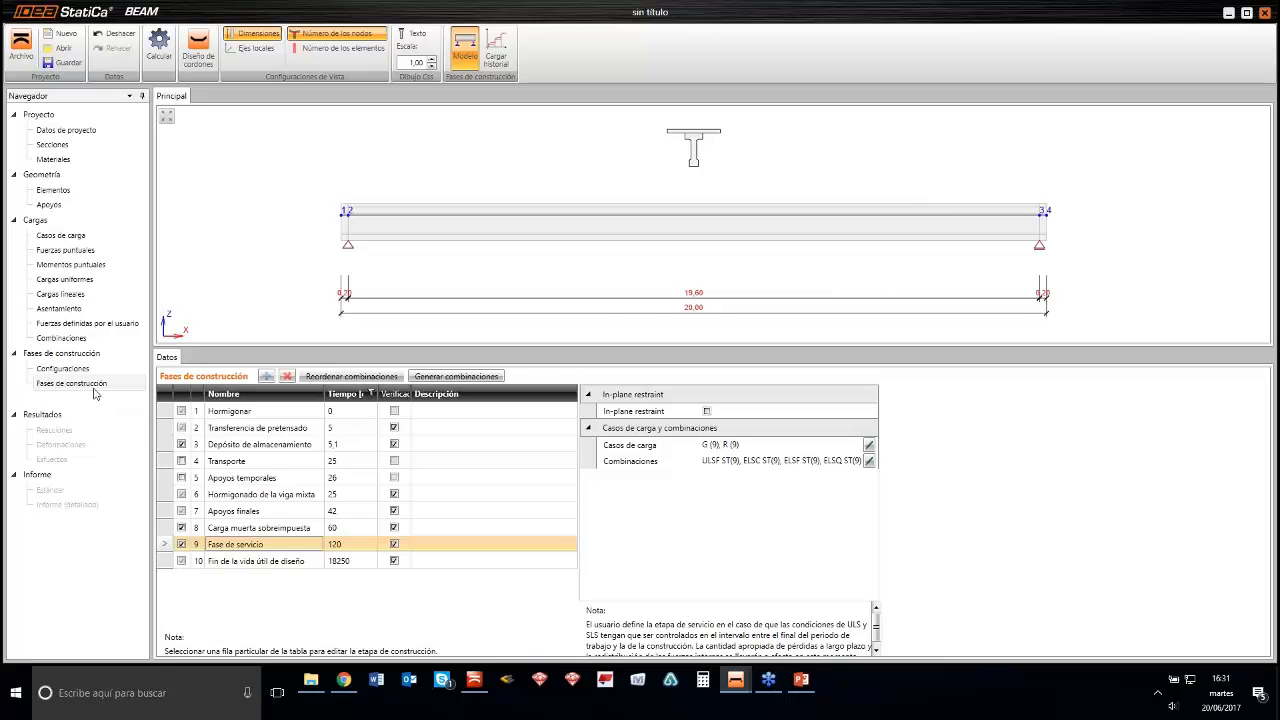
Examine the load history diagram across the construction stages, and return to the beam model view
click(496, 52)
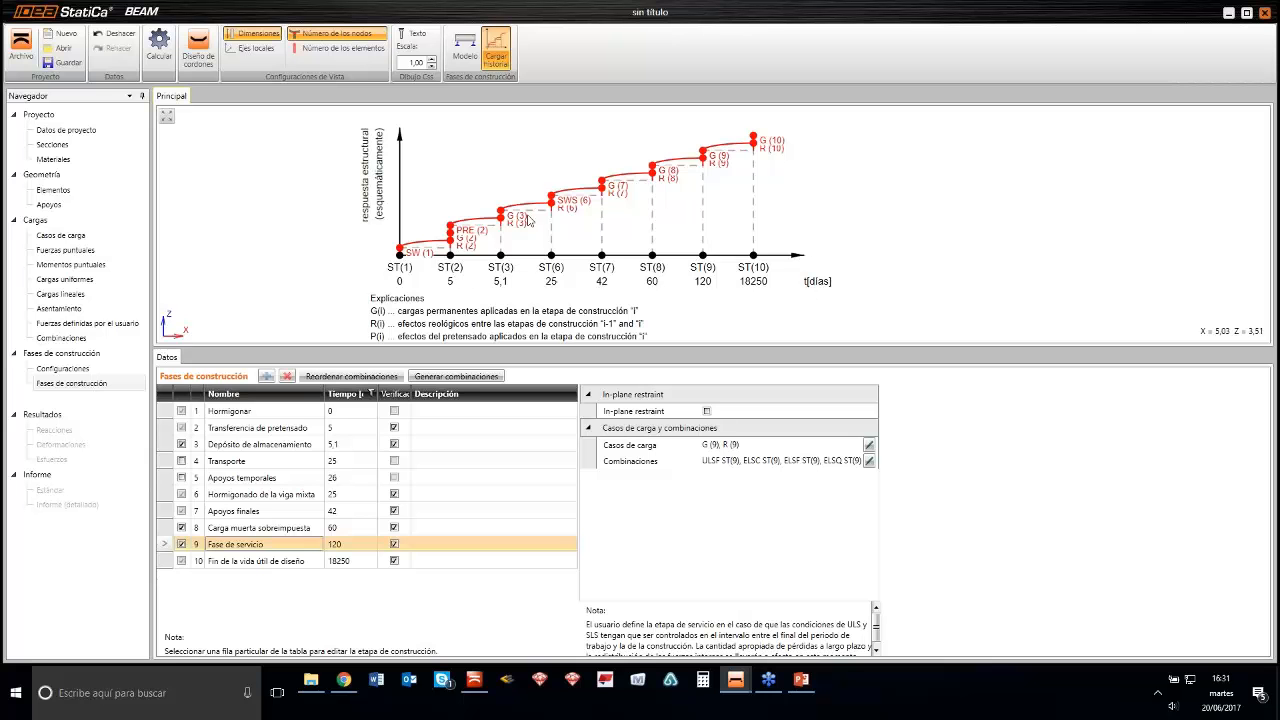
middle_drag(713, 176, 706, 183)
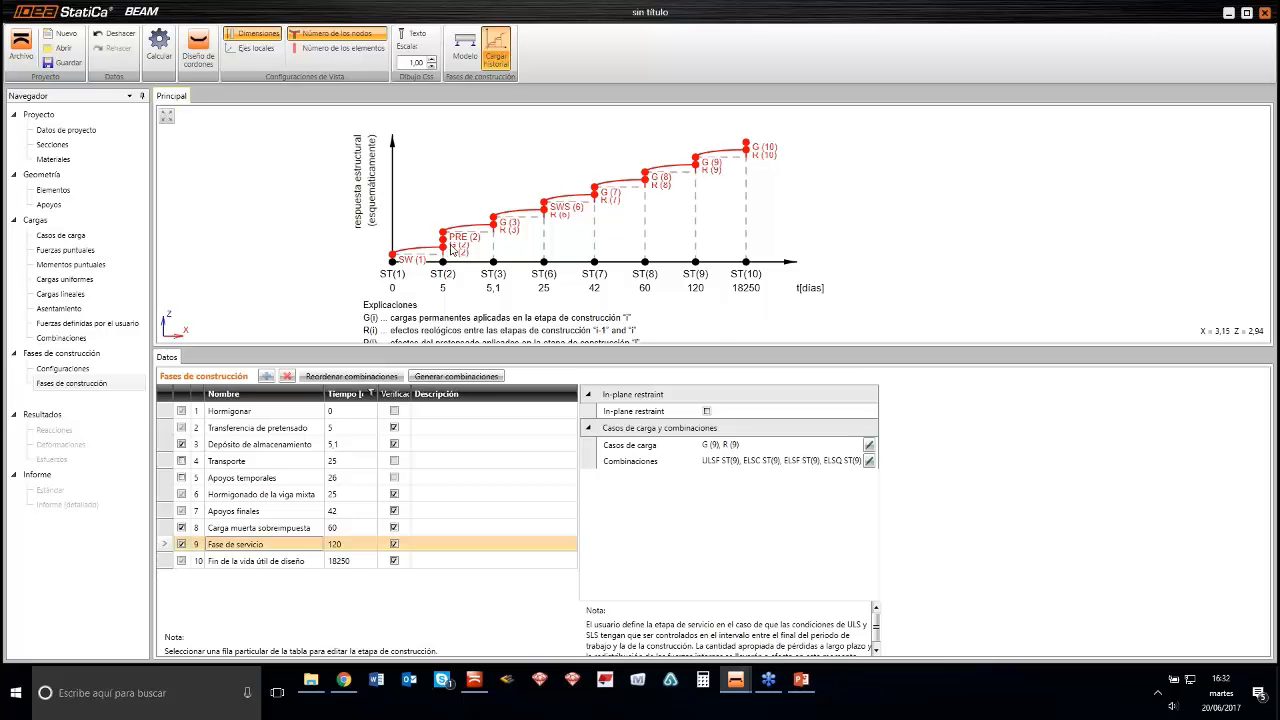
scroll(452, 248, up, 2)
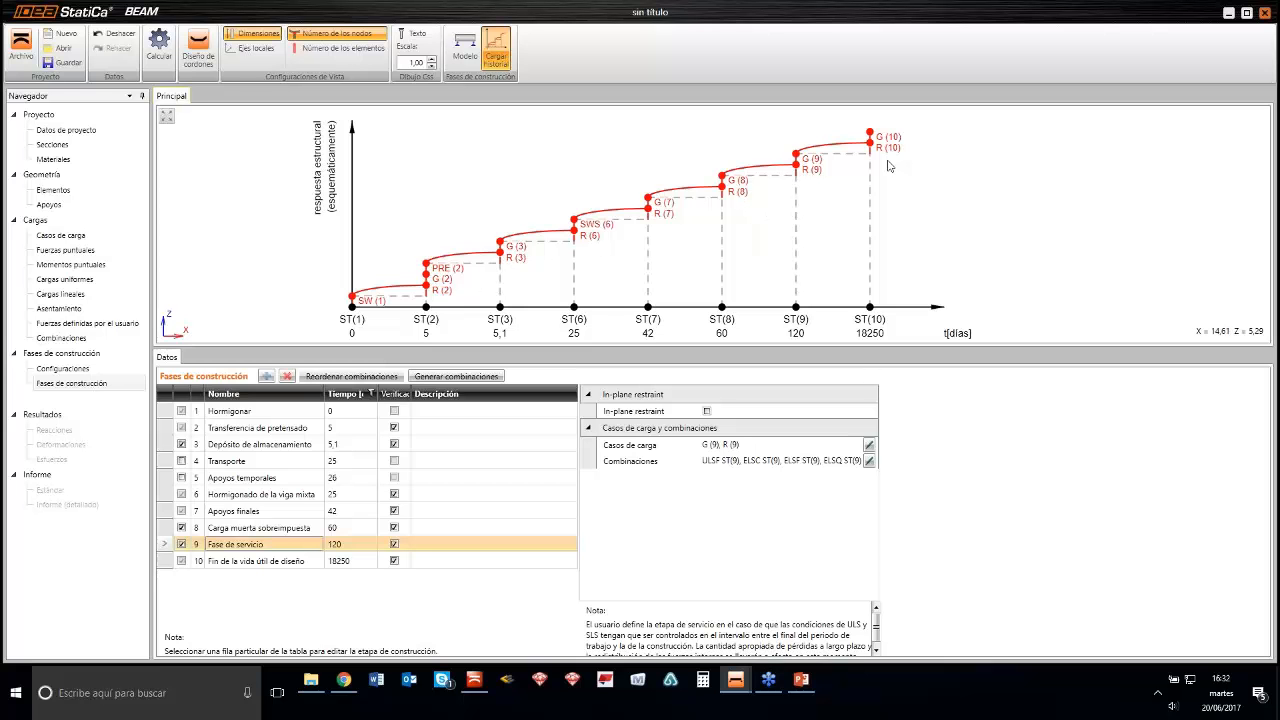
scroll(768, 212, down, 1)
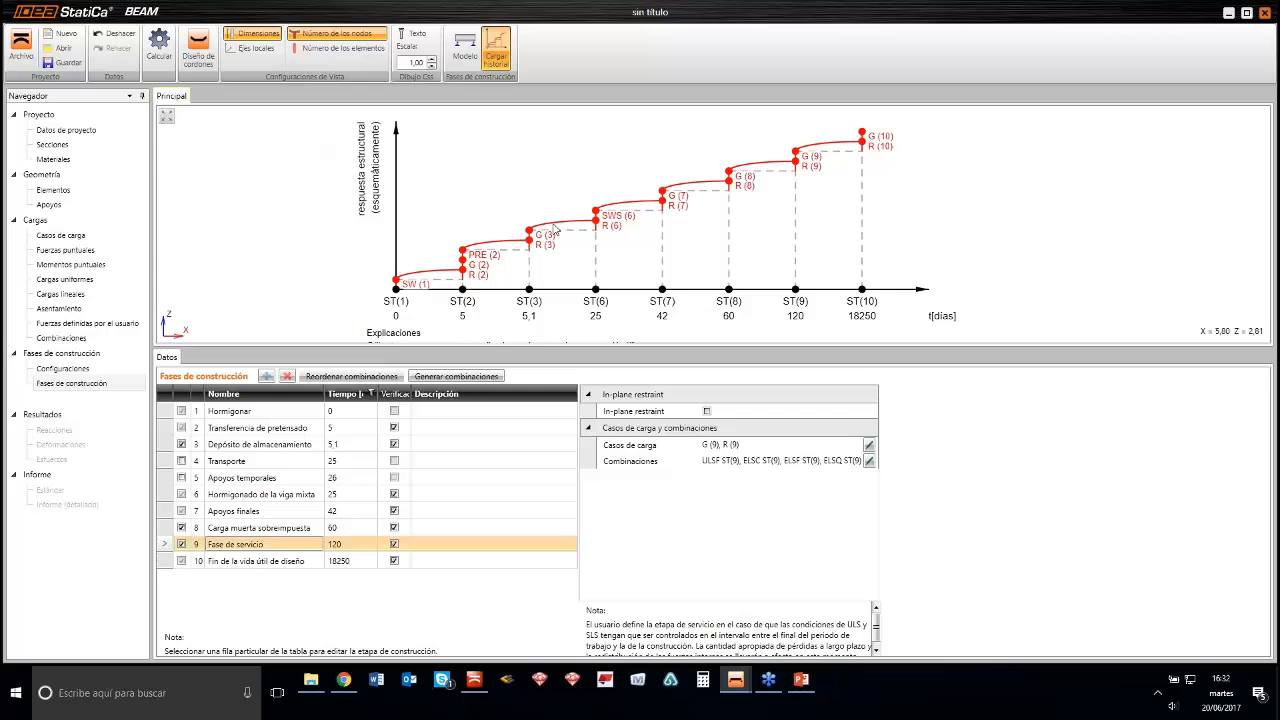
click(465, 50)
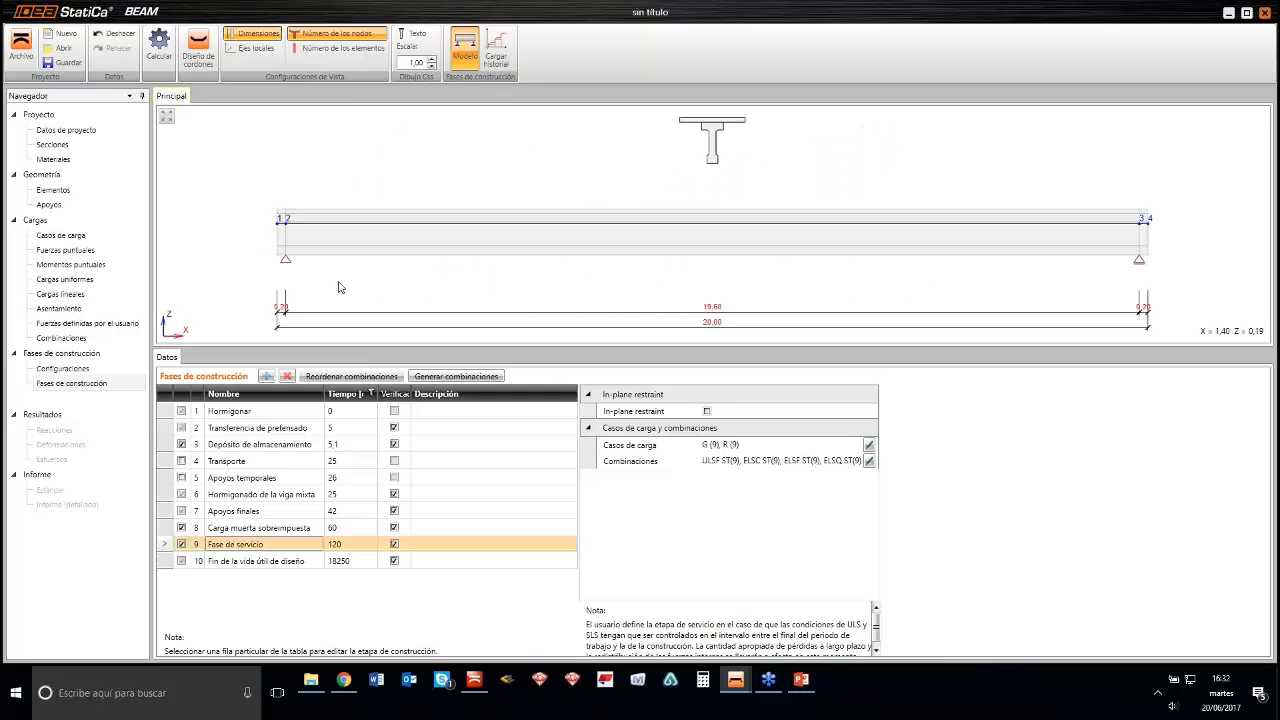
scroll(425, 245, down, 1)
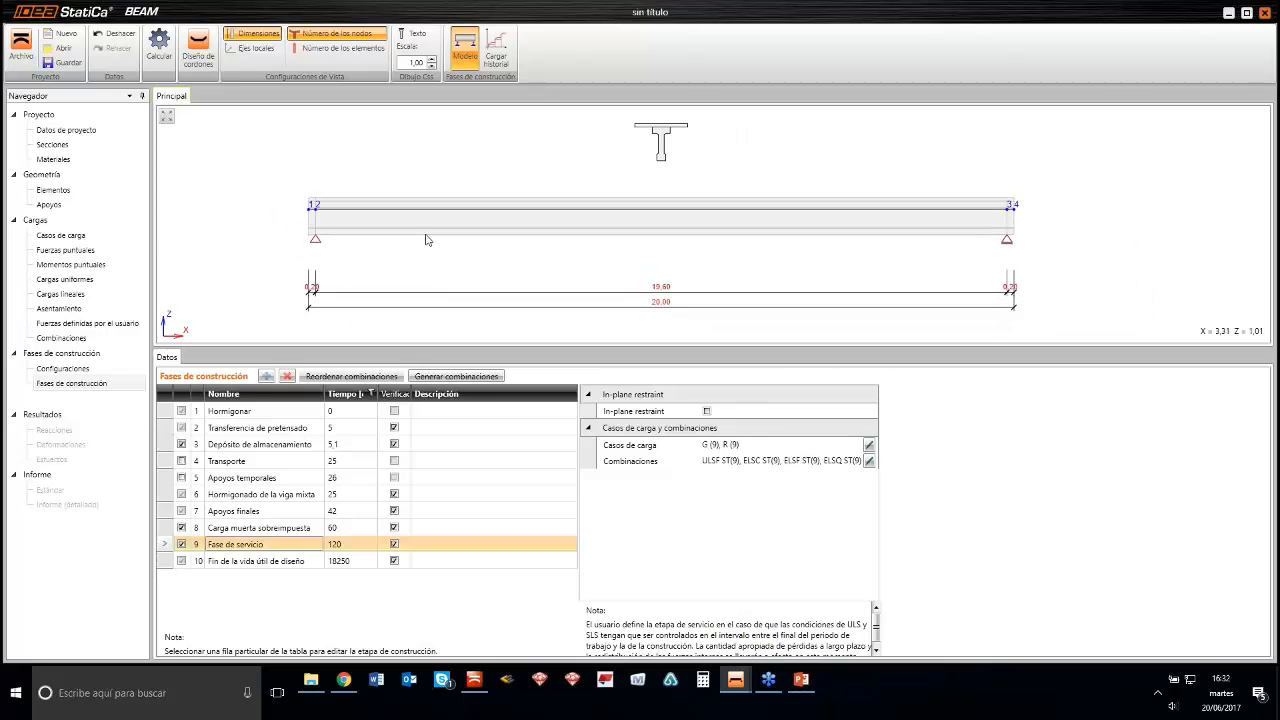
Examine the permanent load cases one by one, from SW (1) through G (9), and recheck slab self-weight case SWS (6)
click(94, 236)
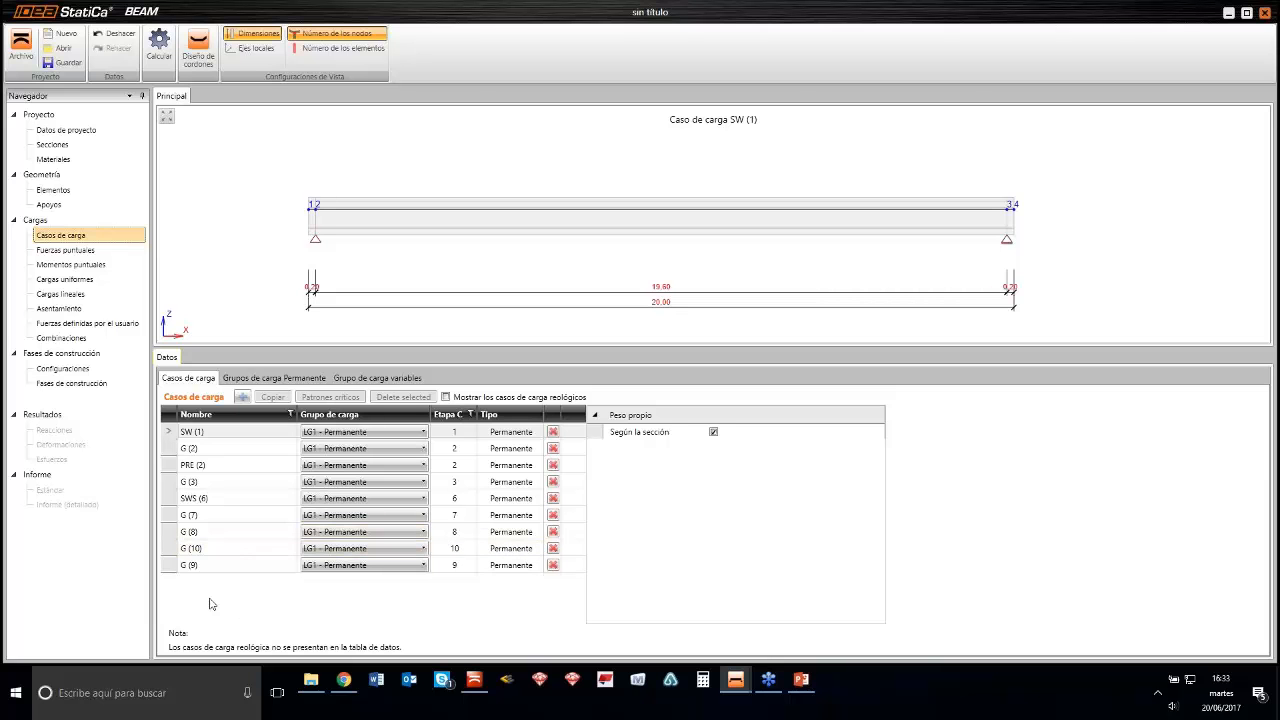
click(172, 448)
click(171, 465)
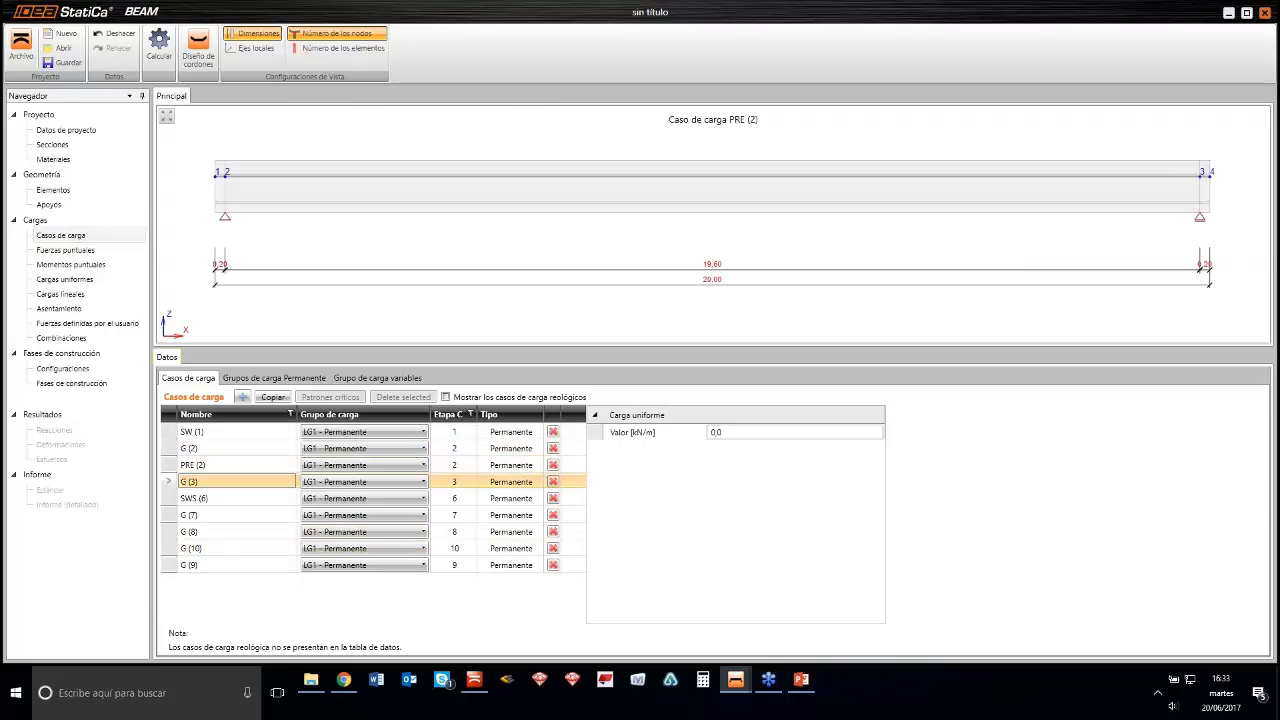
click(170, 481)
click(169, 498)
click(168, 515)
click(168, 531)
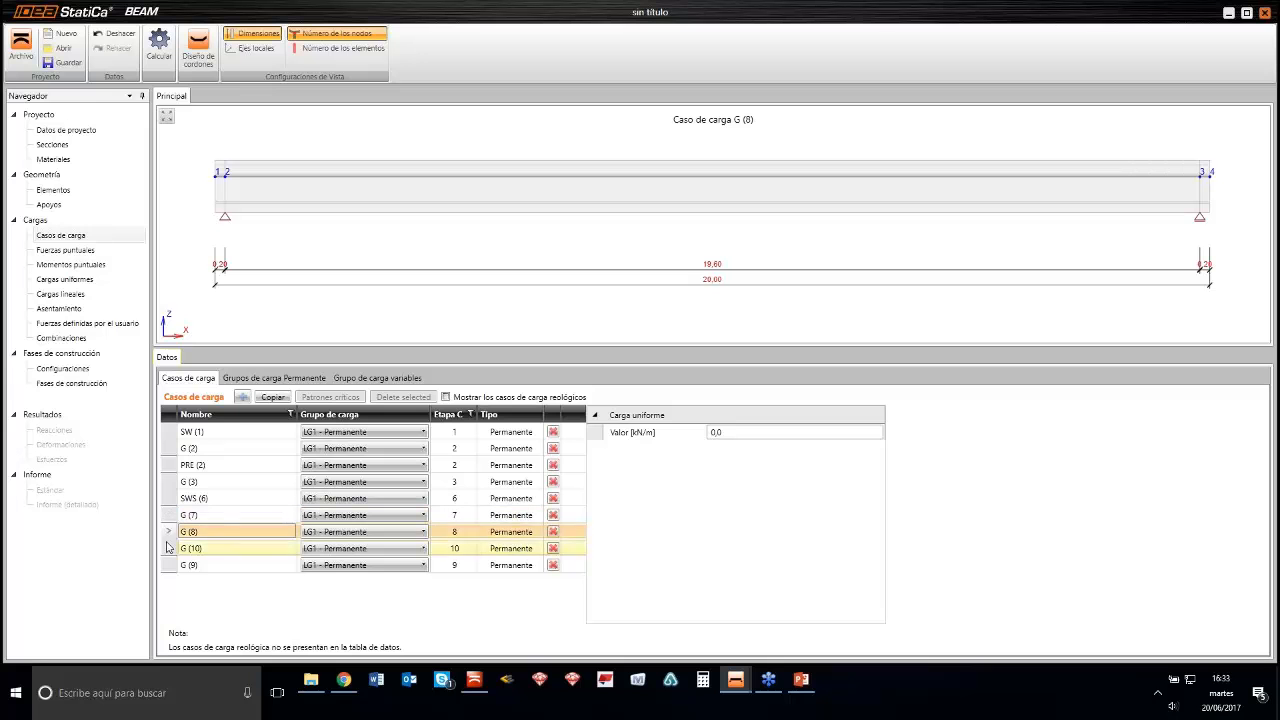
click(168, 548)
click(168, 565)
click(169, 498)
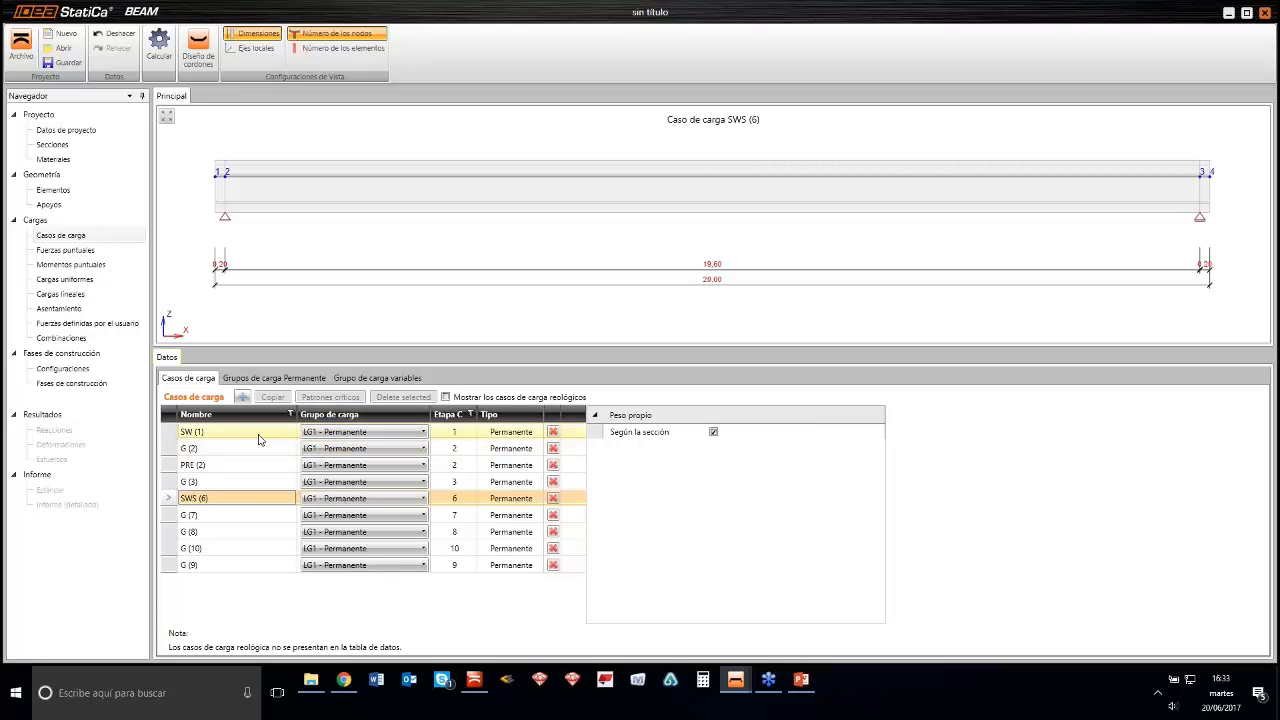
Review the safety and combination factors of permanent load group LG1 and variable load groups LG2 and LG3 without changing them
click(312, 384)
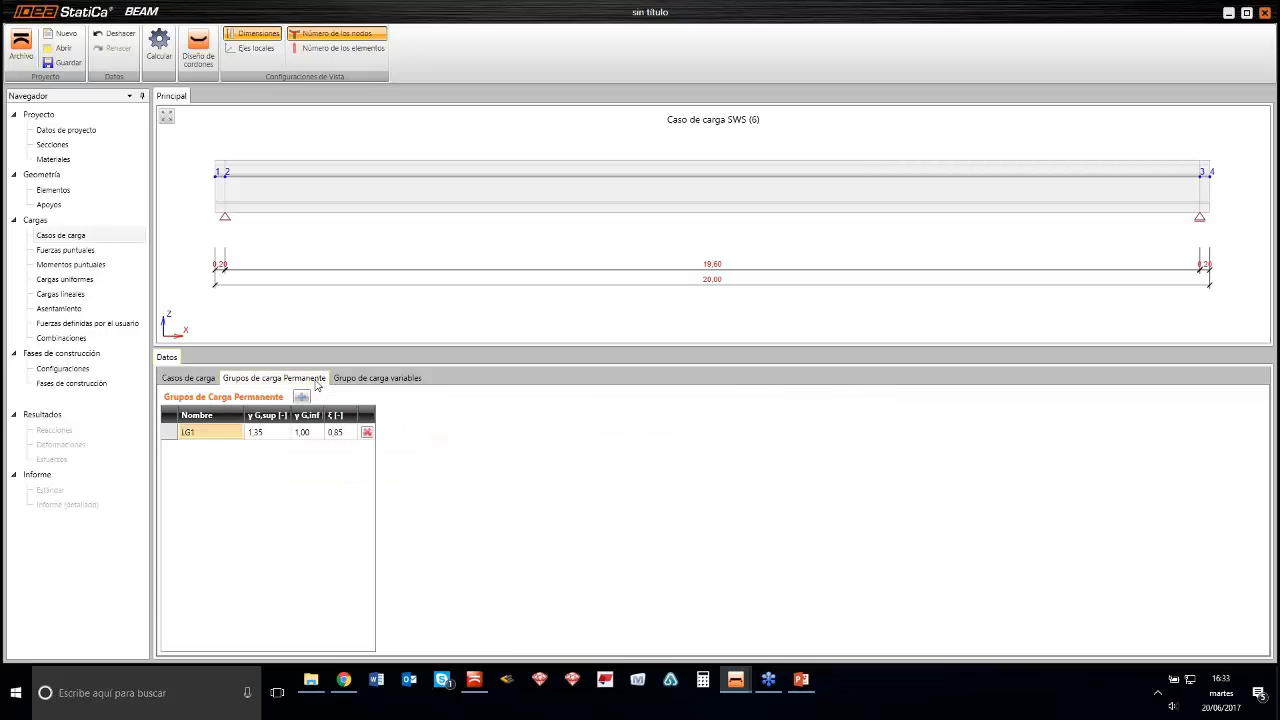
click(366, 386)
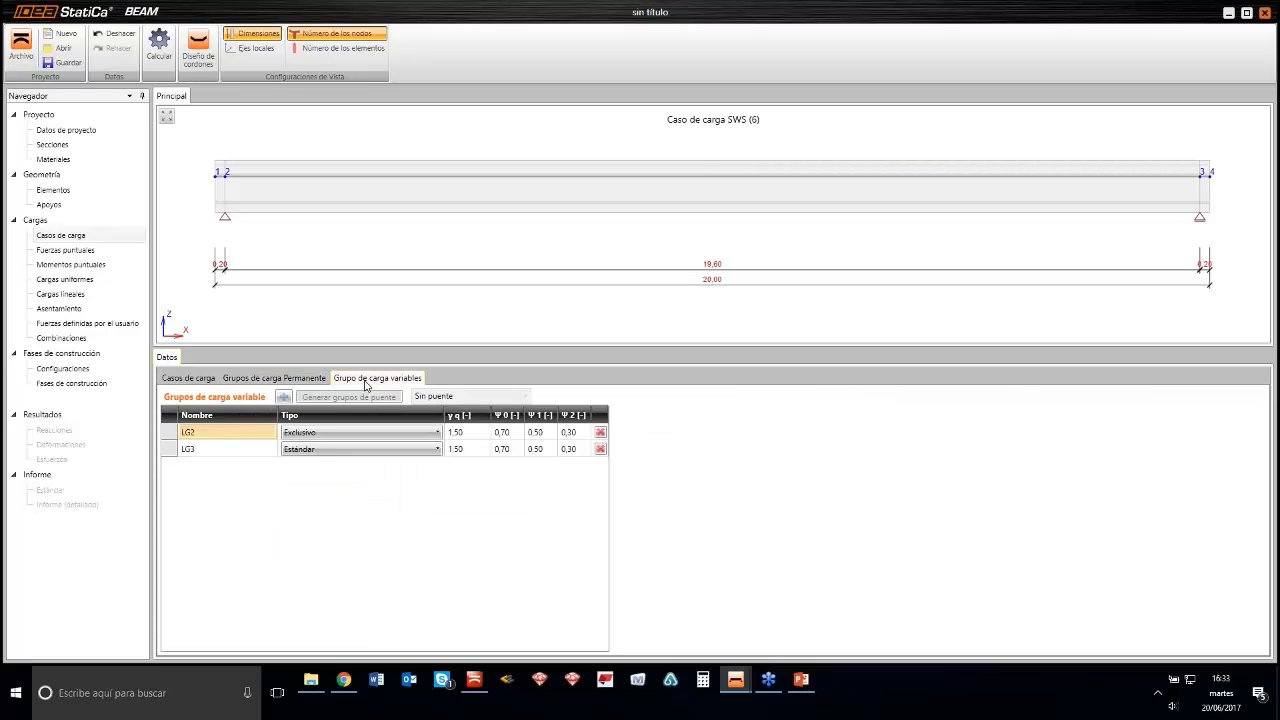
click(312, 381)
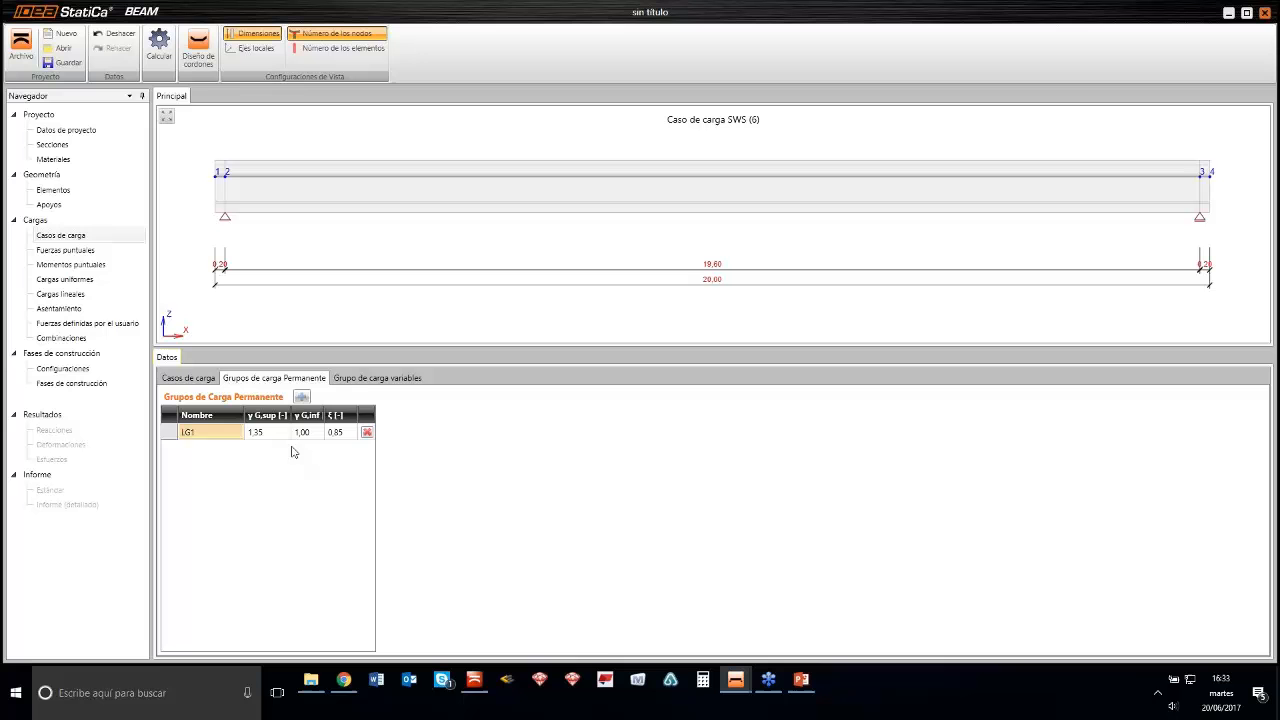
click(377, 378)
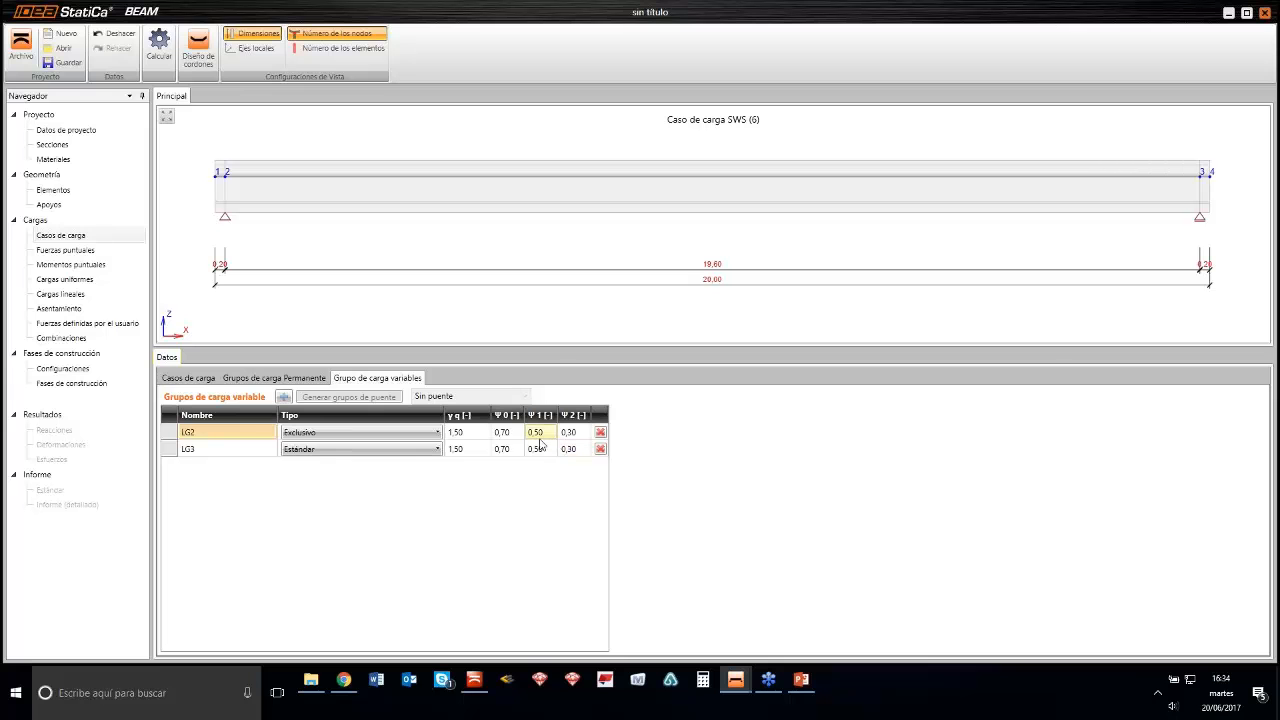
click(465, 432)
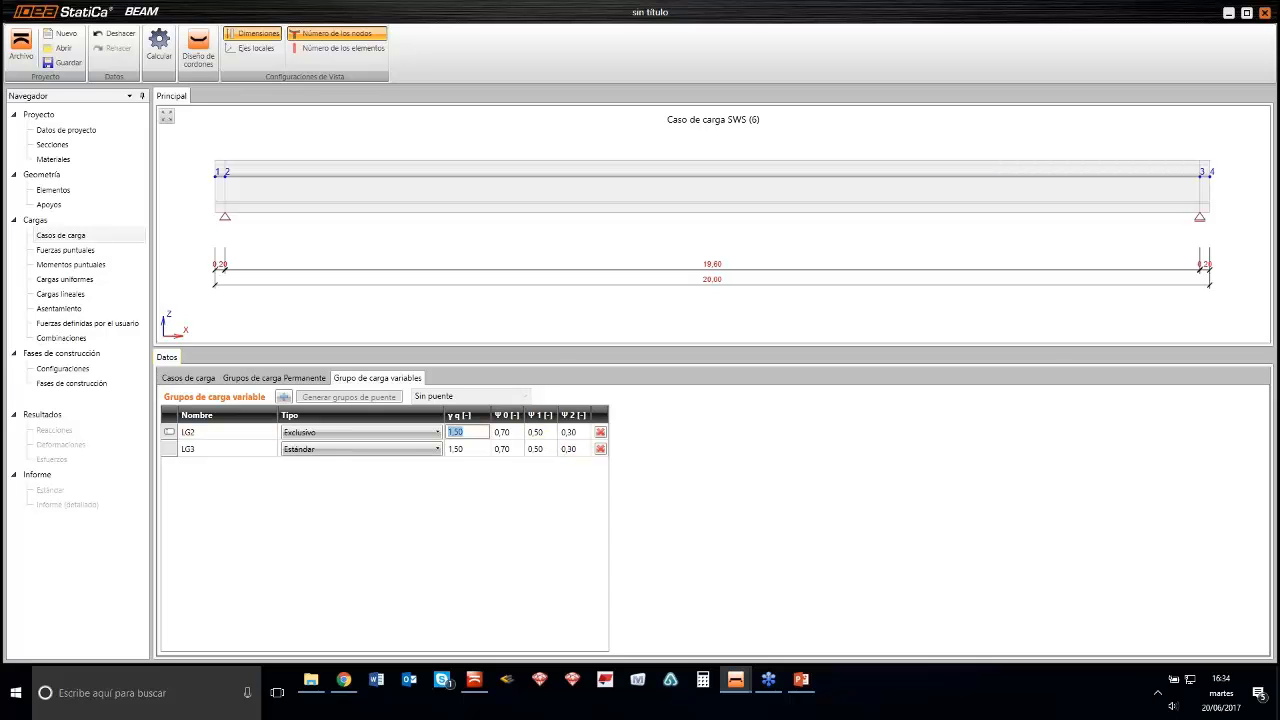
click(477, 449)
click(510, 433)
click(516, 447)
click(539, 433)
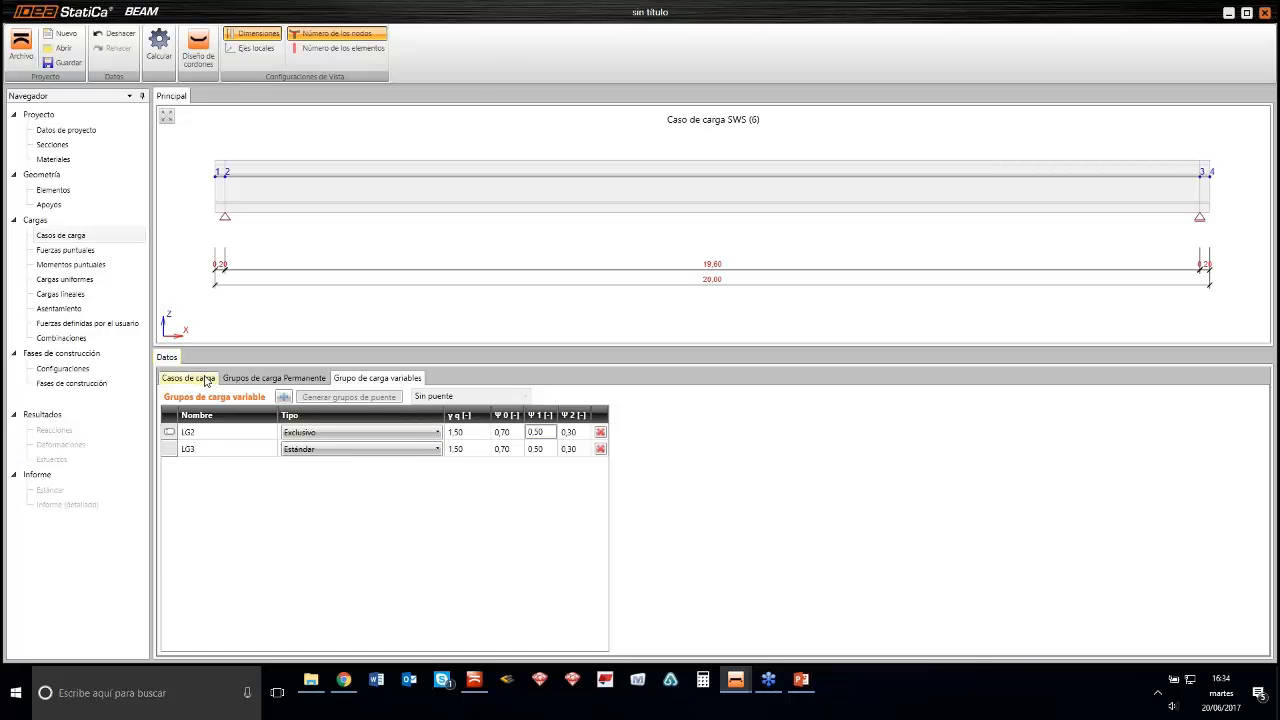
Add a variable load case in group LG3 - Estándar and name it Servicio
click(206, 379)
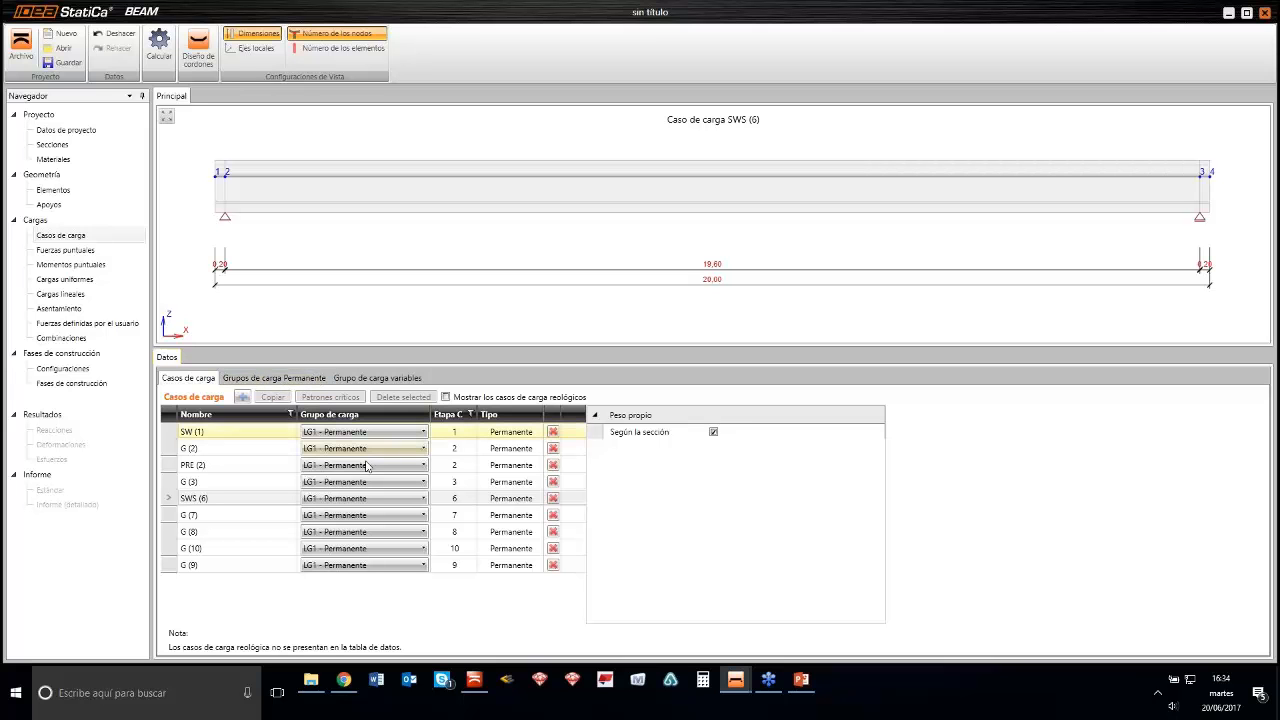
click(270, 611)
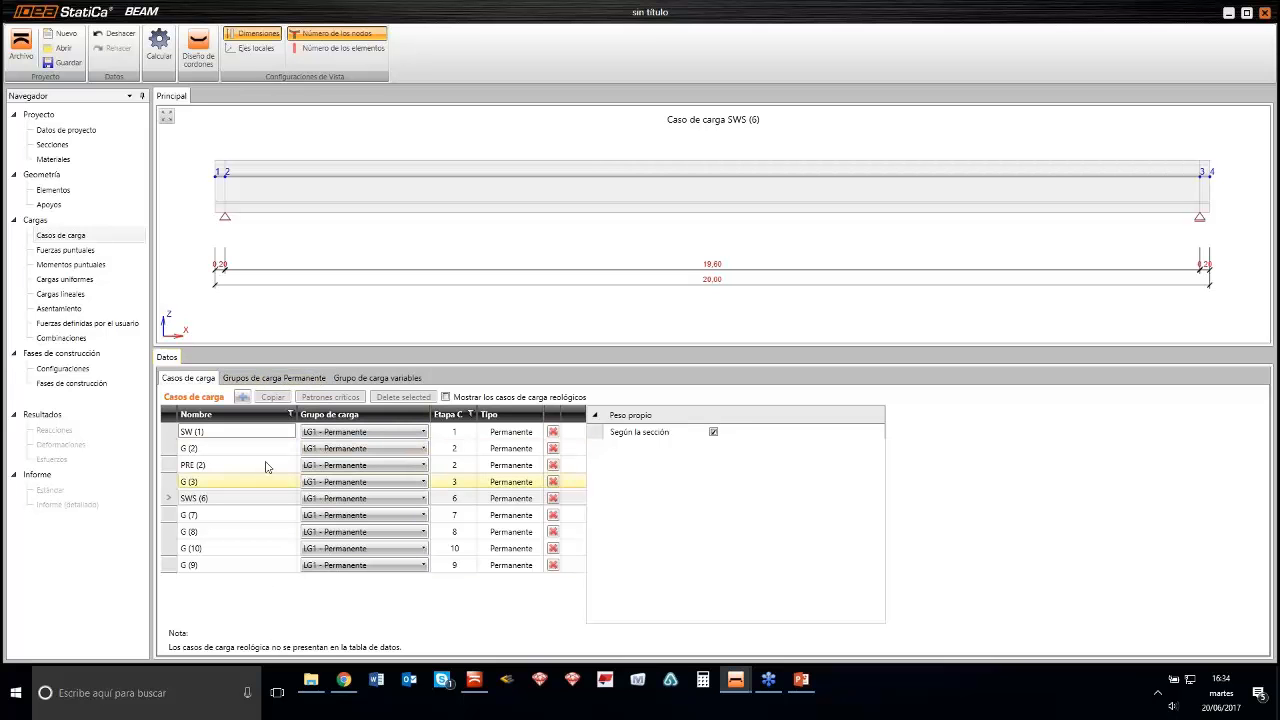
click(243, 398)
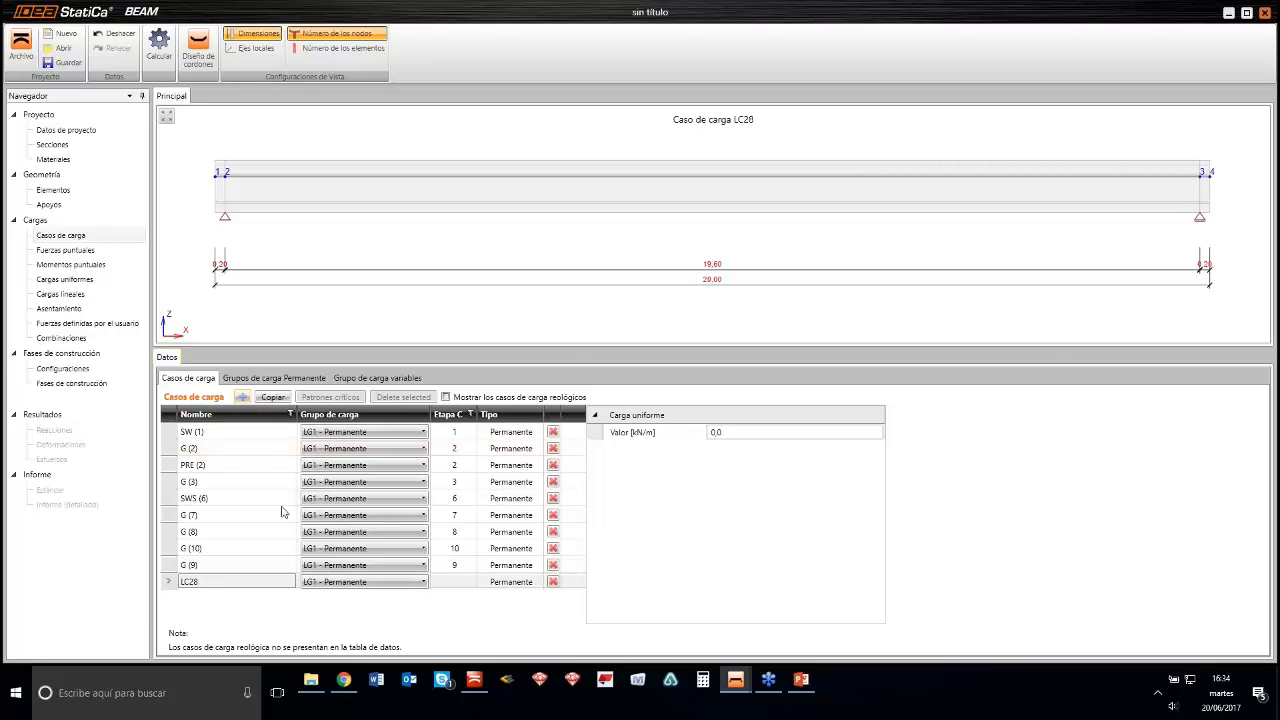
click(221, 587)
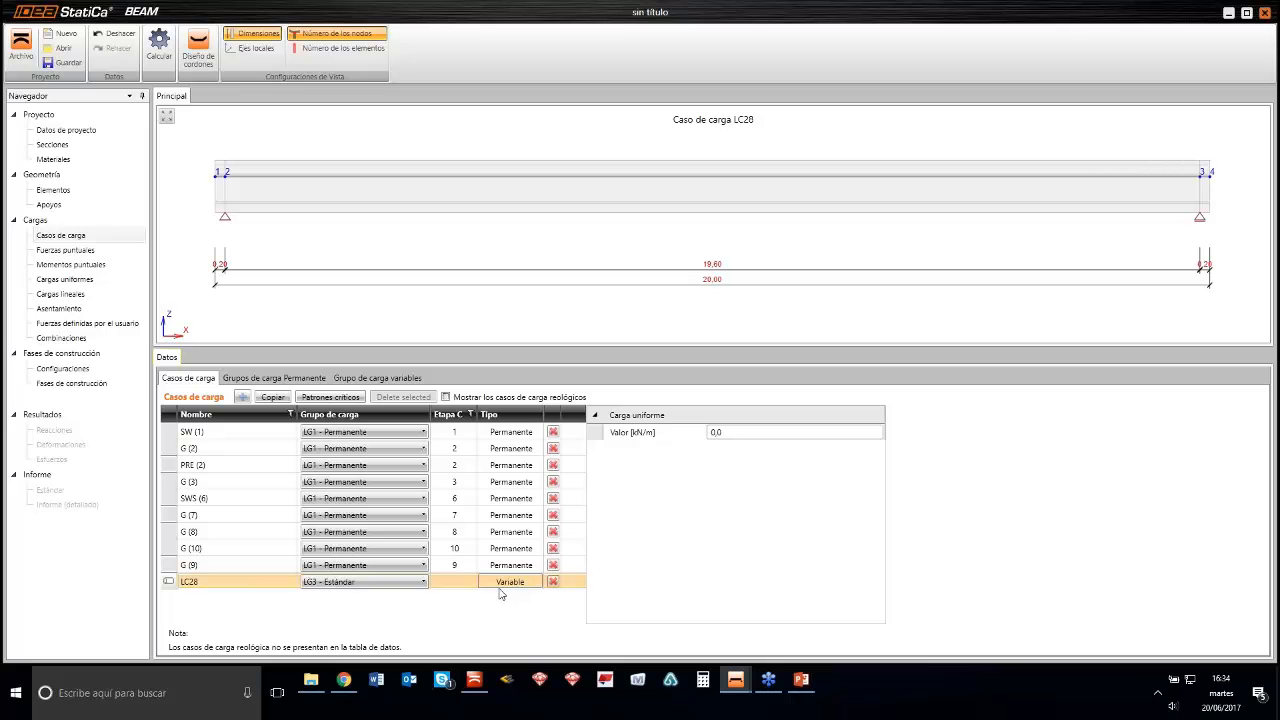
click(425, 584)
click(340, 612)
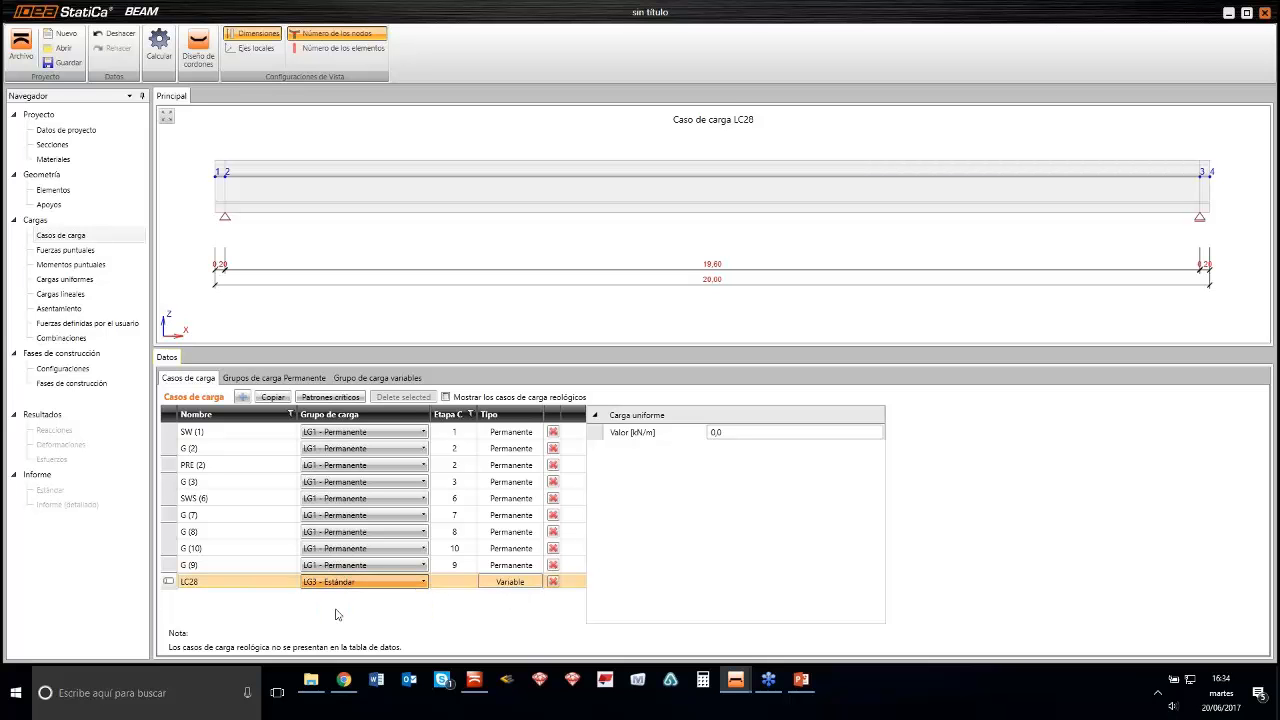
click(234, 585)
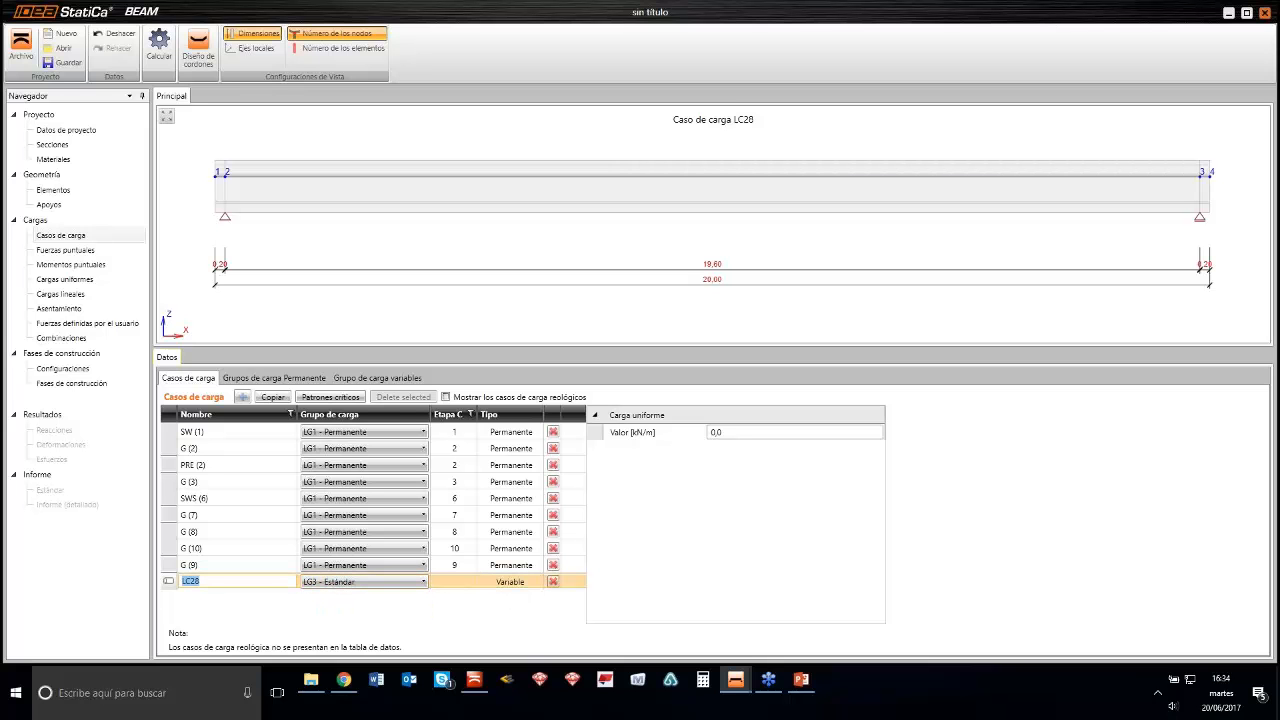
text(Servicio)
key(Return)
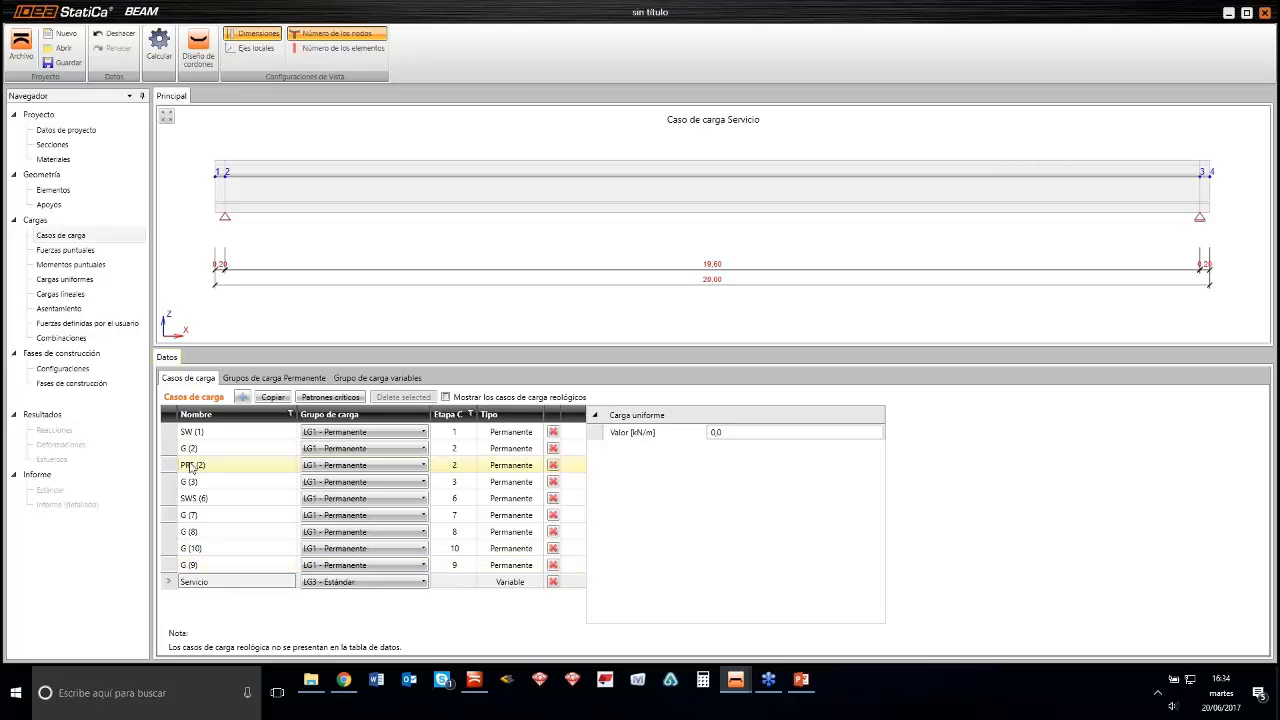
Examine the composite beam concreting stage and the slab self-weight load case SWS (6) that belongs to it
scroll(540, 224, down, 2)
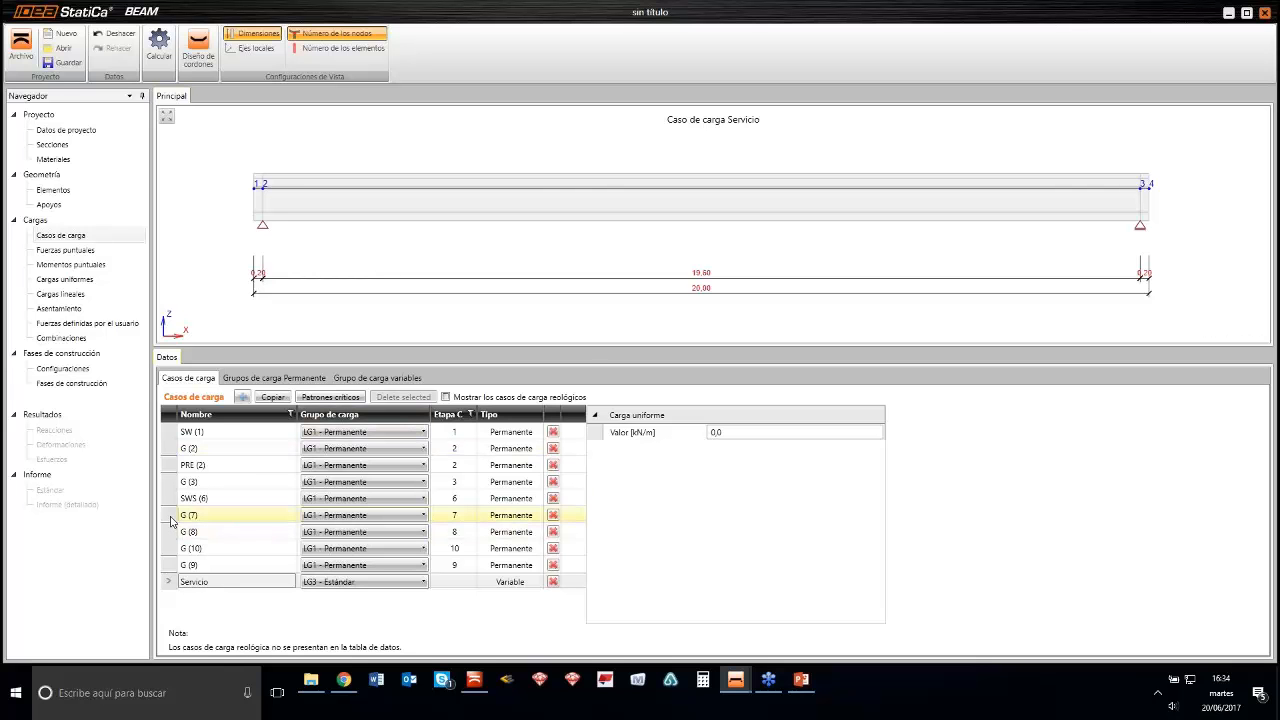
click(95, 384)
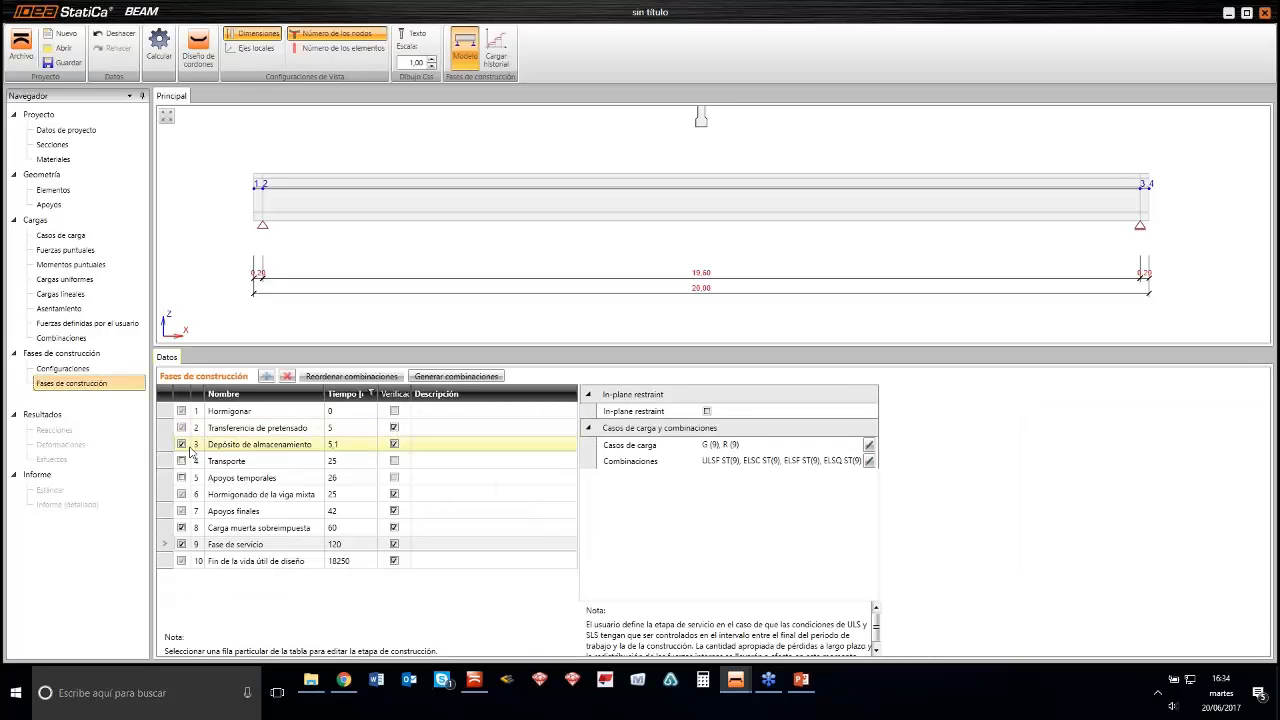
click(166, 497)
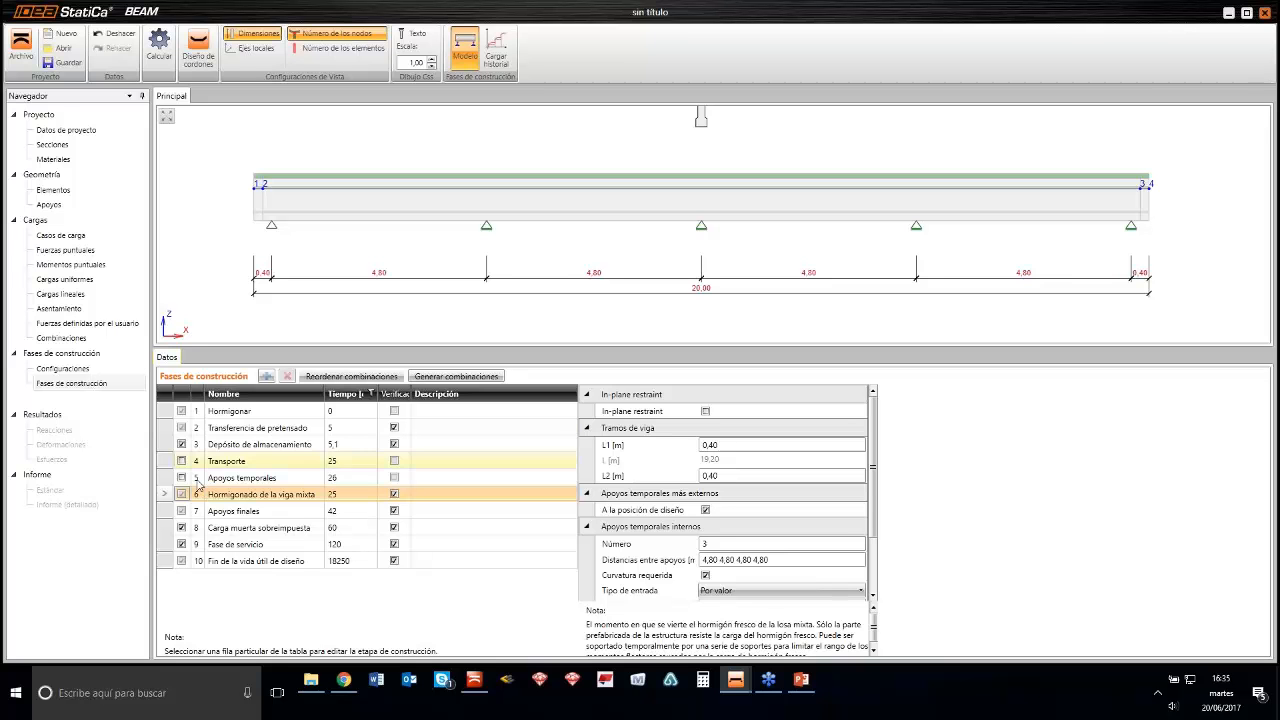
click(60, 235)
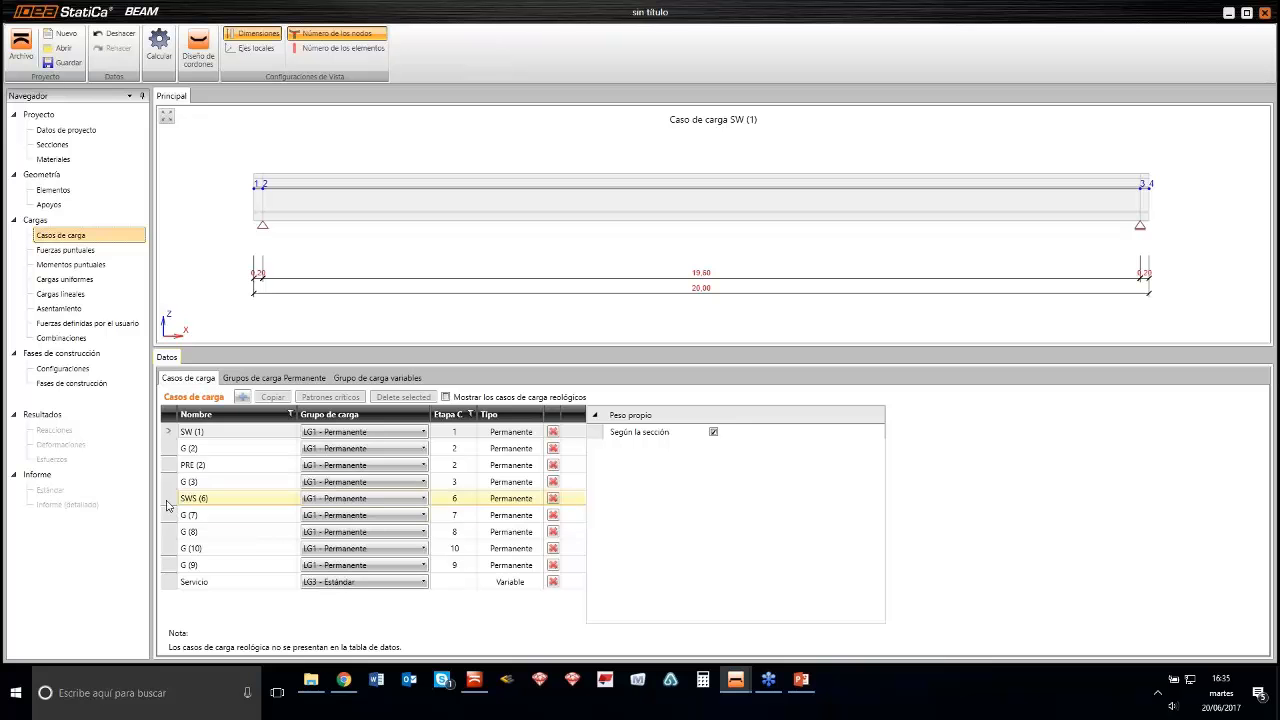
click(169, 499)
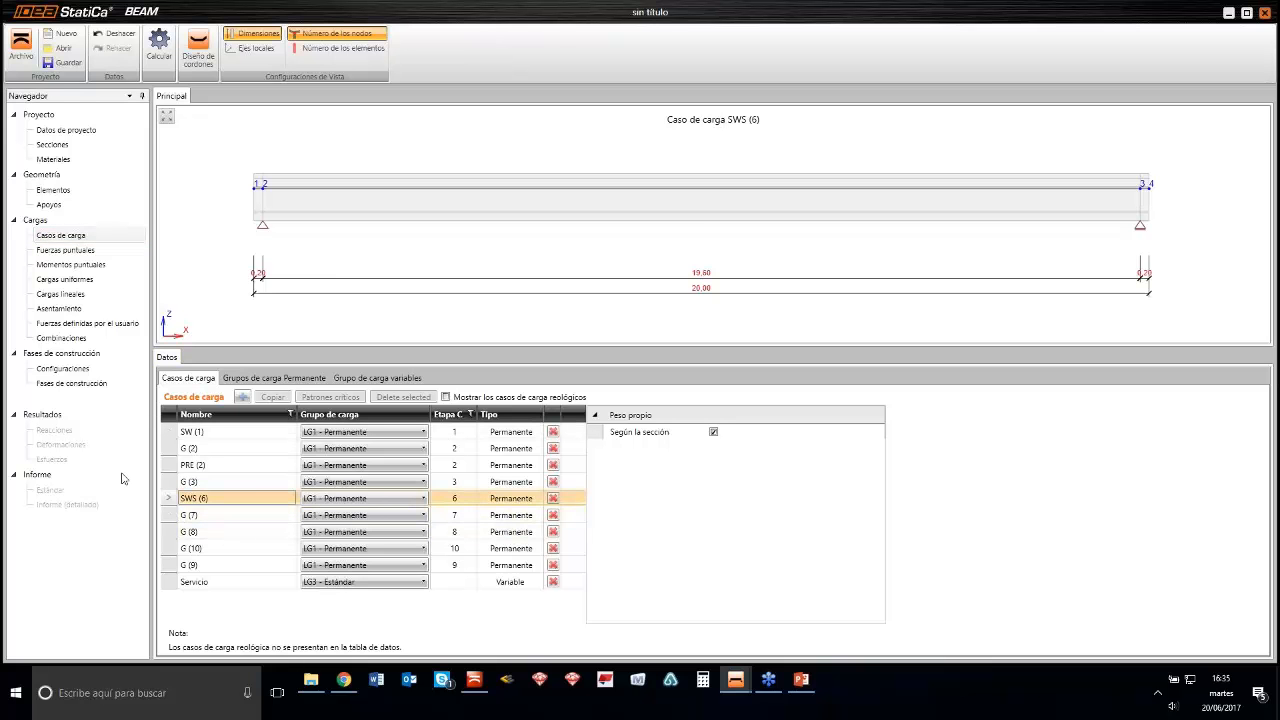
Check the superimposed dead load stage and set the uniform load of its load case G (8) to -4,0 kN/m
click(72, 383)
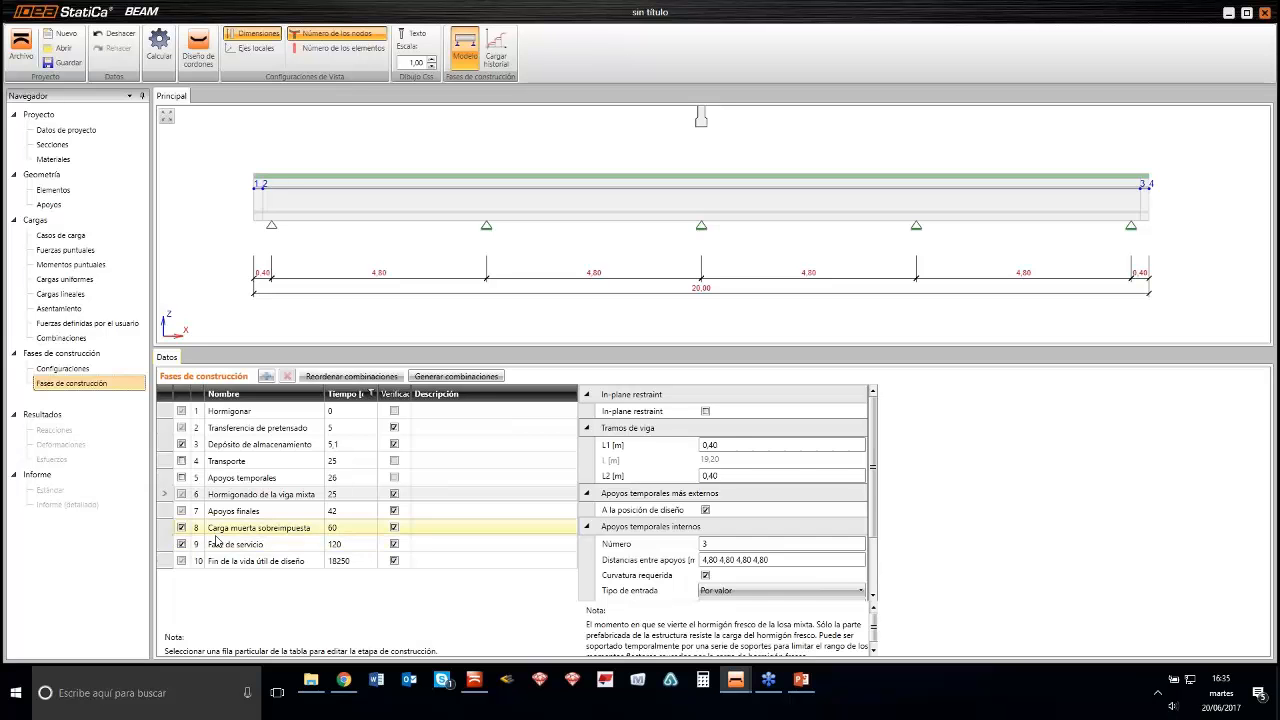
click(178, 532)
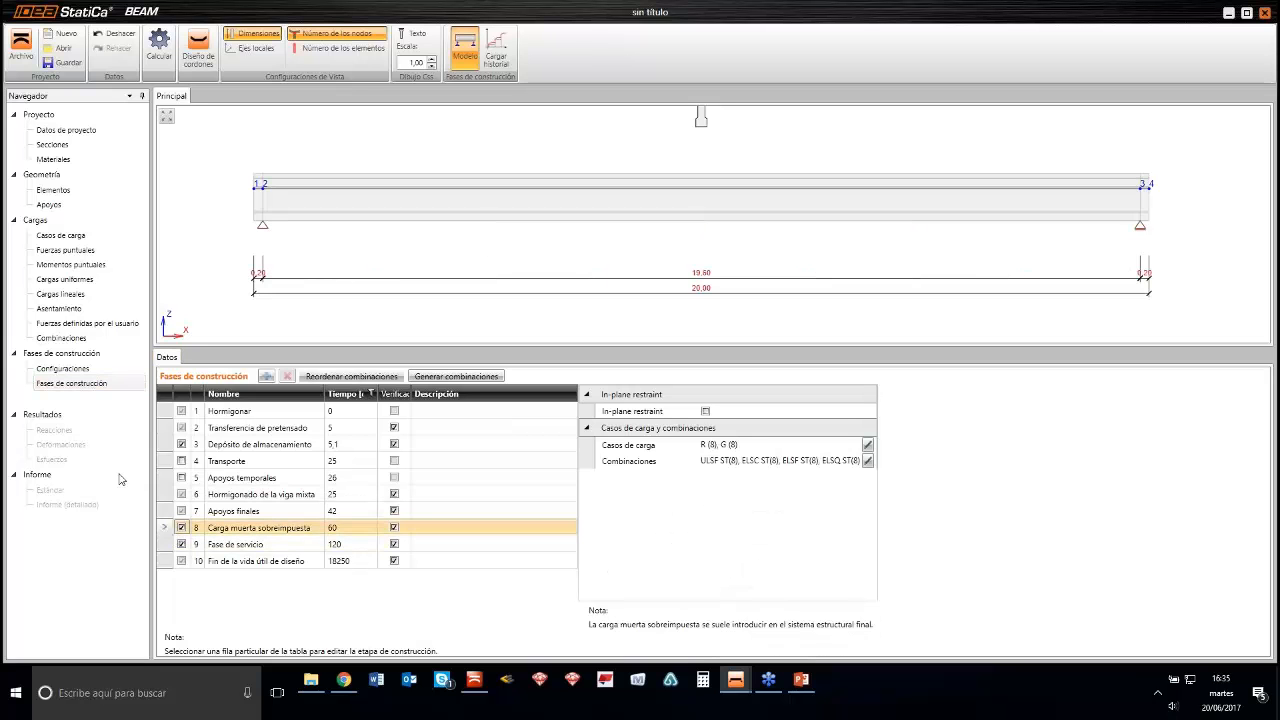
click(85, 236)
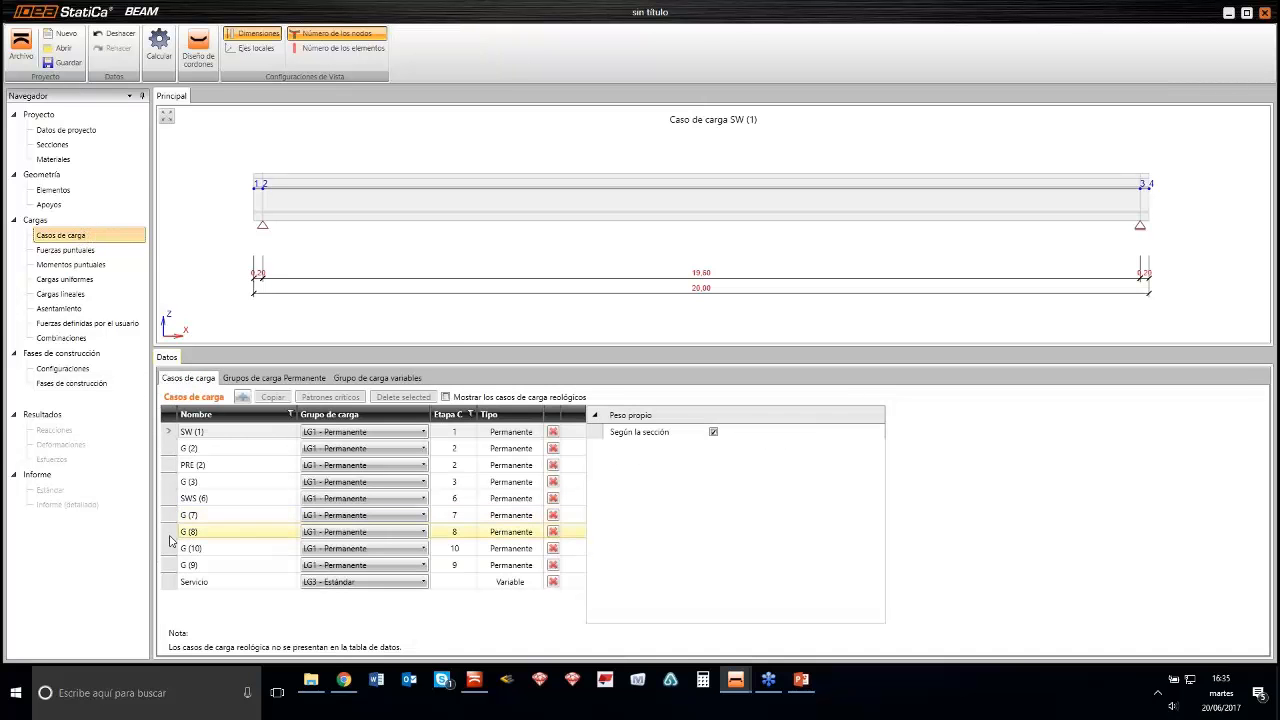
click(750, 432)
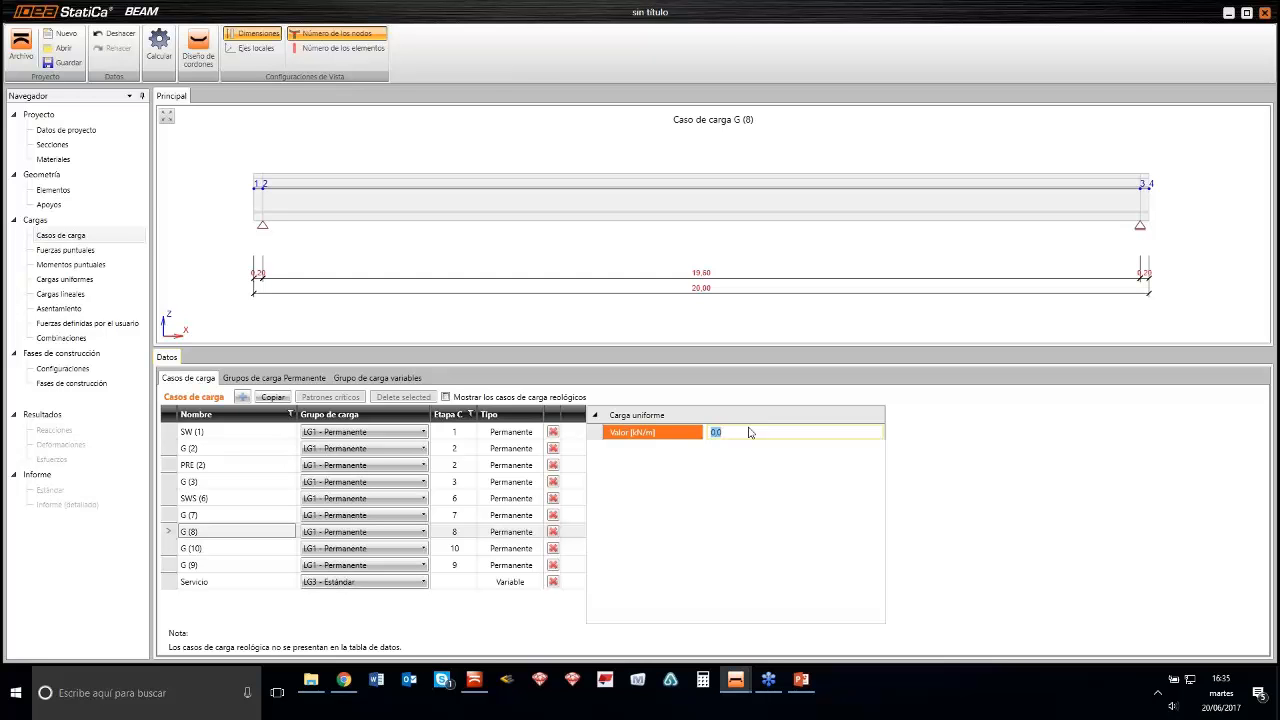
key(BackSpace)
key(Return)
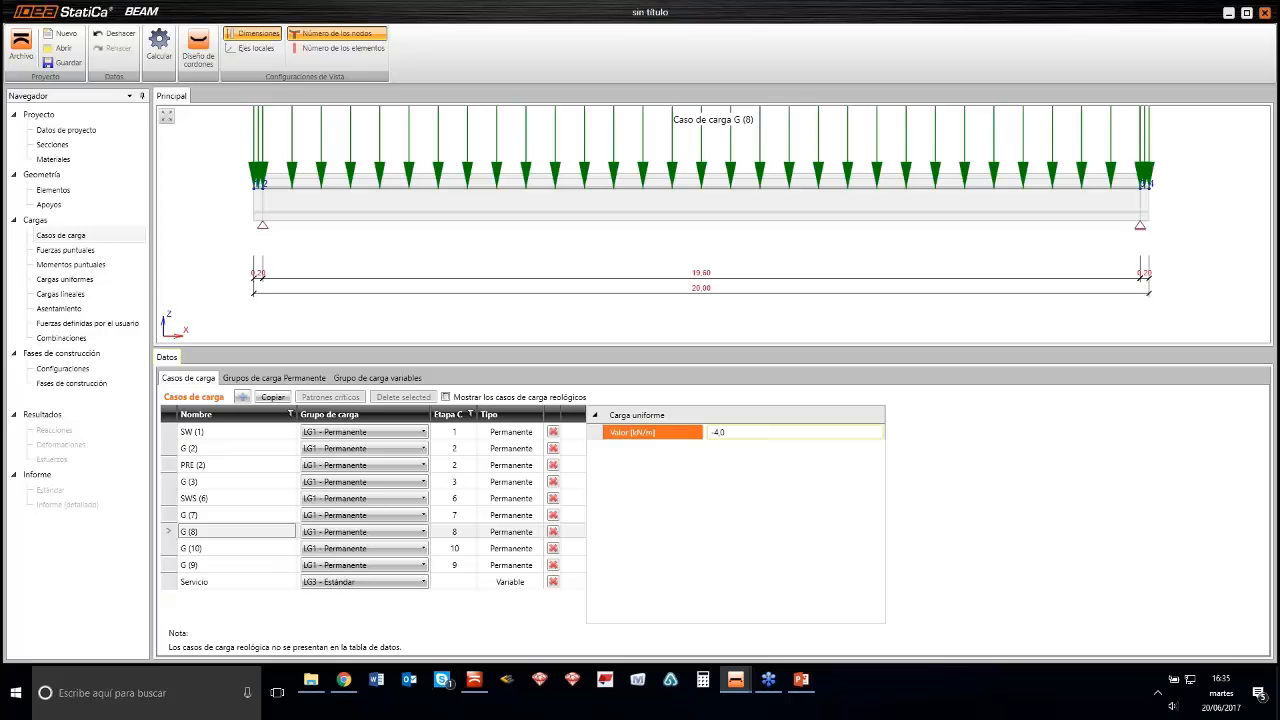
scroll(817, 291, down, 4)
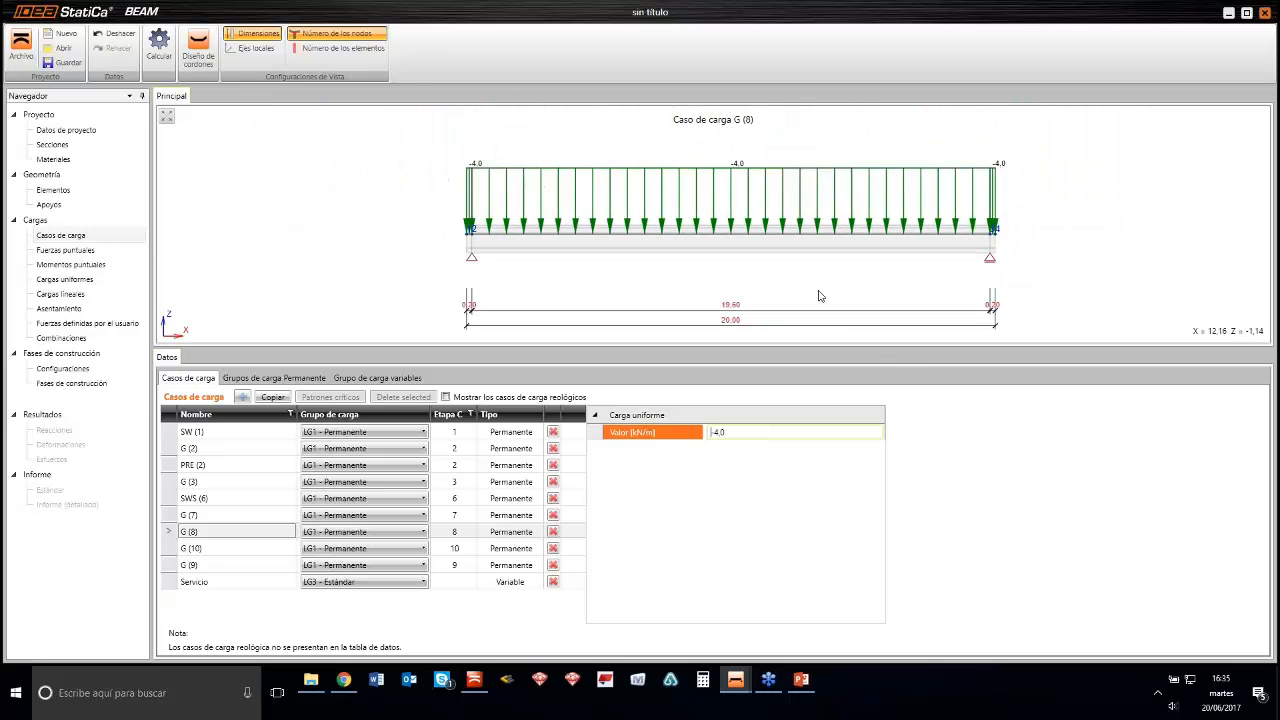
middle_drag(755, 294, 723, 277)
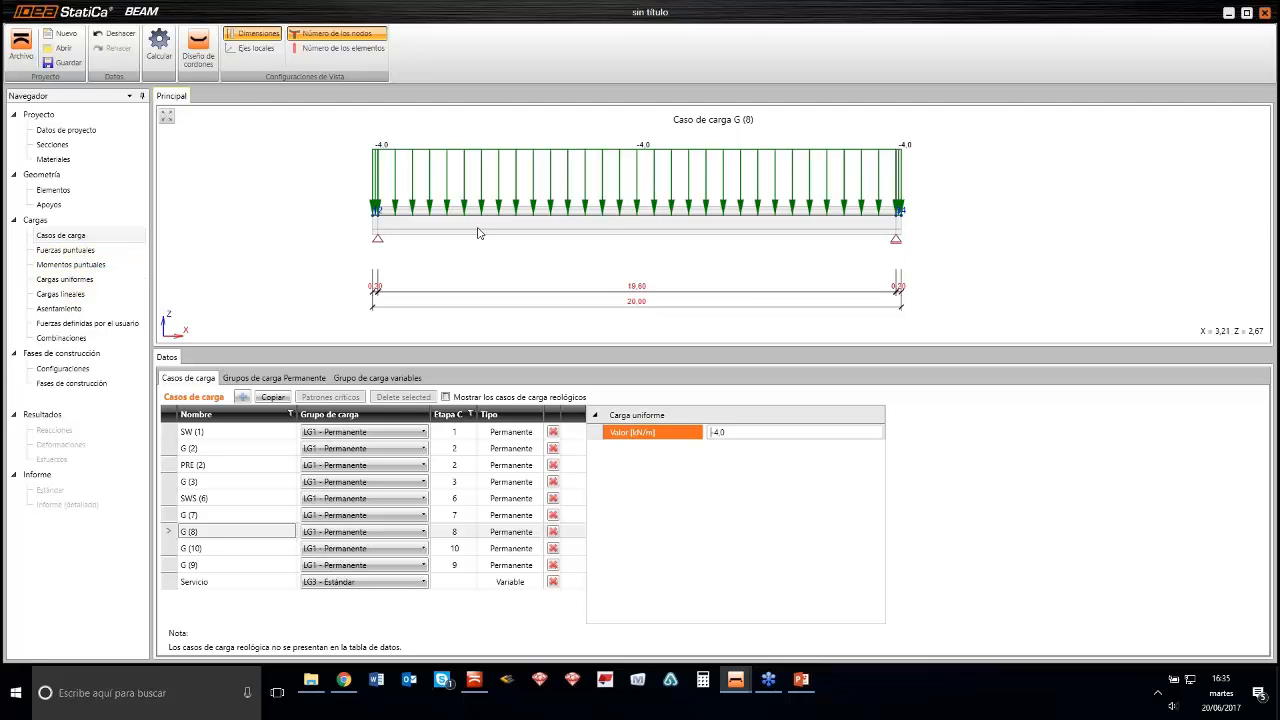
Look through the point force, point moment, uniform load, line load and settlement inputs available for load case G (8)
click(75, 252)
click(97, 266)
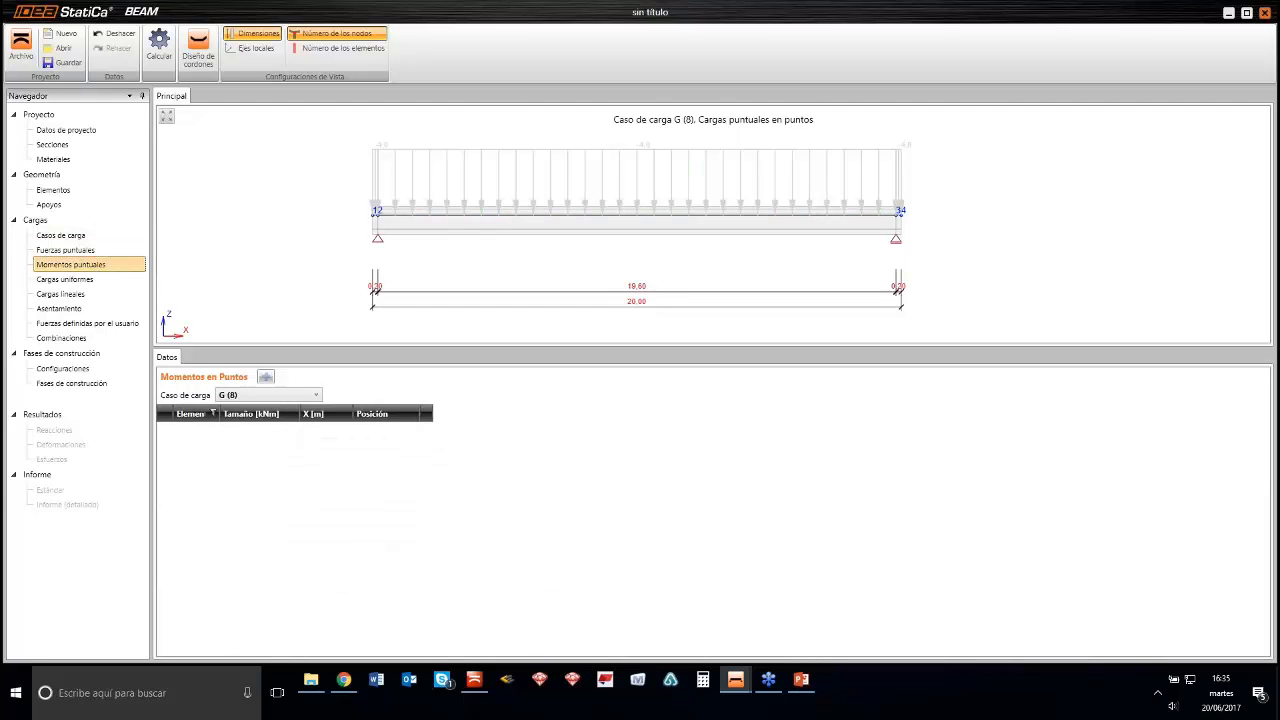
click(90, 283)
click(88, 297)
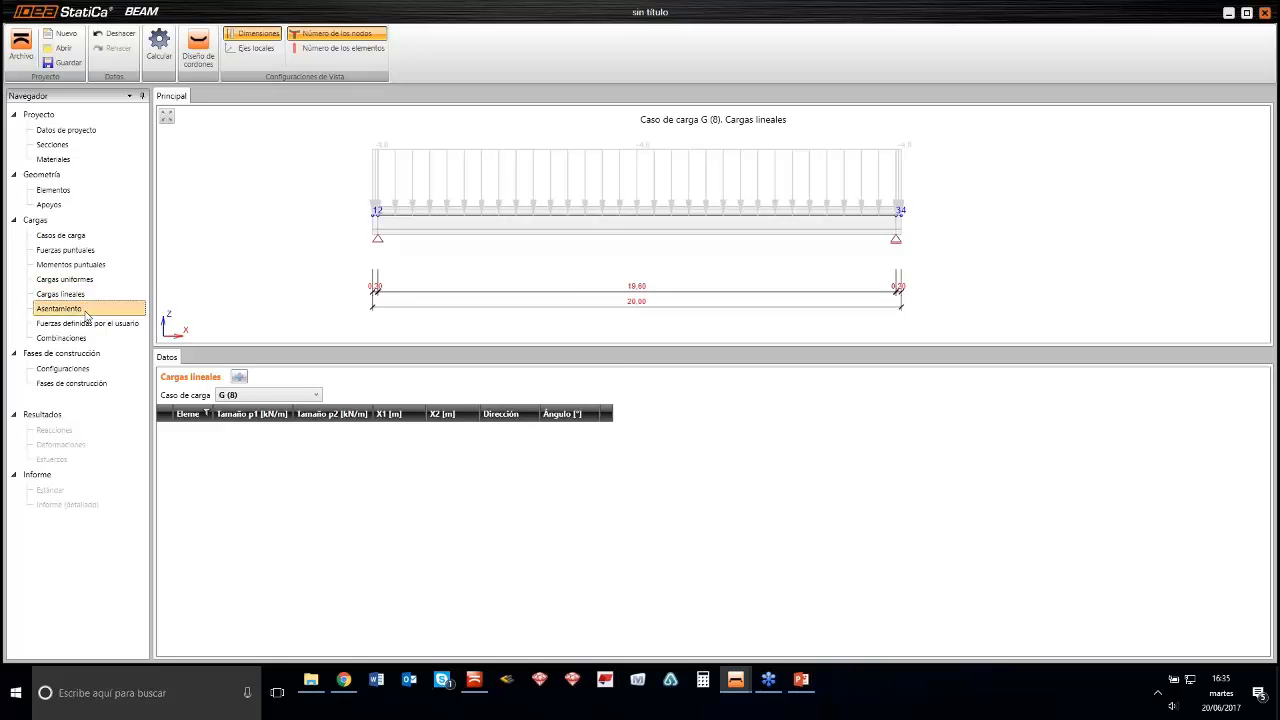
click(86, 312)
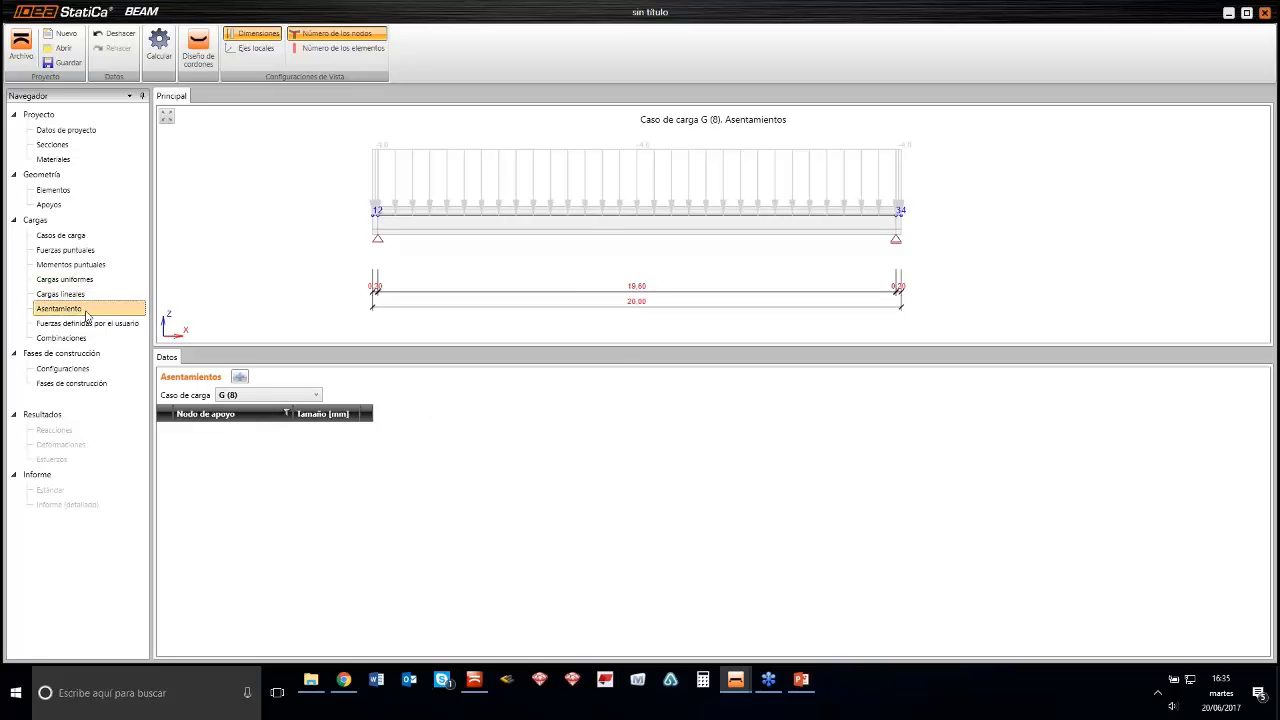
Set the uniform load of the variable load case Servicio to -12,5 kN/m
click(99, 238)
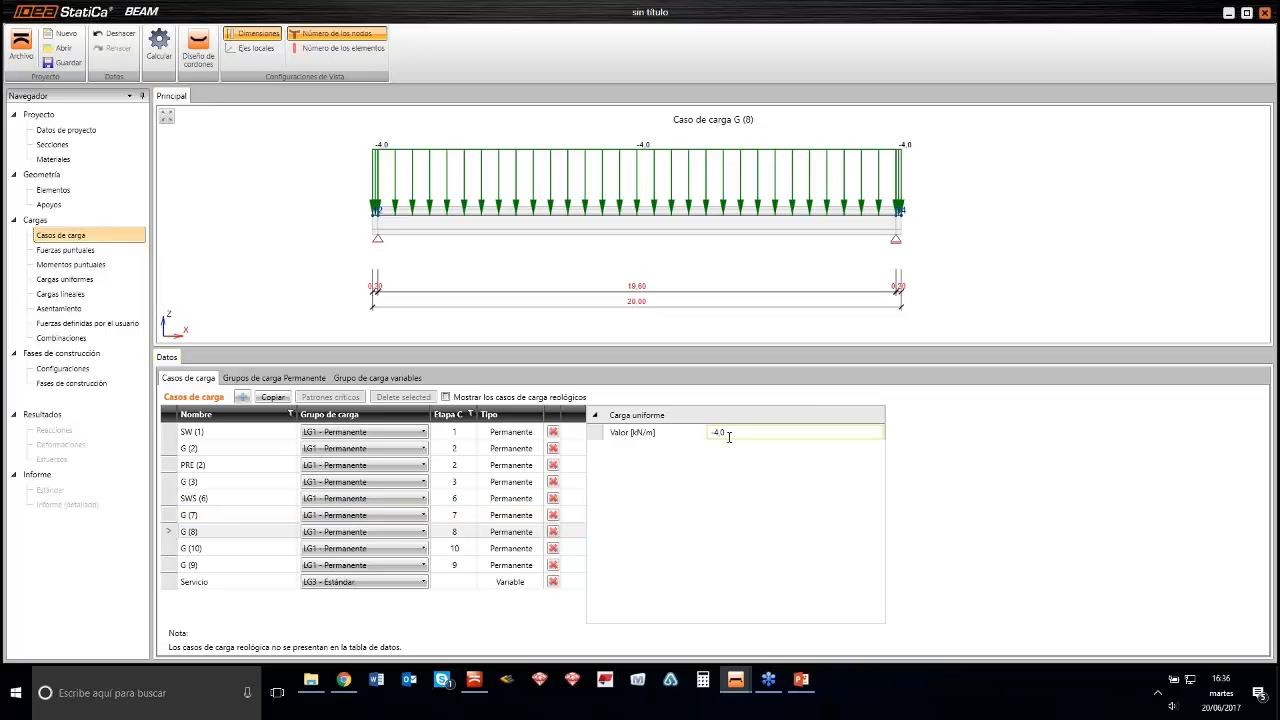
click(176, 586)
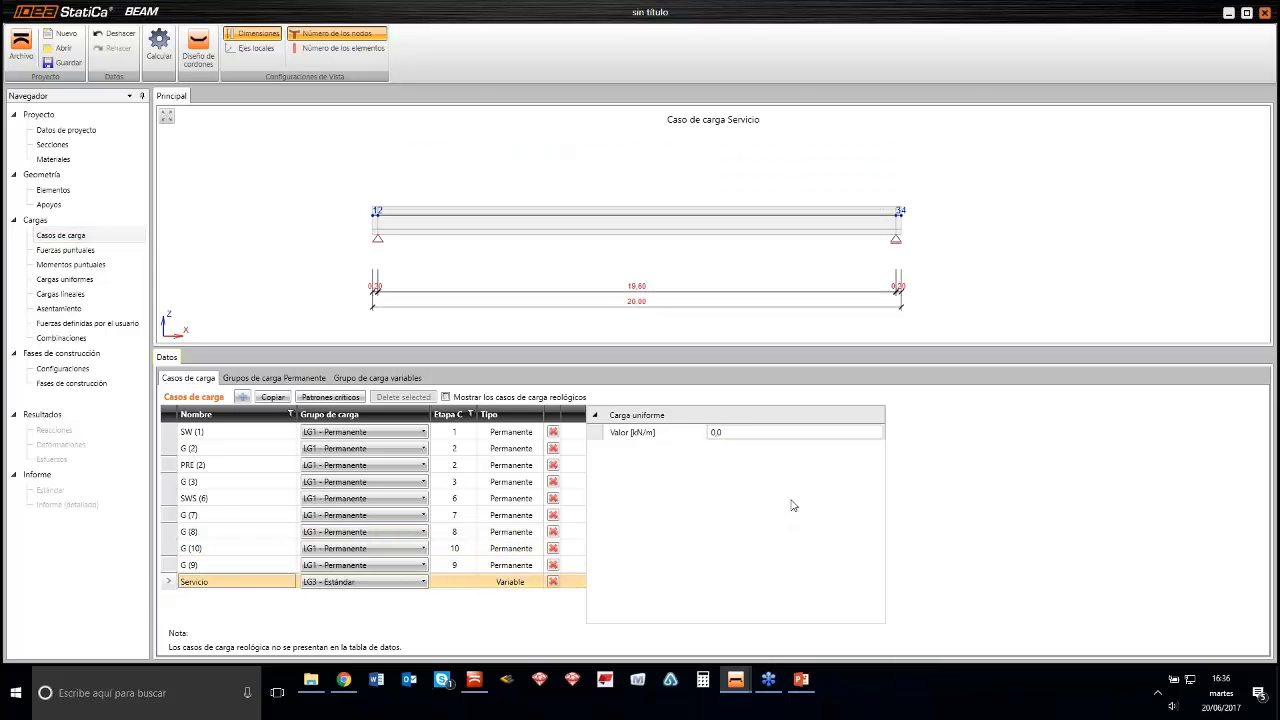
click(737, 433)
text(-12,5)
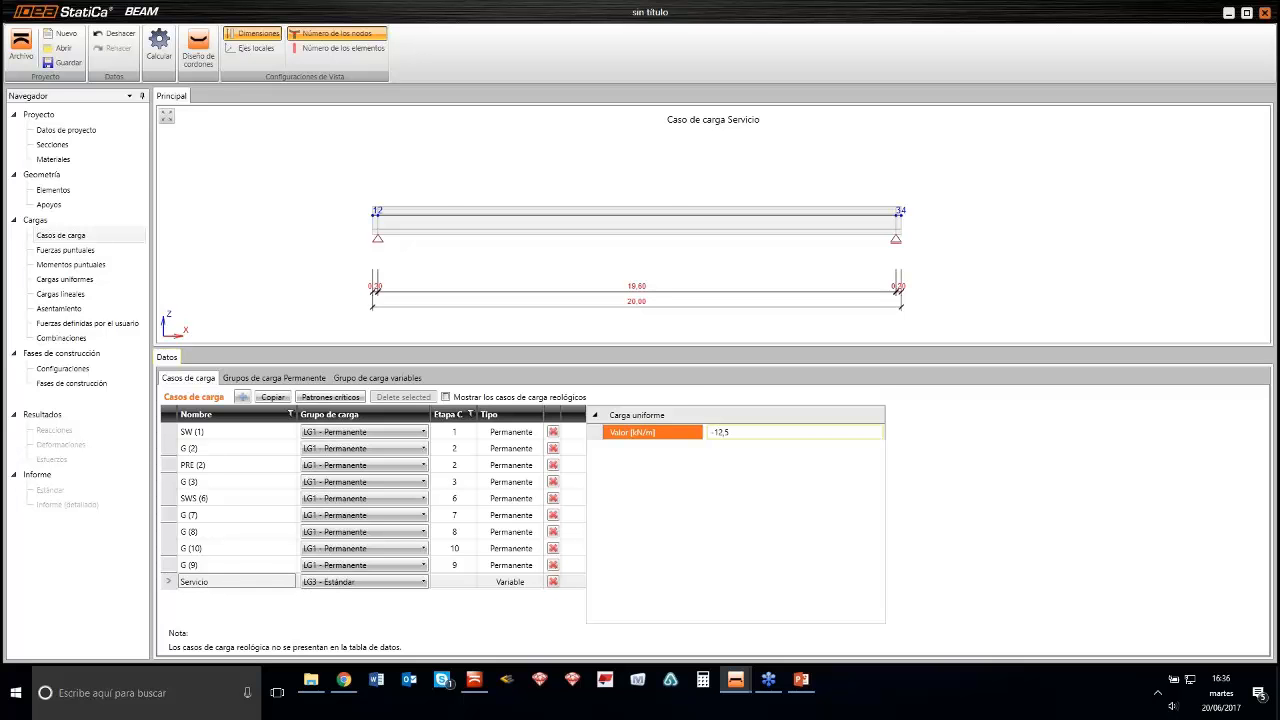
key(Return)
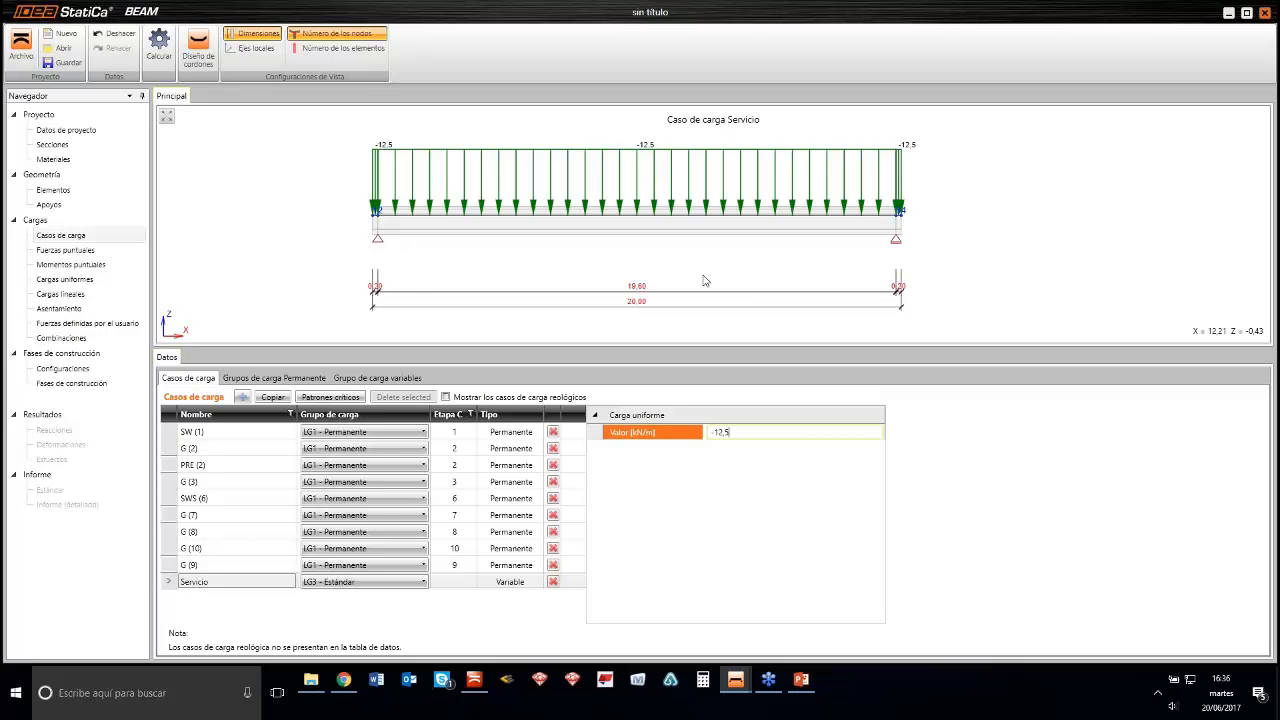
scroll(555, 328, down, 2)
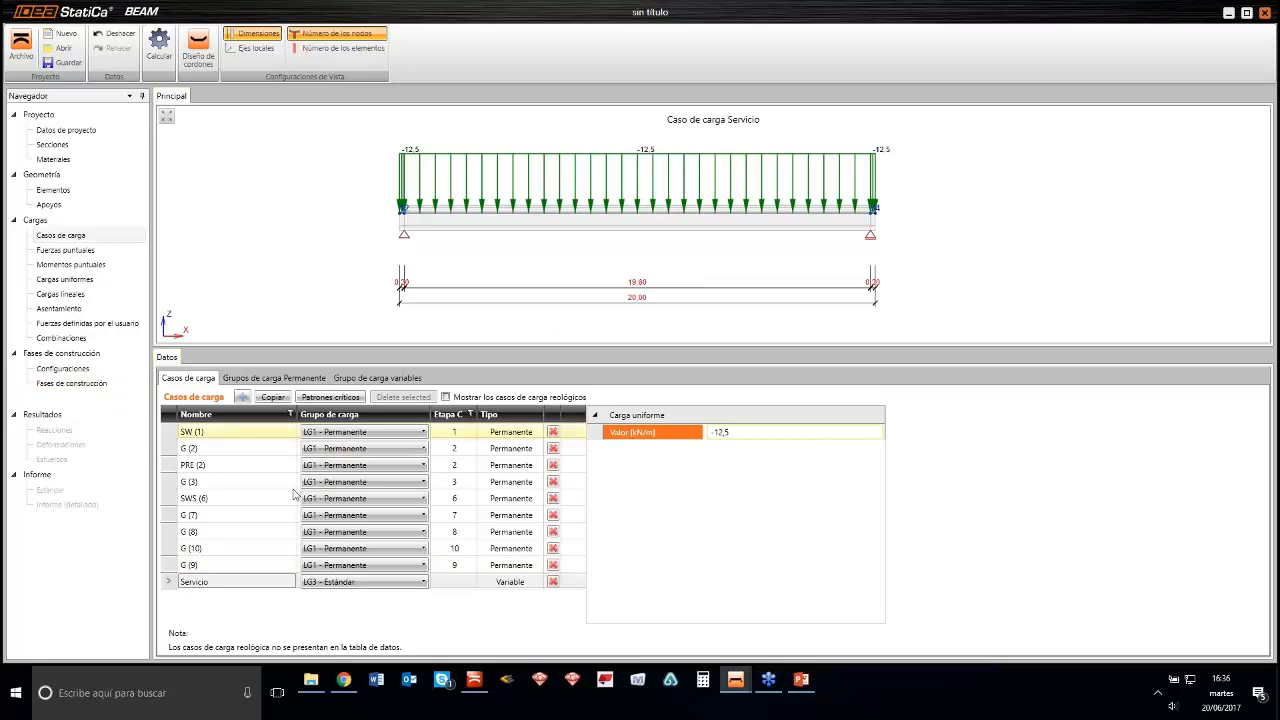
Check the load cases and combinations of the construction stage Fase de servicio and return to the load case list
click(75, 386)
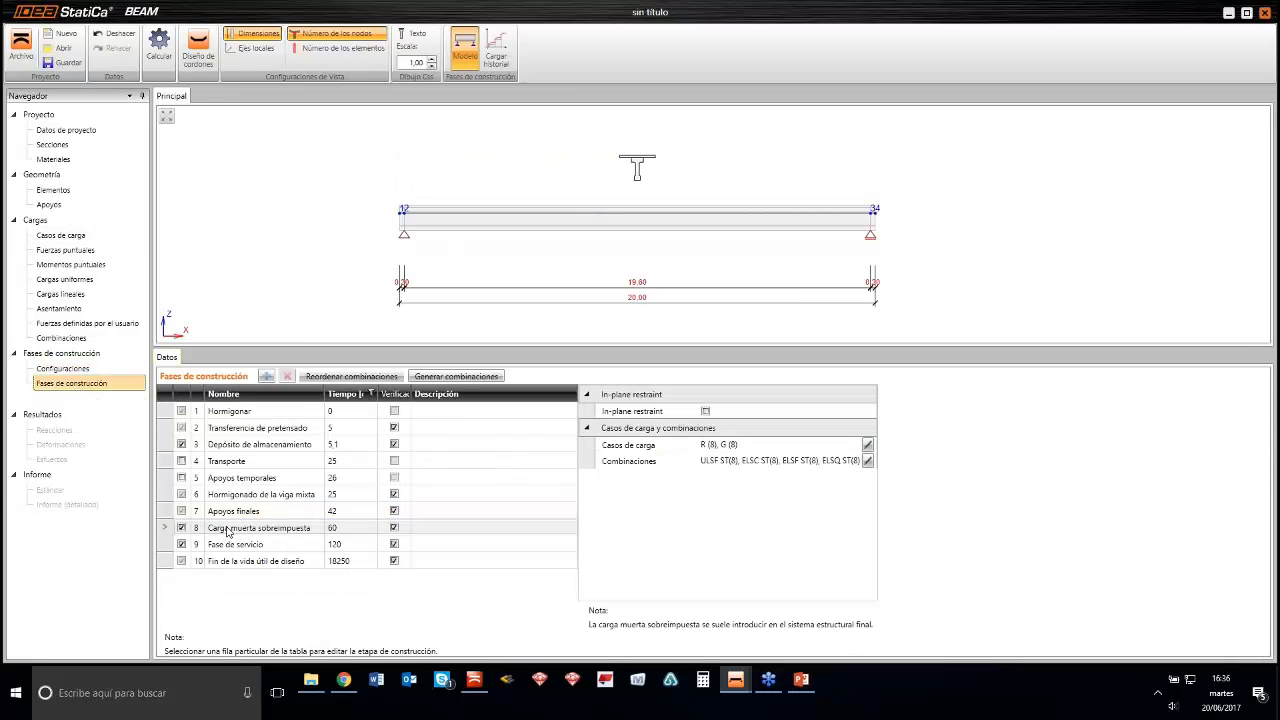
click(188, 544)
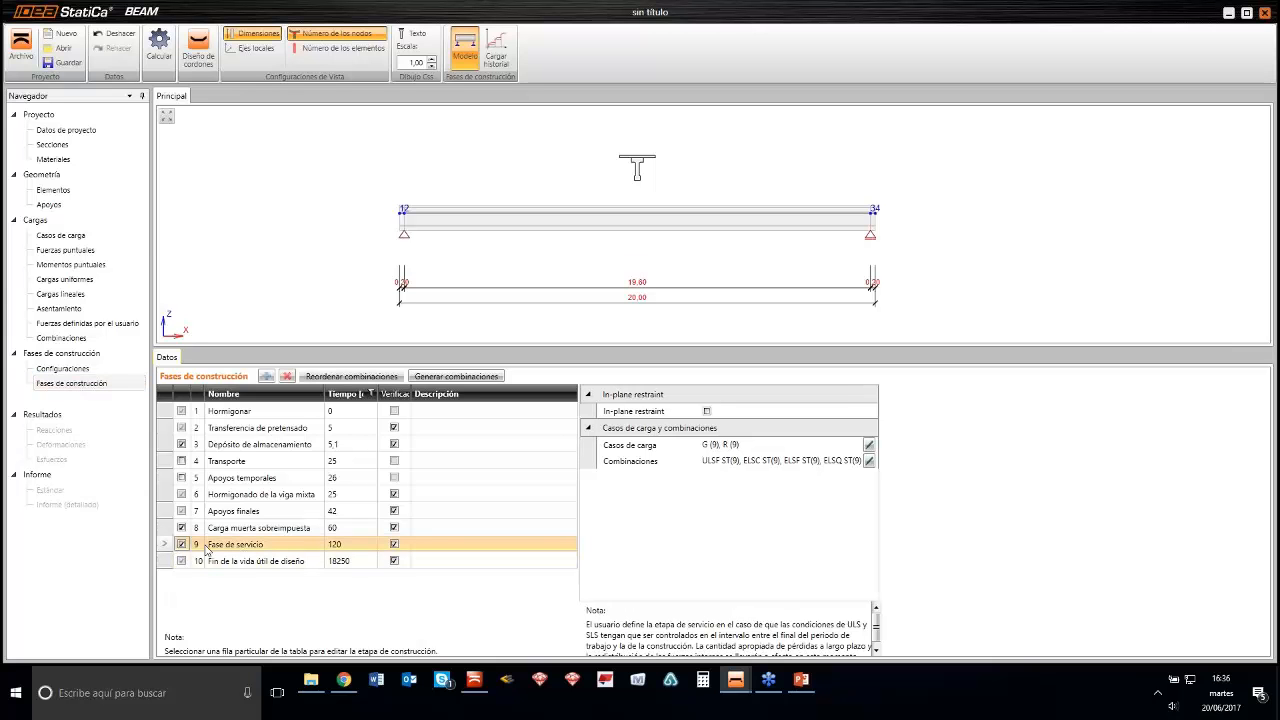
click(92, 238)
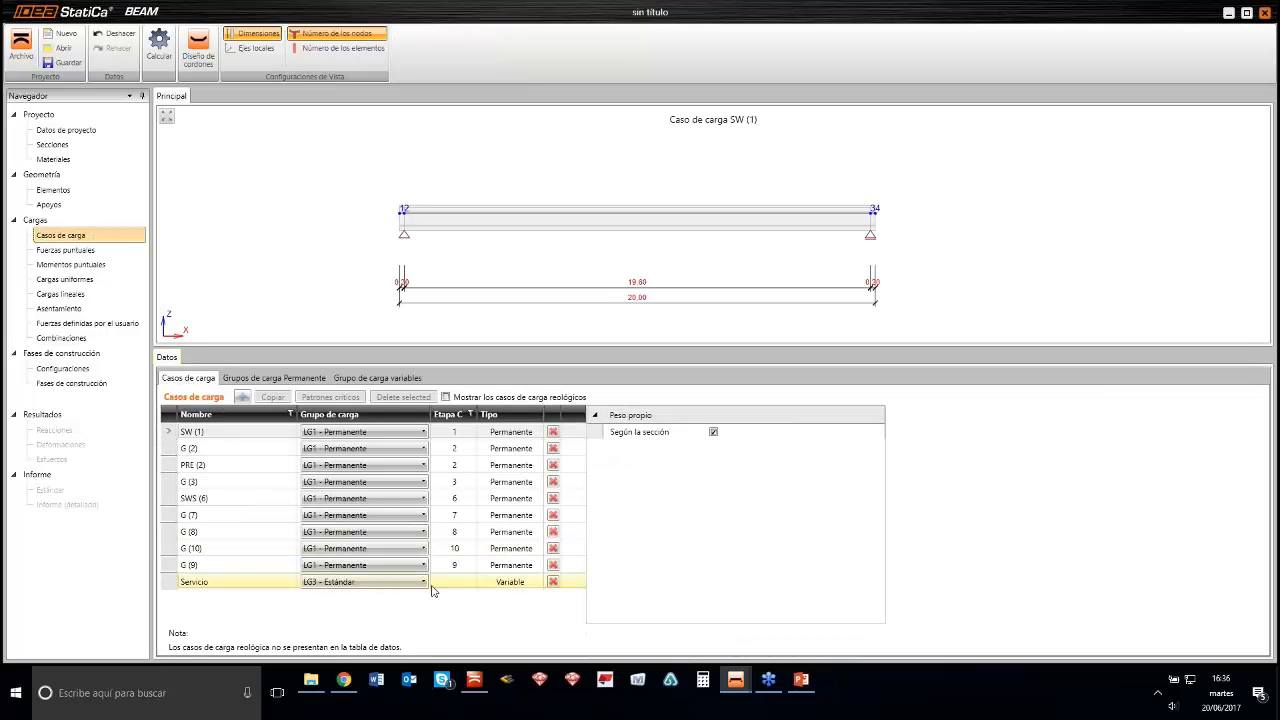
Add a point force to load case G (8) and display the element numbers on the beam drawing
click(85, 252)
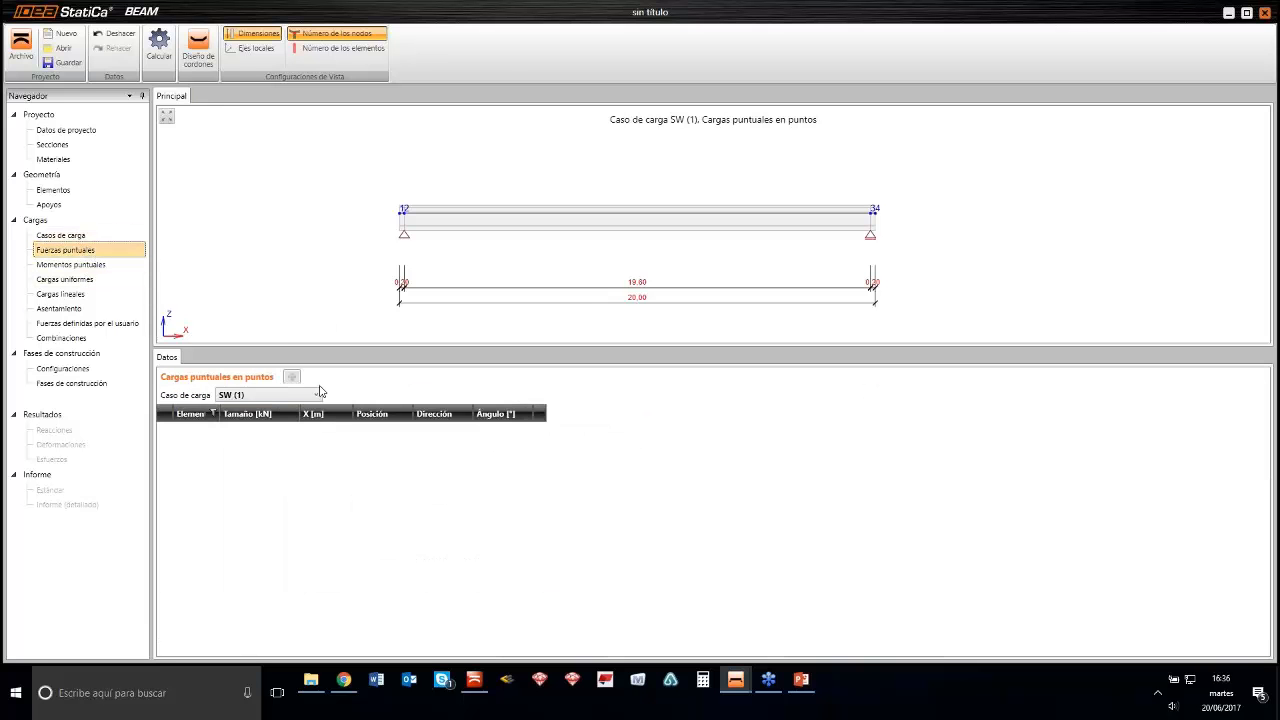
click(318, 394)
click(243, 486)
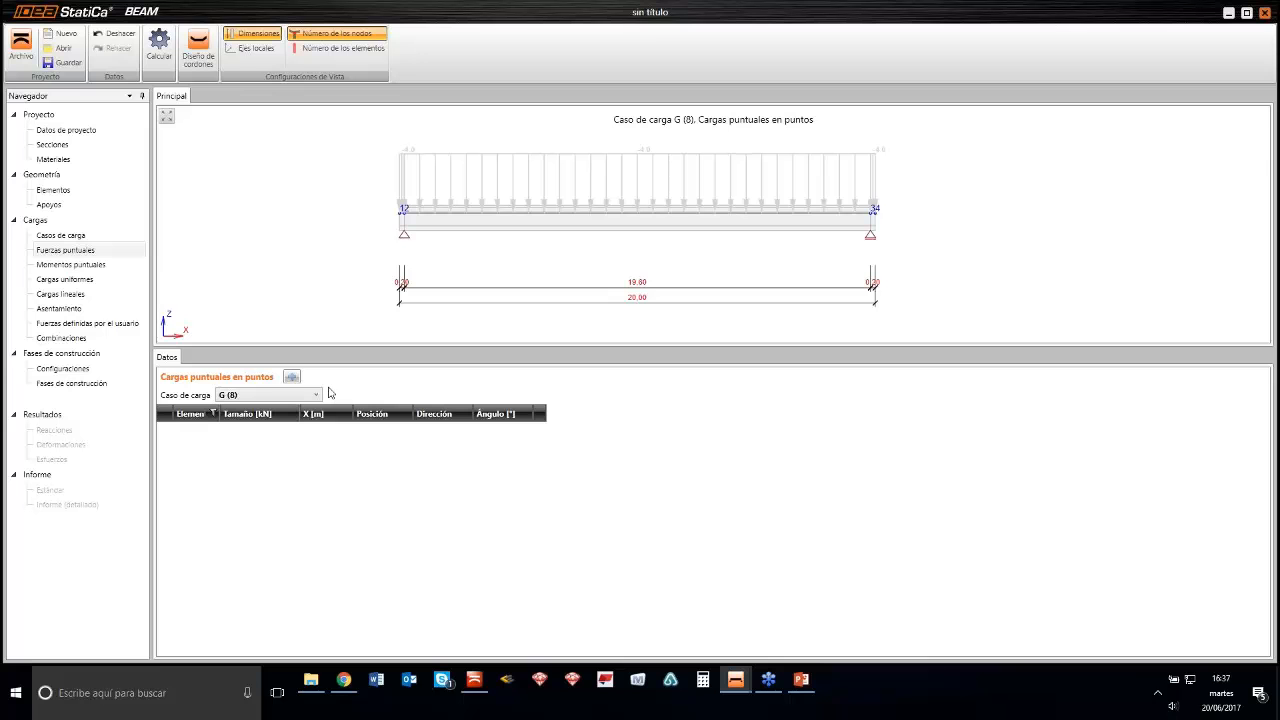
click(295, 378)
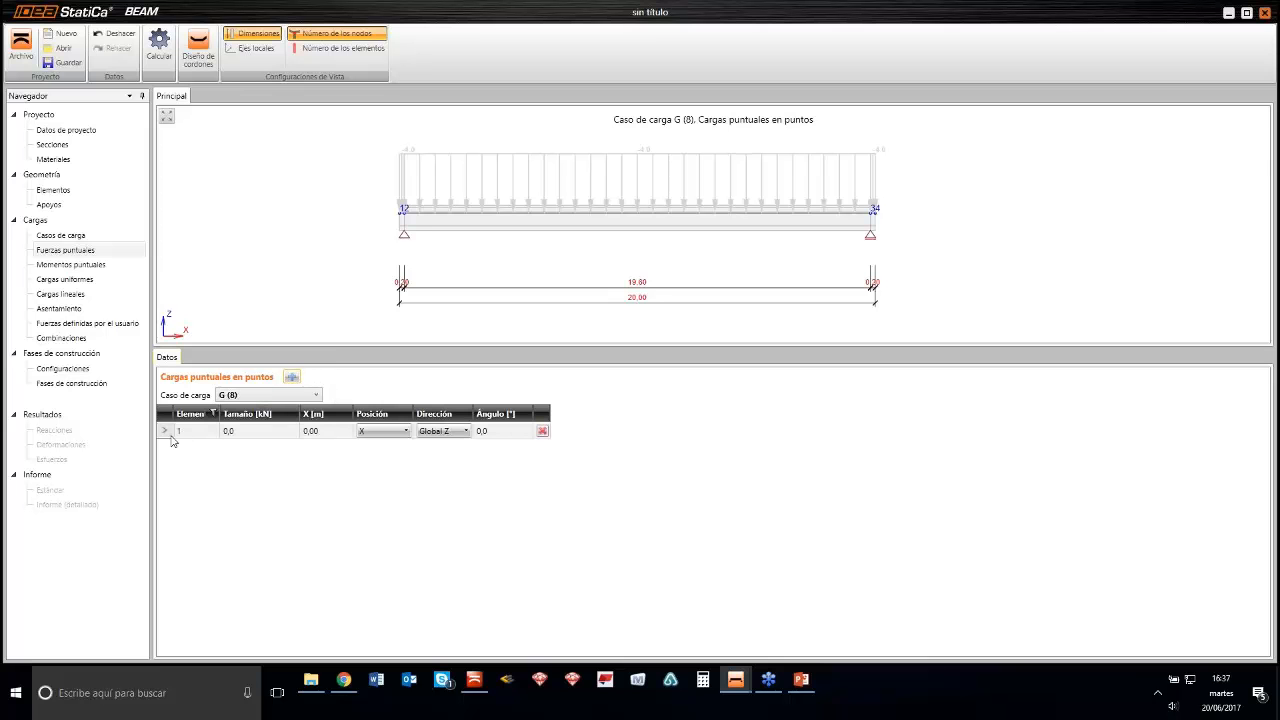
click(340, 48)
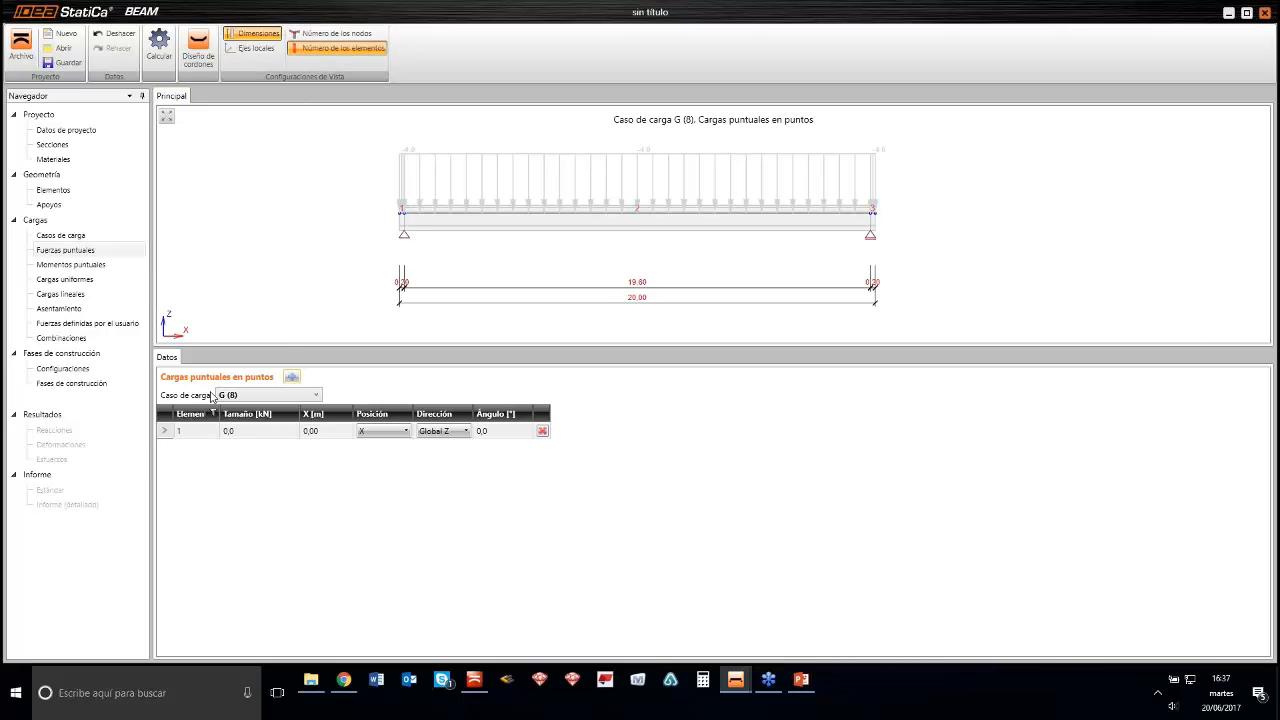
Assign the point force to element 2 with a size of -15 kN and position P 1/2
click(181, 431)
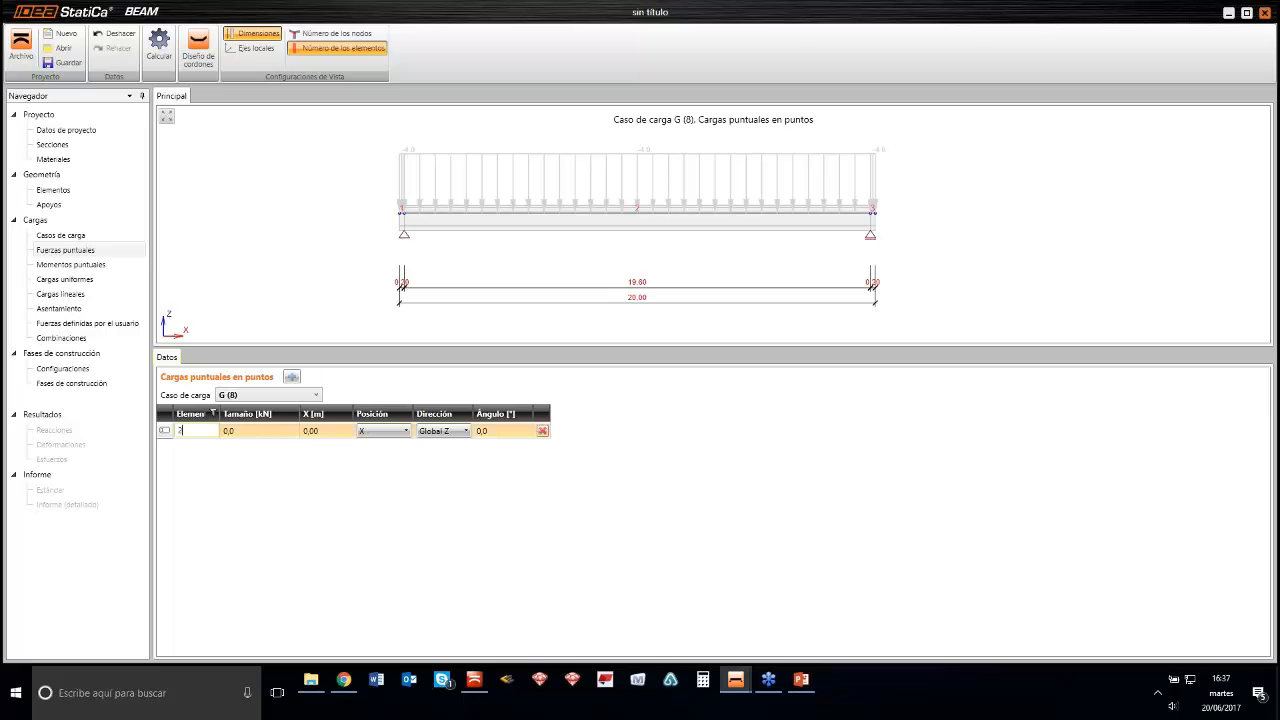
click(268, 432)
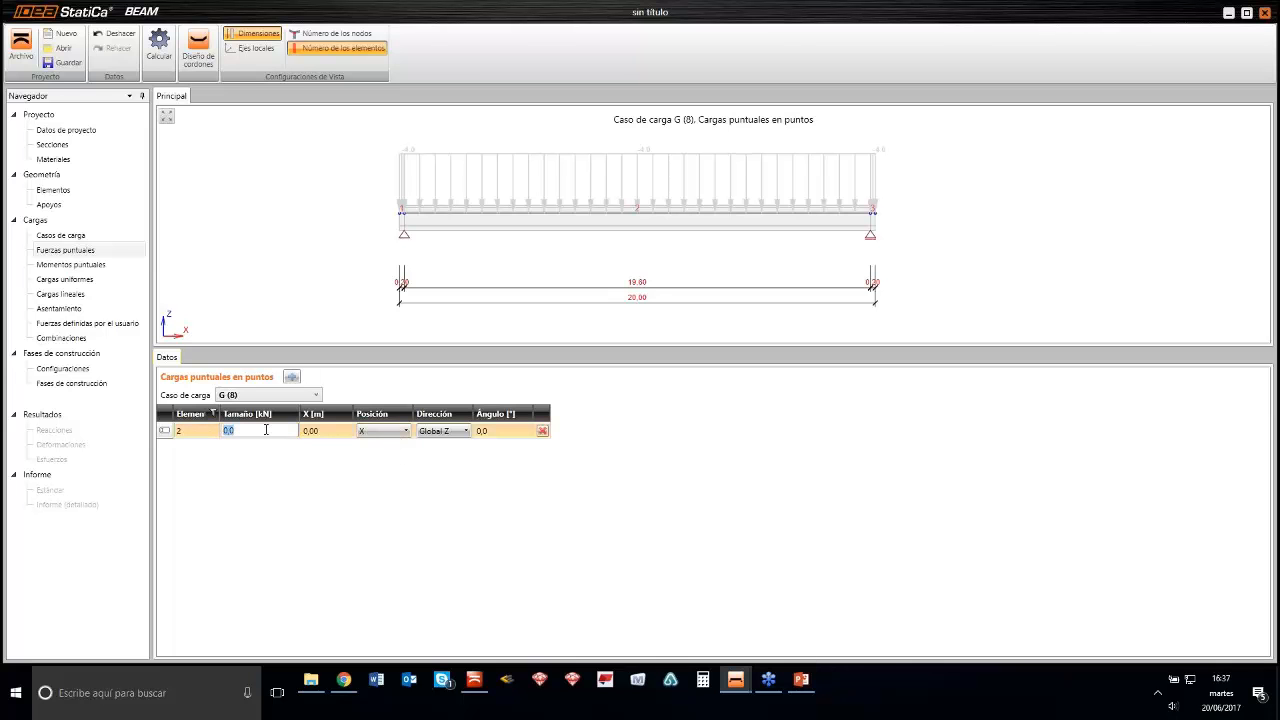
key(BackSpace)
click(389, 436)
click(389, 433)
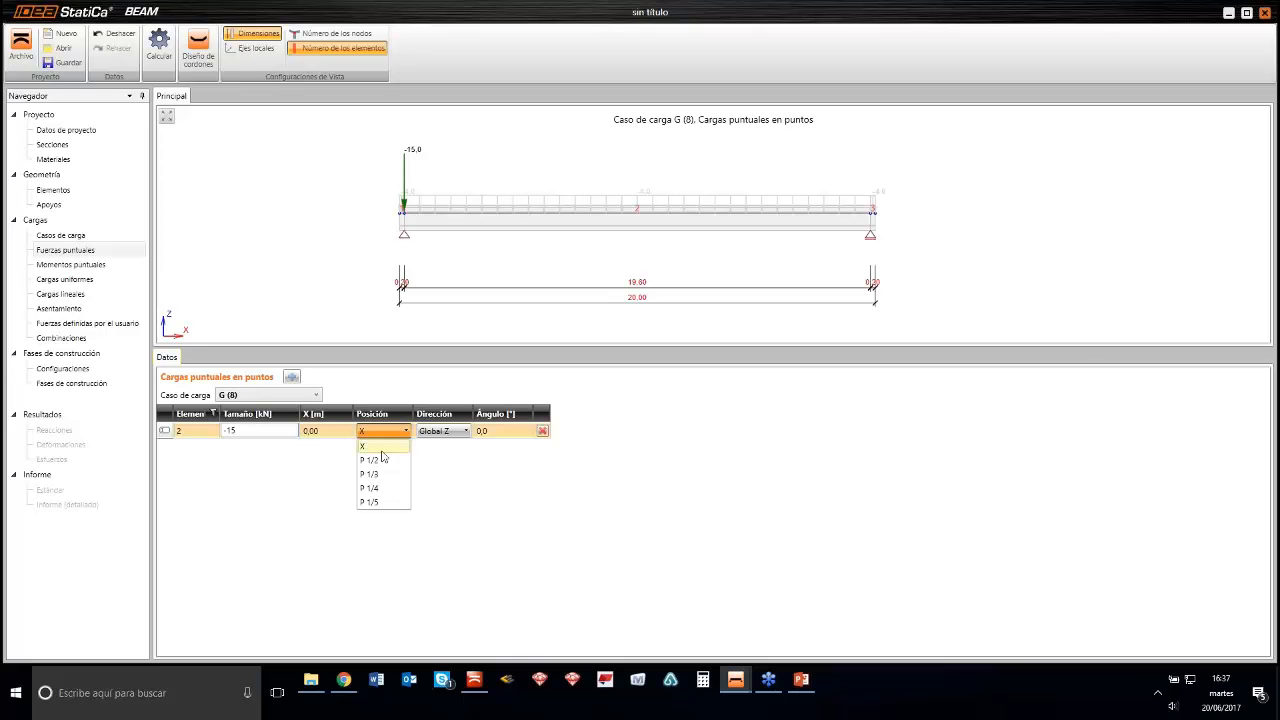
click(380, 462)
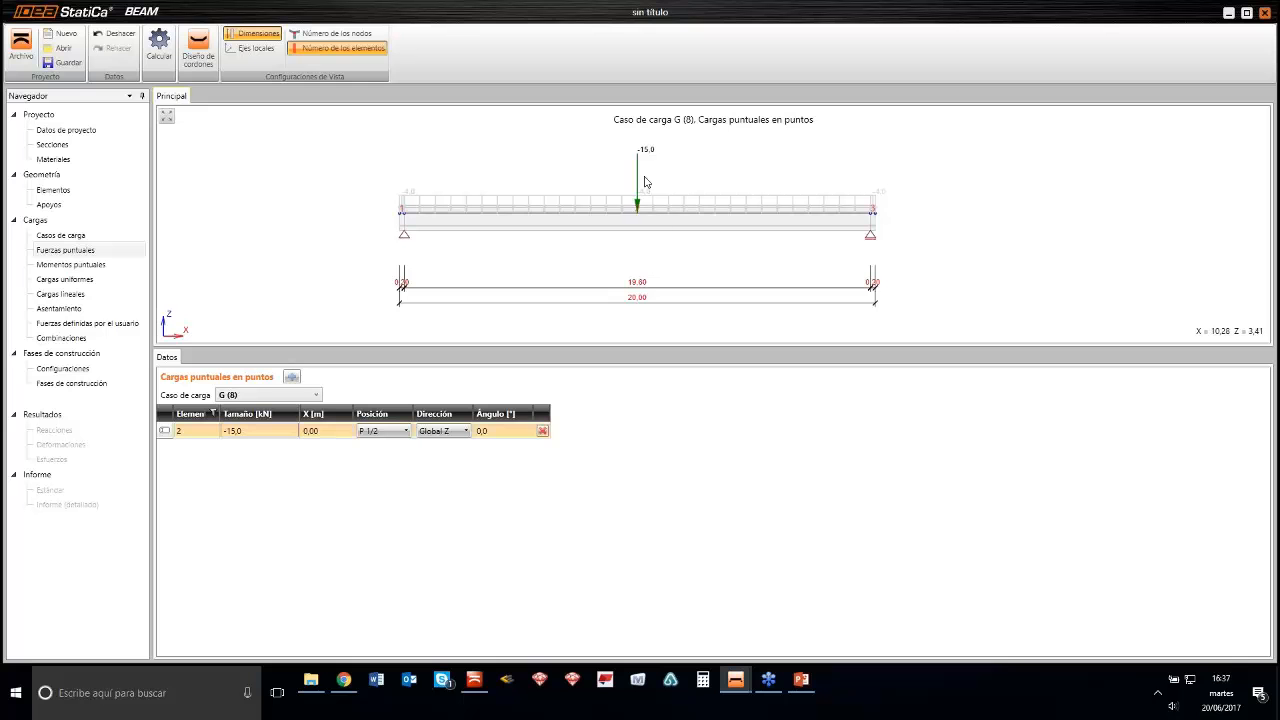
Try positions P 1/3 and X for the point force of G (8), and return it to P 1/2
click(382, 440)
click(384, 440)
click(380, 474)
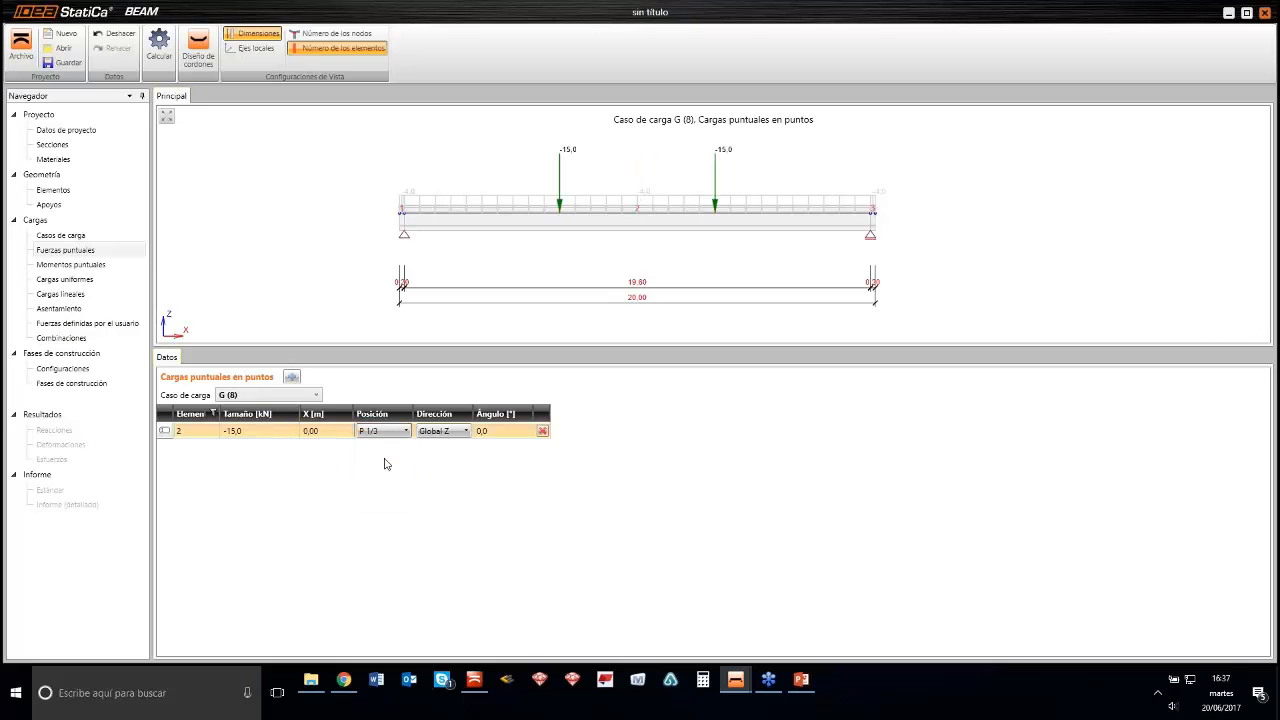
click(408, 431)
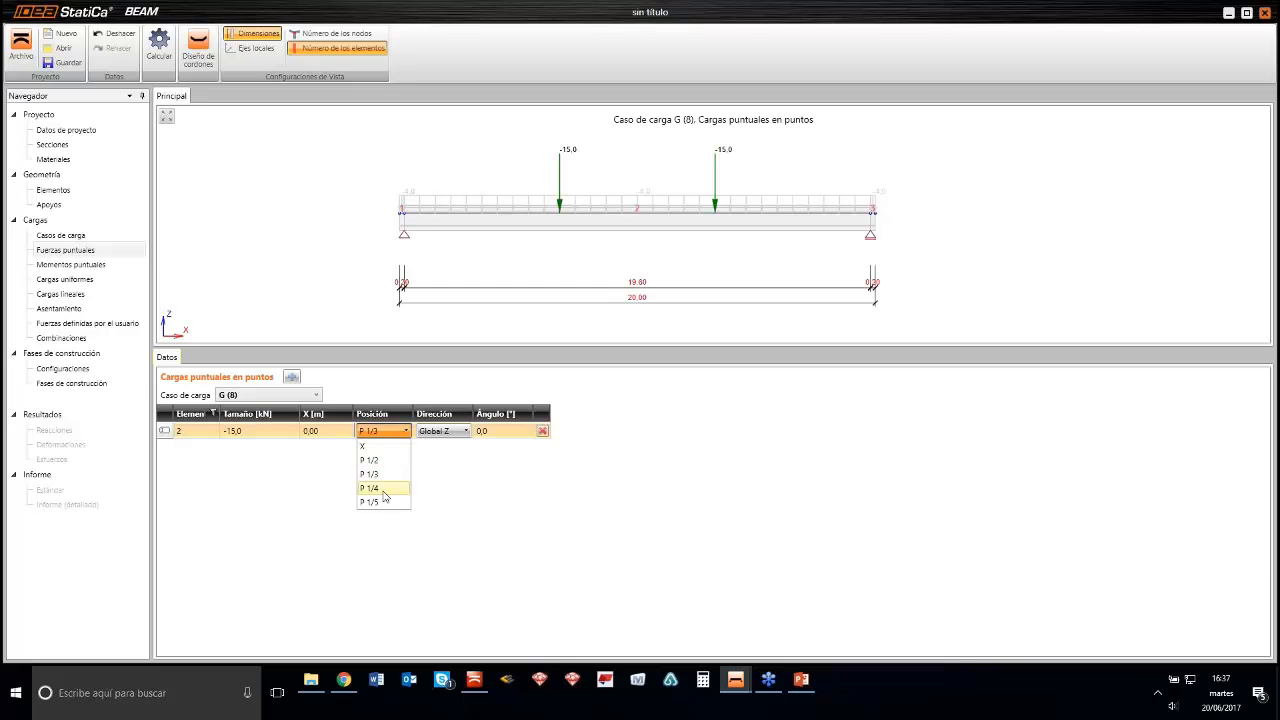
click(378, 446)
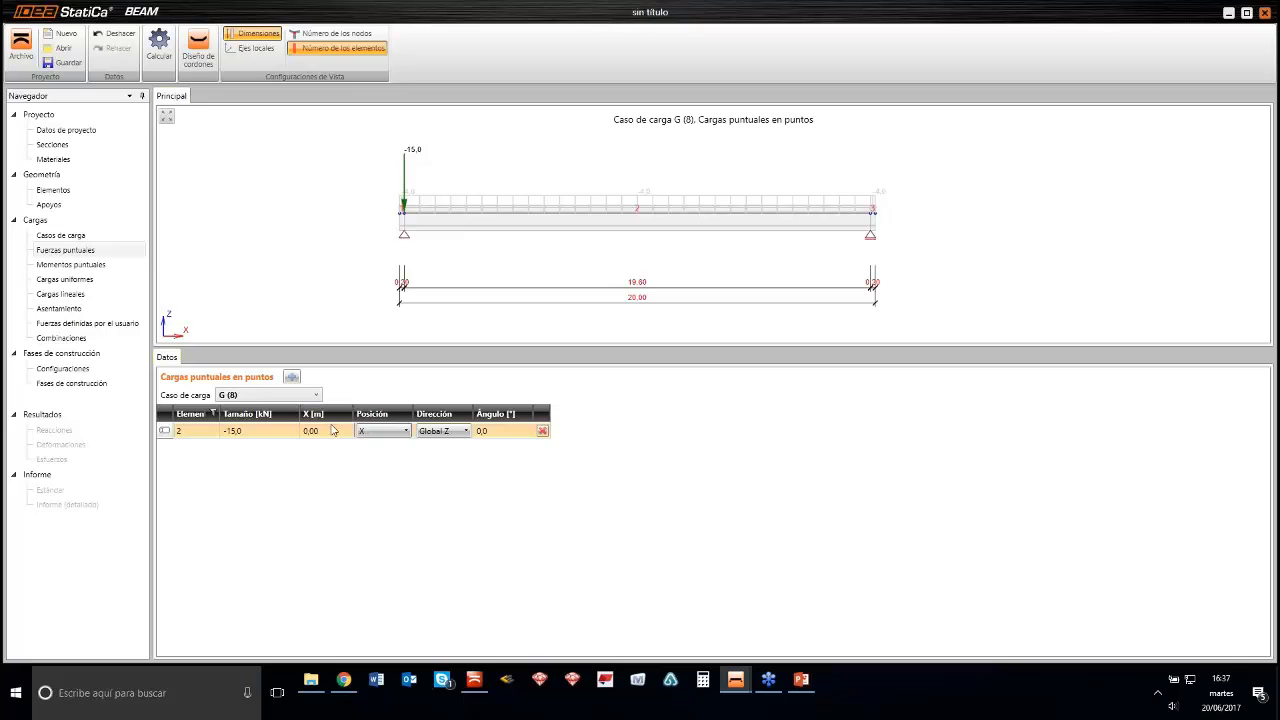
click(400, 431)
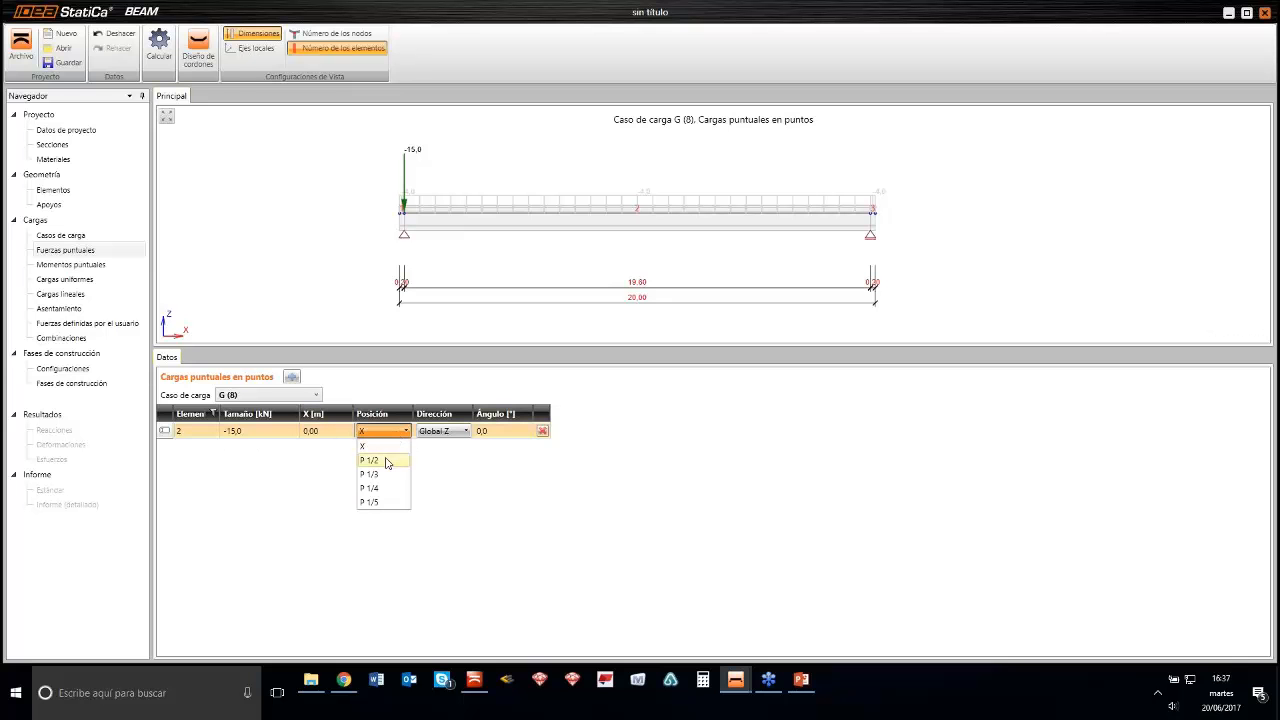
click(388, 462)
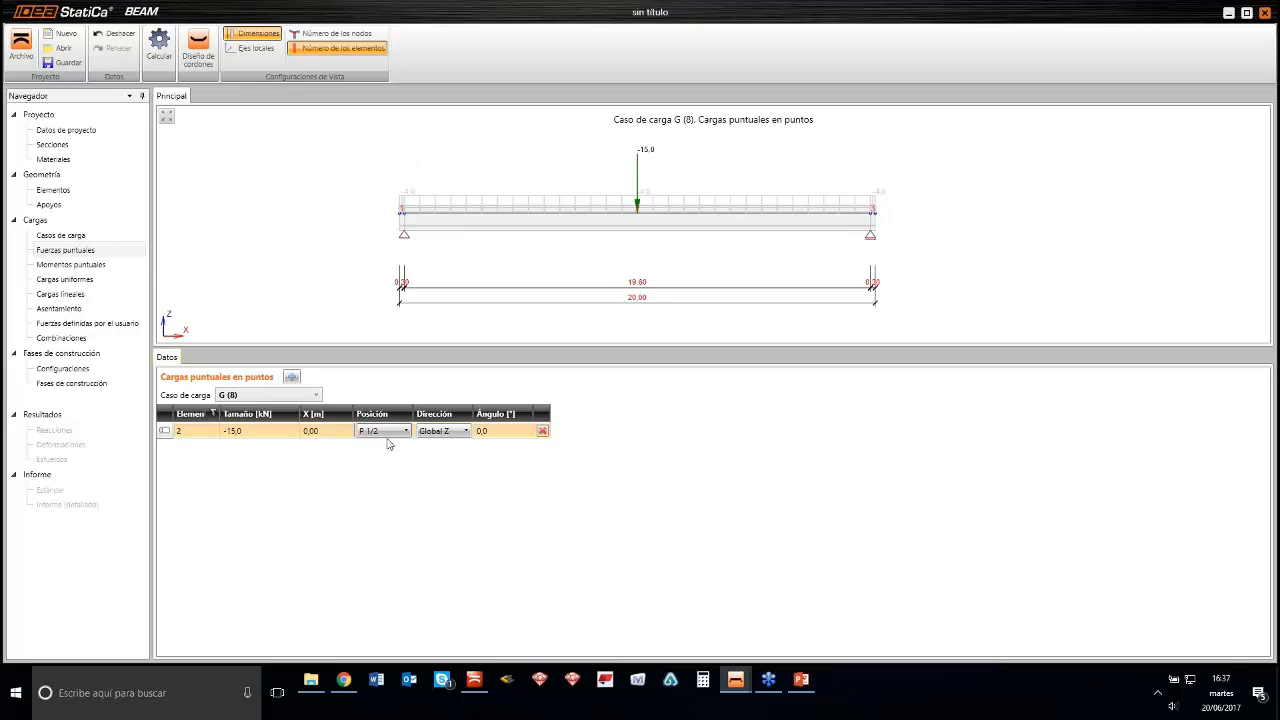
Add a line load to the load case Servicio
click(88, 308)
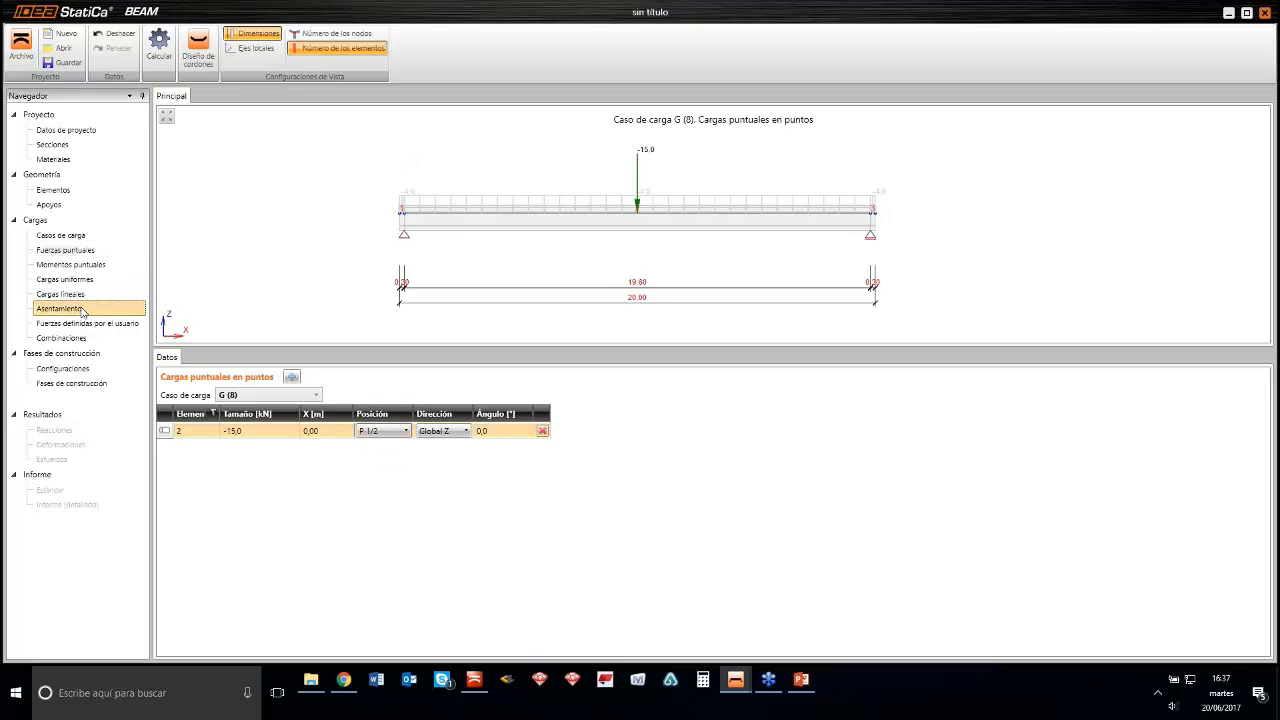
click(79, 295)
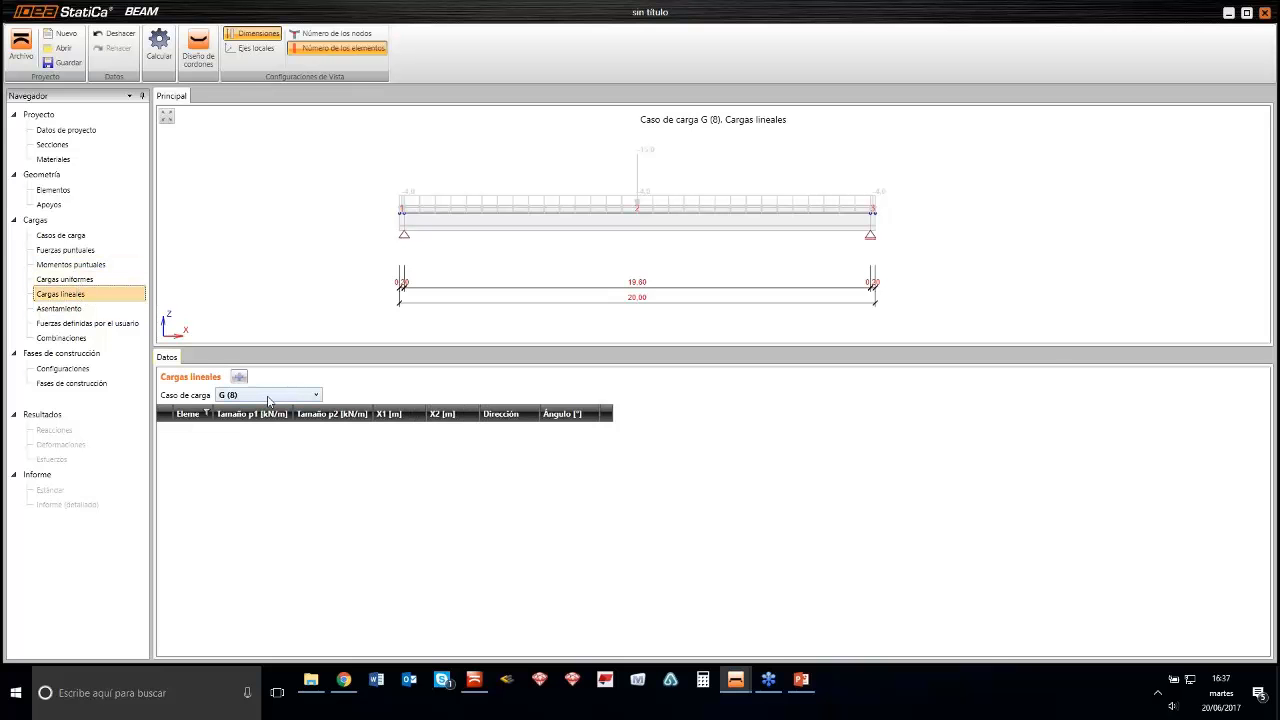
click(304, 397)
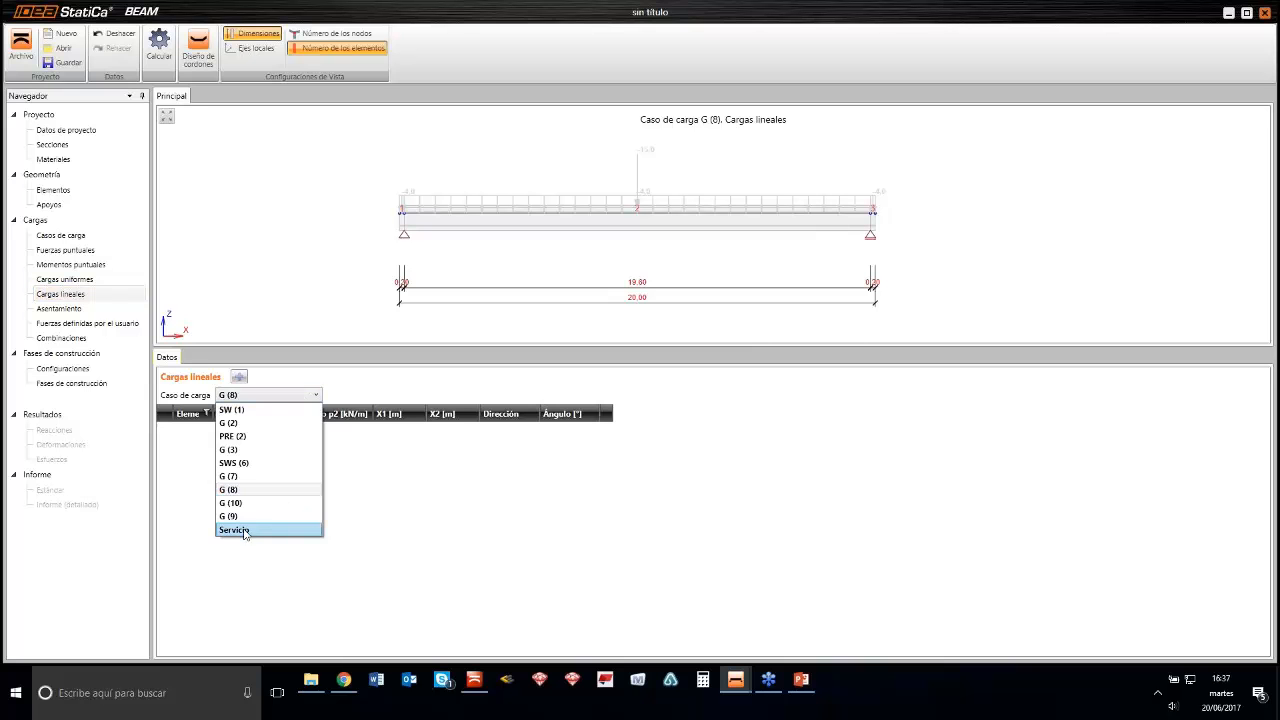
click(246, 531)
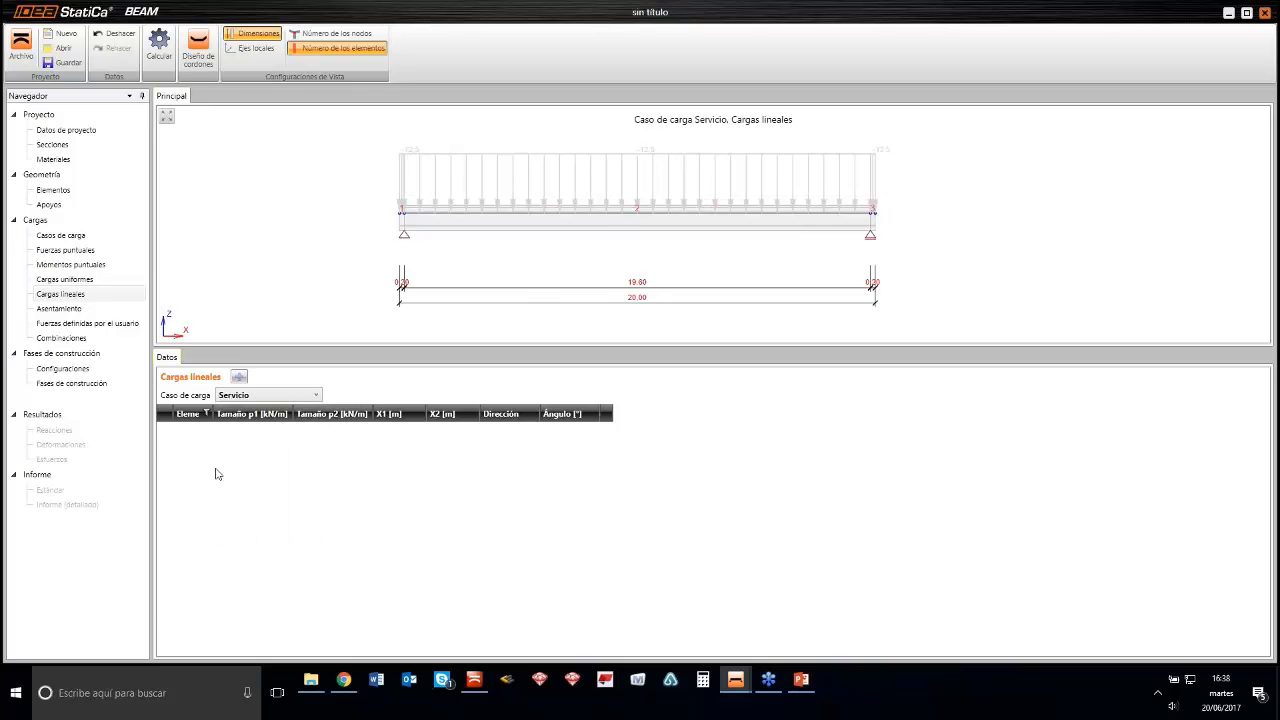
click(239, 378)
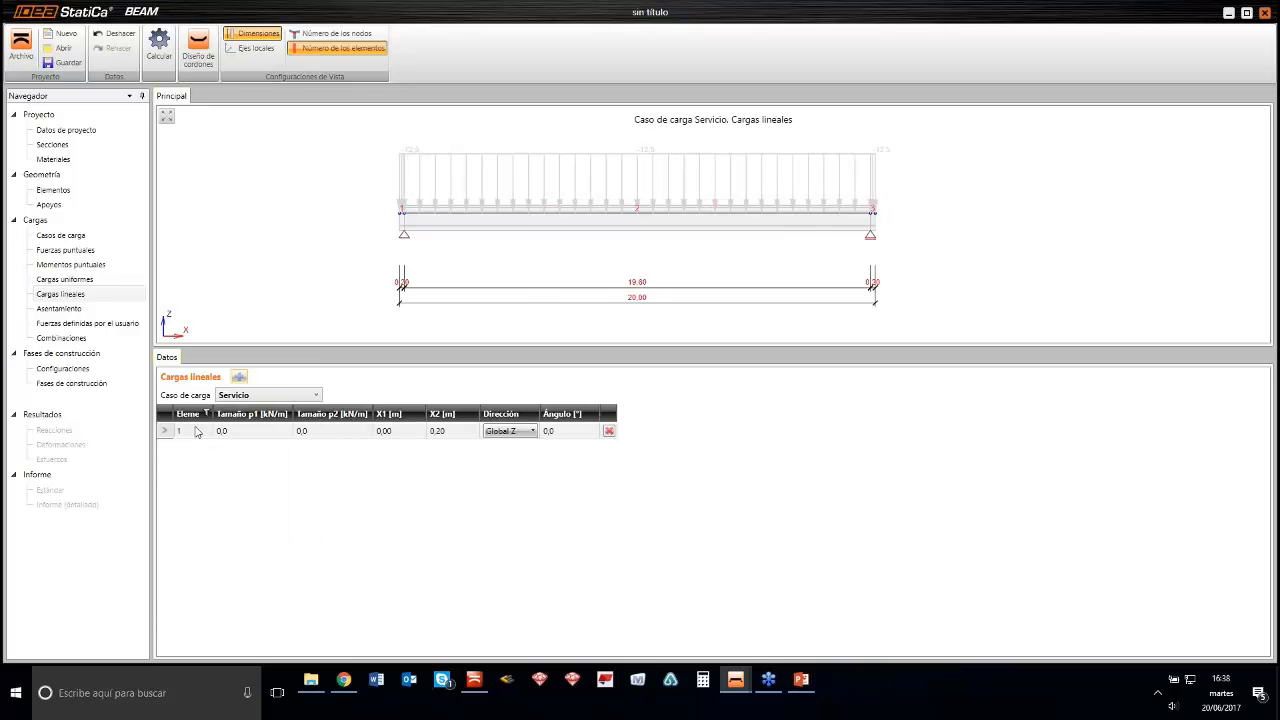
Assign the line load to element 2 and set both its p1 and p2 sizes to -7 kN/m
click(258, 432)
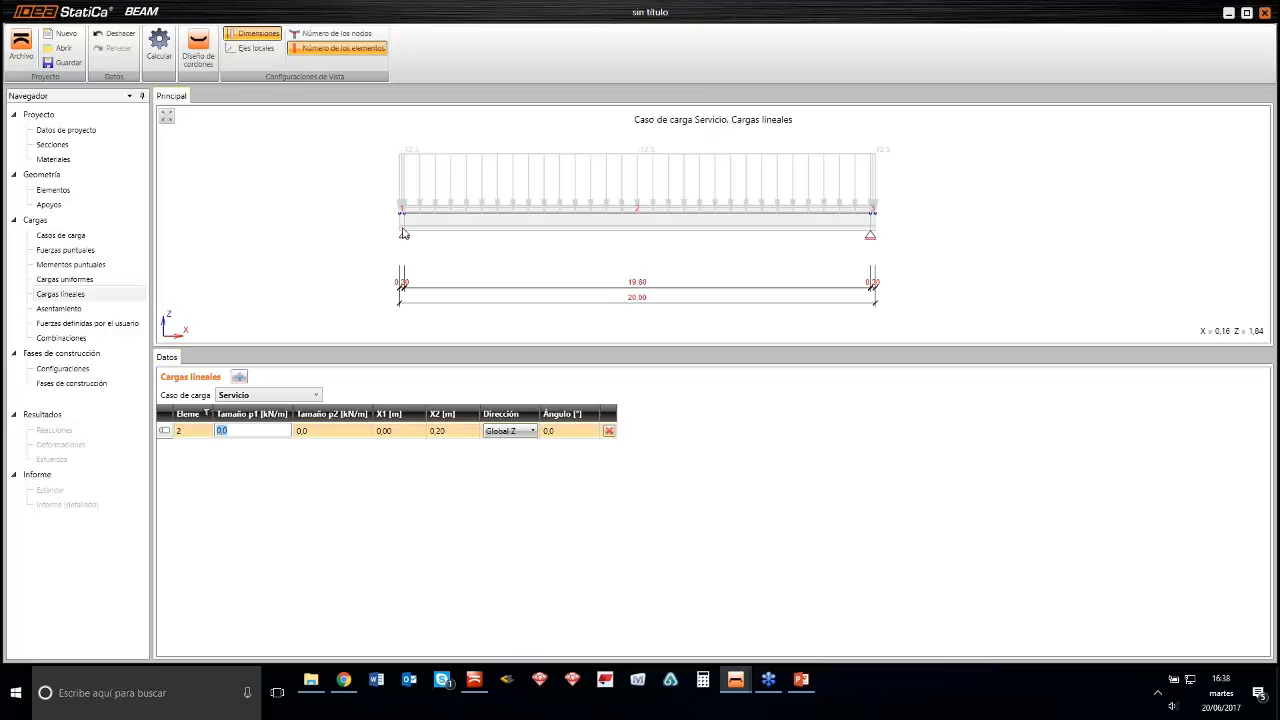
key(BackSpace)
text(-7)
key(Return)
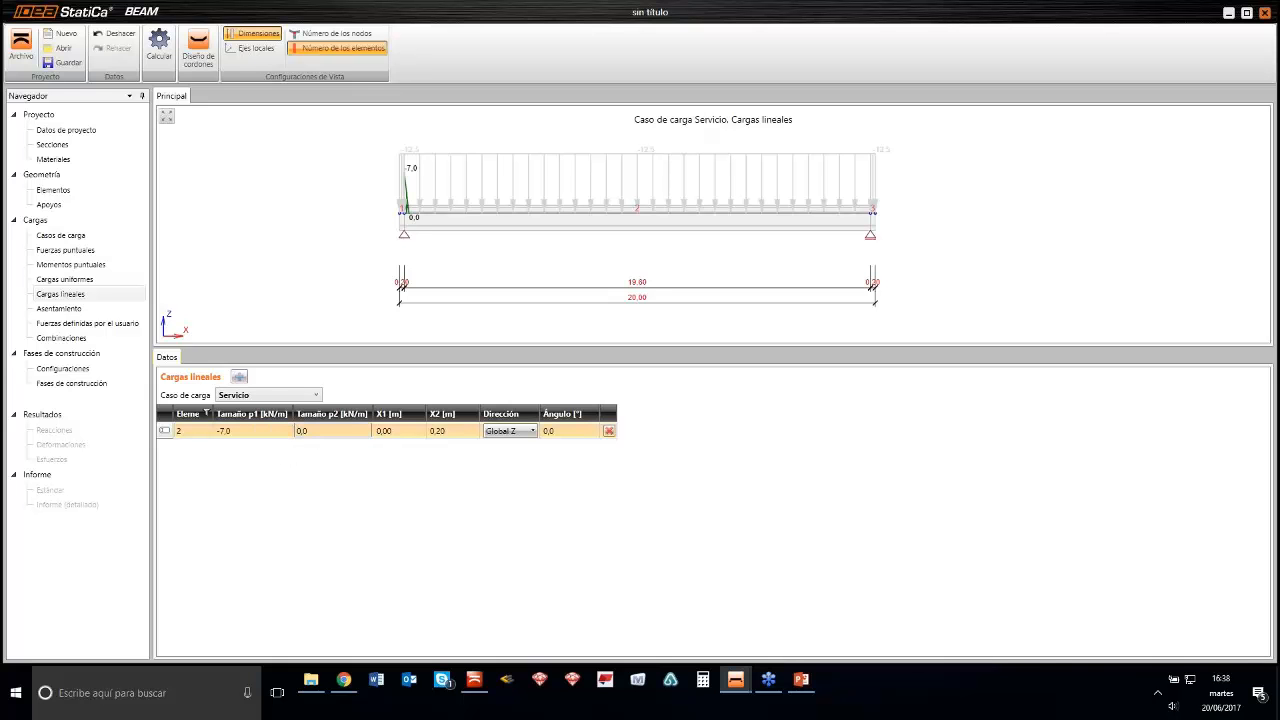
text(-)
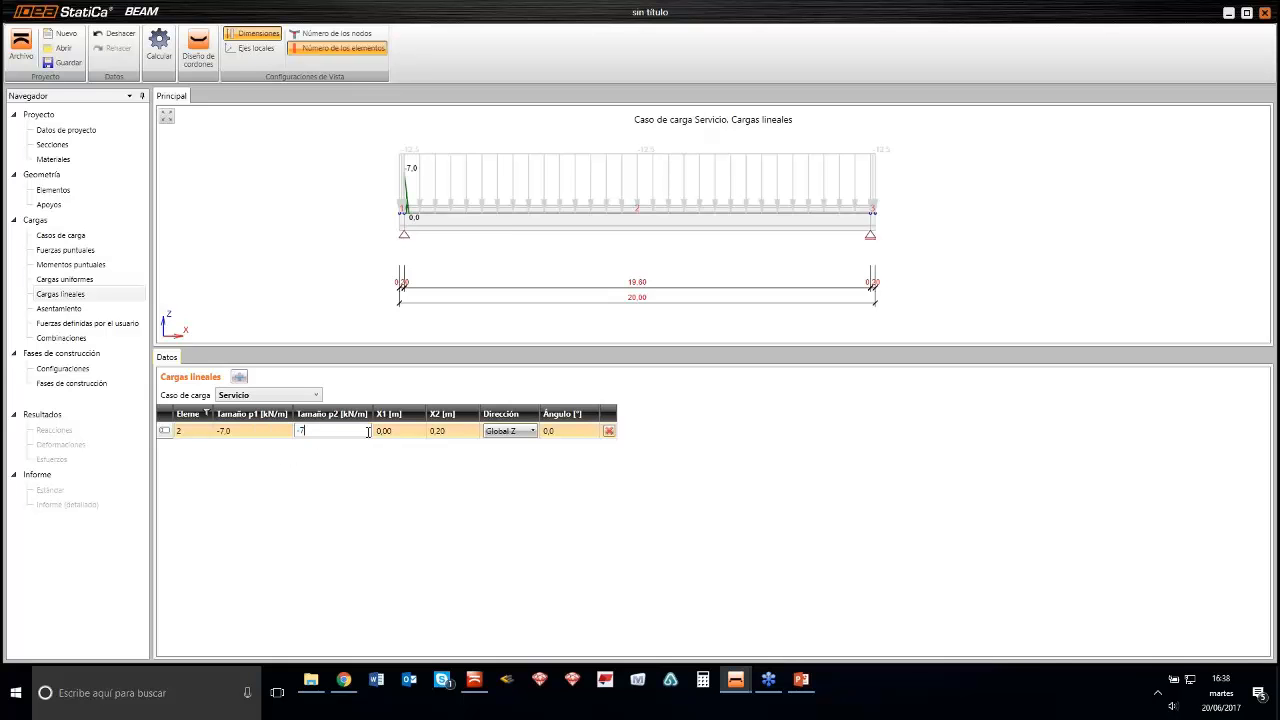
text(7)
key(Return)
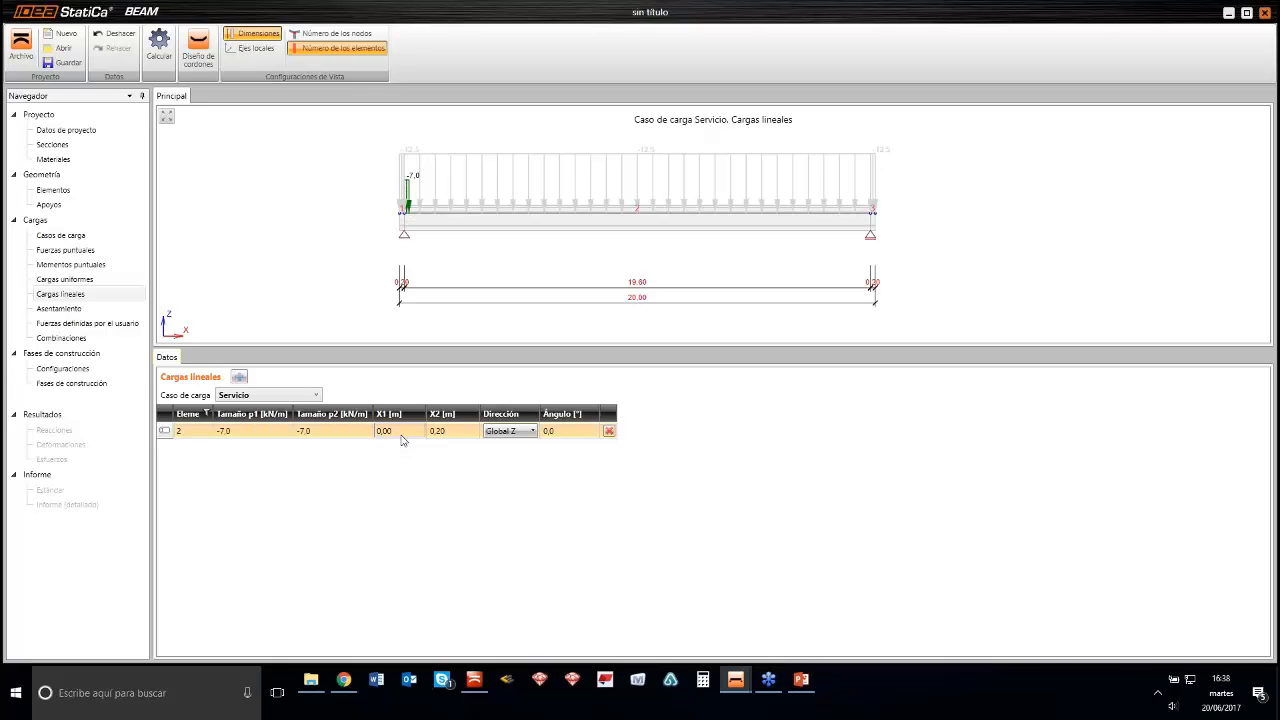
Set the line load's end position X2 to 19,6 m and inspect the load along the beam
click(456, 430)
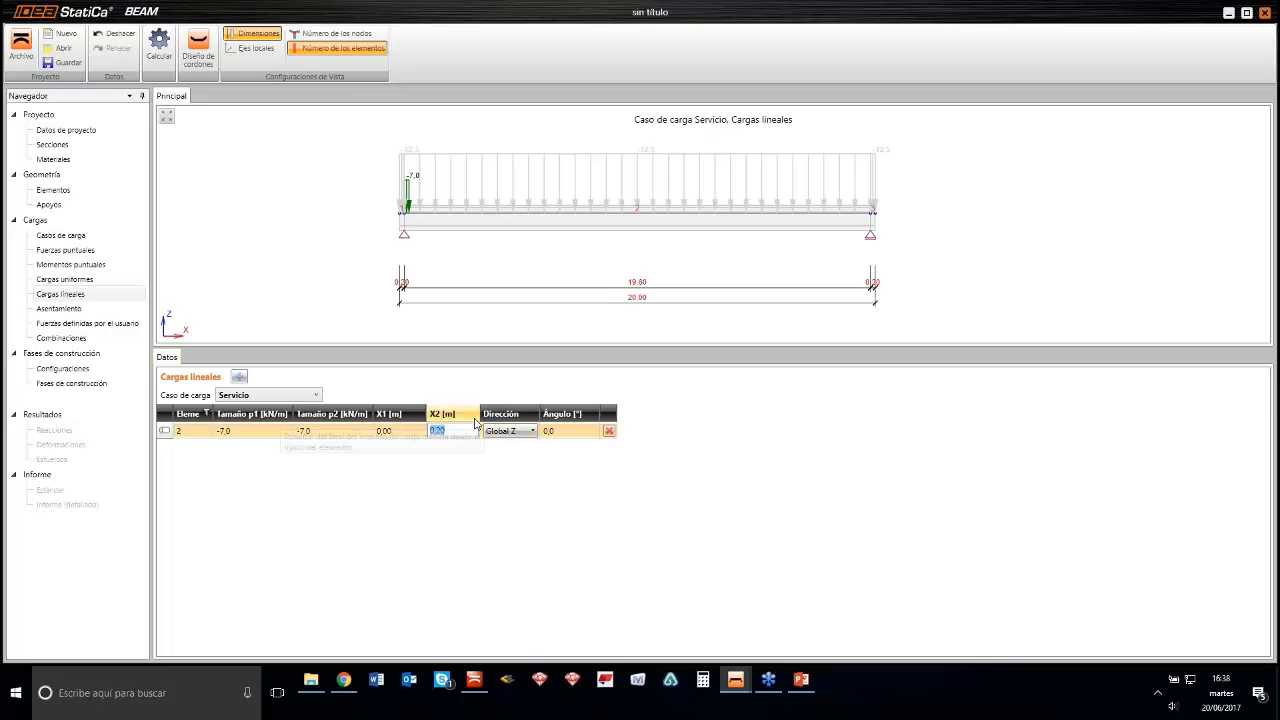
text(19)
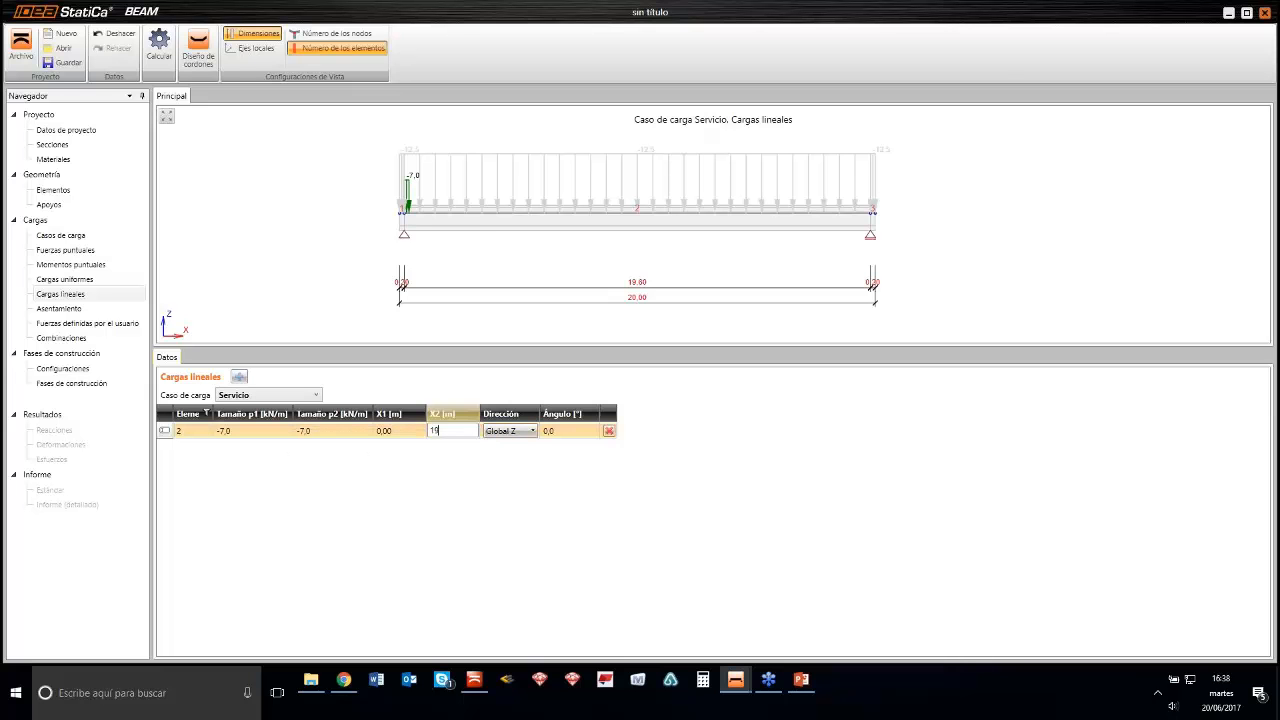
text(,6)
key(Return)
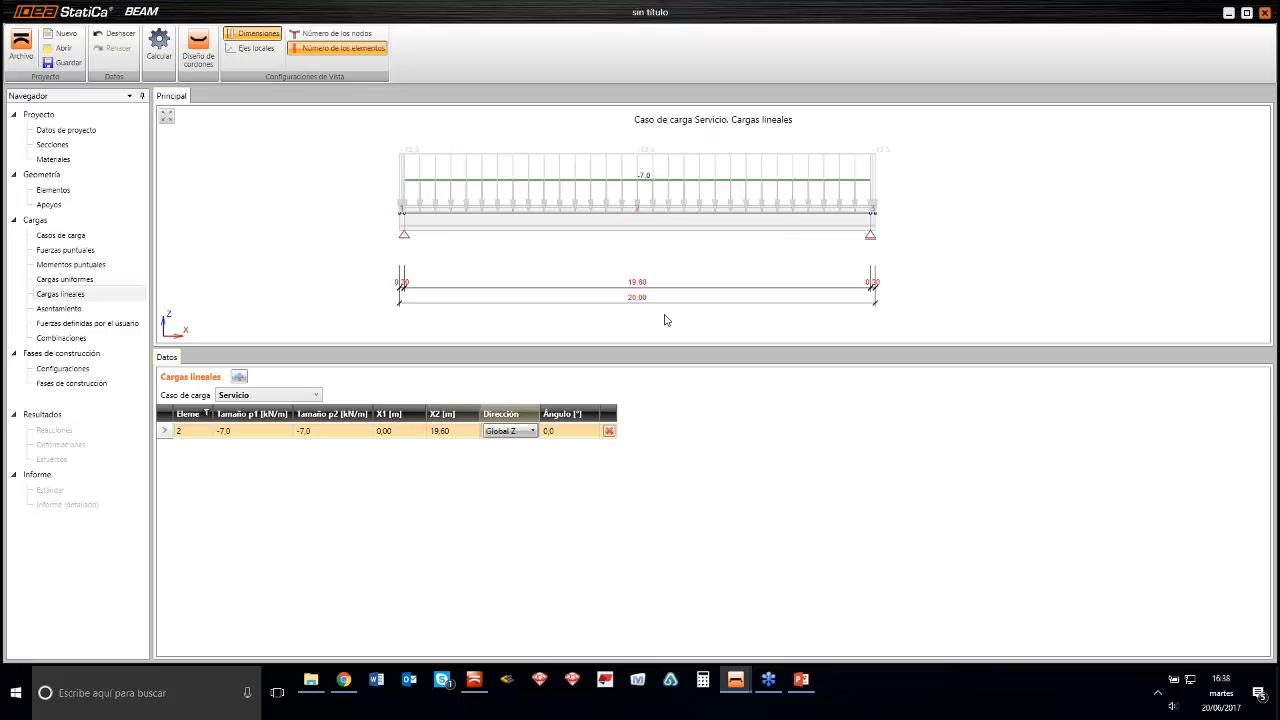
scroll(407, 202, up, 5)
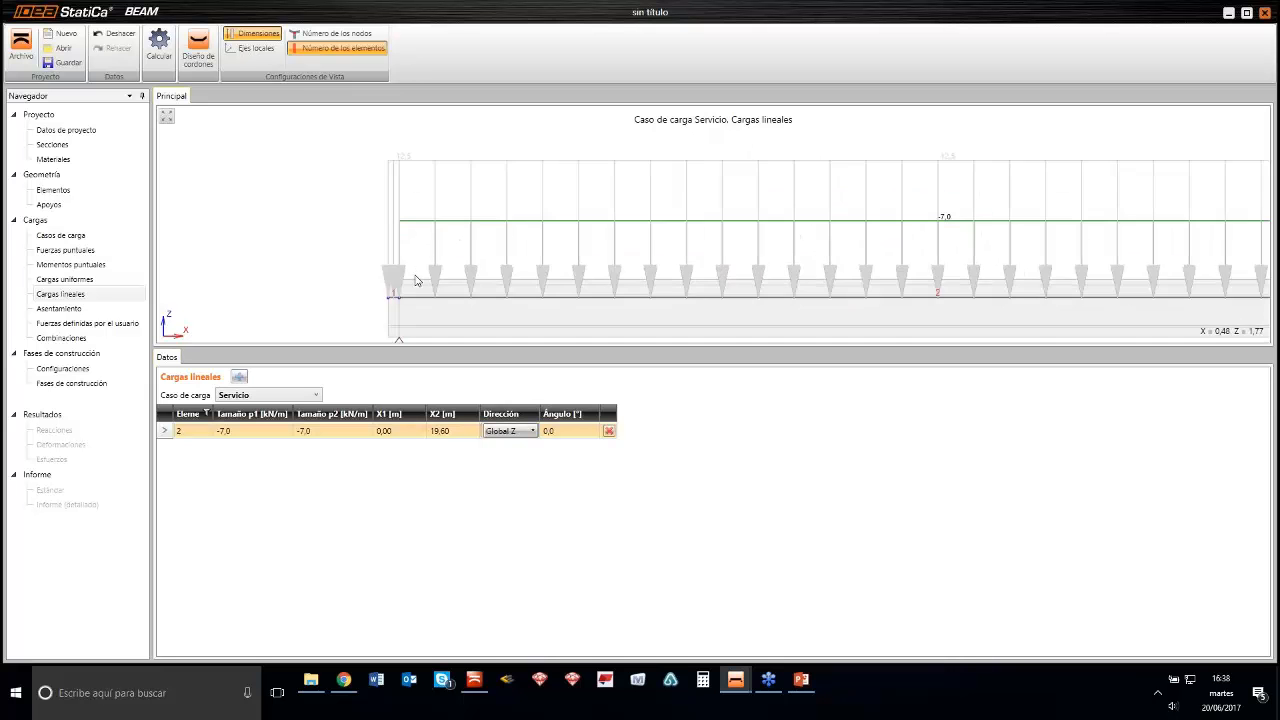
scroll(420, 278, down, 4)
scroll(845, 268, down, 2)
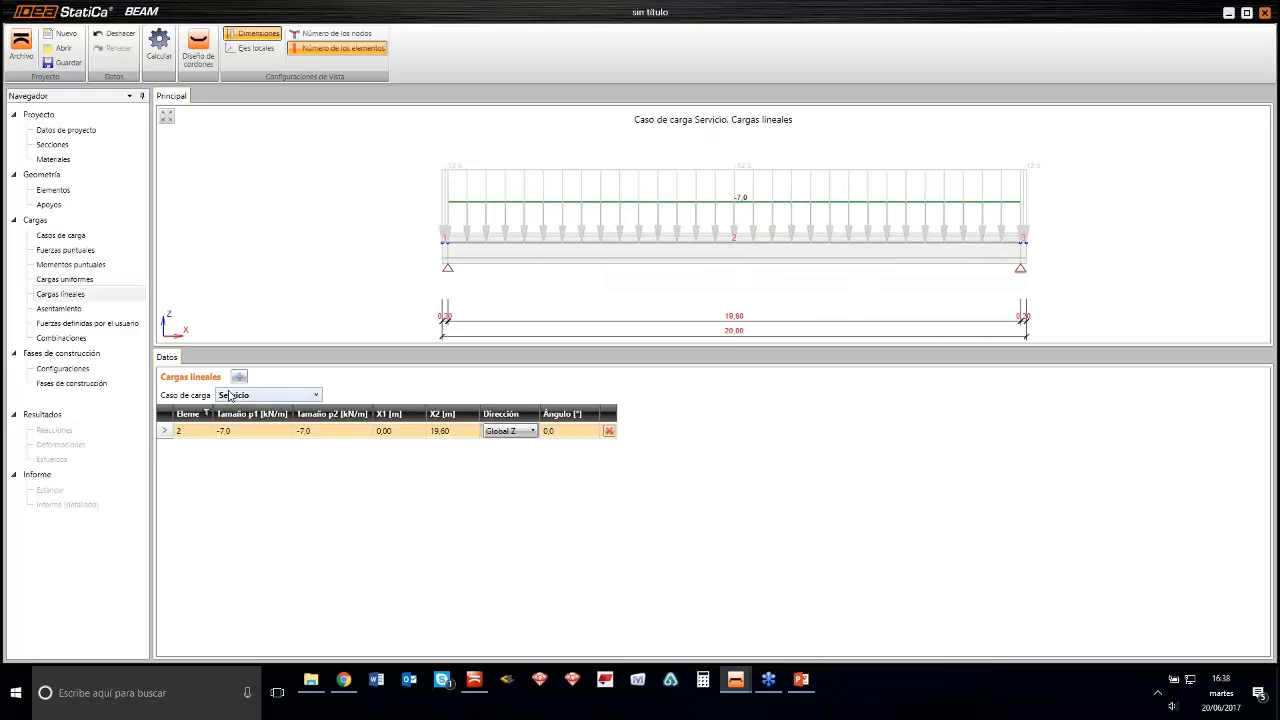
Open the load combinations data and examine the evaluation options available for the ELU Fundamental combinations
scroll(1024, 250, up, 5)
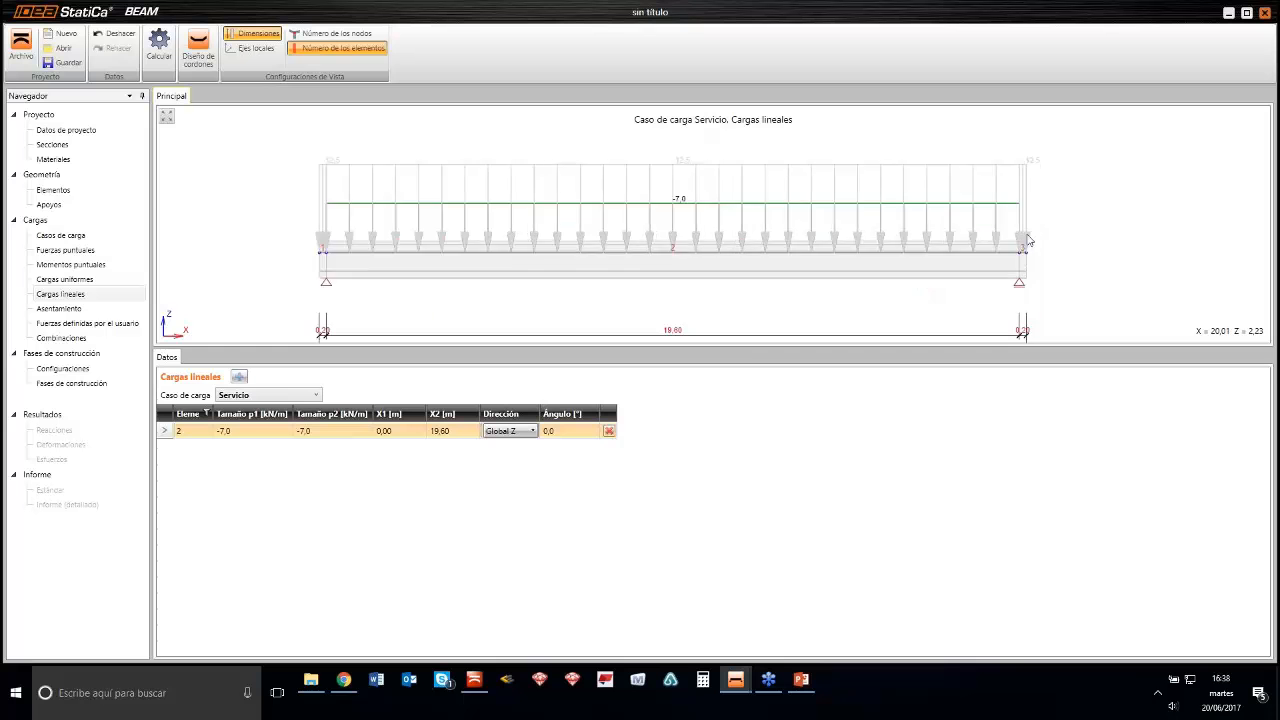
scroll(1024, 256, down, 5)
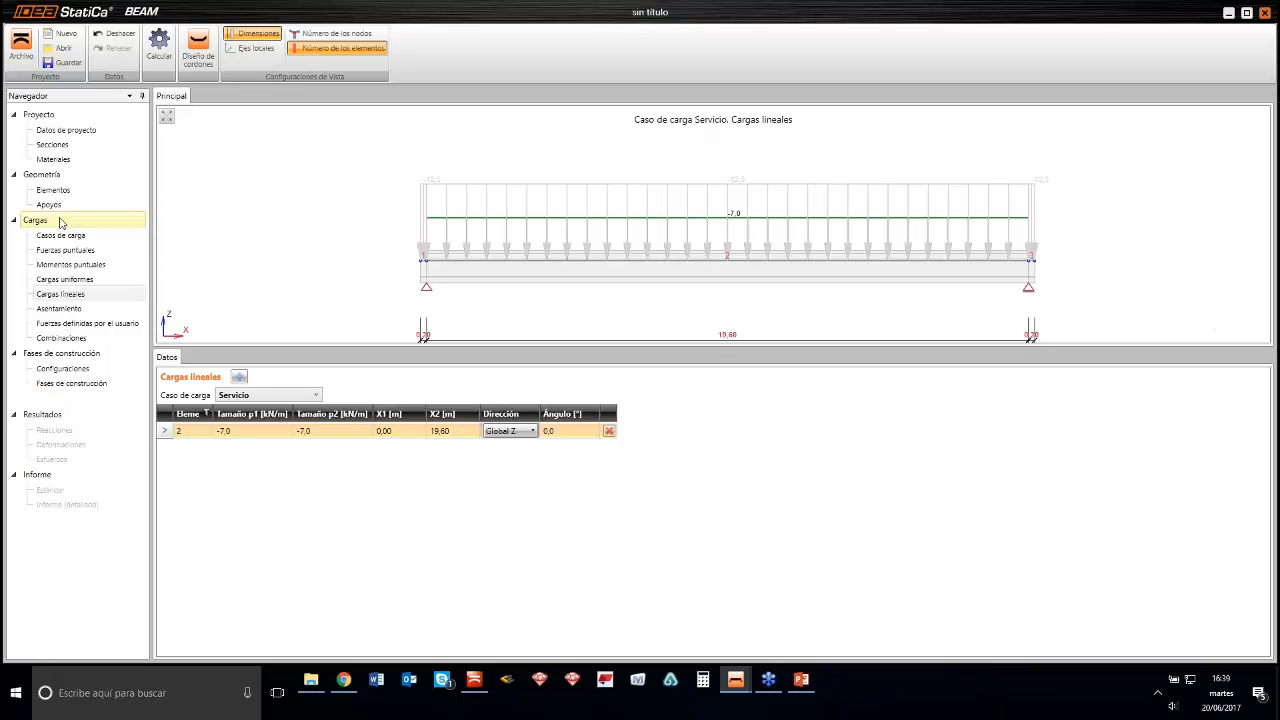
click(62, 338)
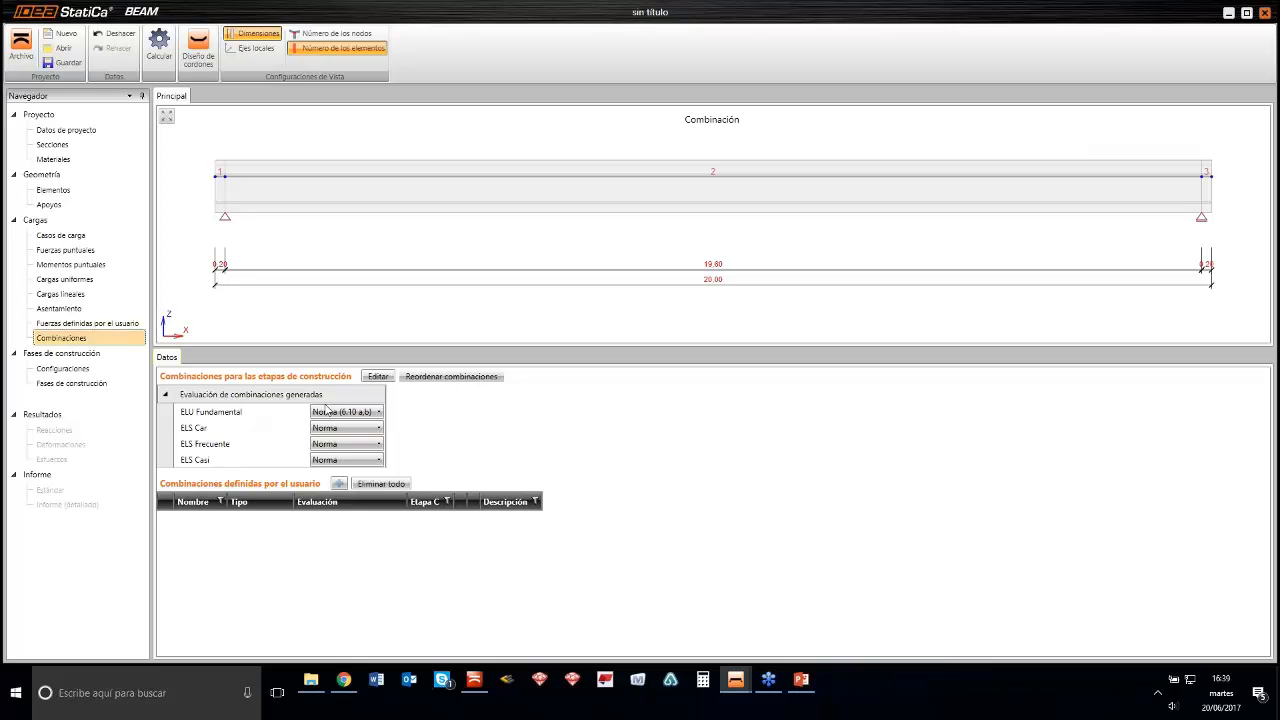
click(377, 413)
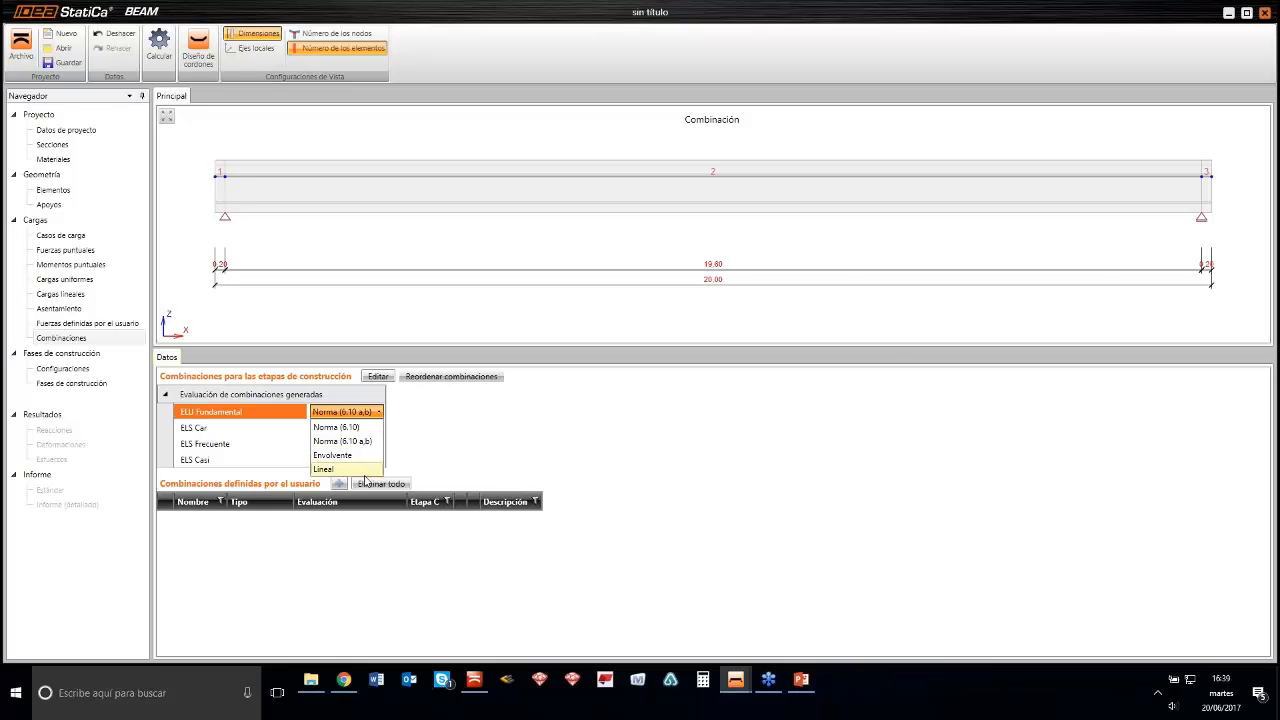
click(439, 417)
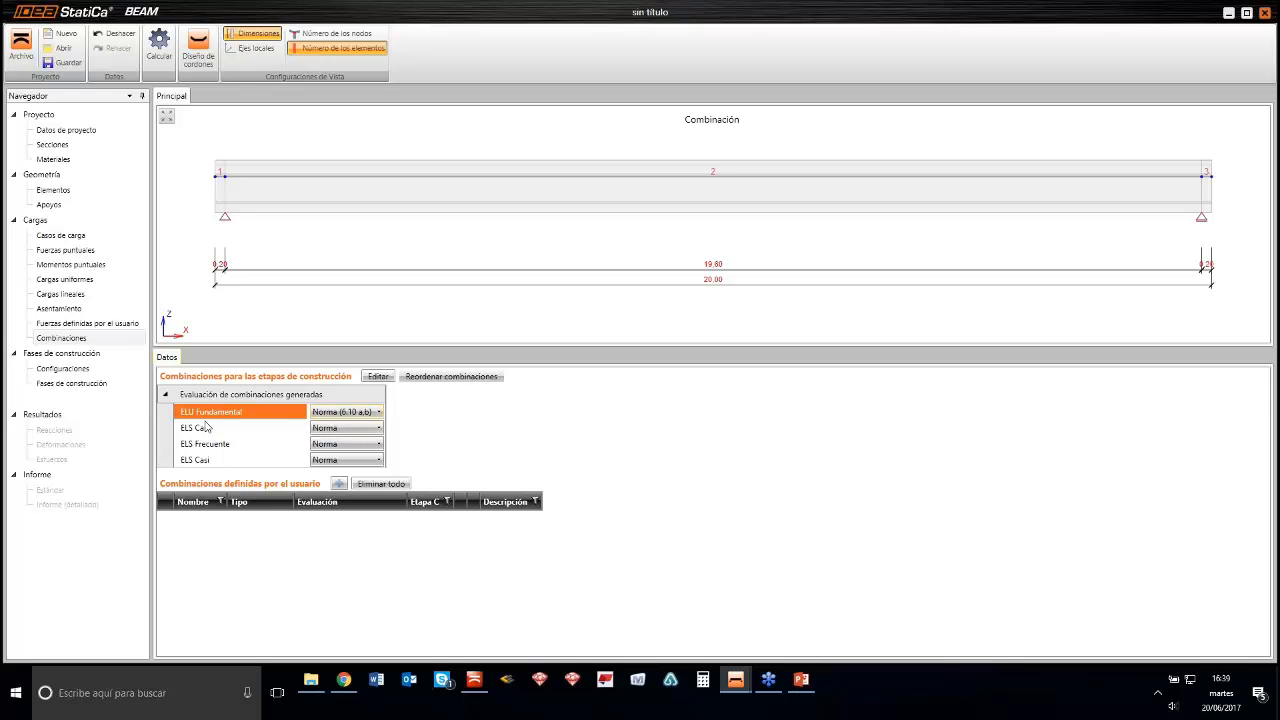
click(441, 451)
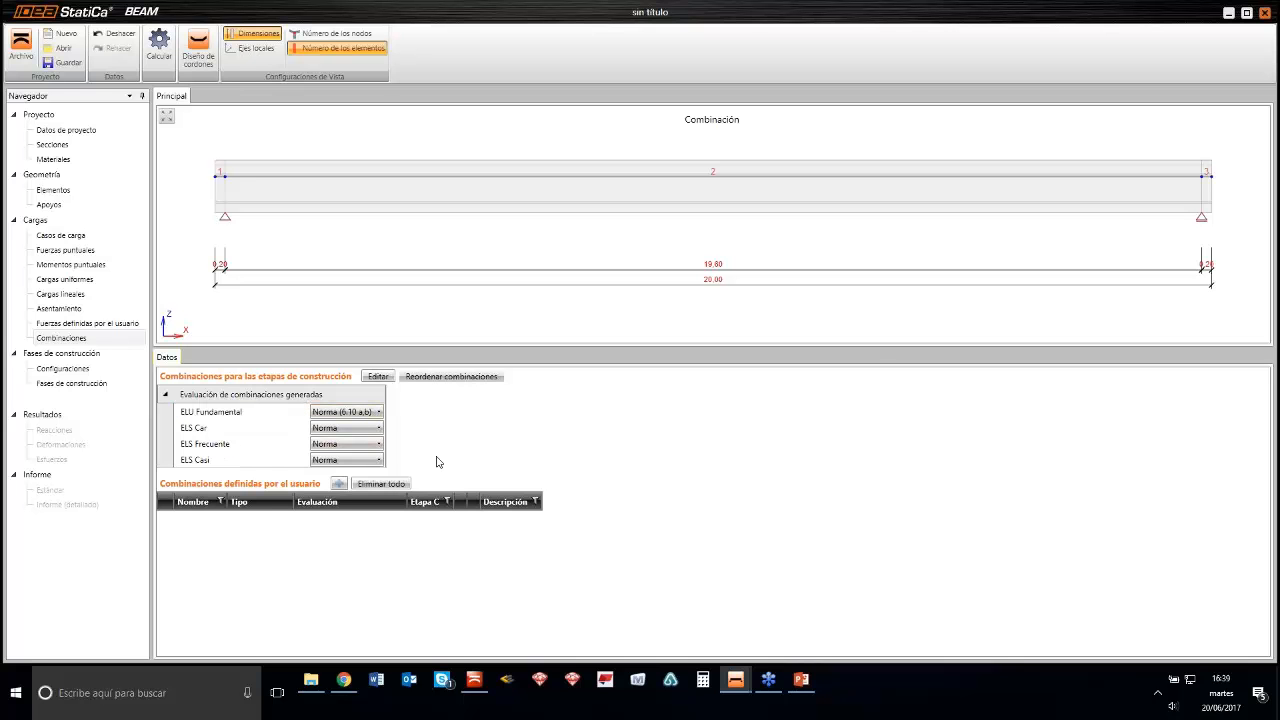
Open the construction stage combinations for editing and enlarge the load combination wizard window
click(388, 378)
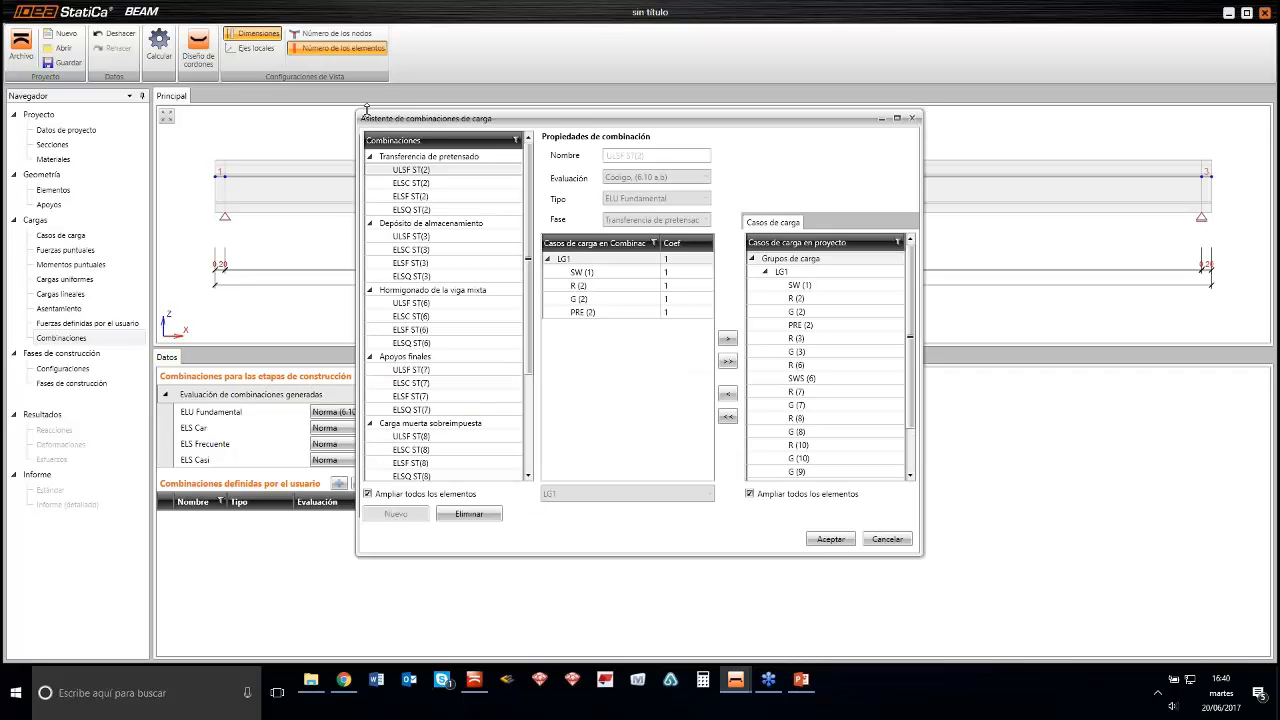
drag(355, 108, 174, 84)
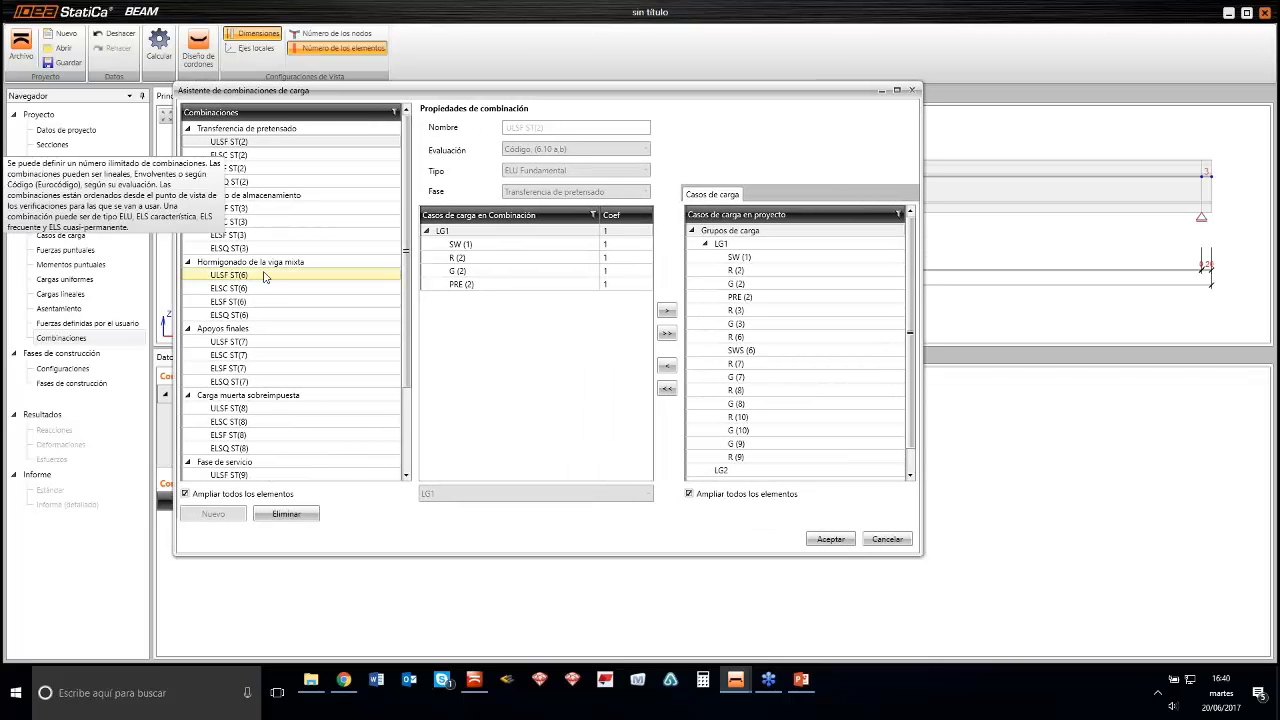
click(458, 271)
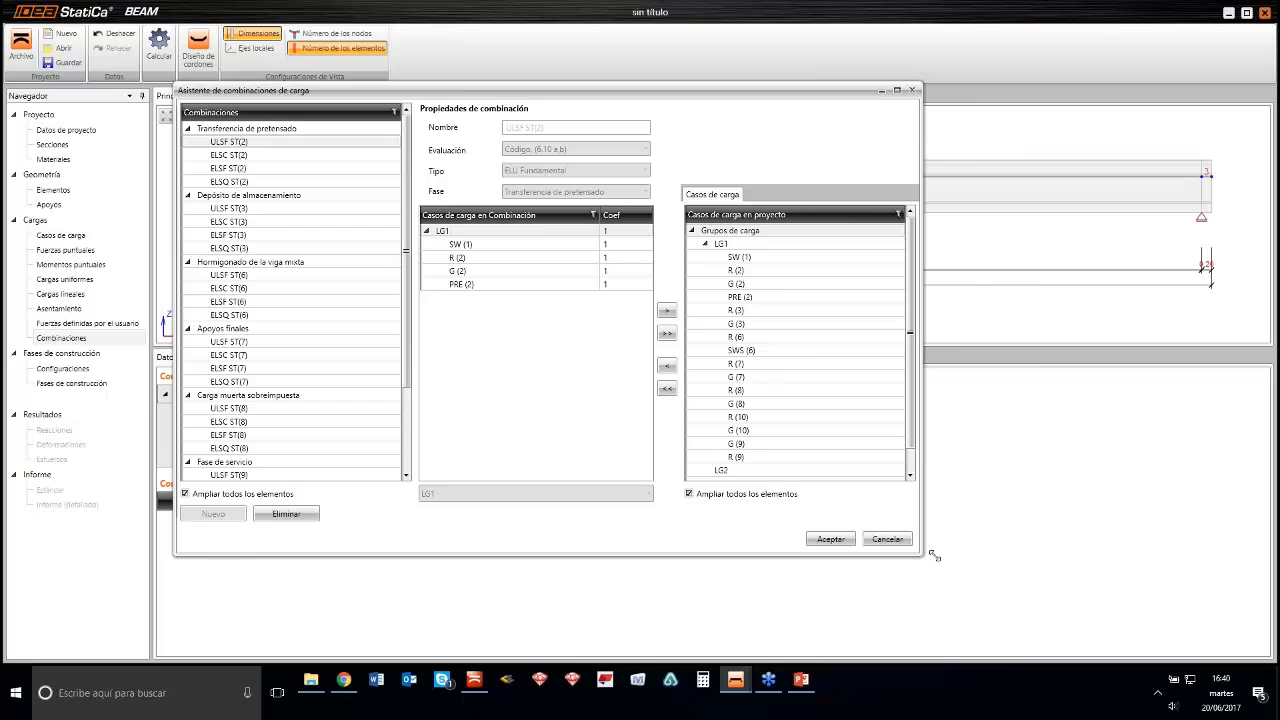
drag(932, 555, 1042, 557)
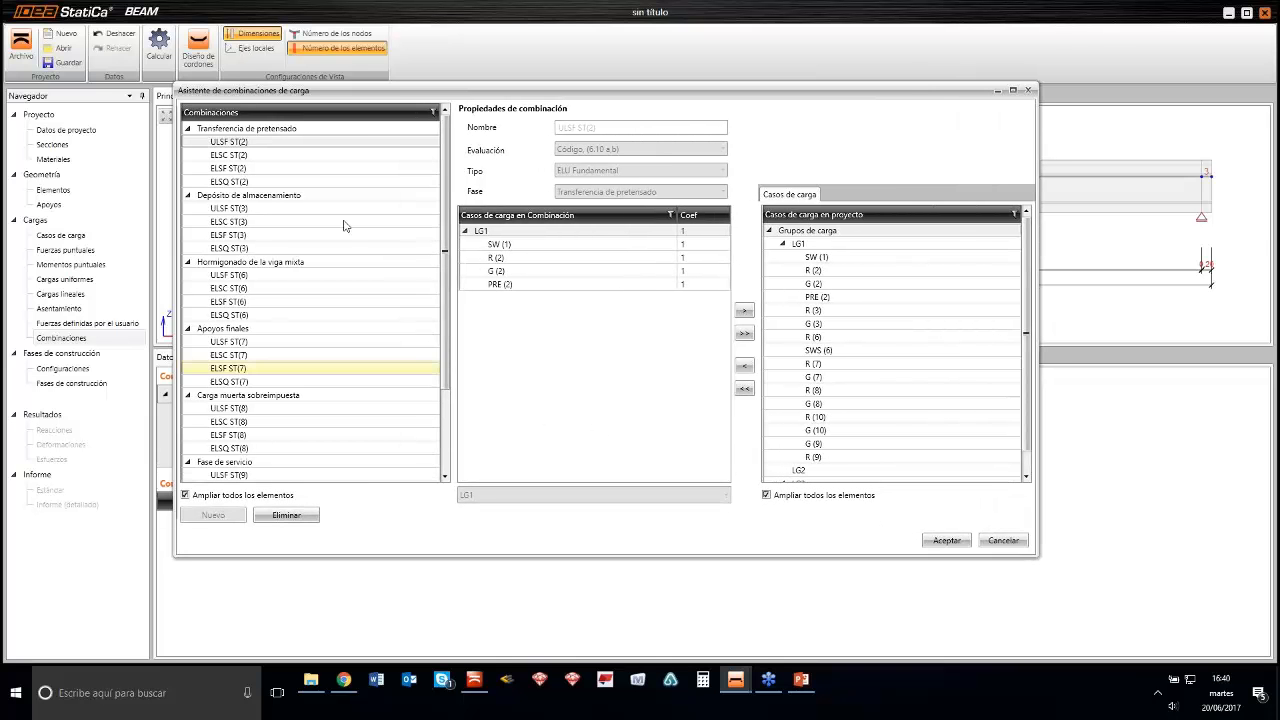
Review the type, evaluation and load cases of the four Transferencia de pretensado combinations, from ULSF ST(2) to ELSQ ST(2)
click(267, 143)
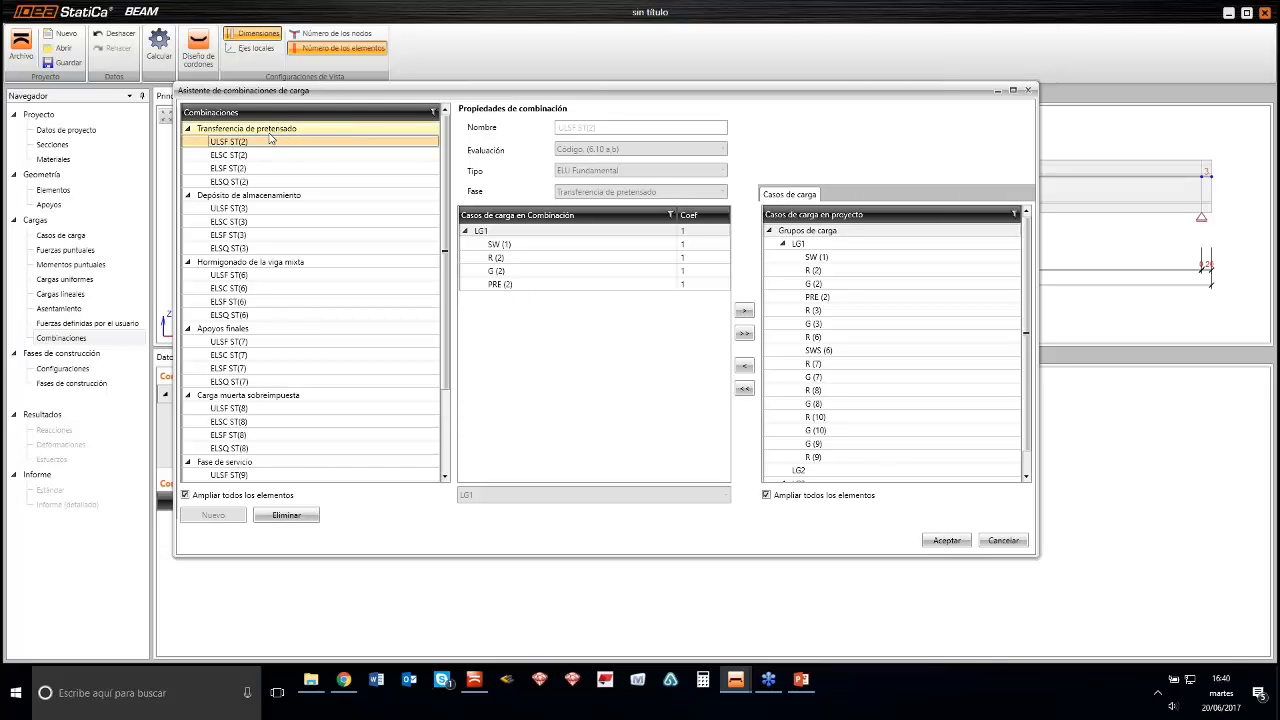
click(238, 156)
click(235, 168)
click(235, 181)
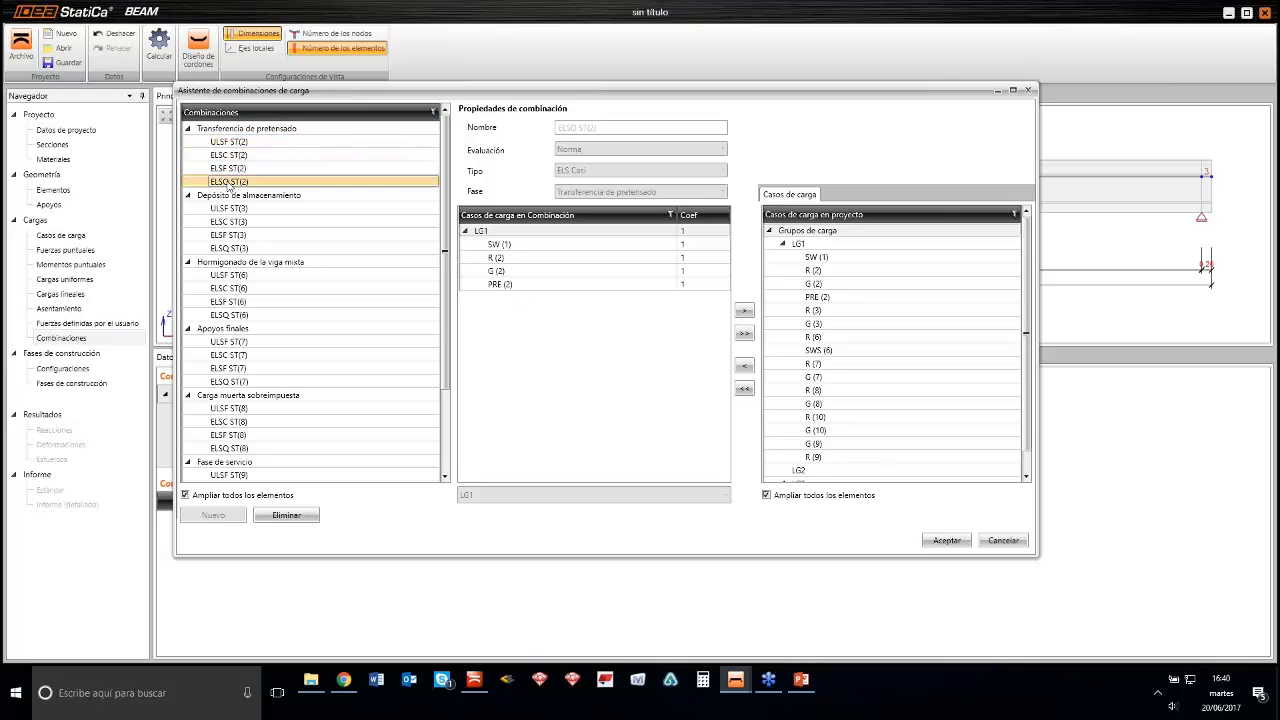
click(229, 142)
click(229, 155)
click(228, 168)
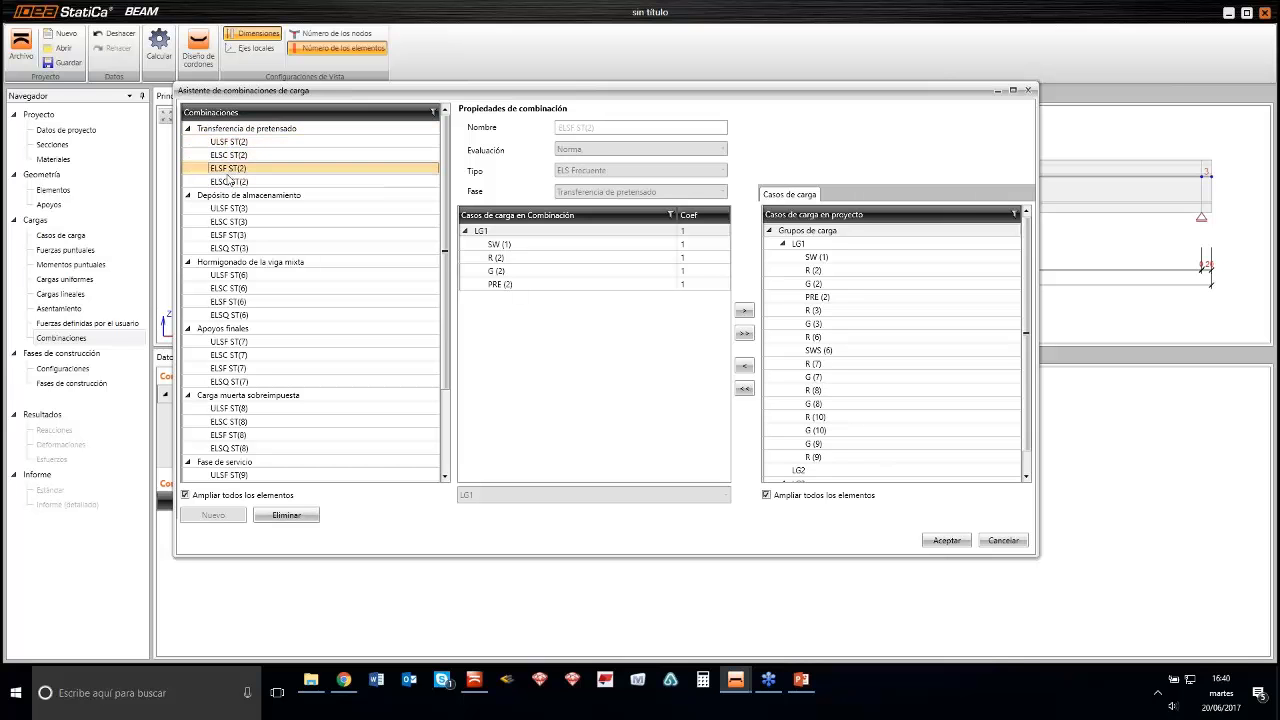
click(225, 180)
click(229, 142)
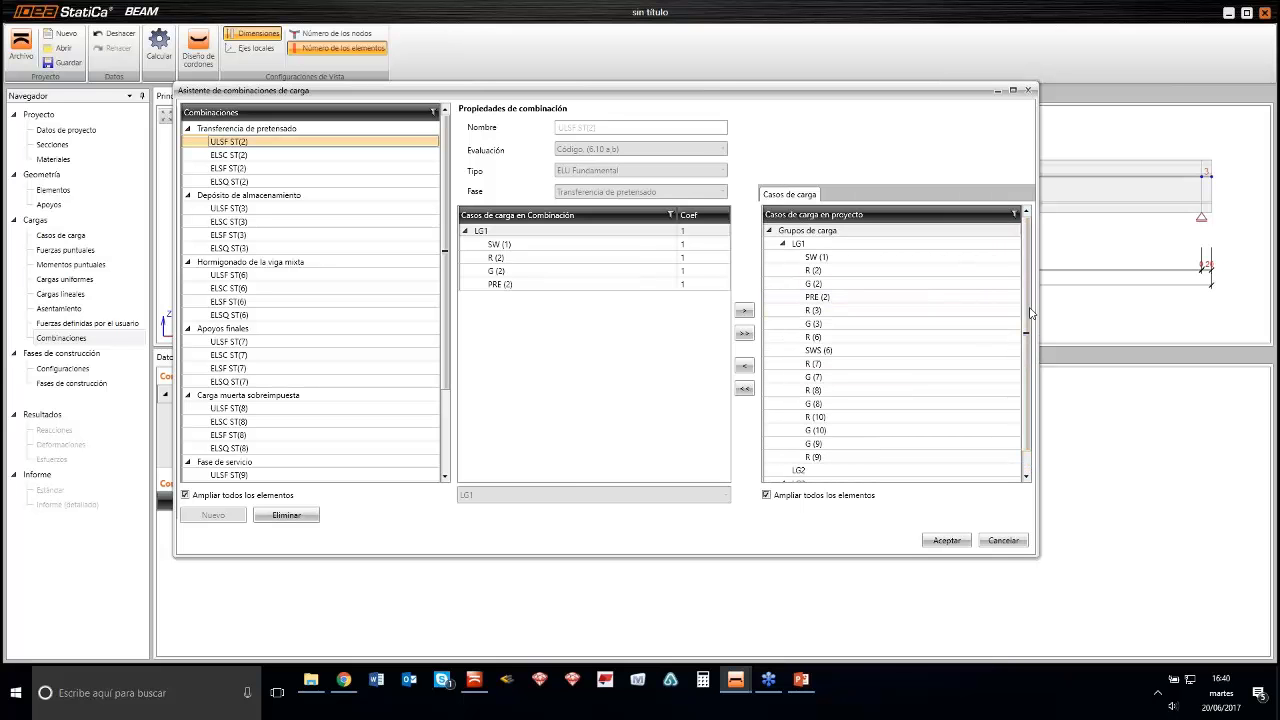
Examine the project load case list through group LG3 and compare it with the load cases in the Transferencia de pretensado combinations
mouse_move(1030, 313)
mouse_down()
mouse_move(1030, 335)
mouse_move(1030, 288)
mouse_move(1032, 315)
mouse_up()
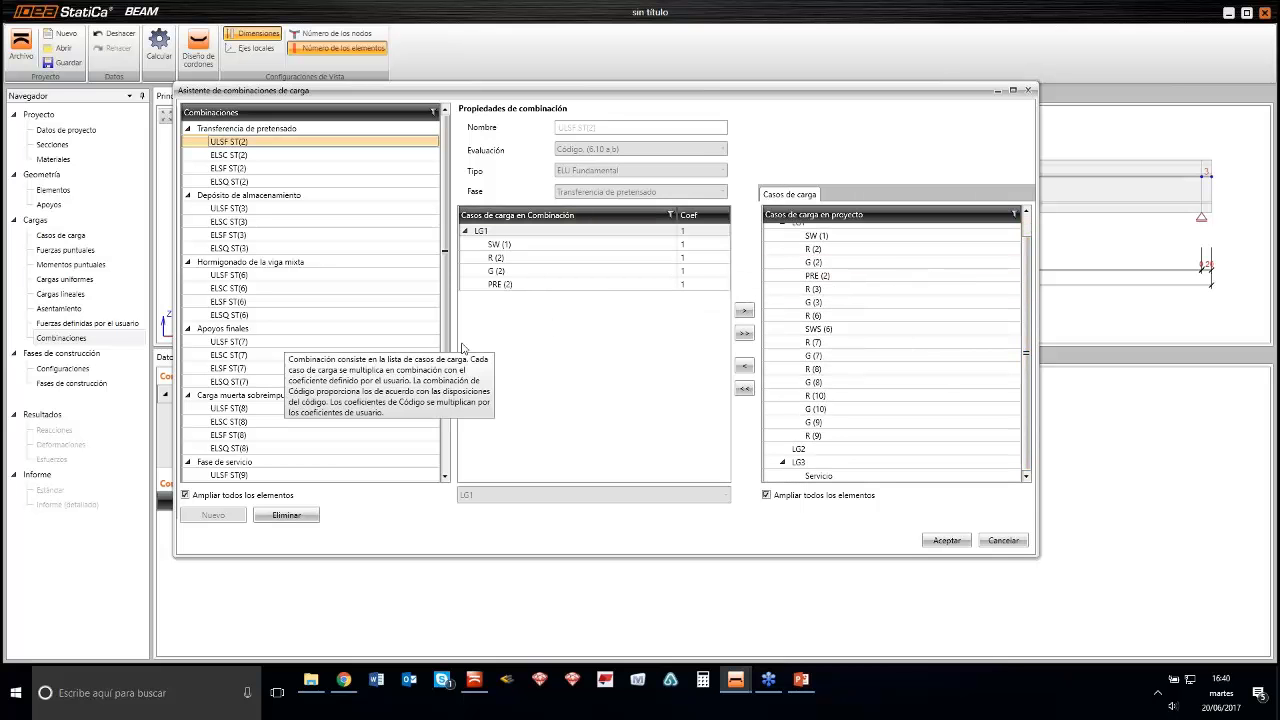
click(240, 155)
click(237, 170)
click(237, 181)
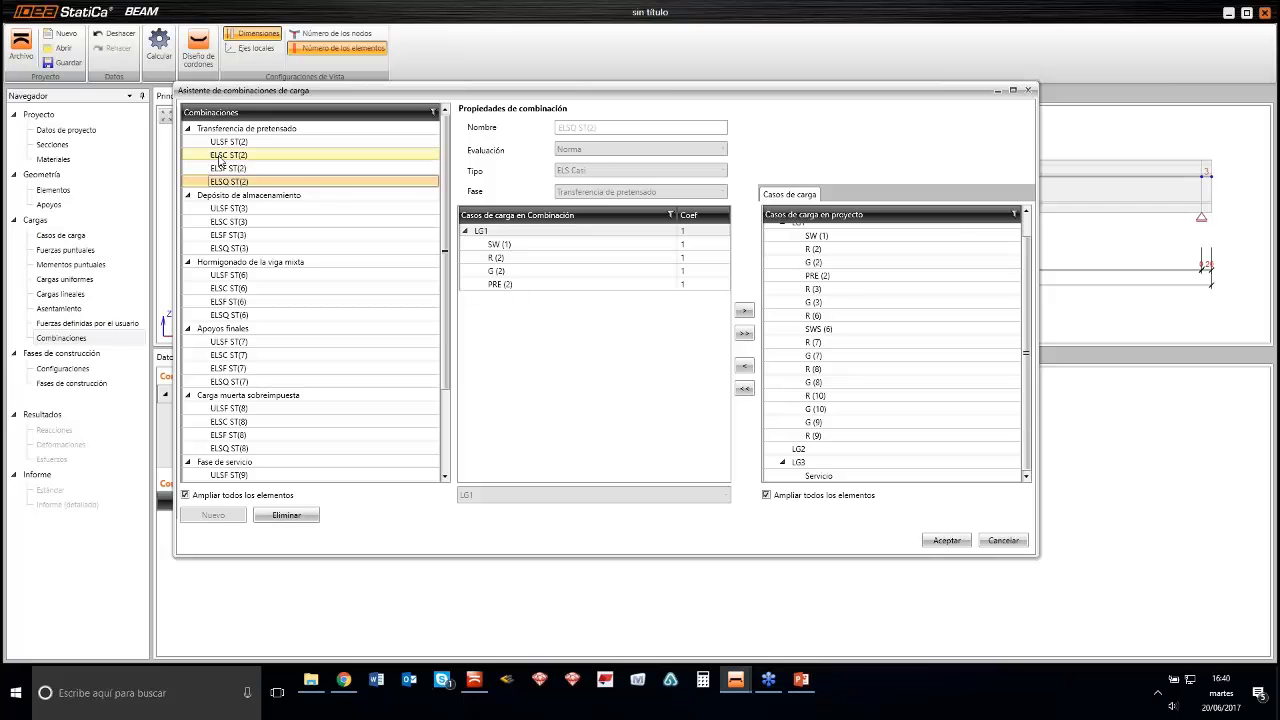
click(230, 142)
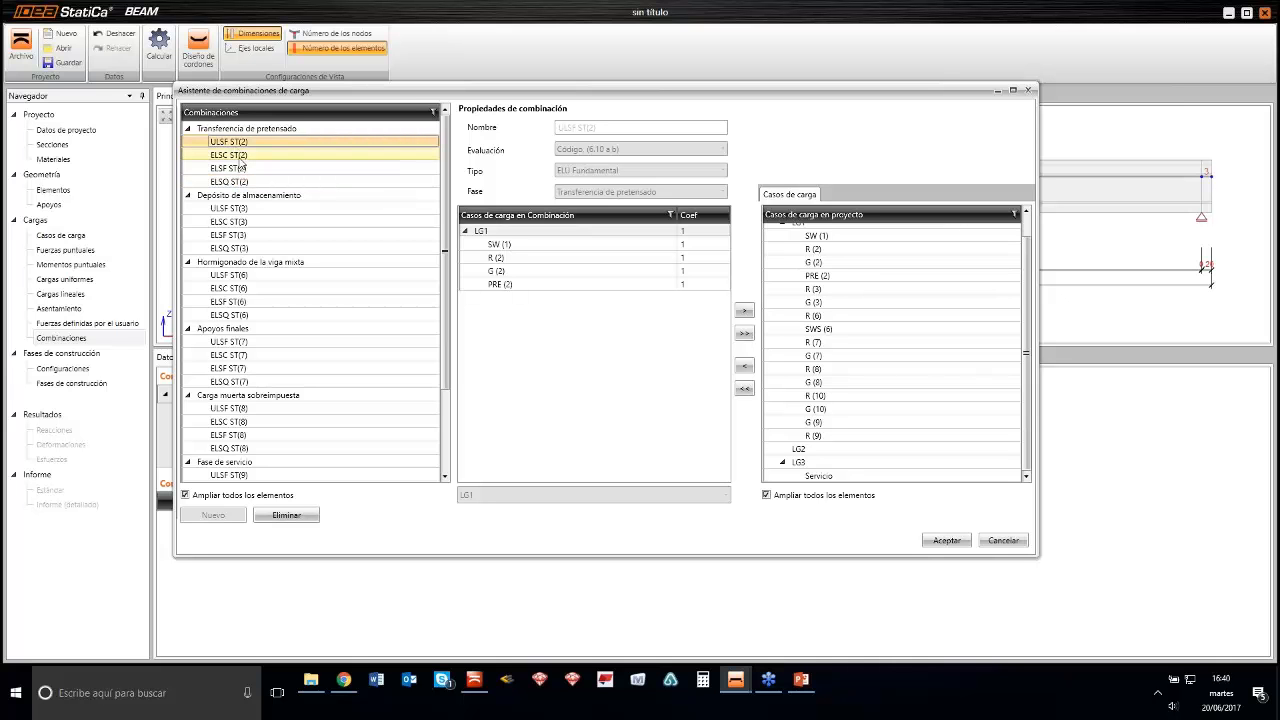
click(240, 155)
click(238, 168)
click(242, 182)
click(240, 168)
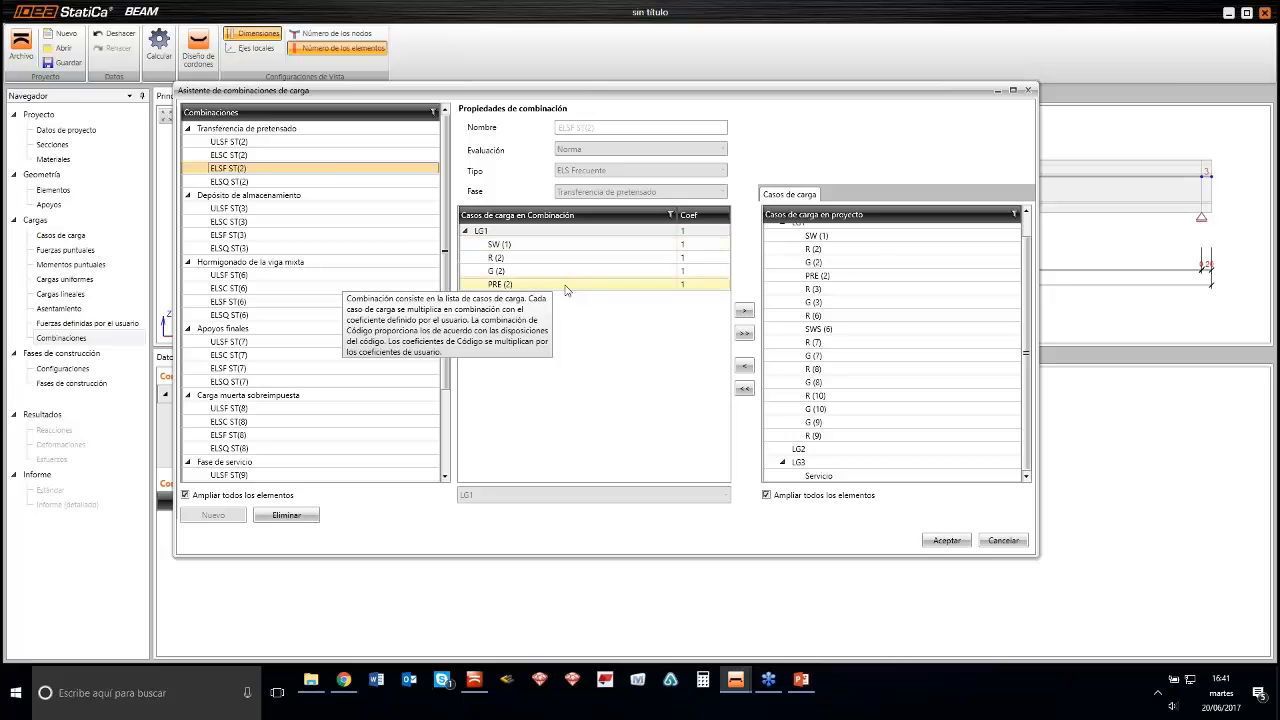
Review the load cases included in the combinations of each stage from Depósito de almacenamiento to Fin de la vida útil de diseño
click(240, 210)
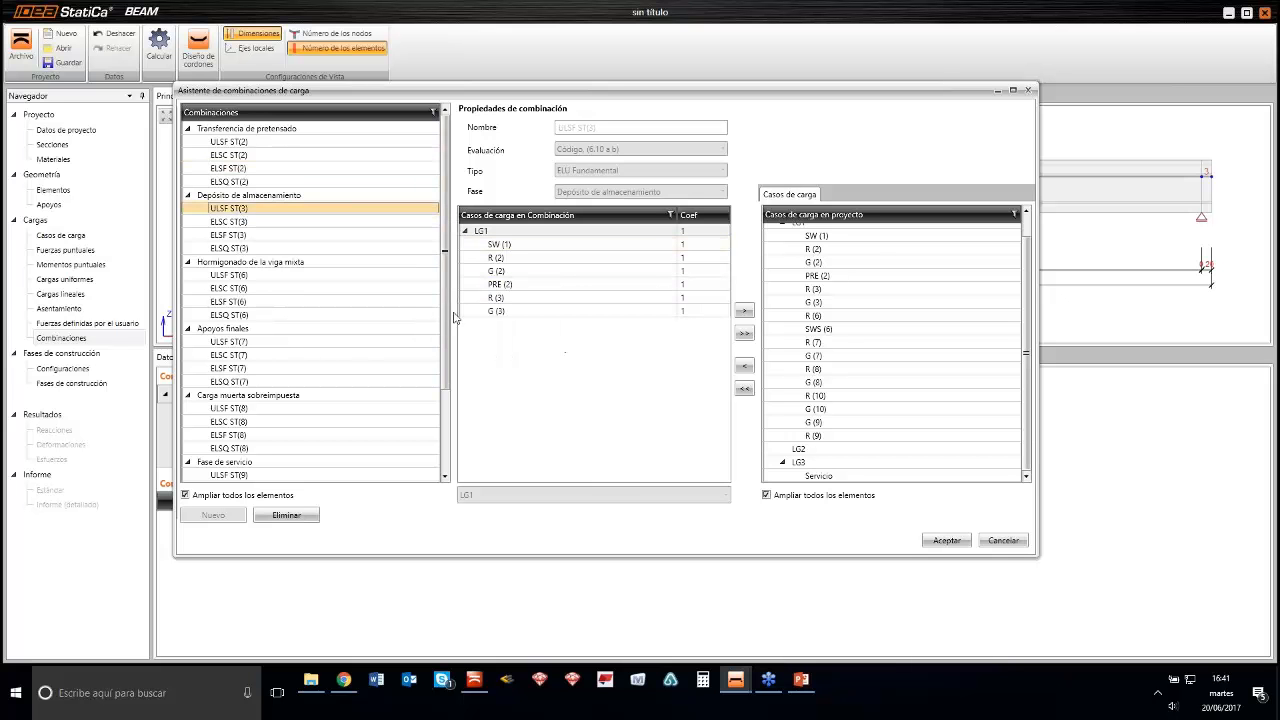
click(248, 222)
click(251, 236)
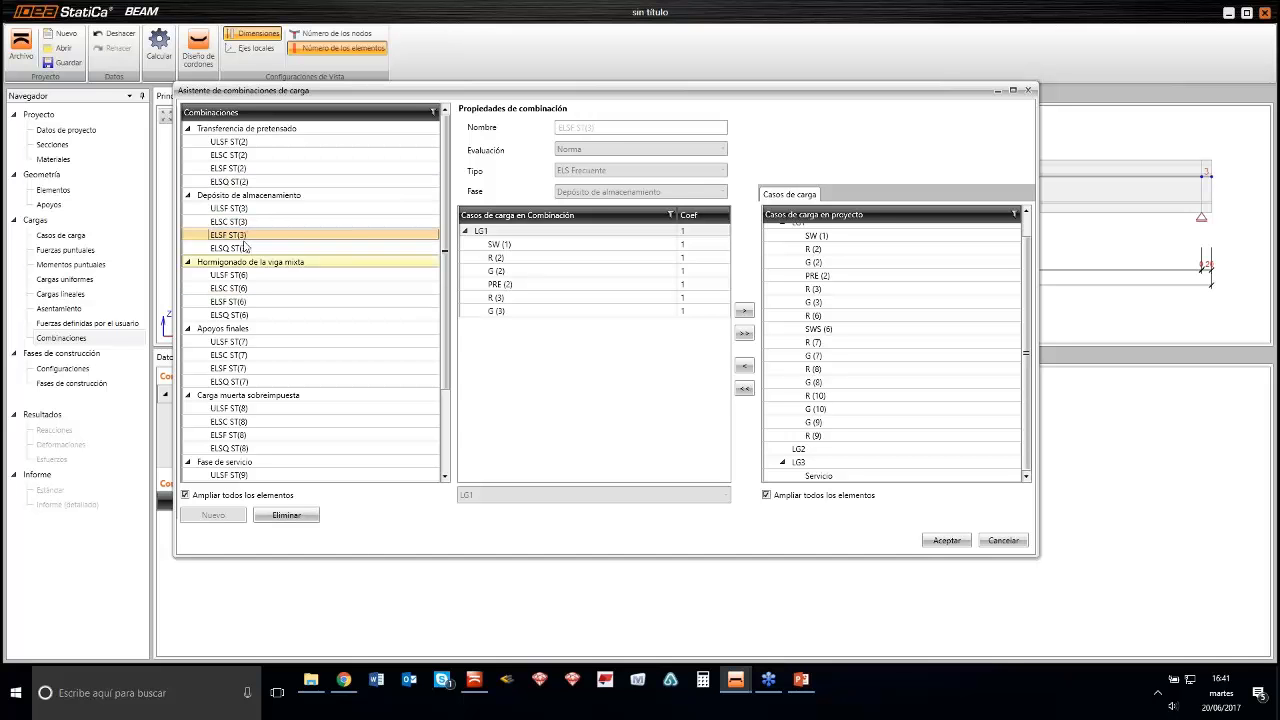
click(244, 275)
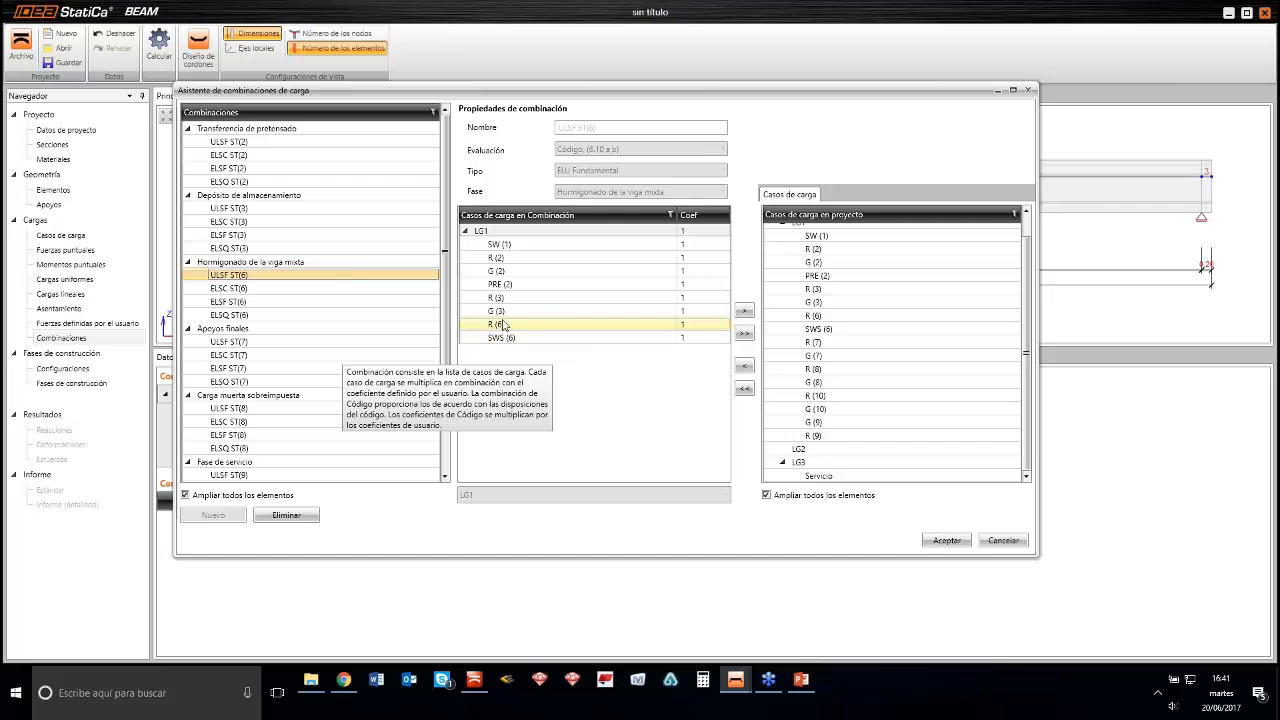
click(233, 289)
click(228, 343)
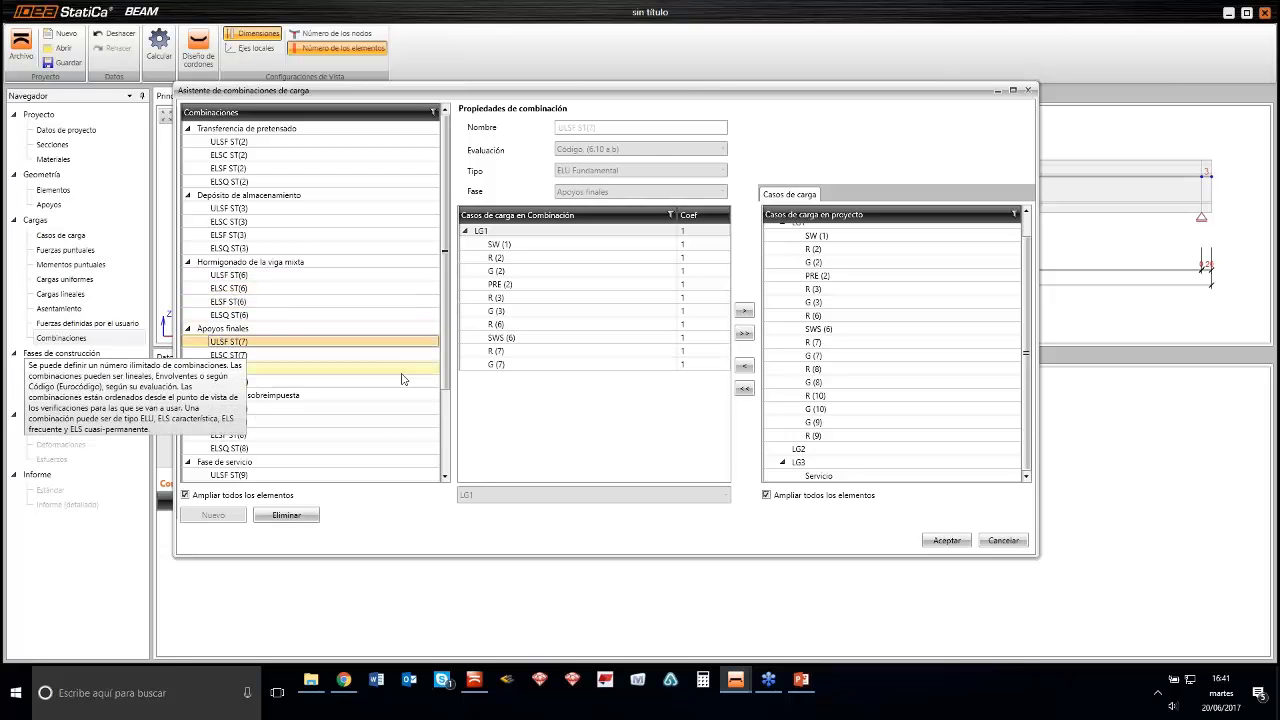
click(235, 422)
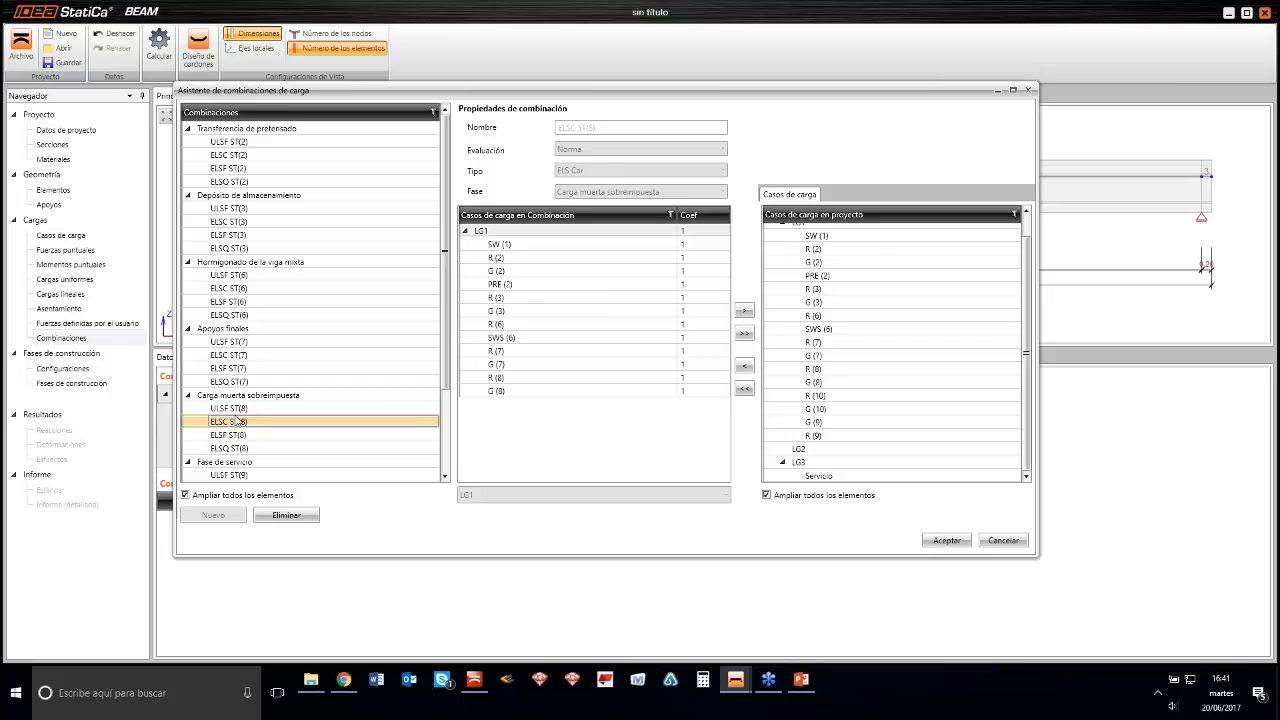
scroll(235, 422, down, 3)
click(230, 383)
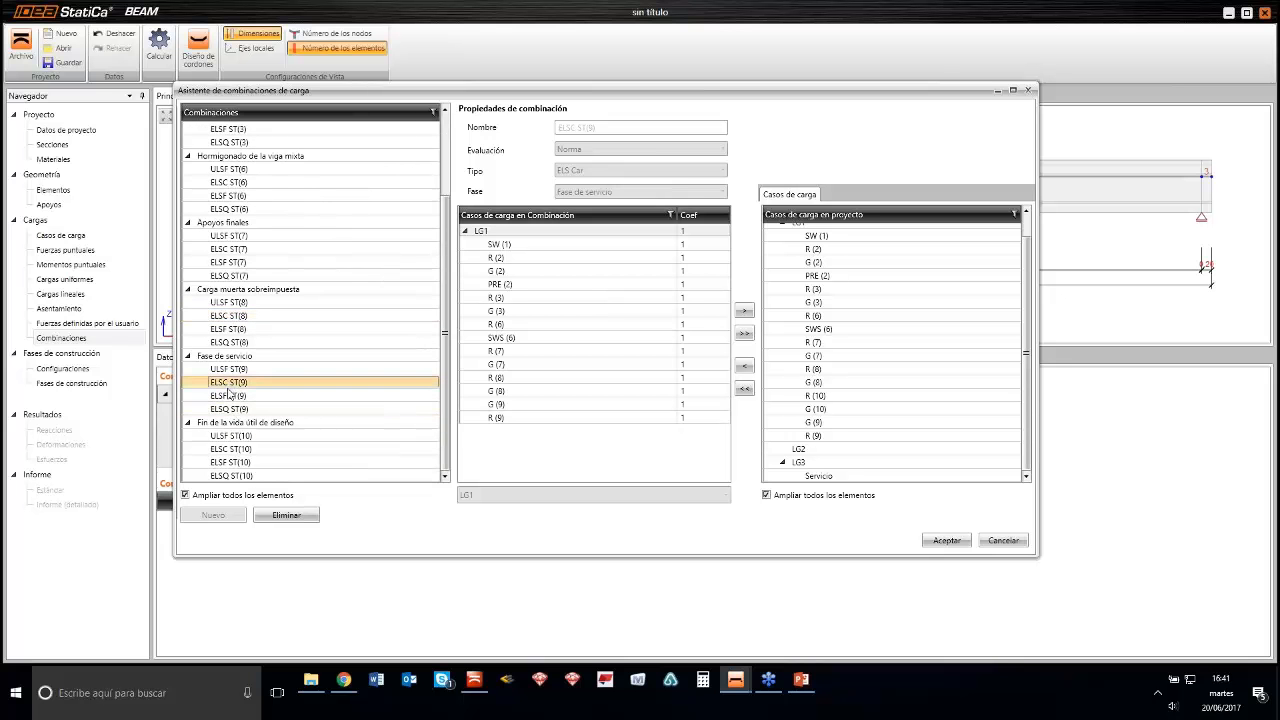
click(226, 436)
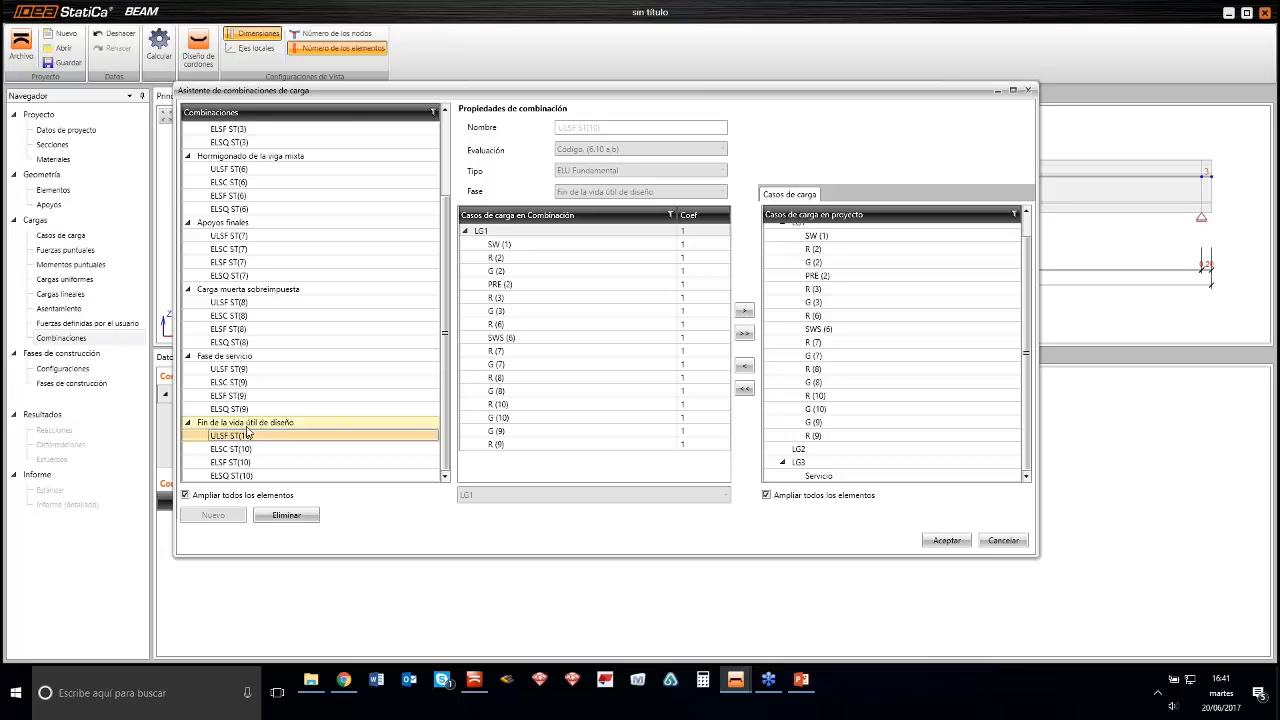
click(238, 383)
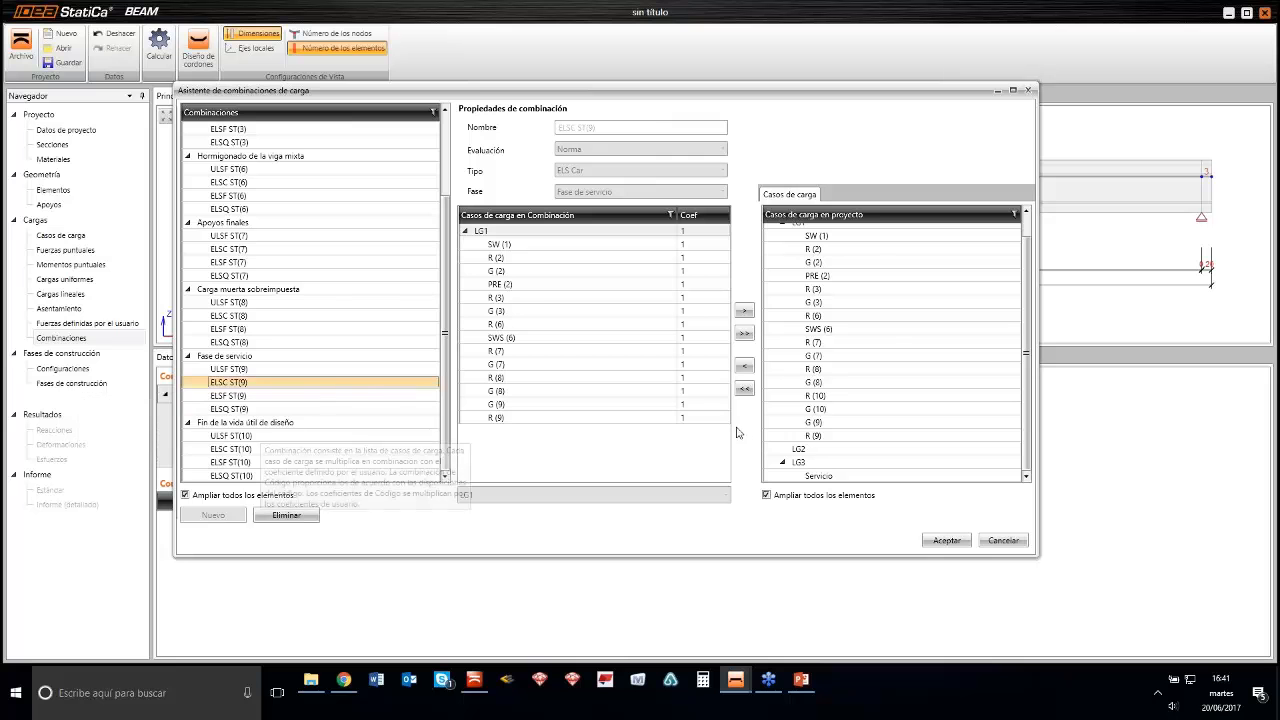
Add the load case Servicio to all combinations of Fase de servicio and Fin de la vida útil de diseño, ULSF ST(9) through ELSQ ST(10)
click(270, 371)
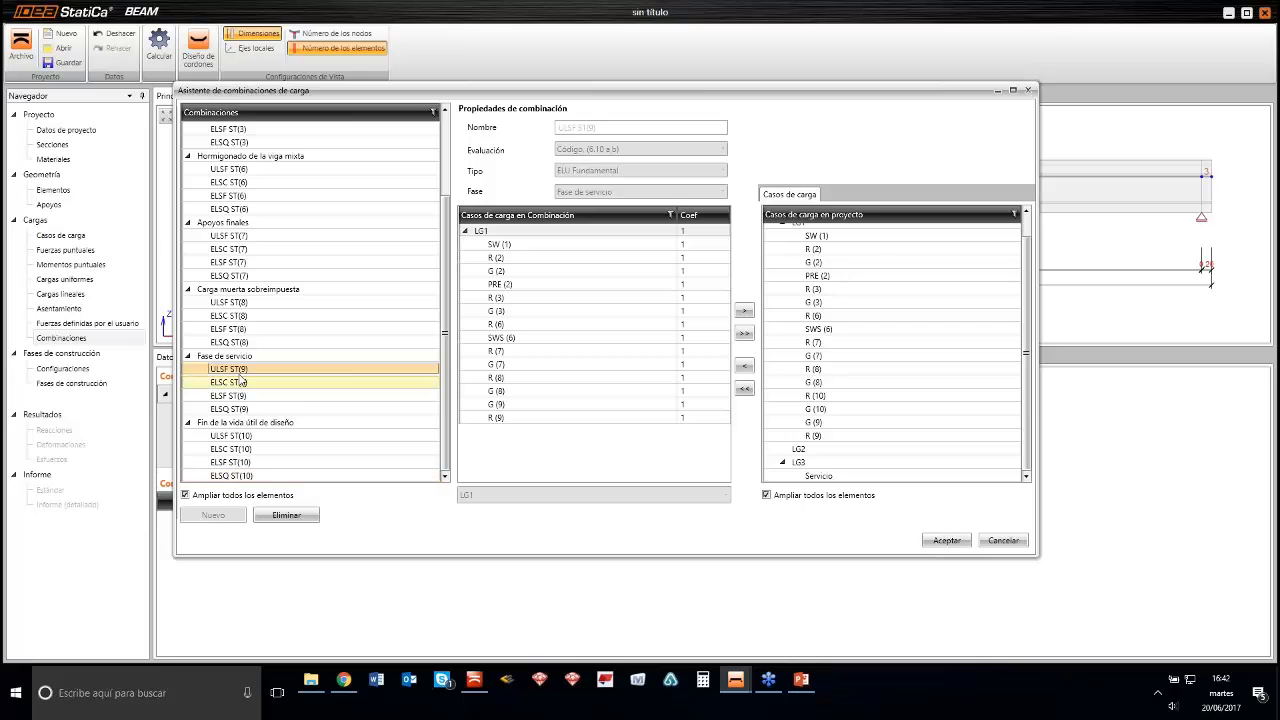
shift+click(233, 478)
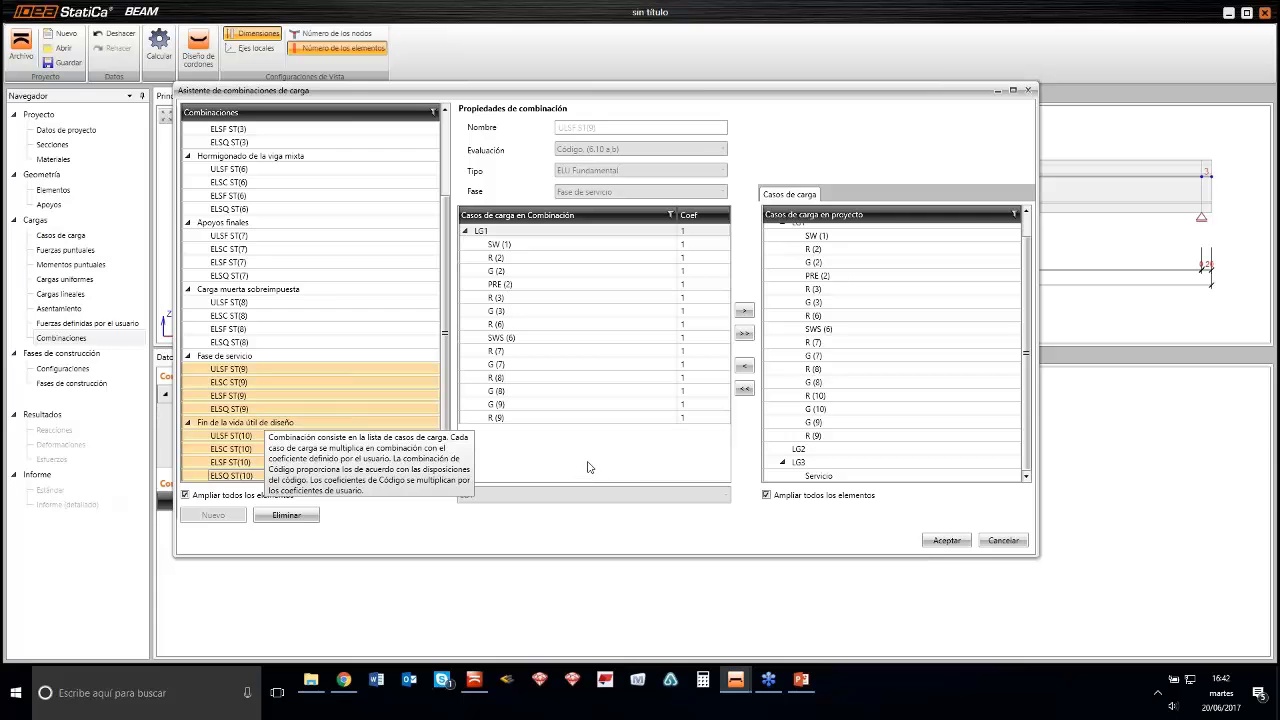
click(829, 477)
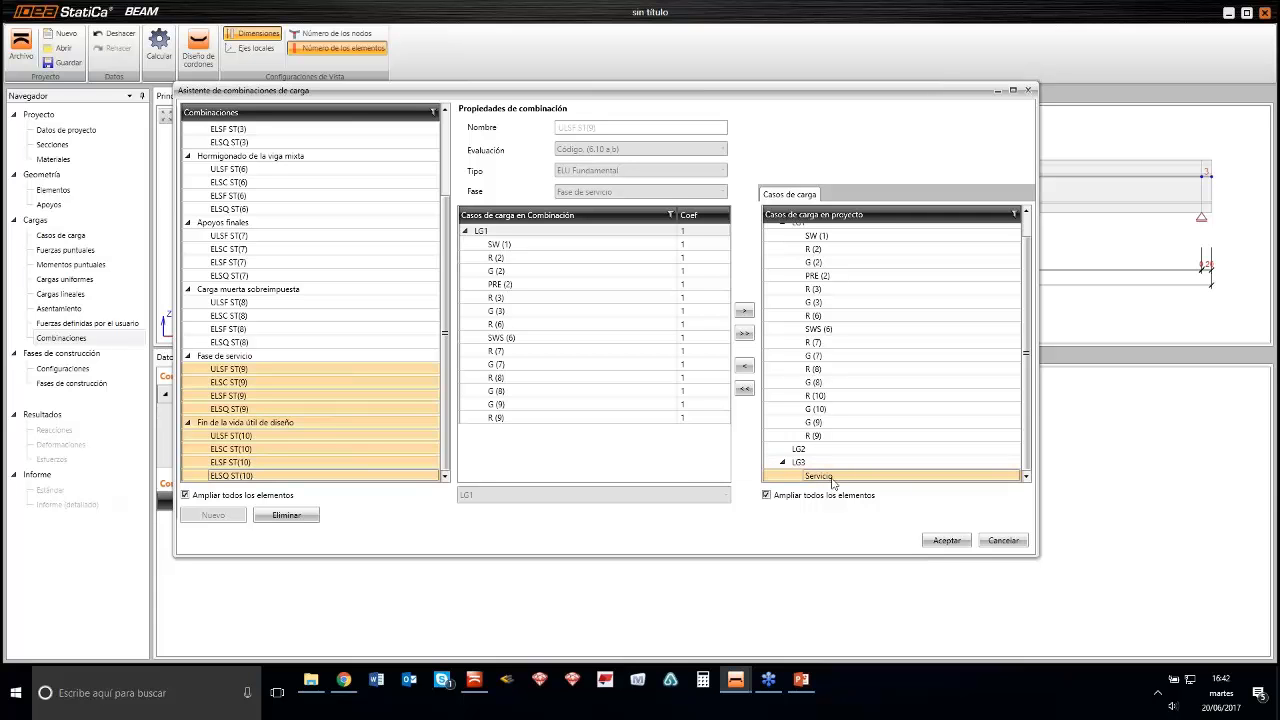
click(745, 368)
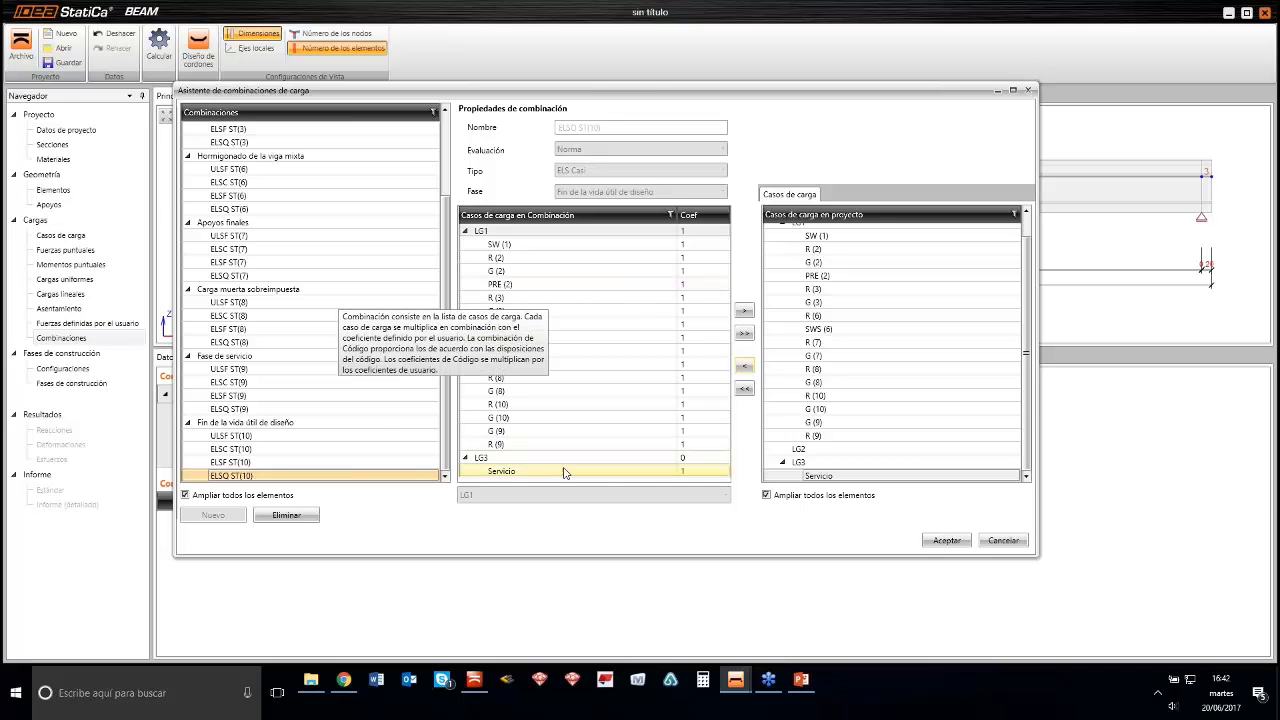
Check the Fase de servicio and Fin de la vida útil de diseño combinations for the load case Servicio
click(230, 370)
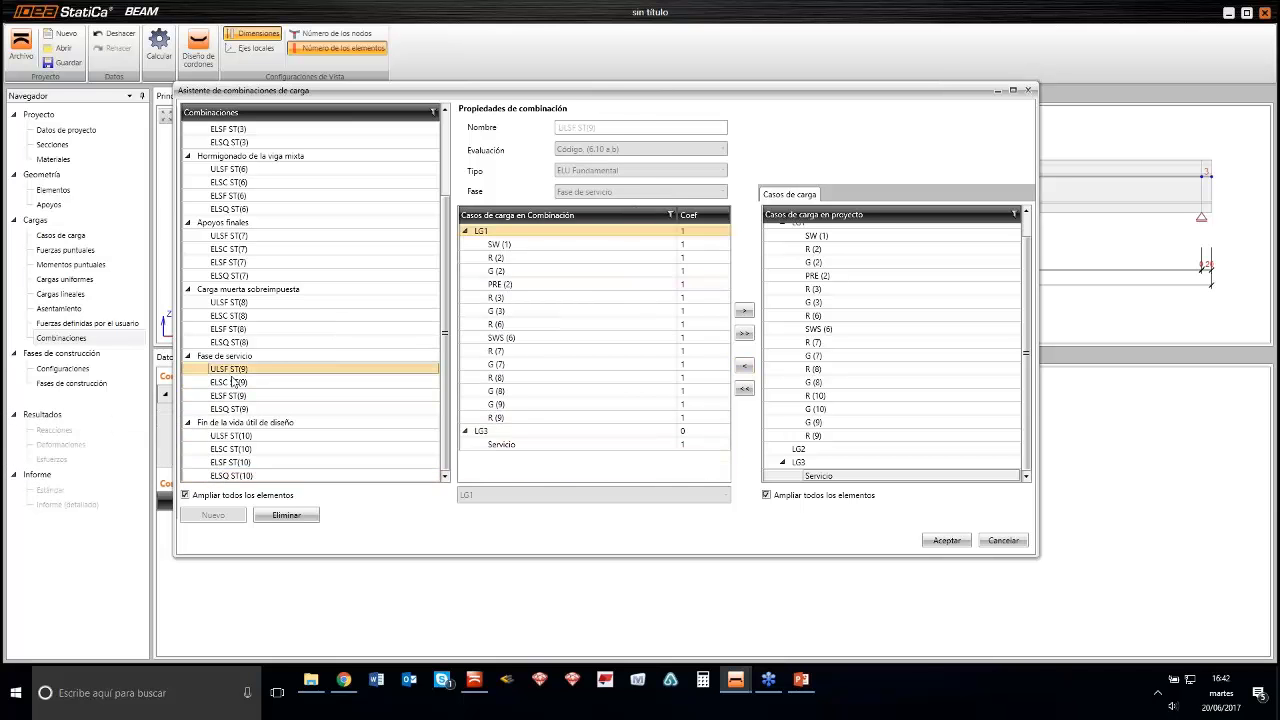
click(237, 384)
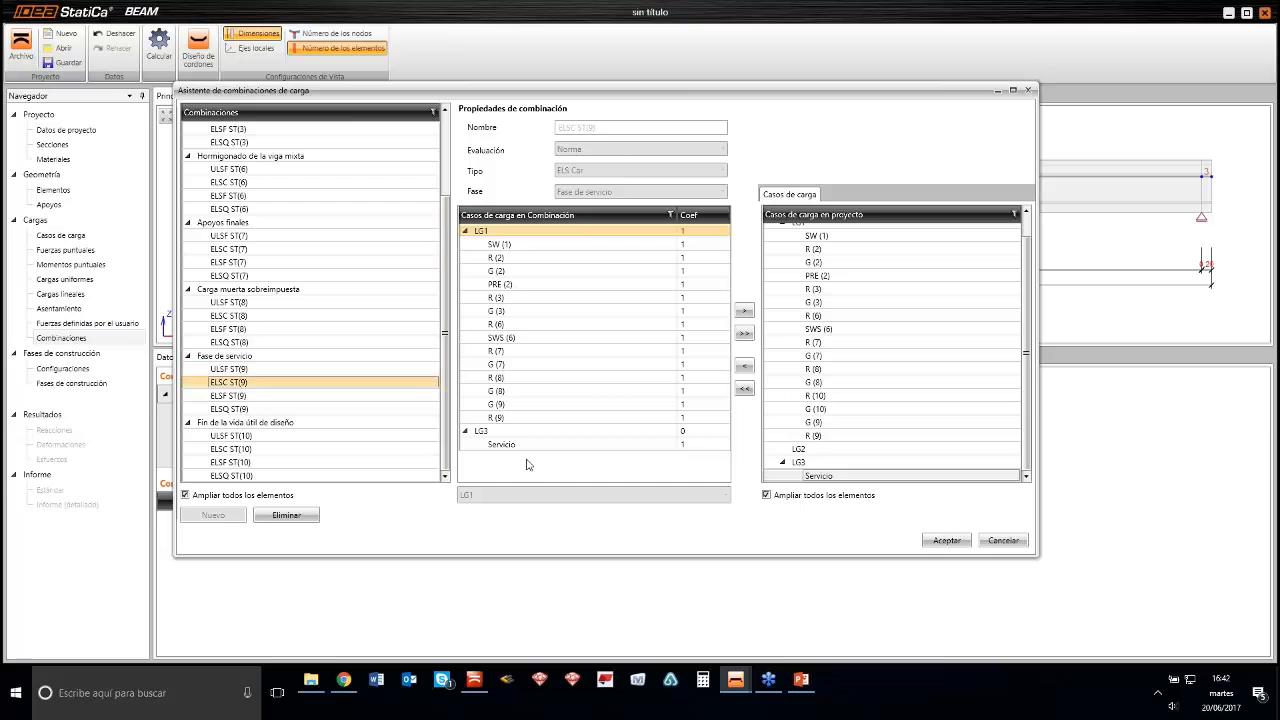
click(232, 397)
click(232, 409)
click(240, 423)
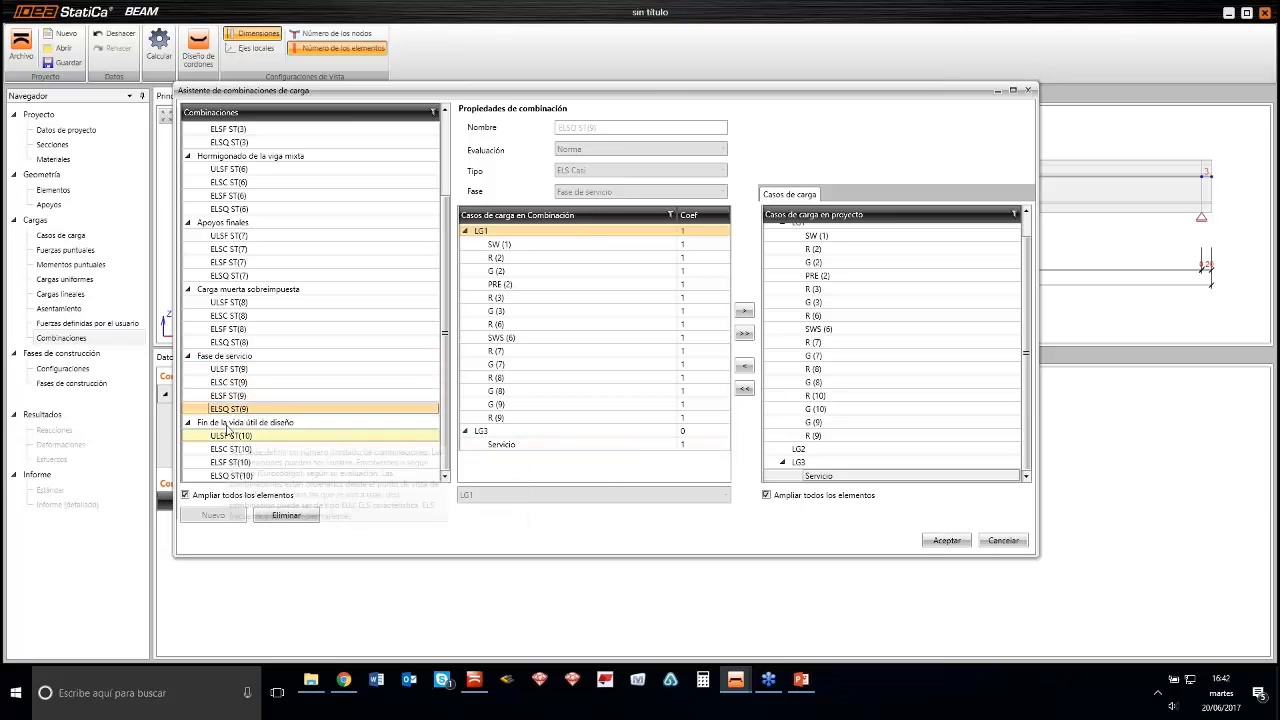
click(230, 436)
click(279, 449)
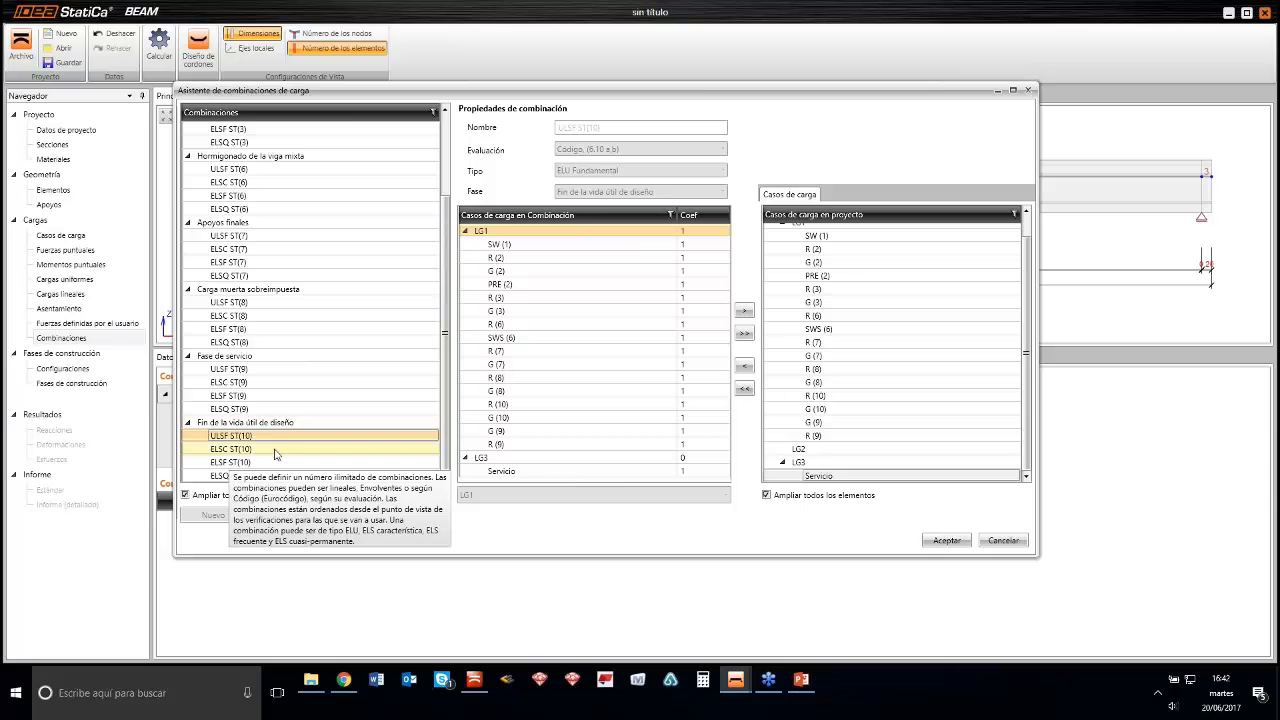
click(325, 476)
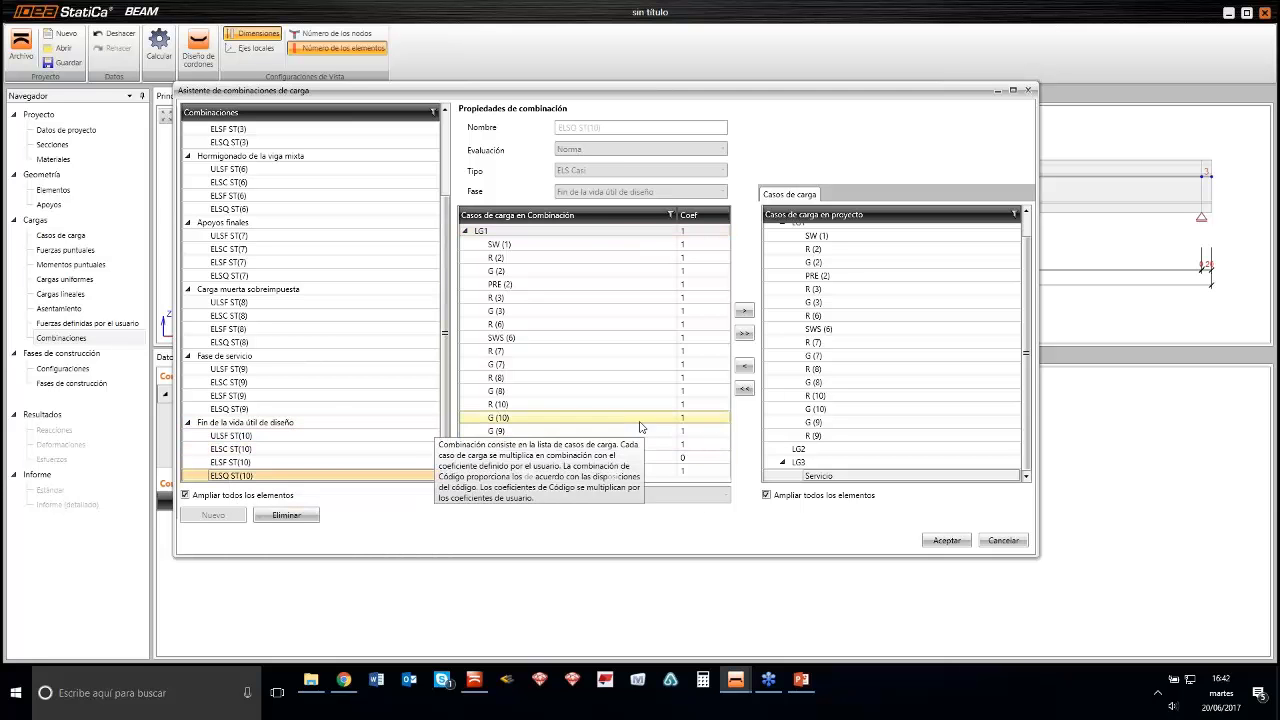
click(240, 394)
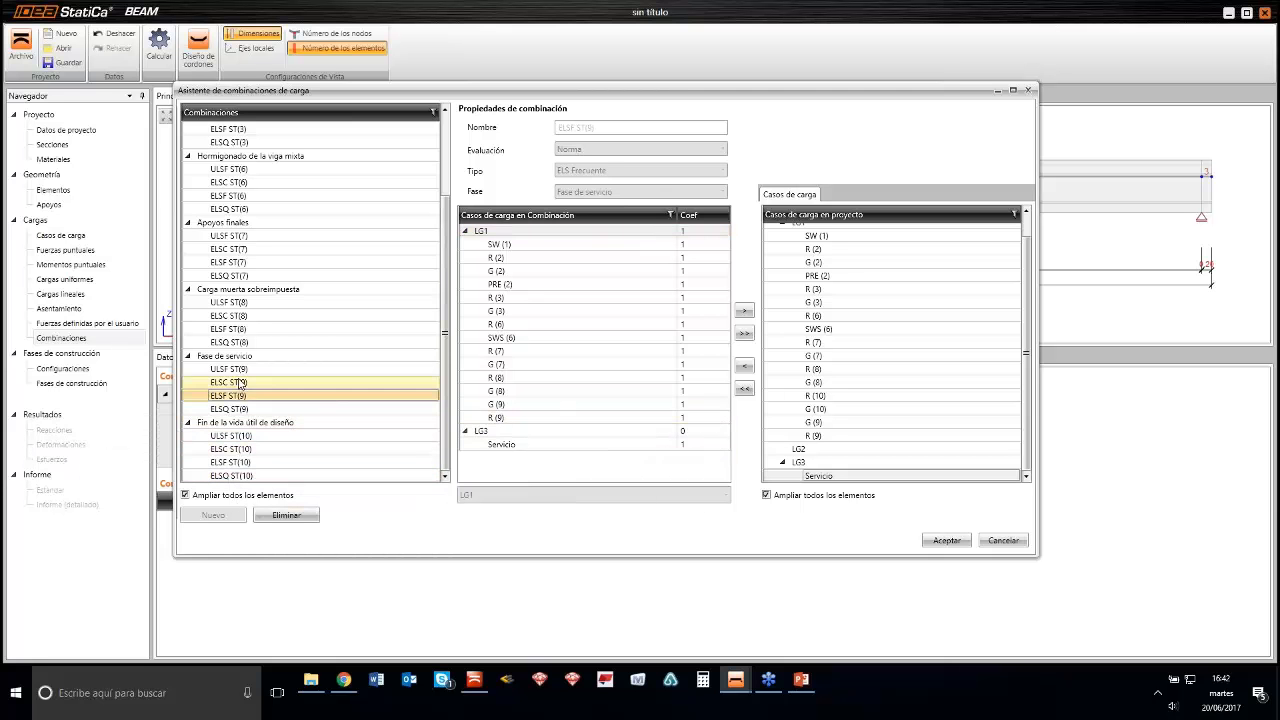
Check load groups LG1 and LG3 in the ULSF ST(9) service-phase combination, and accept the load combinations
click(240, 382)
click(236, 371)
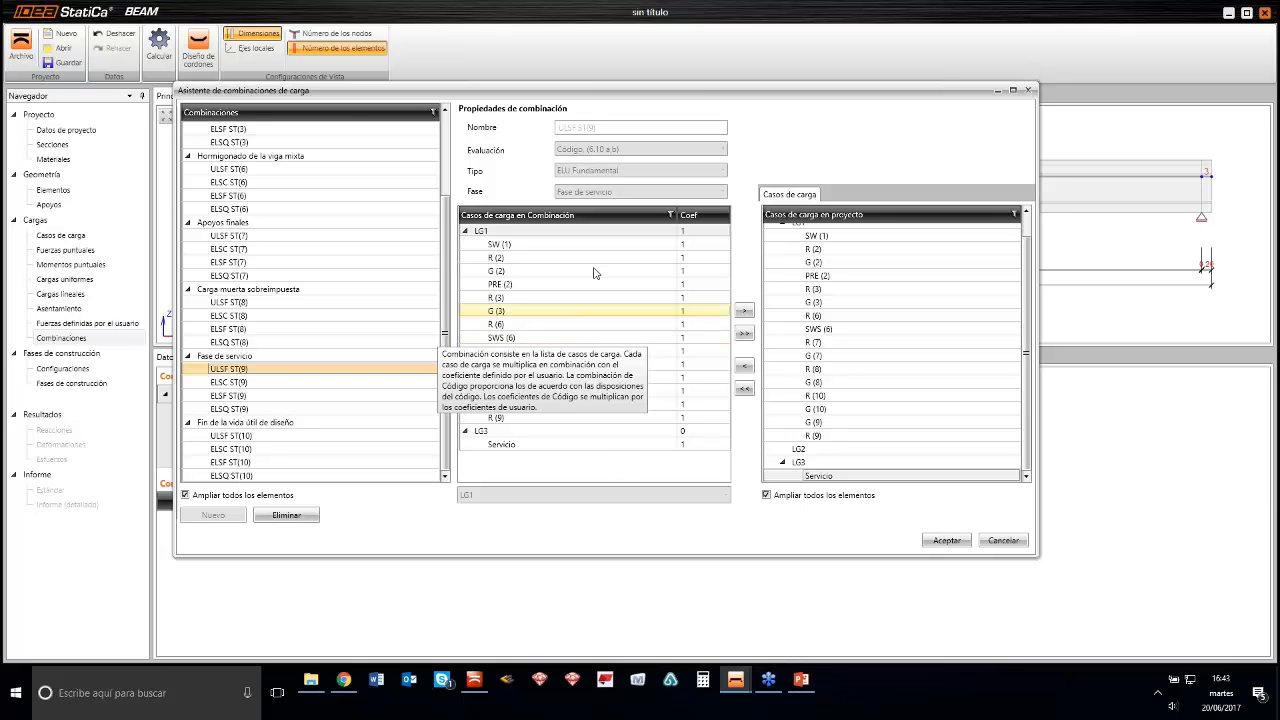
click(500, 271)
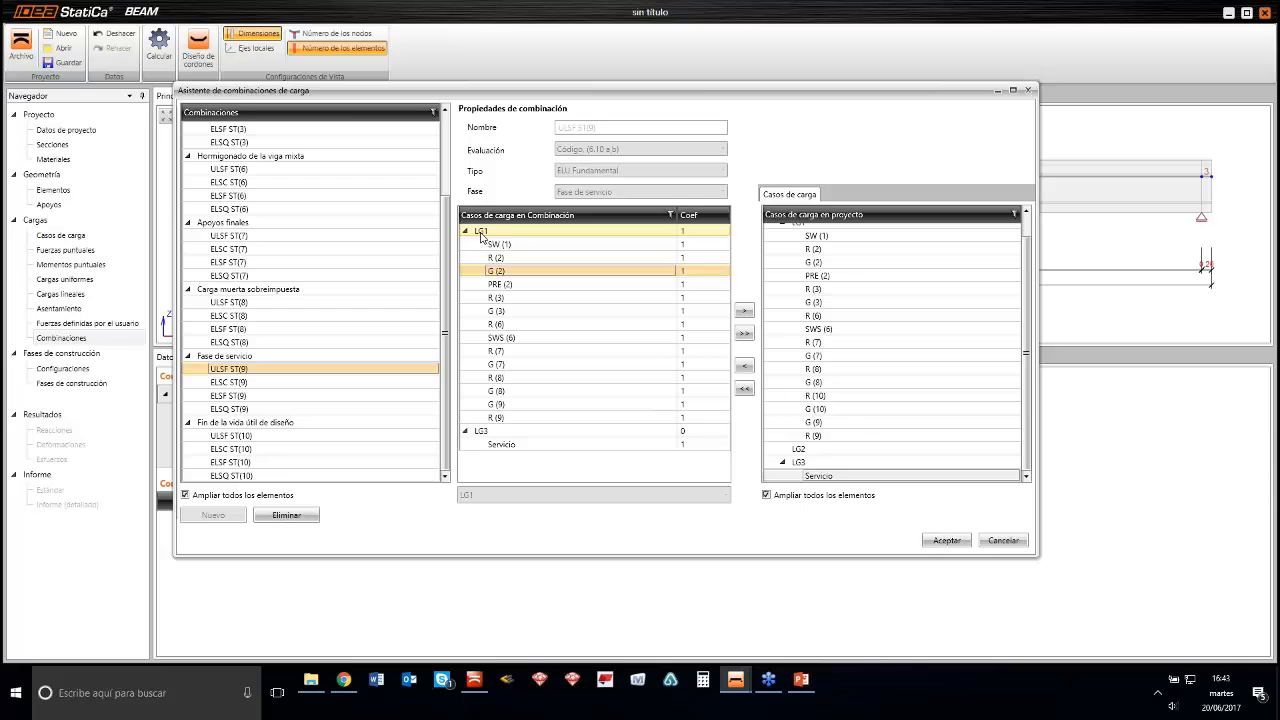
click(480, 233)
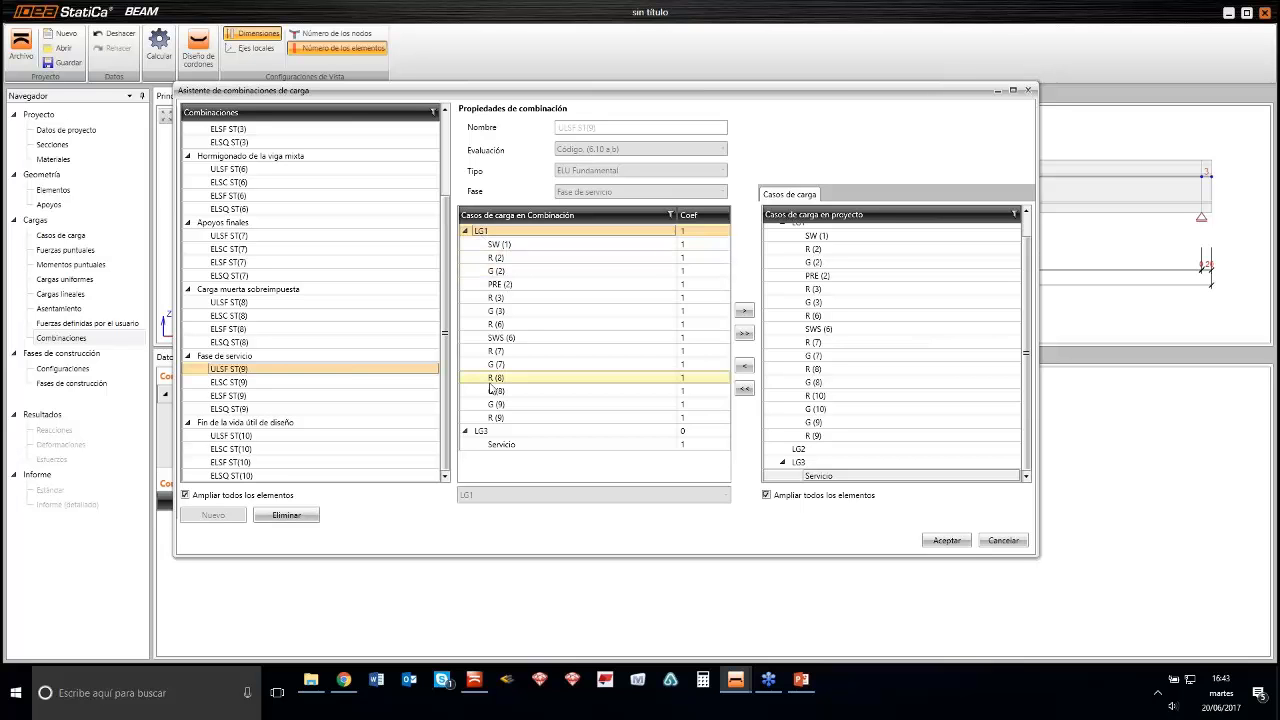
click(492, 432)
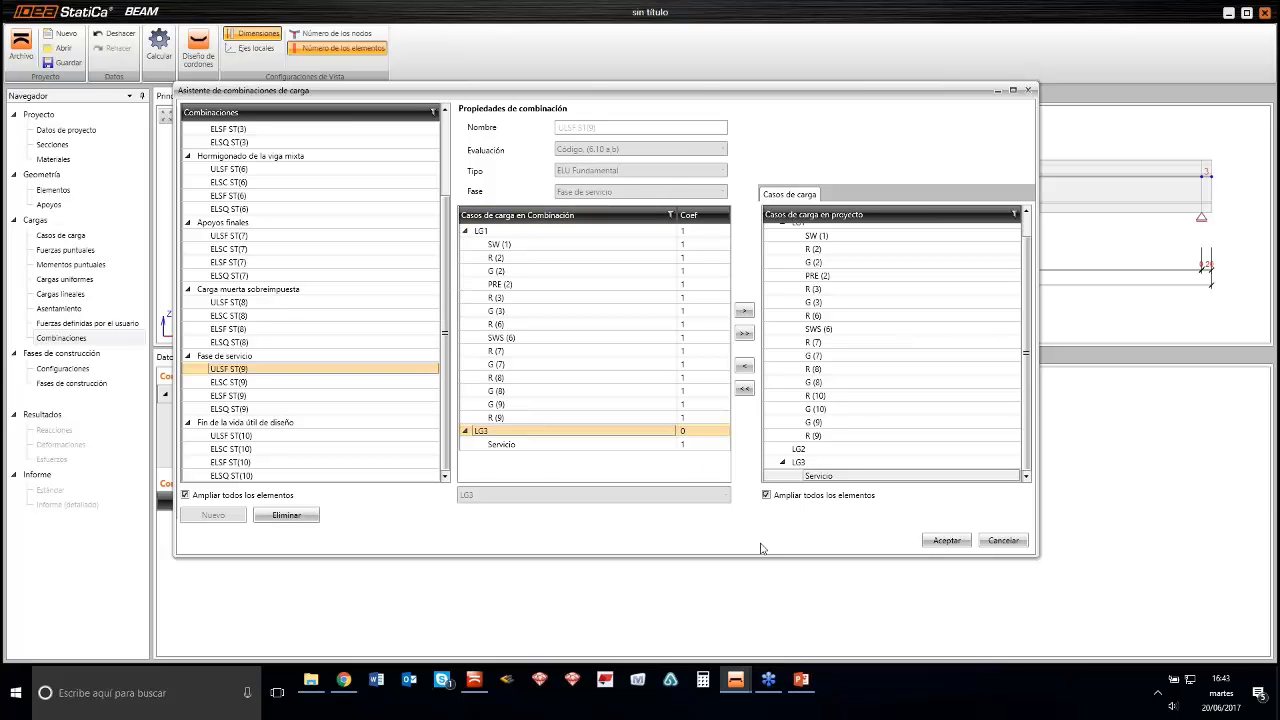
click(962, 545)
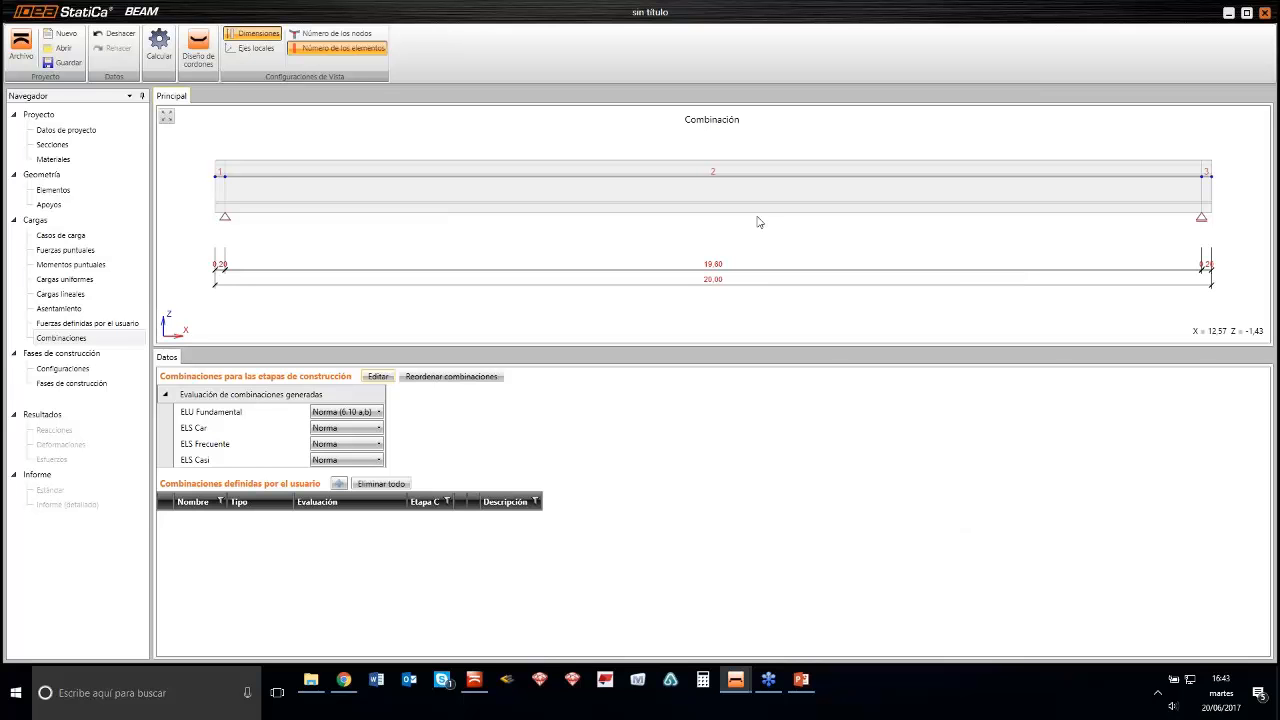
Open the tendon design for the beam and show its tendon layout in the XY and XZ planes
scroll(880, 210, down, 2)
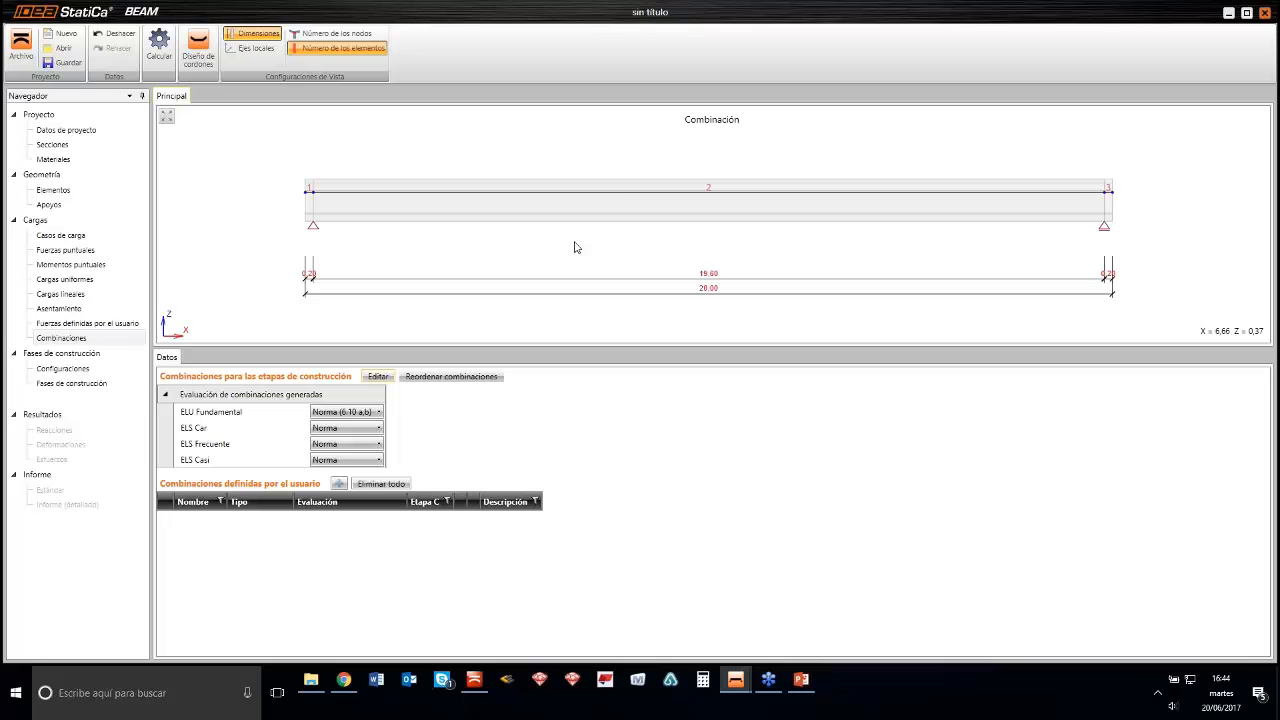
middle_drag(586, 252, 575, 254)
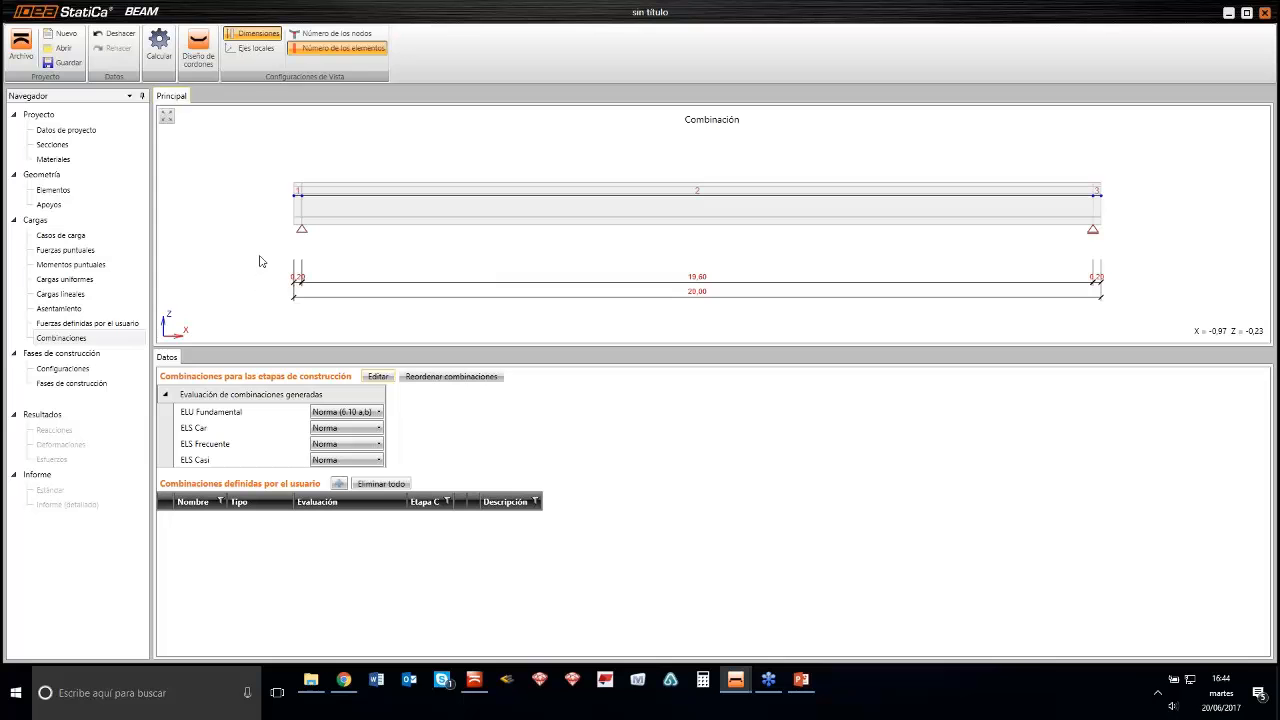
click(207, 62)
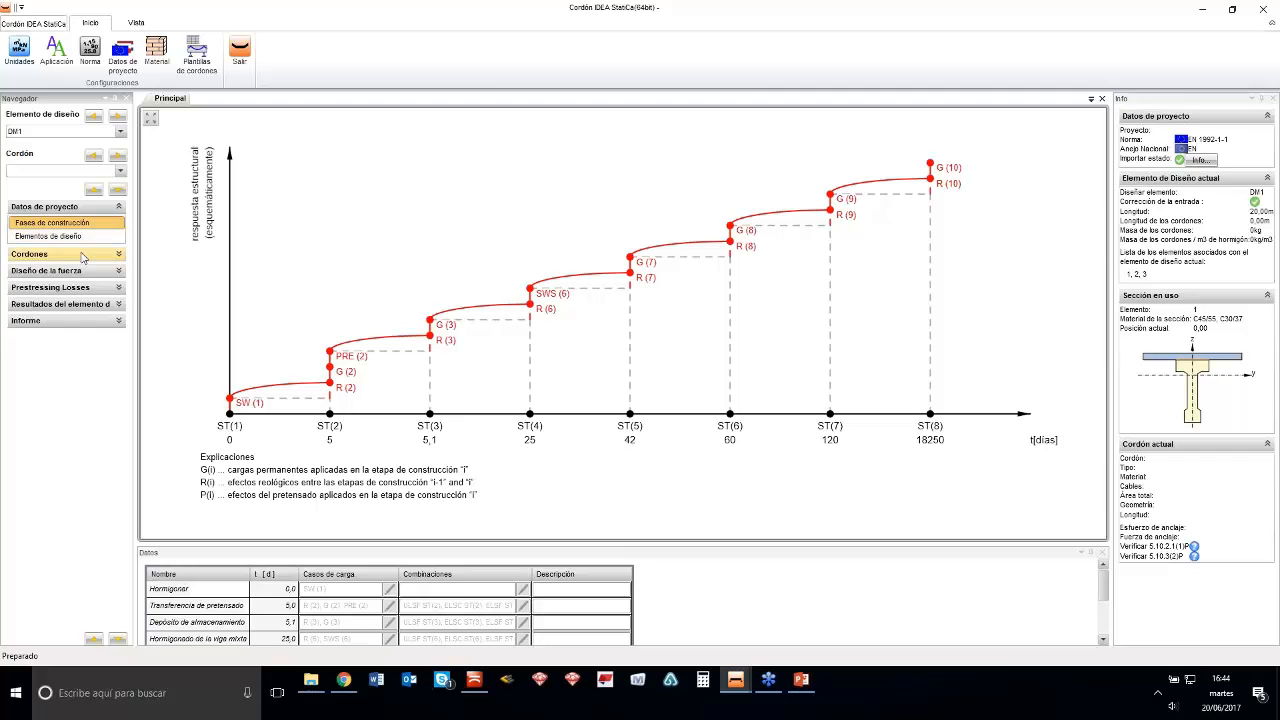
click(45, 255)
click(54, 271)
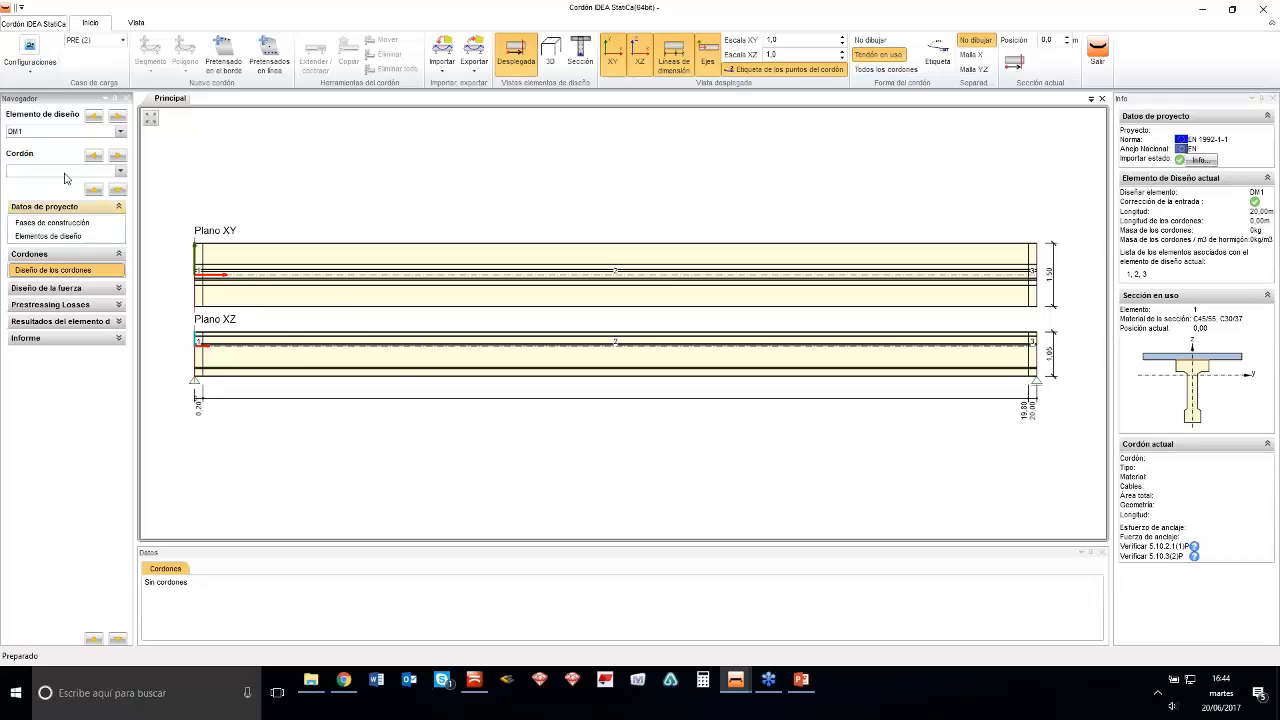
Return to the construction phases, review the main, material and results unit settings, and leave them without changes
click(59, 224)
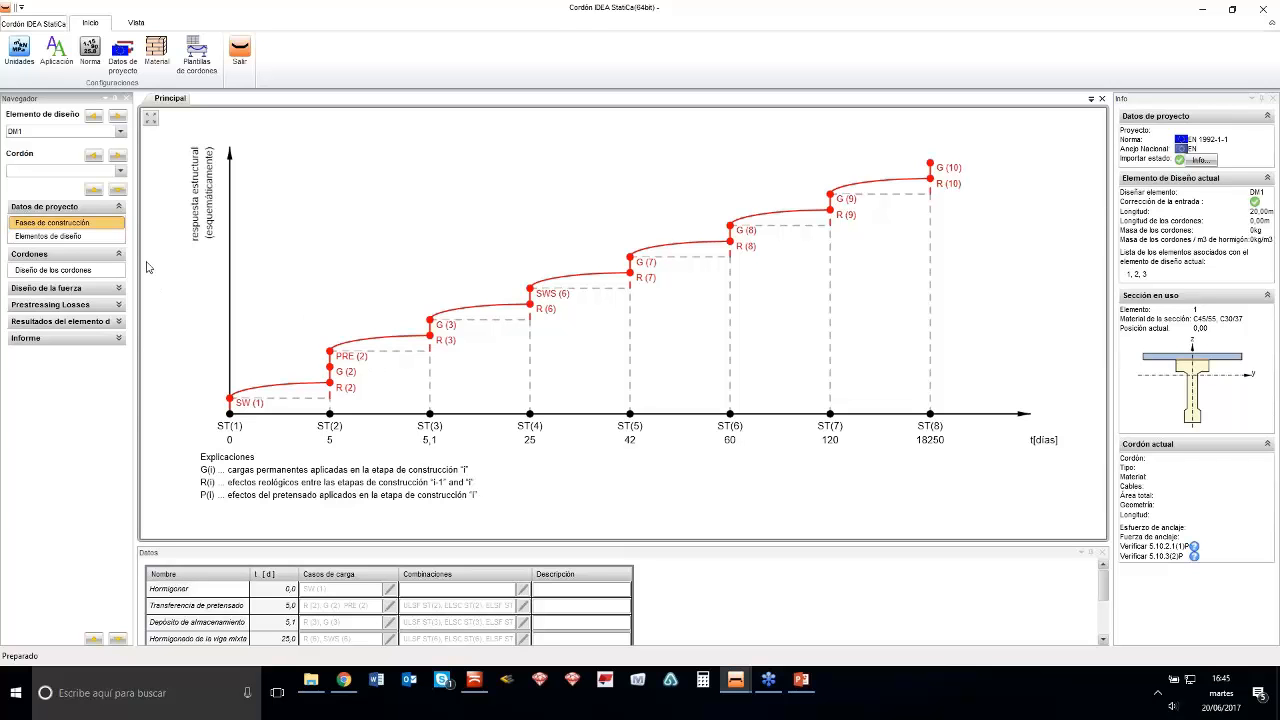
click(21, 66)
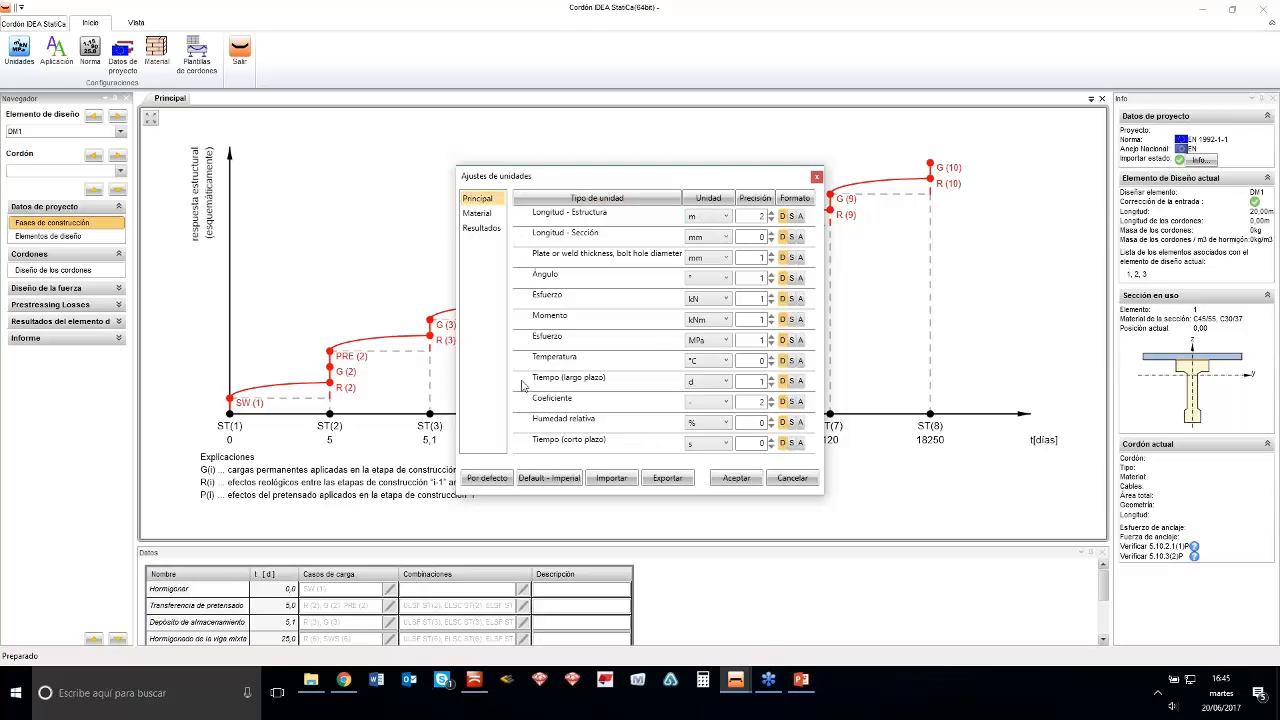
click(477, 213)
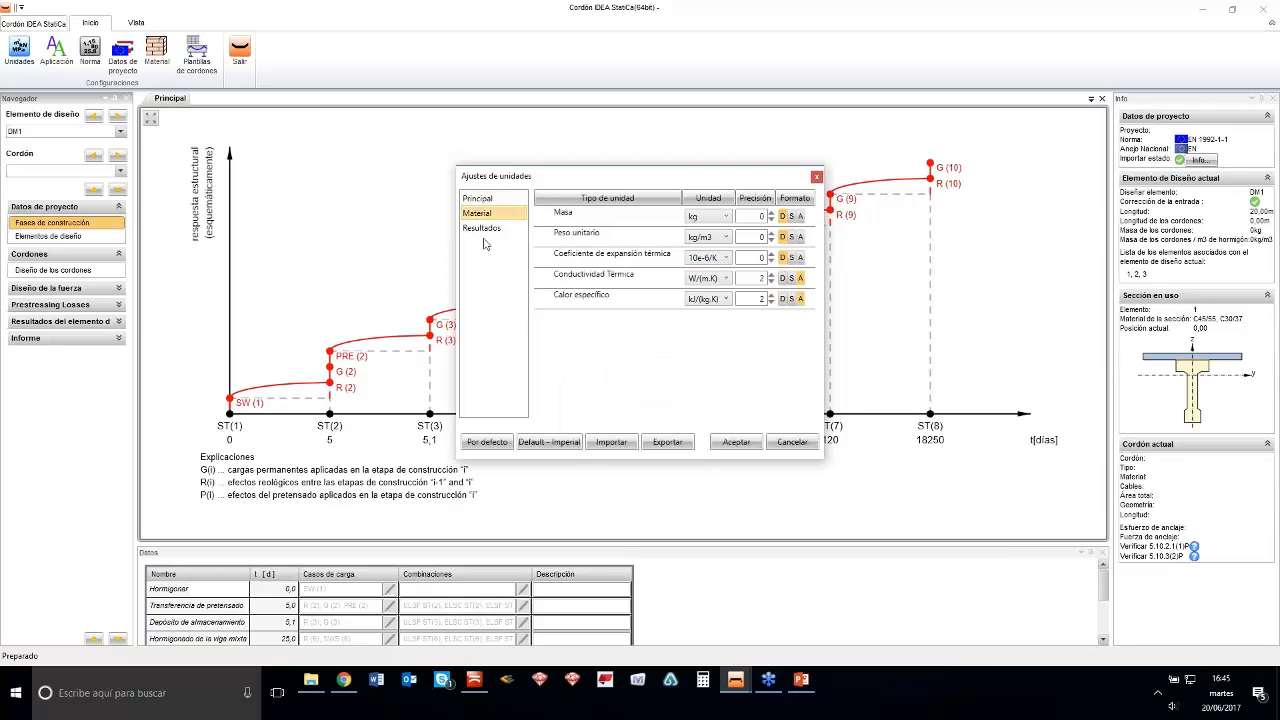
click(484, 229)
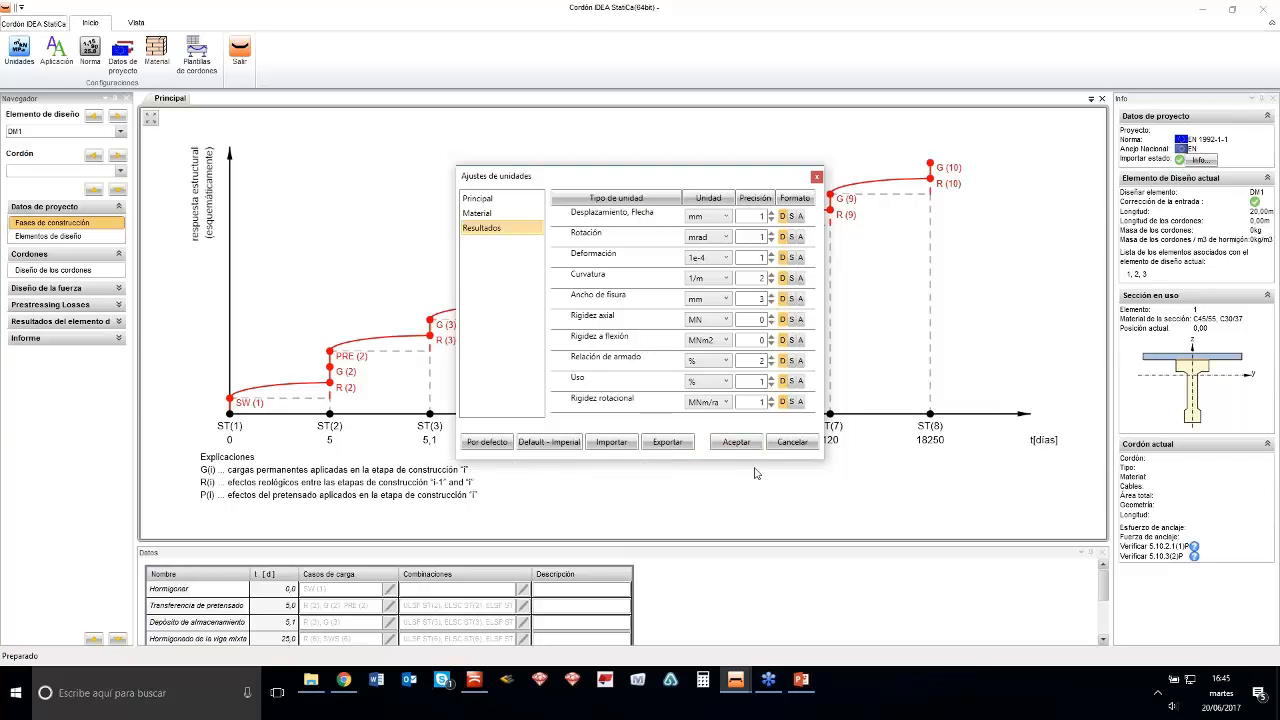
click(782, 444)
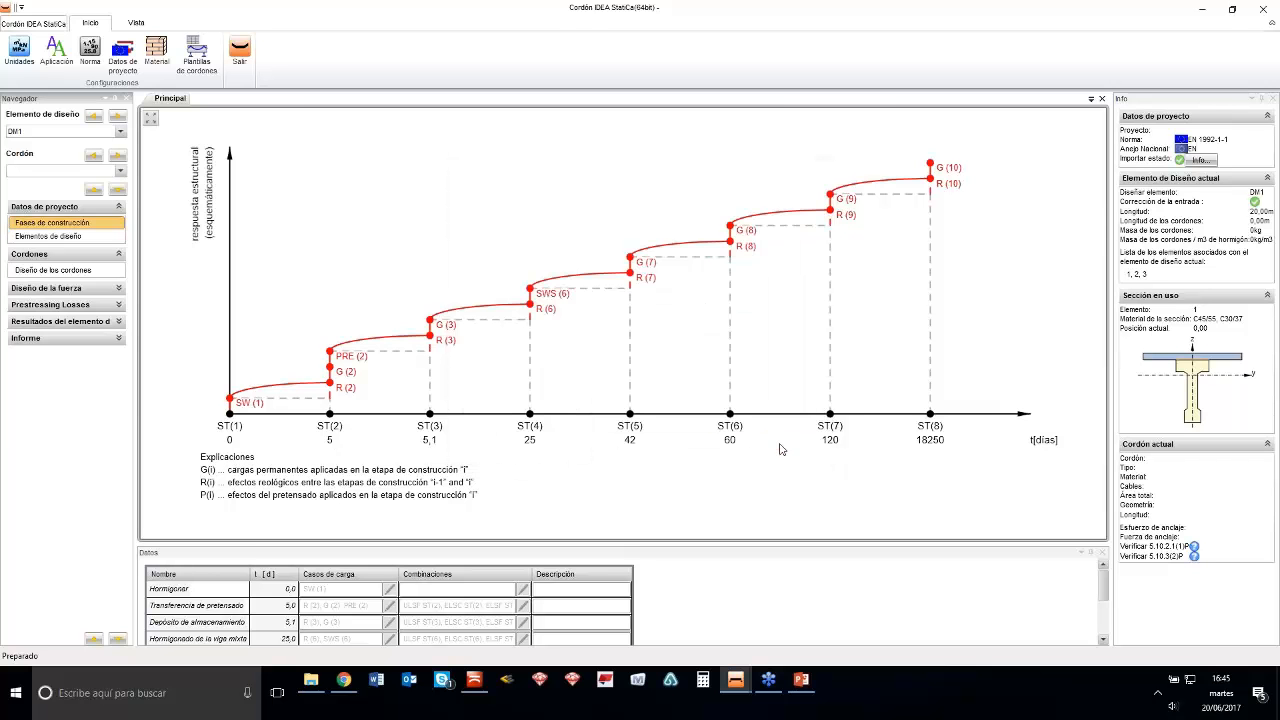
Open the code and calculation settings and examine the partial safety factors in Chapter 2
click(90, 66)
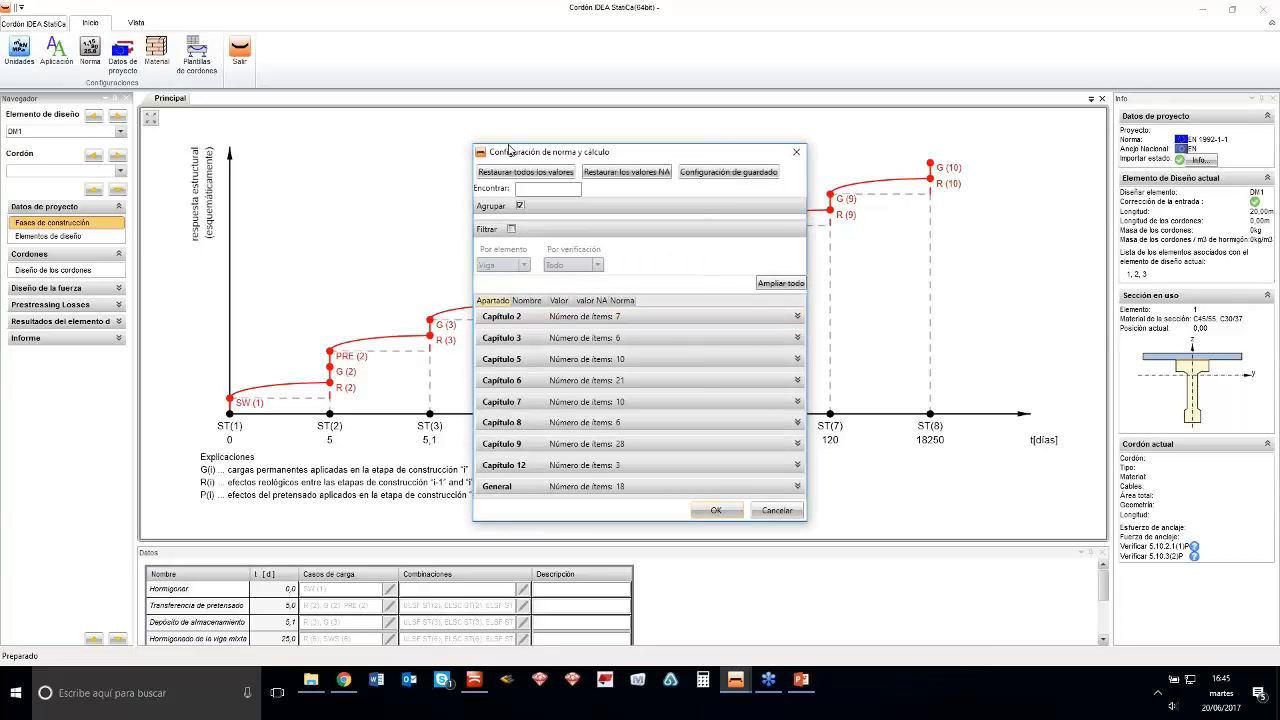
drag(535, 155, 499, 107)
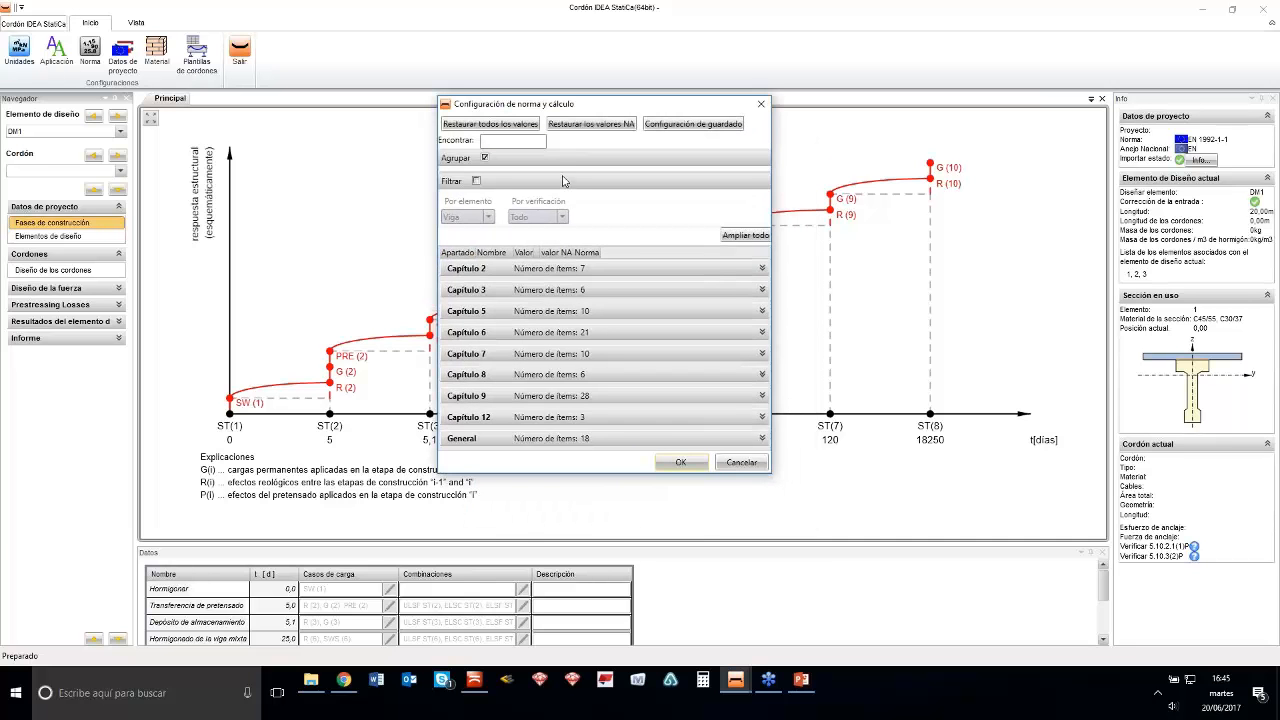
click(583, 271)
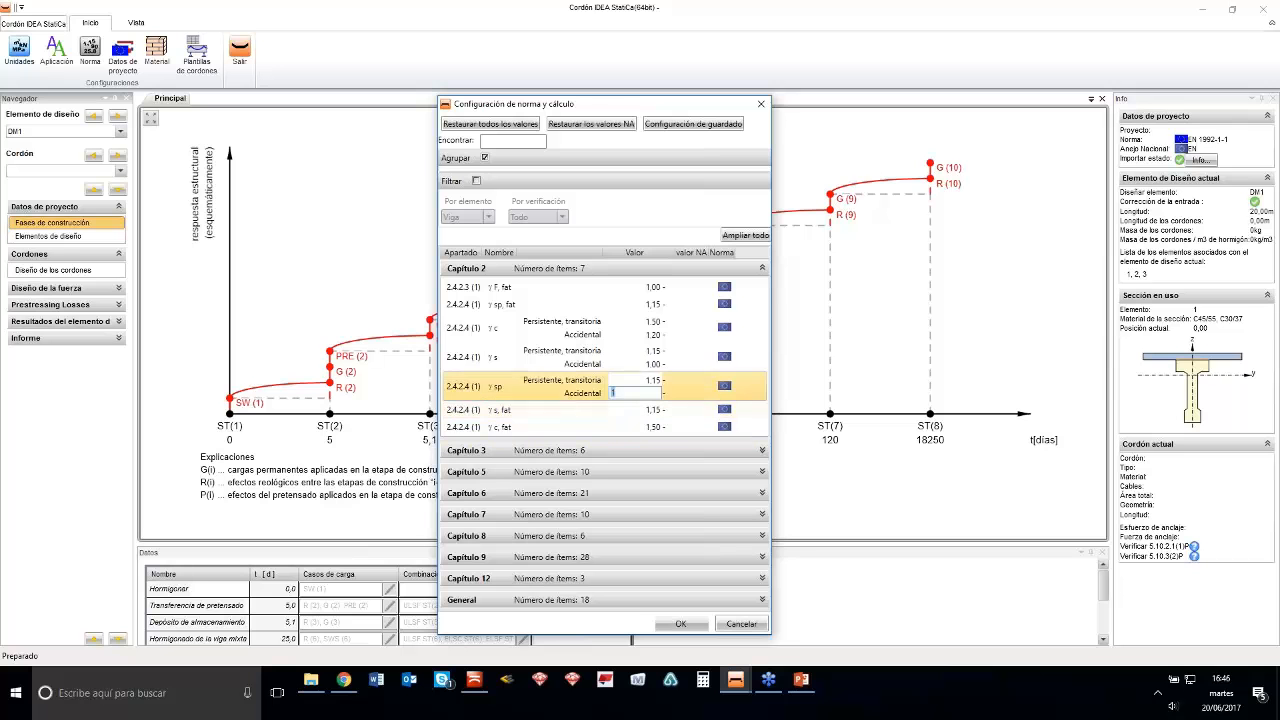
click(632, 379)
key(Up)
key(Up)
key(Up)
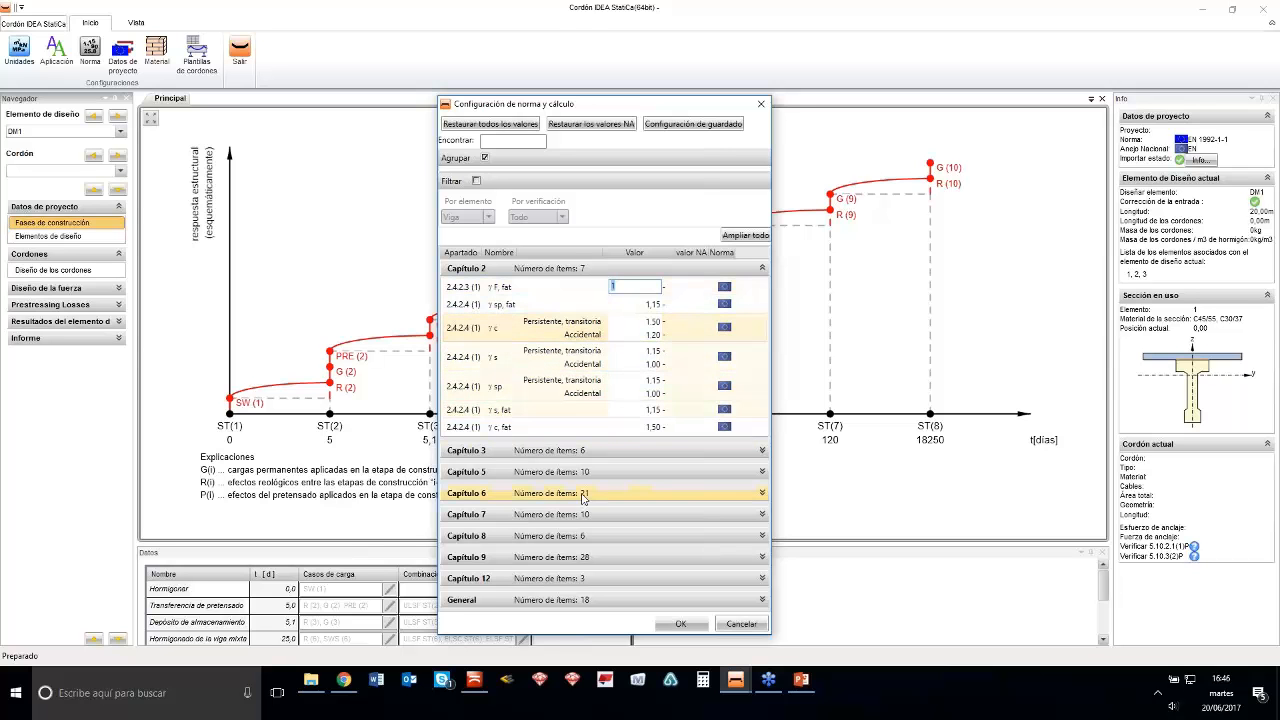
Review the Chapter 3 parameters of the code settings, including the concrete age ts at the start of drying shrinkage
click(591, 452)
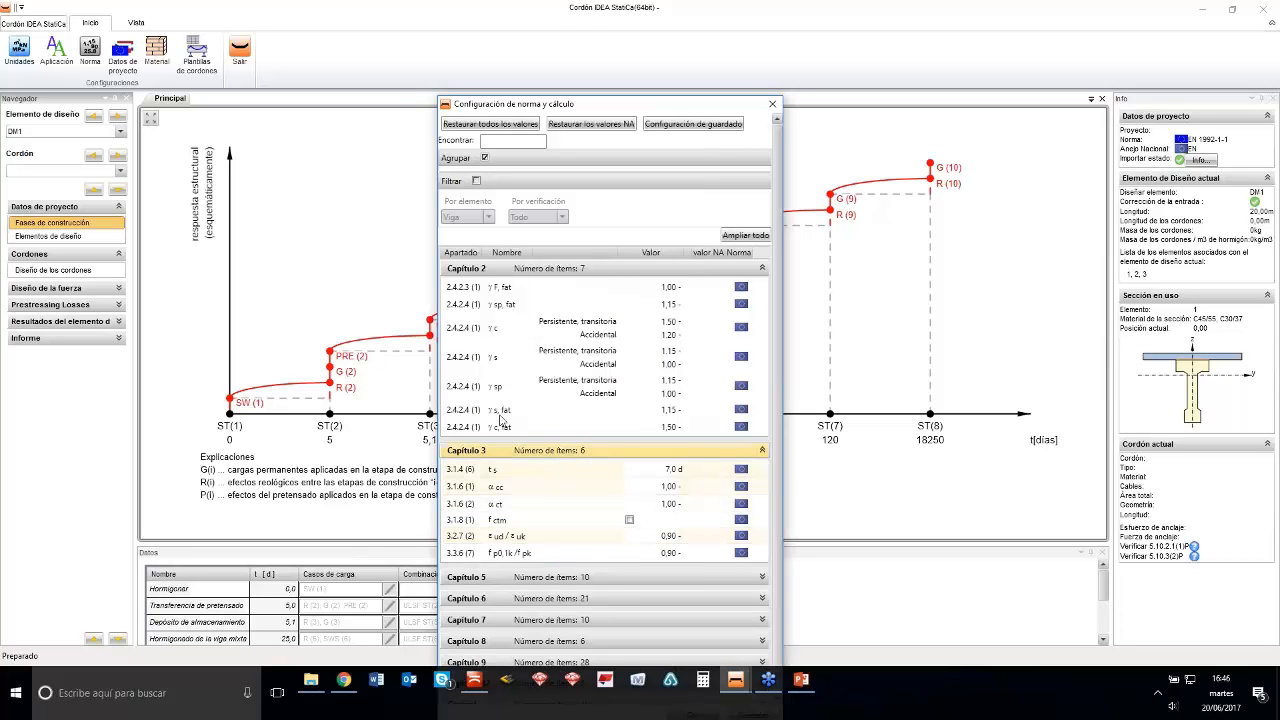
click(507, 269)
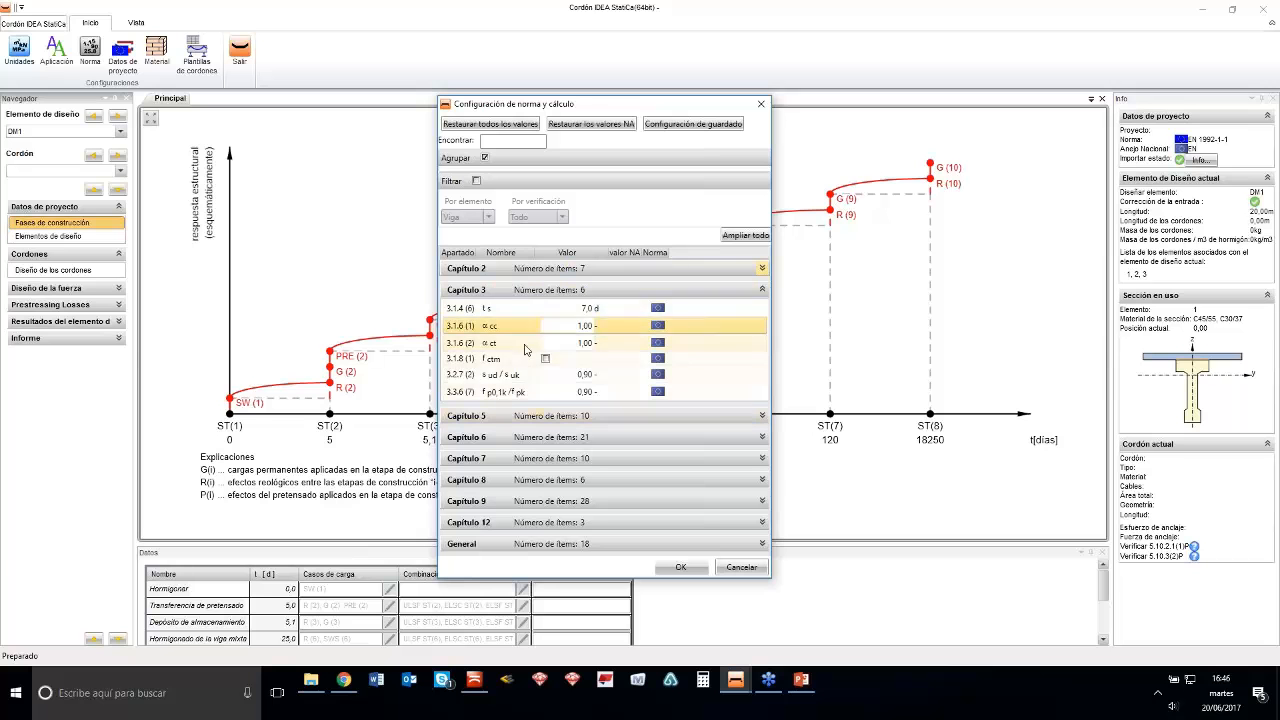
click(505, 310)
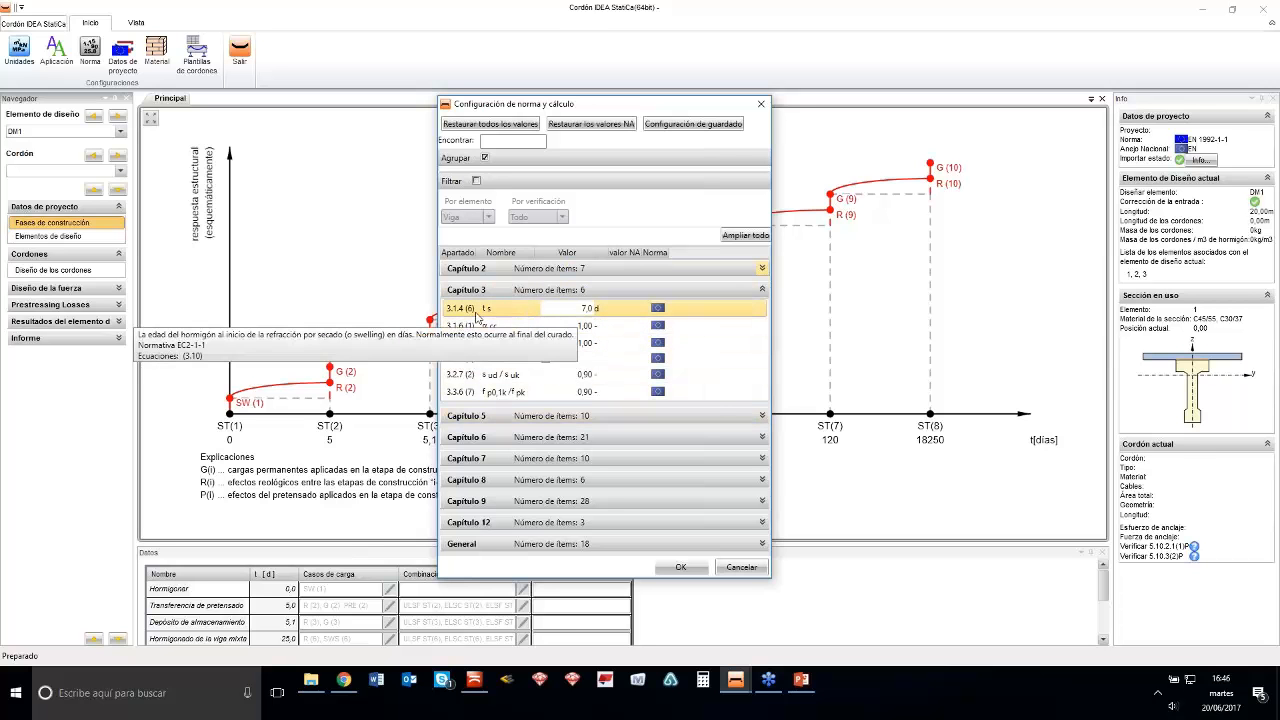
click(525, 291)
Review the Chapter 6 shear verification parameters of the code settings and close the dialog
click(543, 339)
click(626, 436)
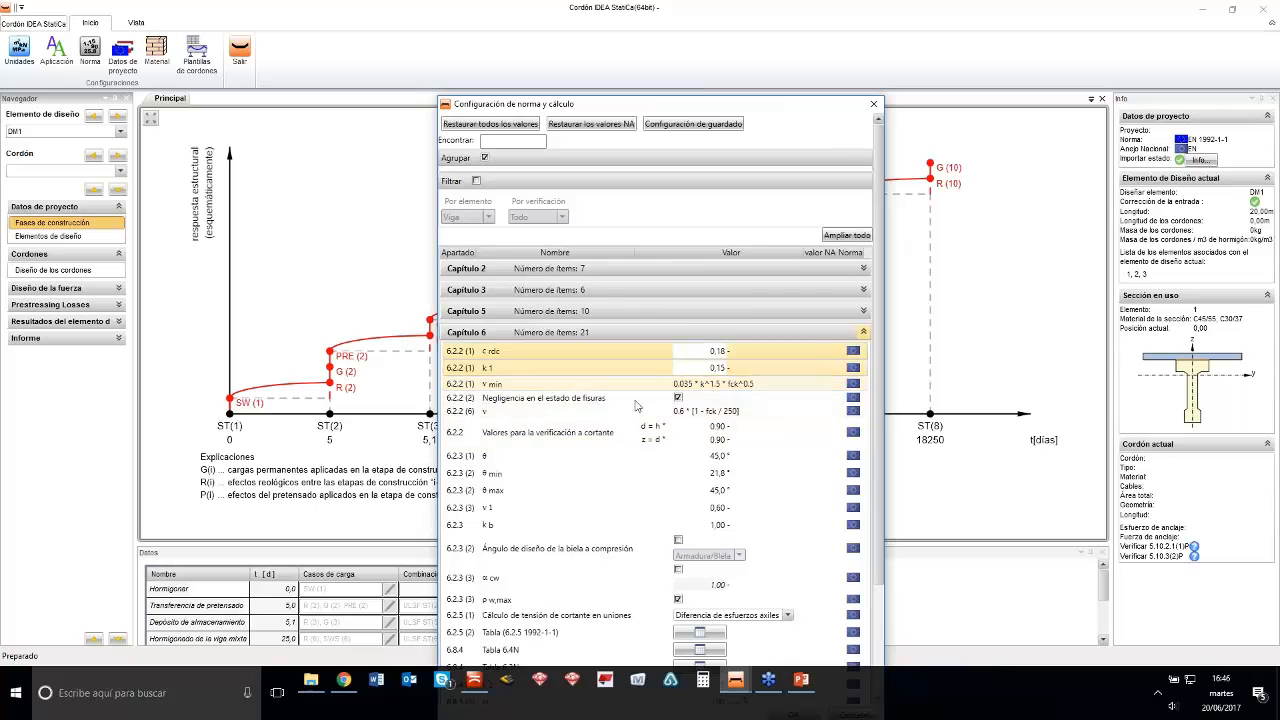
click(570, 399)
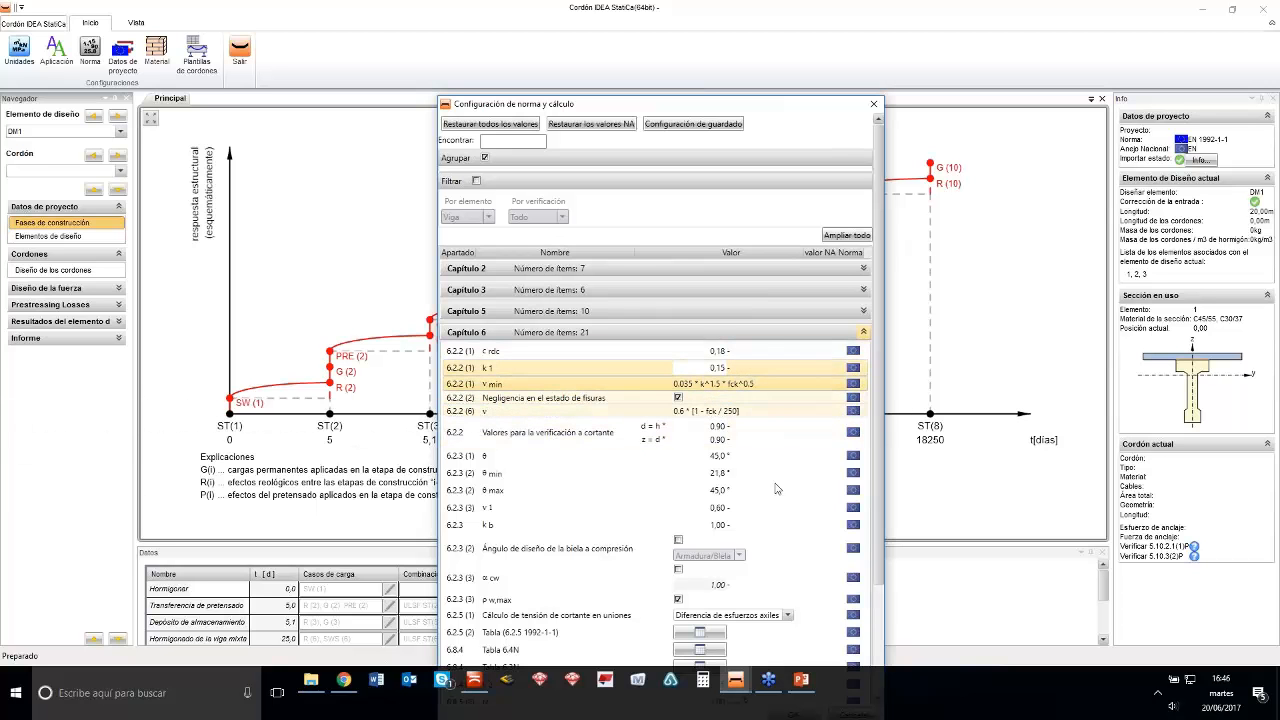
drag(677, 105, 645, 41)
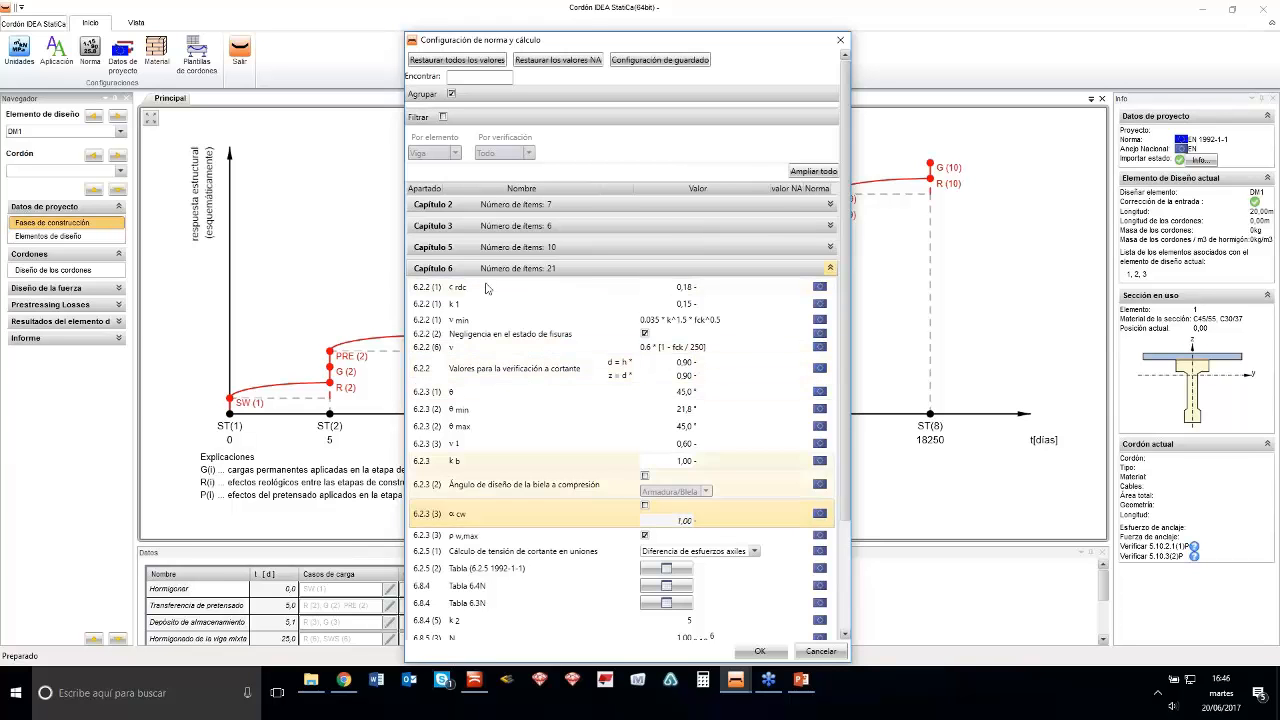
click(640, 268)
click(648, 399)
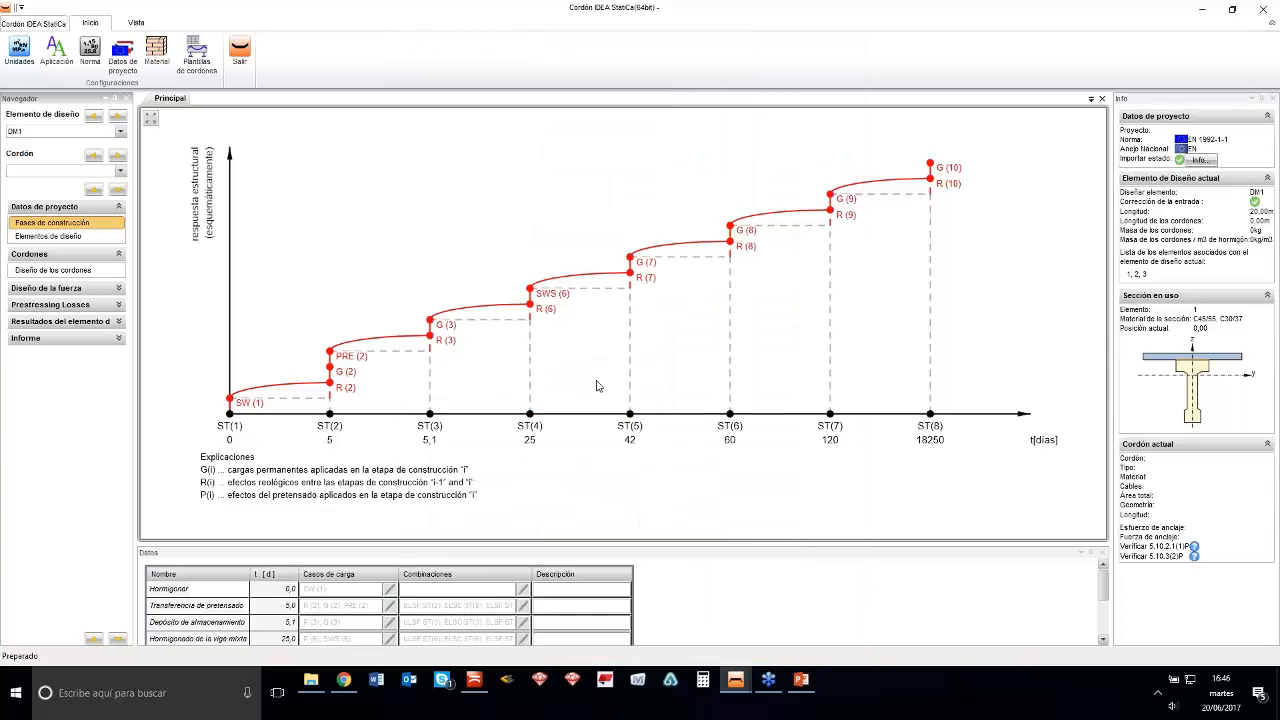
Examine the properties of the Y1860S7-15.7 prestressing steel in the material library and close it
click(156, 68)
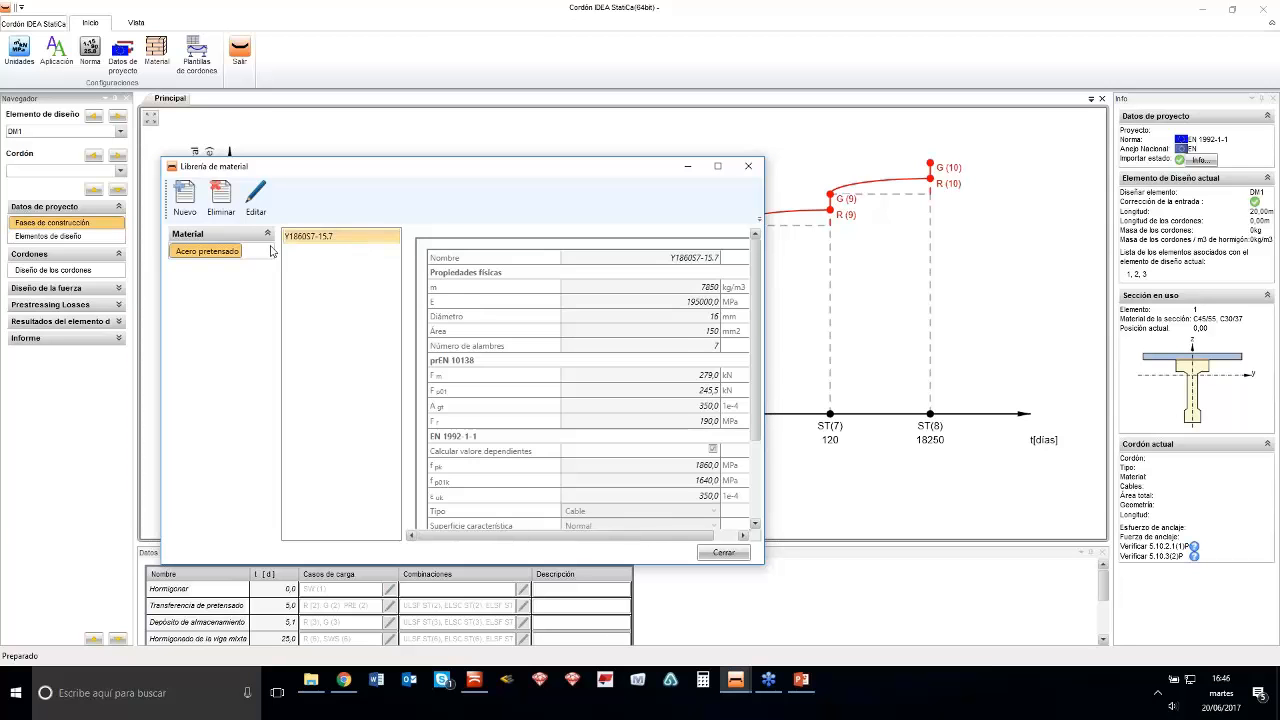
scroll(514, 363, down, 4)
scroll(574, 423, up, 4)
scroll(633, 366, down, 1)
scroll(640, 300, up, 1)
click(748, 166)
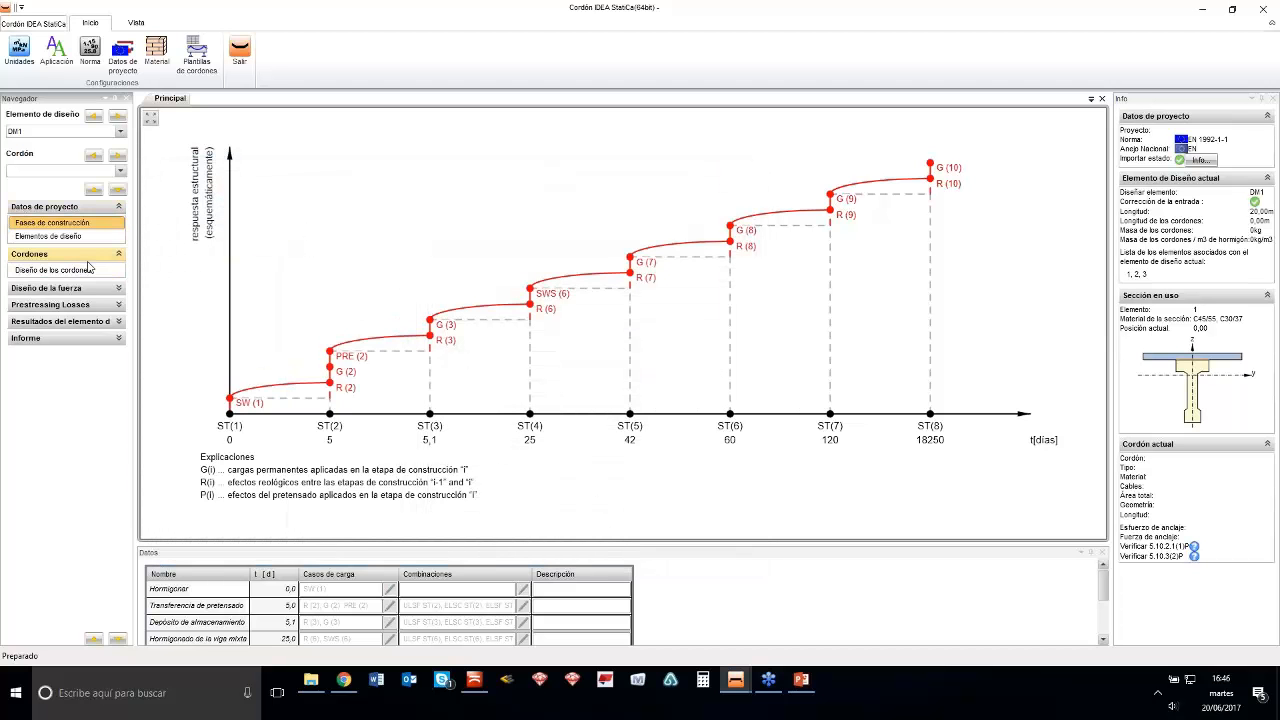
Show the beam's cross-section in the tendon design and add an in-line group of two Y1860S7-15.7 pretensioned strands in the bottom flange
click(53, 270)
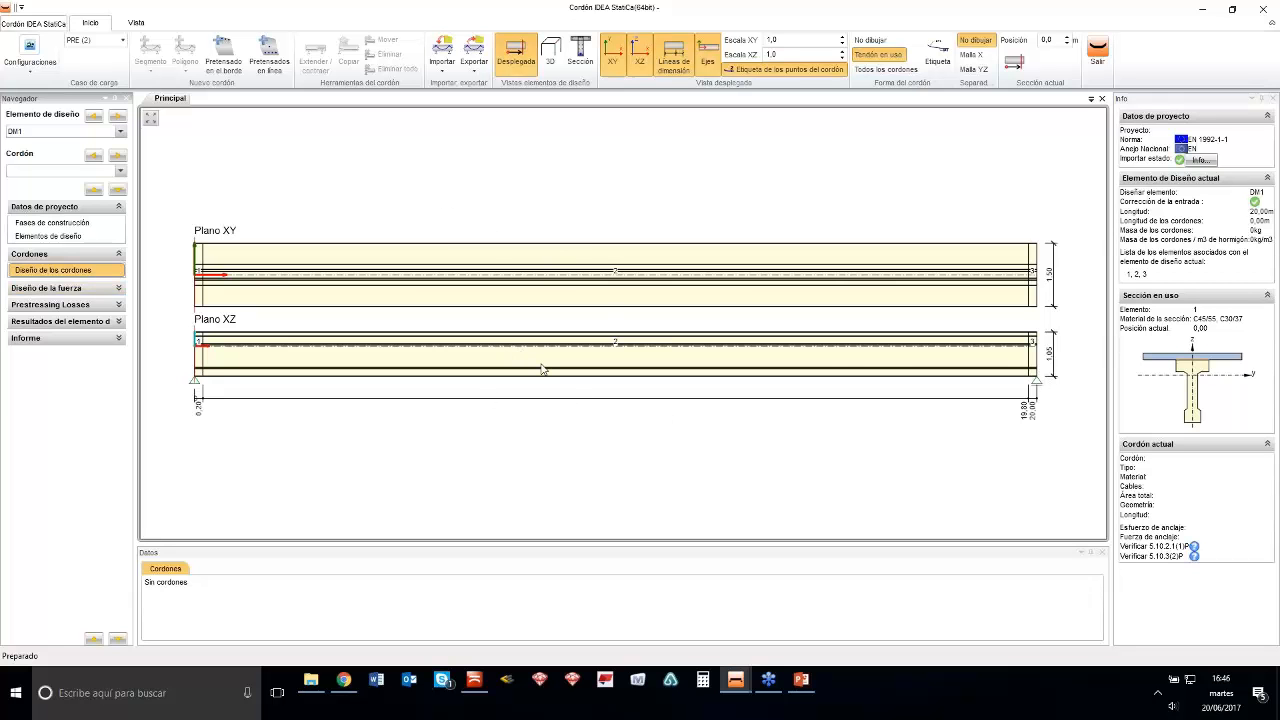
click(580, 52)
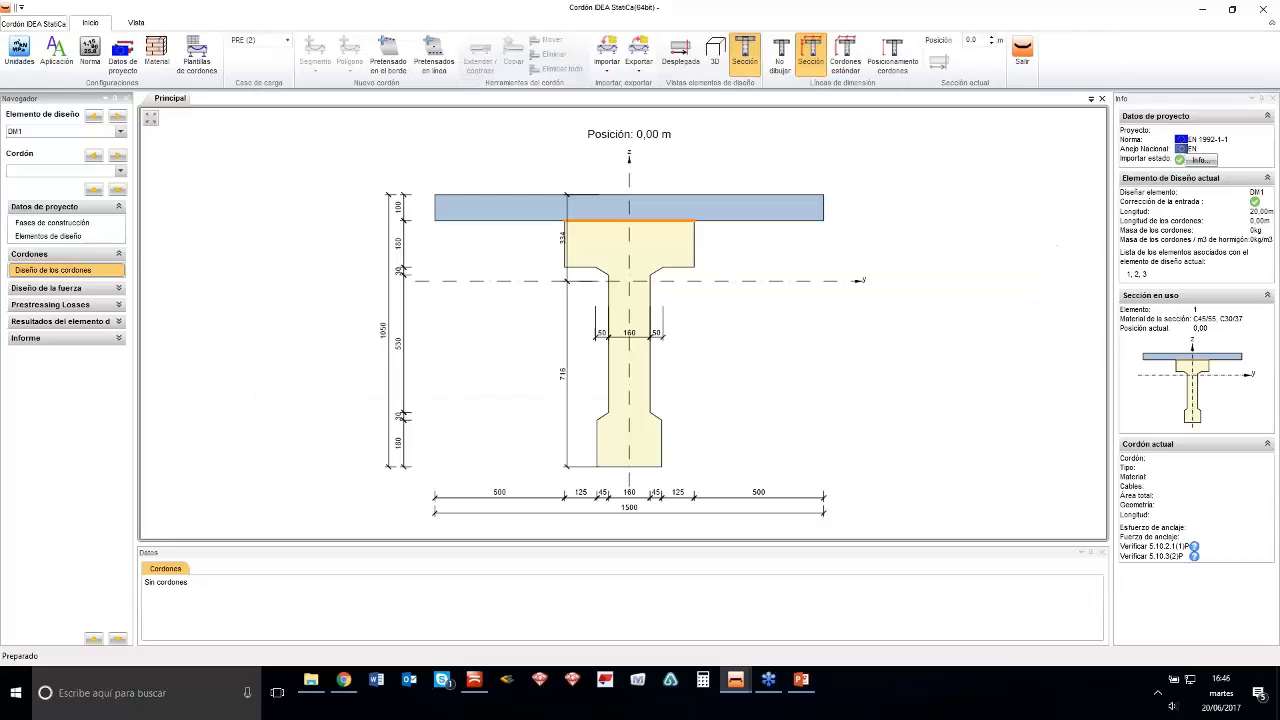
middle_drag(712, 418, 699, 388)
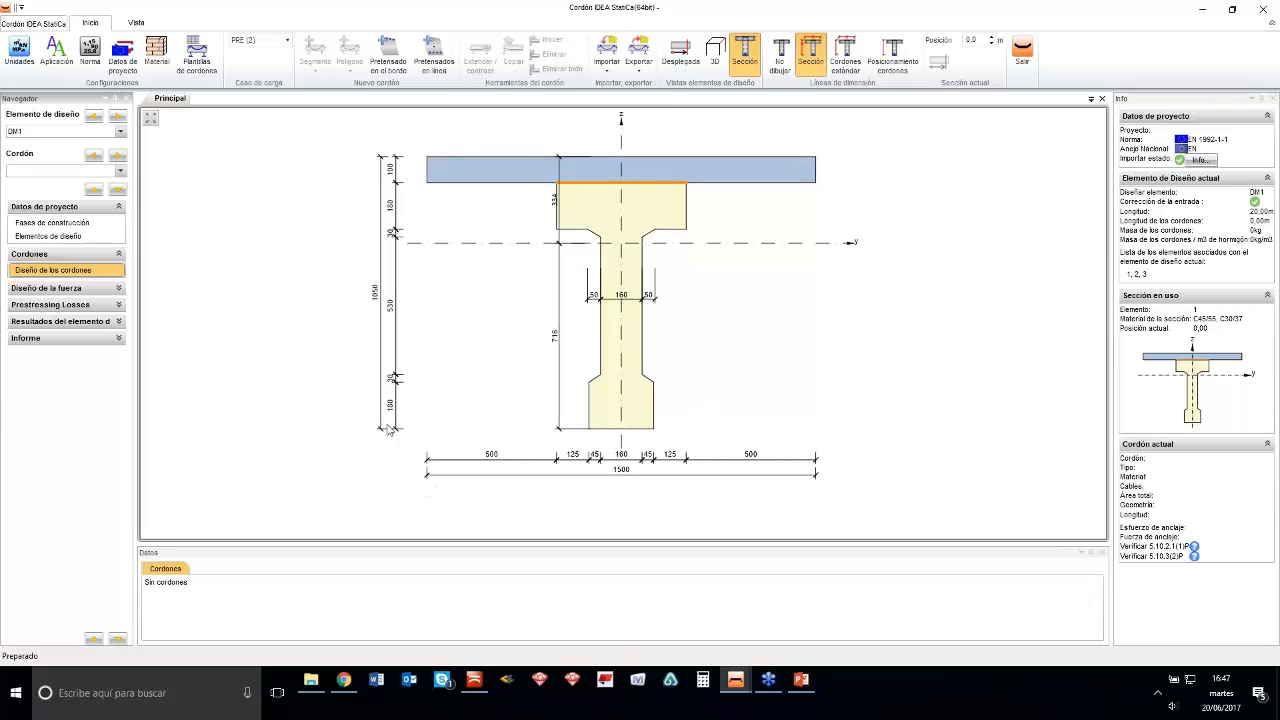
click(447, 70)
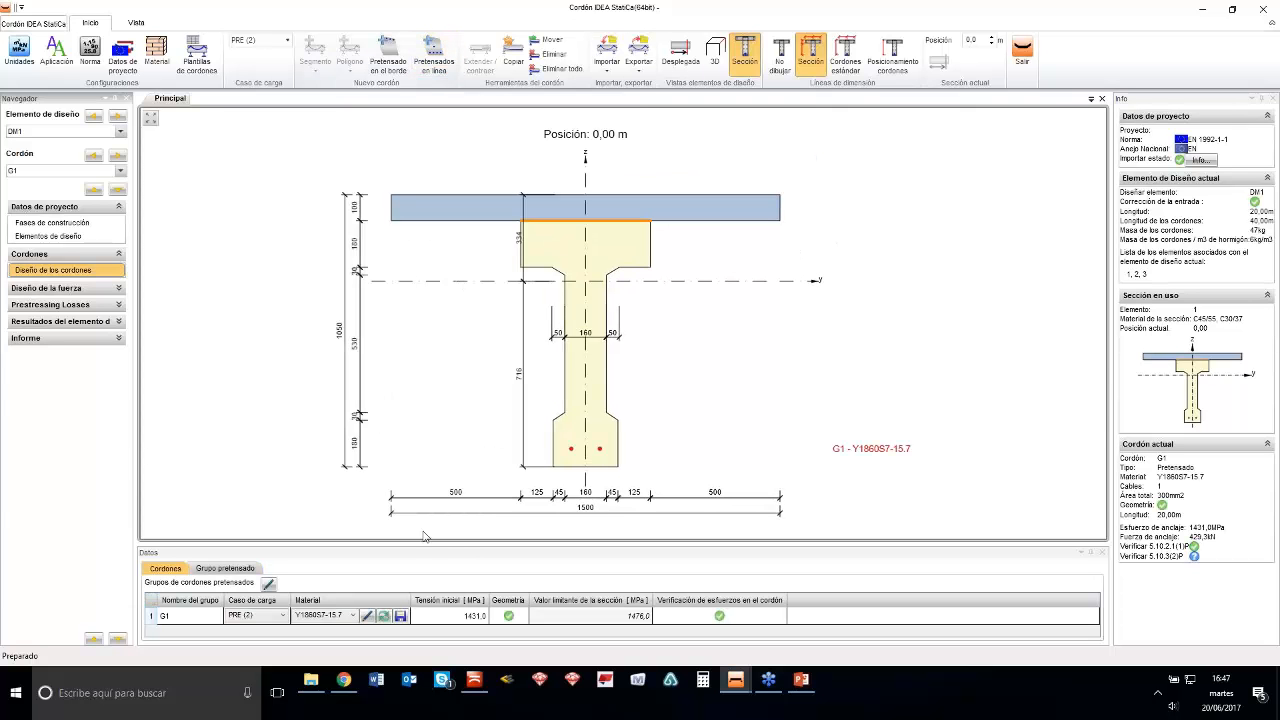
Examine the stress-strain and relaxation diagrams of the Y1770S2-5.6 strand in the material library and close it without changing the material
drag(424, 546, 434, 440)
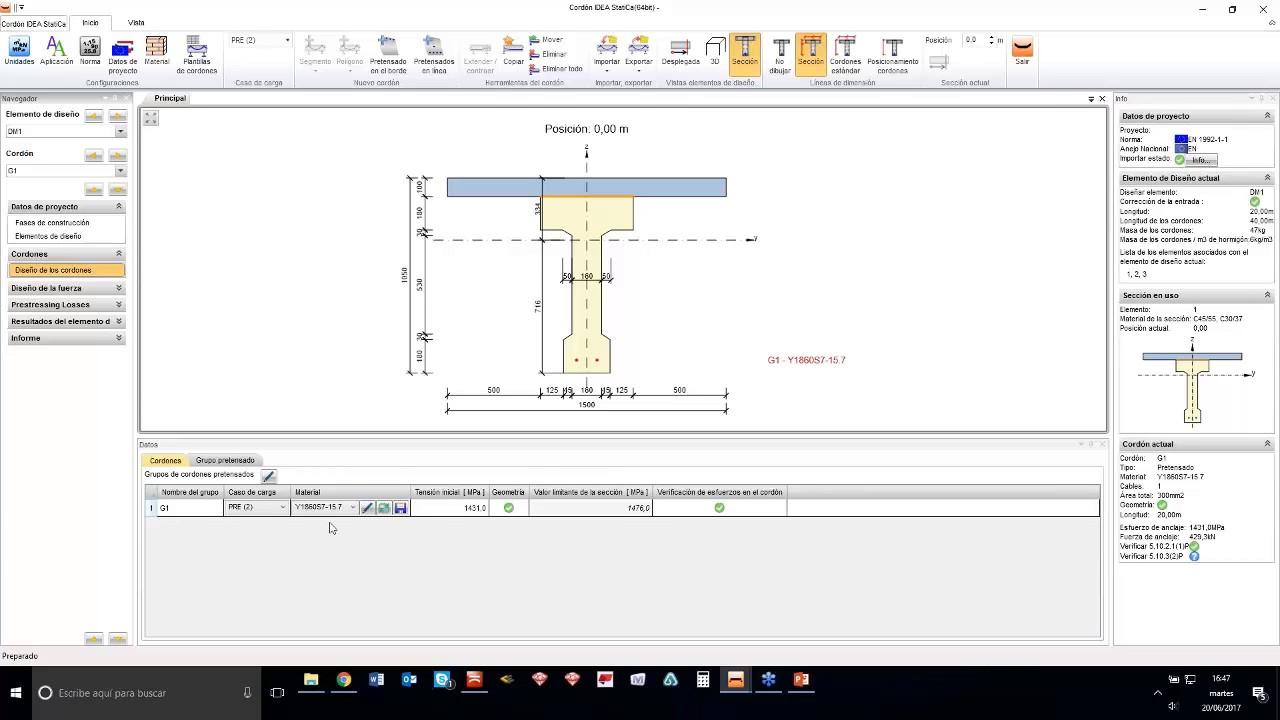
click(383, 508)
mouse_move(230, 122)
mouse_down()
mouse_move(230, 385)
mouse_move(218, 121)
mouse_up()
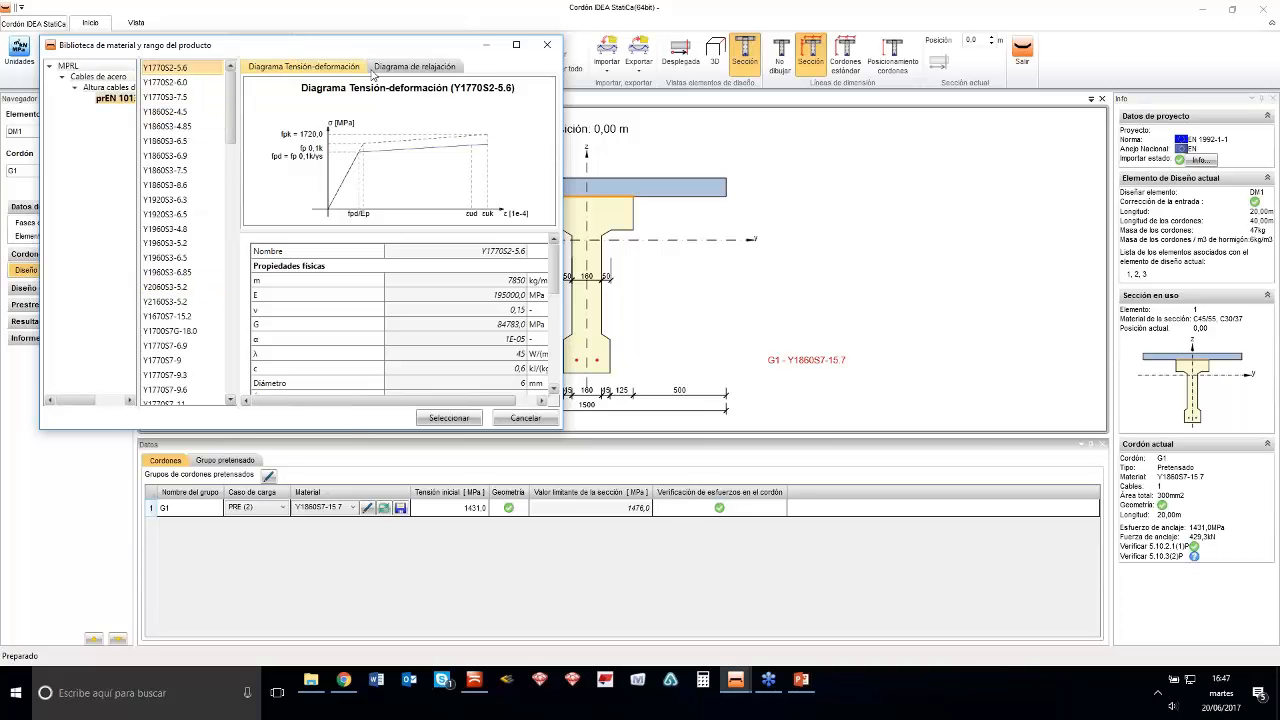
click(425, 68)
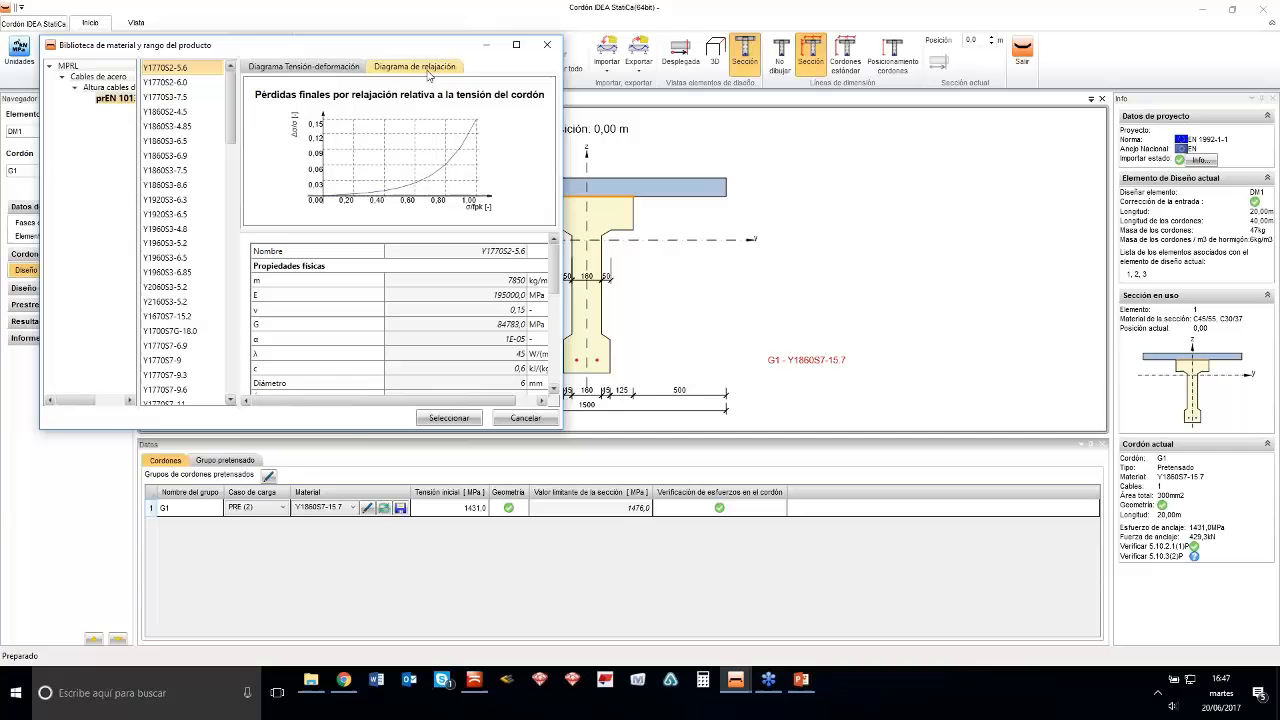
click(333, 70)
click(396, 70)
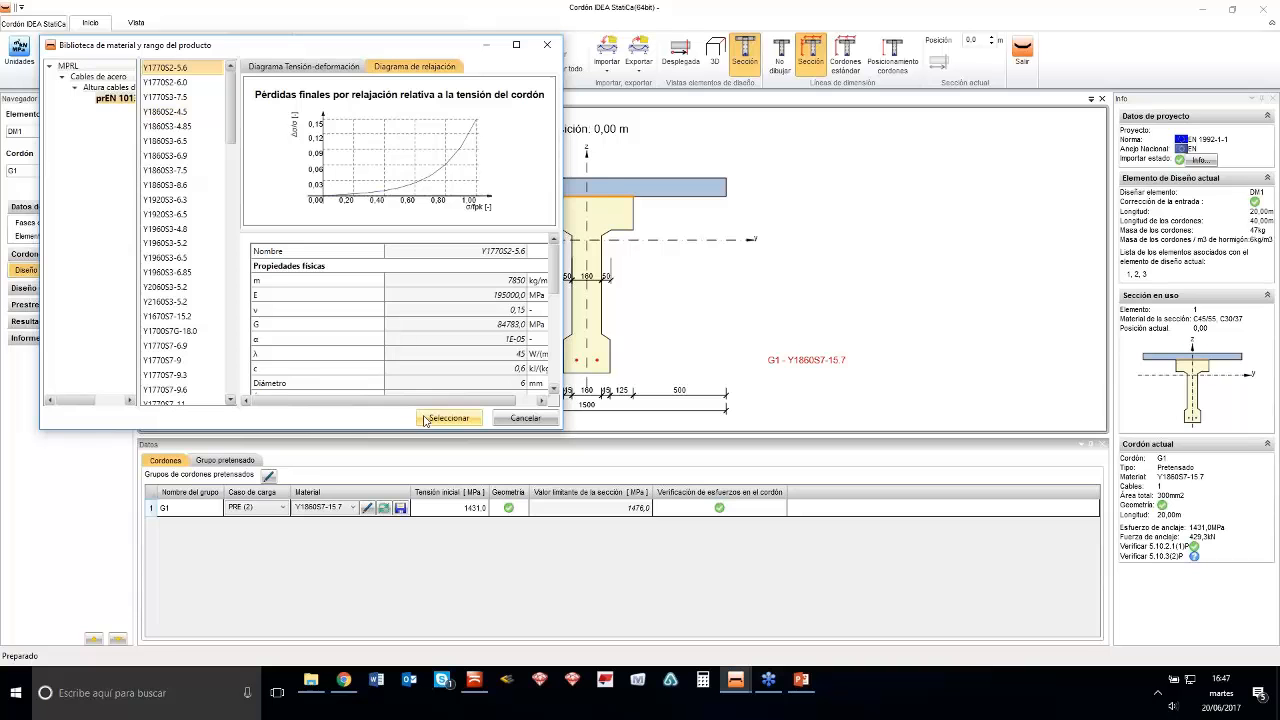
click(517, 419)
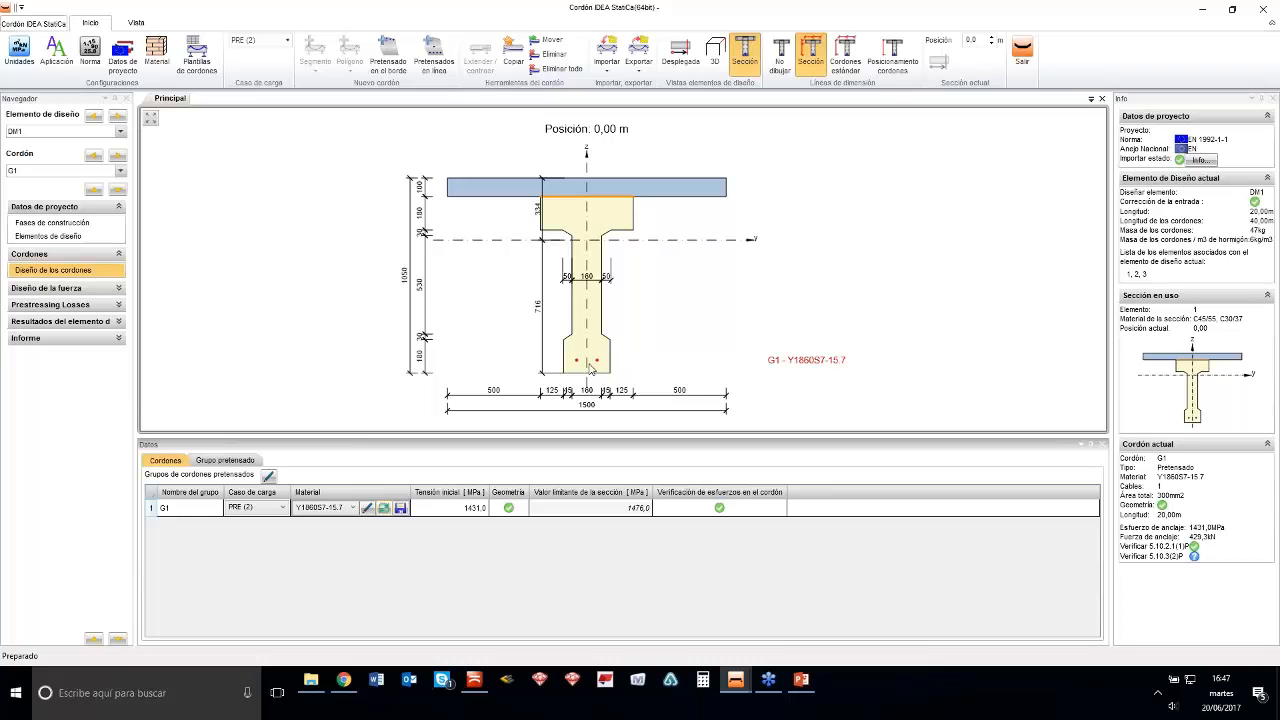
Set the vertical offset Δz of strand group G1 to 50 mm at its start and end points and its number of strands to 3
click(238, 465)
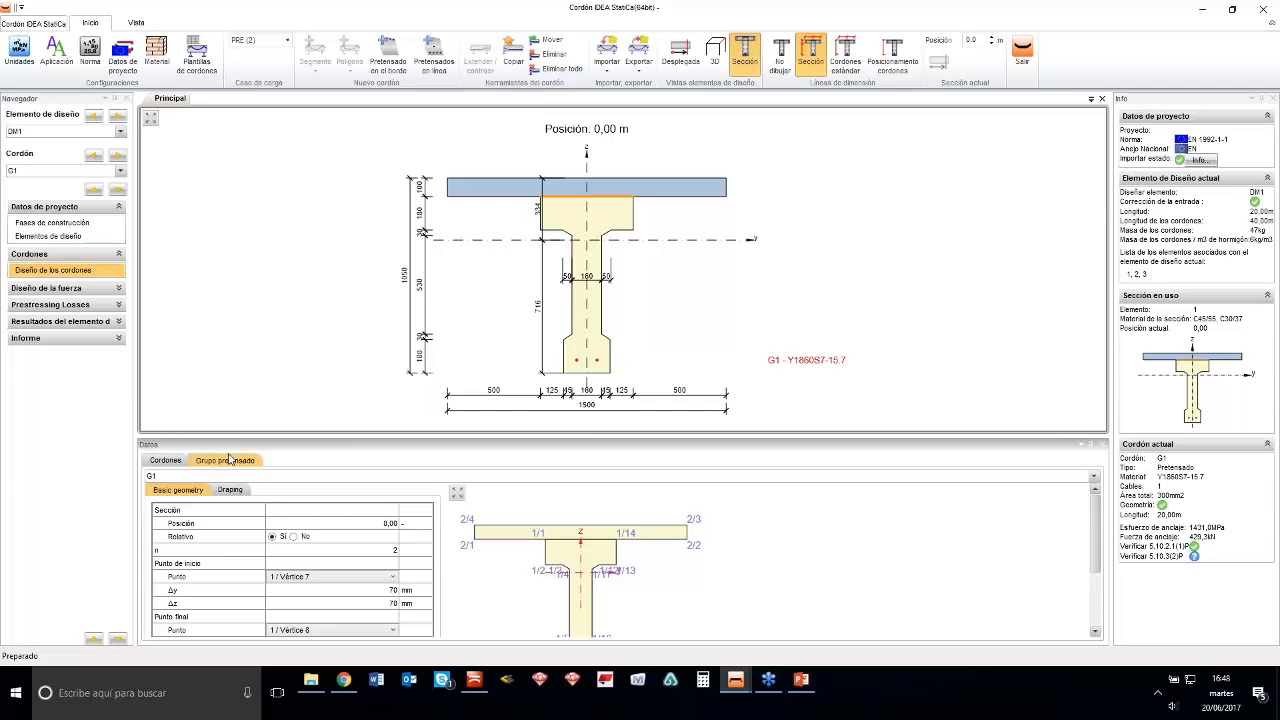
drag(352, 436, 352, 362)
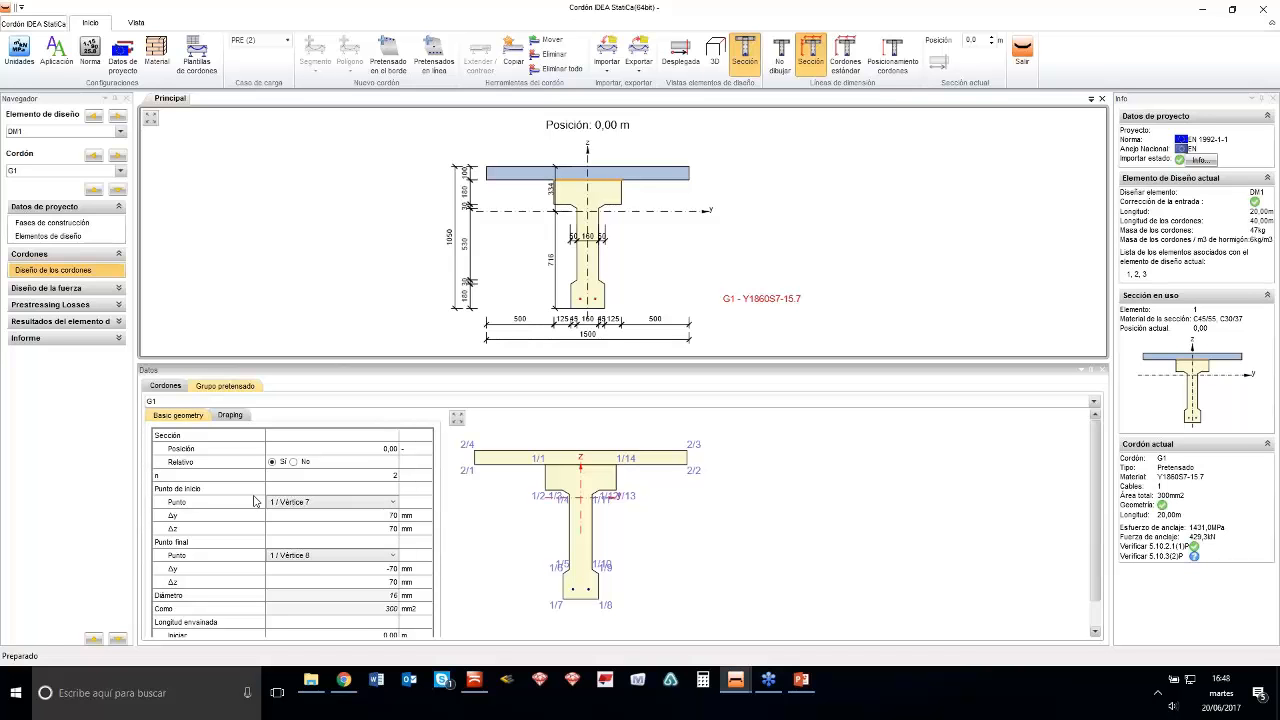
click(381, 515)
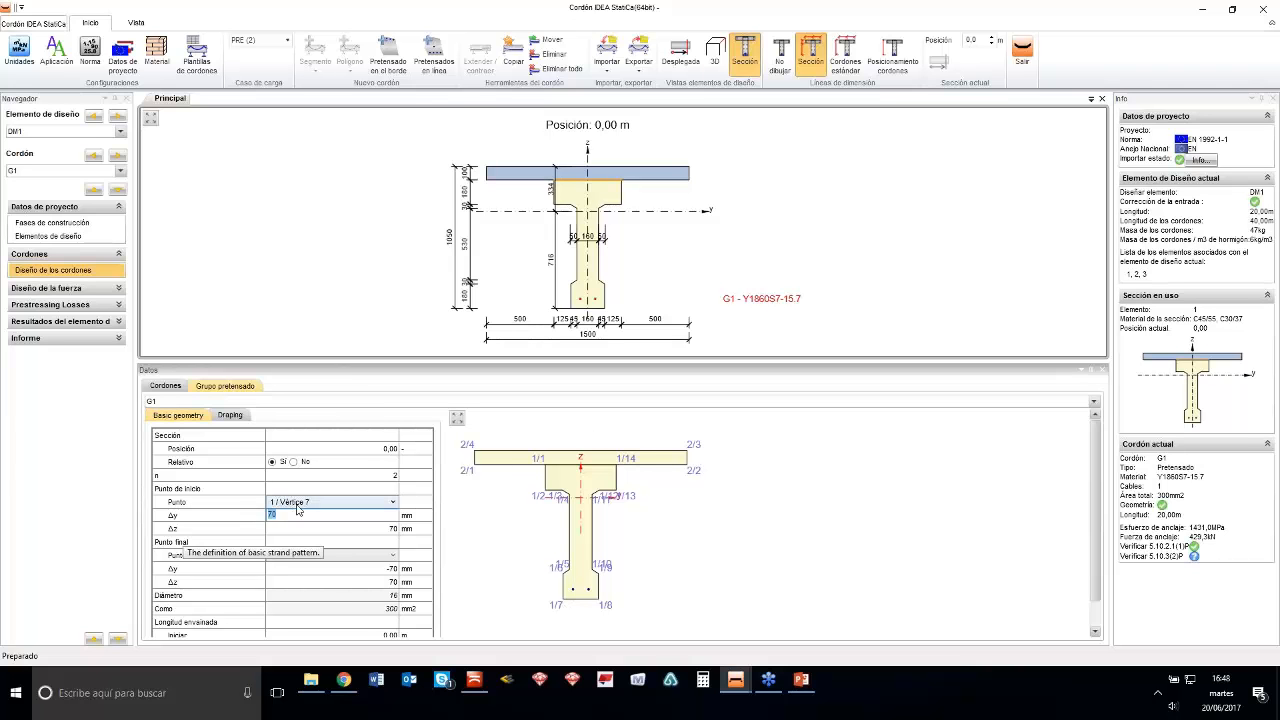
click(367, 531)
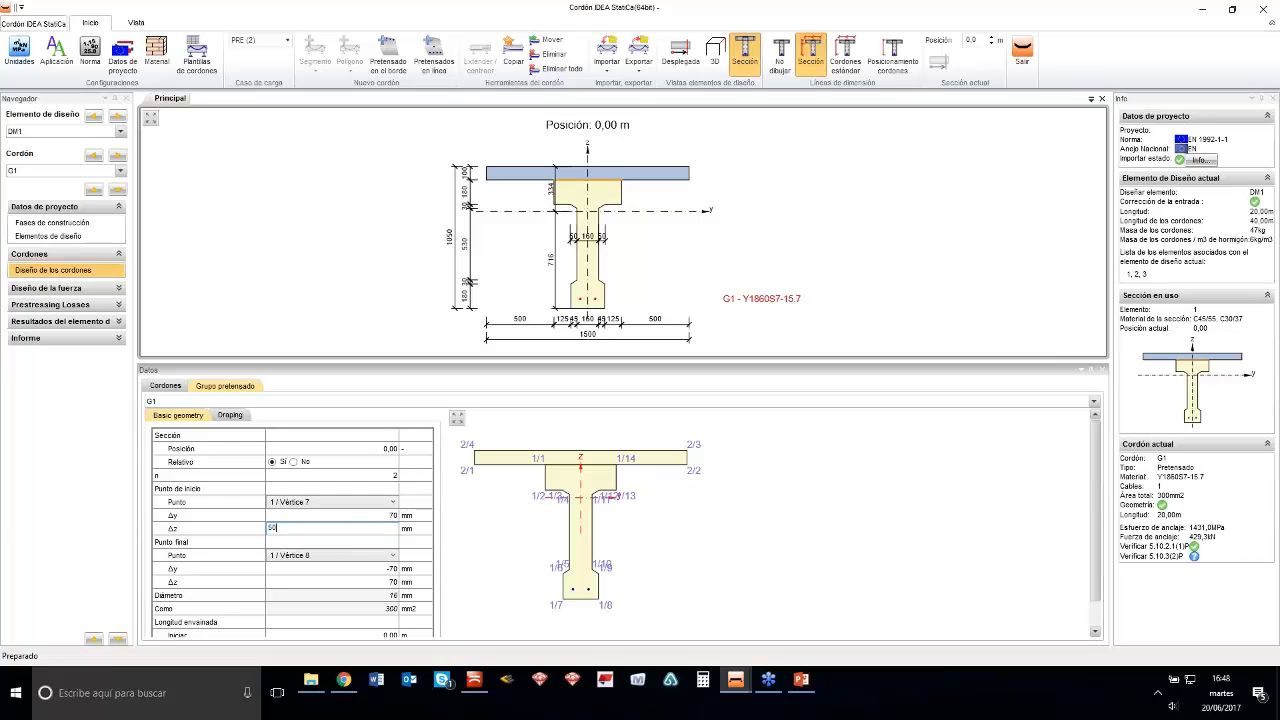
click(379, 583)
click(378, 478)
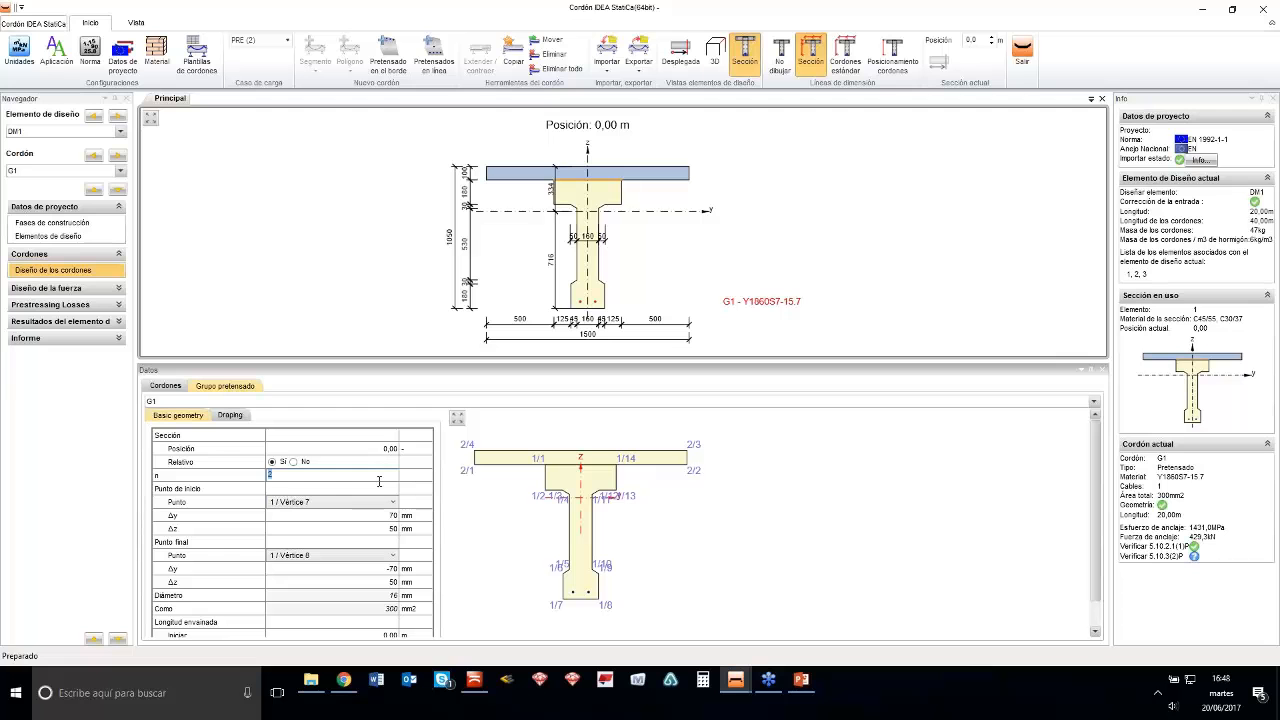
text(3)
key(Tab)
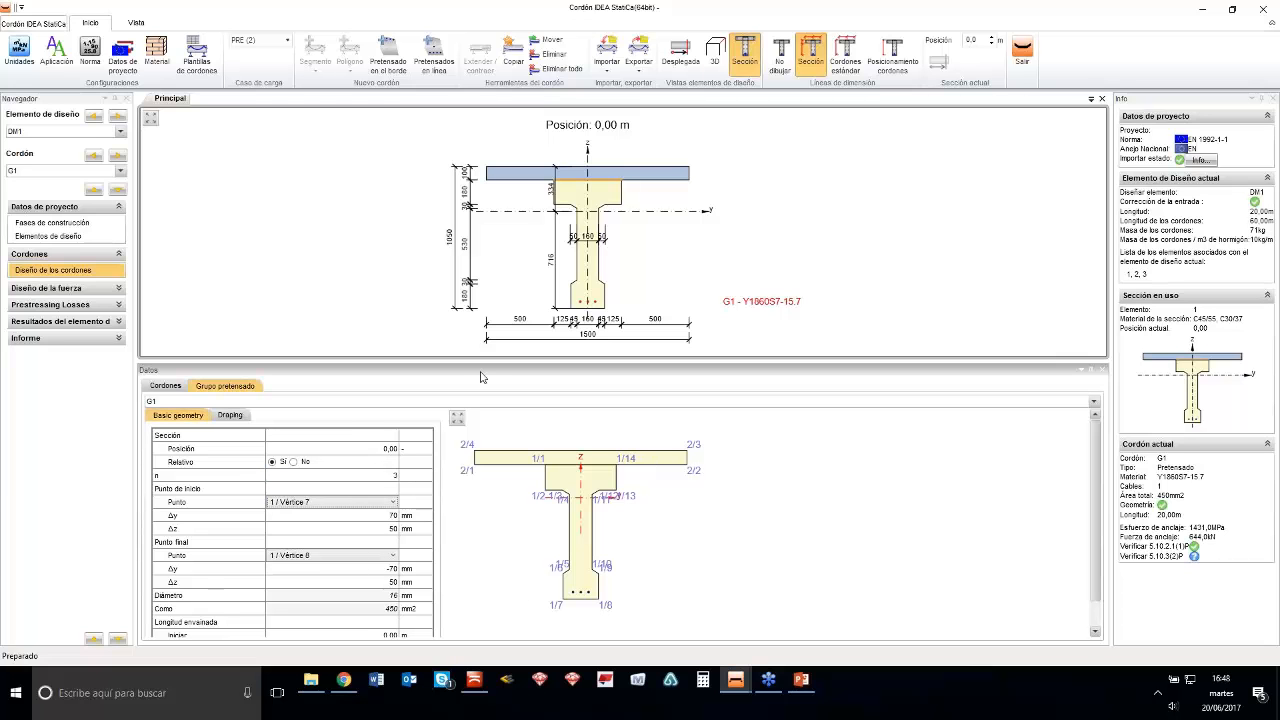
Add a second in-line pretensioned strand group and set its Δz to 100 mm at the start and end points
click(168, 387)
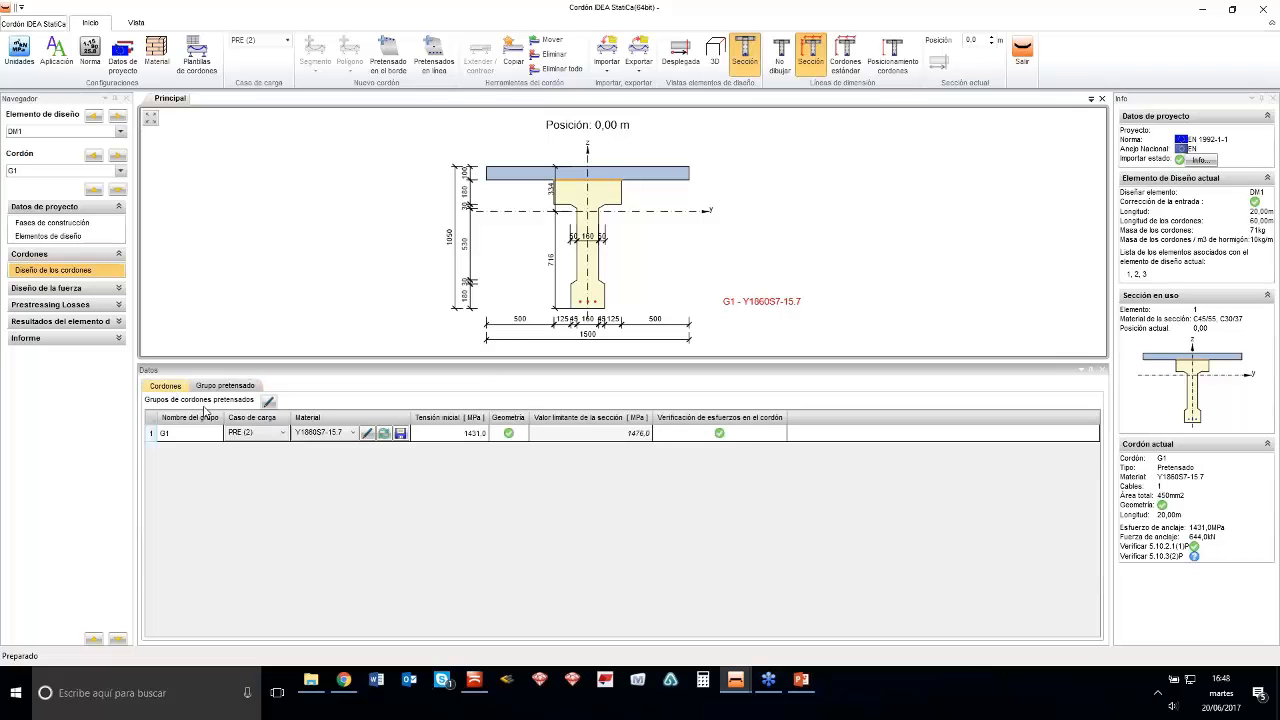
click(432, 56)
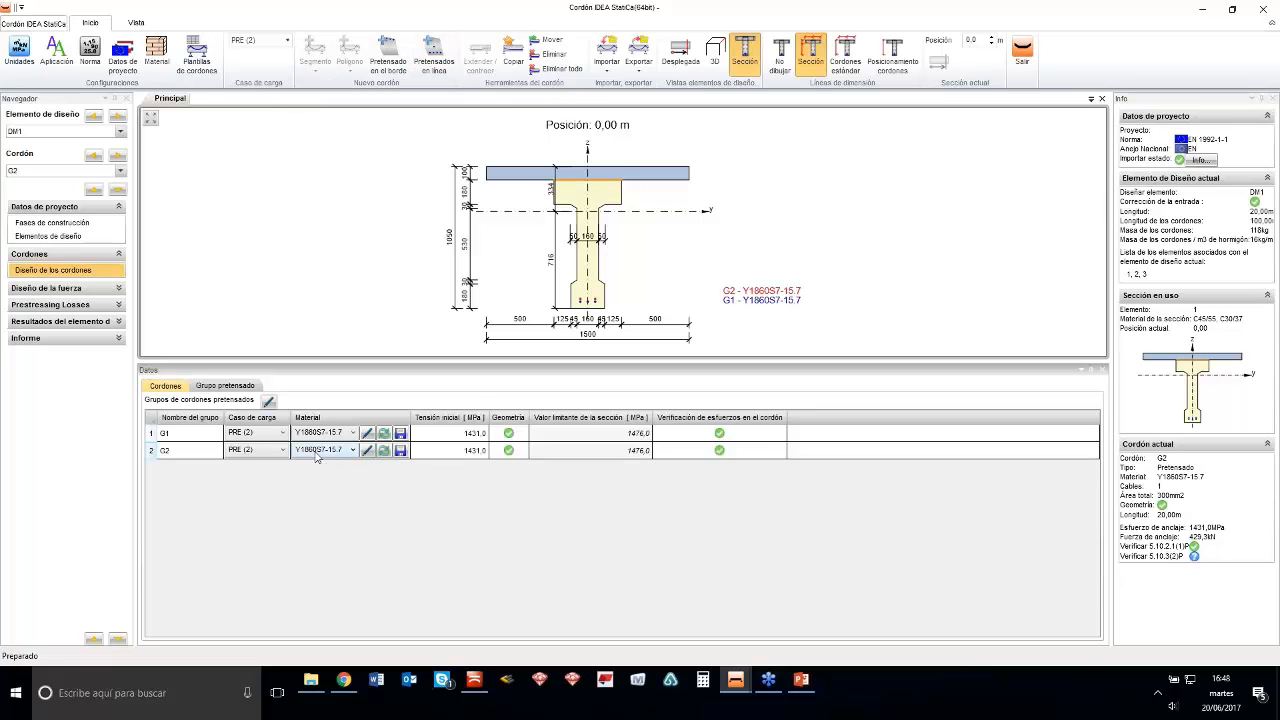
click(233, 390)
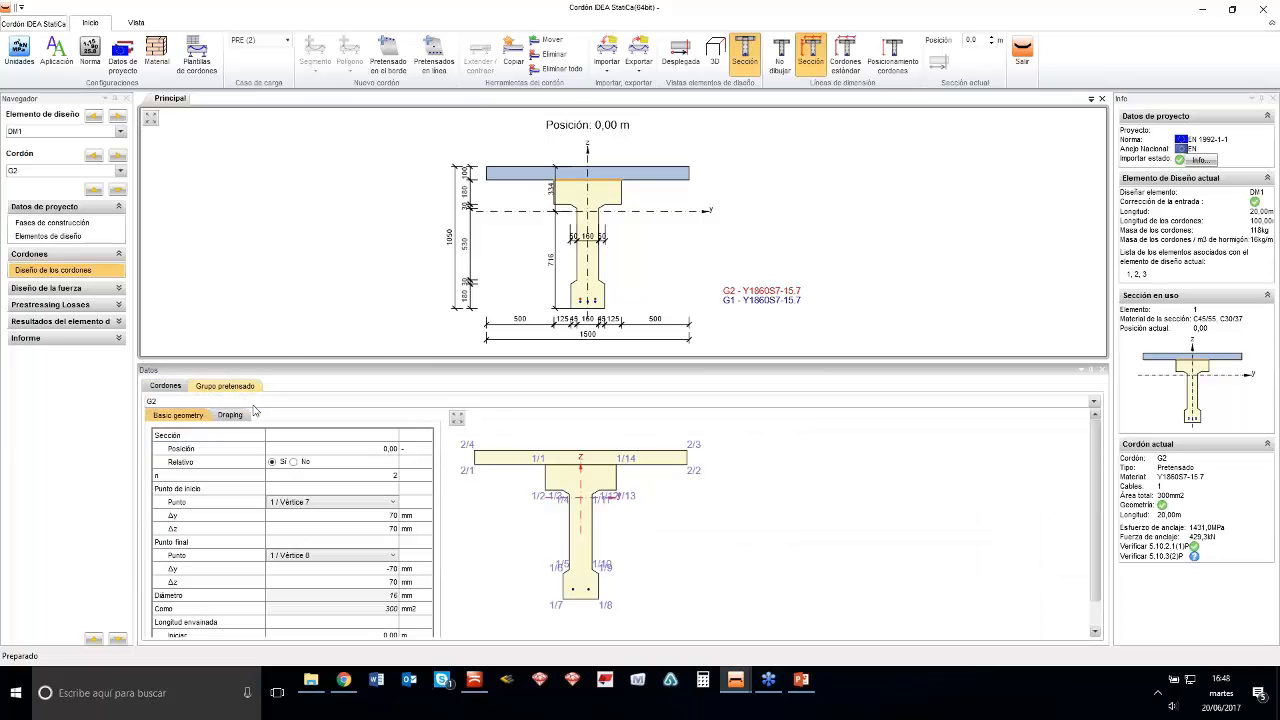
click(372, 531)
text(1)
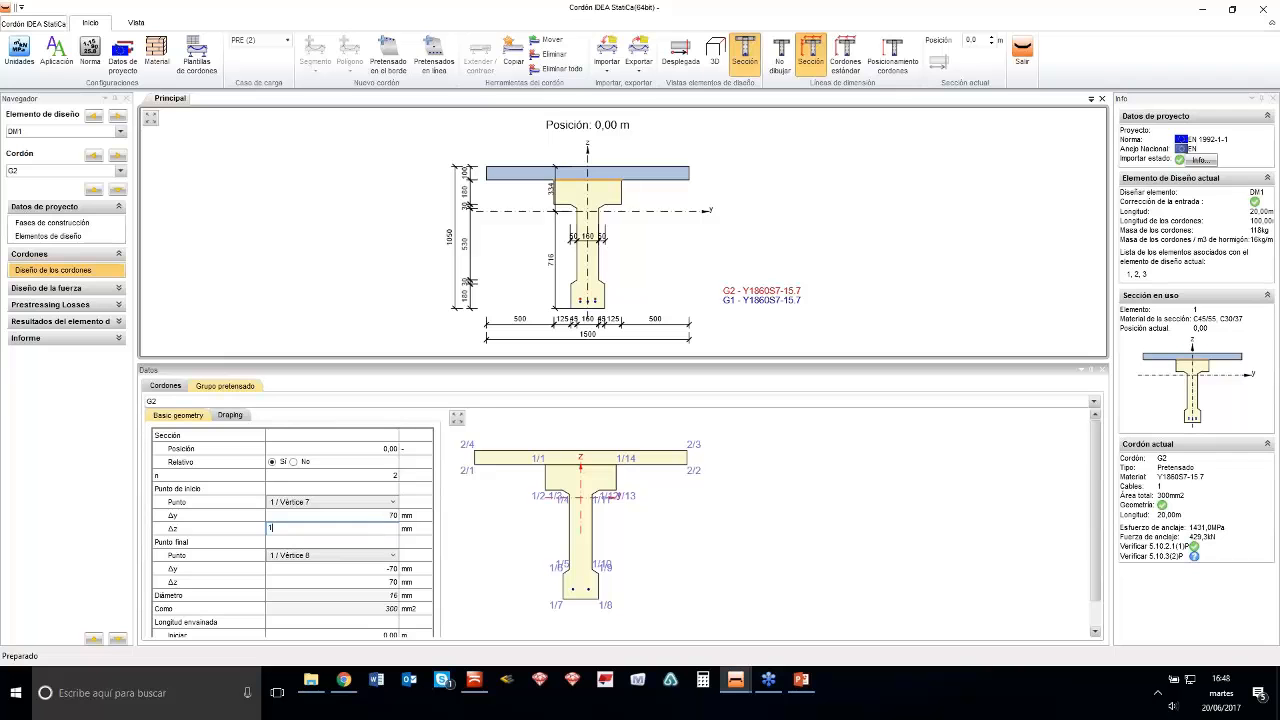
text(00)
click(369, 582)
text(10)
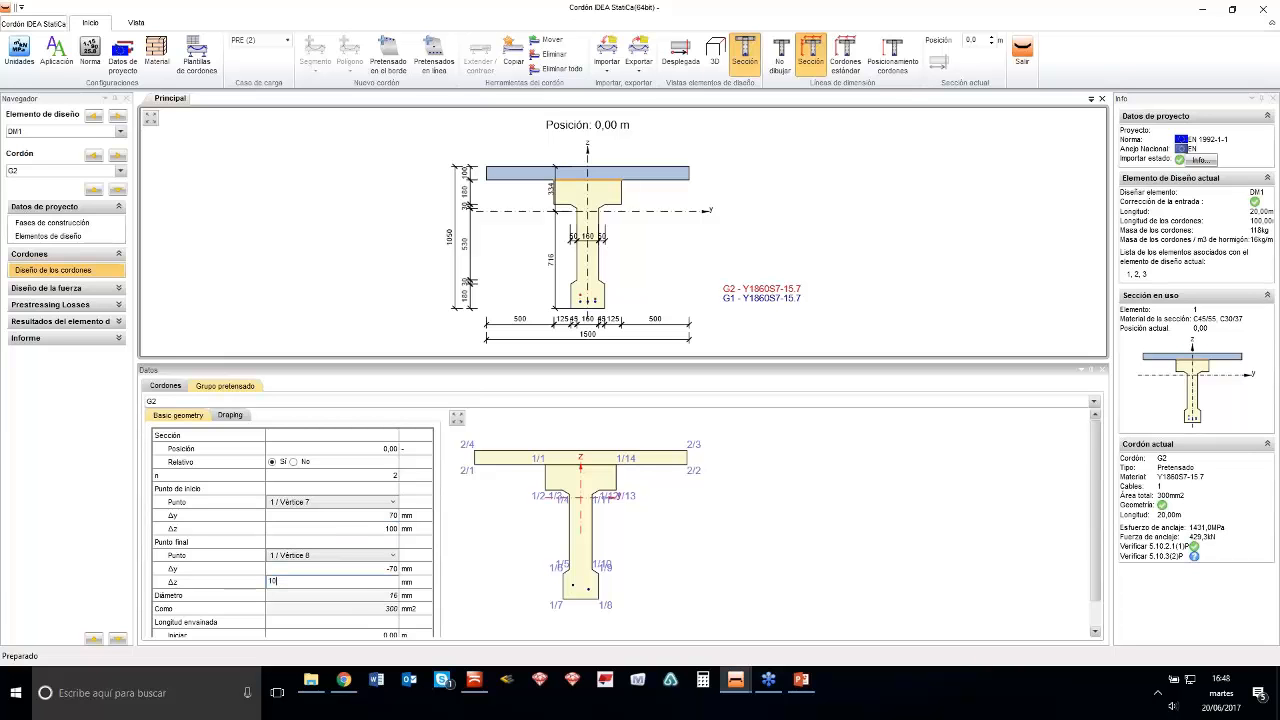
text(0)
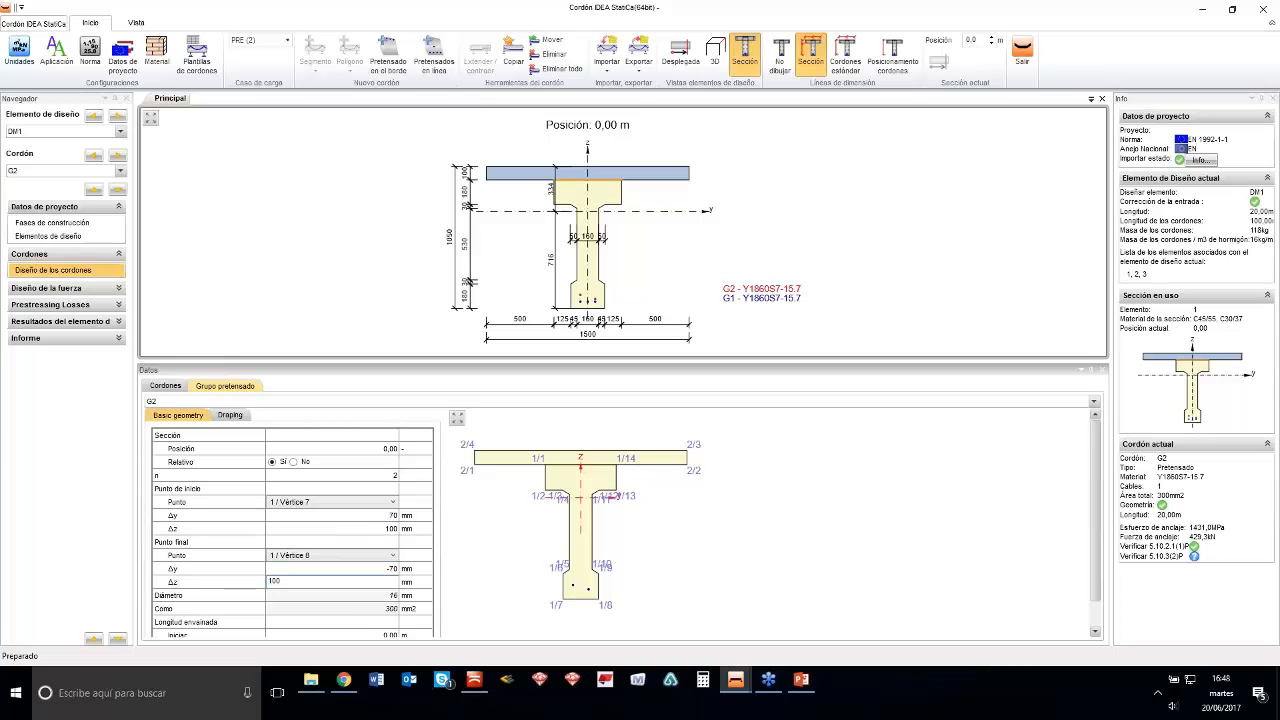
click(380, 476)
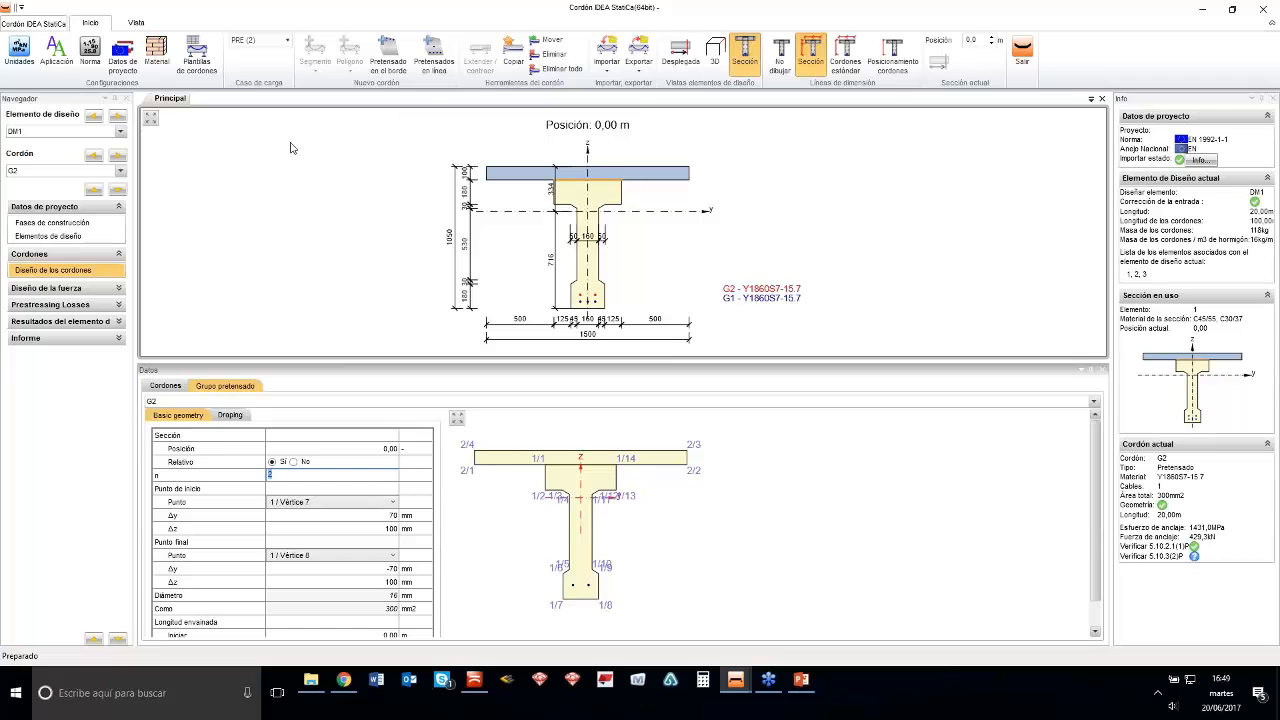
Add a third in-line pretensioned strand group with Δz of 150 mm at both its start and end points
click(165, 385)
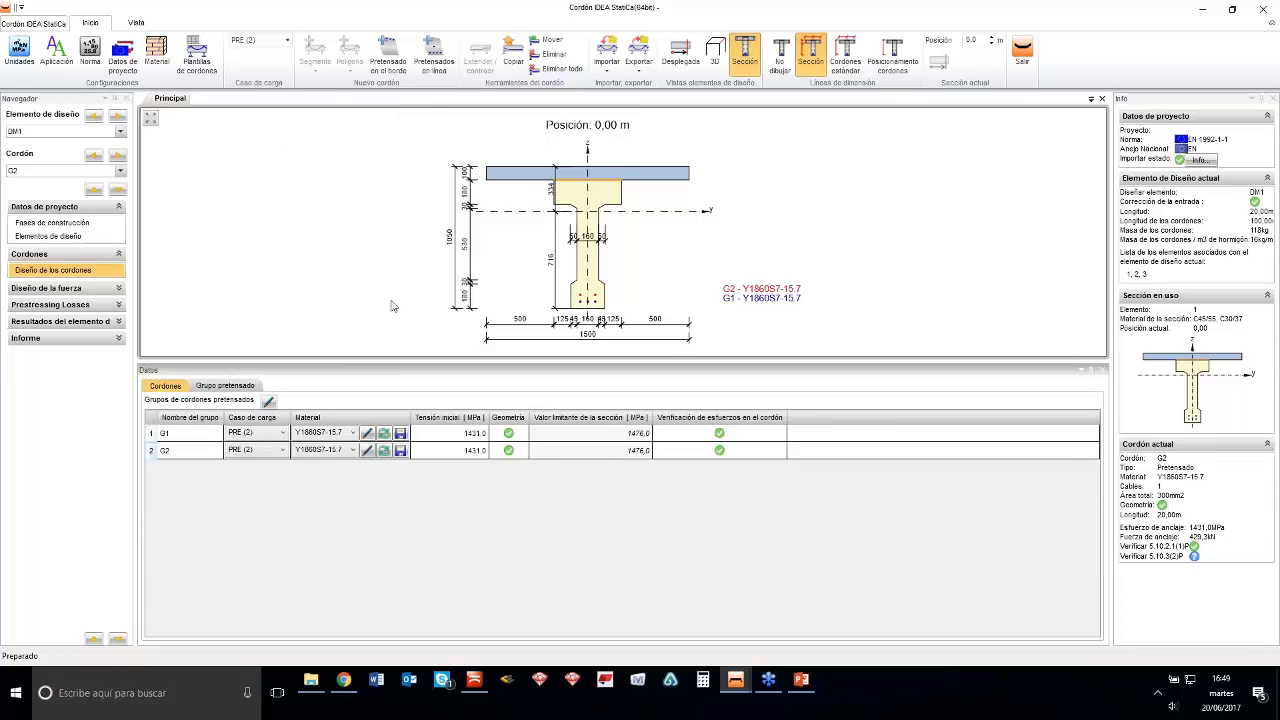
click(433, 52)
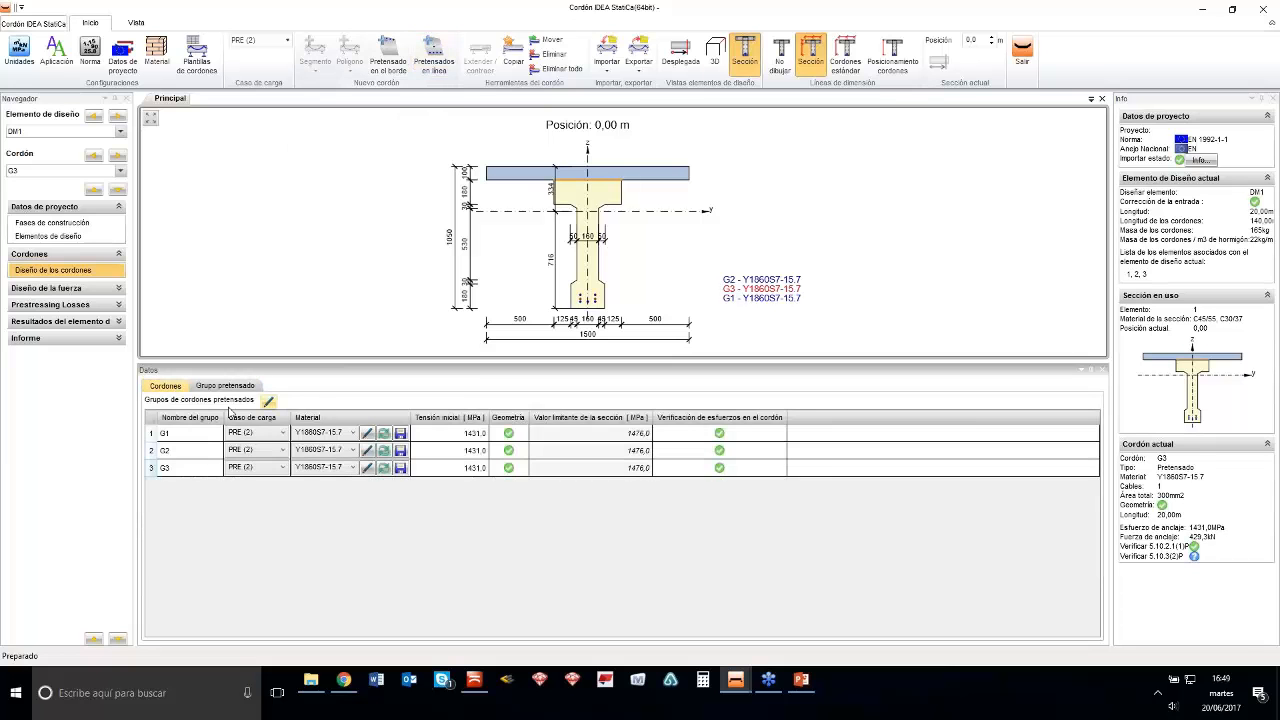
click(234, 385)
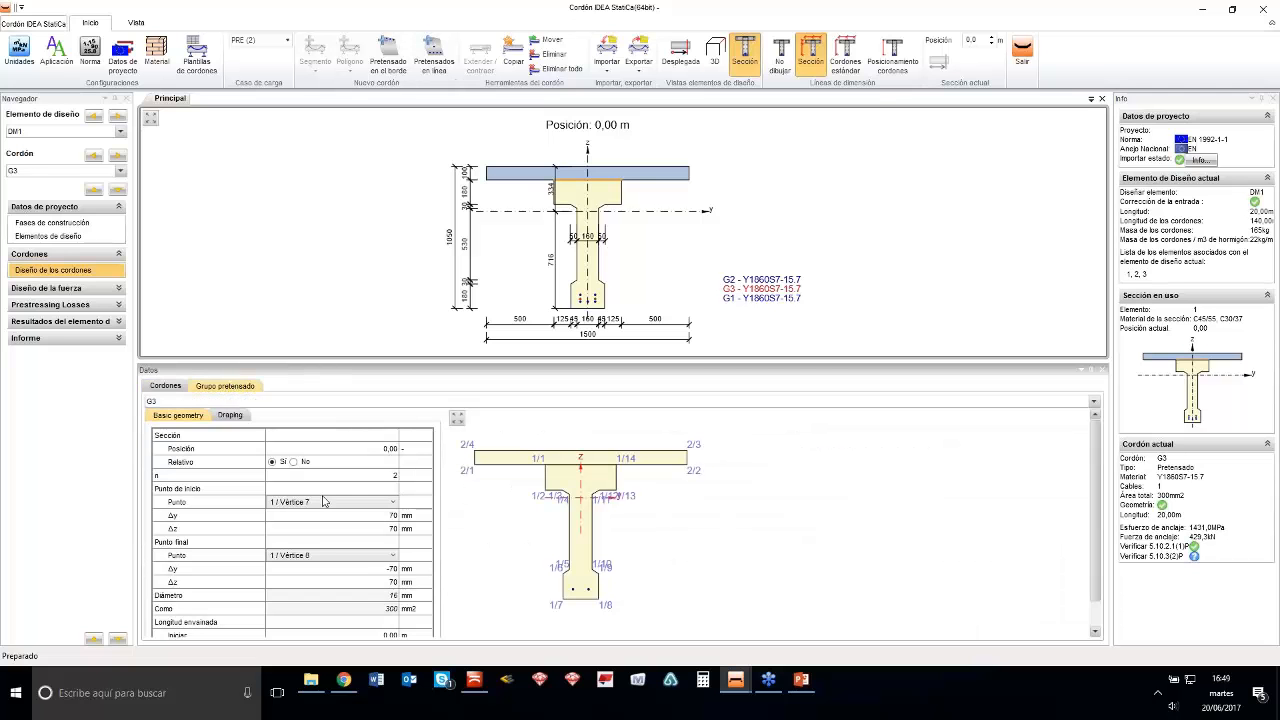
click(382, 528)
text(150)
click(375, 581)
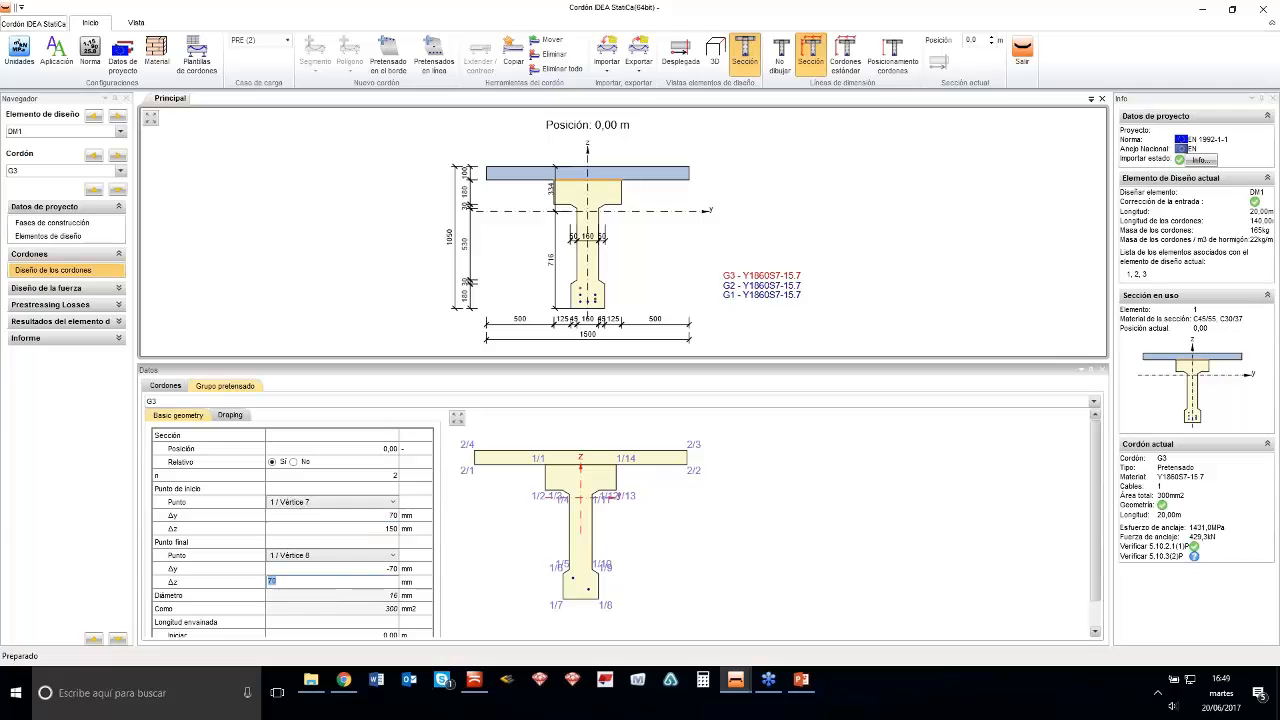
text(150)
click(343, 530)
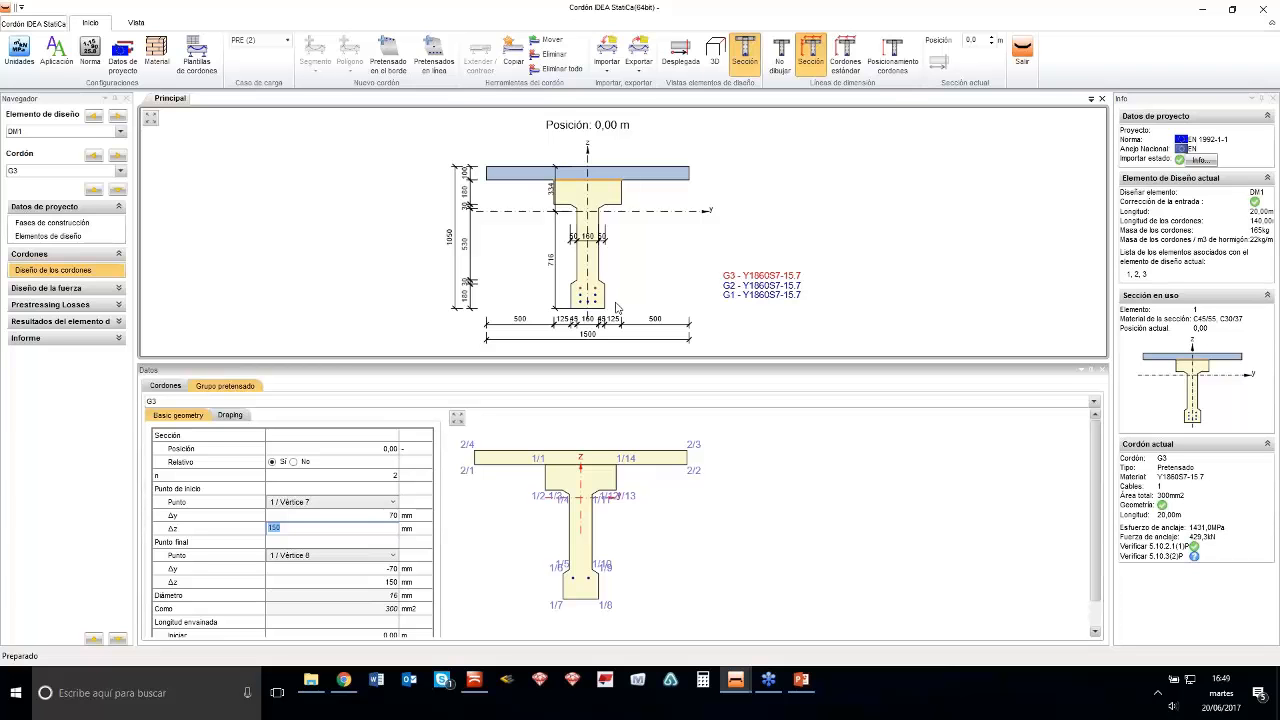
Show the beam in 3D, select strand group G1 and examine the strand layout in the bottom flange at the beam's end
click(165, 385)
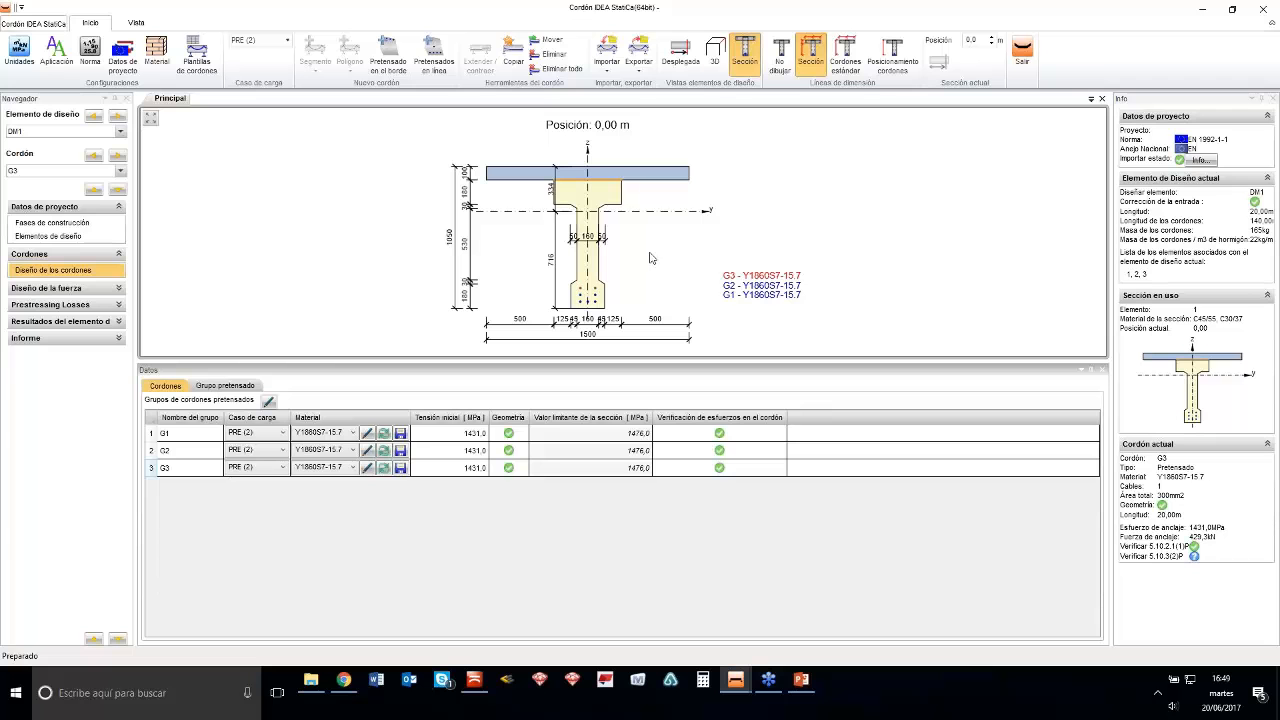
click(716, 62)
scroll(686, 226, down, 2)
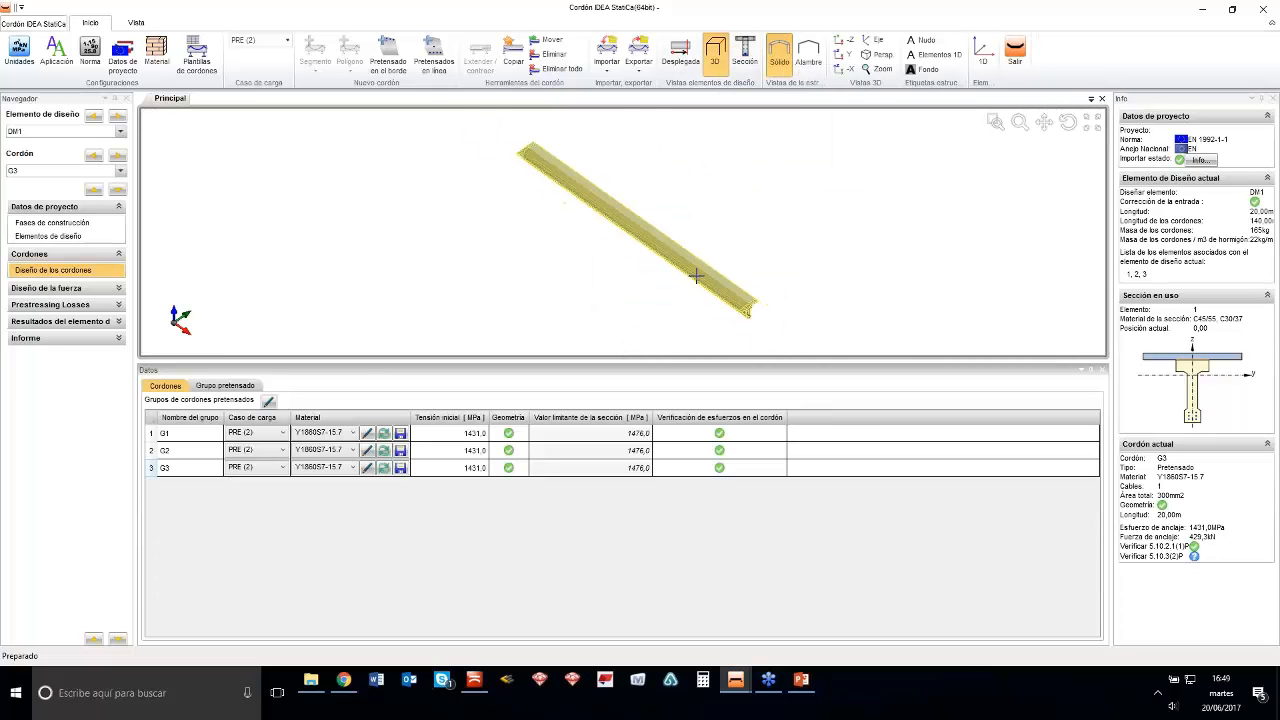
shift+middle_drag(711, 300, 664, 226)
scroll(761, 281, up, 6)
click(668, 236)
scroll(655, 260, down, 5)
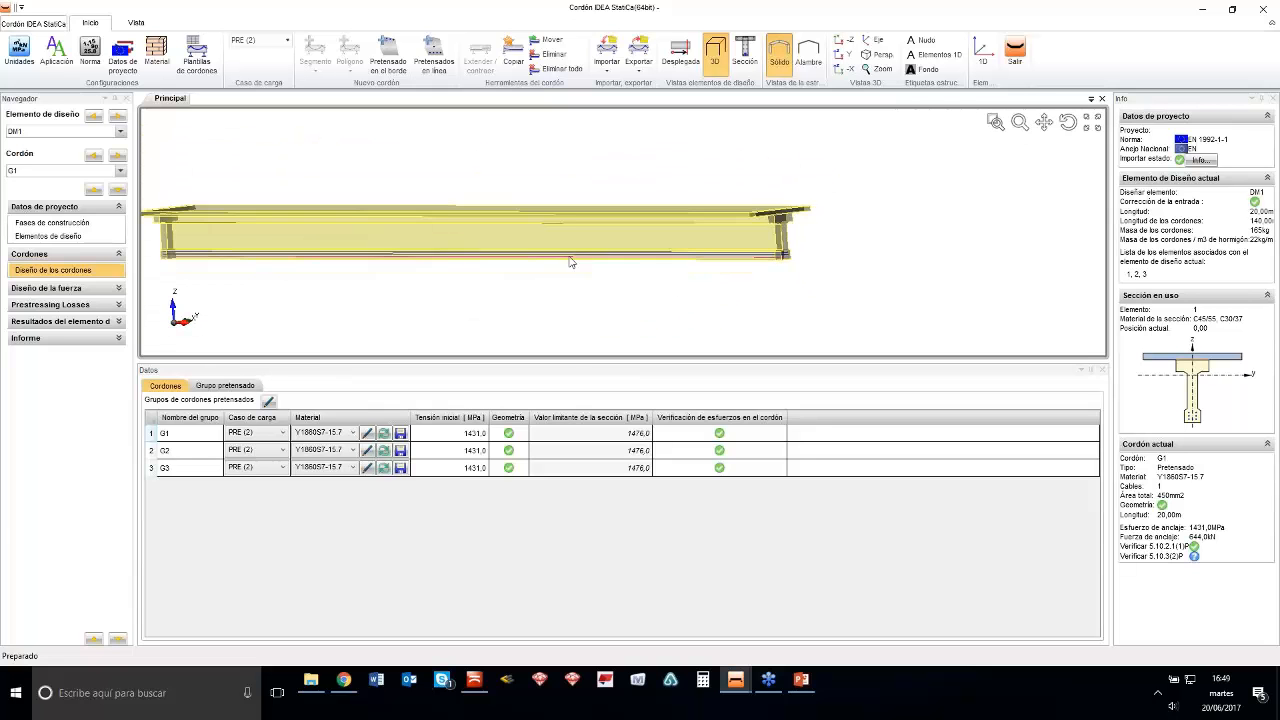
middle_drag(570, 259, 647, 263)
scroll(387, 246, up, 3)
middle_drag(938, 267, 714, 248)
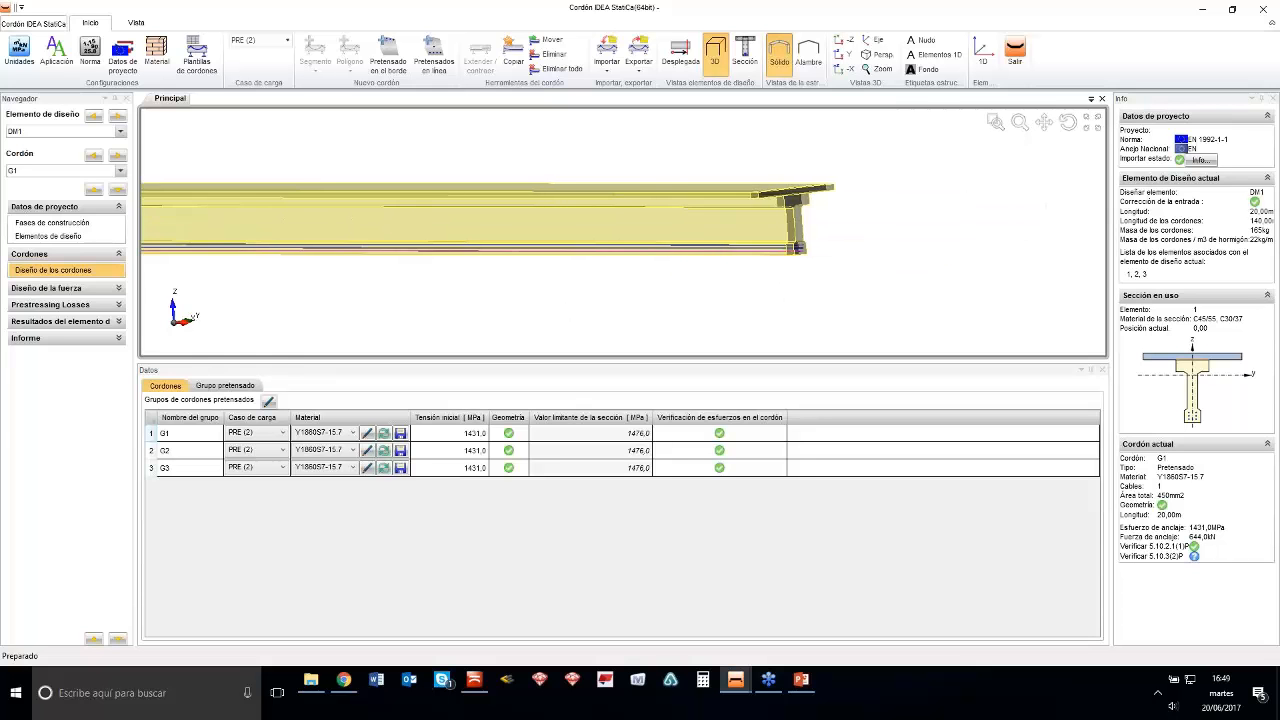
ctrl+middle_drag(797, 248, 733, 242)
scroll(802, 308, up, 3)
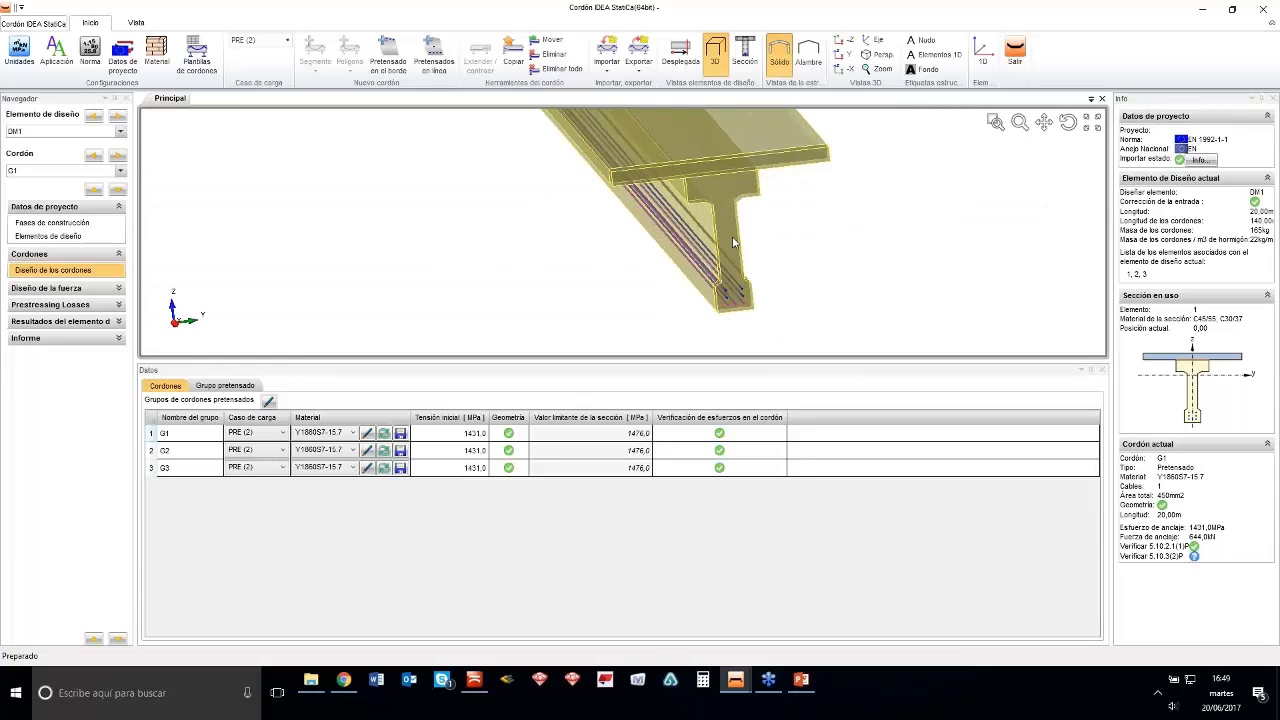
ctrl+middle_drag(738, 286, 790, 278)
scroll(733, 304, up, 3)
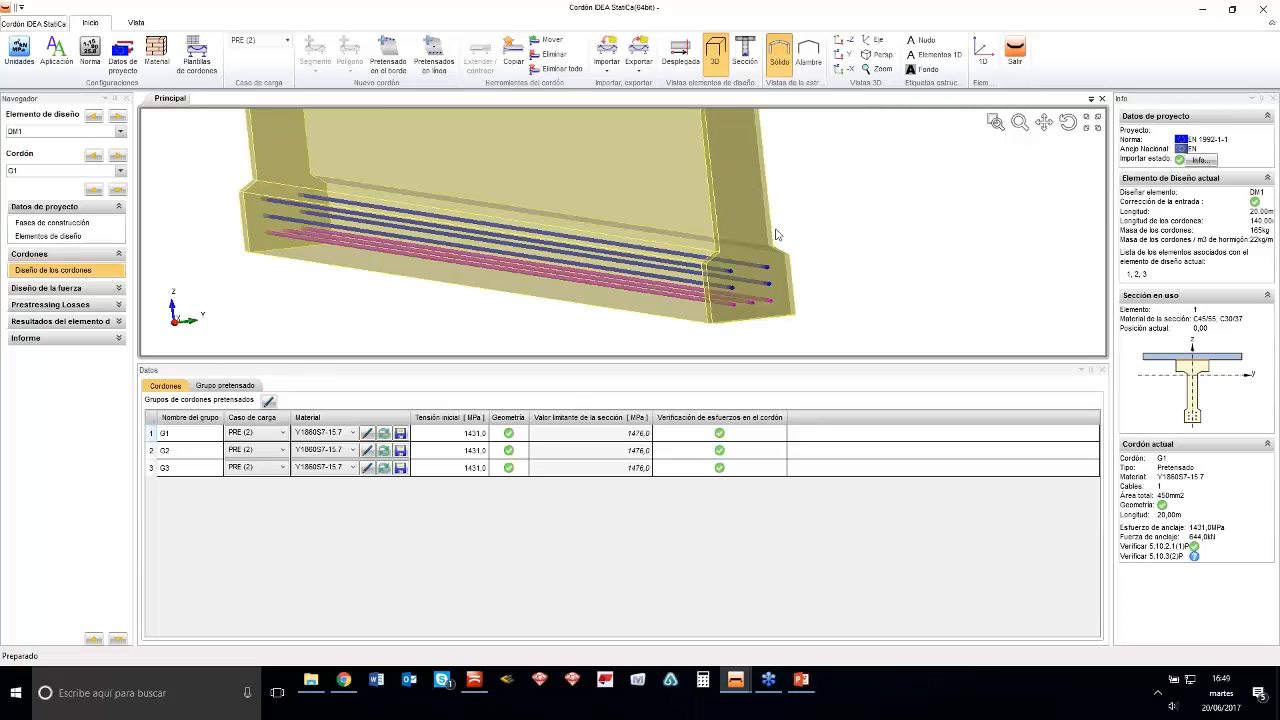
scroll(778, 234, down, 3)
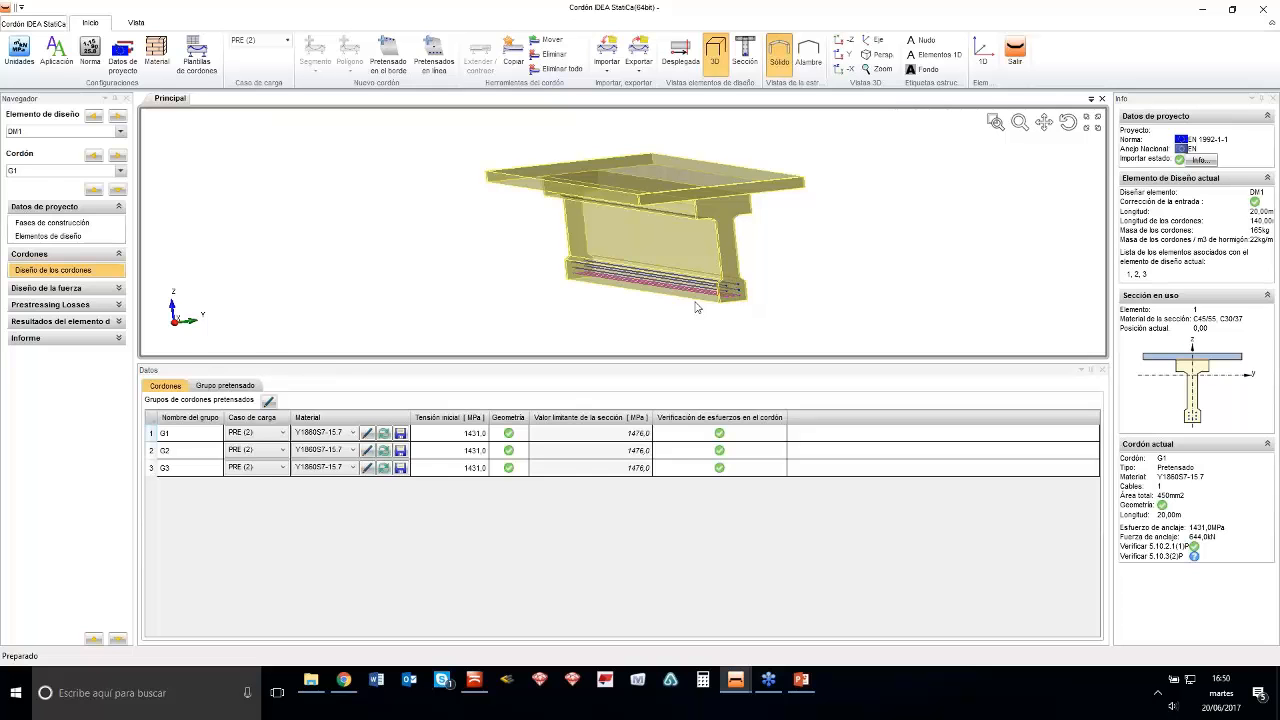
Leave the strand design and examine the beam's reactions for load case G (8) in the Carga muerta sobreimpuesta stage
click(1014, 58)
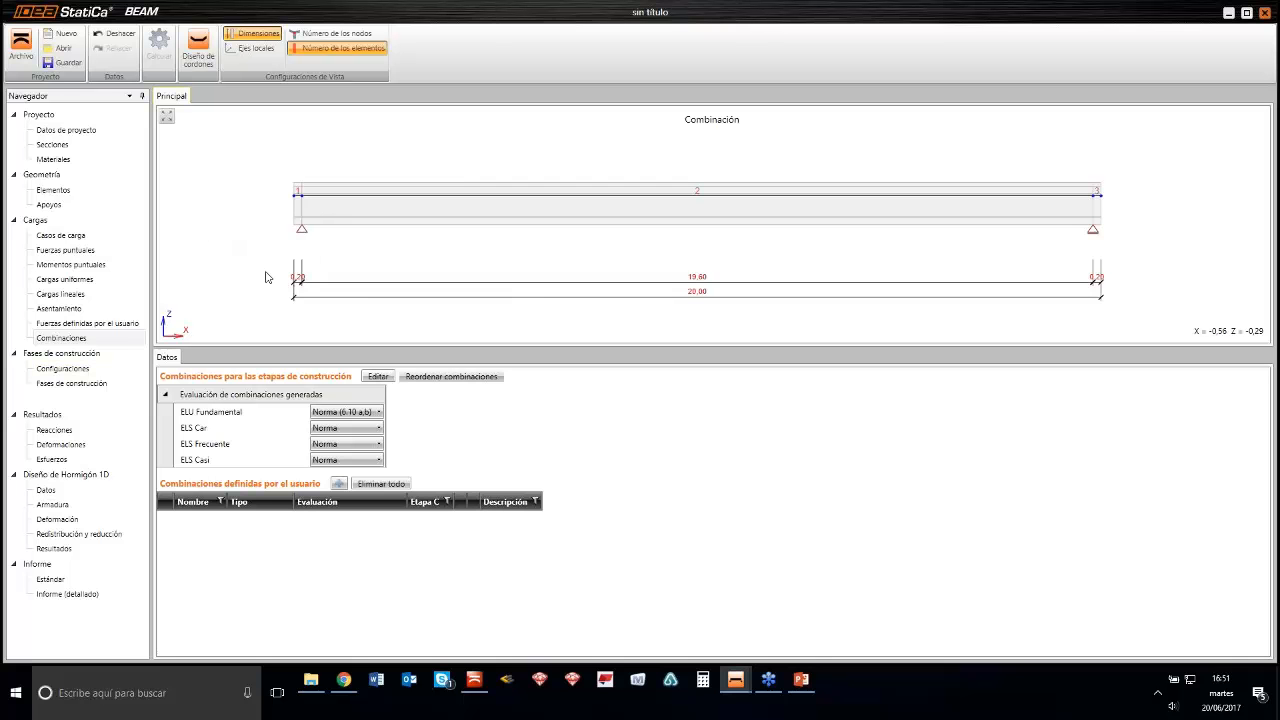
click(70, 432)
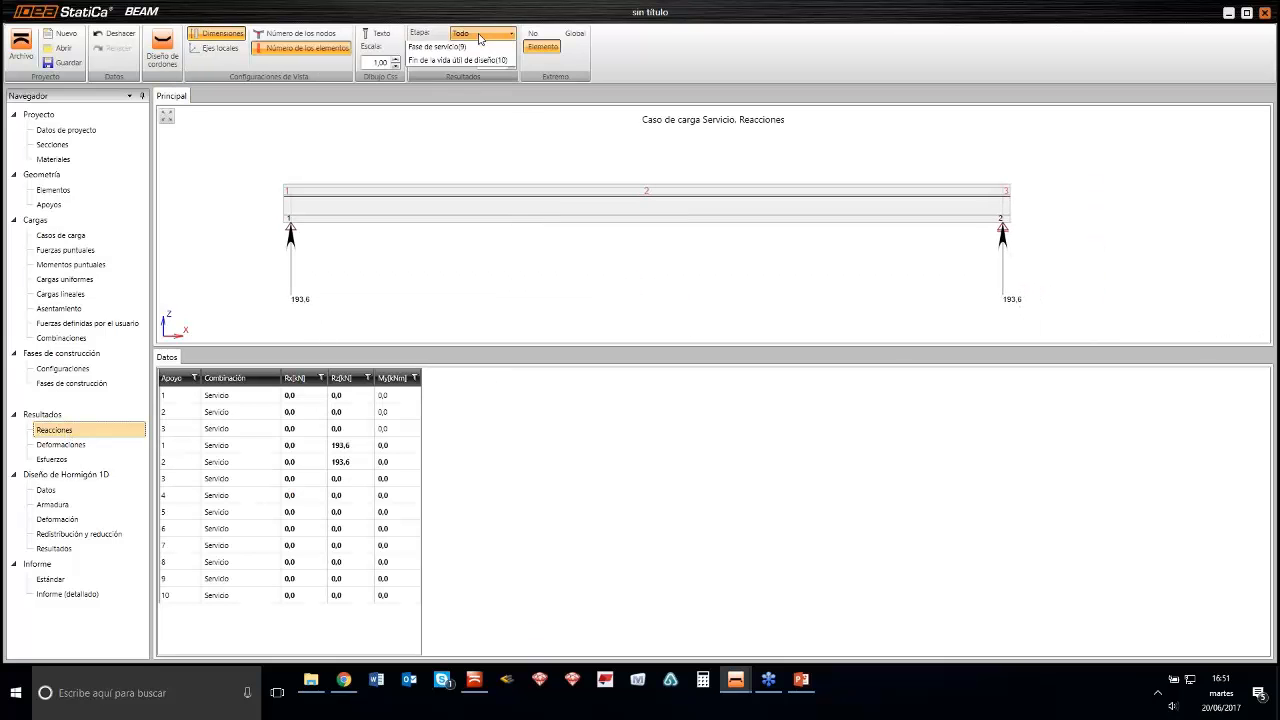
click(470, 49)
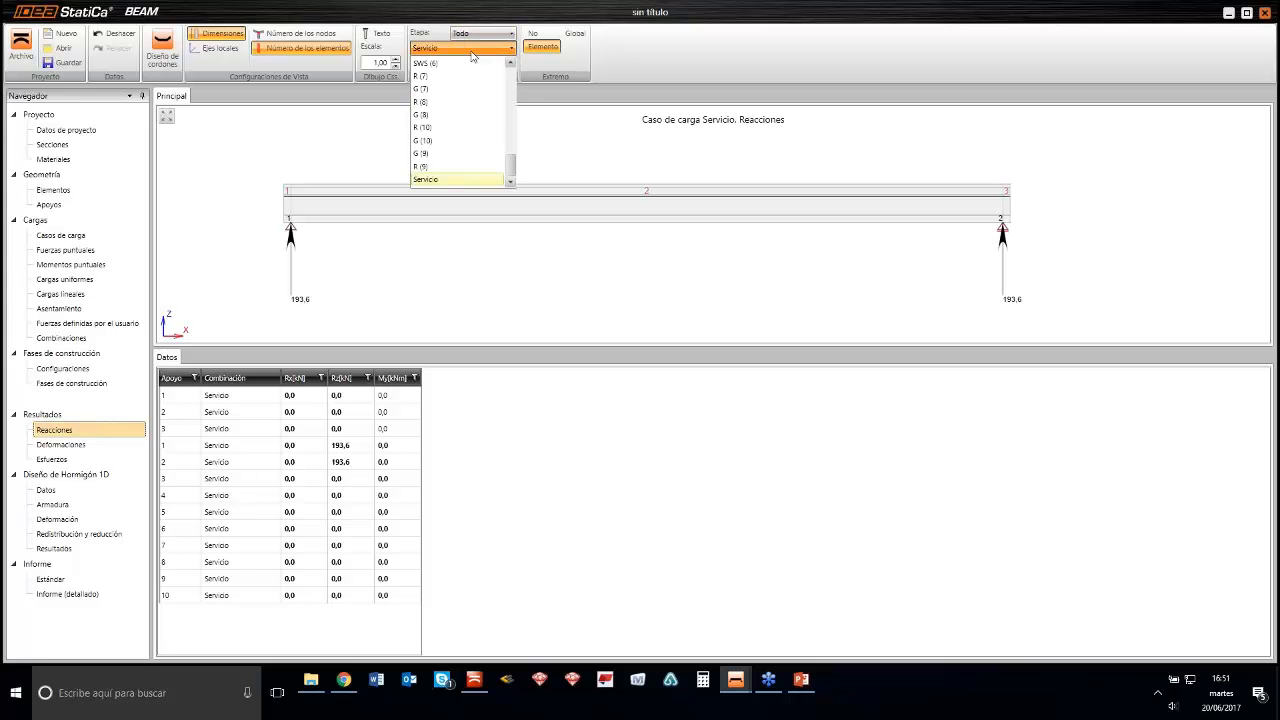
click(395, 150)
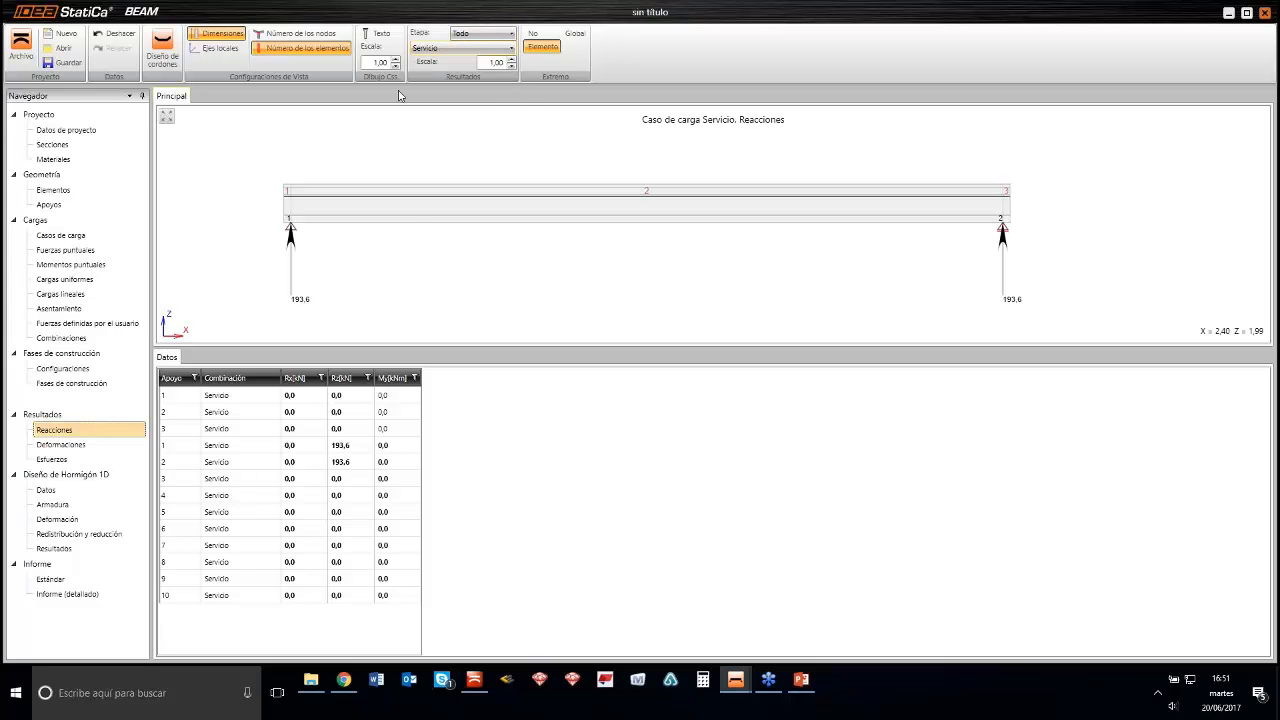
click(502, 37)
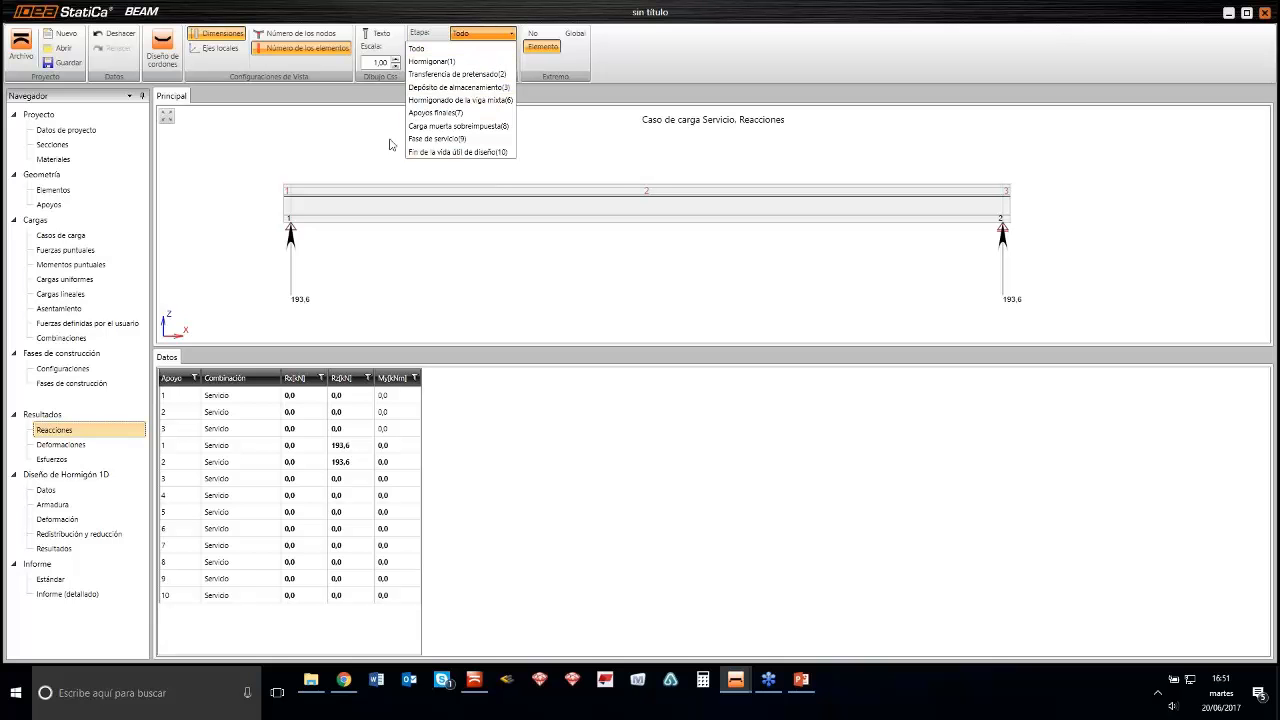
click(460, 126)
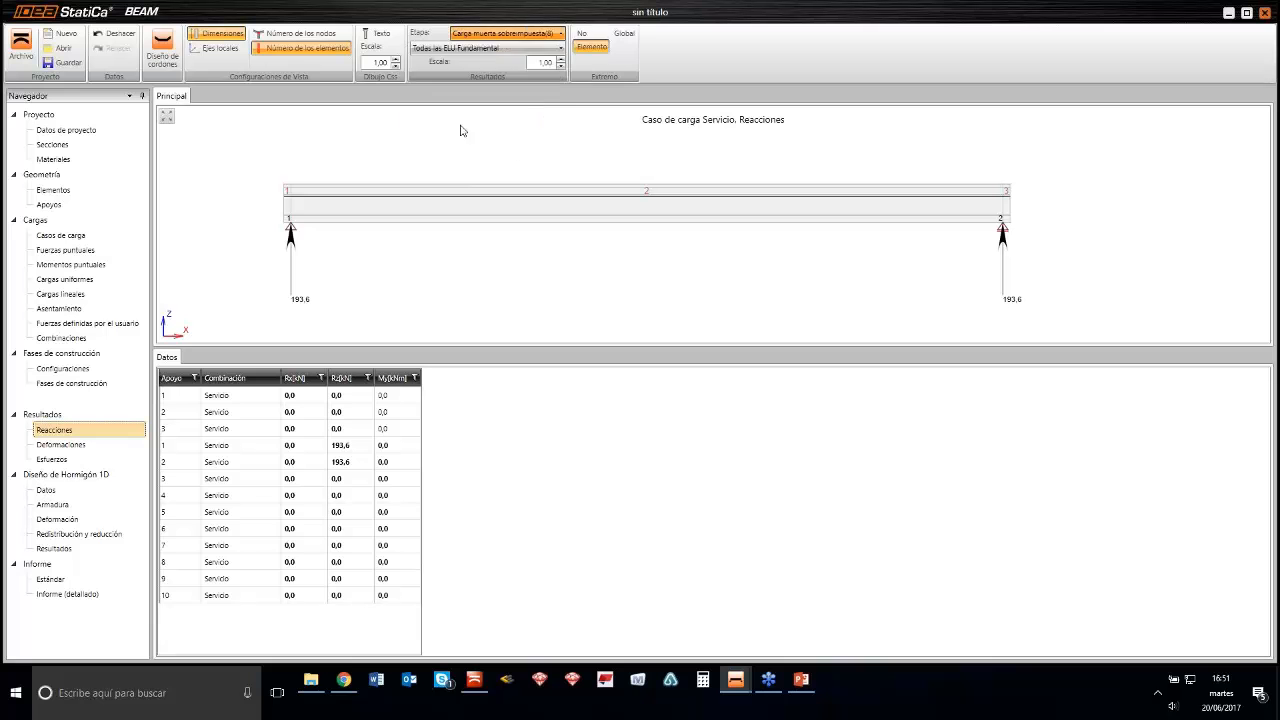
click(490, 48)
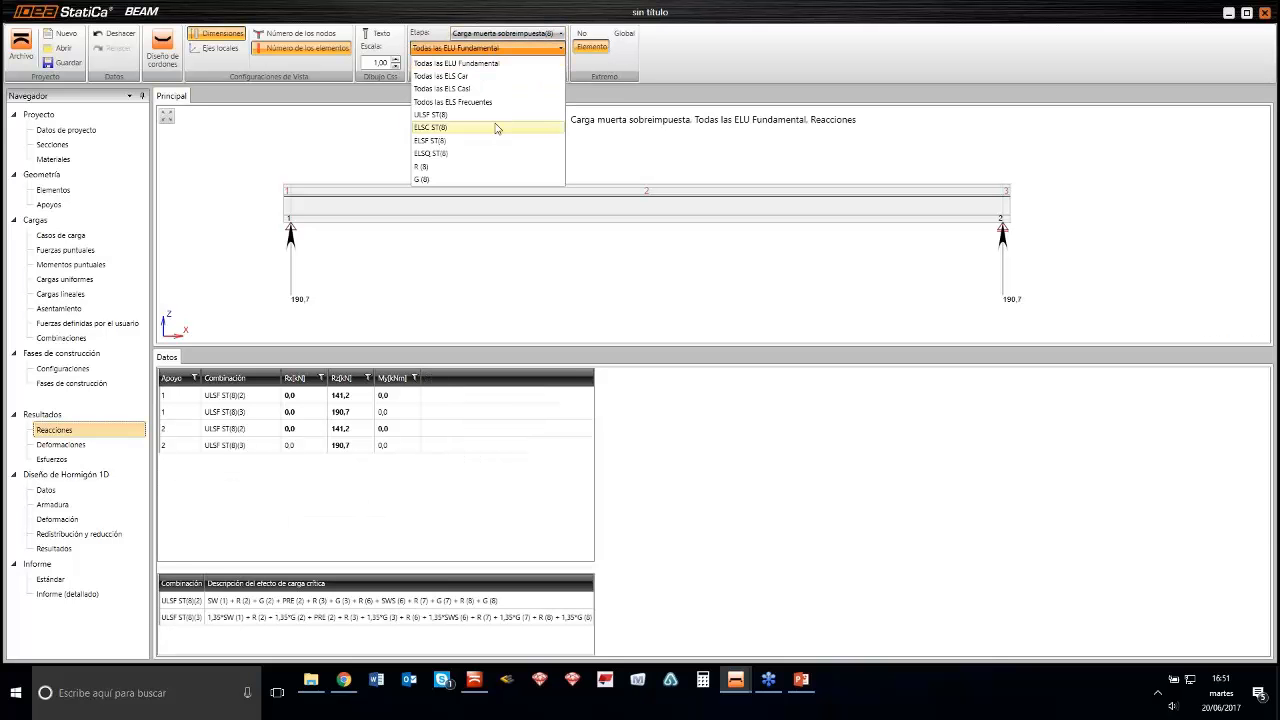
click(451, 179)
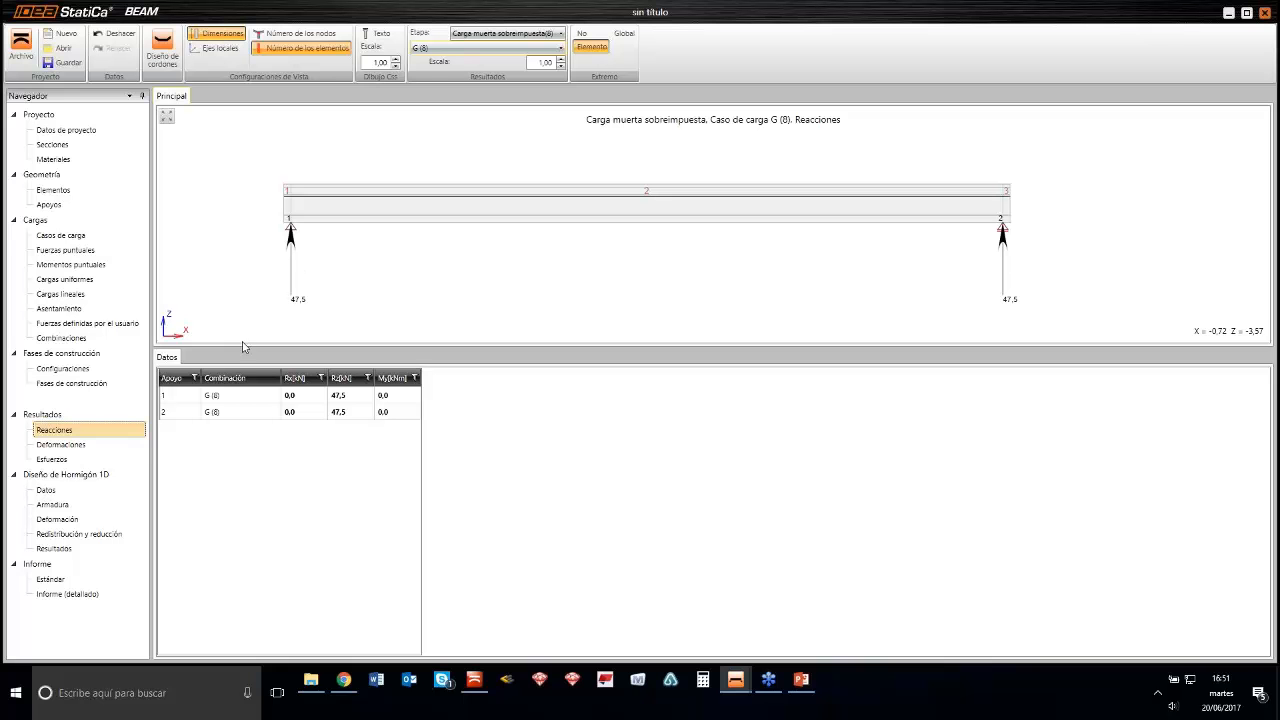
Examine the beam's deformations for the Transferencia de pretensado stage, first for all ELU Fundamental combinations and finally for load case G (2)
click(80, 447)
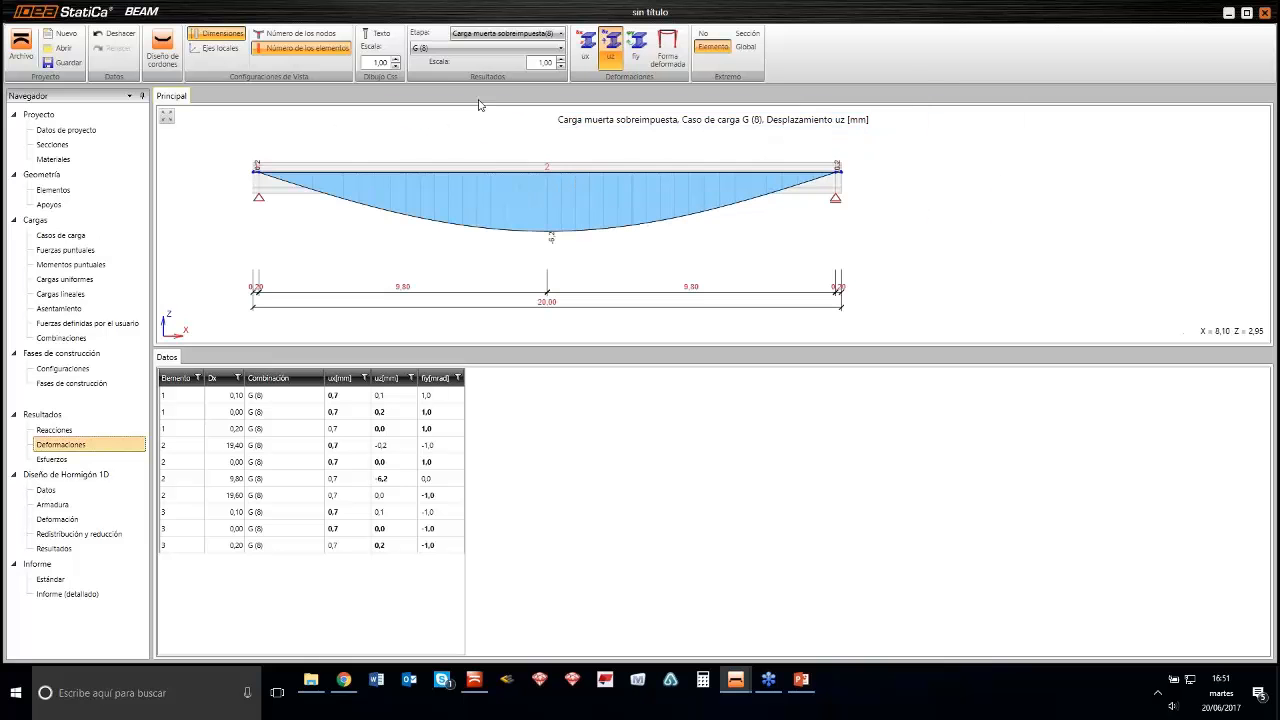
click(510, 33)
click(522, 82)
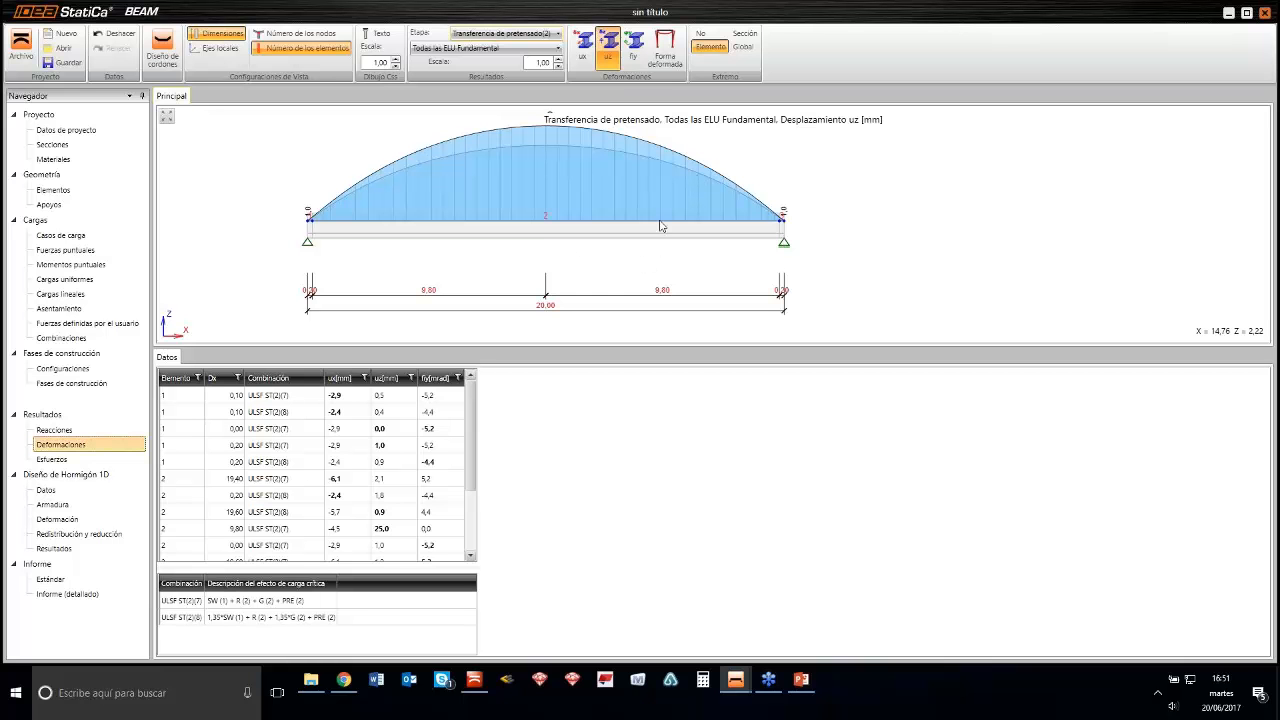
middle_drag(659, 221, 674, 237)
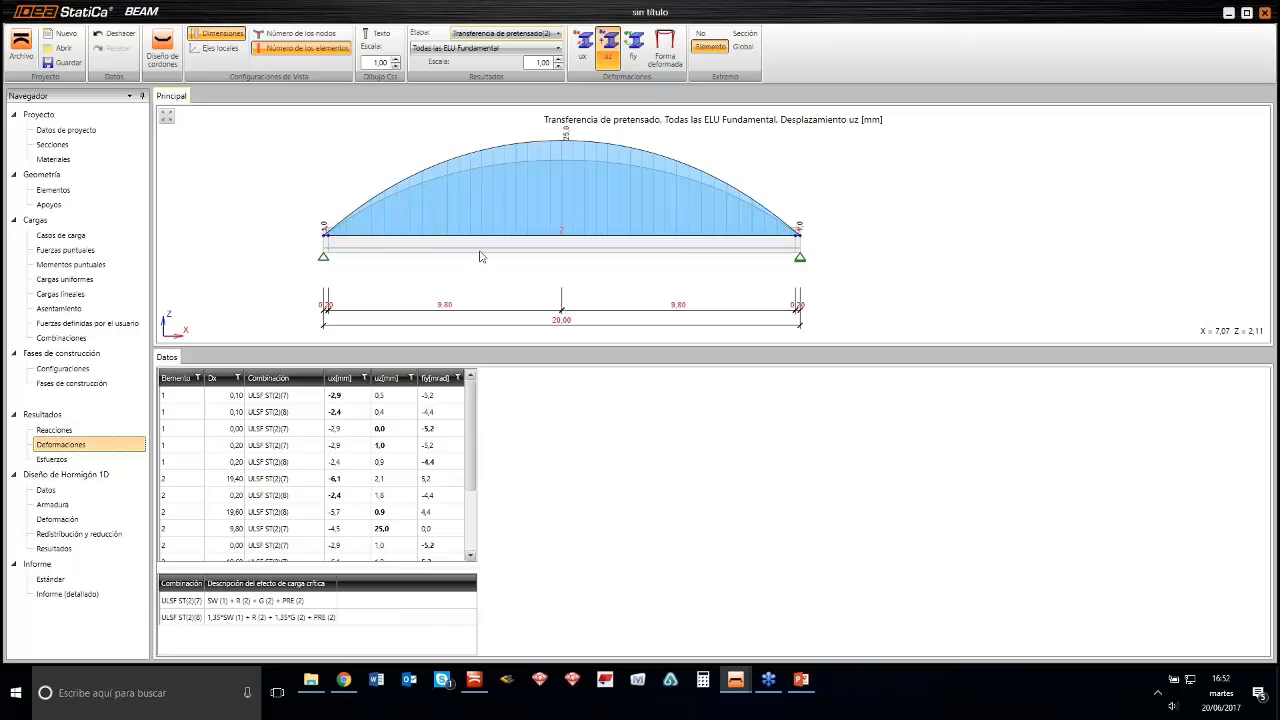
click(511, 50)
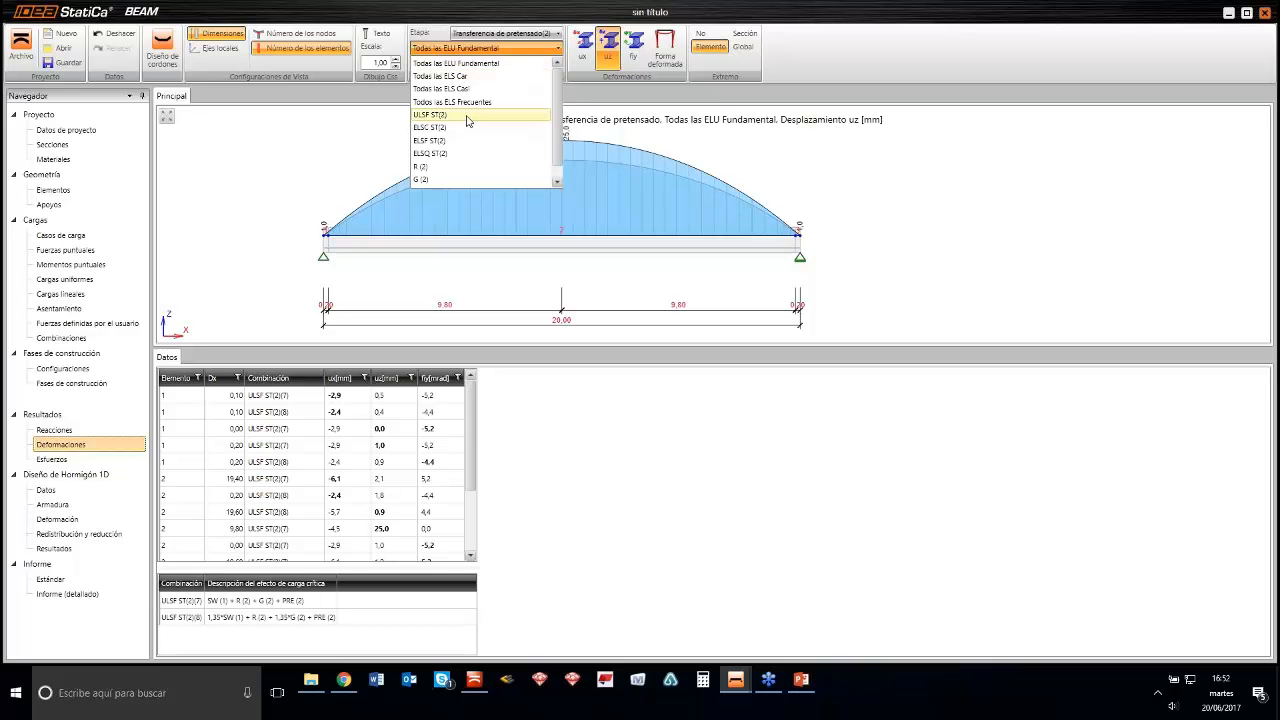
click(434, 181)
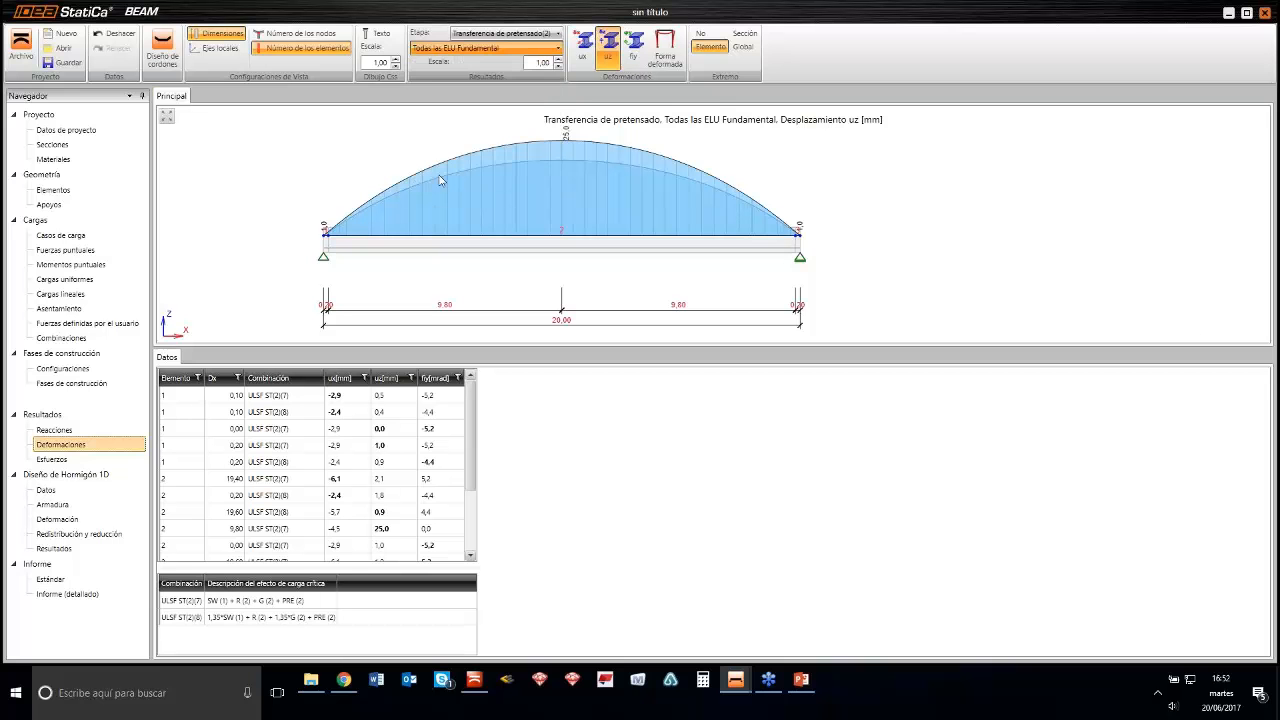
Display the beam's internal forces for the Fase de servicio stage under Todas las ELS Car combinations
click(84, 462)
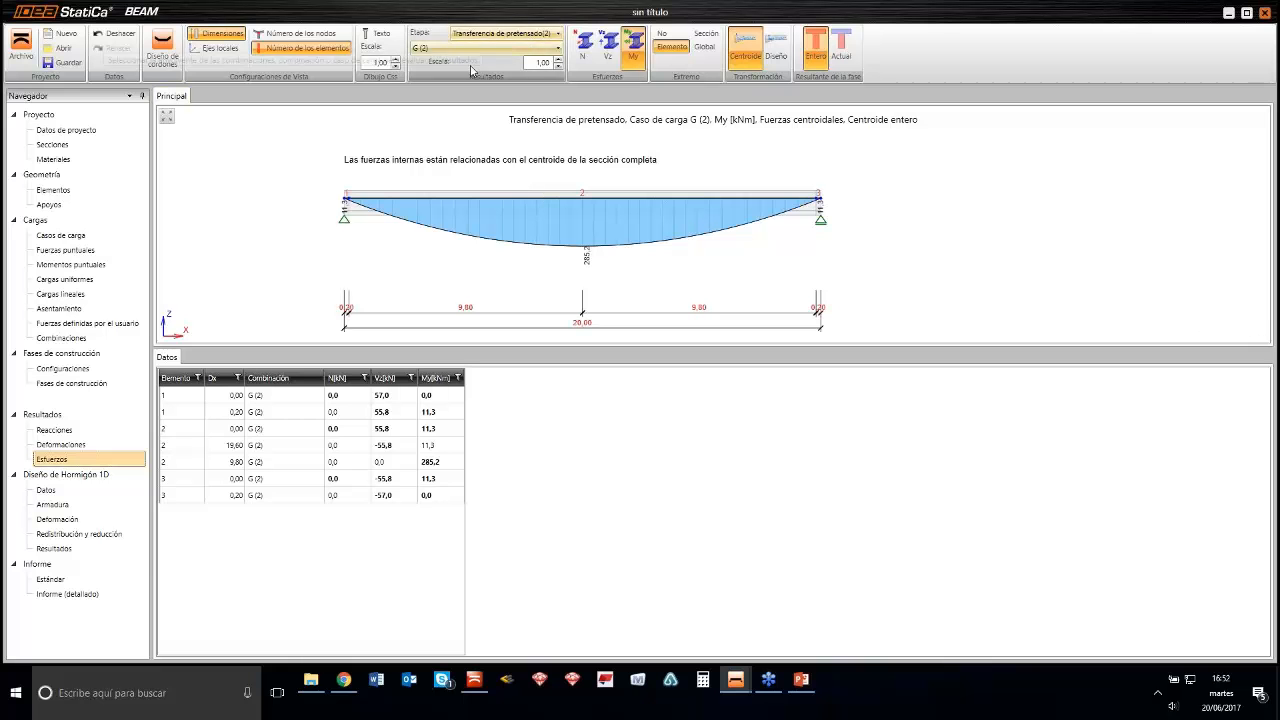
click(538, 34)
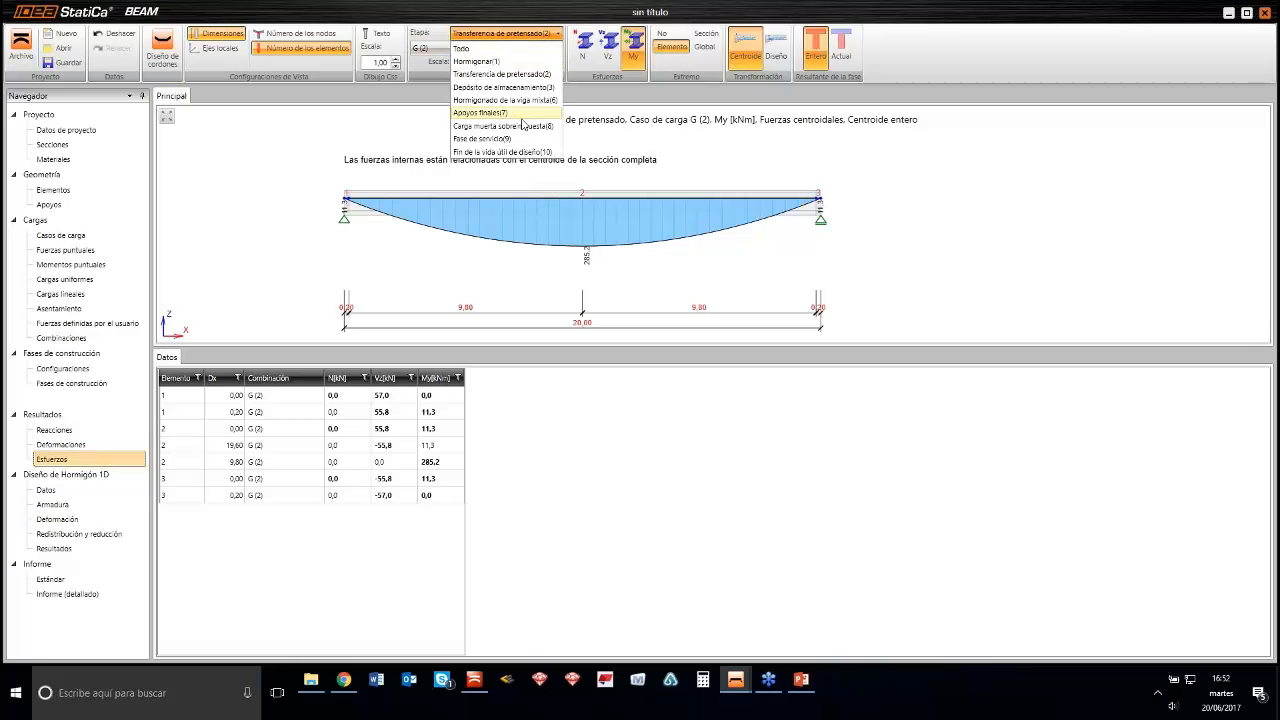
click(514, 139)
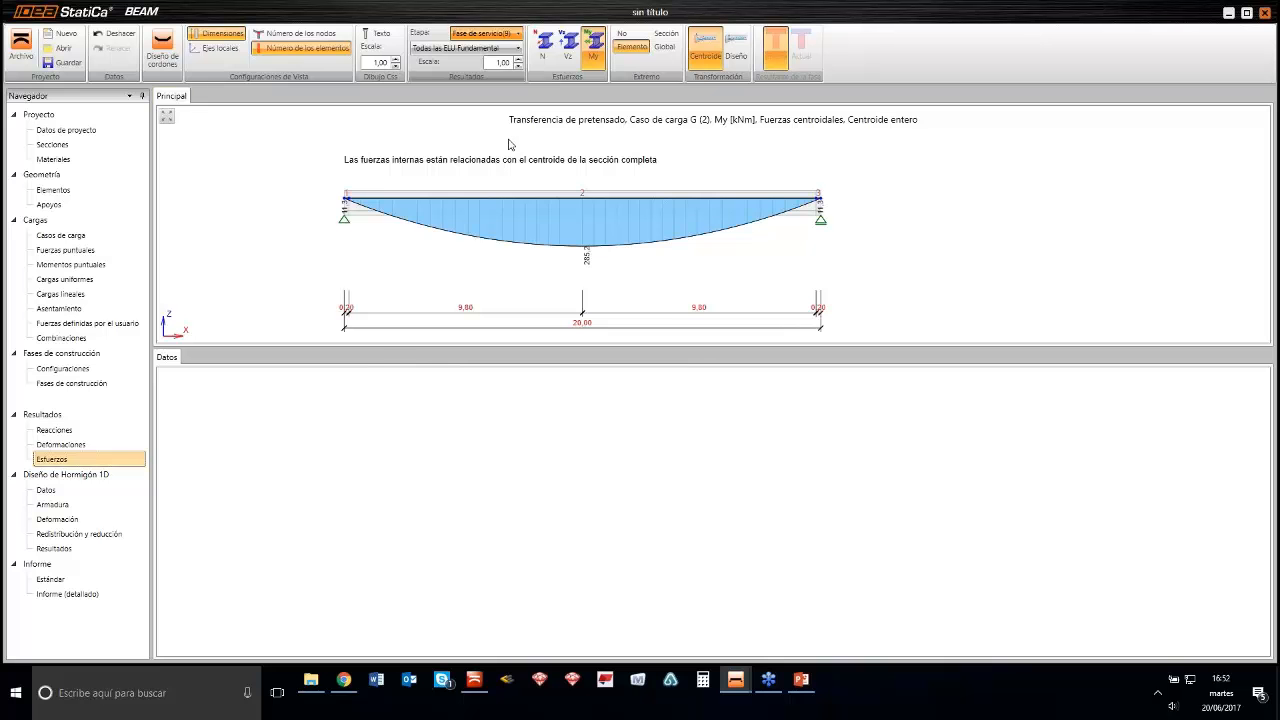
click(468, 48)
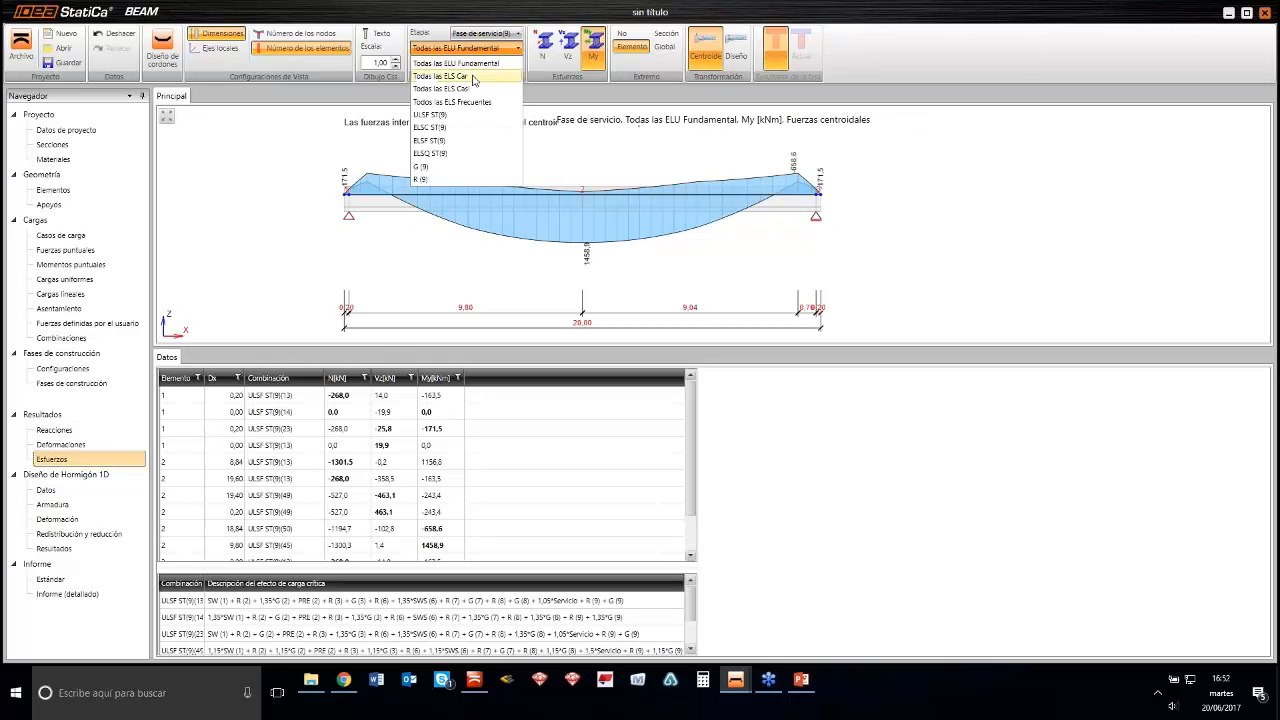
click(471, 78)
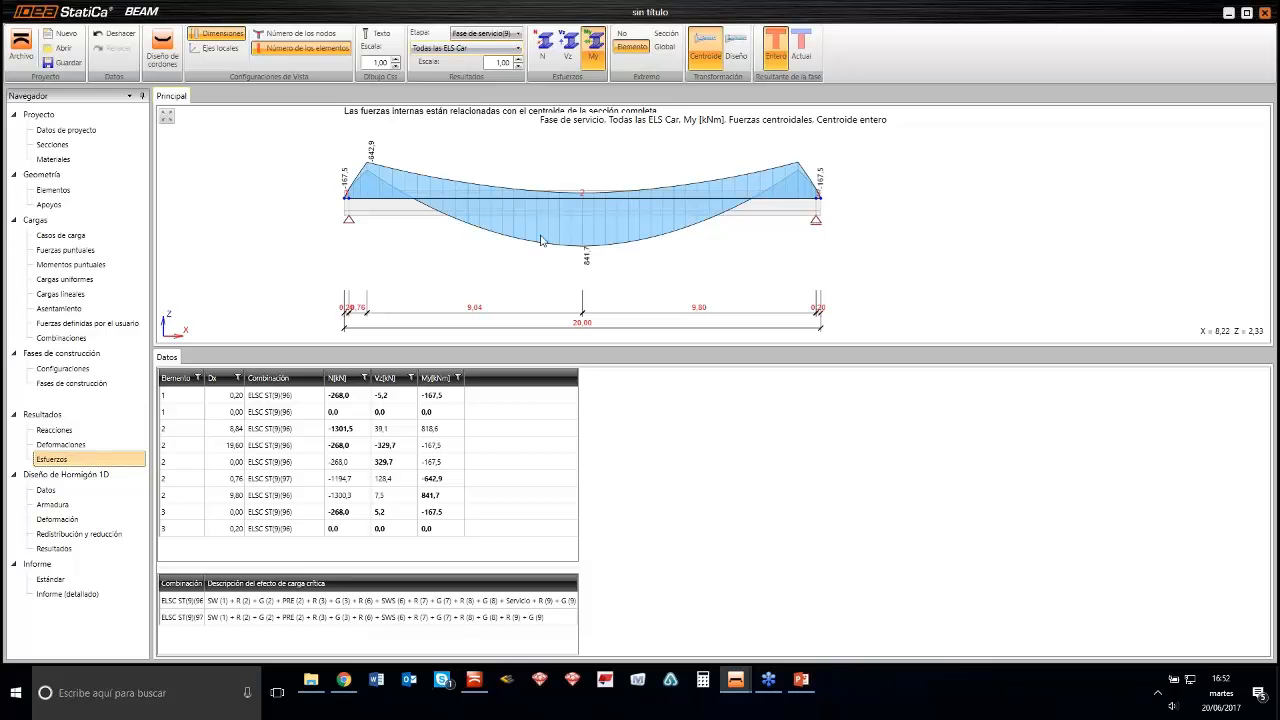
Review the shear Vz, axial force N and bending moment My diagrams for the service stage
click(571, 57)
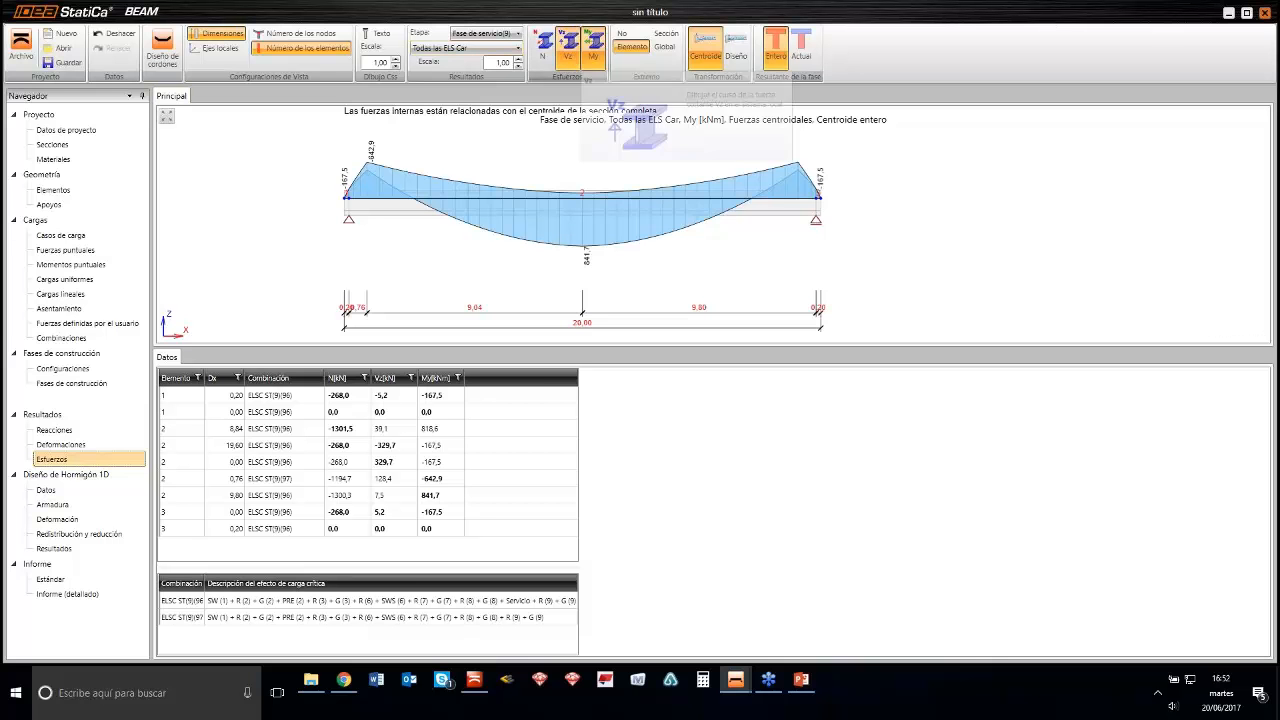
click(552, 60)
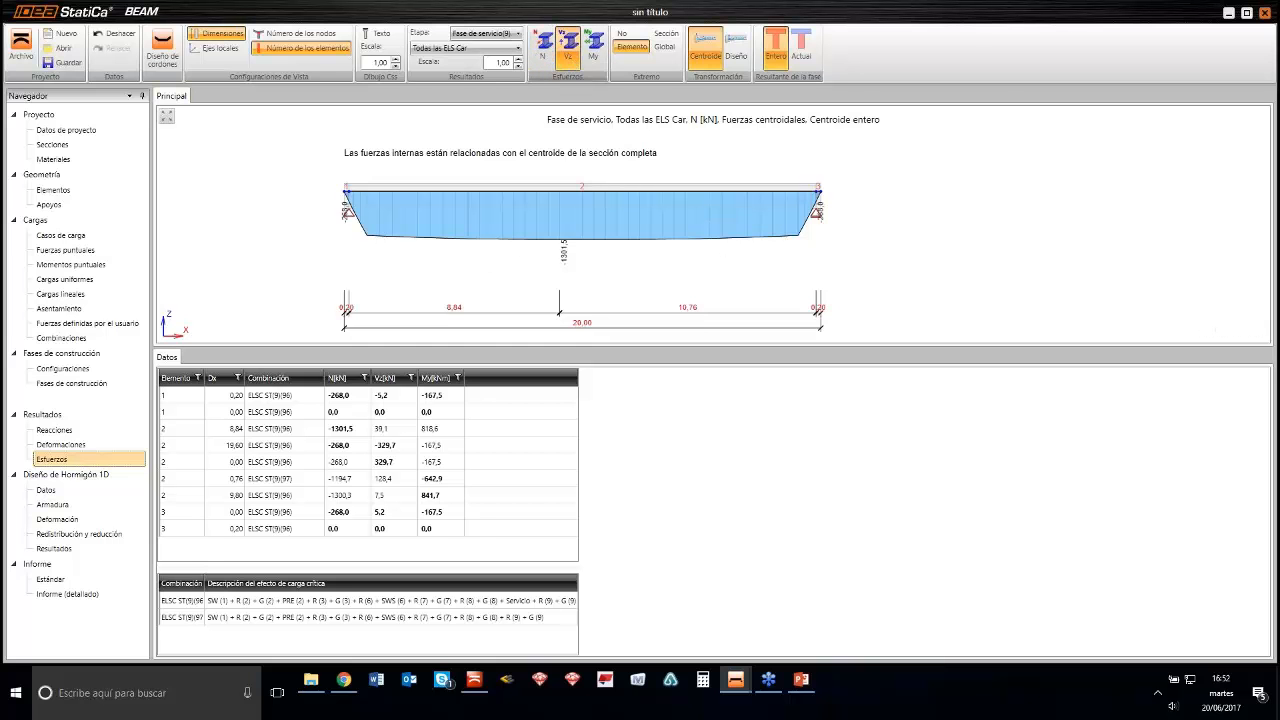
click(569, 45)
click(594, 45)
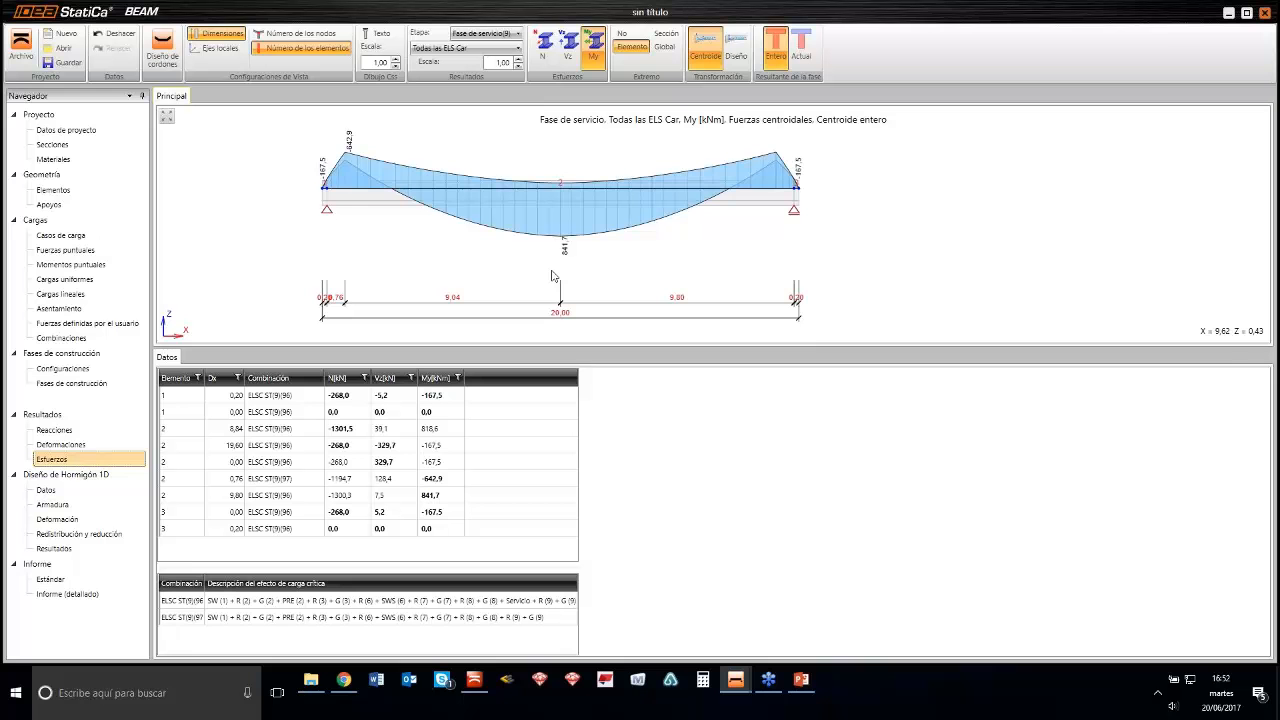
middle_drag(598, 262, 658, 257)
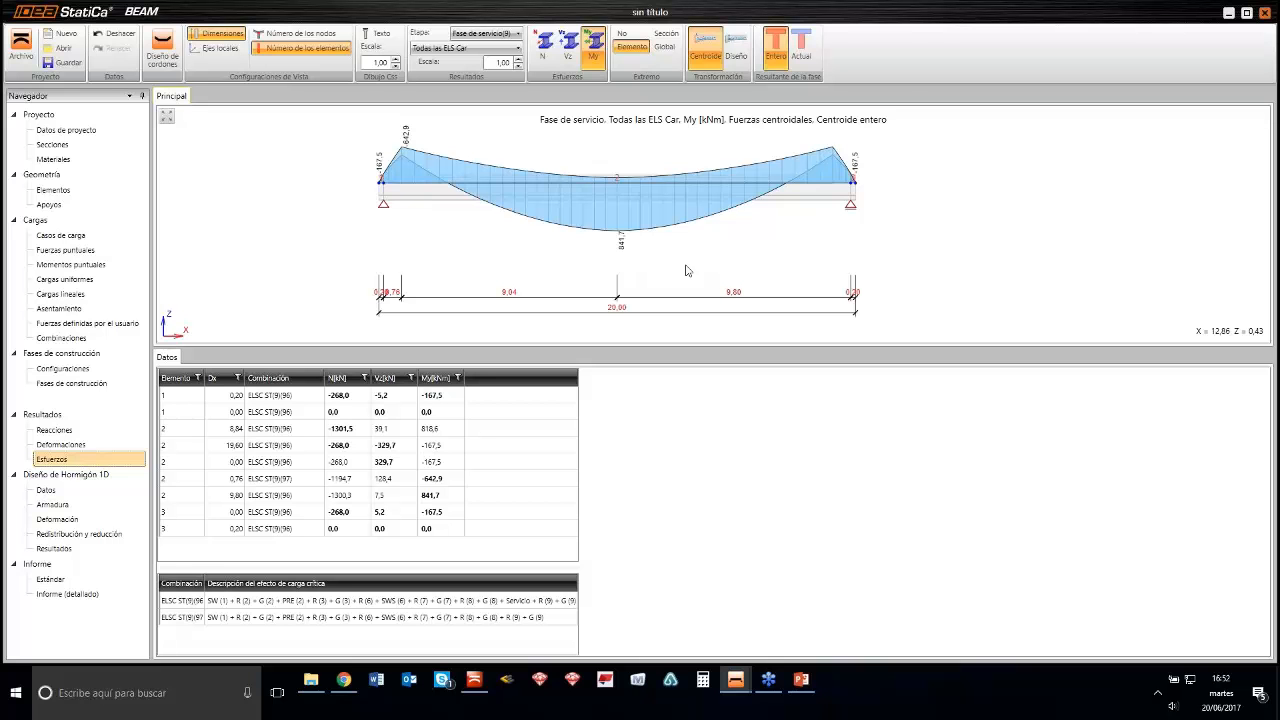
Exclude the Detallado check from the 1D concrete design data and review the ultimate limit state checks
click(72, 491)
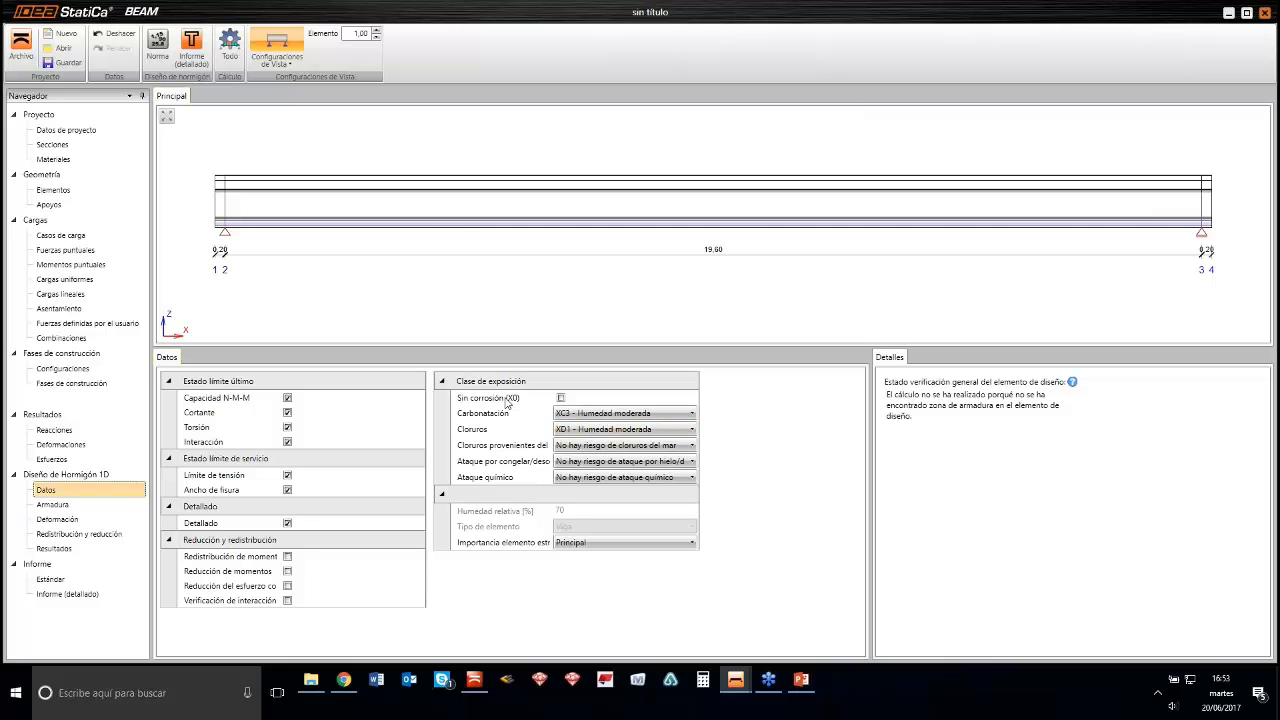
click(287, 523)
click(267, 382)
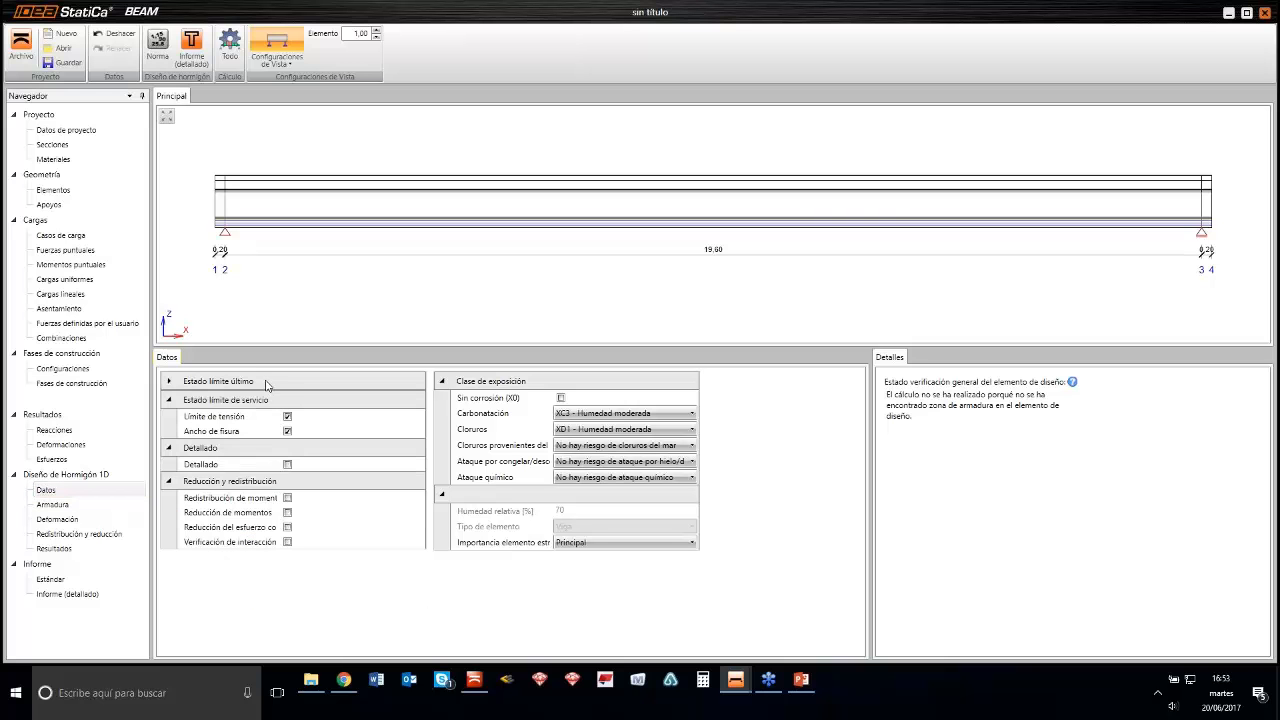
click(258, 381)
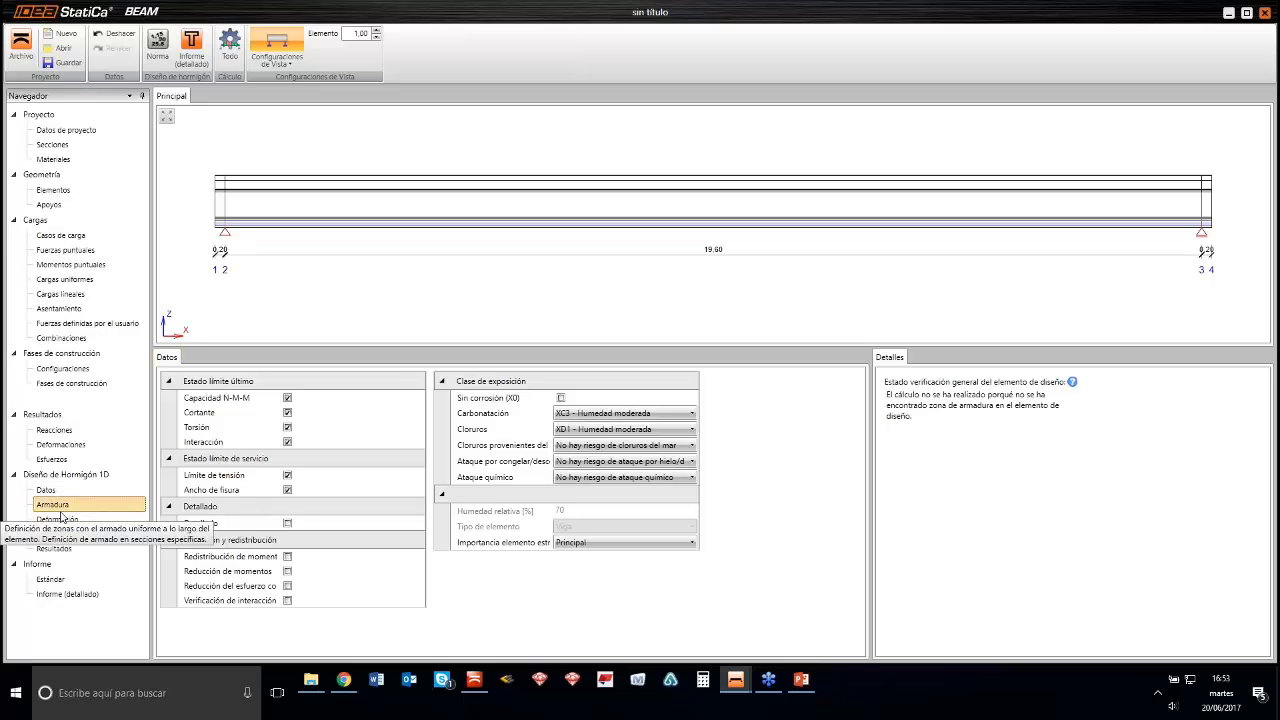
Open the reinforcement editor for section A-A of the beam's reinforcement zone and enlarge the editor window
key(Down)
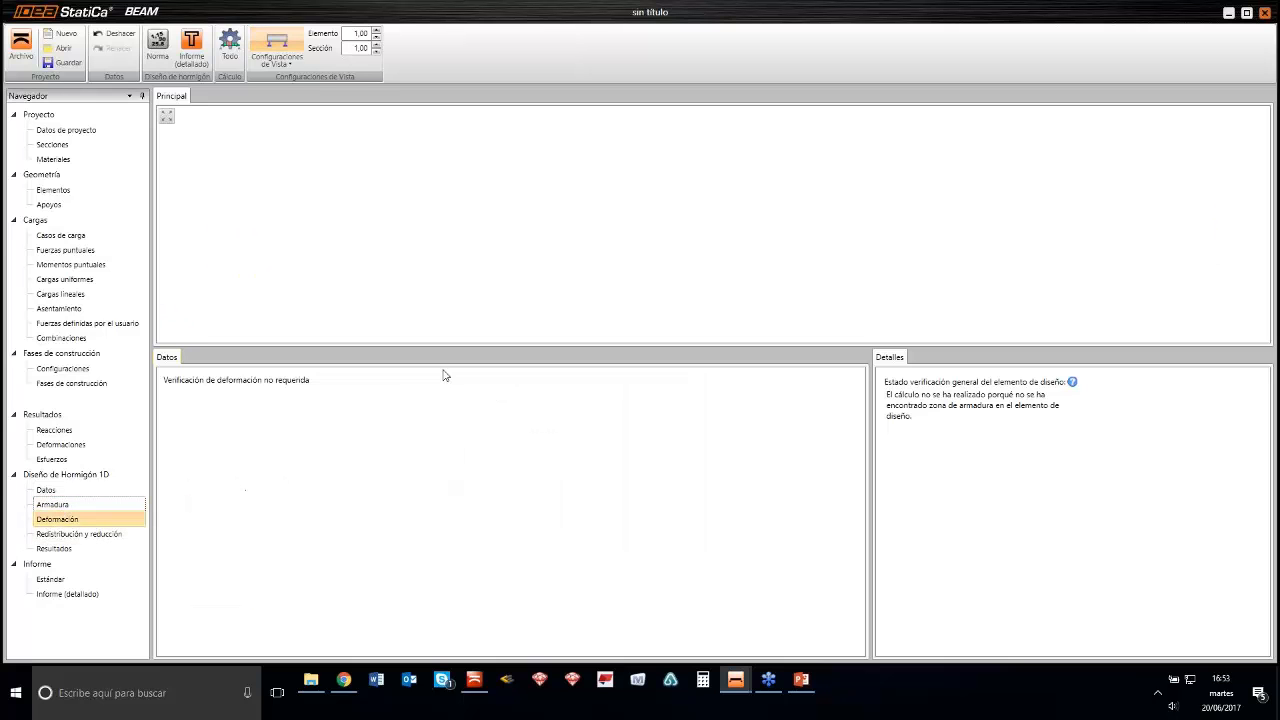
click(55, 506)
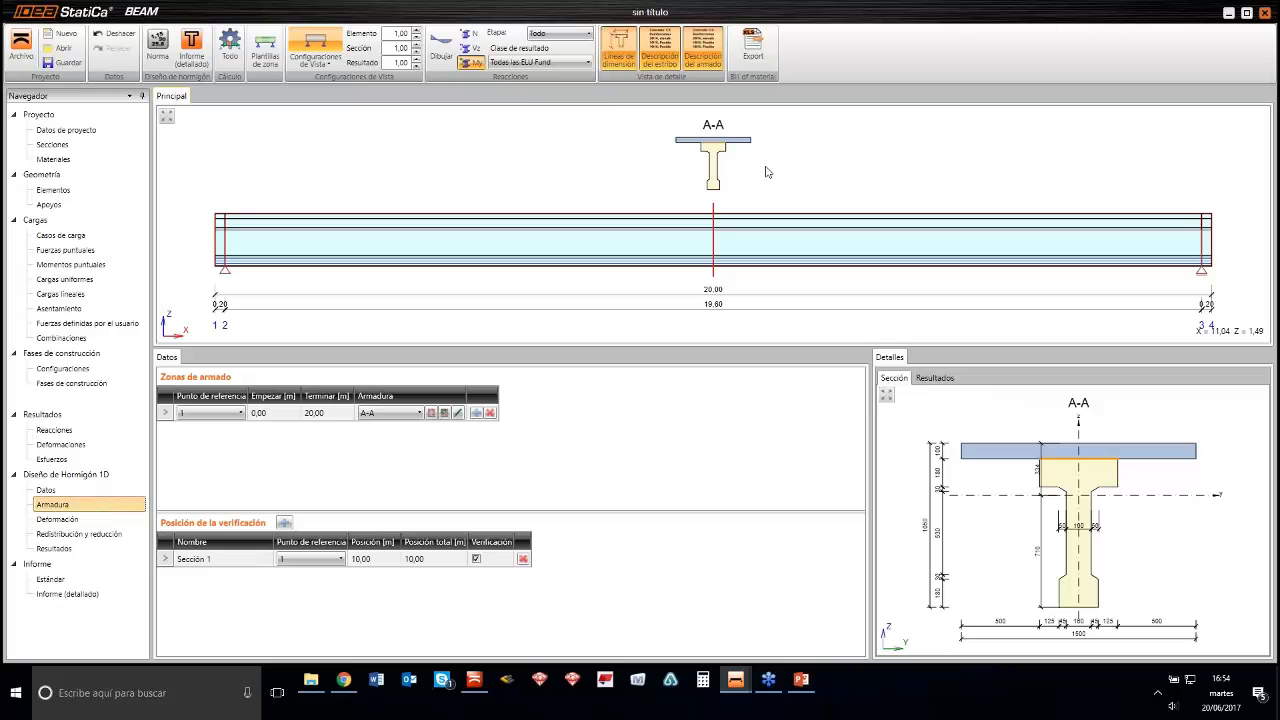
scroll(763, 175, up, 2)
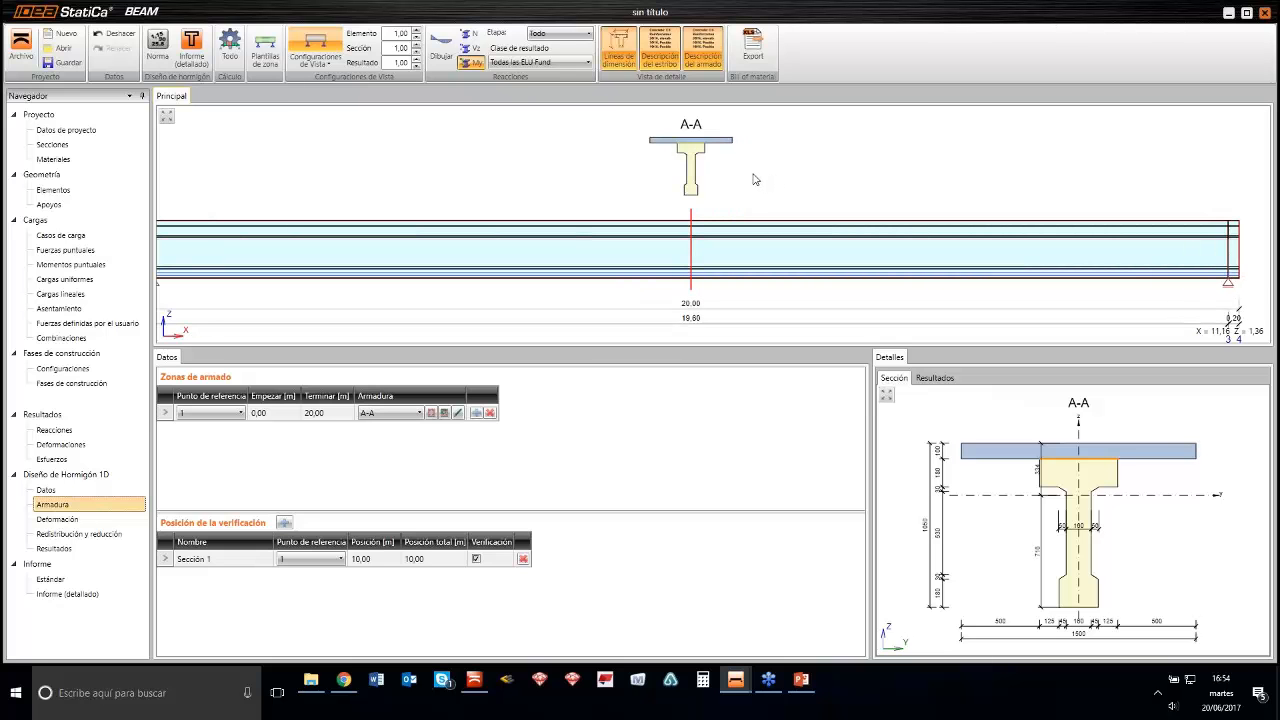
scroll(755, 179, down, 1)
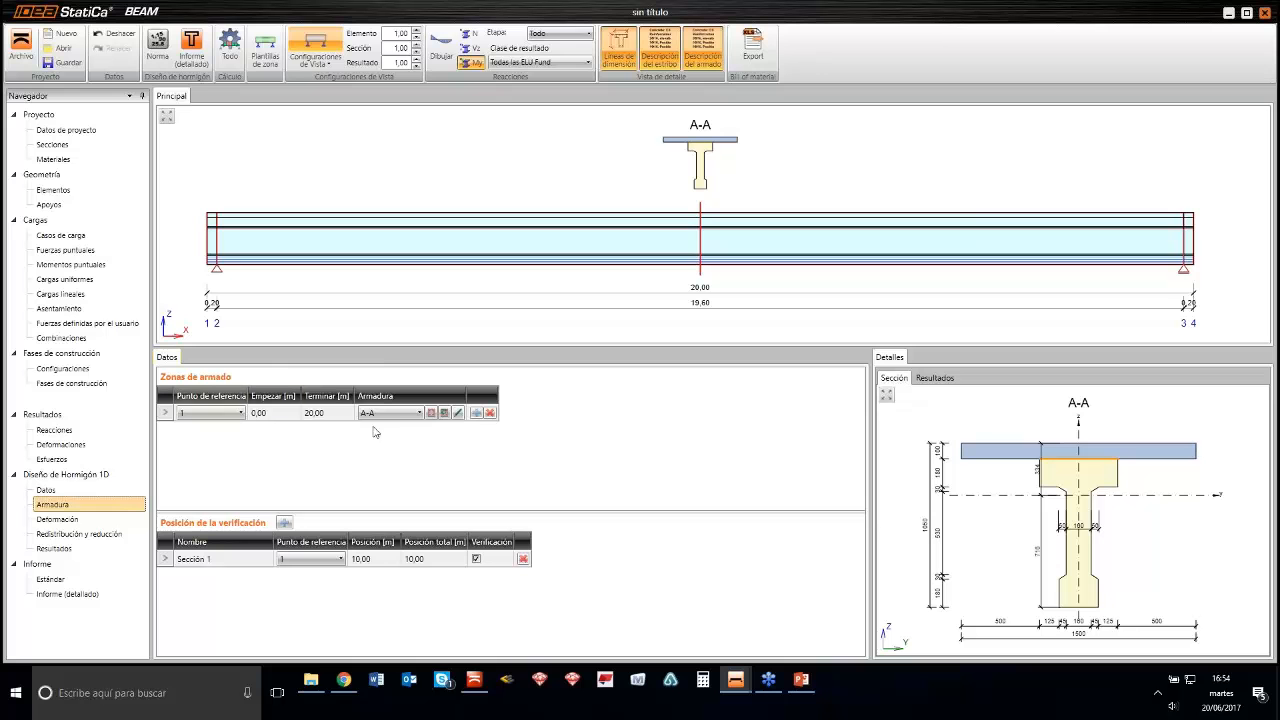
click(700, 162)
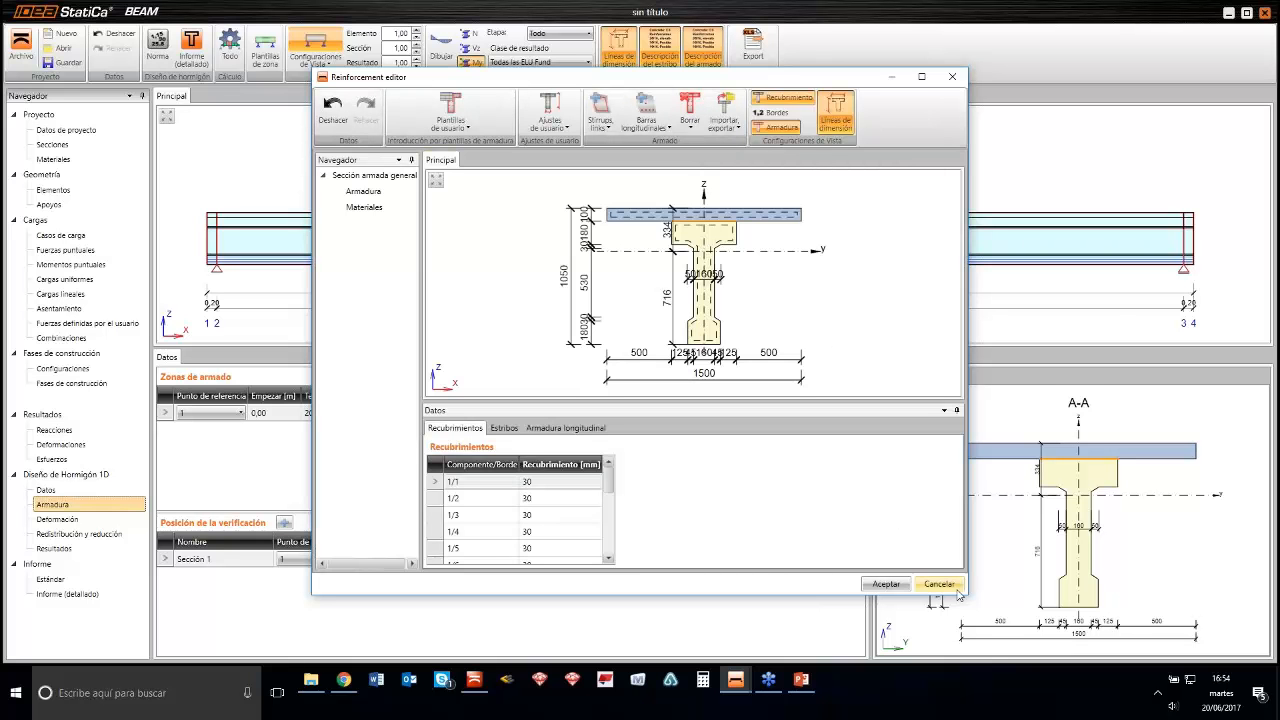
drag(968, 600, 1088, 608)
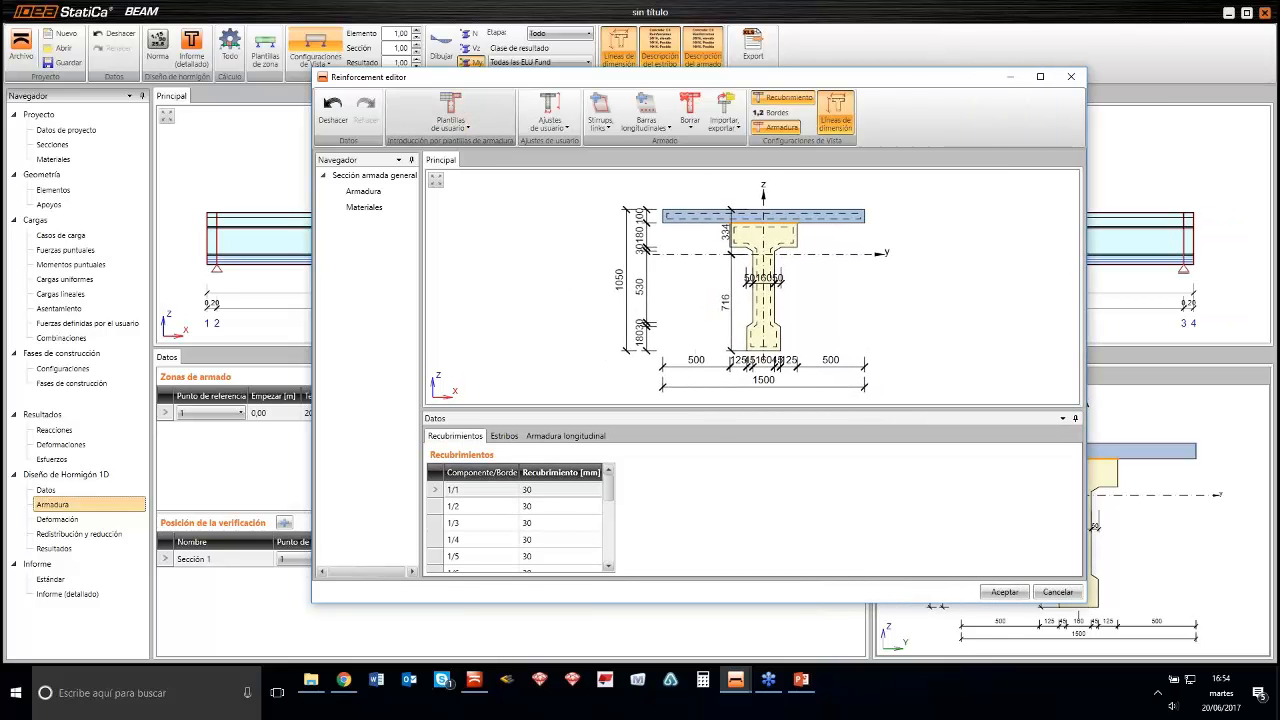
drag(312, 70, 126, 36)
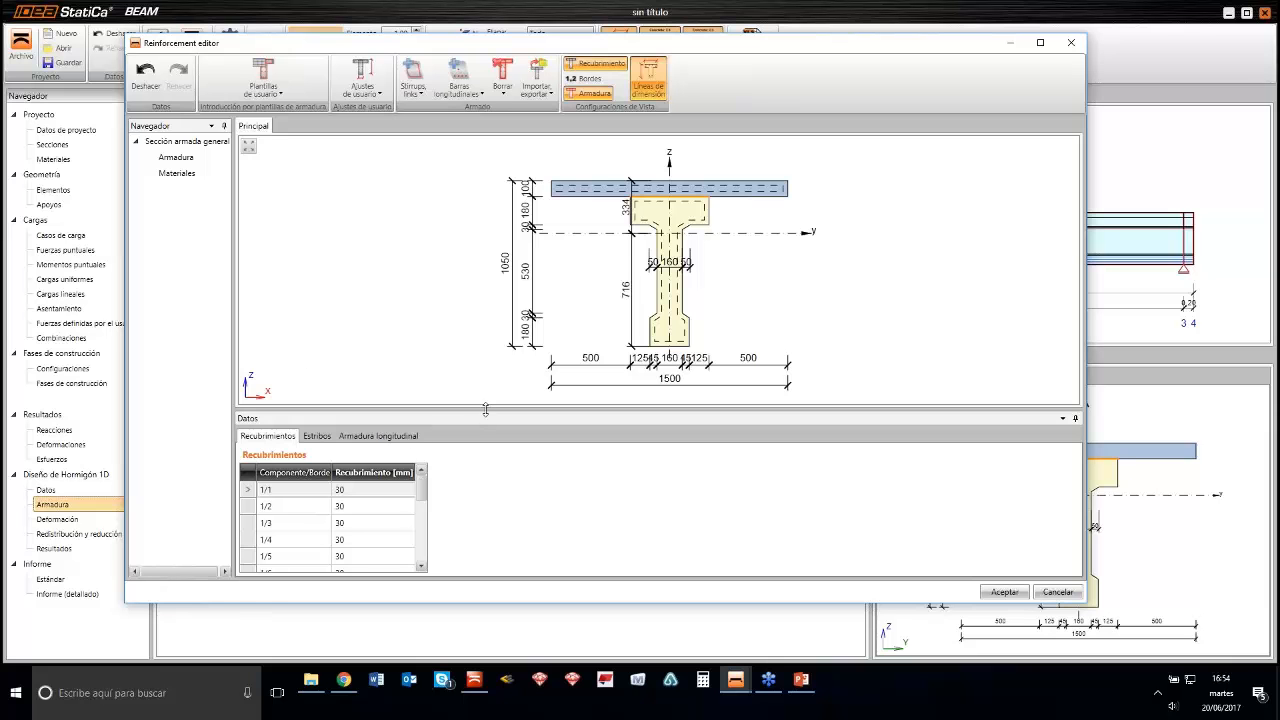
Add a longitudinal reinforcement layer of two 16 mm B 500B bars along edge 1/7 in the bottom flange
drag(485, 410, 483, 366)
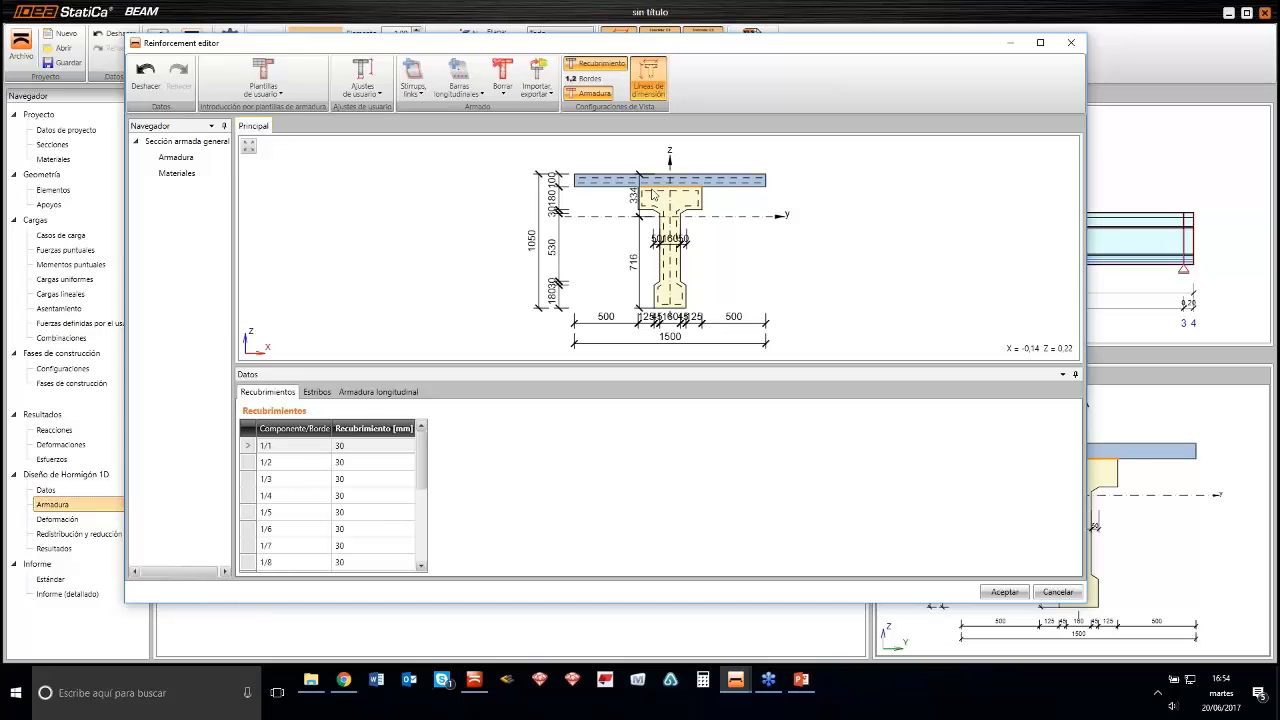
click(391, 393)
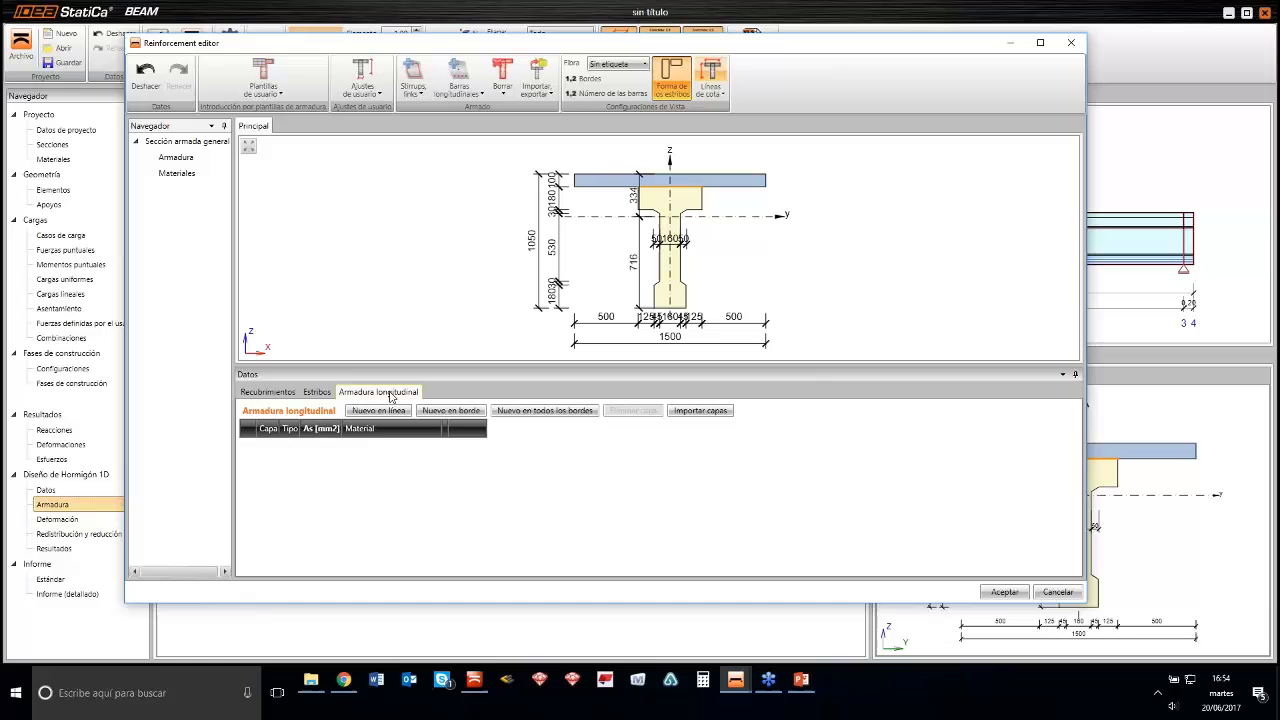
click(471, 413)
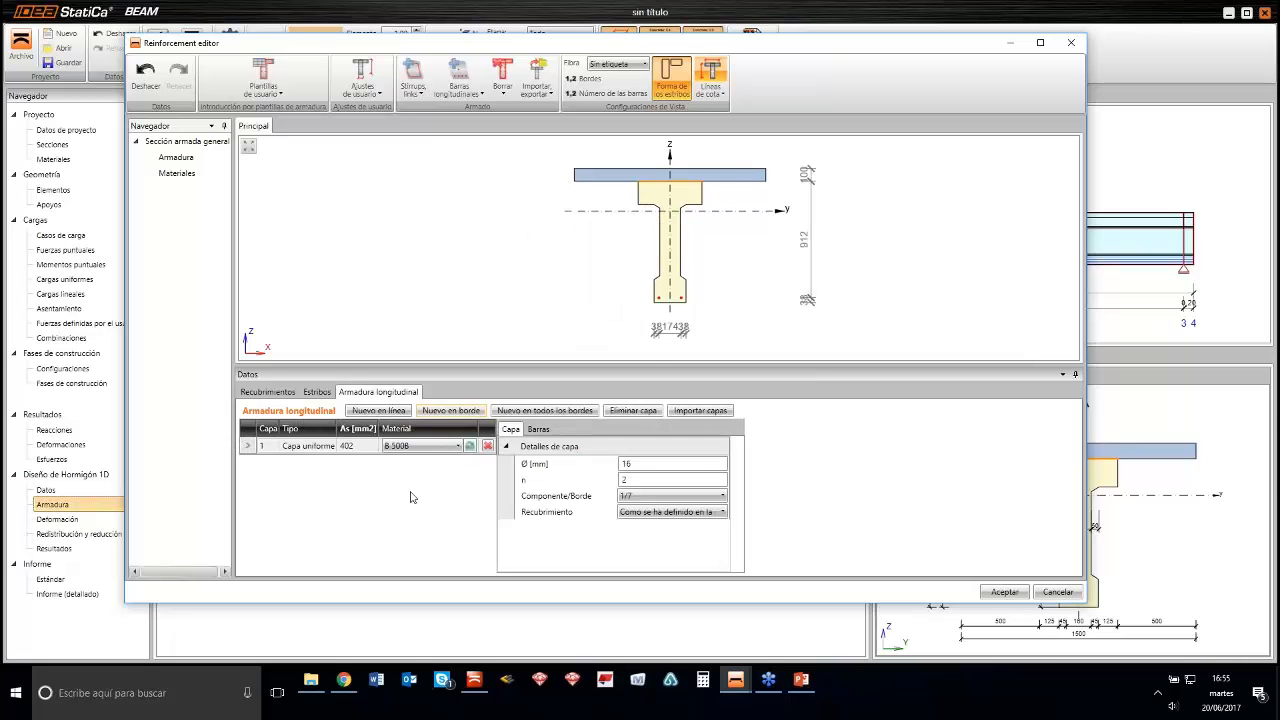
Delete the bottom-edge bar layer and generate 16 mm B 500B bars along all section edges with 200 mm maximum spacing and 30 mm cover
scroll(677, 314, up, 3)
scroll(677, 314, up, 1)
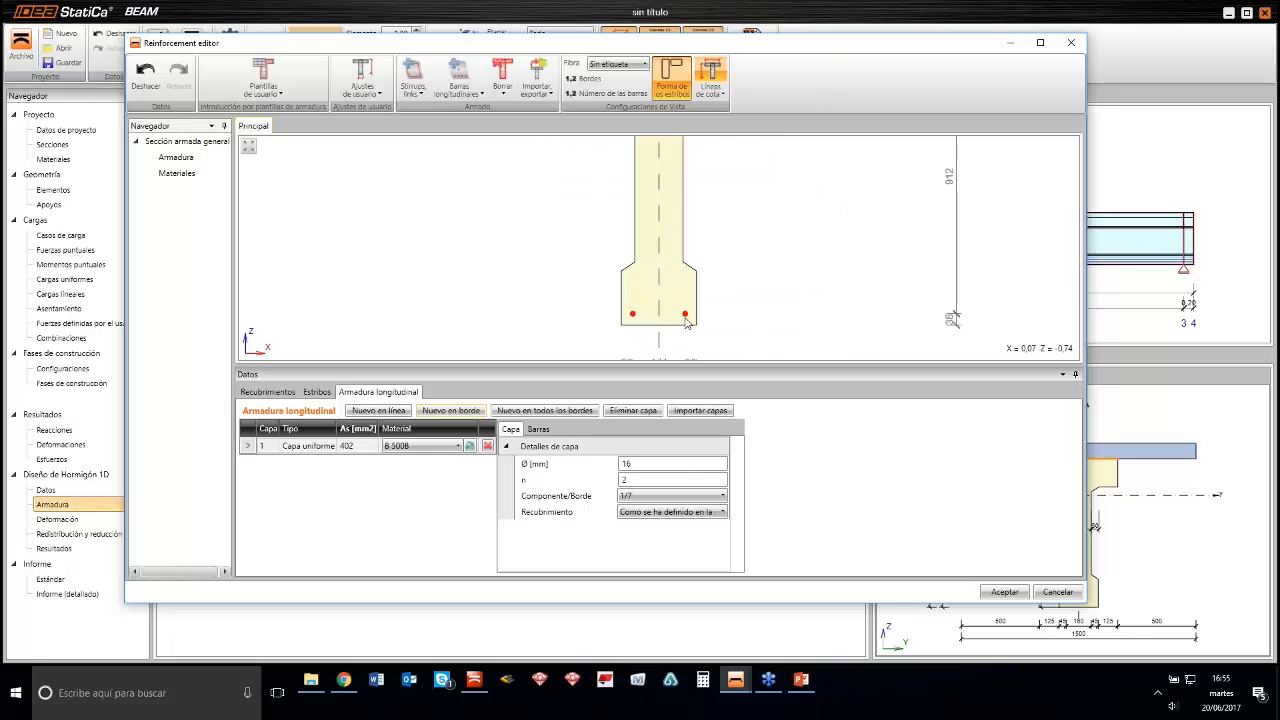
scroll(696, 335, down, 2)
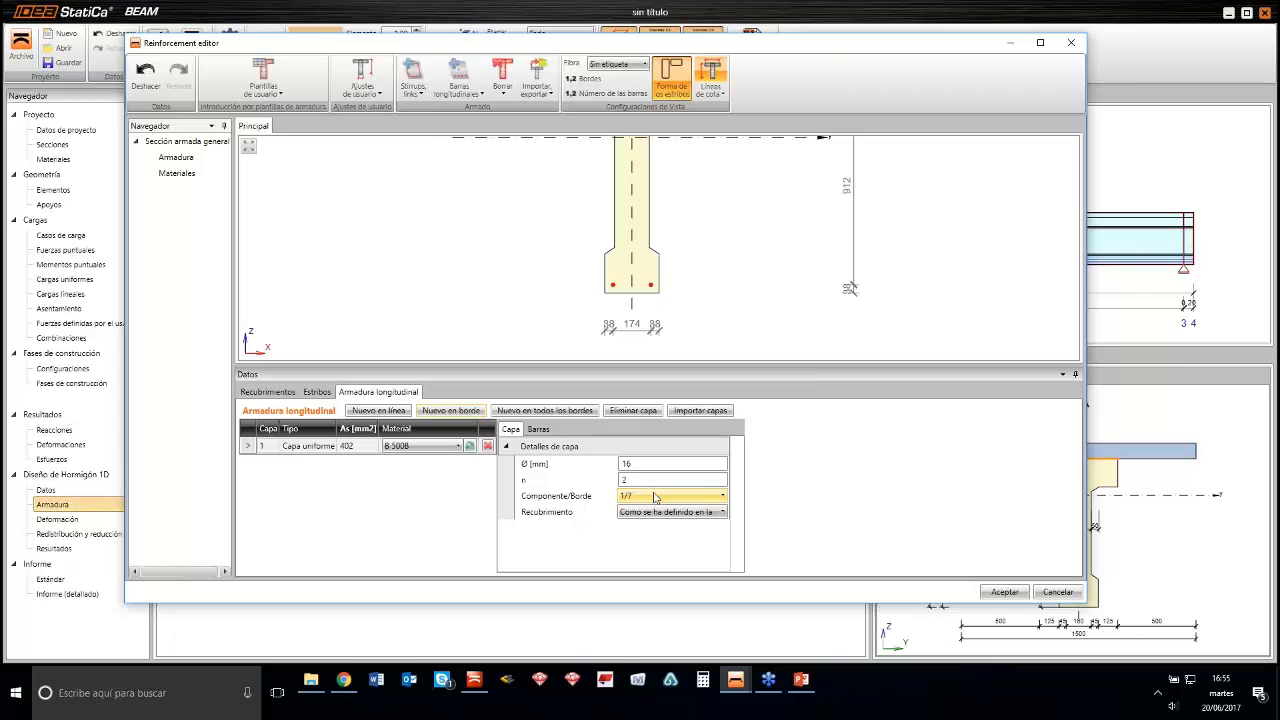
click(488, 447)
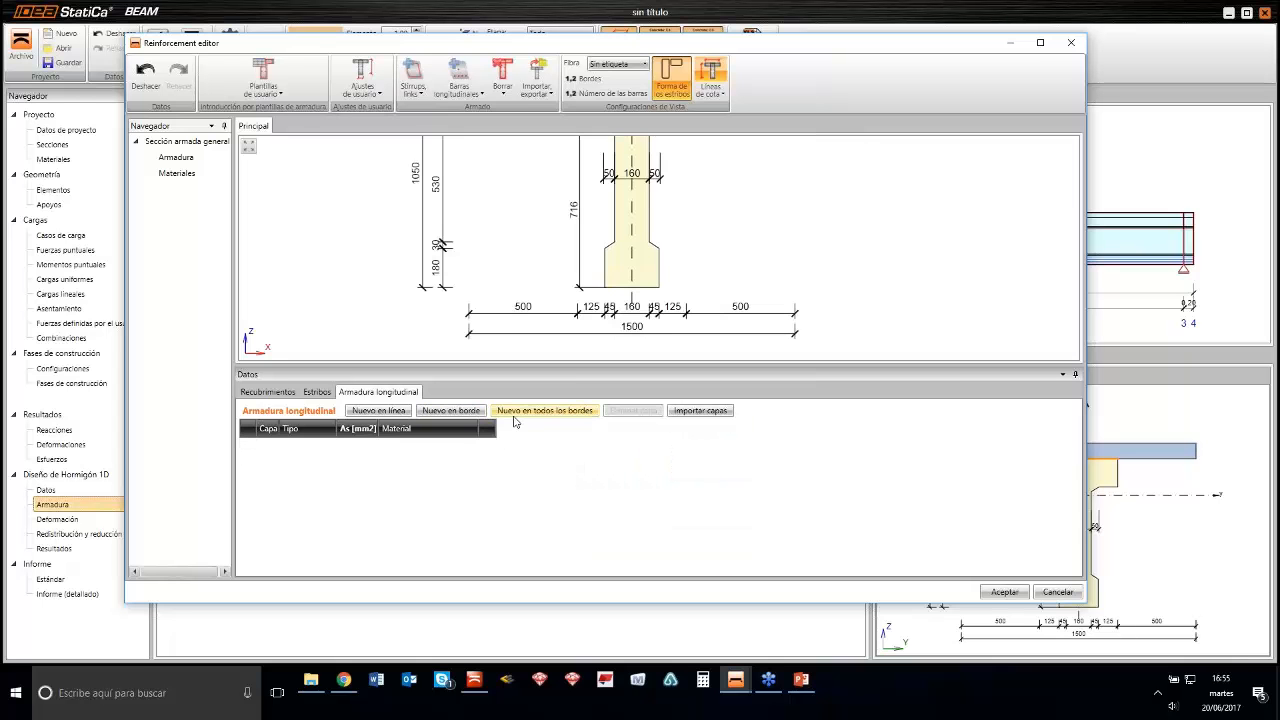
click(515, 411)
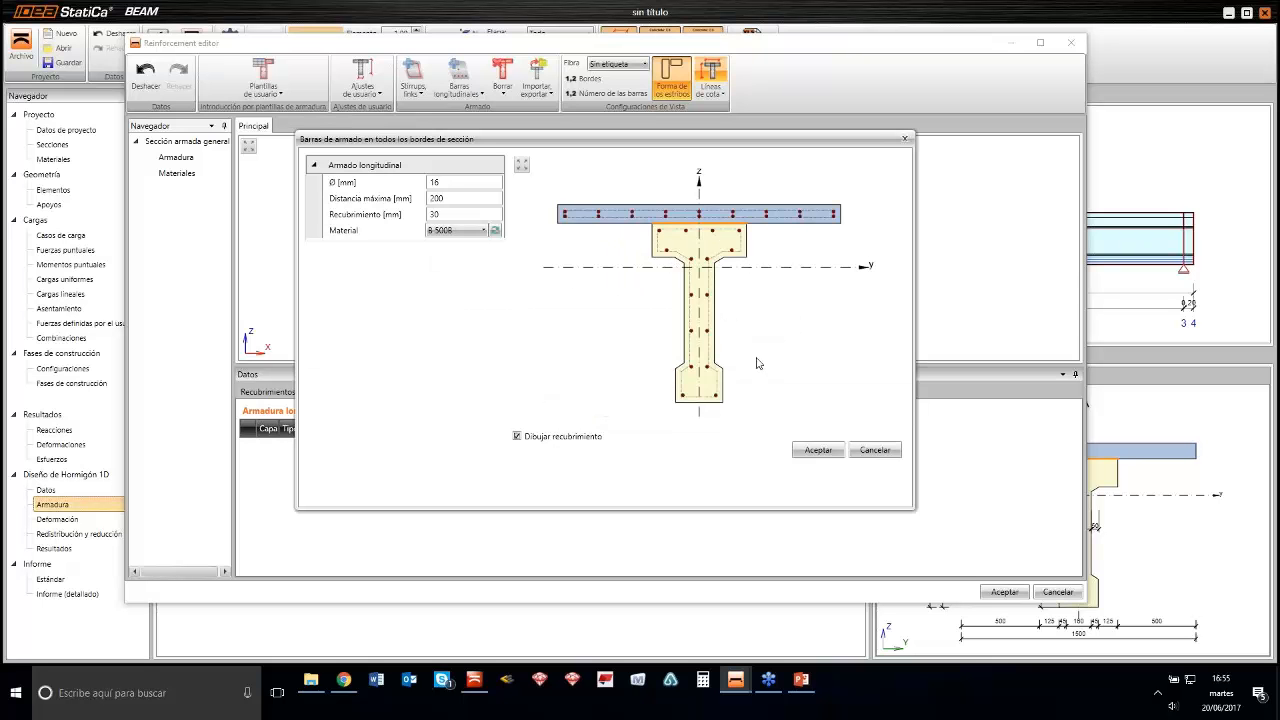
click(816, 452)
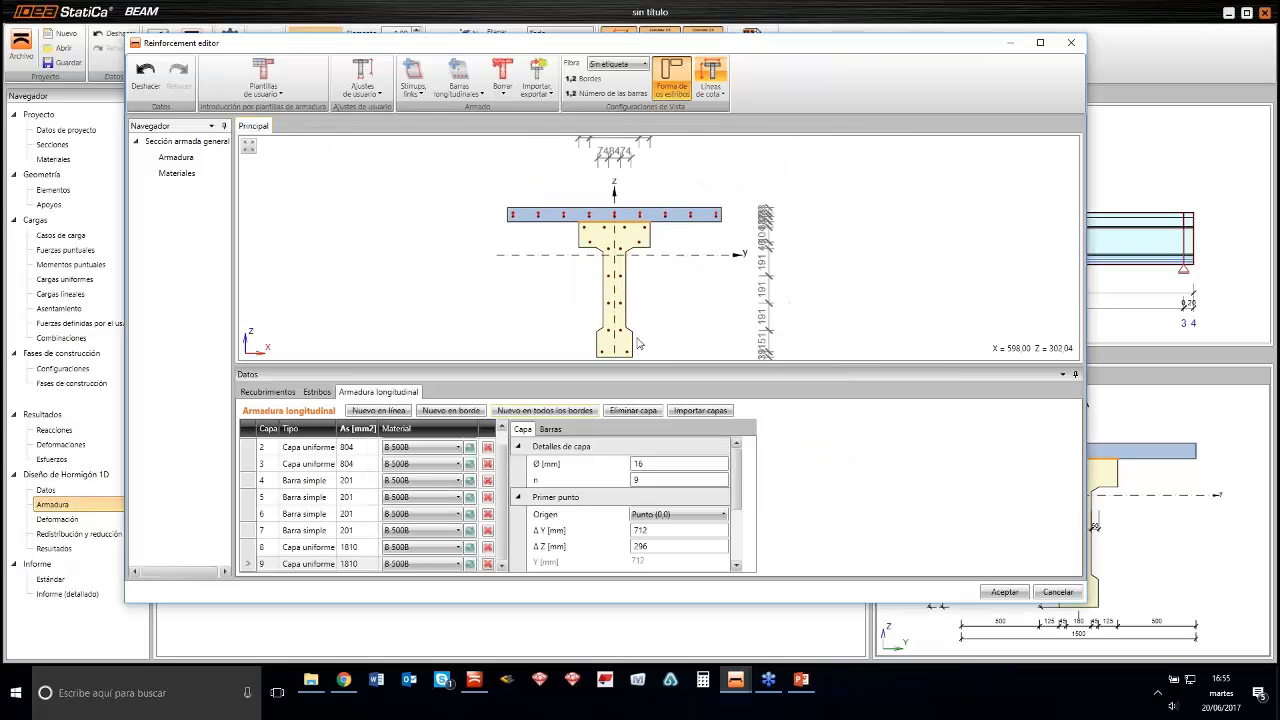
Check the stirrup definitions of section A-A and close the reinforcement editor without keeping the edits
click(316, 392)
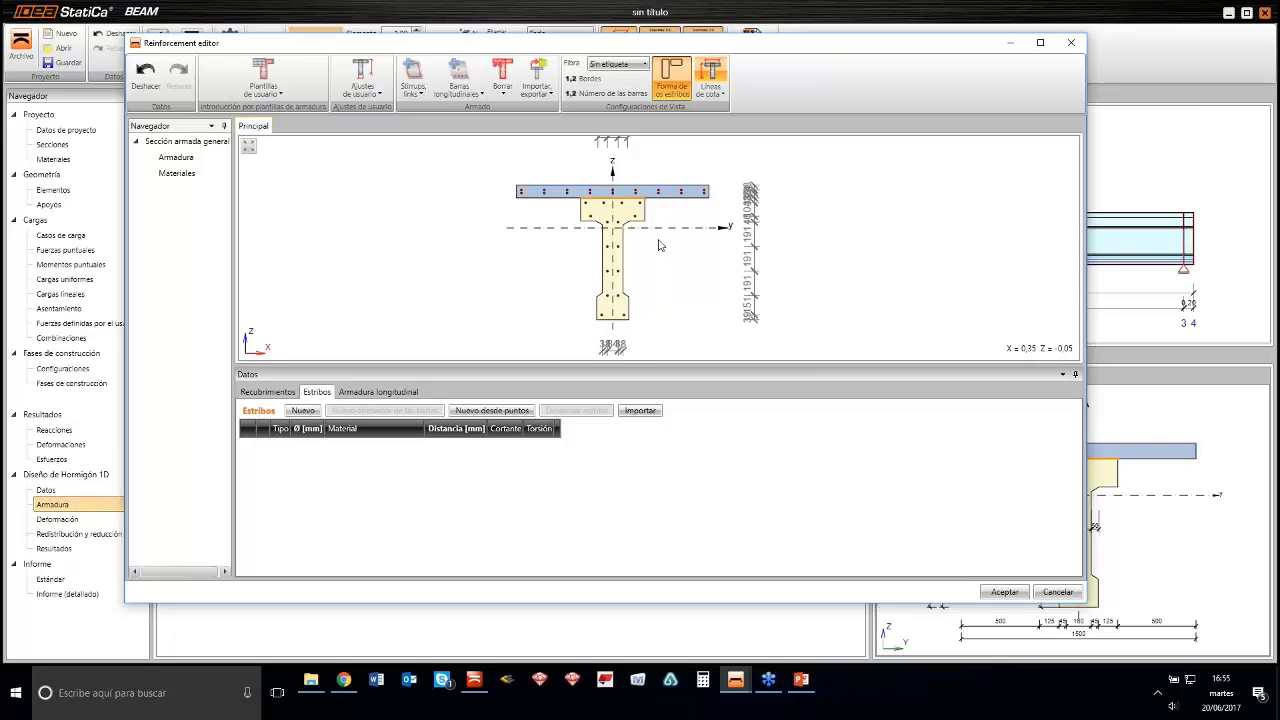
scroll(661, 243, up, 1)
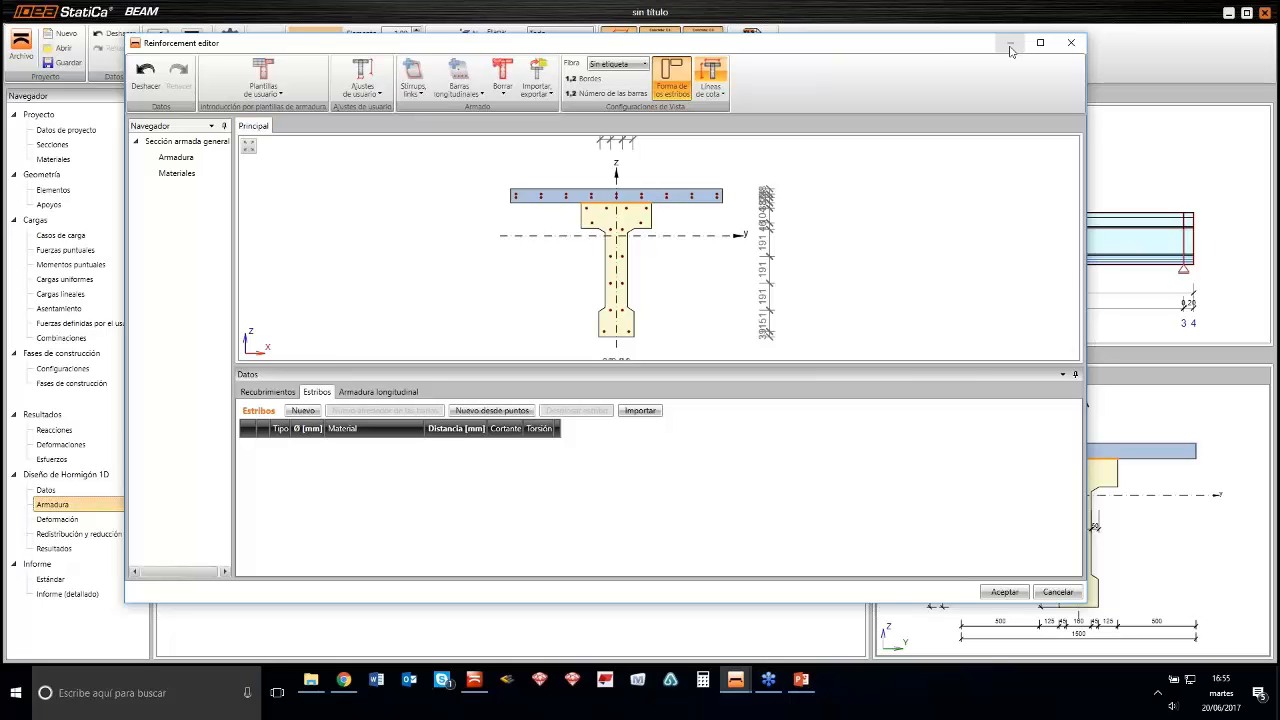
click(1058, 592)
scroll(763, 259, down, 2)
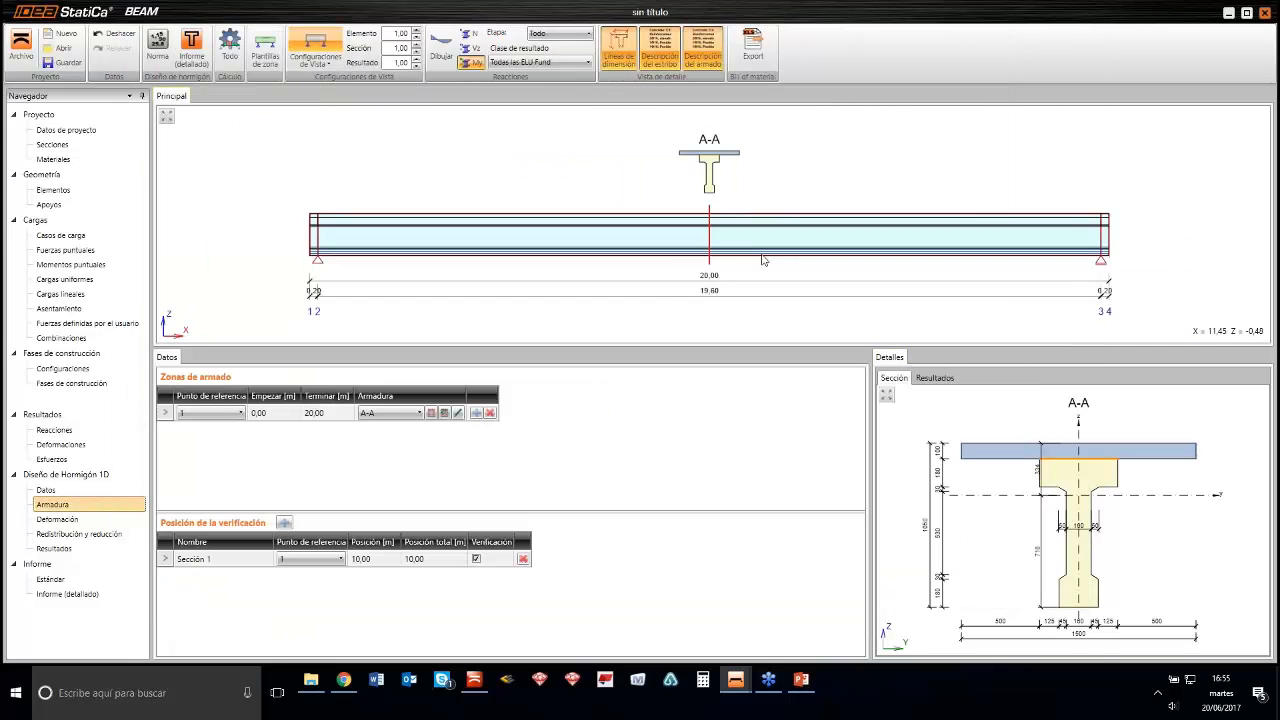
middle_drag(766, 261, 743, 241)
Switch to the project dachbinder_71_EN.ideaBeam and open the reinforcement editor for midspan section C-C
mouse_move(738, 690)
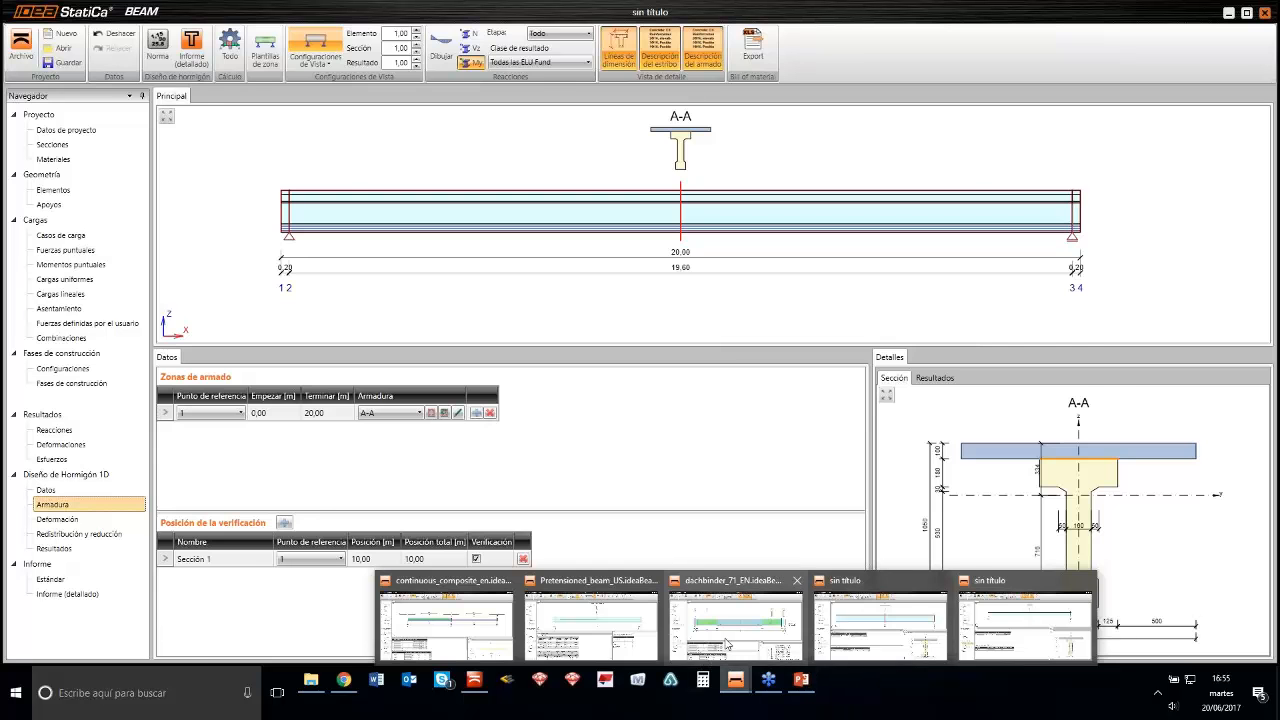
click(727, 644)
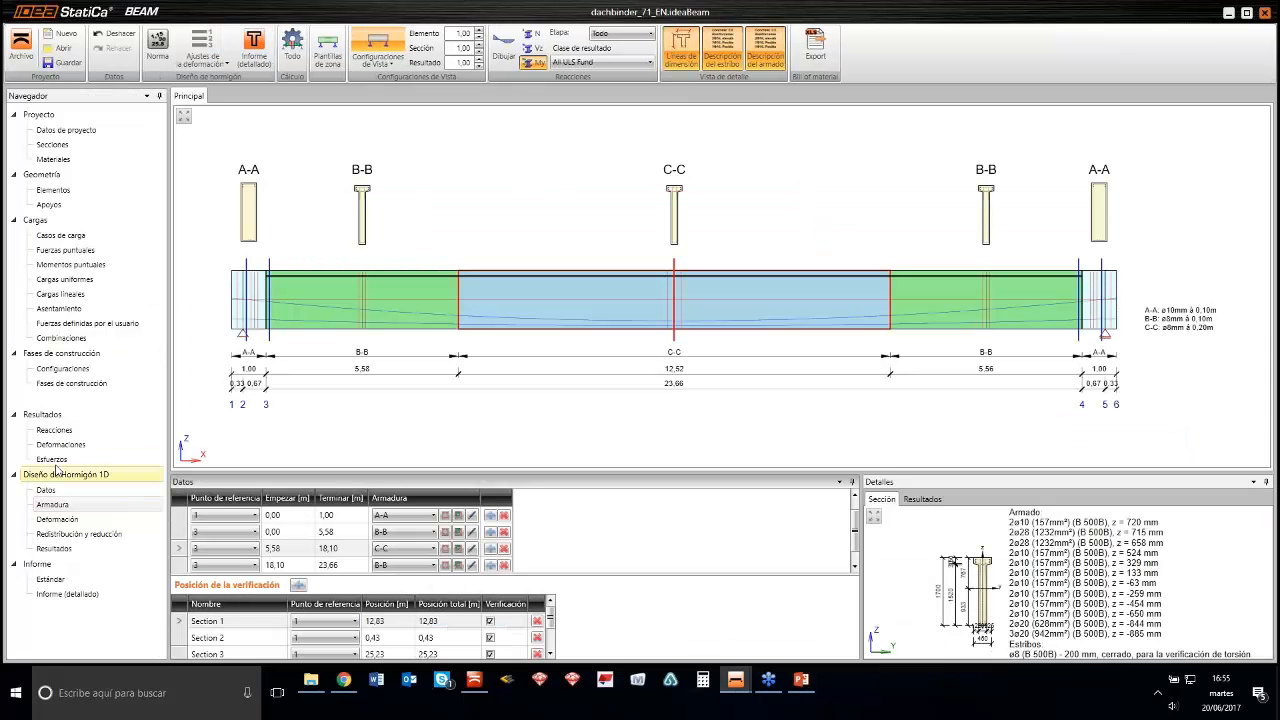
click(52, 504)
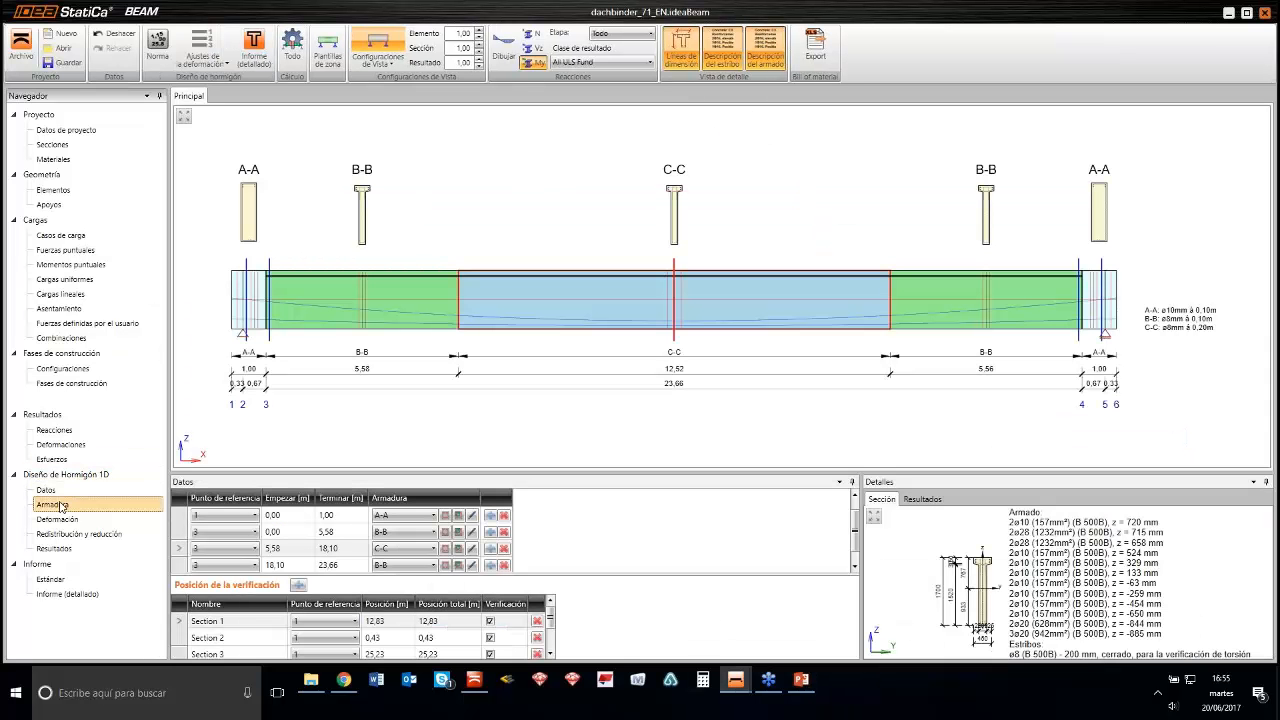
double_click(674, 210)
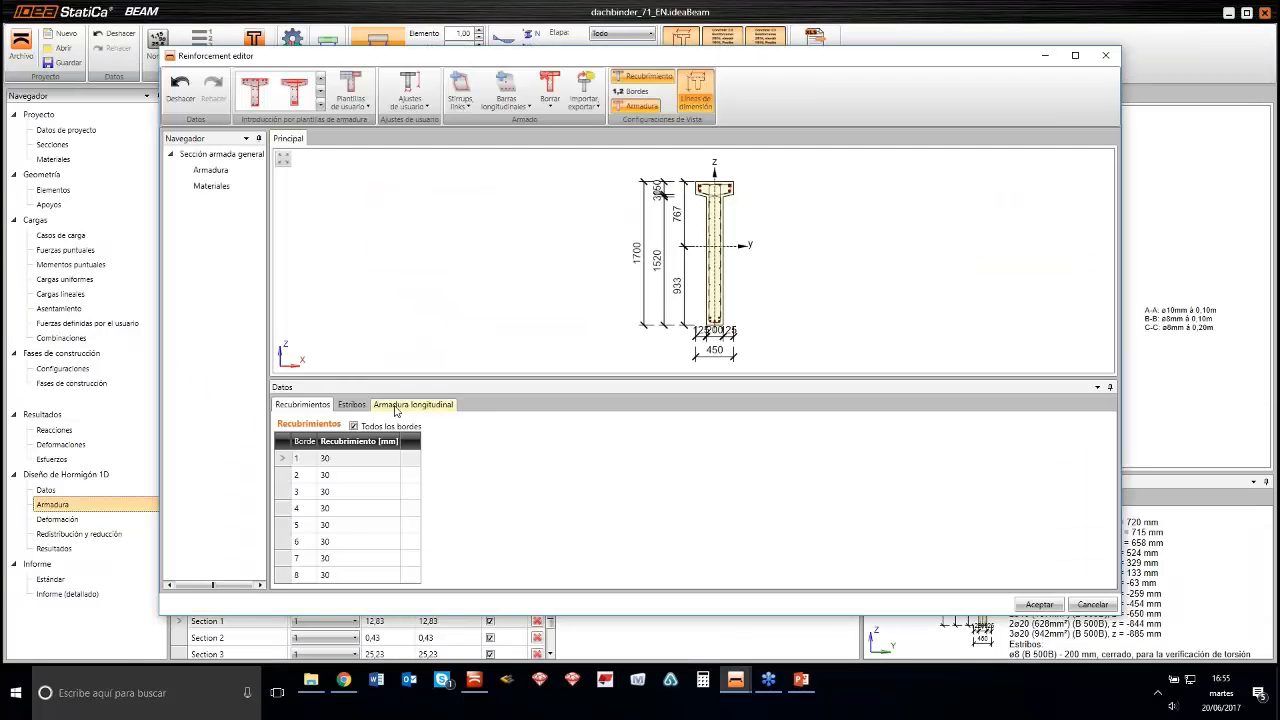
Examine the longitudinal reinforcement layers and the top flange bars of section C-C
click(413, 404)
scroll(641, 216, up, 4)
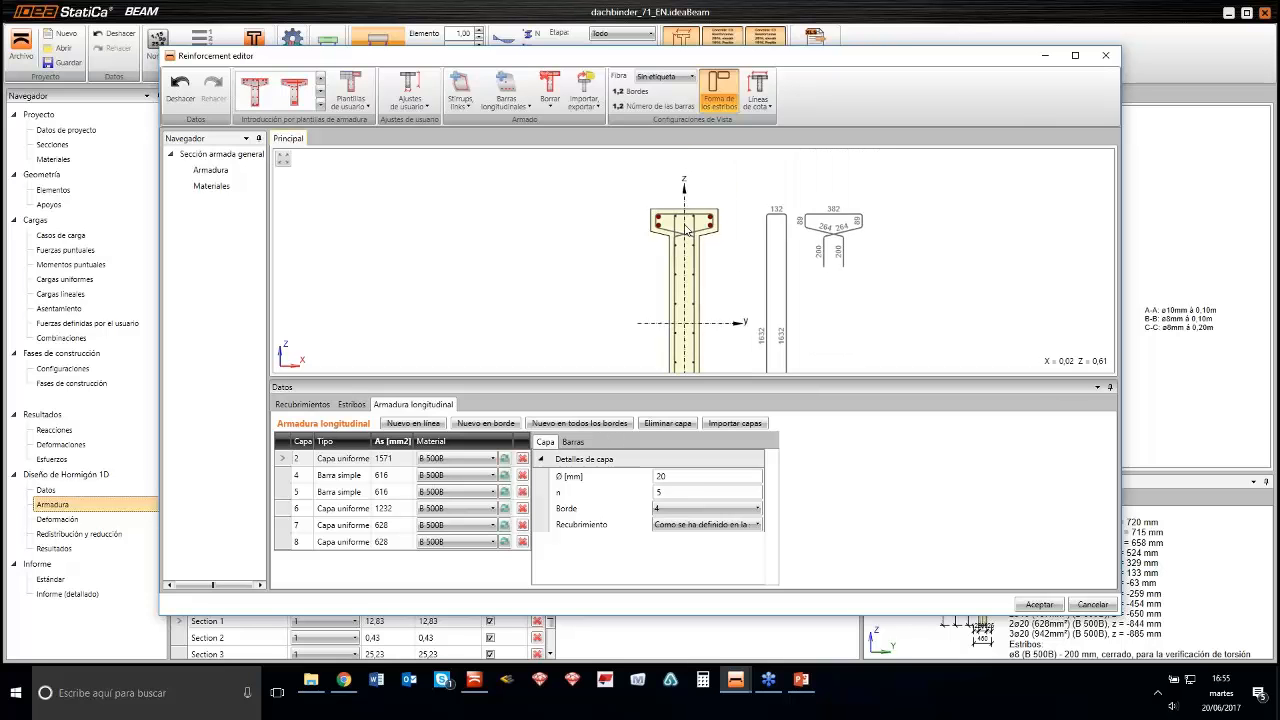
scroll(661, 220, up, 2)
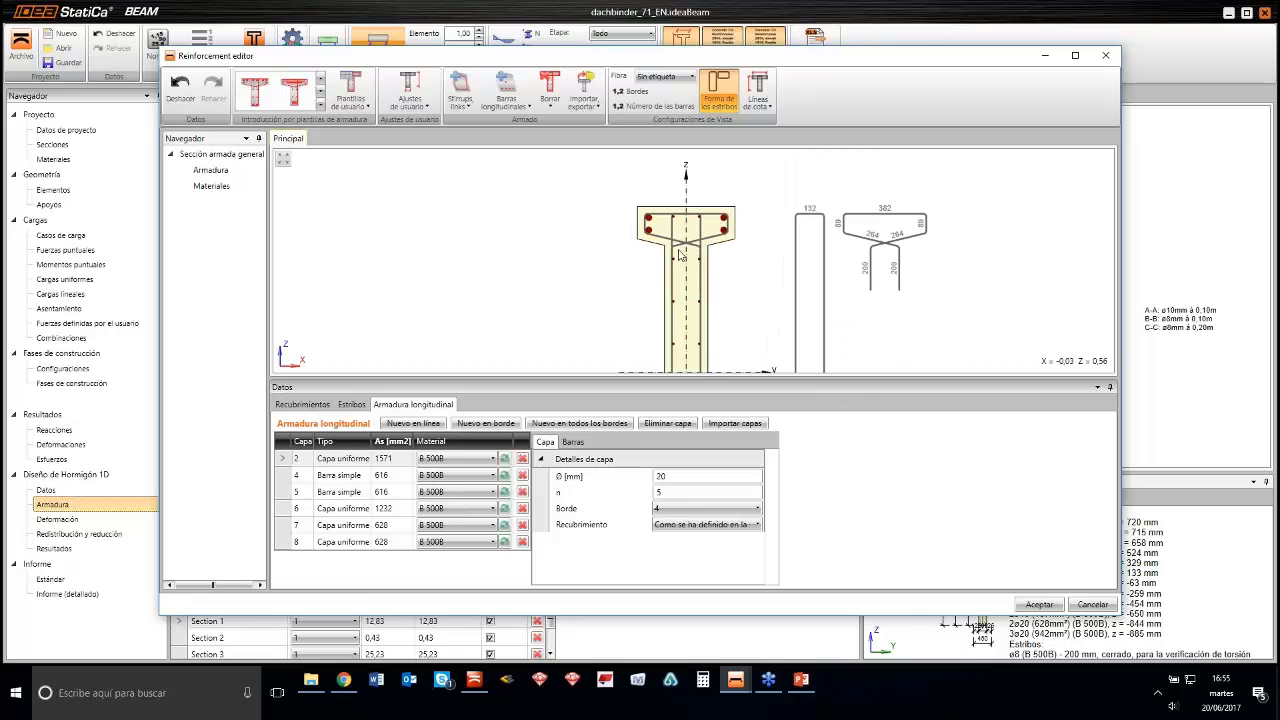
scroll(661, 220, down, 1)
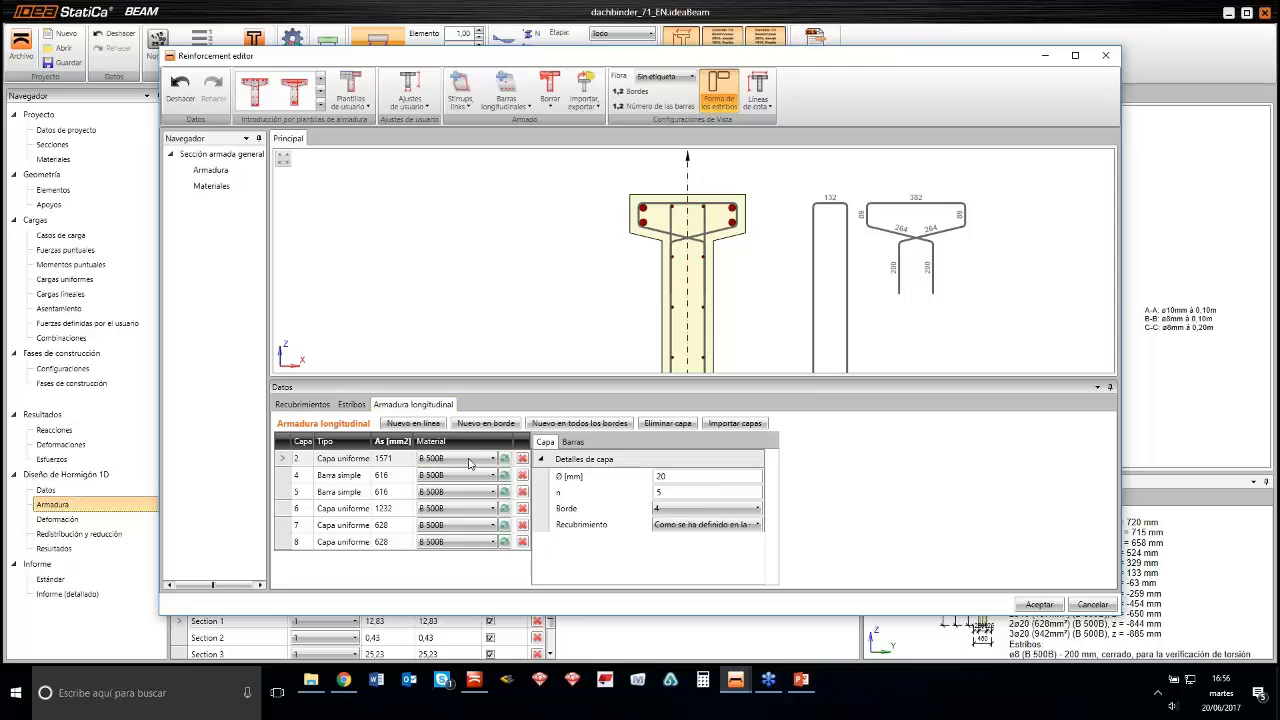
Inspect the two stirrups of section C-C, comparing the flange stirrup with the full-height web stirrup
click(352, 405)
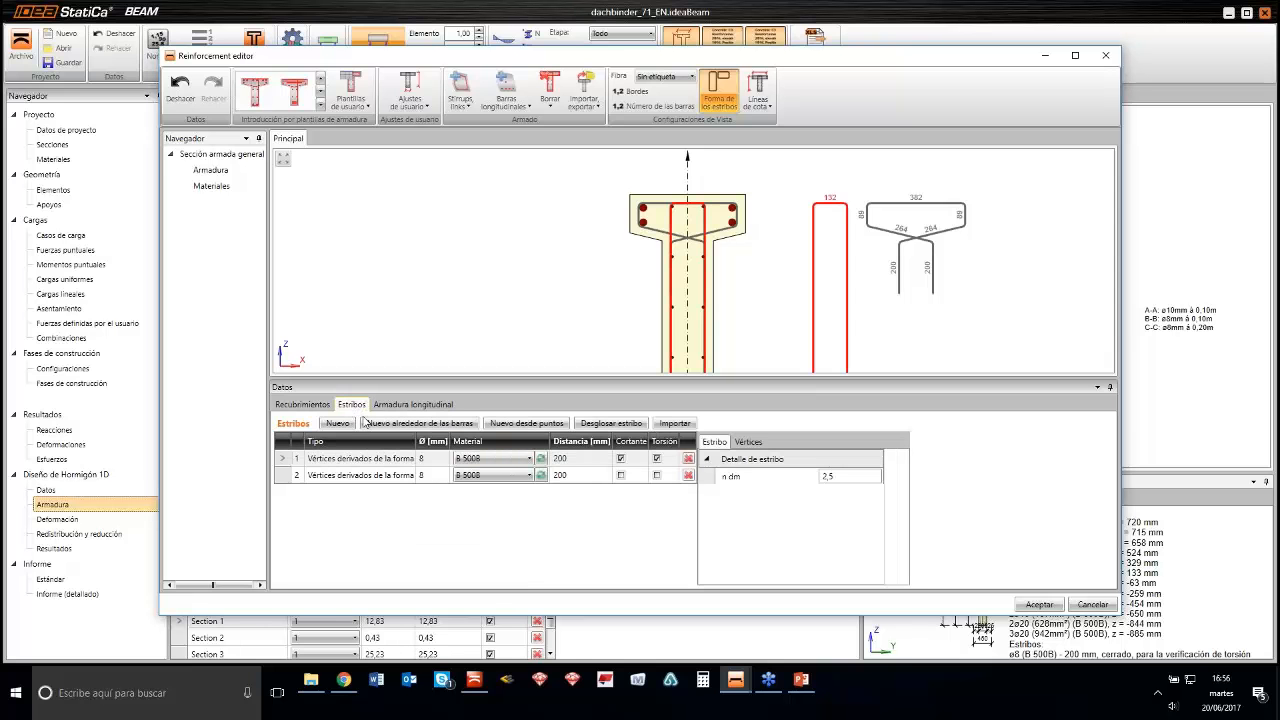
scroll(751, 277, down, 2)
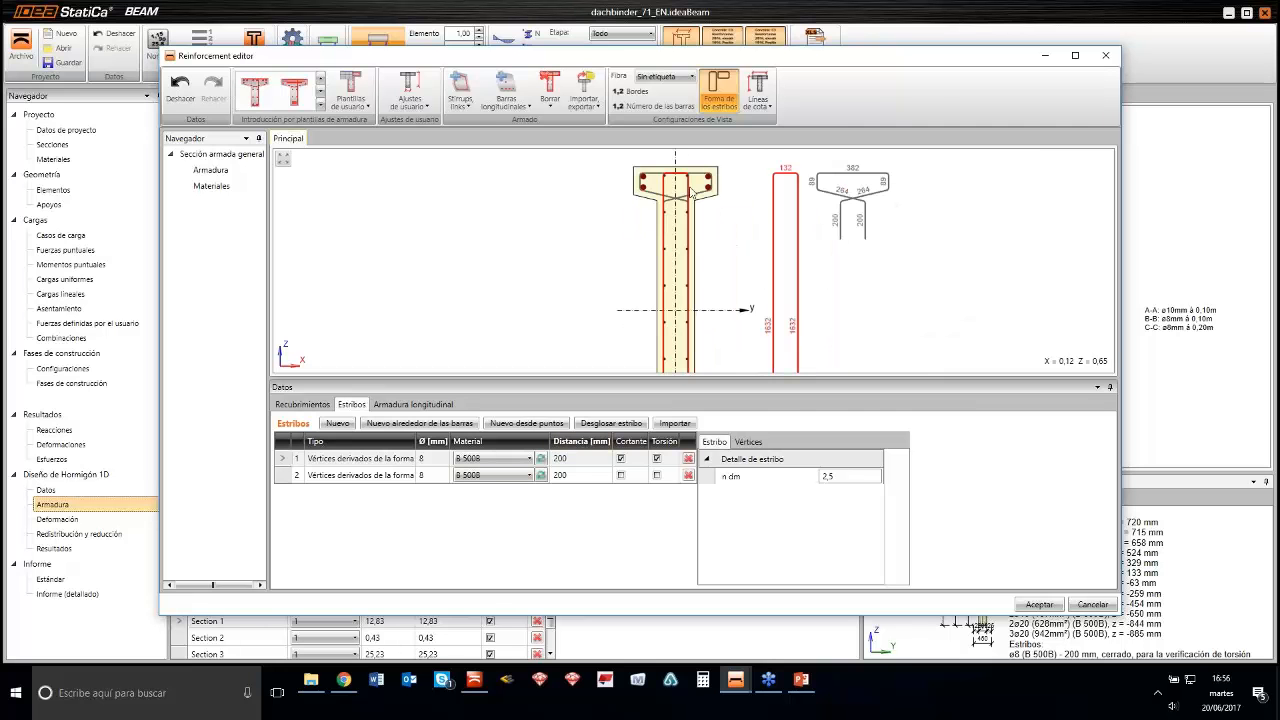
click(663, 201)
scroll(733, 305, down, 2)
middle_drag(733, 305, 699, 213)
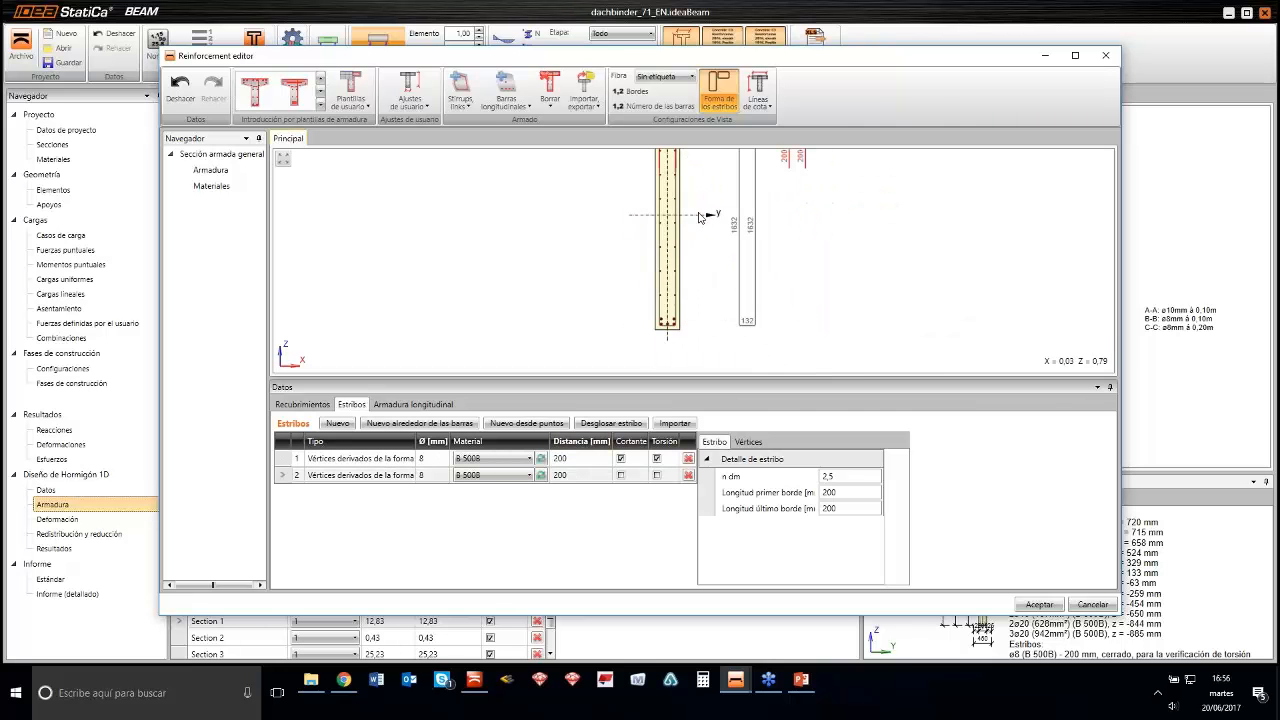
middle_drag(680, 284, 667, 379)
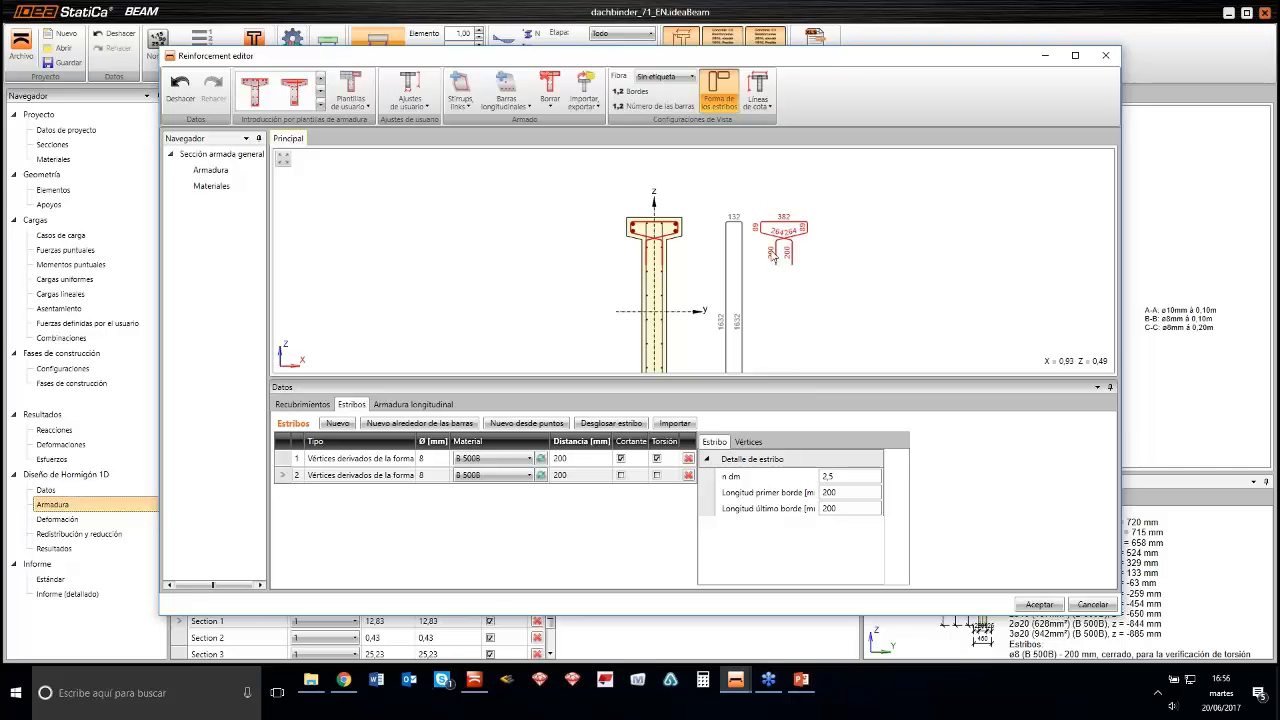
click(648, 291)
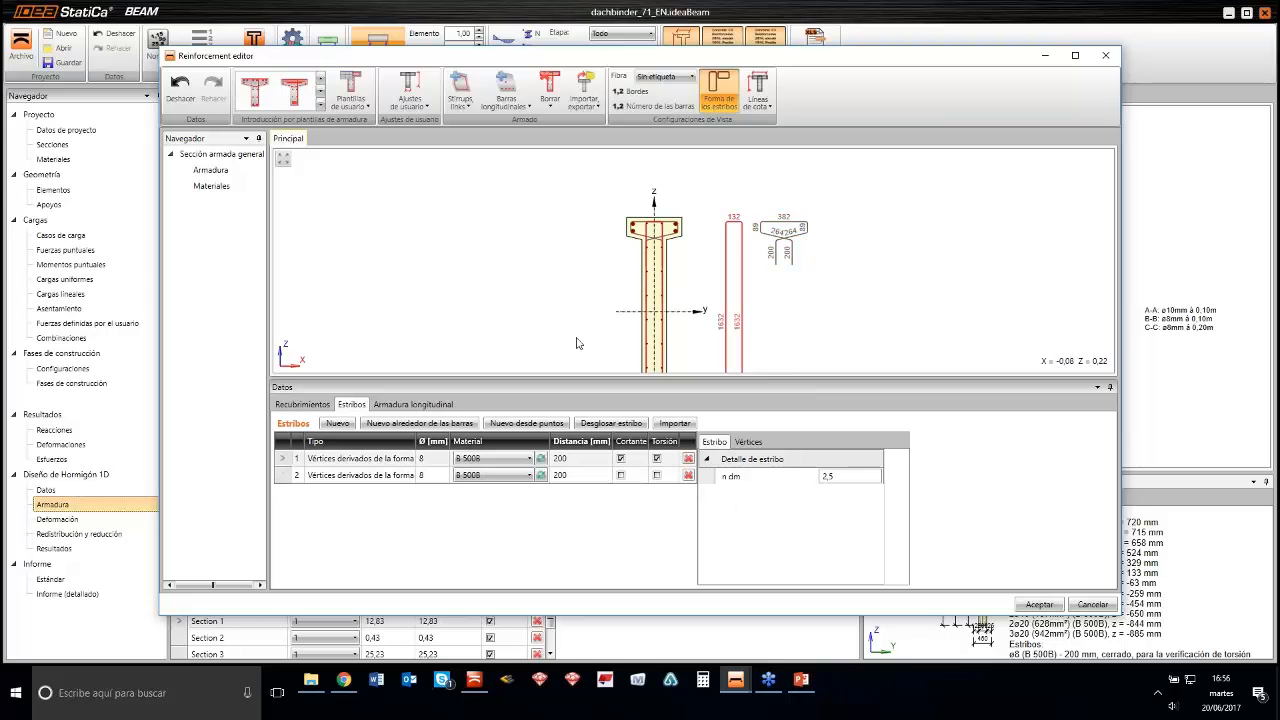
Inspect longitudinal layers 4 to 8 of section C-C one by one and close the editor without changes
click(460, 408)
click(340, 475)
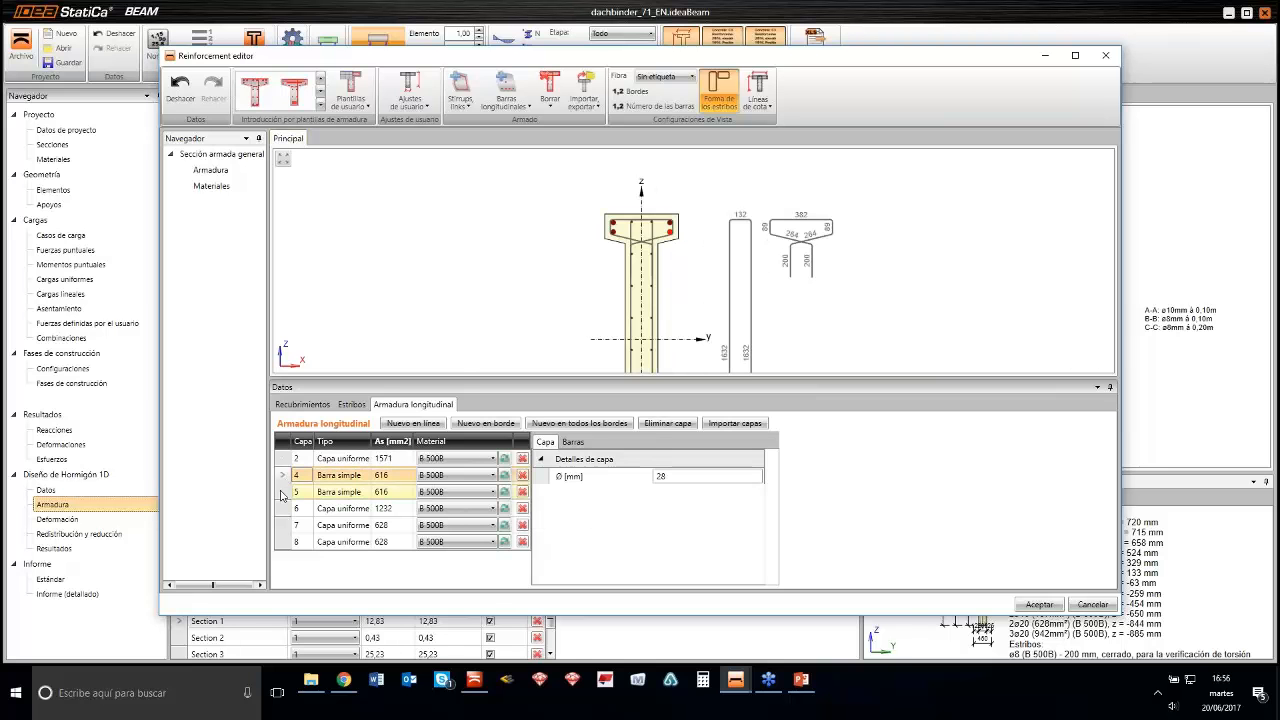
click(286, 492)
click(286, 512)
click(290, 525)
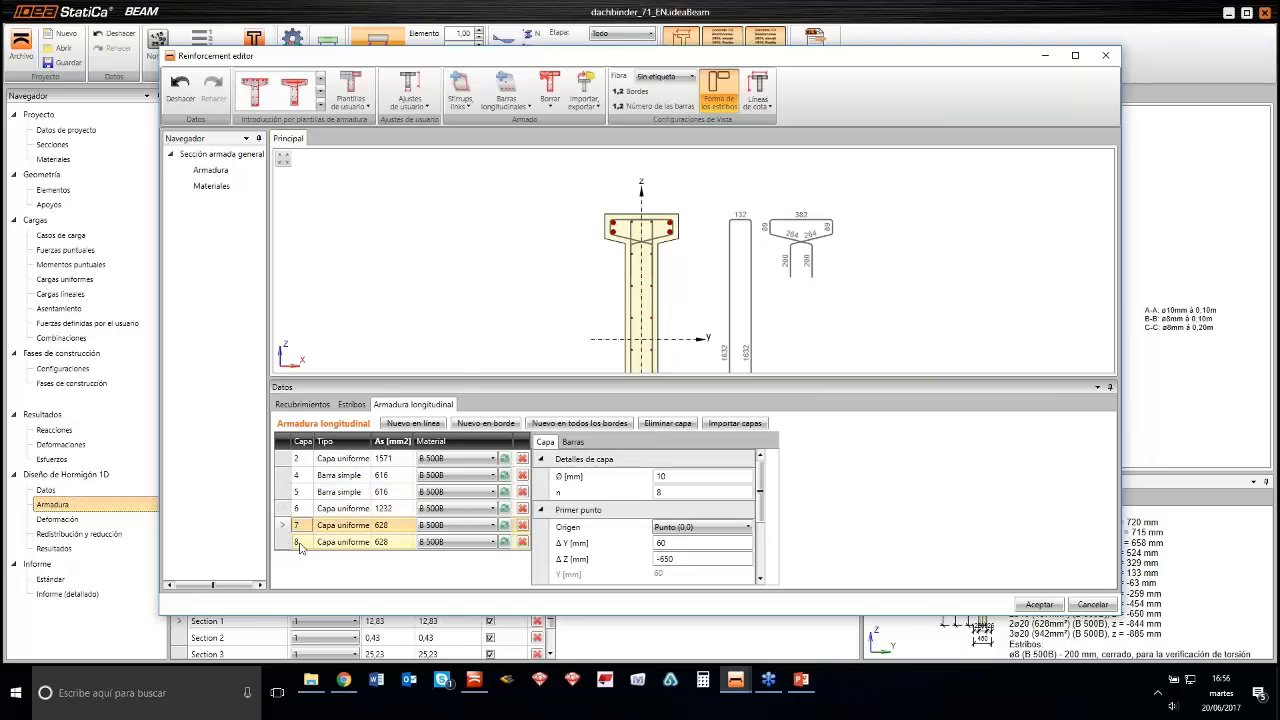
click(296, 542)
scroll(619, 205, down, 4)
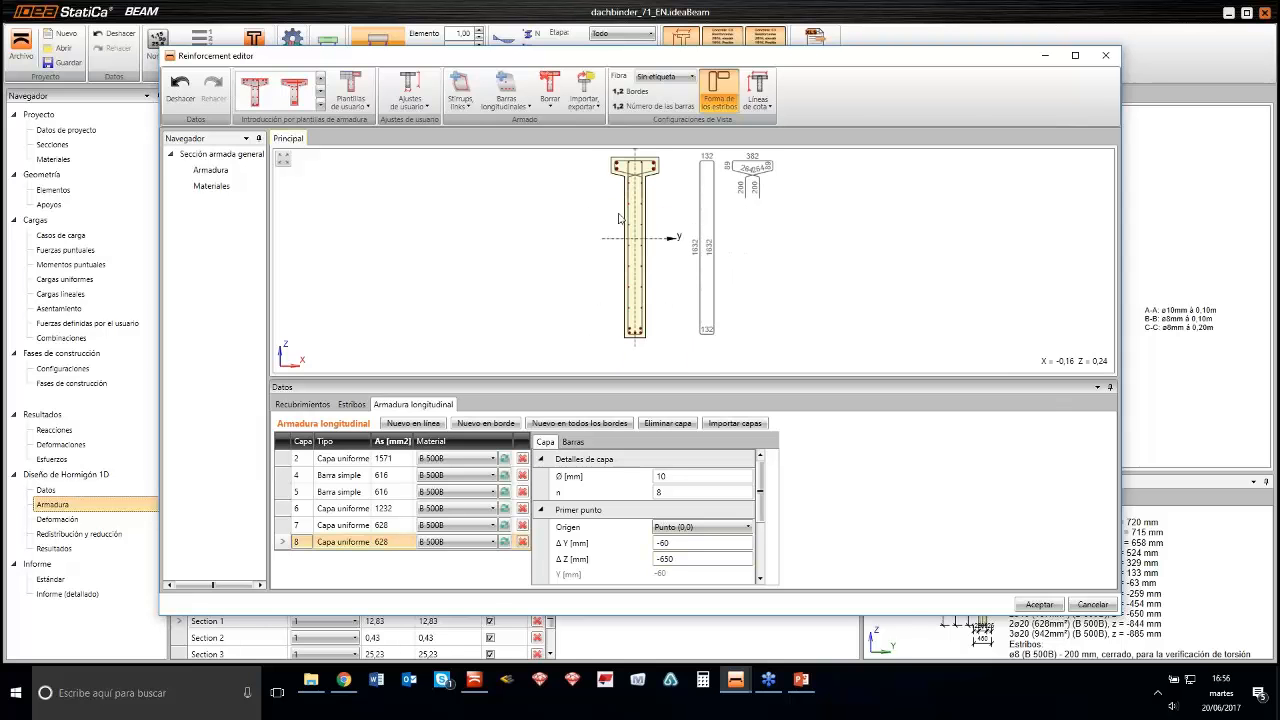
scroll(620, 234, down, 2)
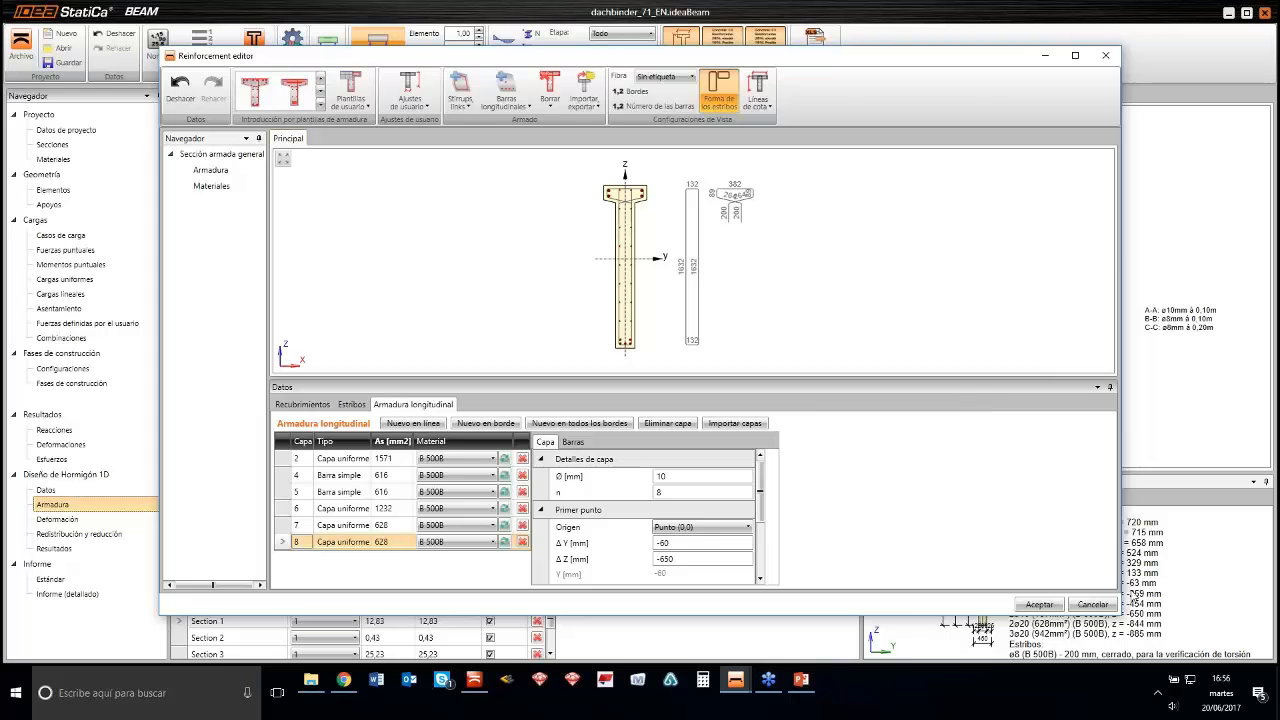
click(1092, 603)
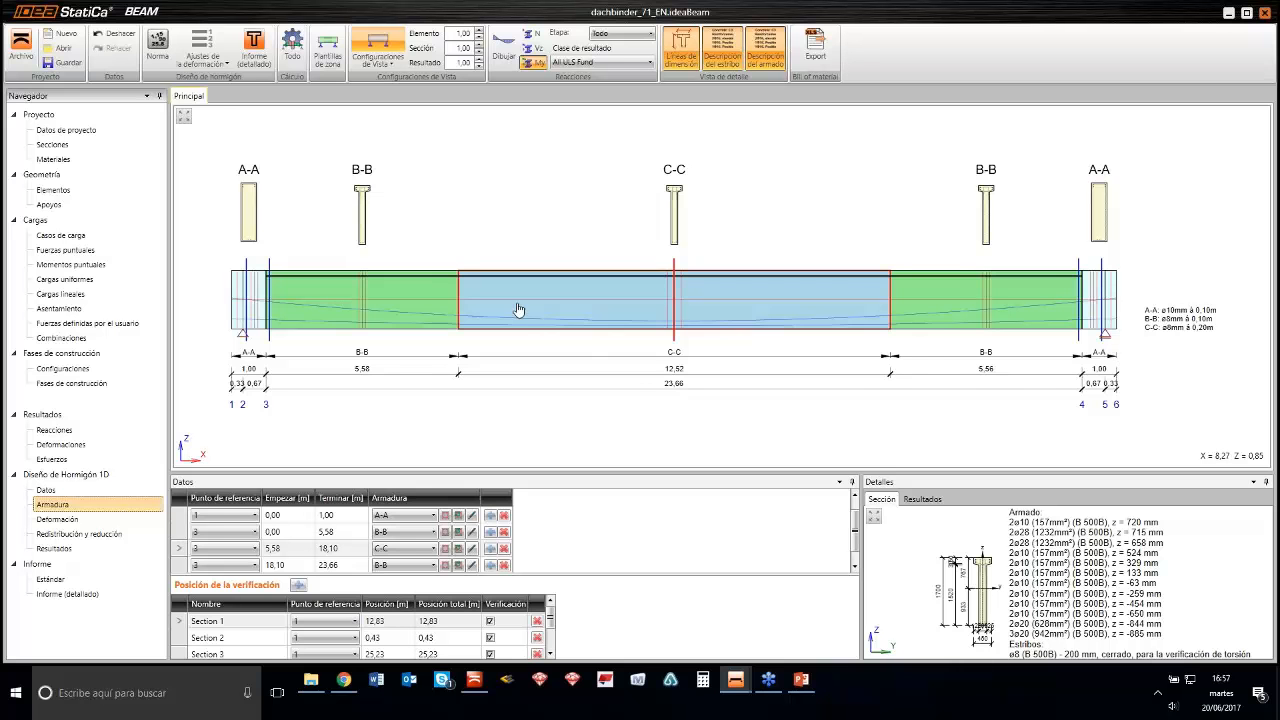
Examine the reinforcement zones A-A, B-B and C-C along the beam, including both support ends
middle_drag(519, 310, 504, 298)
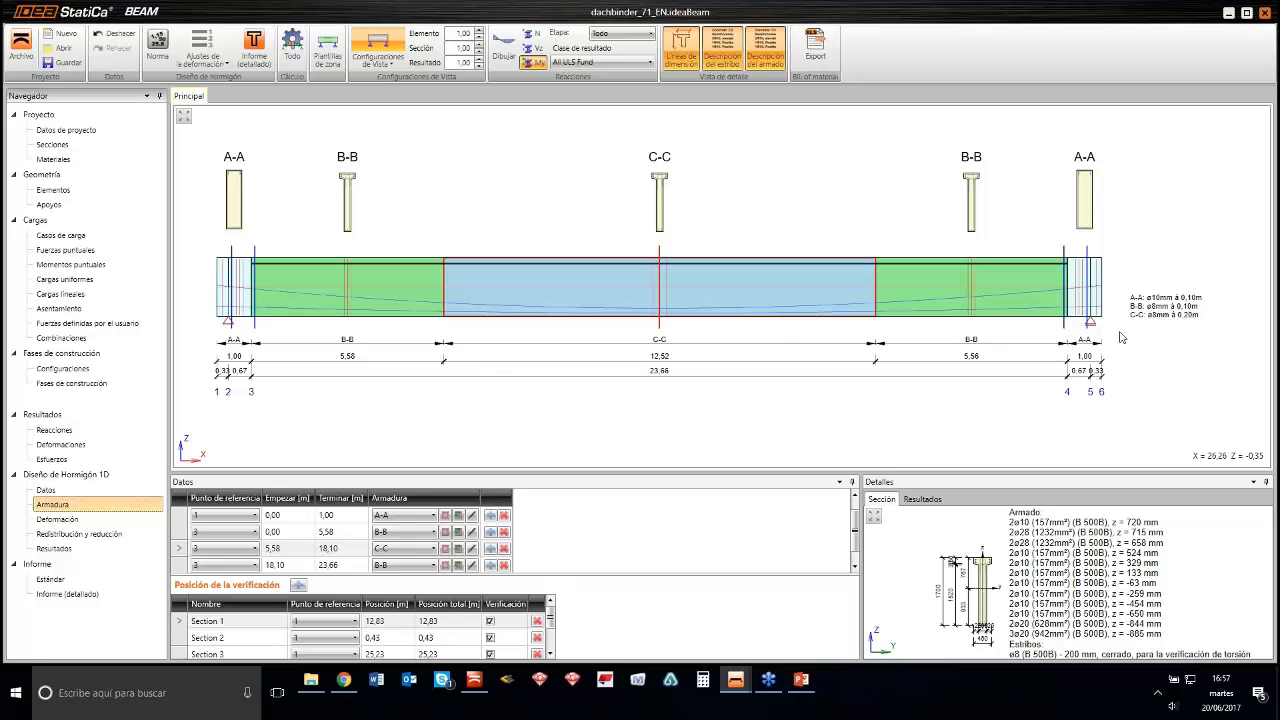
scroll(1118, 334, up, 3)
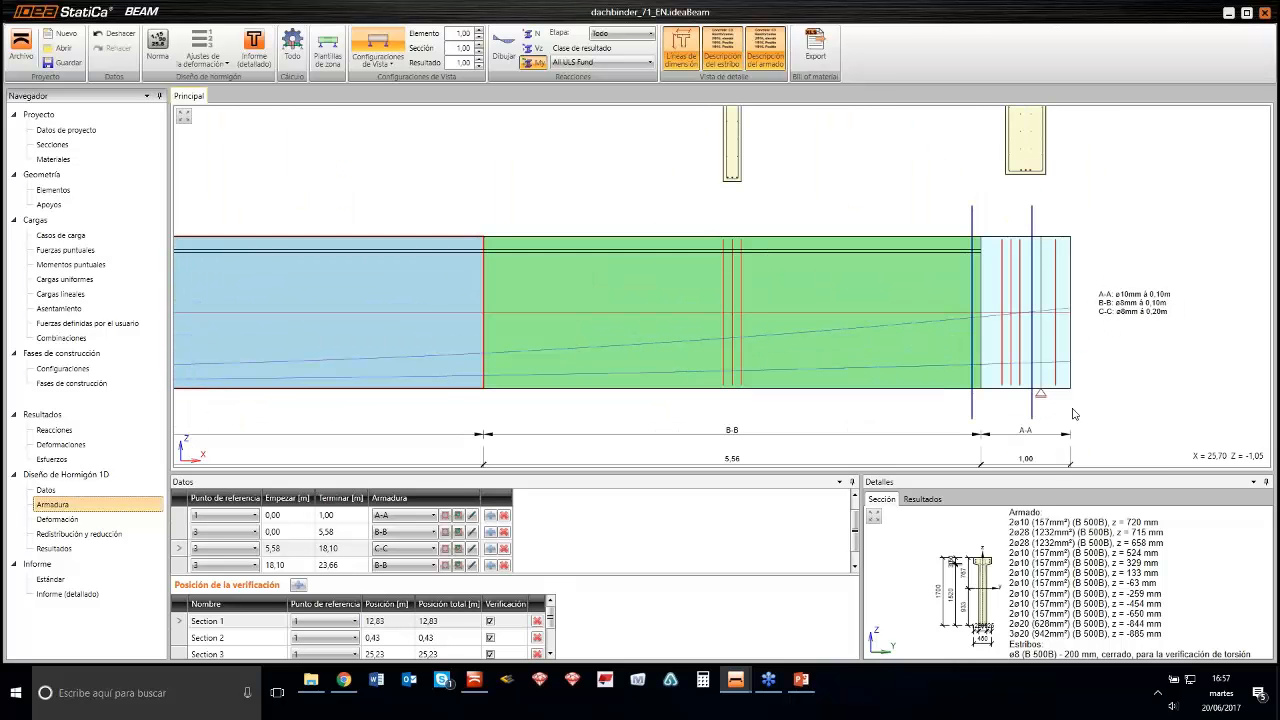
middle_drag(1073, 409, 1037, 353)
scroll(1034, 353, down, 3)
scroll(1014, 350, up, 3)
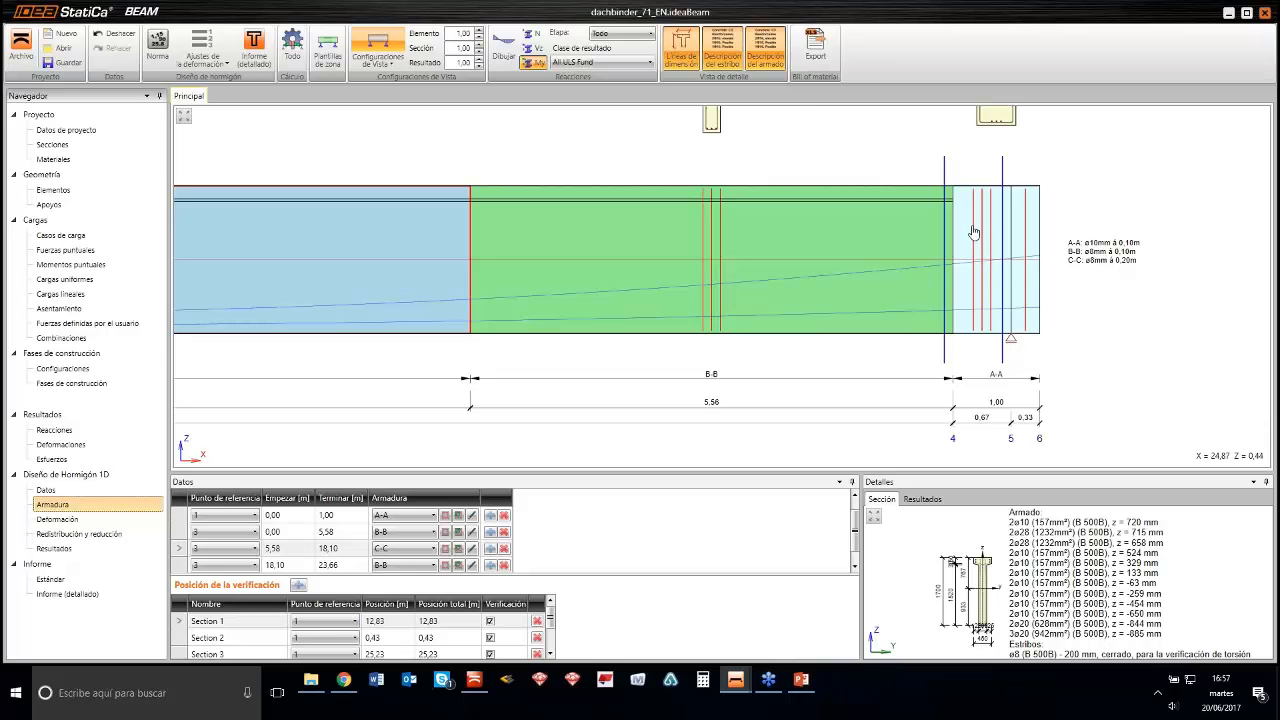
scroll(988, 268, down, 4)
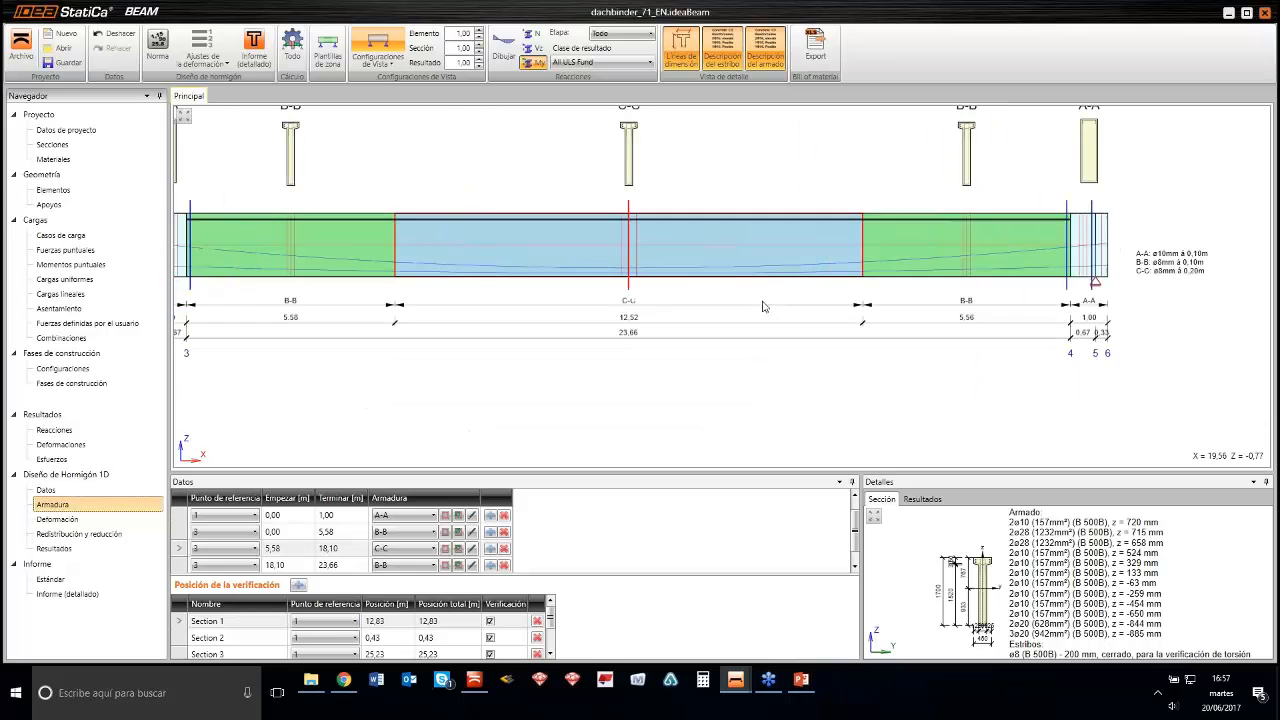
scroll(349, 220, up, 6)
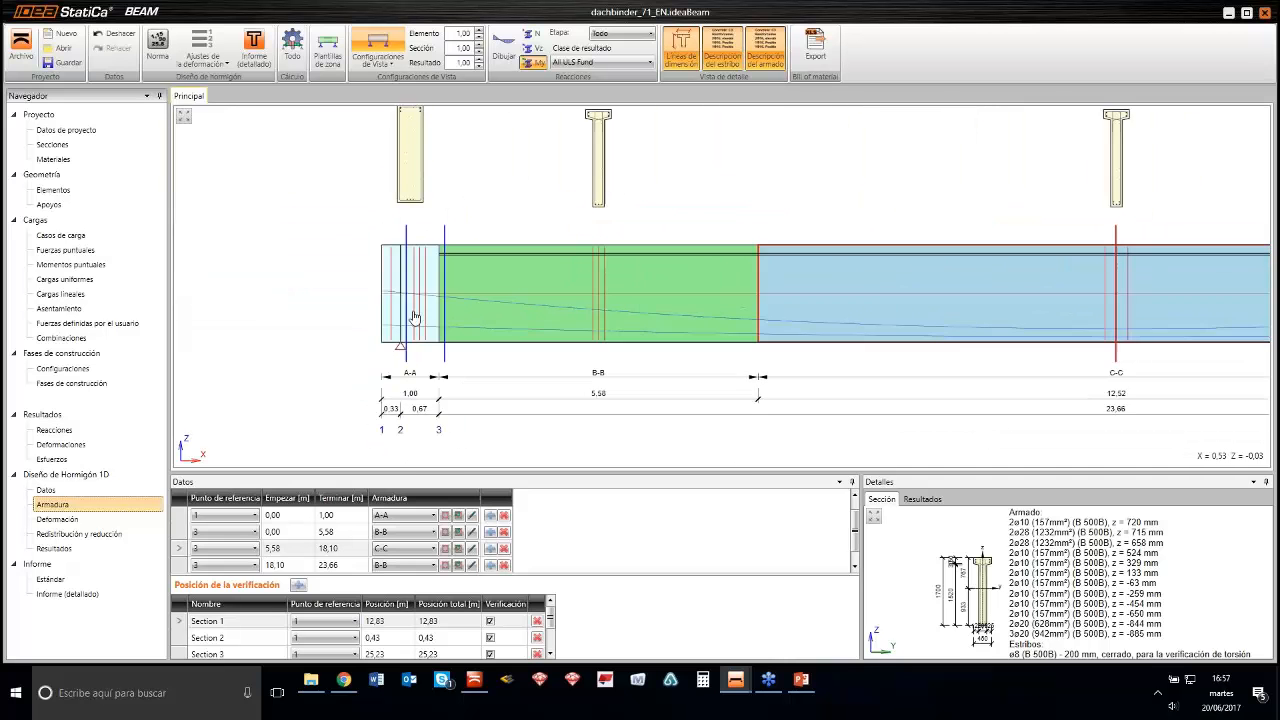
scroll(609, 267, down, 5)
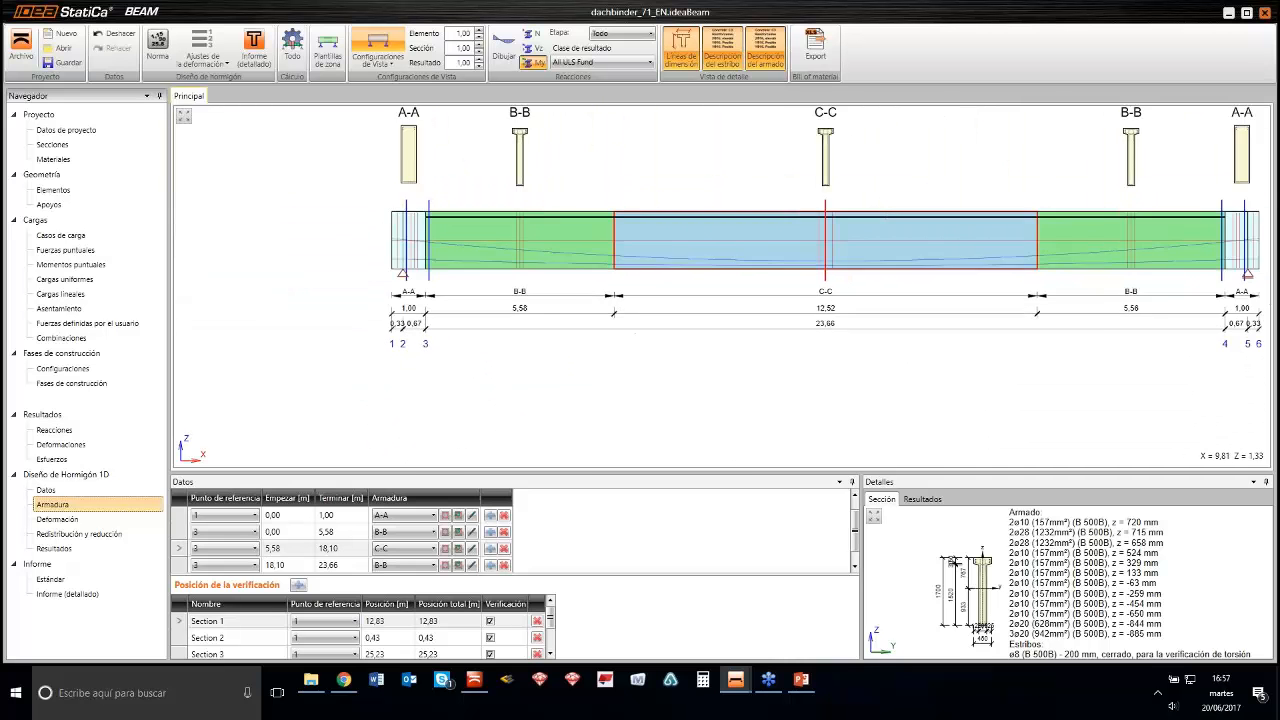
Open the reinforcement editor for end section A-A and examine its bar arrangement
double_click(288, 192)
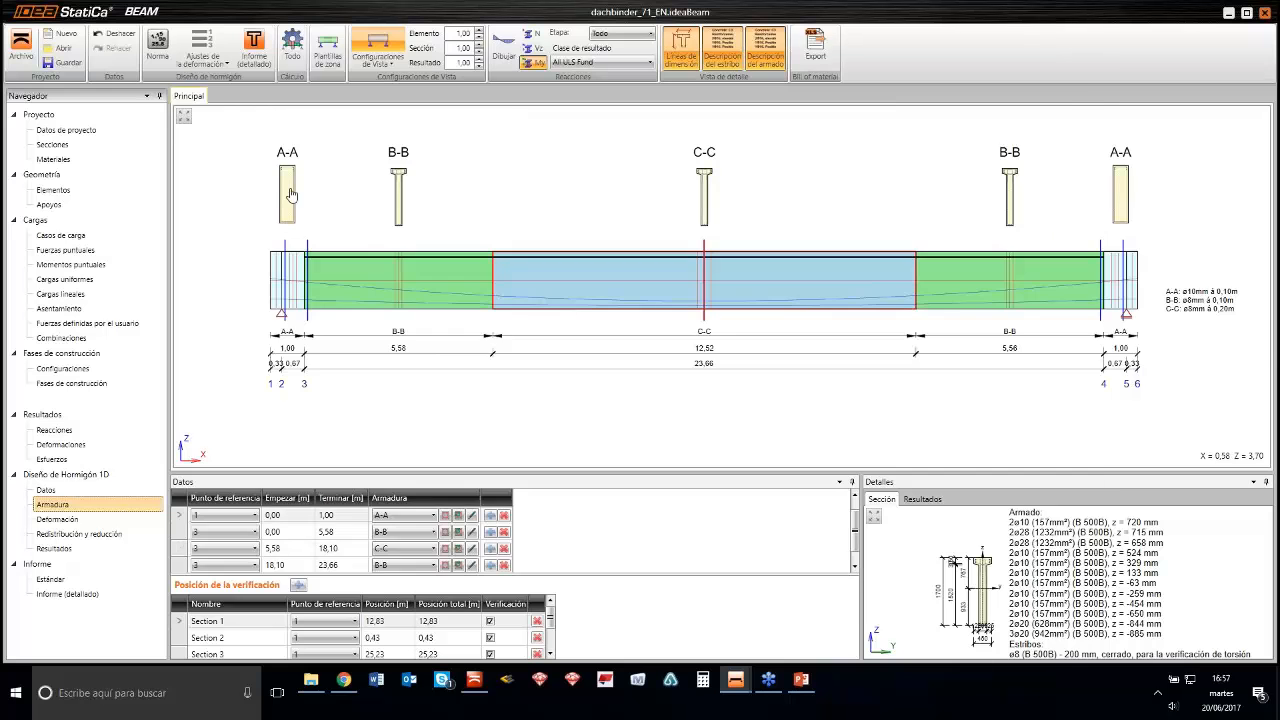
scroll(697, 320, up, 4)
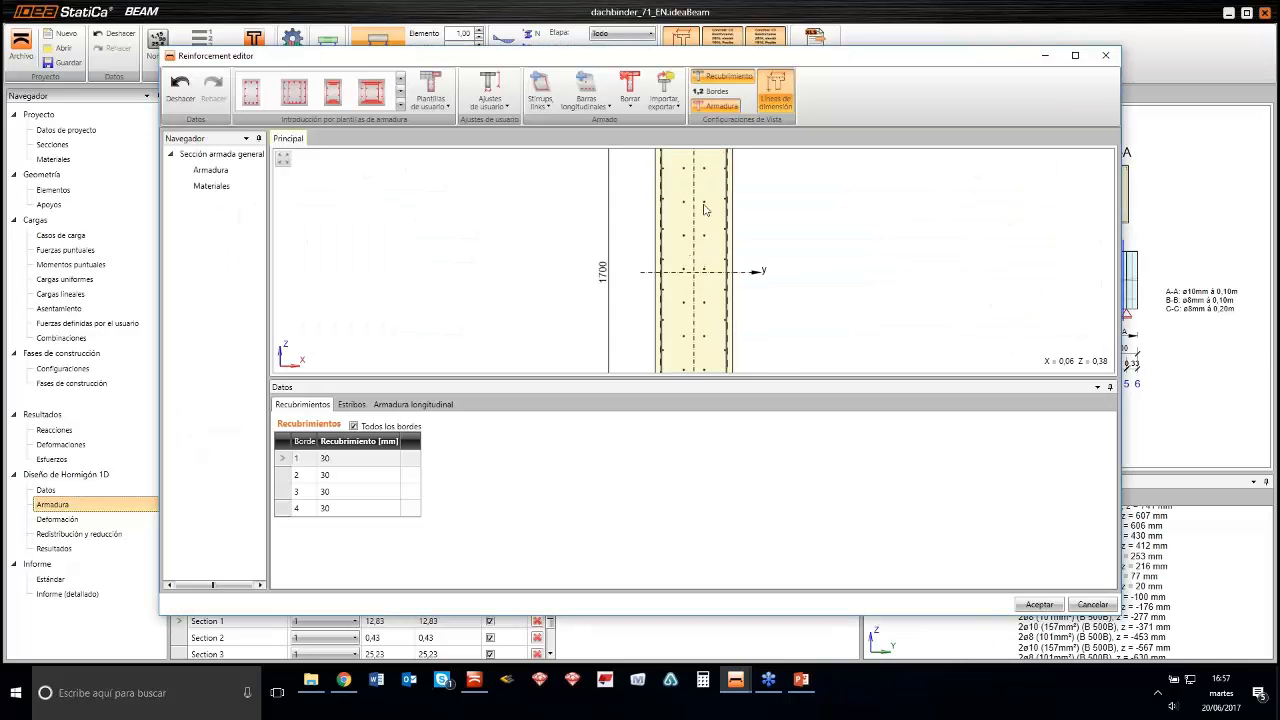
scroll(697, 320, up, 5)
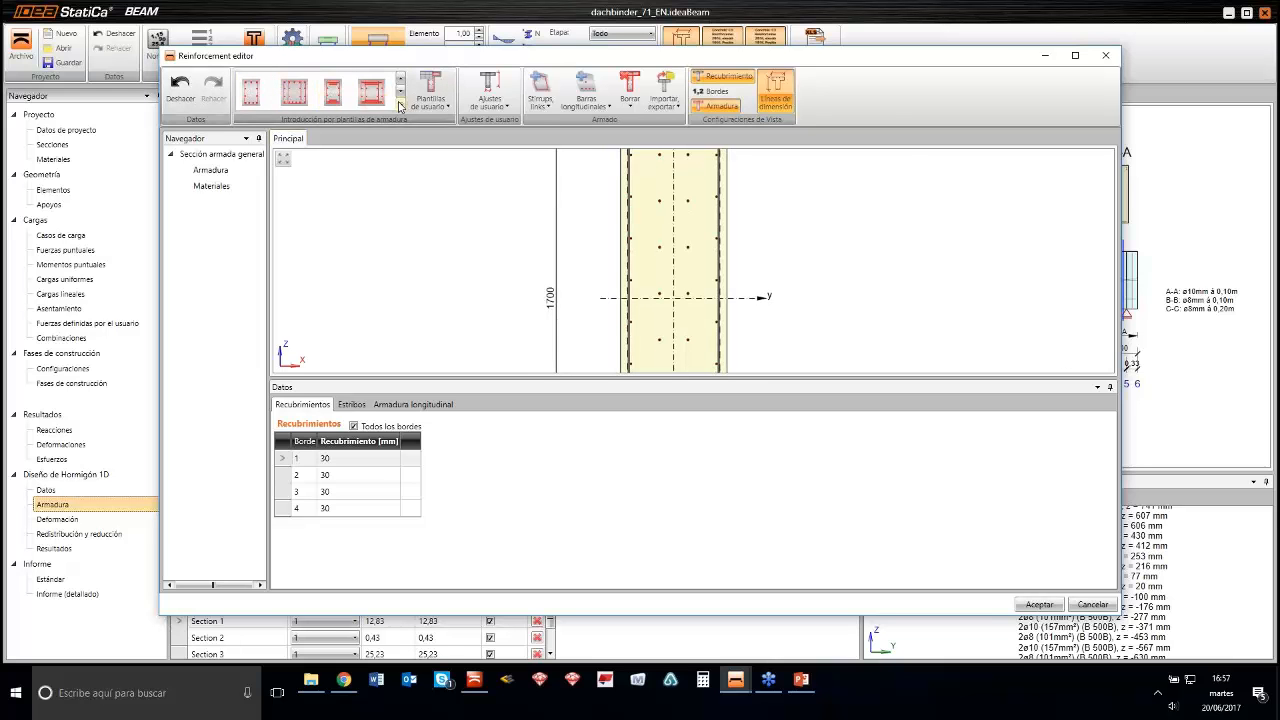
scroll(743, 297, down, 2)
middle_drag(729, 295, 697, 243)
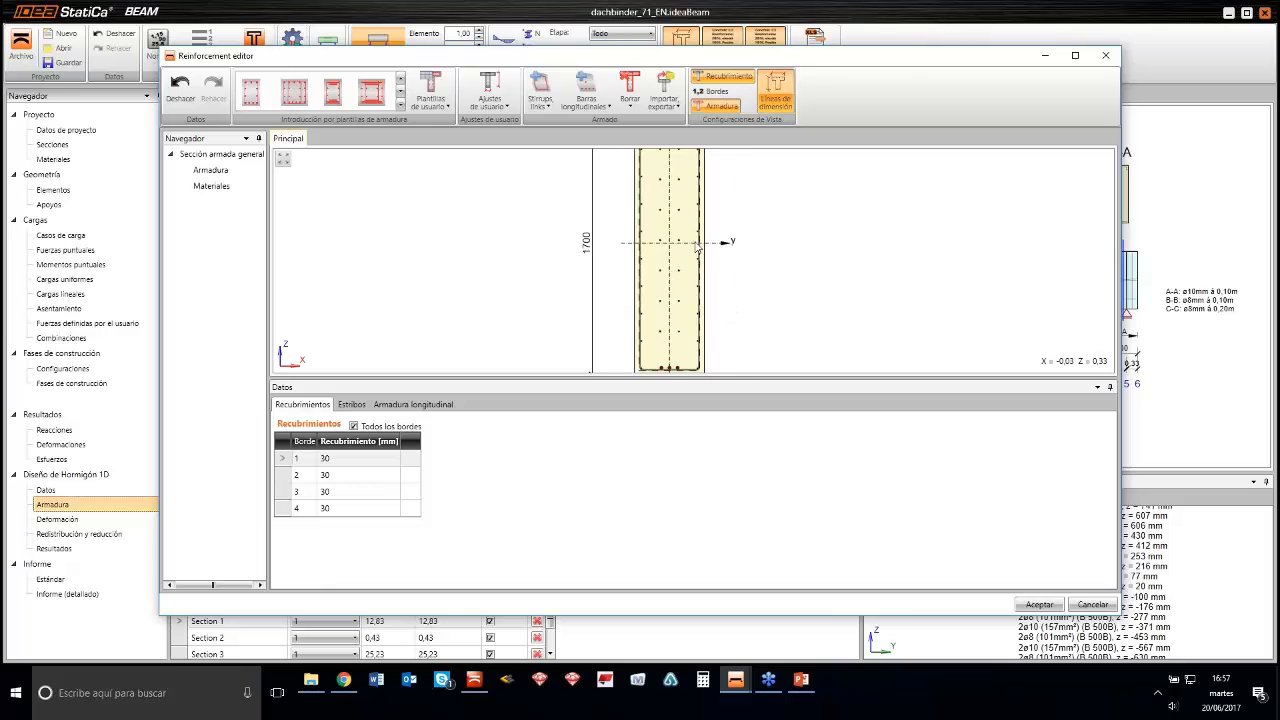
Close the reinforcement editor of section A-A without changes and view the reinforcement zones along the whole beam
scroll(696, 242, down, 2)
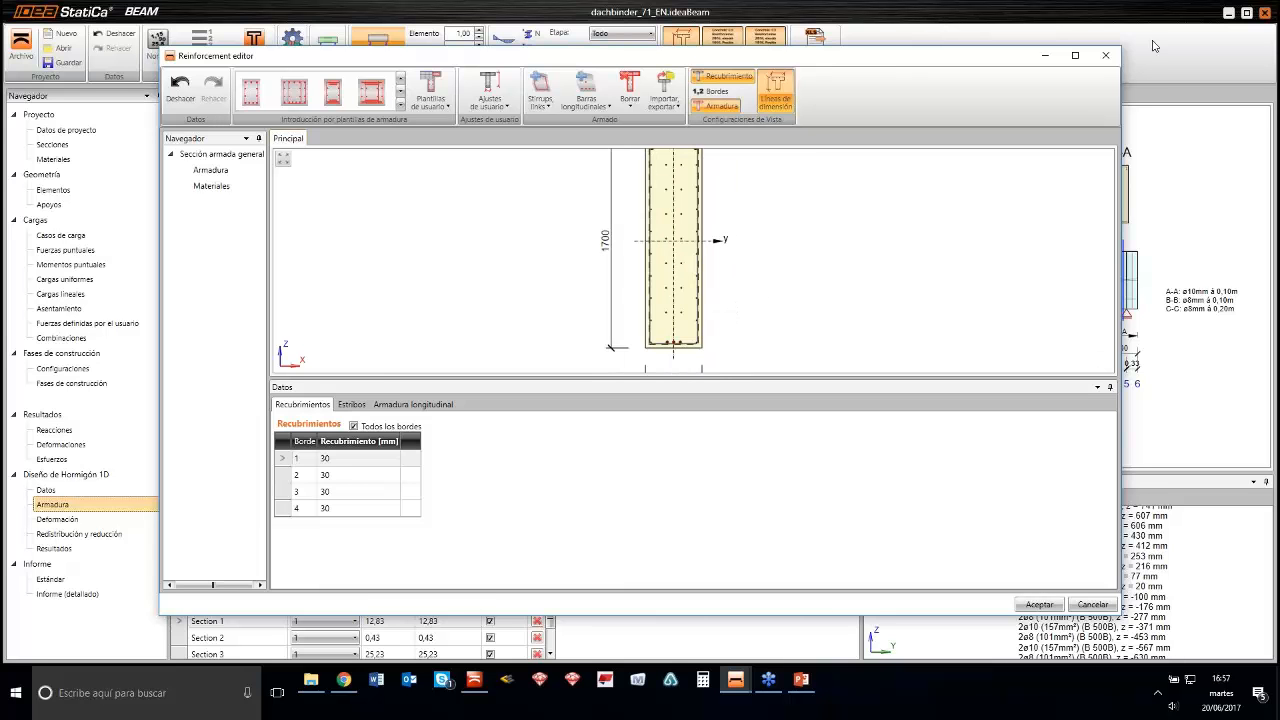
click(1105, 55)
middle_drag(845, 342, 799, 323)
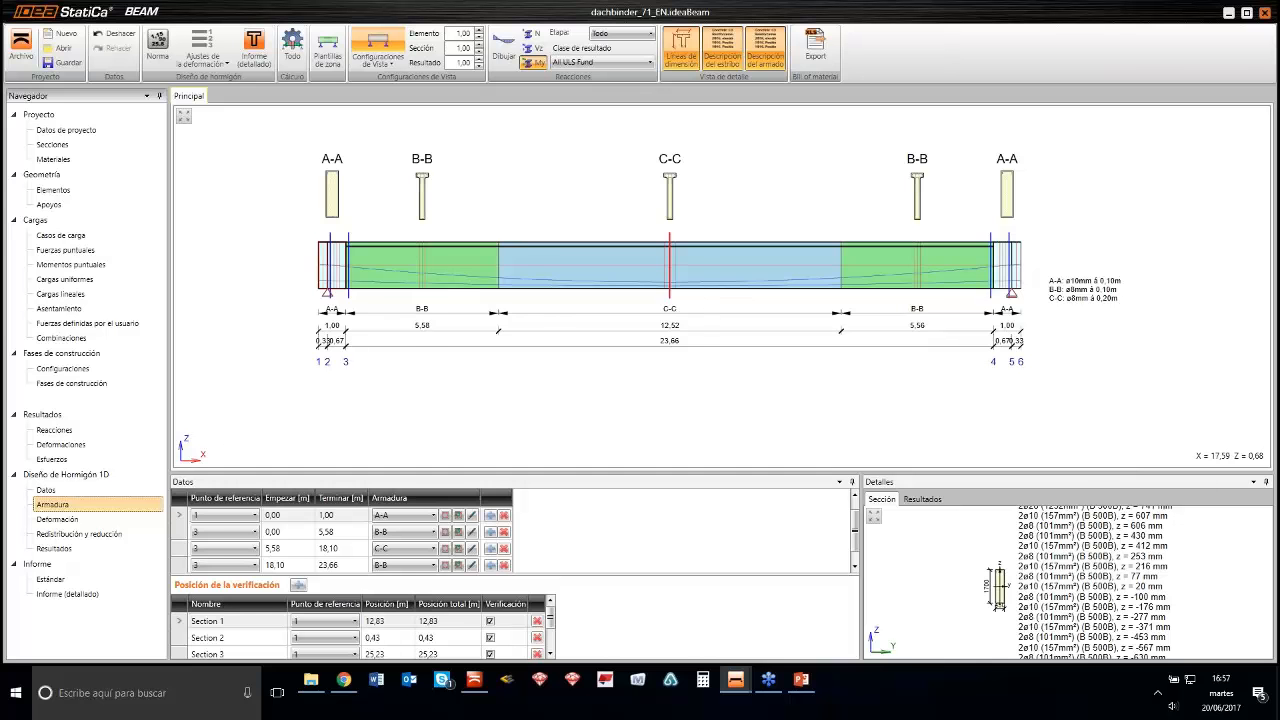
scroll(805, 310, down, 2)
middle_drag(803, 311, 809, 331)
scroll(806, 325, up, 2)
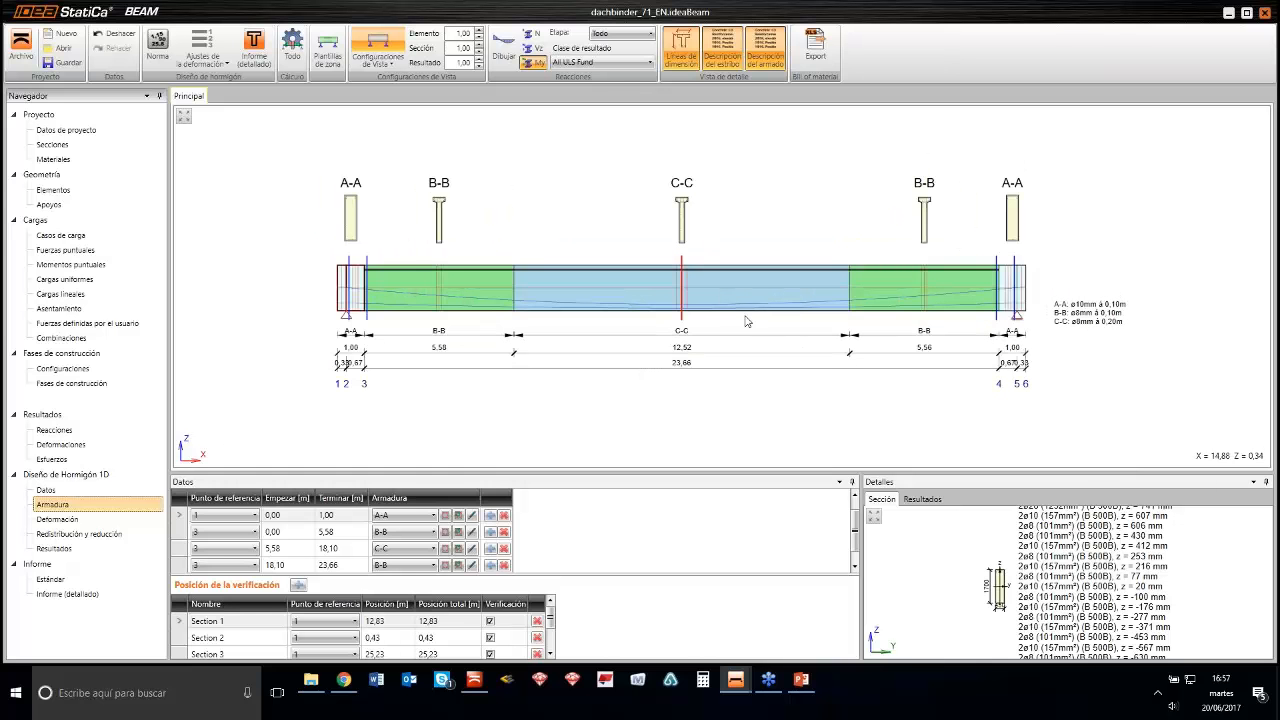
Check the deflection settings, return to the reinforcement definition and enlarge the data area to show all zones and verification positions
click(78, 521)
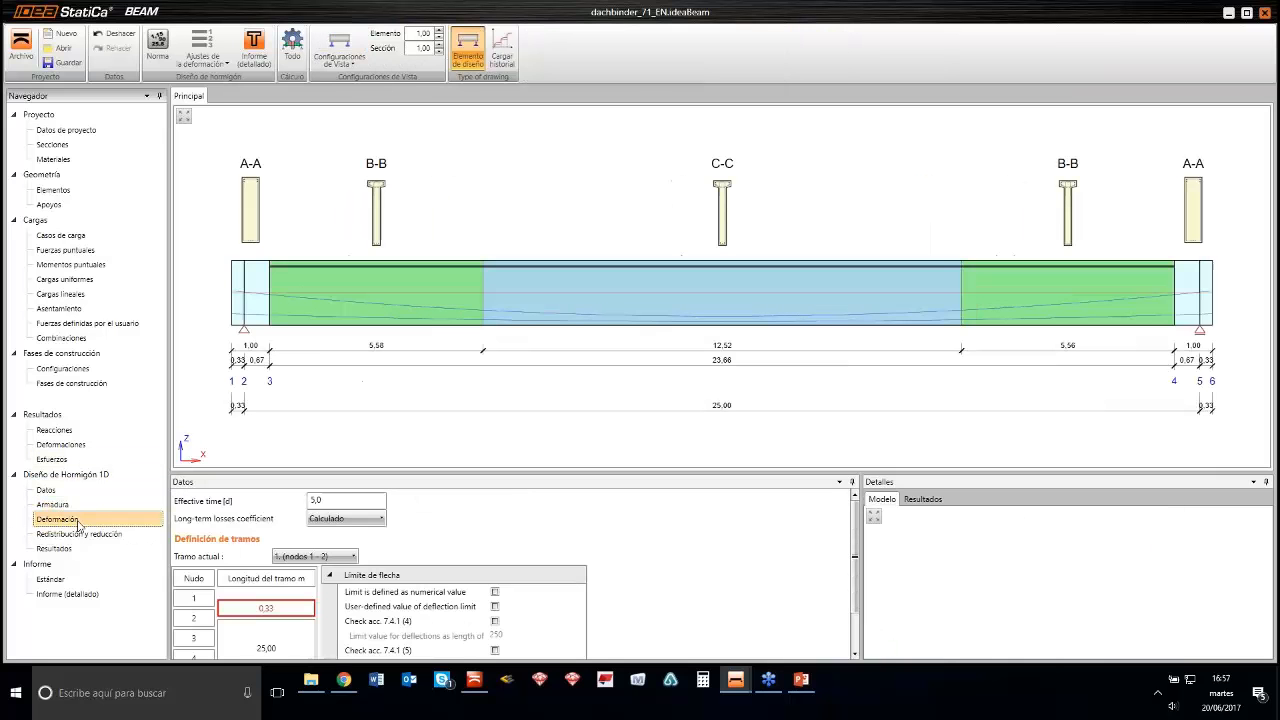
click(86, 505)
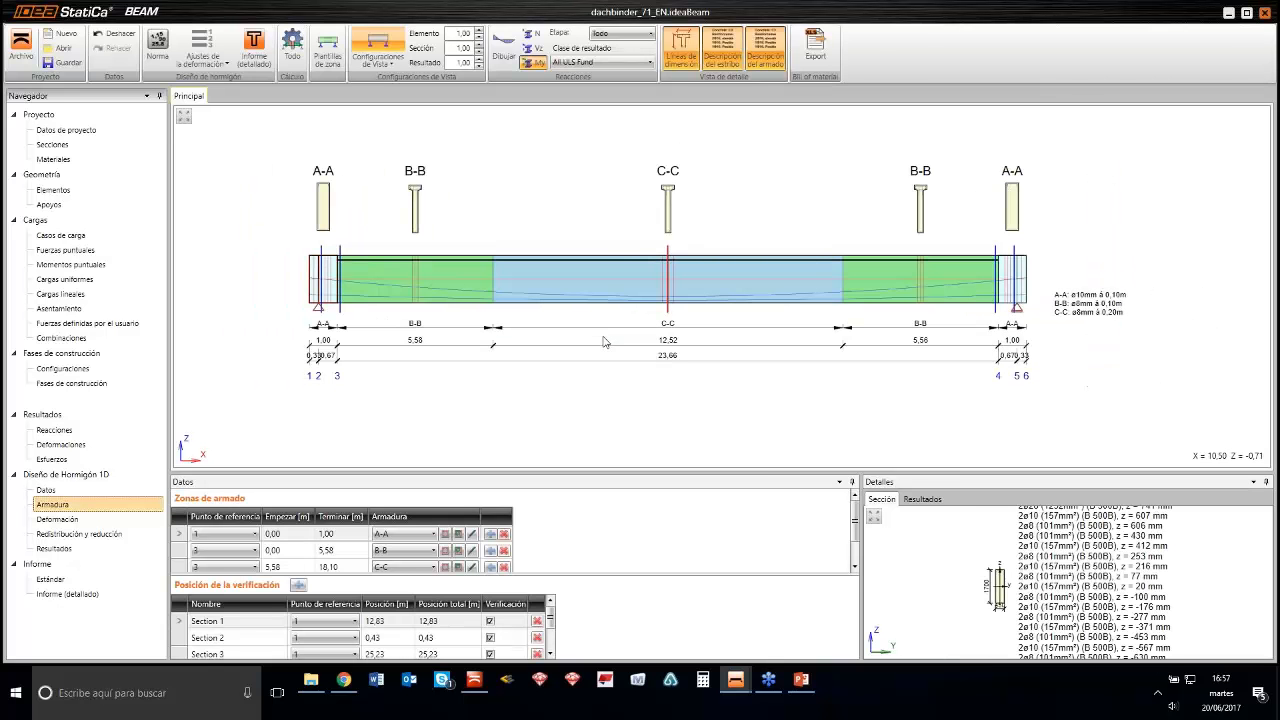
drag(754, 472, 752, 392)
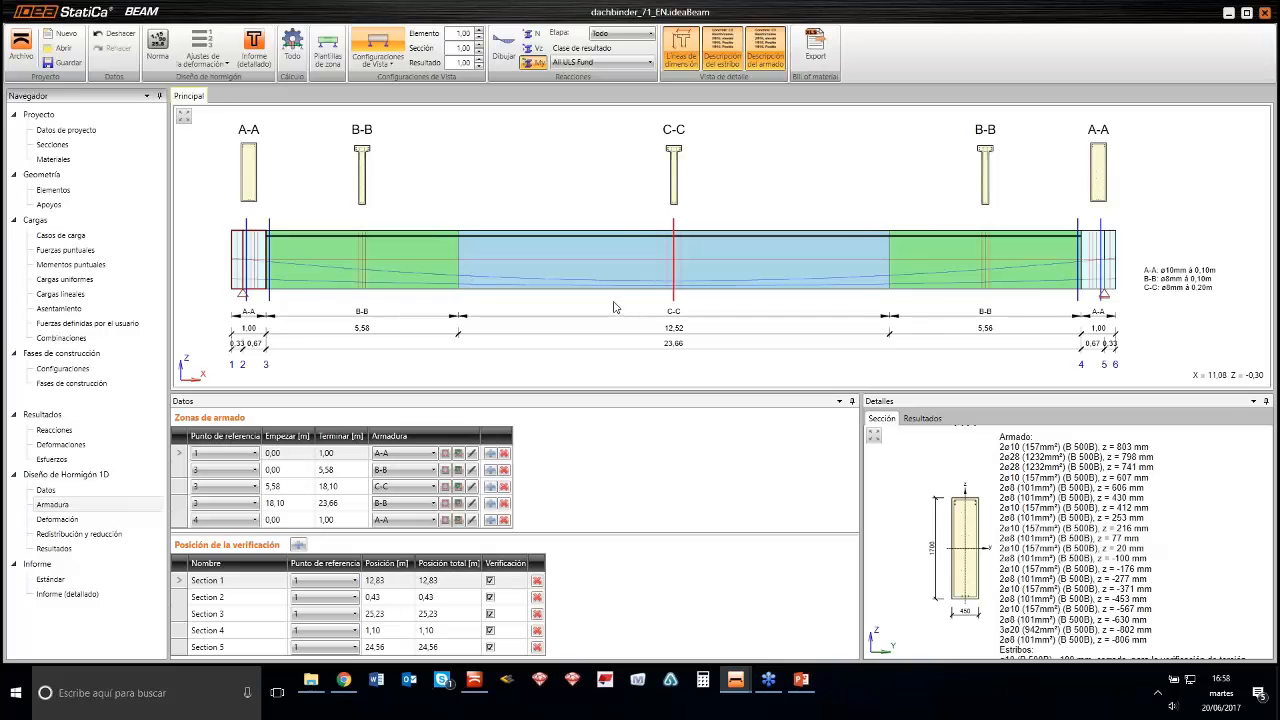
scroll(609, 294, up, 1)
scroll(646, 291, up, 1)
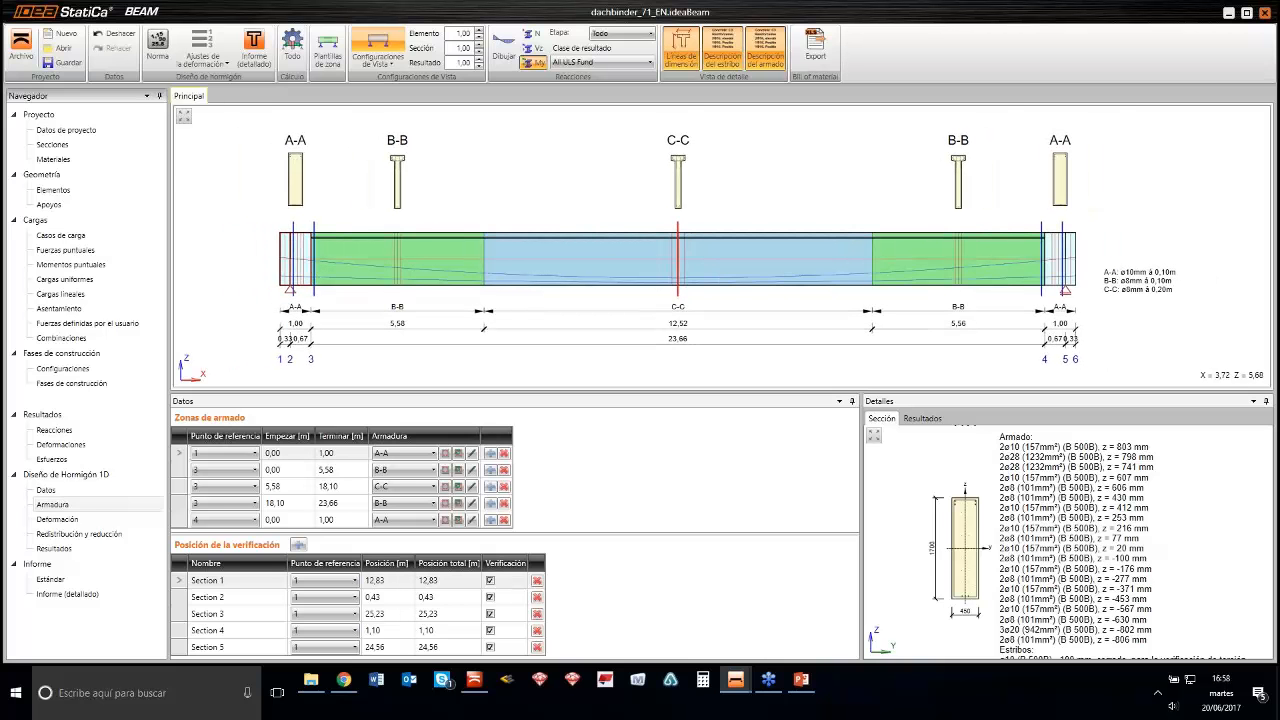
Start the full calculation of the beam and switch to the open Pretensioned_beam_US.ideaBeam project
click(291, 45)
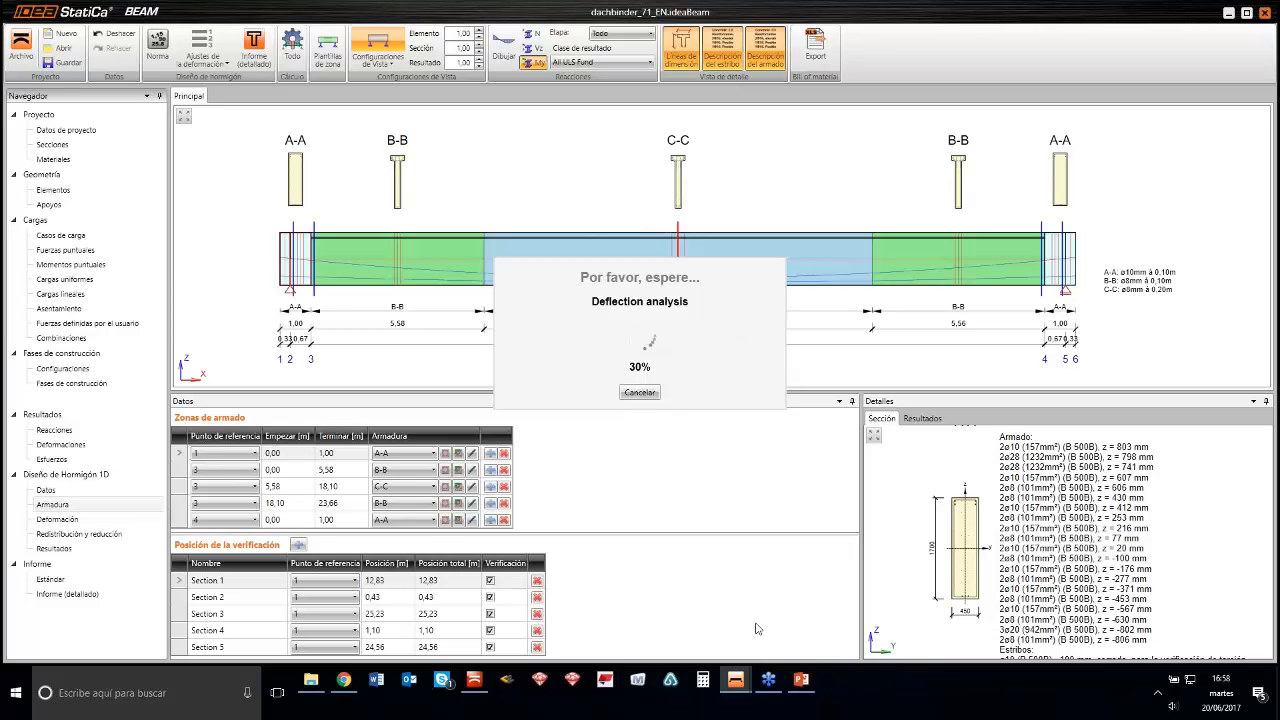
mouse_move(736, 686)
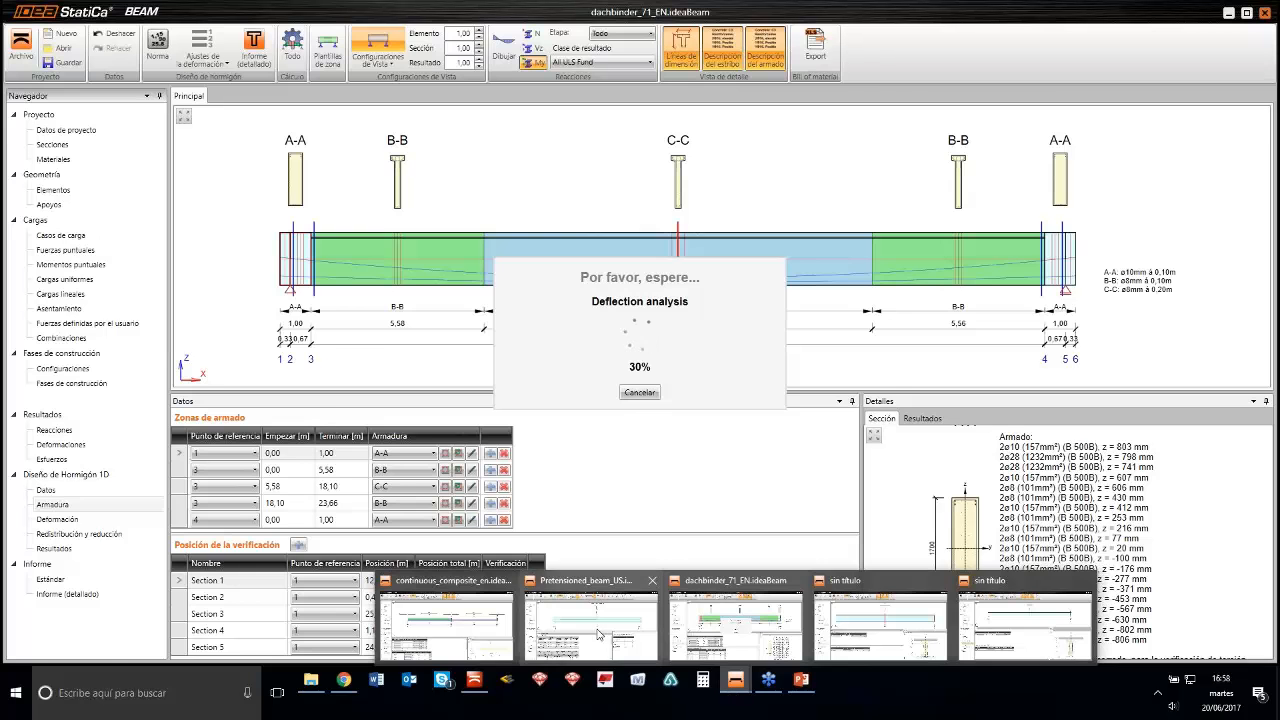
click(599, 634)
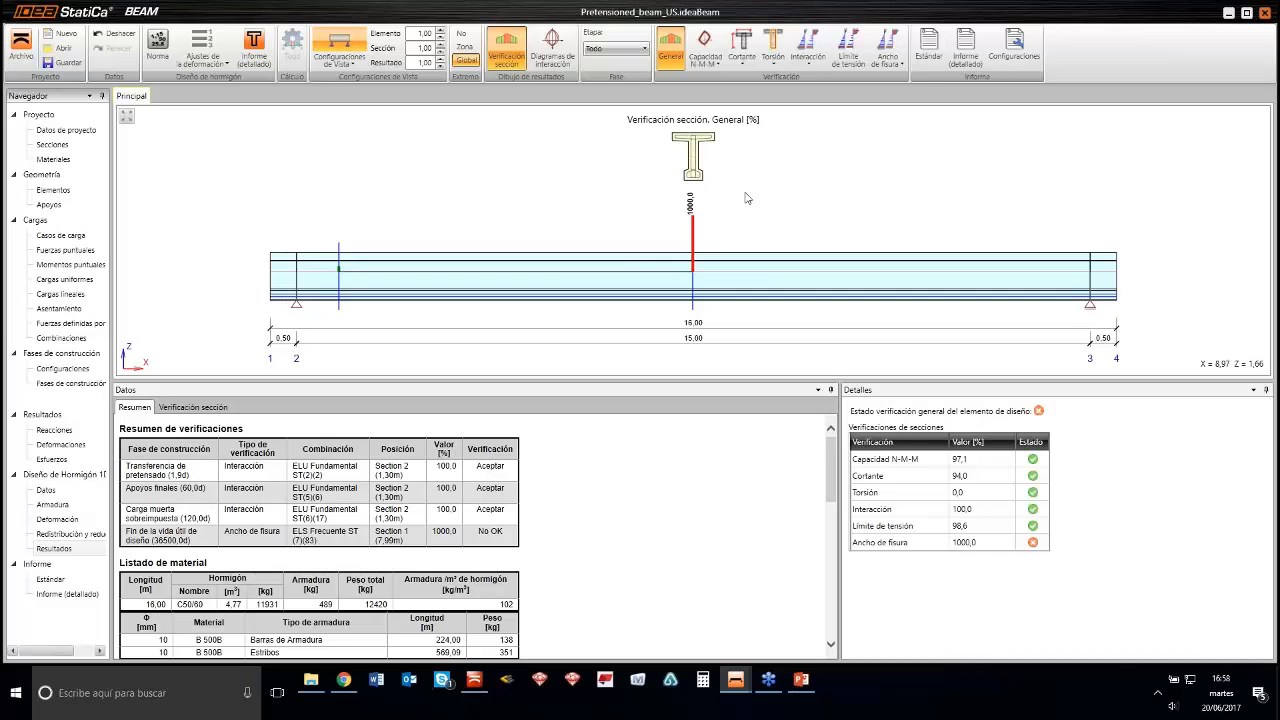
Examine the overall section verification diagram along the pretensioned beam together with section A-A
middle_drag(745, 193, 789, 226)
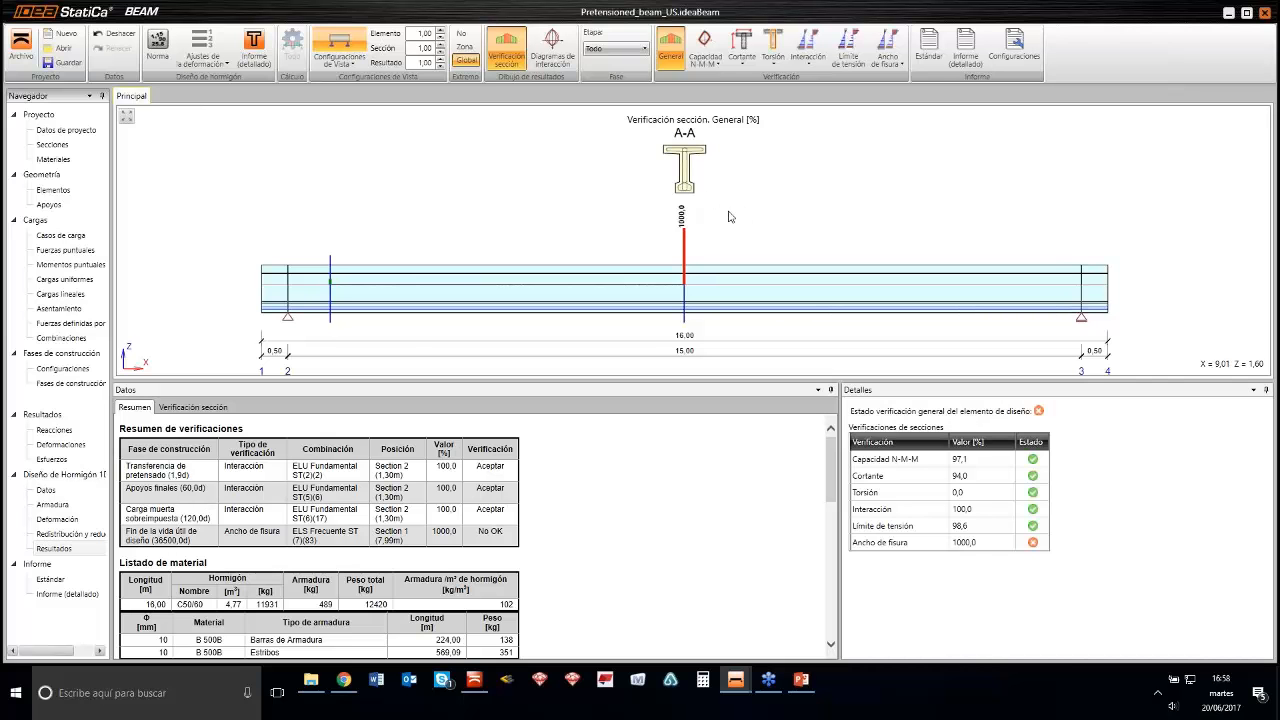
middle_drag(797, 229, 789, 234)
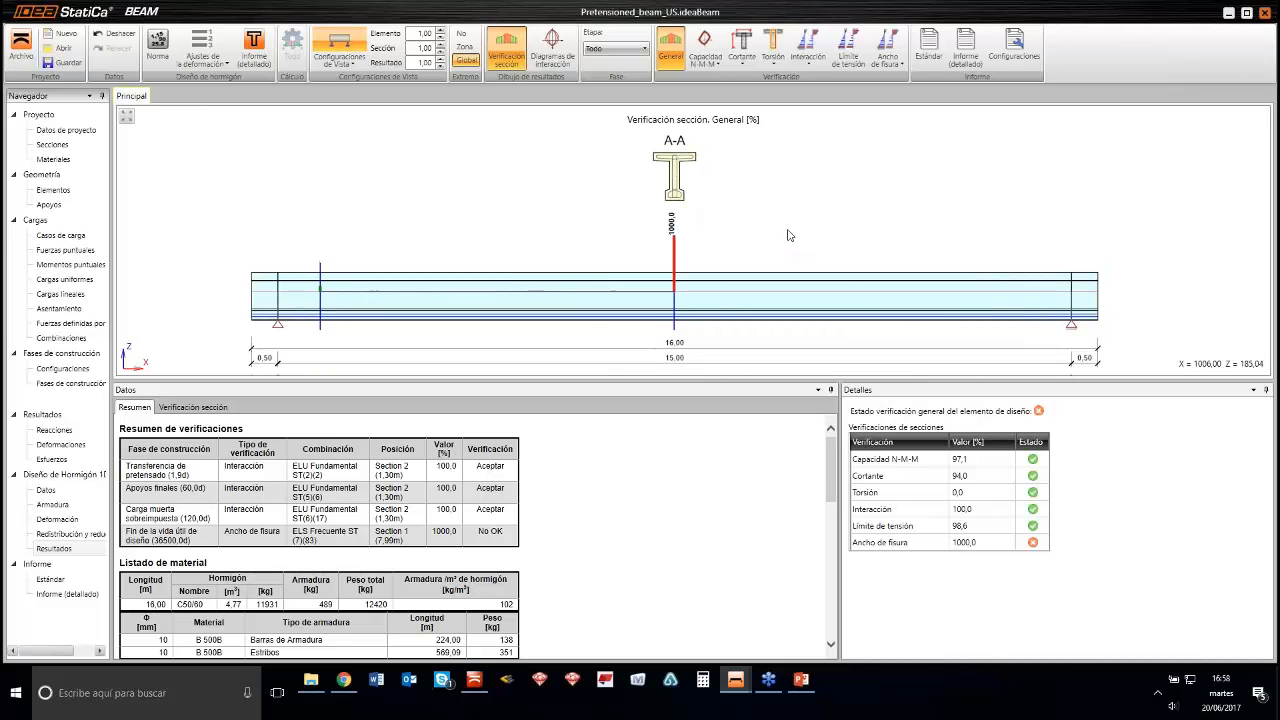
scroll(679, 175, up, 3)
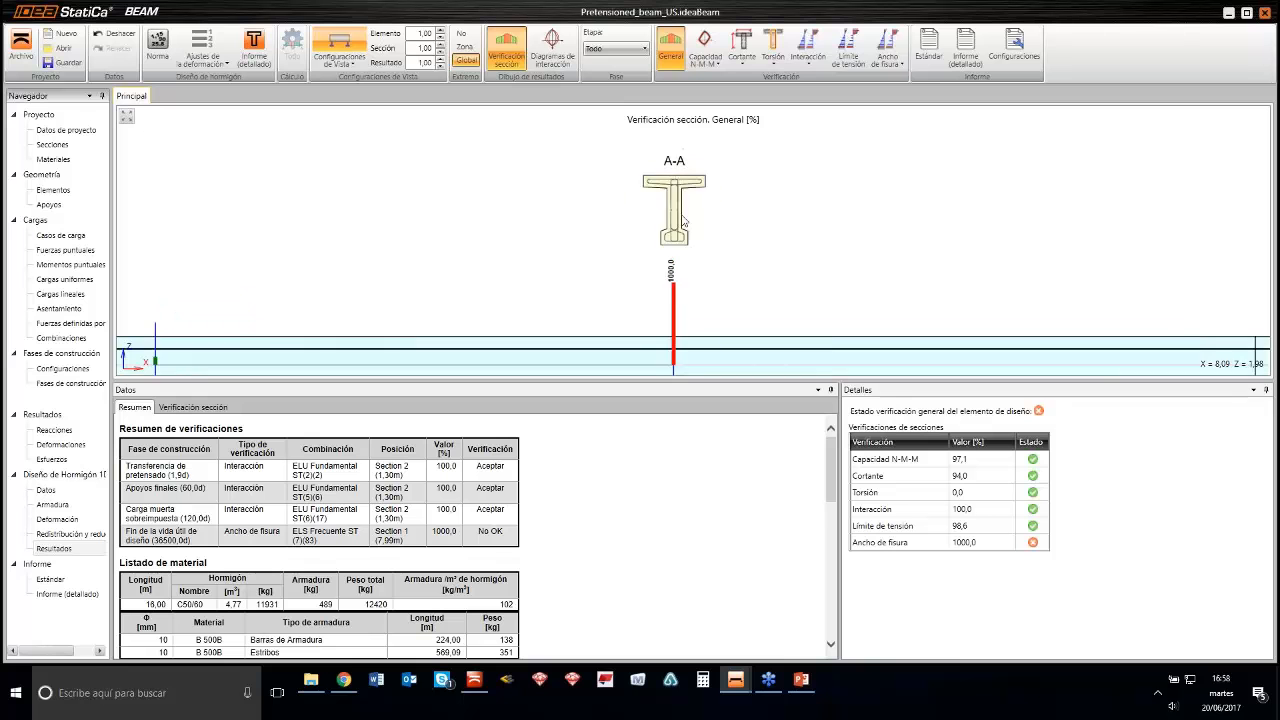
scroll(753, 277, down, 2)
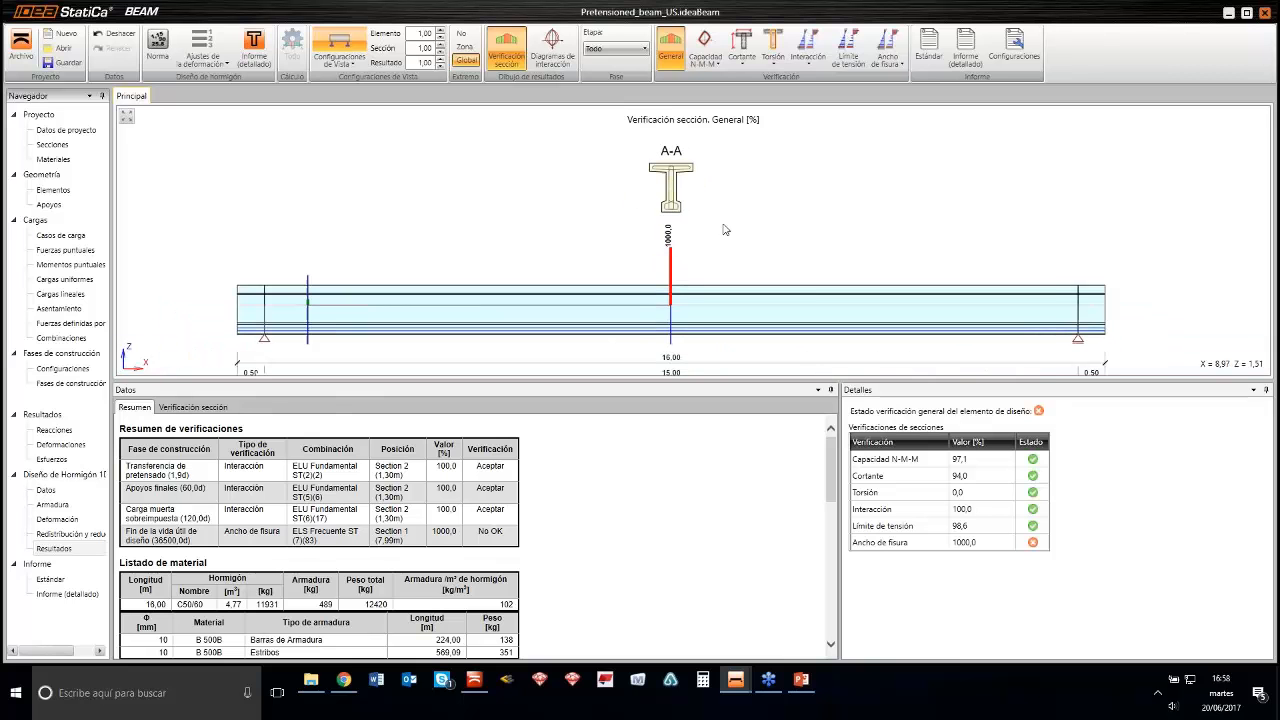
scroll(729, 231, down, 2)
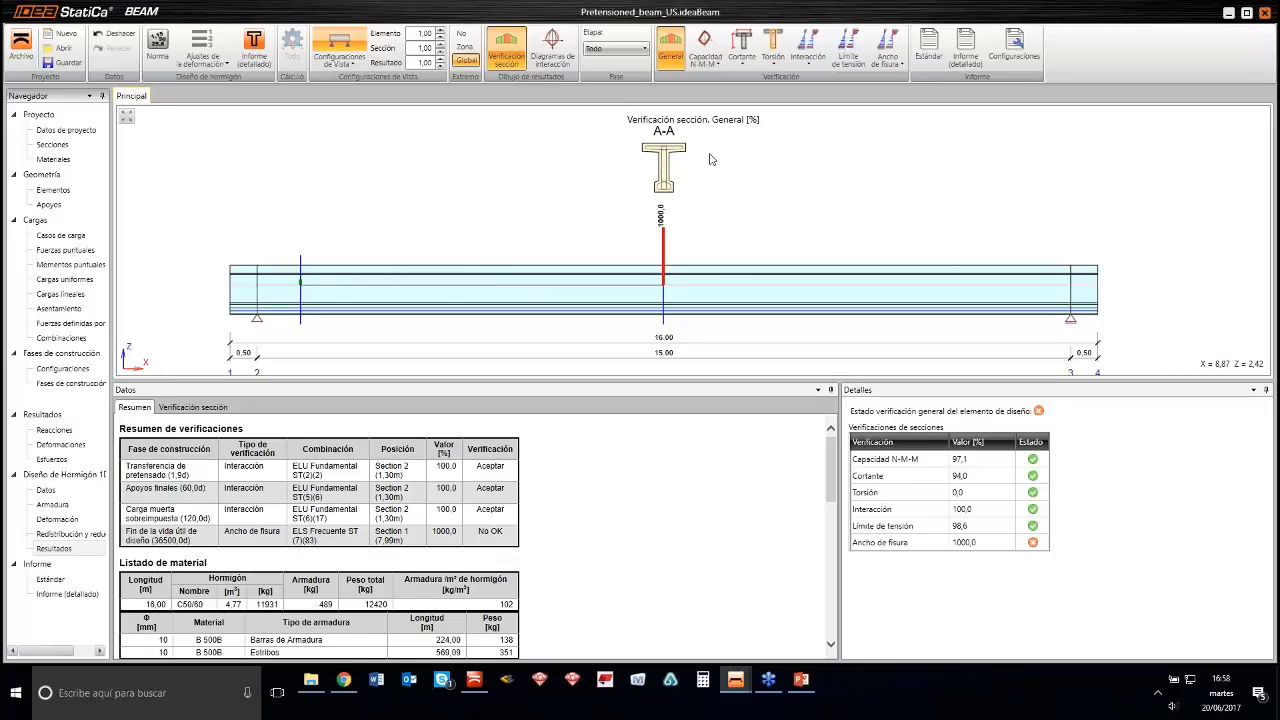
Go through the deflection page to the reinforcement definition and open the reinforcement editor for section A-A
click(57, 519)
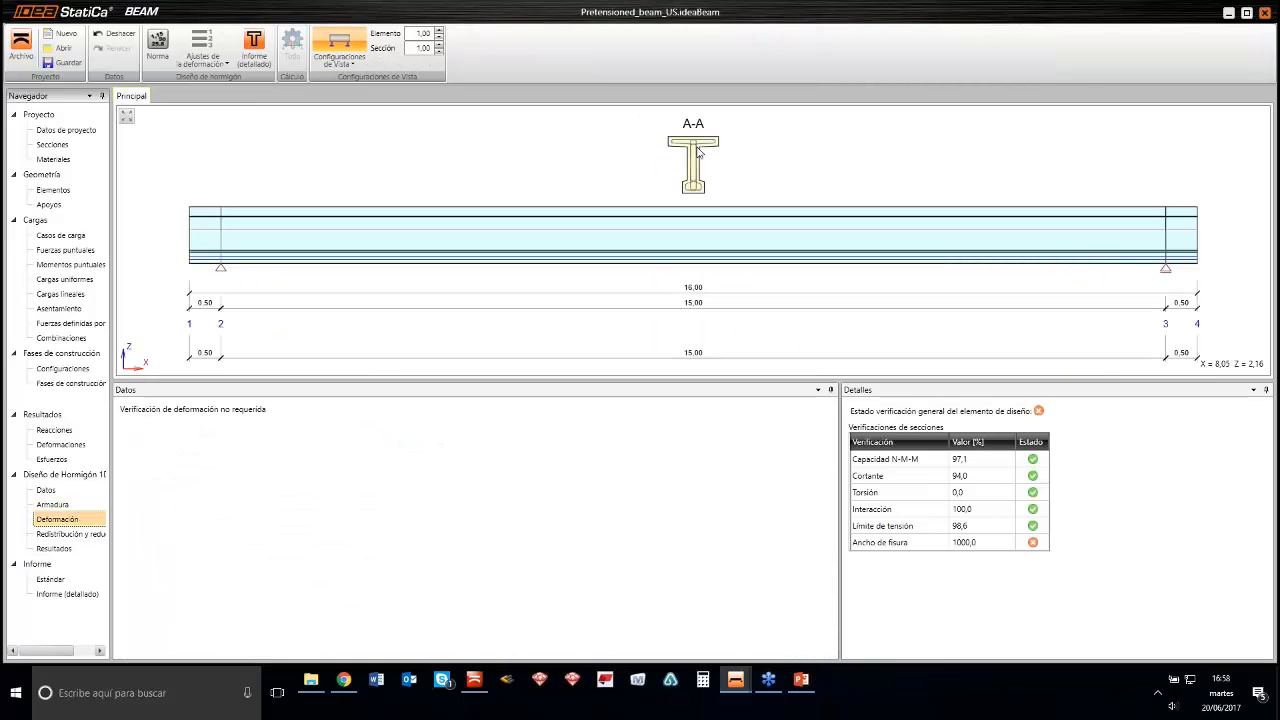
click(52, 505)
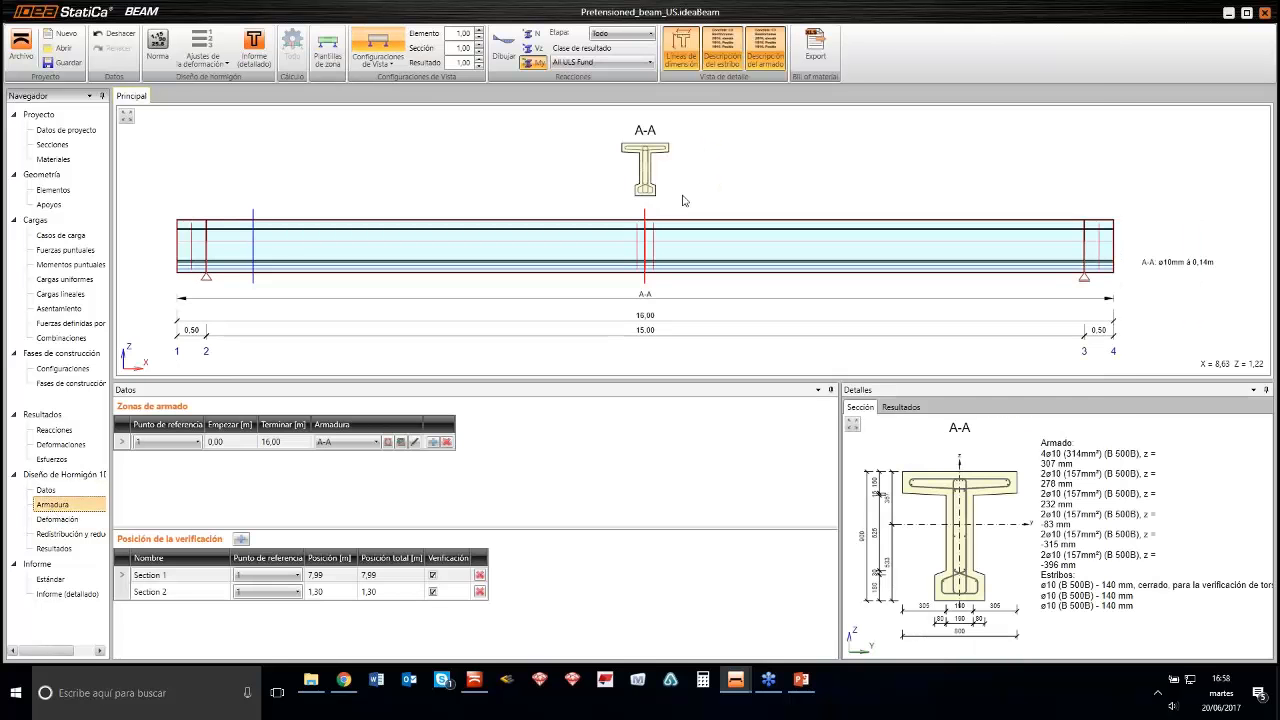
double_click(643, 165)
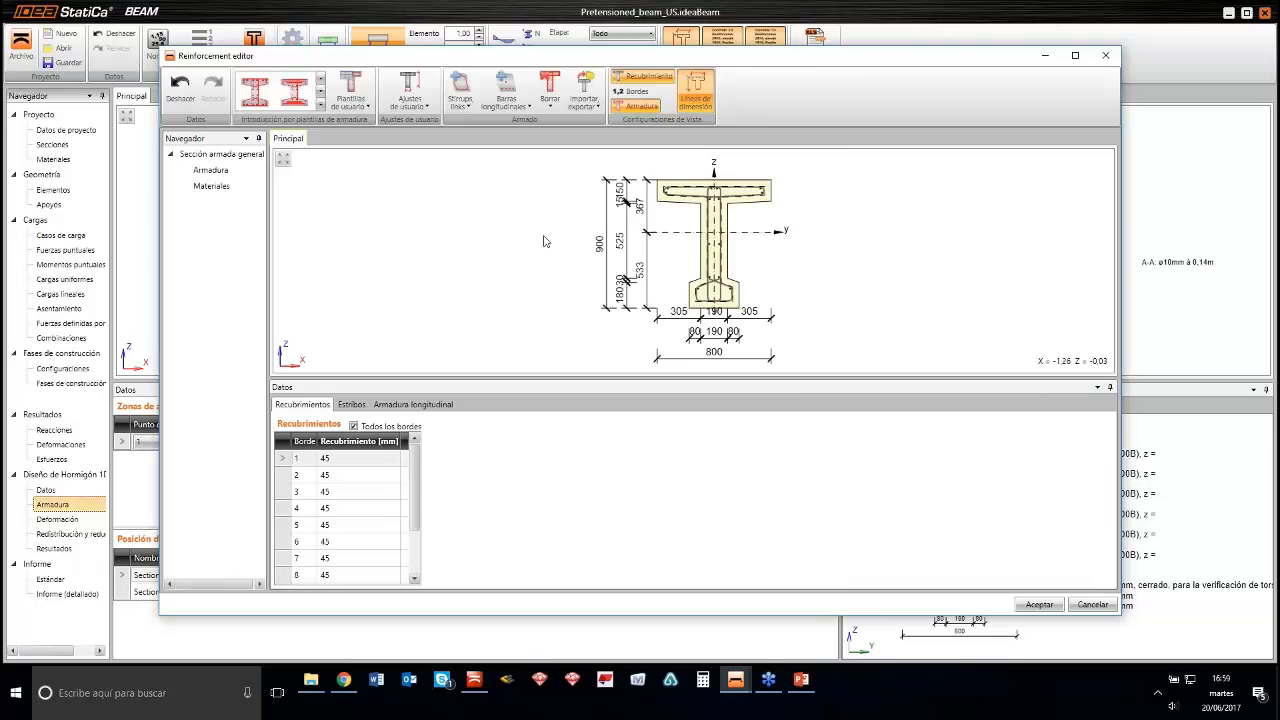
scroll(616, 249, up, 2)
scroll(710, 232, down, 1)
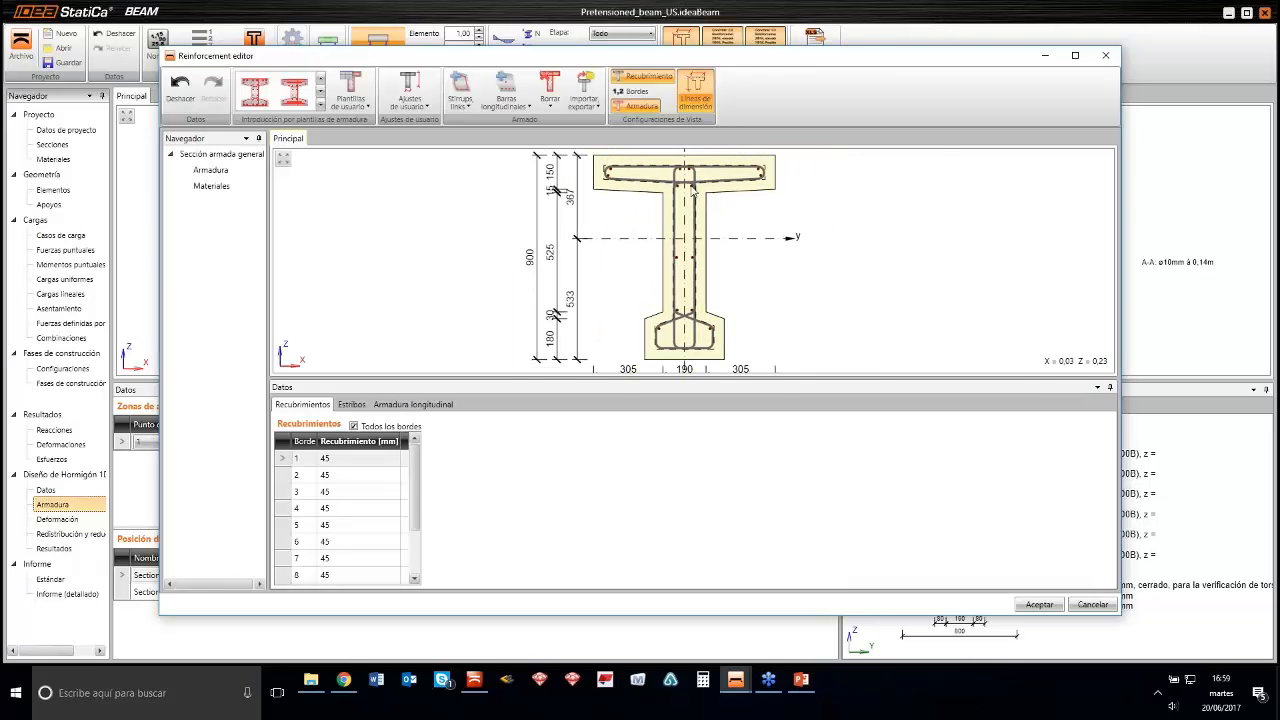
Inspect the web stirrup and longitudinal layer 3 of section A-A and close the reinforcement editor
click(696, 181)
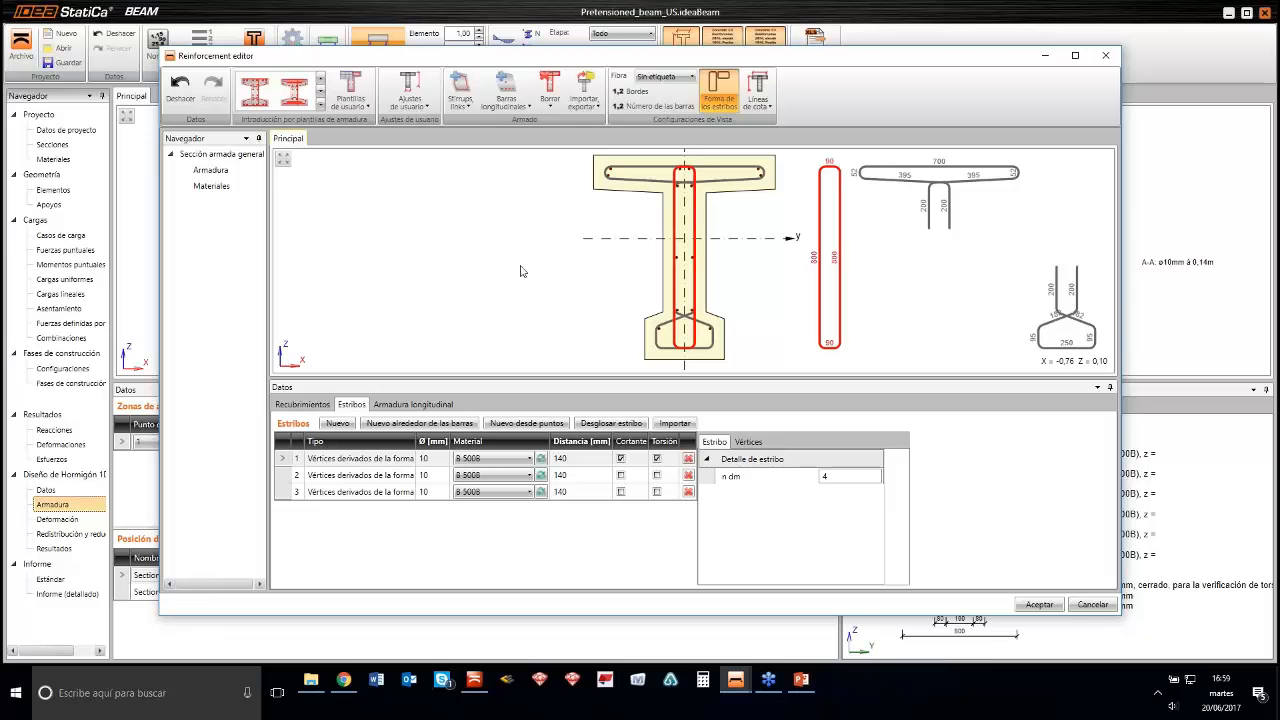
click(418, 404)
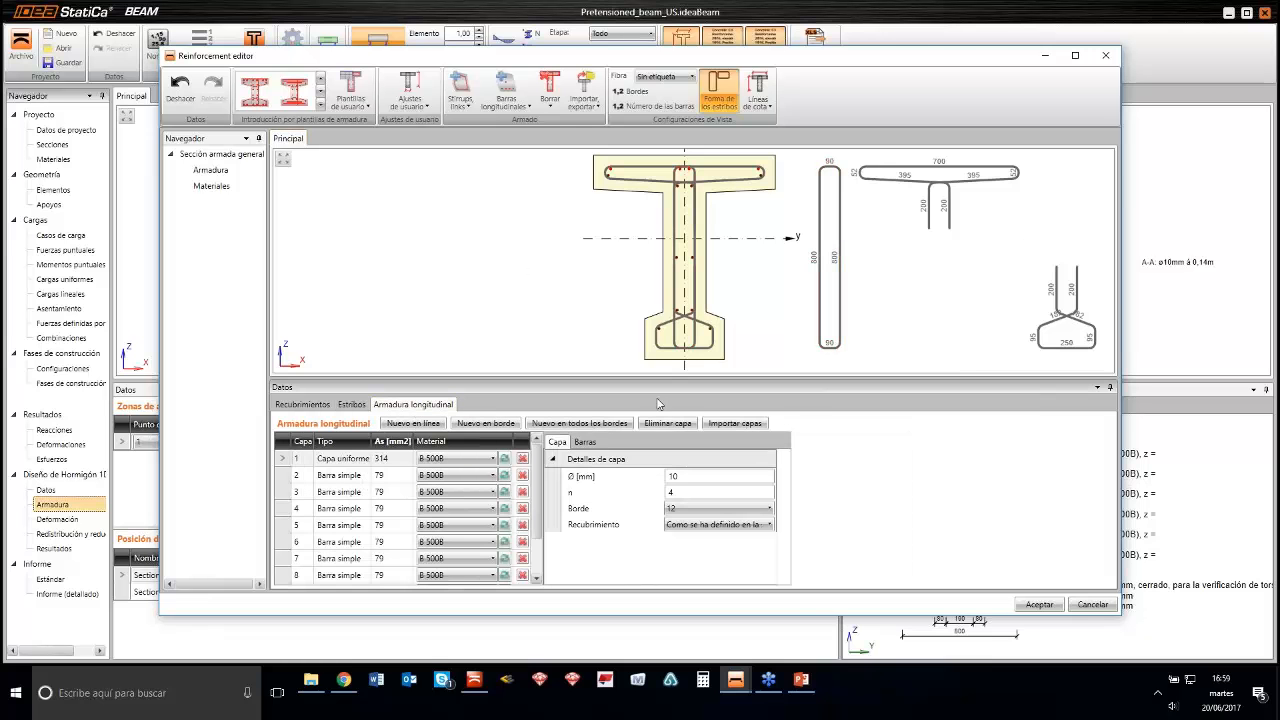
click(283, 493)
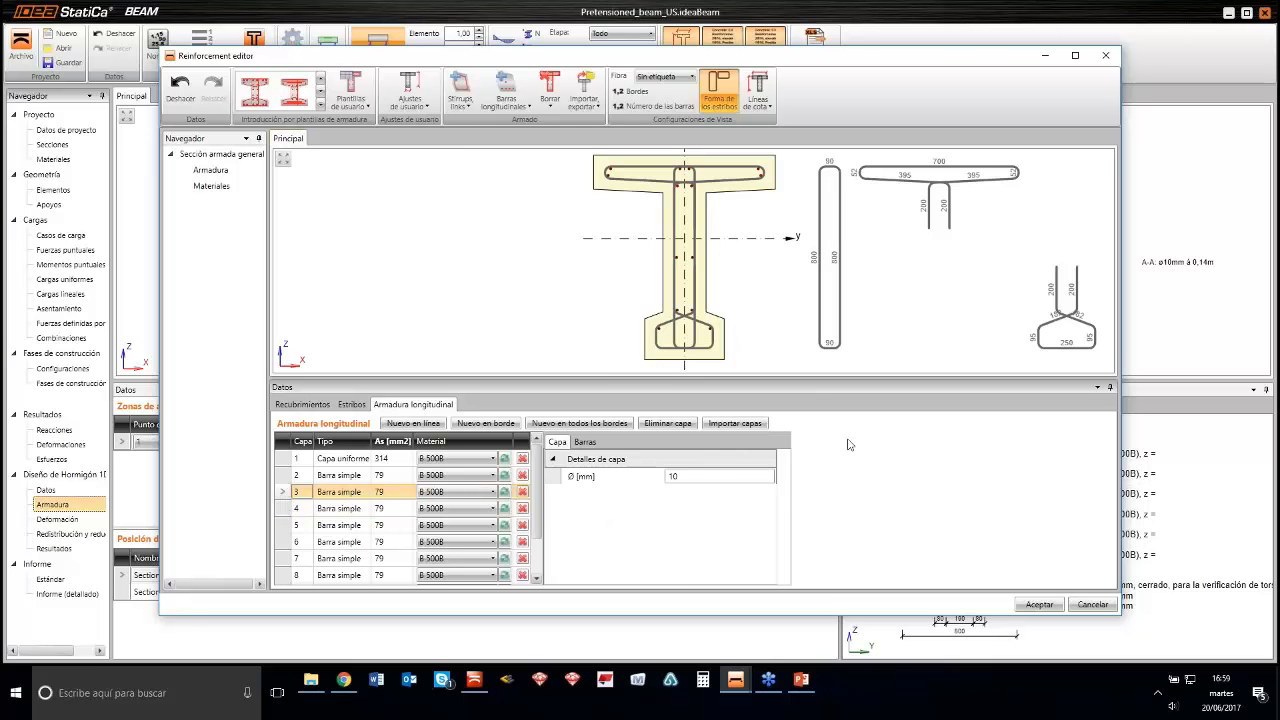
click(1090, 605)
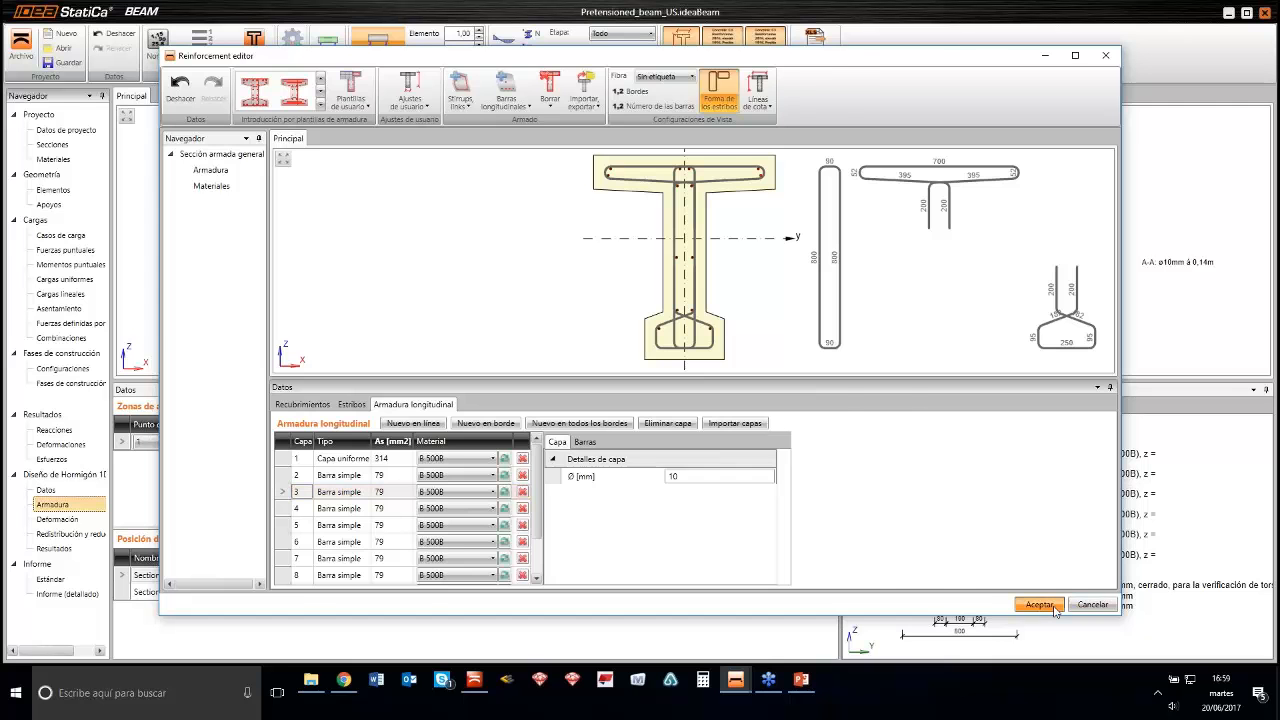
Review the deflection page and the redistribution and reduction settings of the pretensioned beam
click(58, 520)
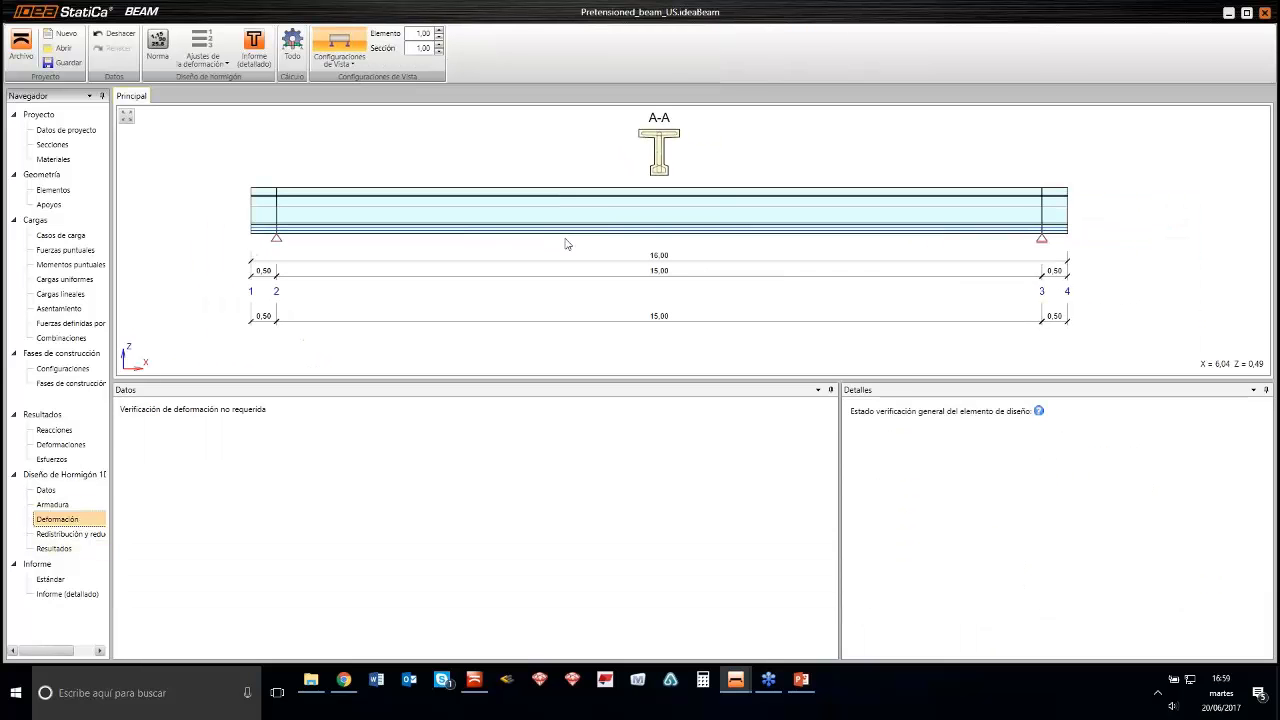
click(80, 534)
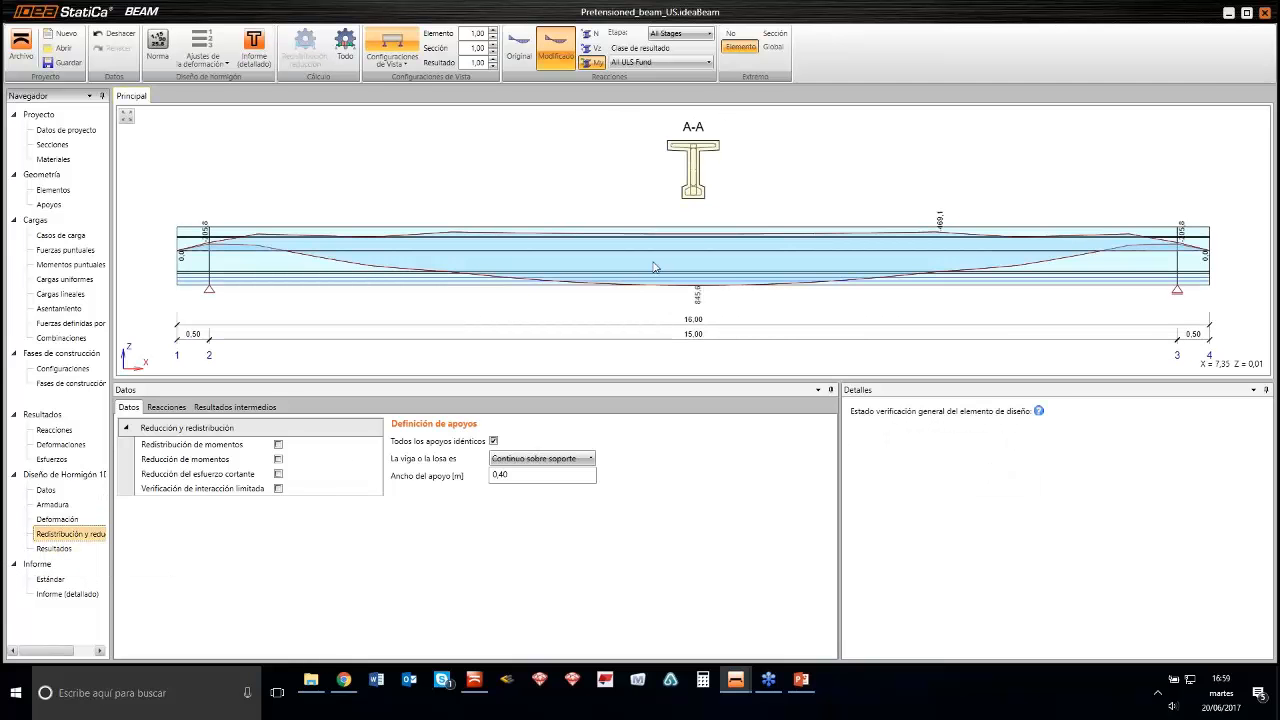
scroll(655, 266, down, 3)
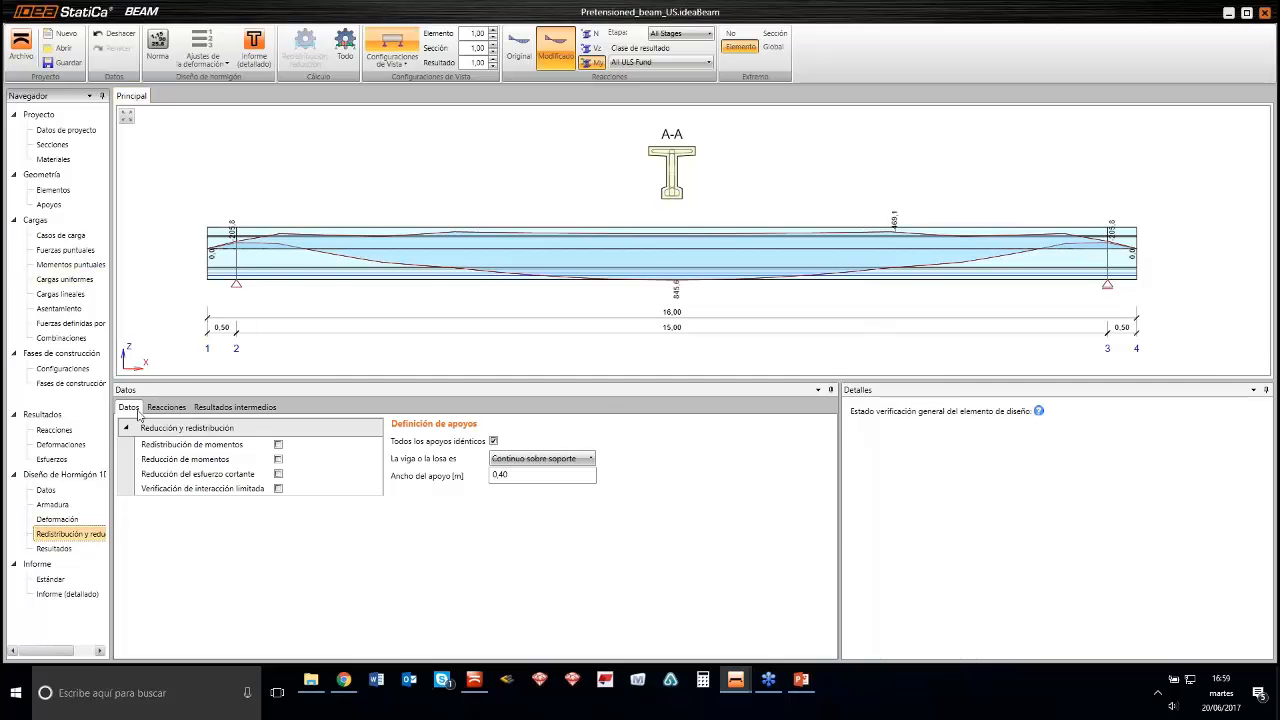
middle_drag(536, 313, 534, 302)
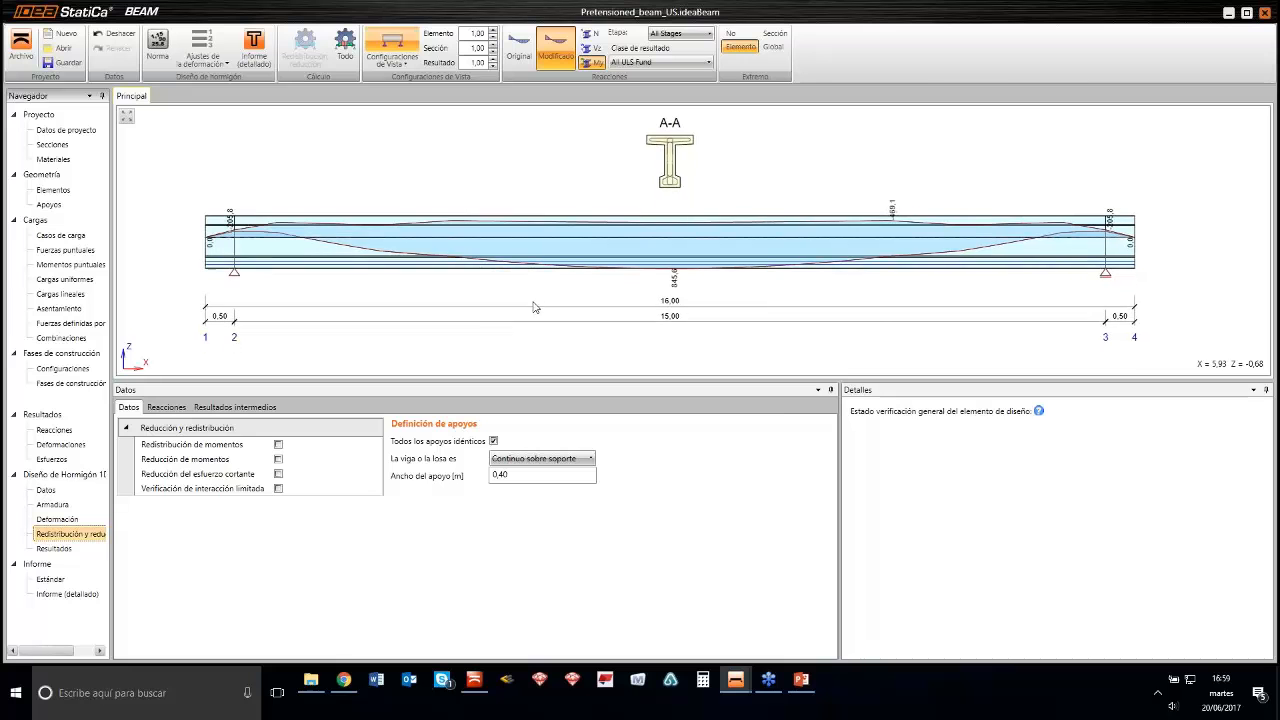
Open the concrete design results and read the summary of checks, material list and design member data
click(54, 548)
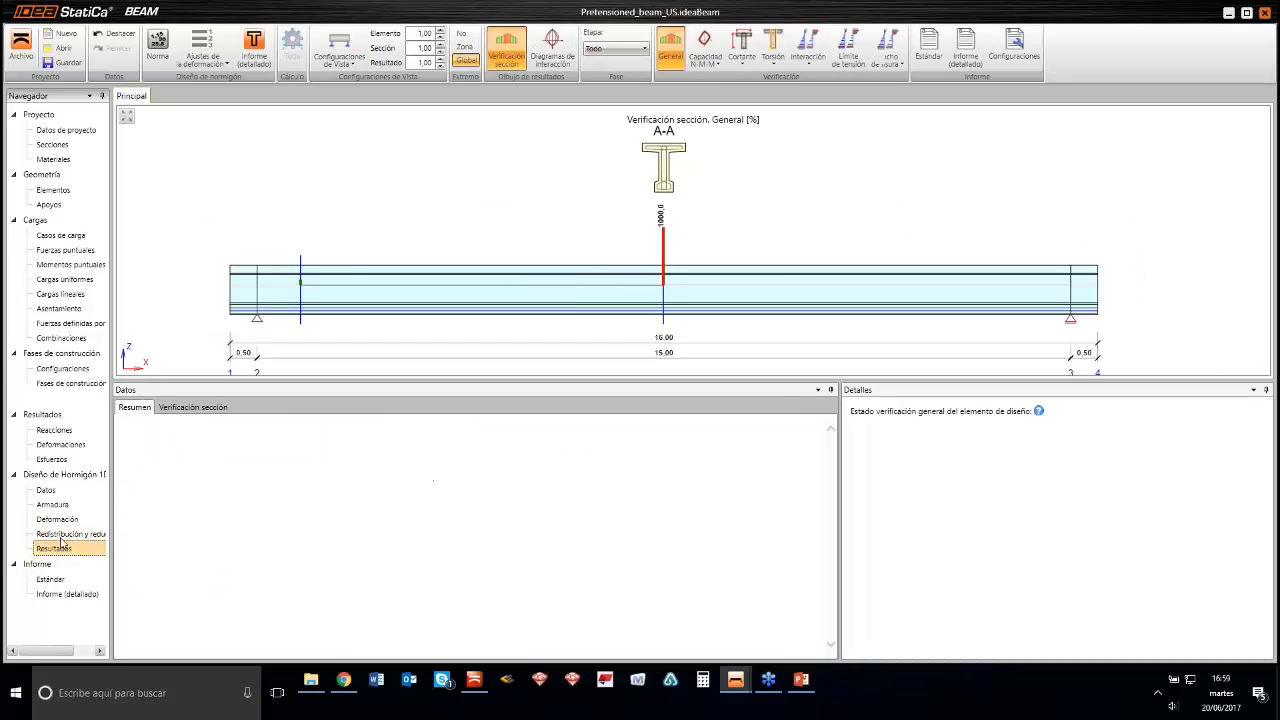
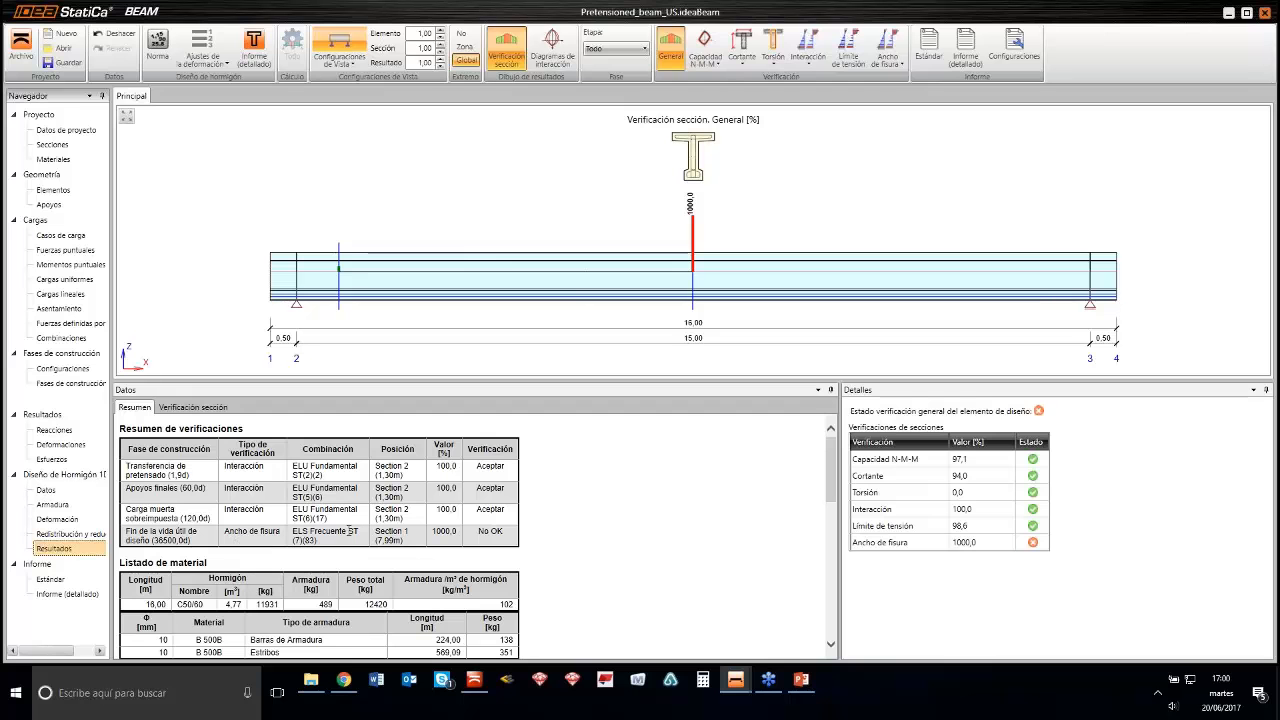
click(495, 536)
scroll(276, 536, down, 4)
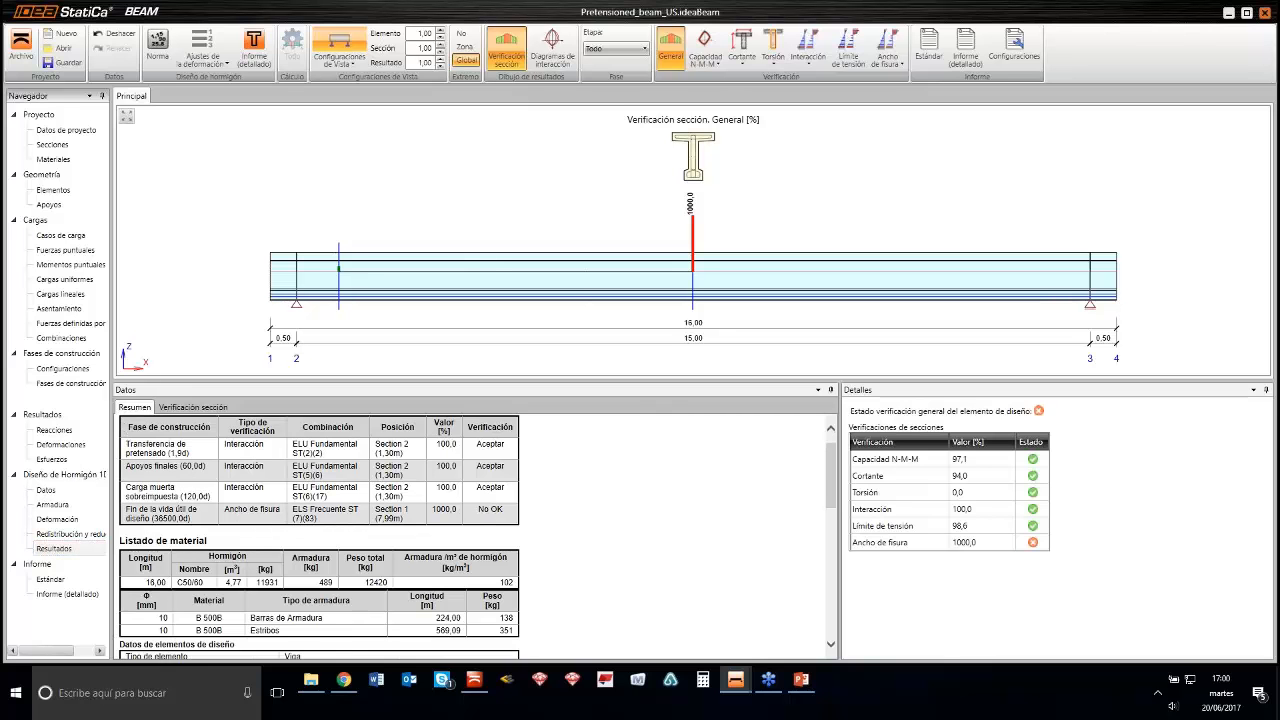
scroll(280, 535, down, 5)
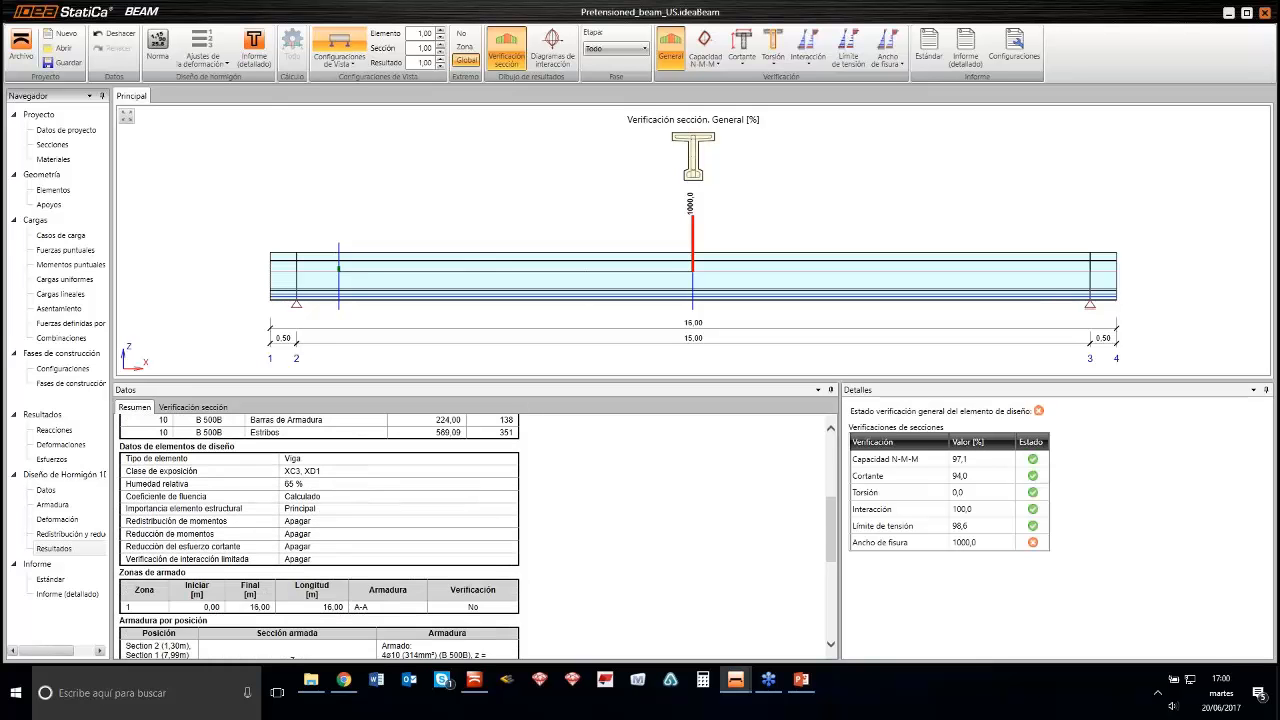
scroll(280, 535, down, 2)
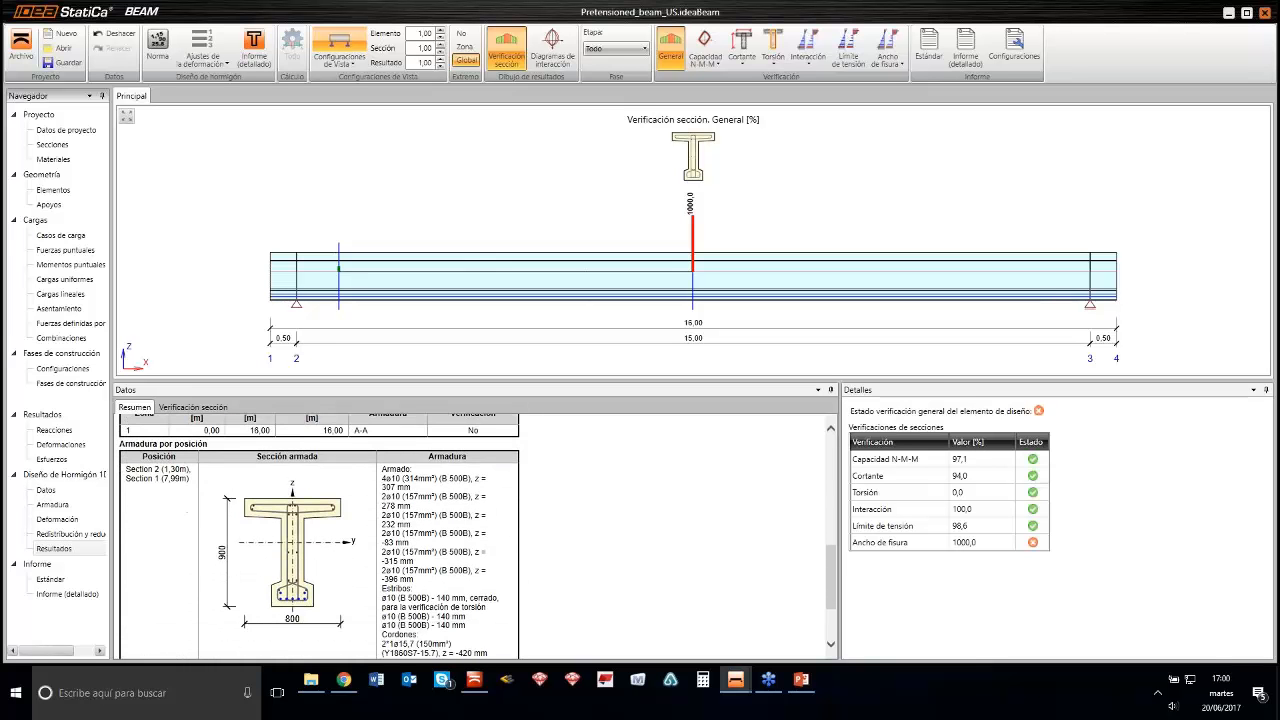
Enlarge the results summary area and examine the reinforcement by position and reinforcement material tables
drag(393, 380, 393, 302)
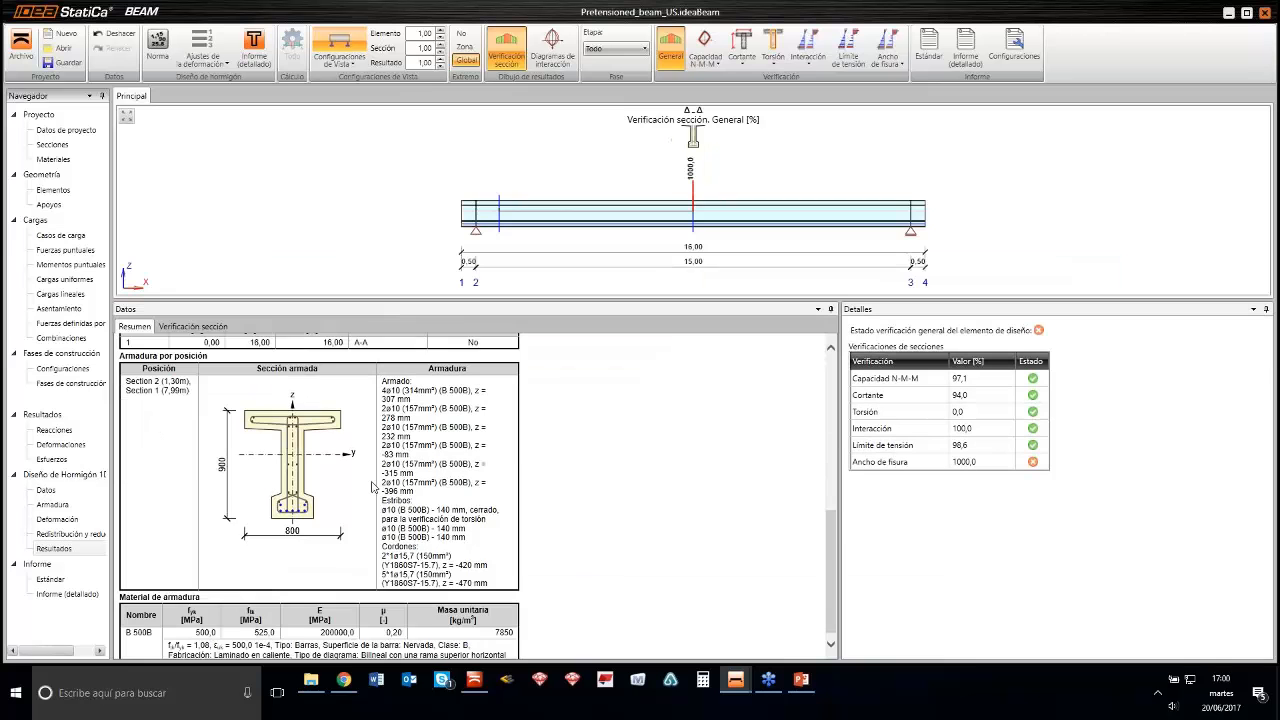
scroll(373, 487, down, 1)
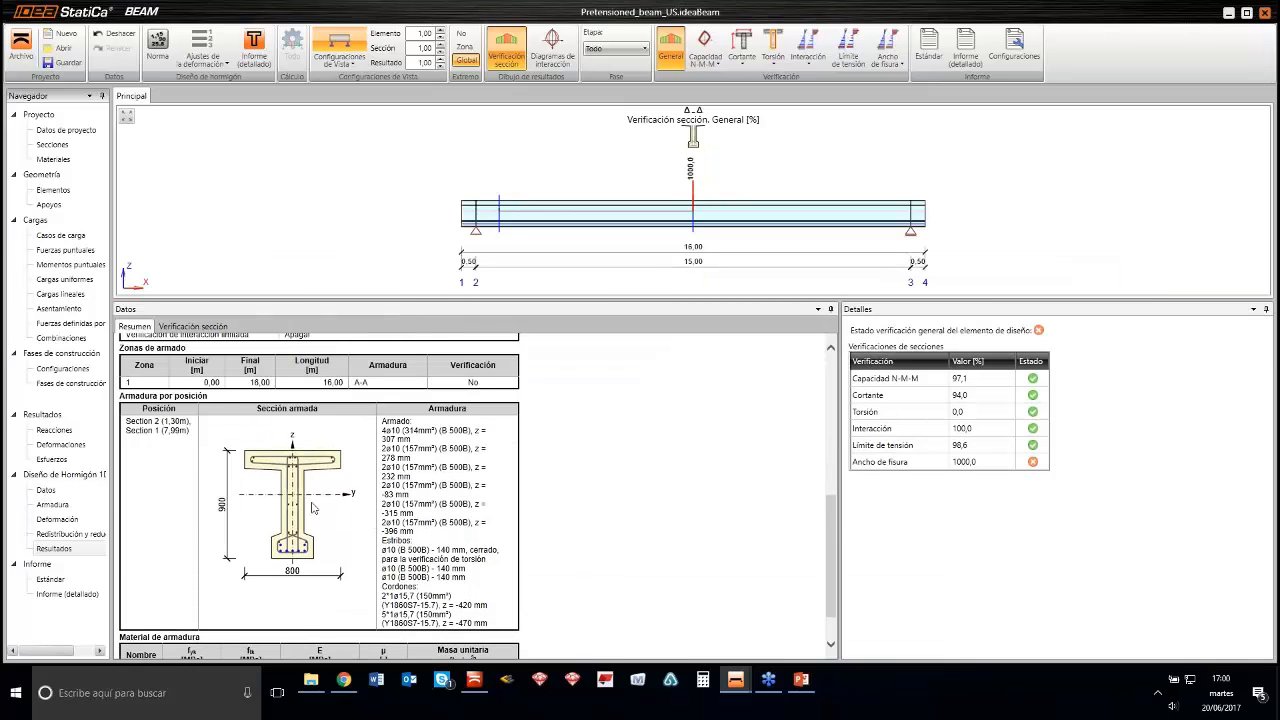
scroll(313, 508, up, 4)
scroll(188, 521, down, 4)
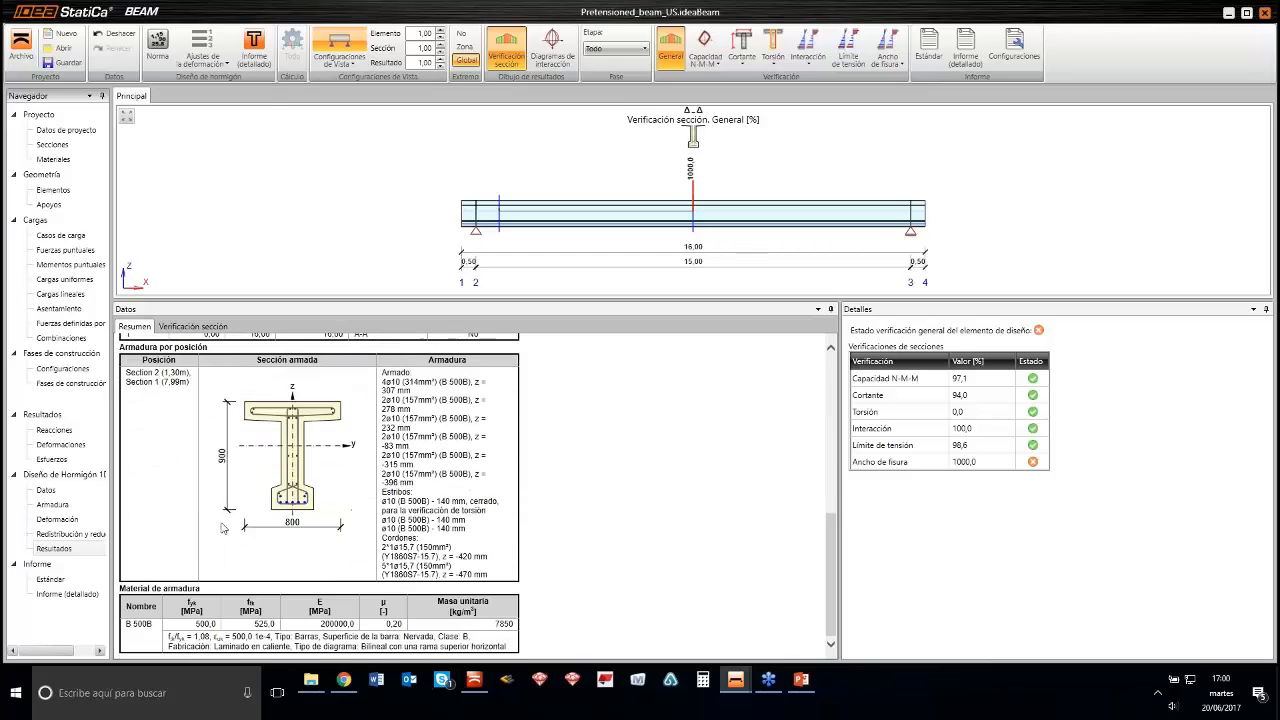
Open the detailed section check and read the prestress transfer results and nonconformities for Section 2 (1,30m)
scroll(230, 522, up, 8)
scroll(320, 497, up, 1)
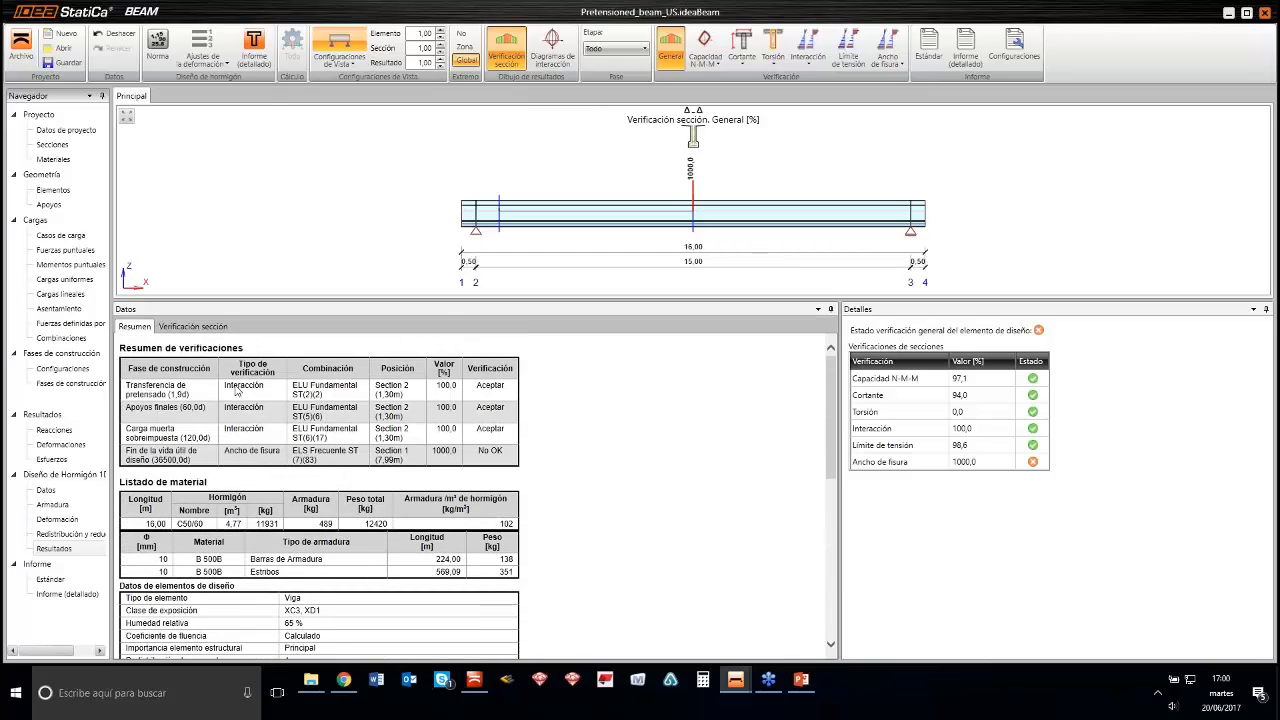
click(210, 327)
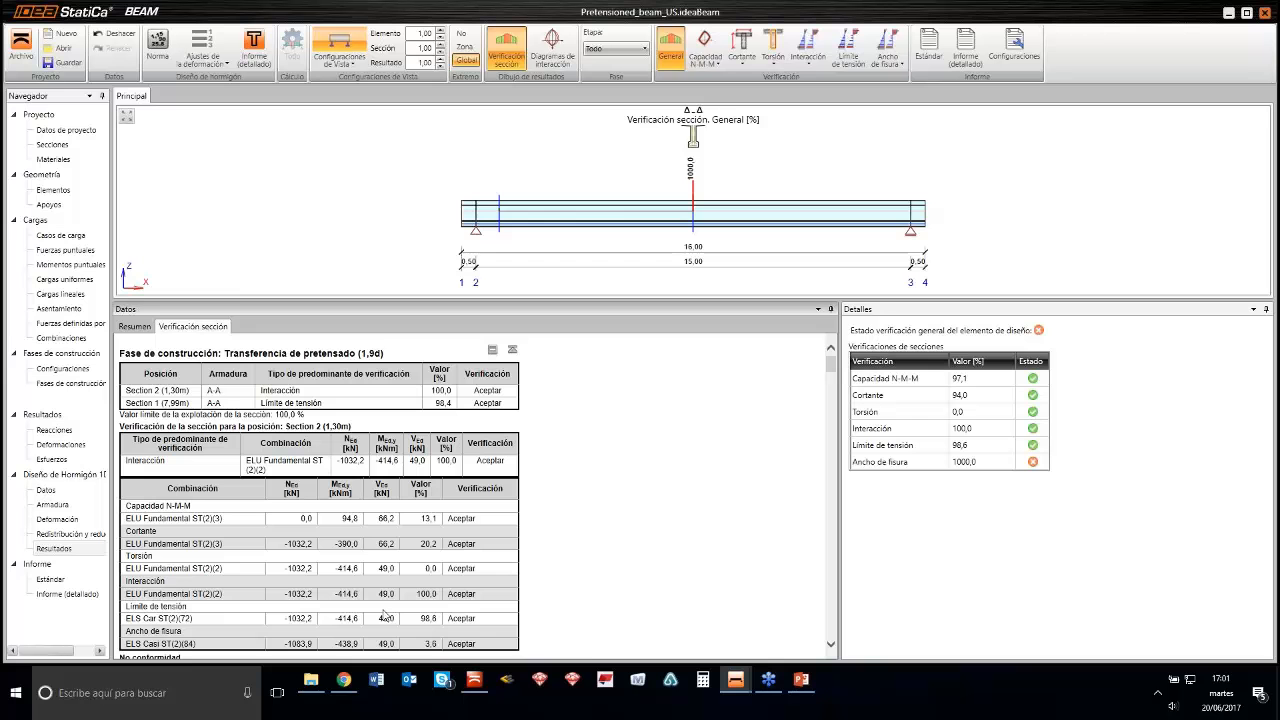
scroll(385, 507, down, 1)
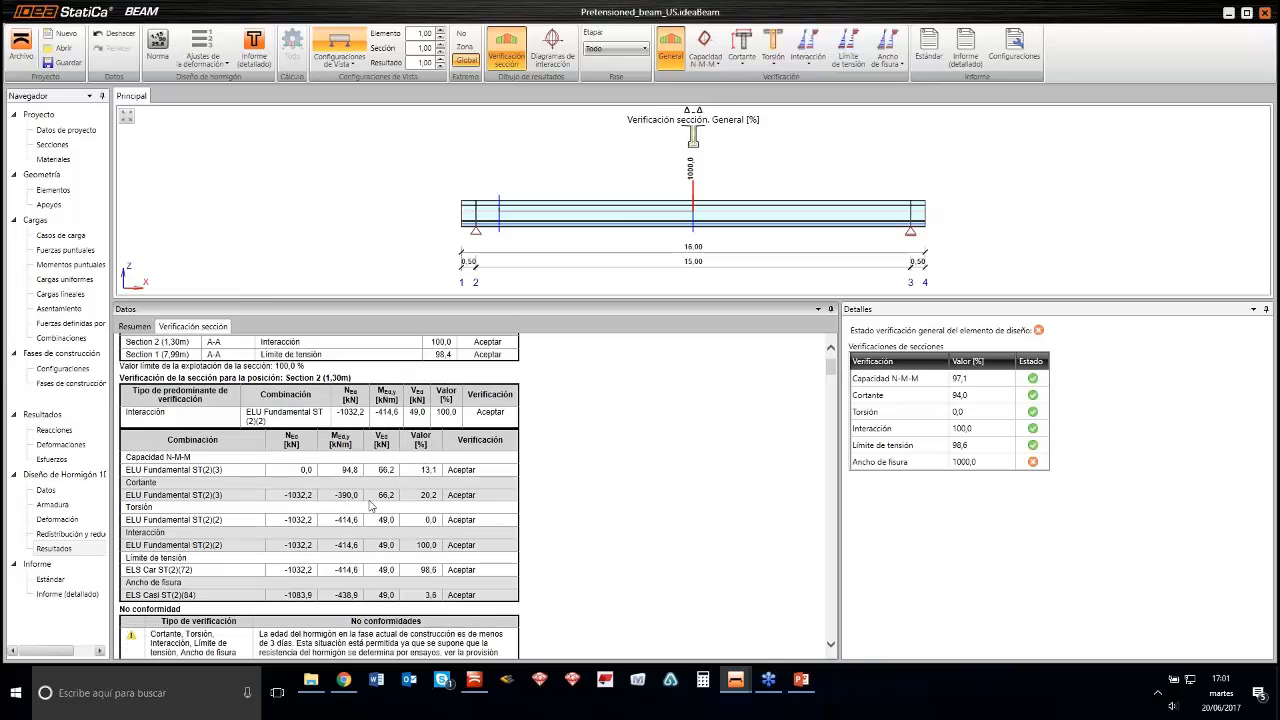
scroll(369, 507, down, 3)
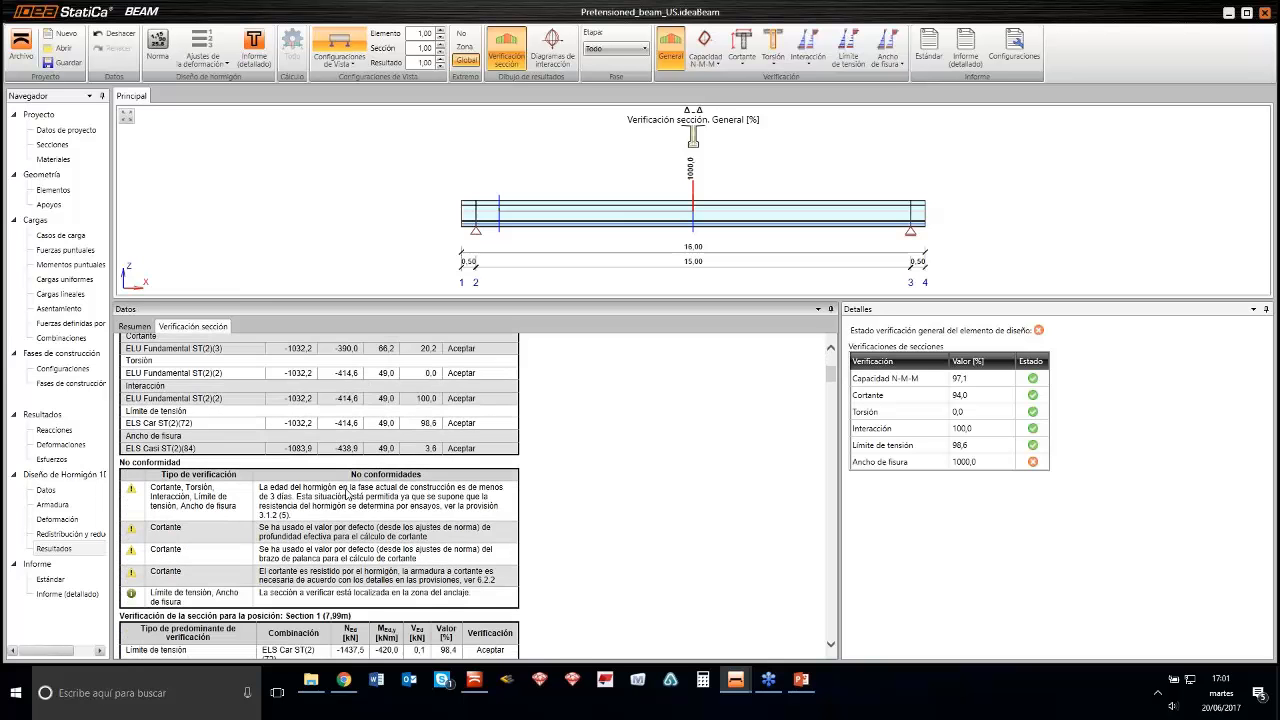
scroll(341, 508, down, 1)
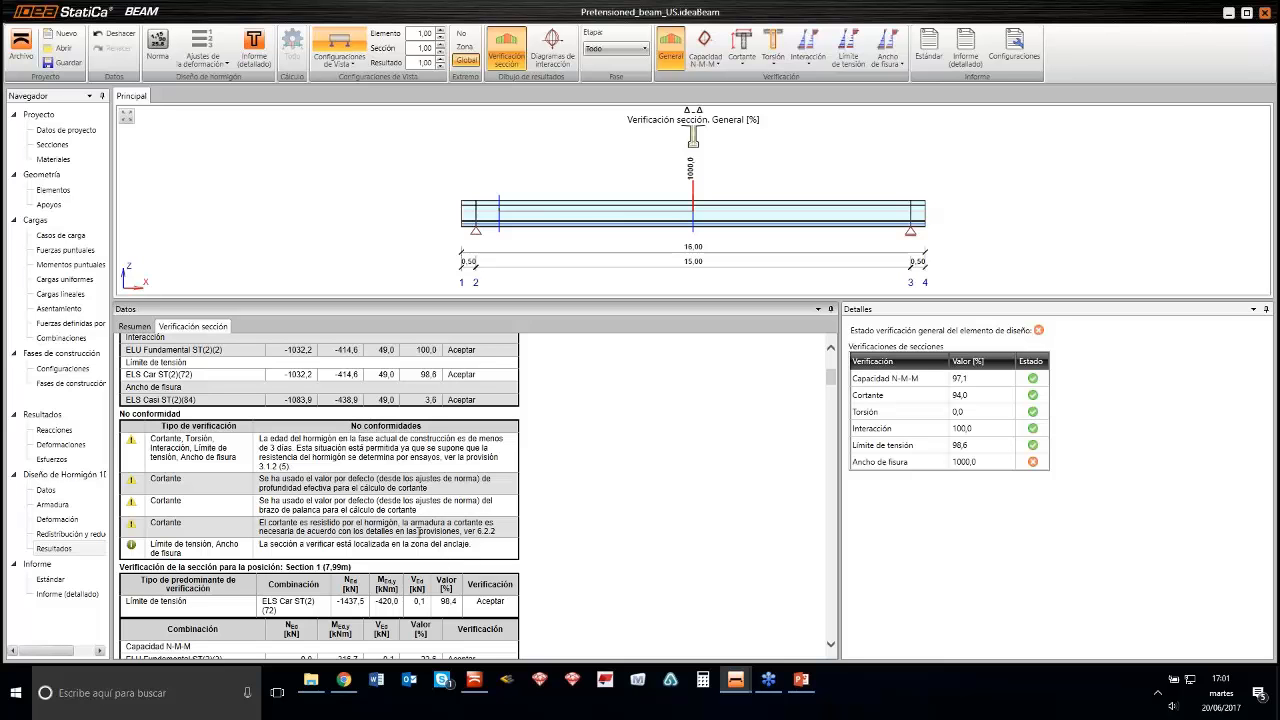
Revisit the concrete design data and the reinforcement zones, and return to the results summary
click(69, 497)
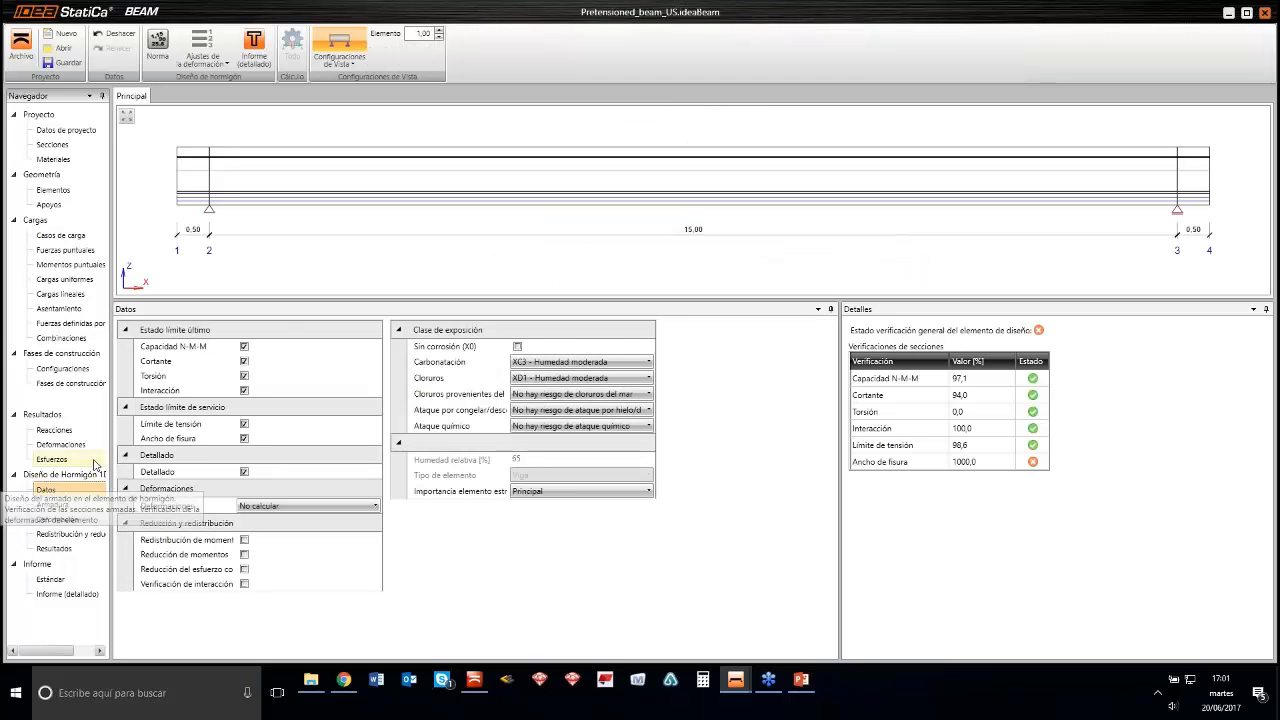
click(55, 505)
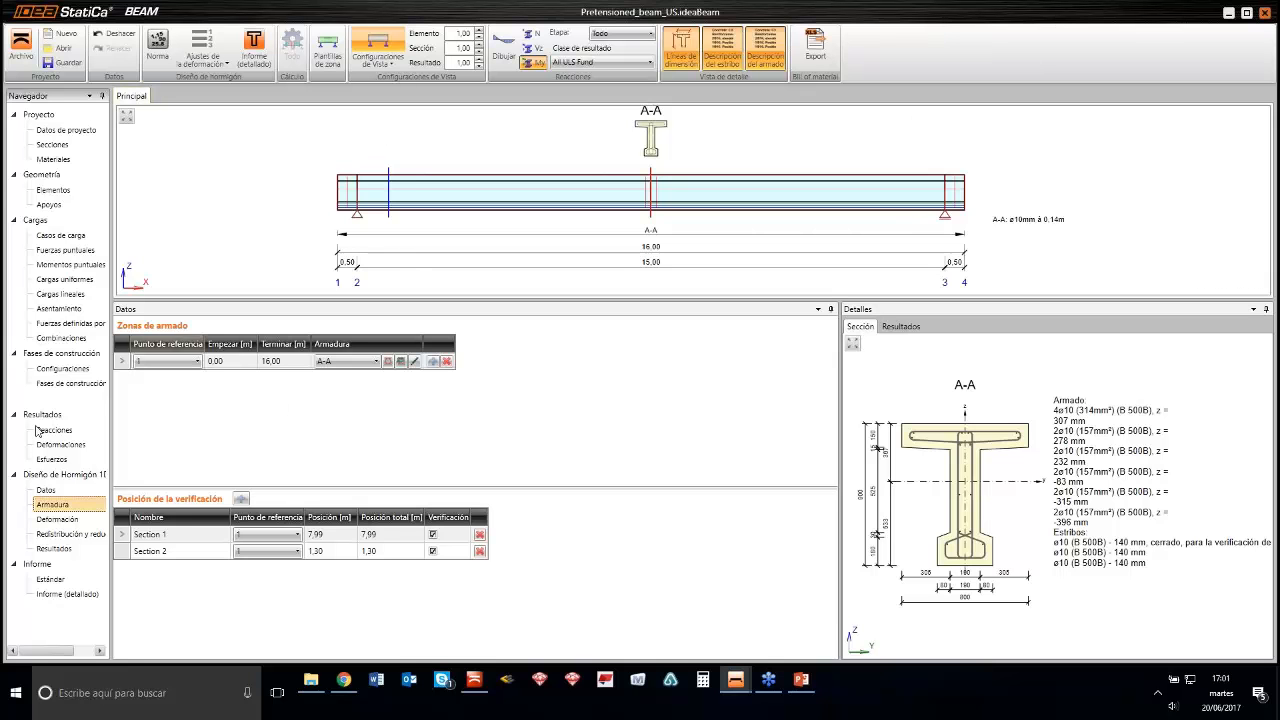
click(66, 551)
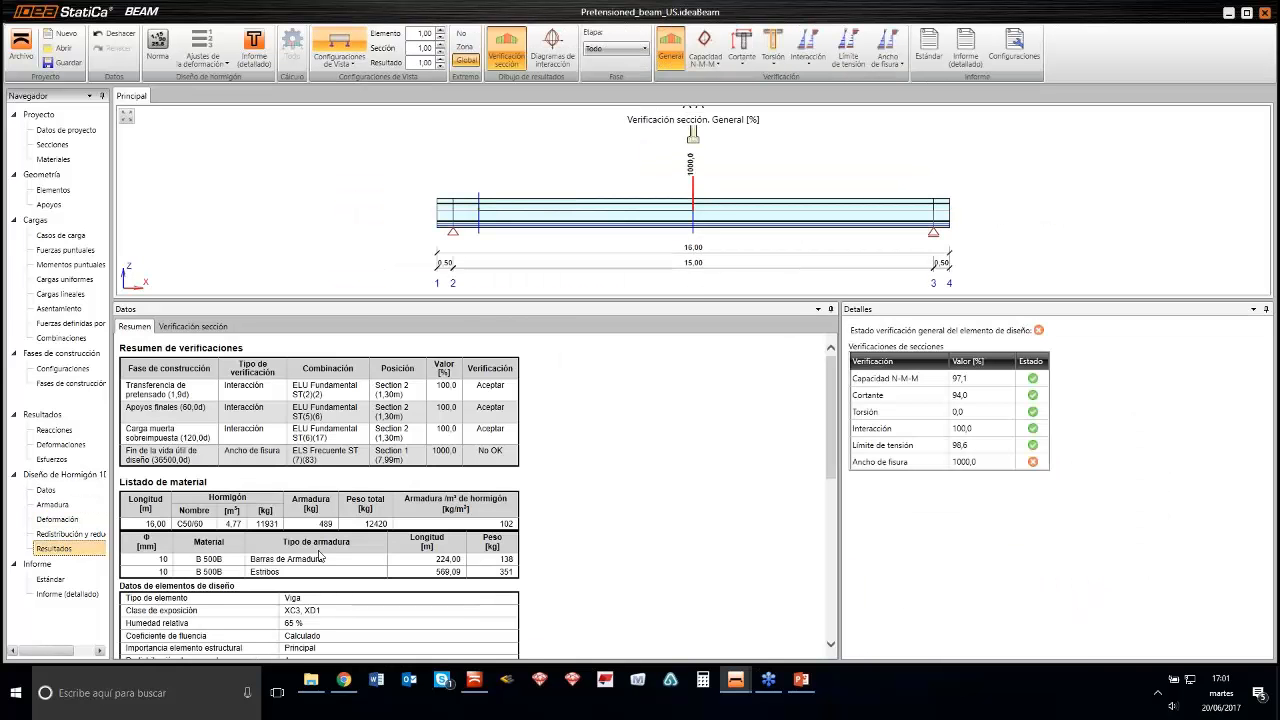
scroll(345, 580, down, 10)
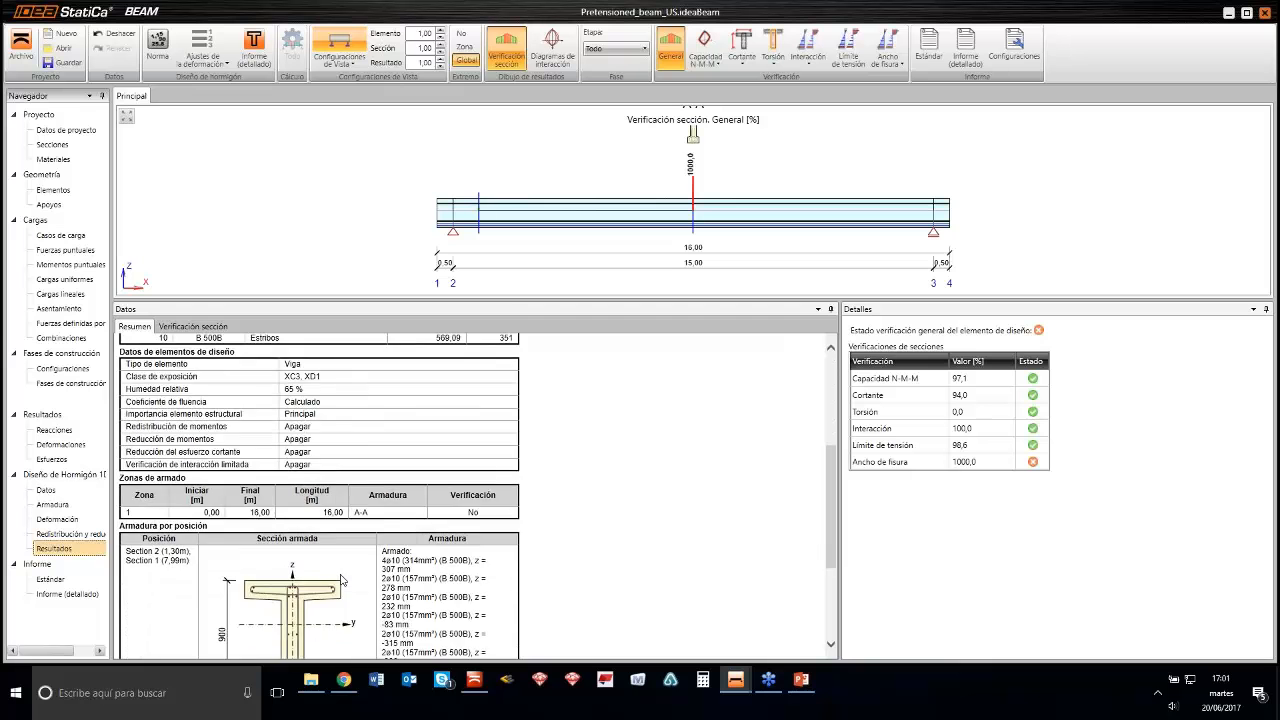
Reopen the detailed section check and review the nonconformity explanations for Section 2 at the prestress transfer stage
click(193, 327)
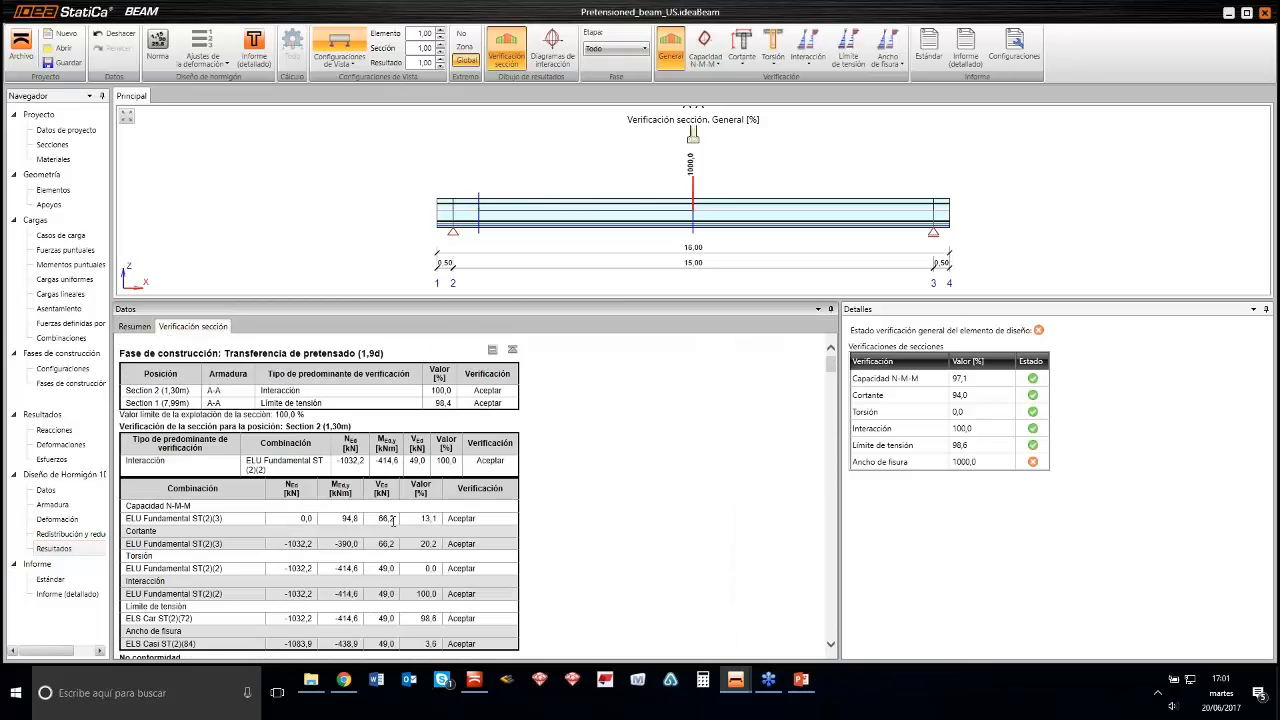
scroll(393, 520, down, 5)
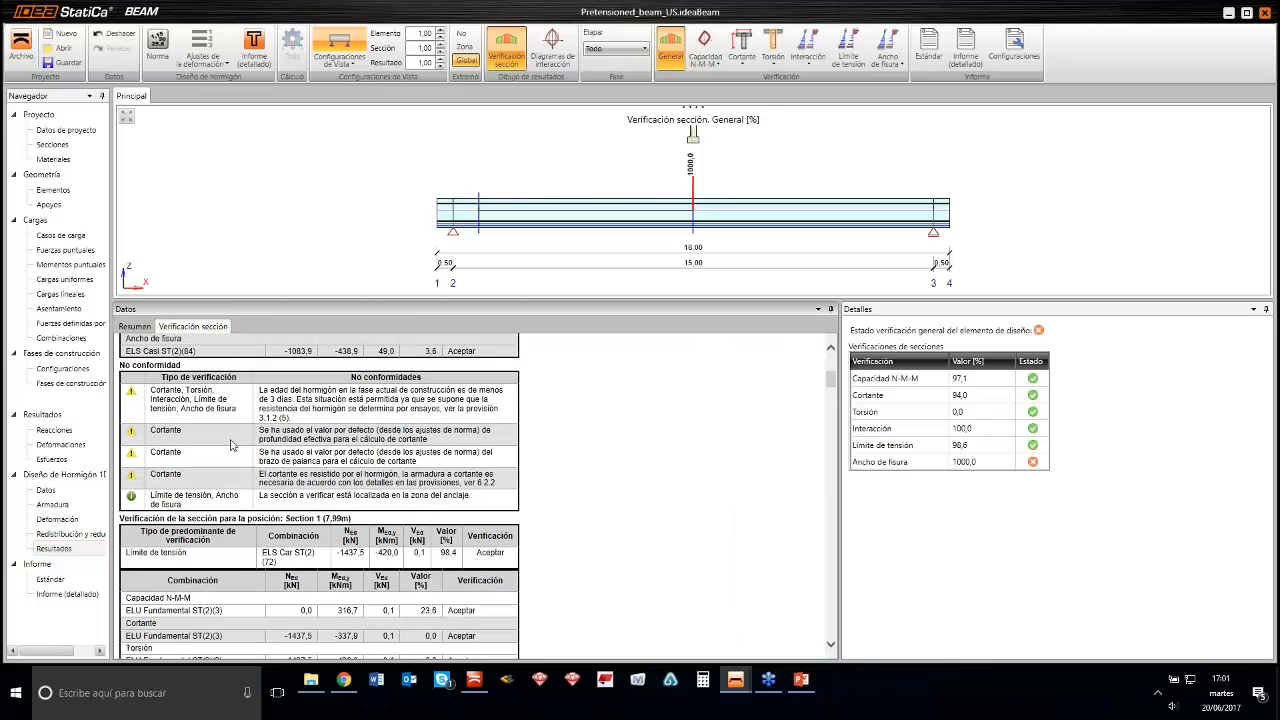
scroll(231, 432, up, 1)
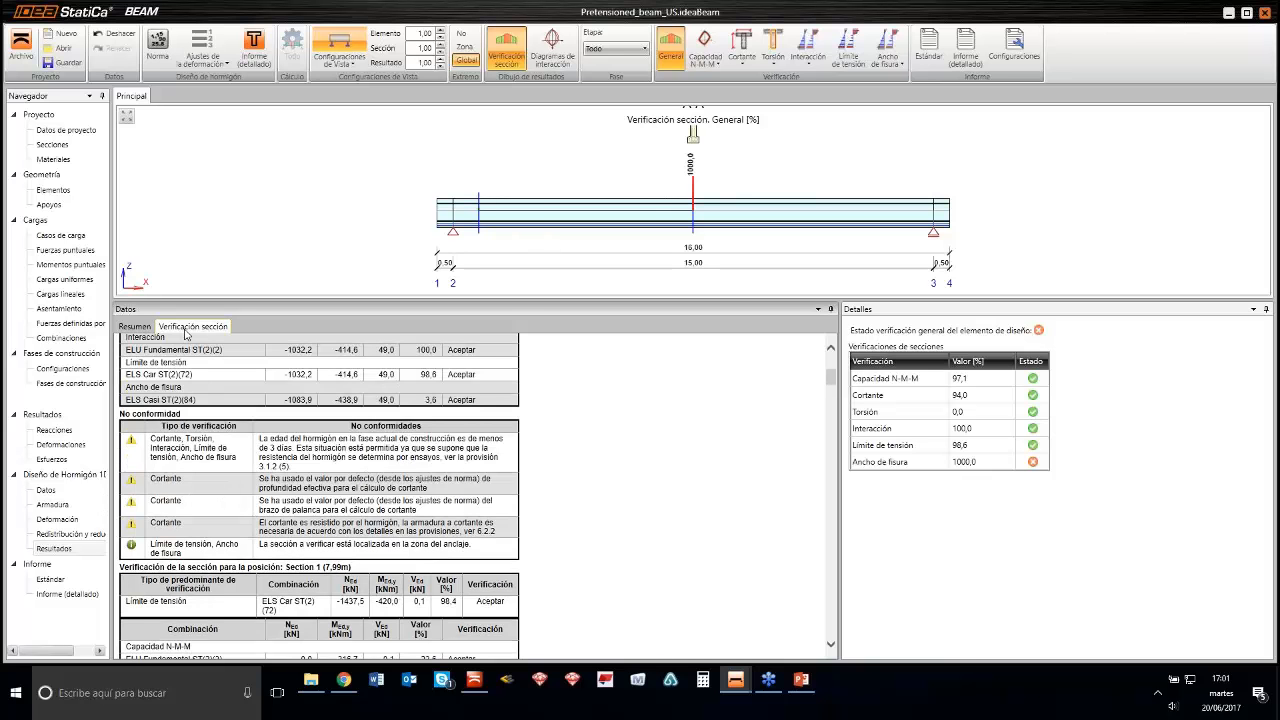
scroll(285, 519, down, 1)
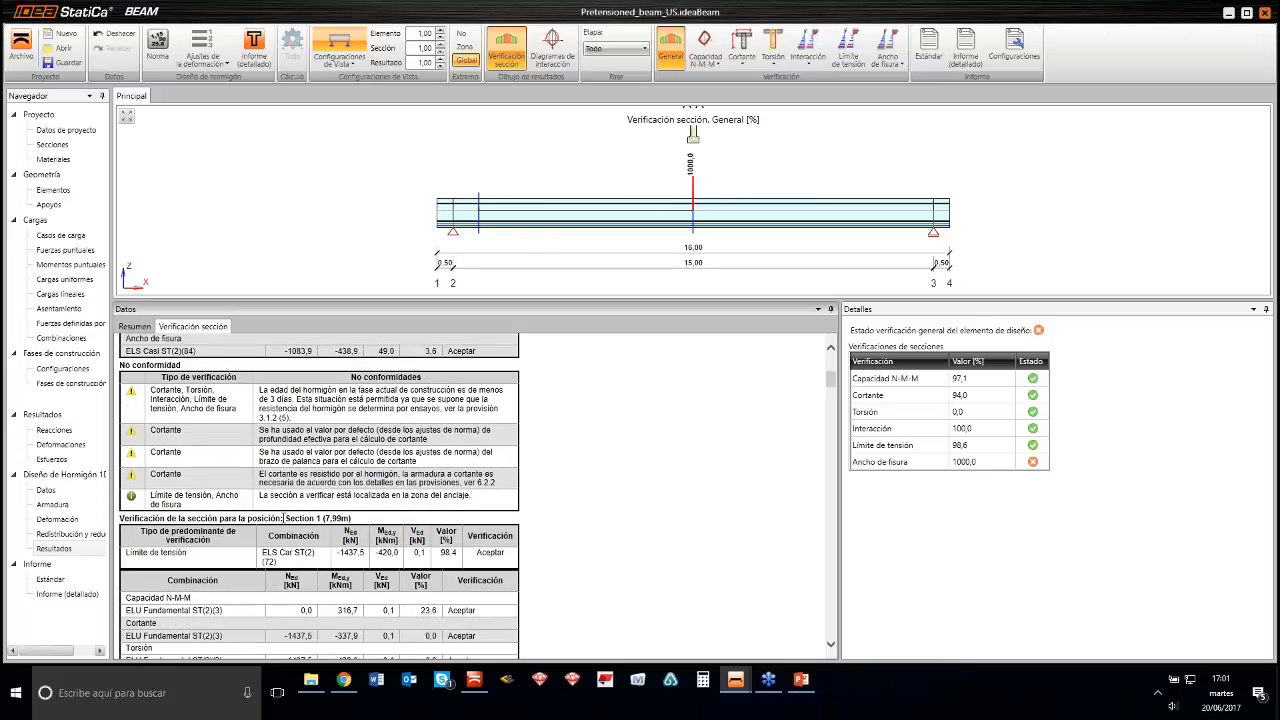
scroll(287, 518, up, 1)
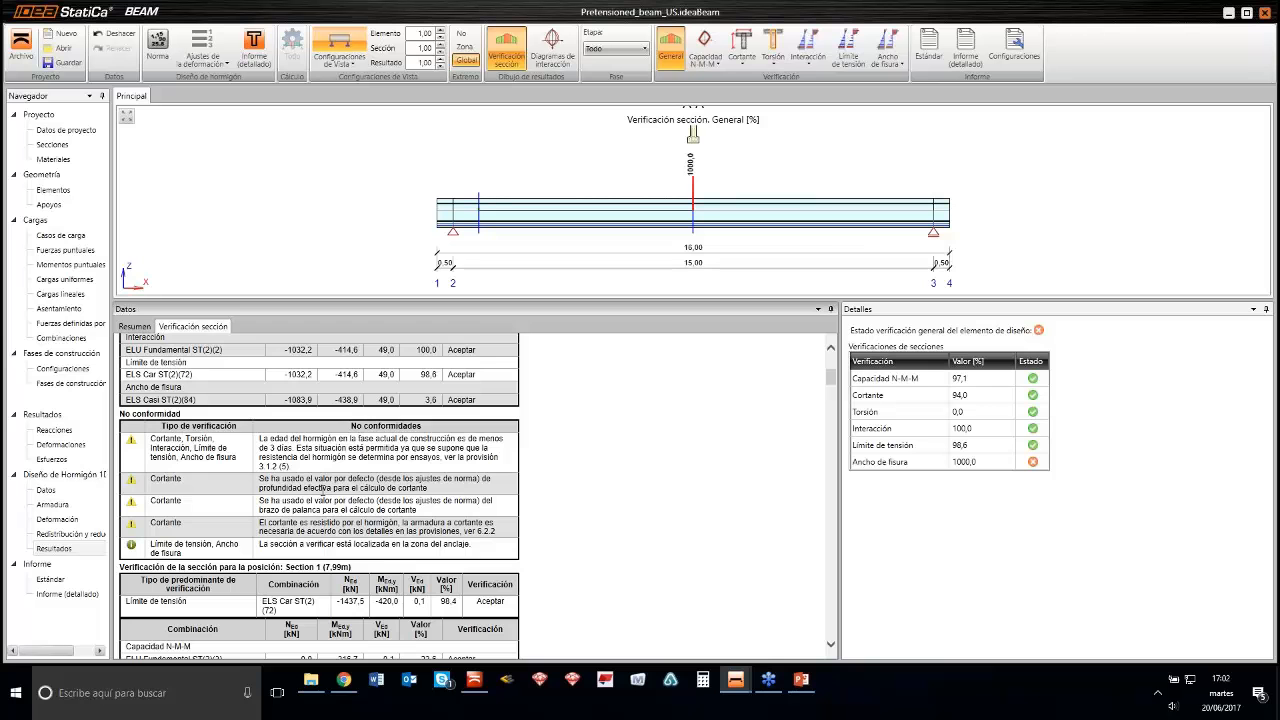
Examine the Section 1 (7,99m) checks at prestress transfer, together with the interaction, stress limit, crack width and combination tables
scroll(328, 481, down, 4)
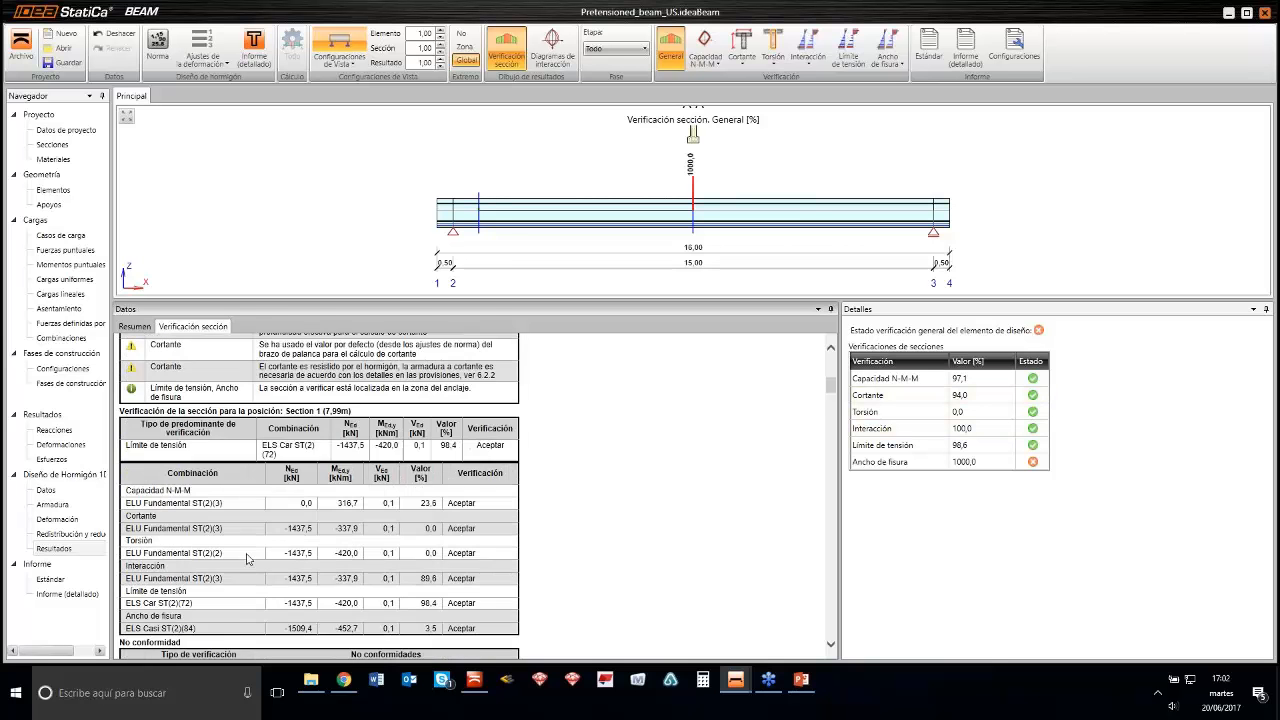
scroll(328, 481, up, 1)
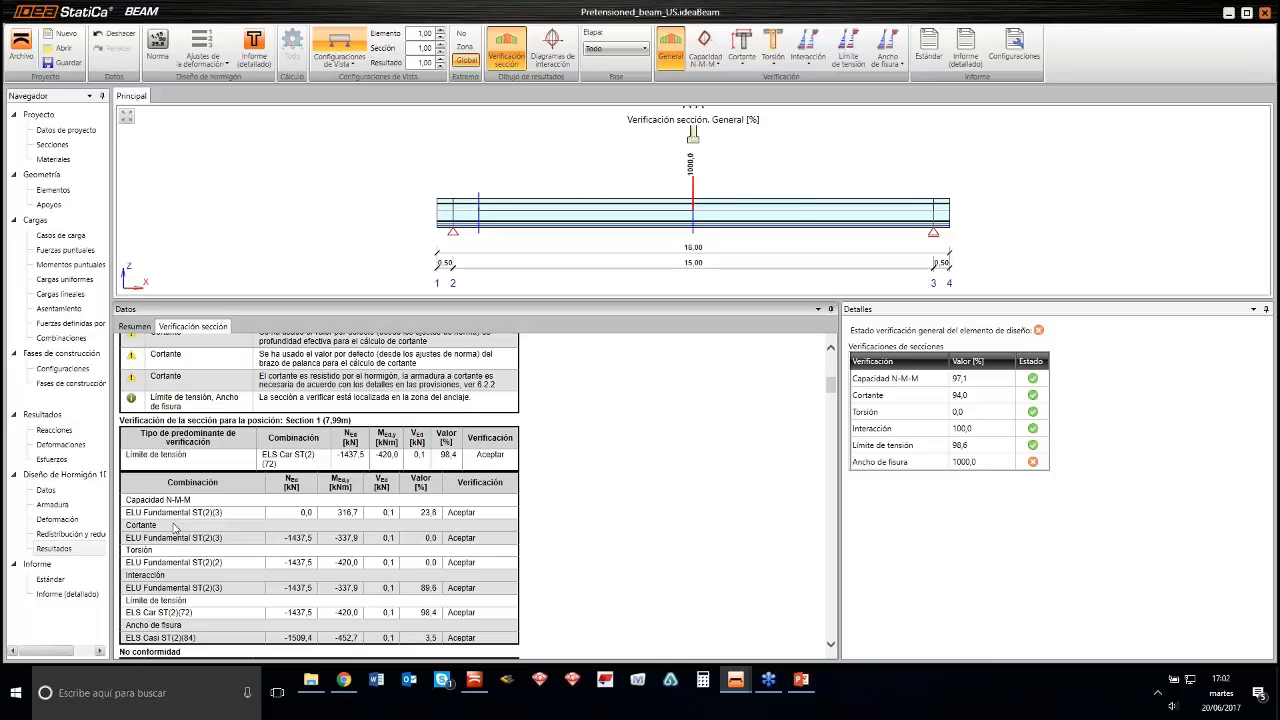
scroll(477, 503, down, 3)
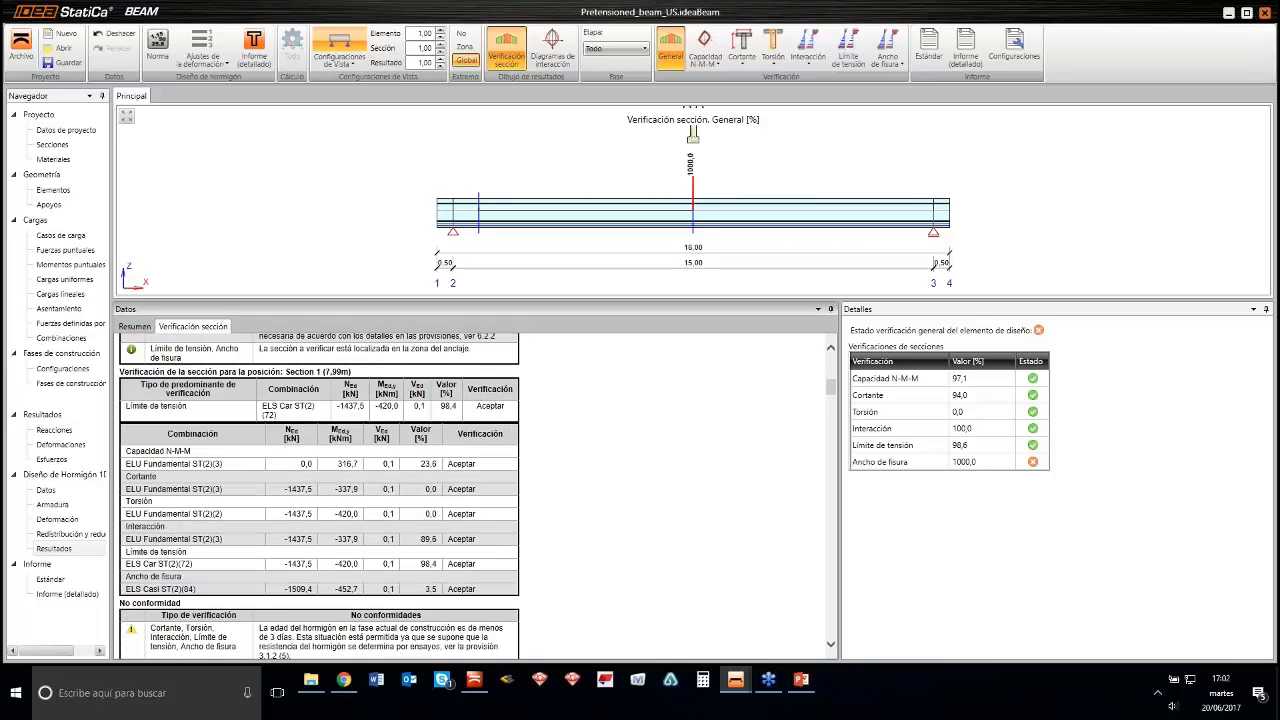
scroll(319, 496, down, 10)
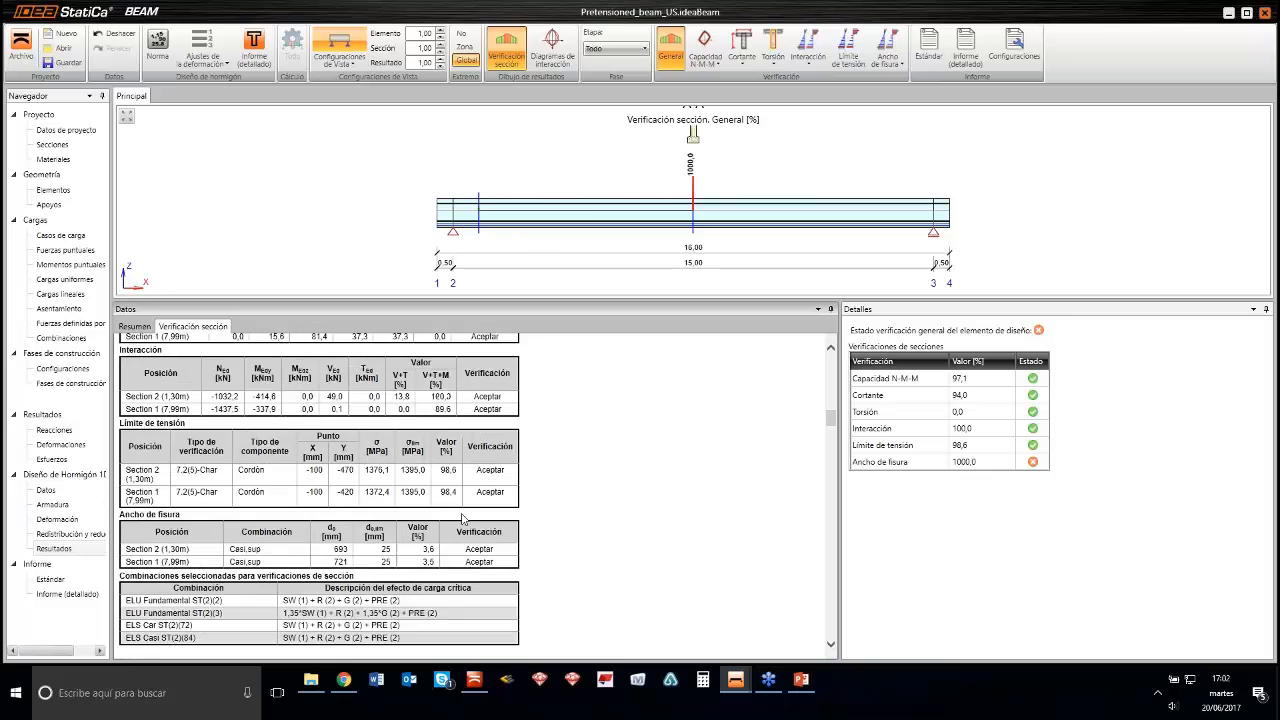
Review the final supports stage: both sections' checks, nonconformities, capacity, shear, torsion, interaction, stress and crack width tables
scroll(463, 512, down, 5)
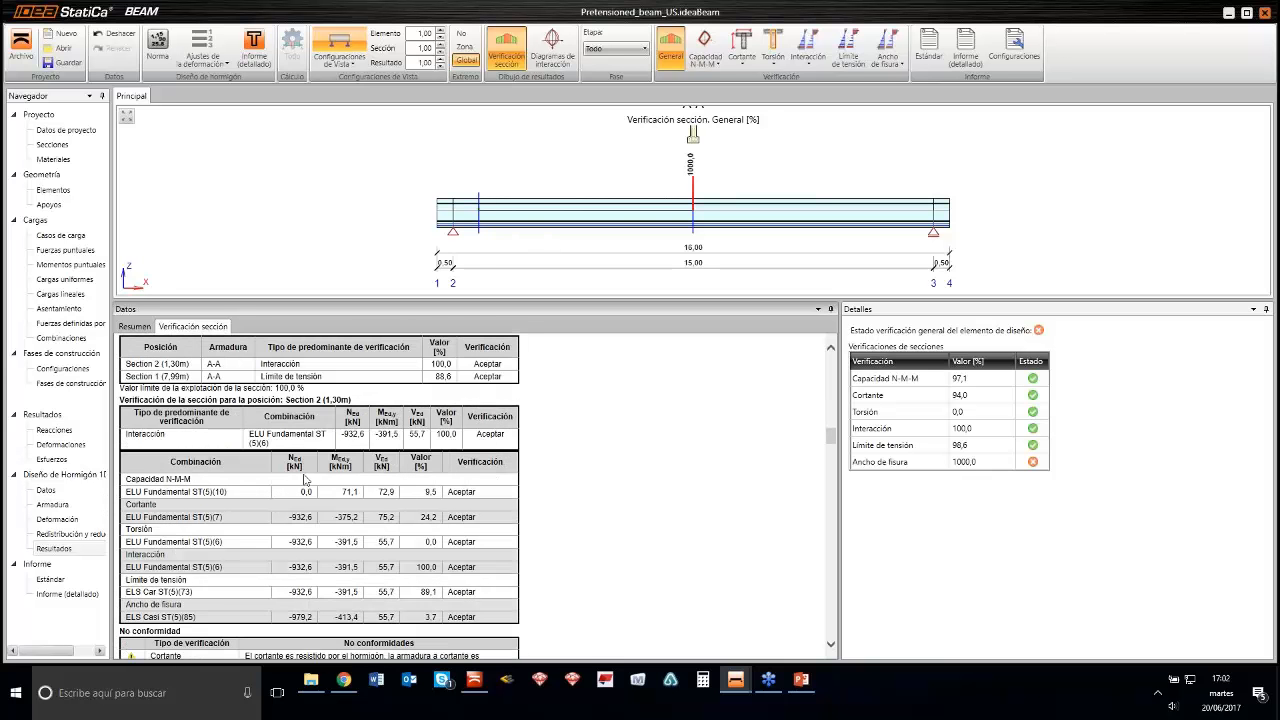
scroll(283, 458, down, 4)
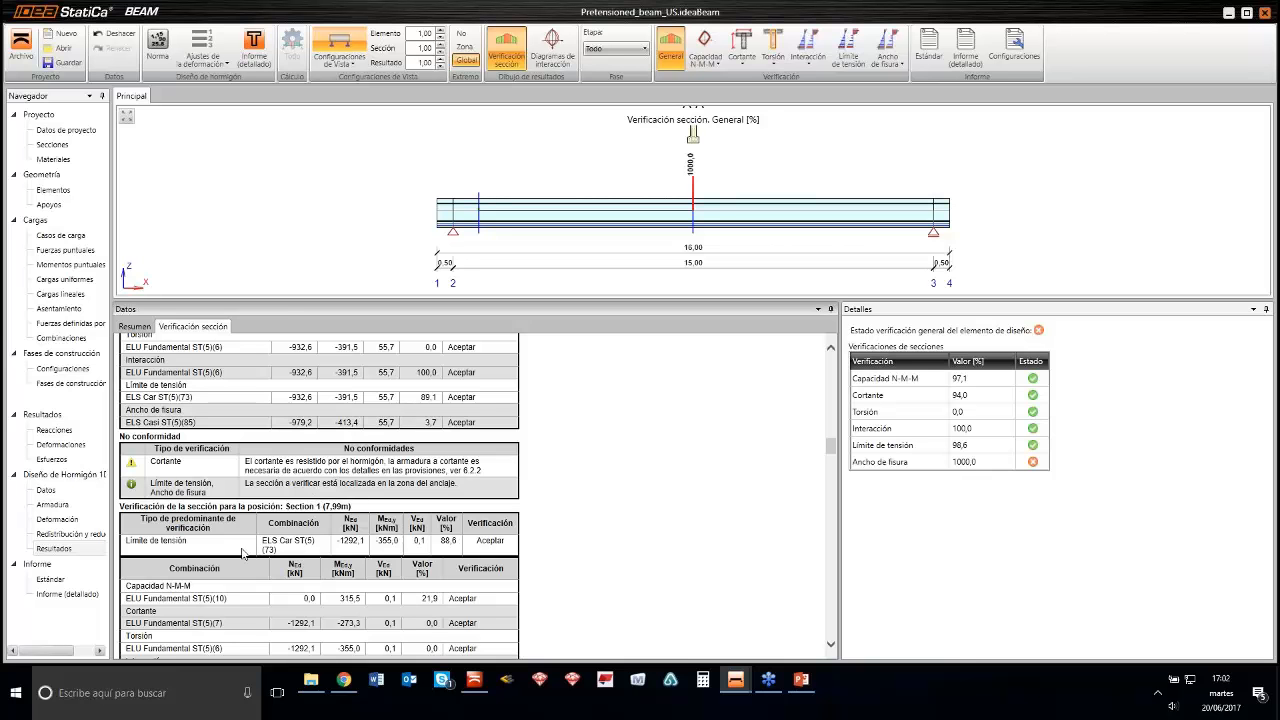
scroll(322, 556, down, 7)
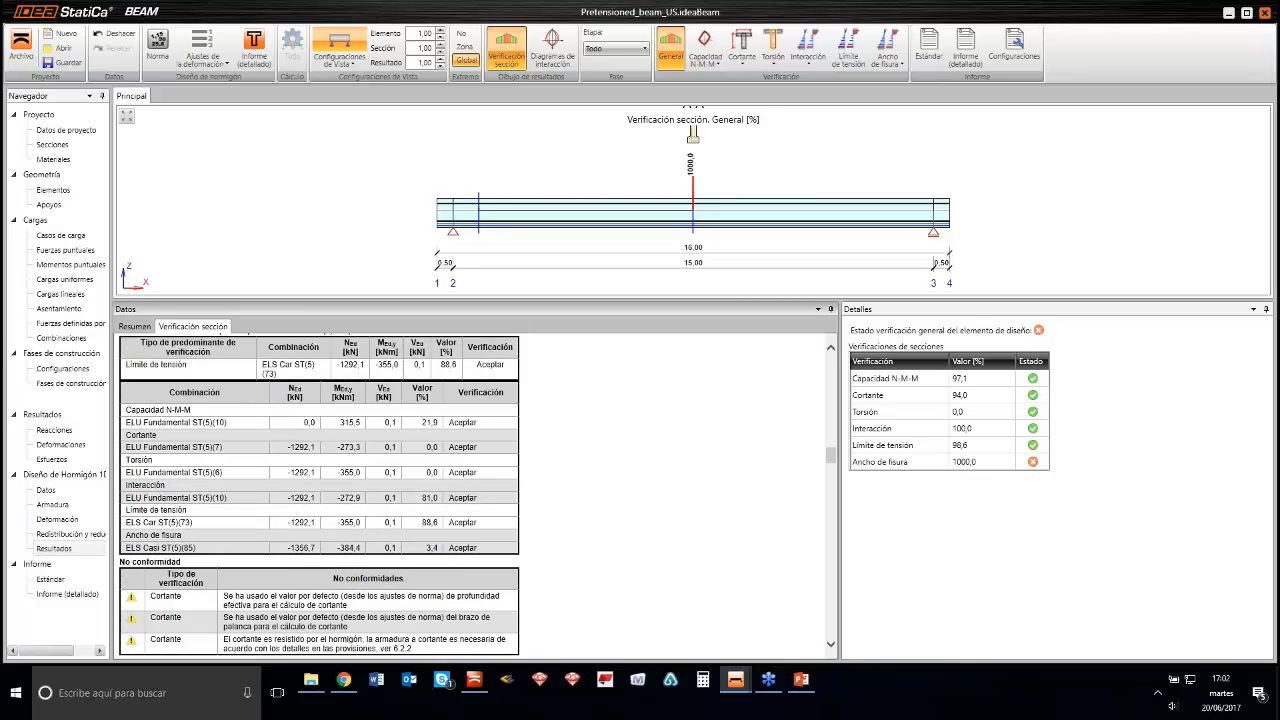
scroll(230, 505, up, 3)
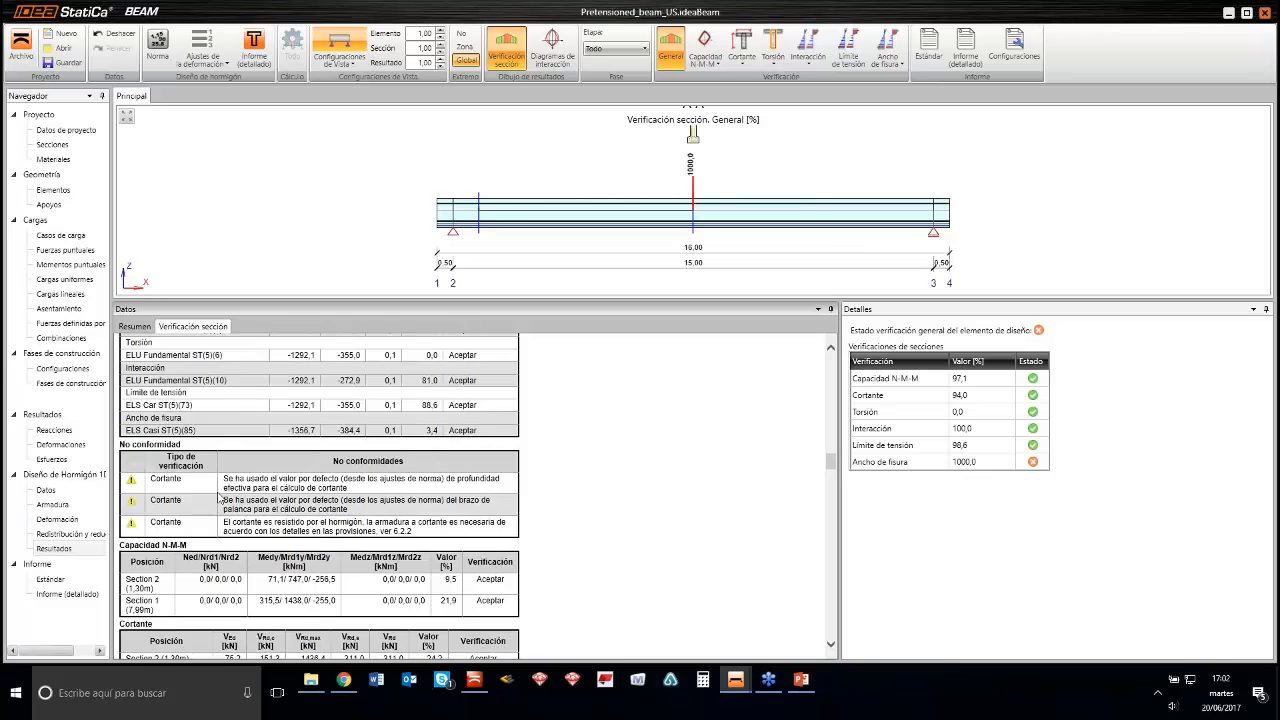
scroll(218, 497, down, 4)
scroll(220, 497, down, 2)
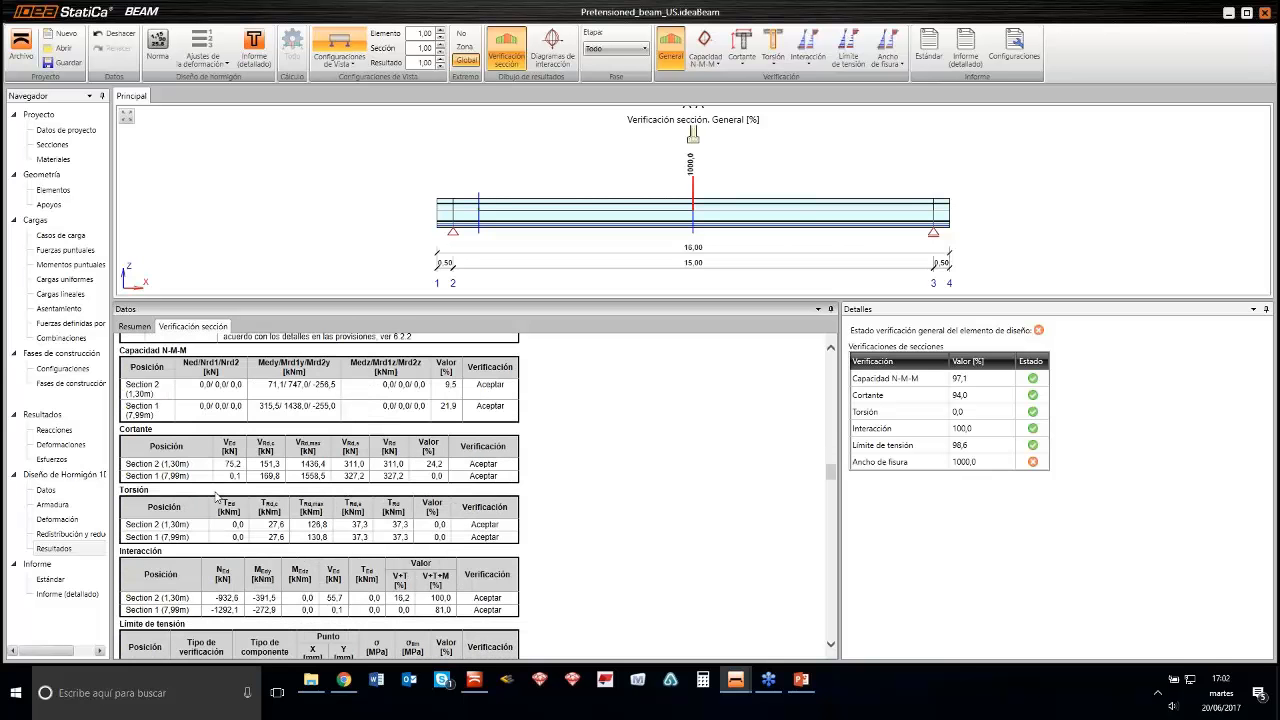
scroll(192, 502, down, 7)
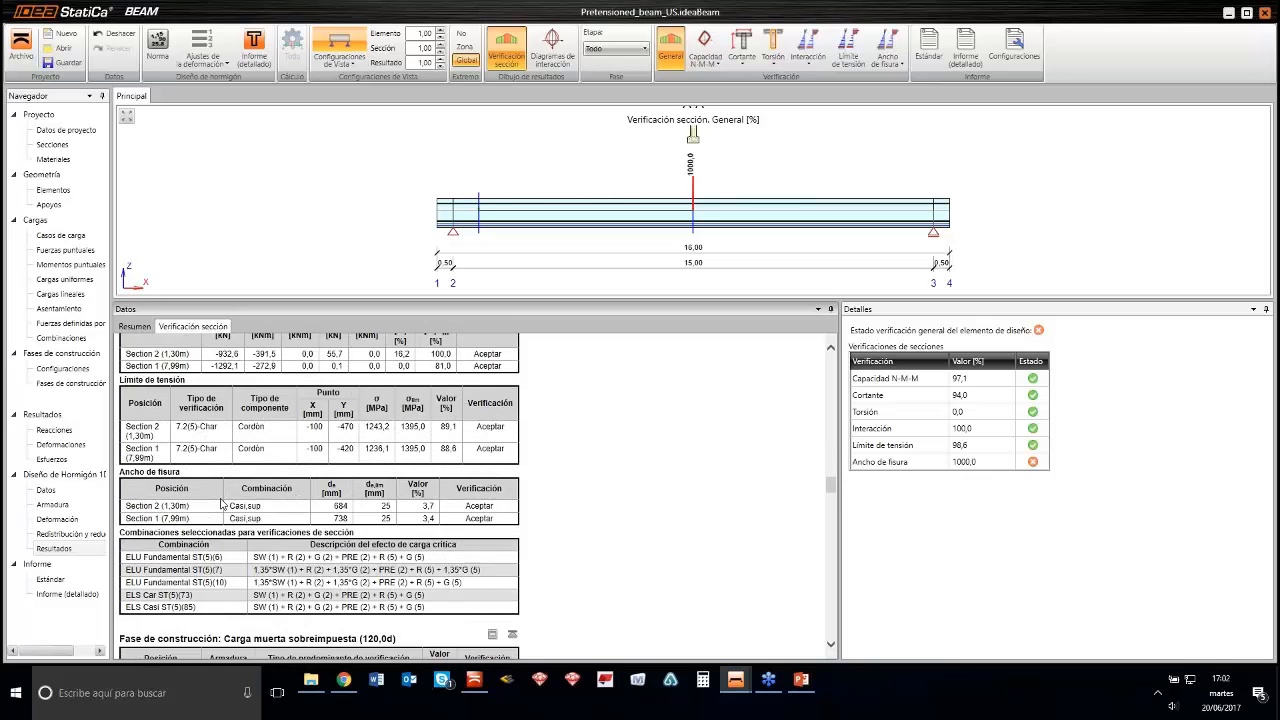
Review the superimposed dead load stage (120,0d), reading both sections' checks and the stress limit nonconformities of Section 1
scroll(231, 506, down, 1)
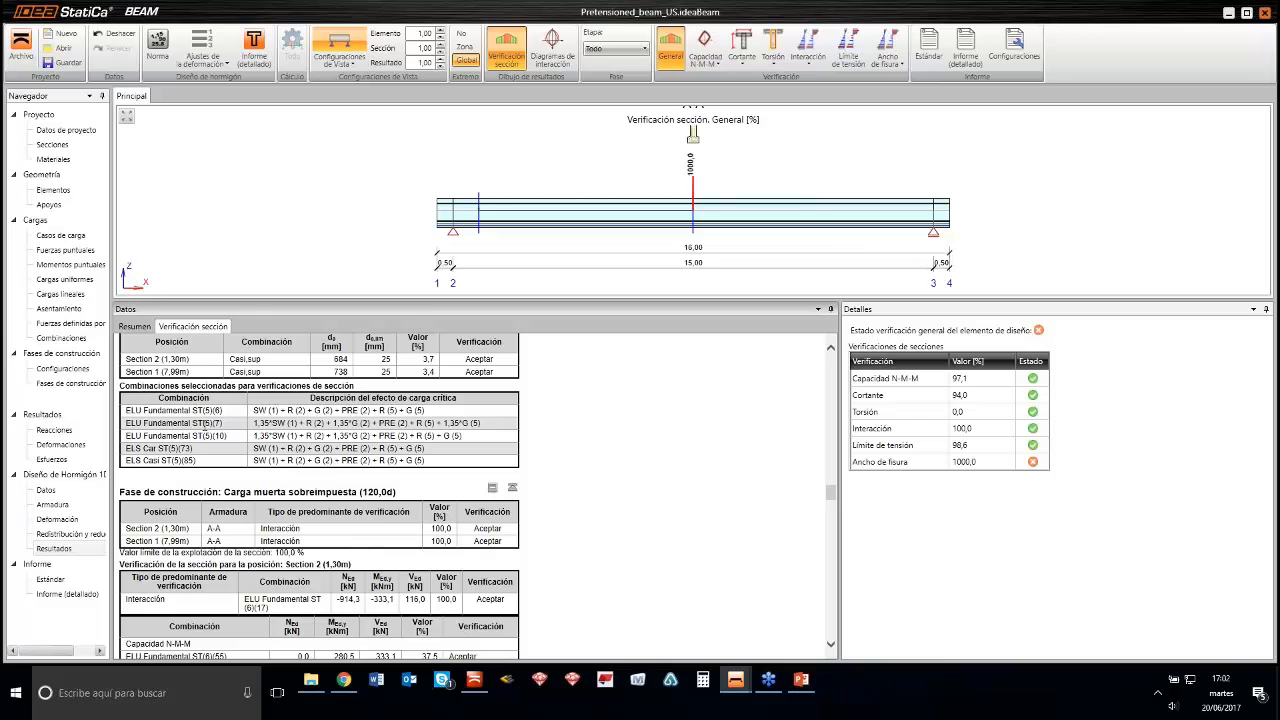
scroll(215, 512, down, 5)
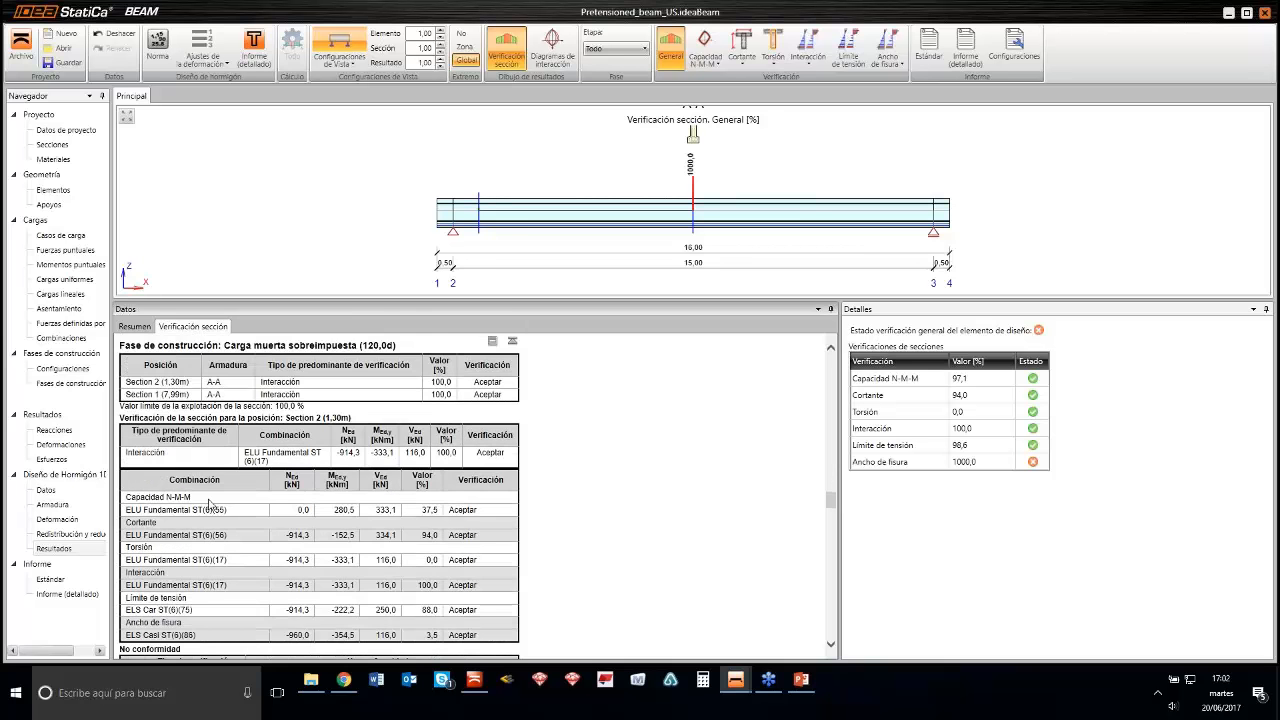
scroll(413, 535, down, 10)
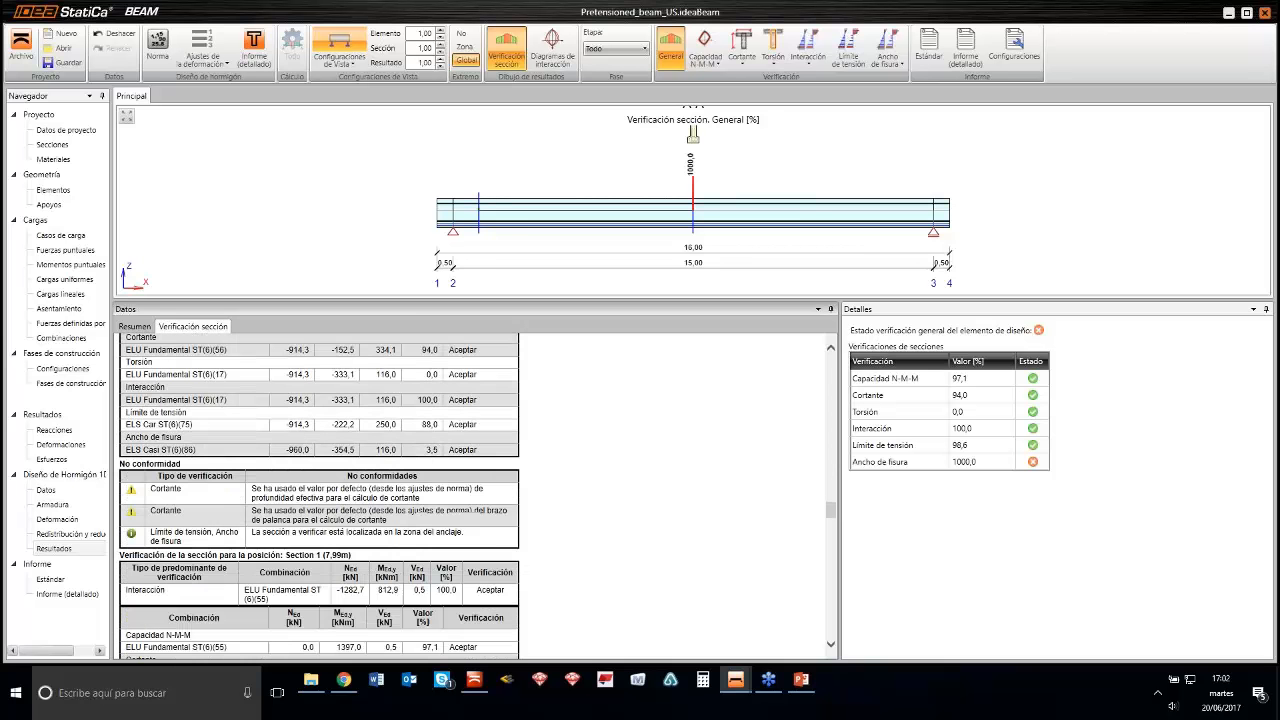
scroll(319, 495, down, 3)
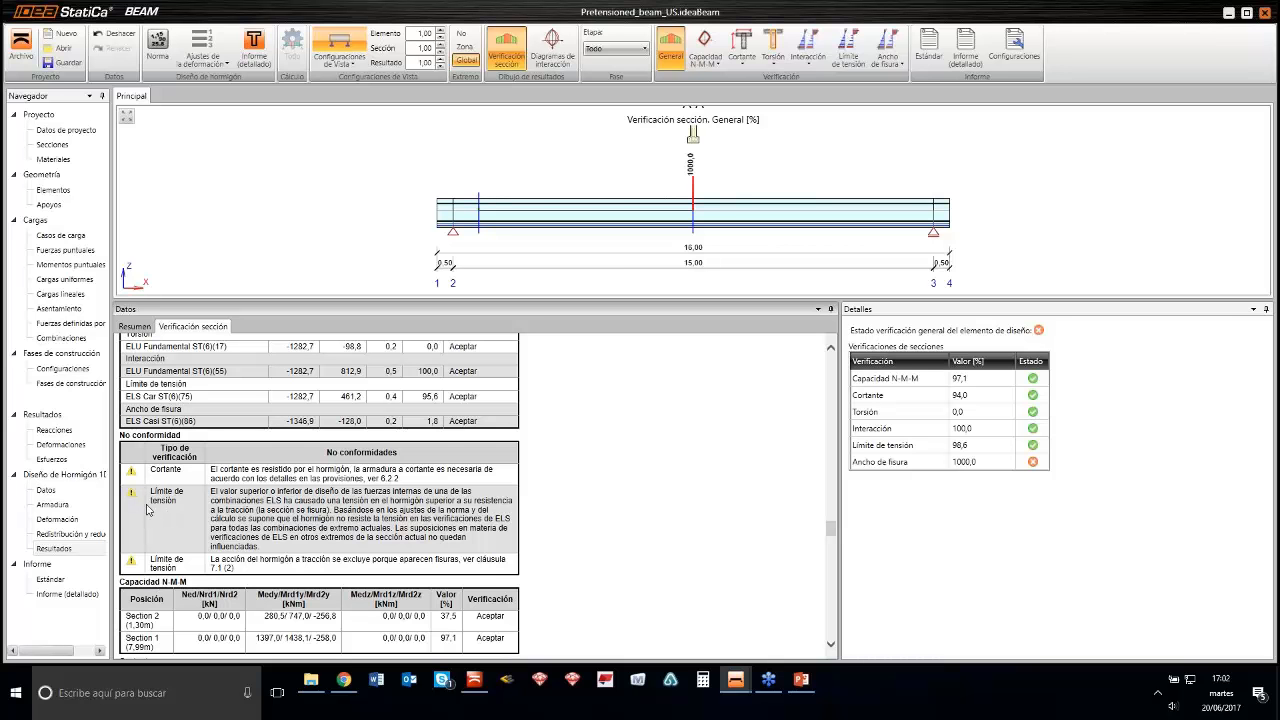
scroll(223, 497, down, 1)
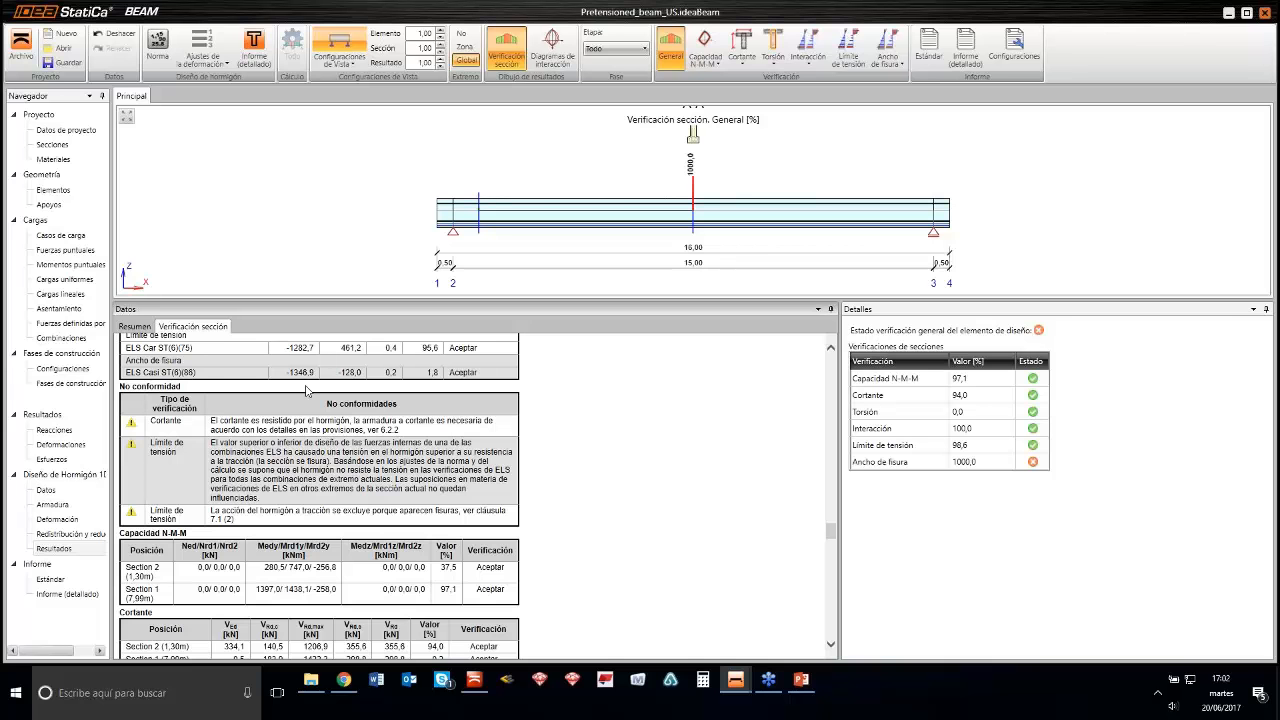
scroll(428, 420, up, 1)
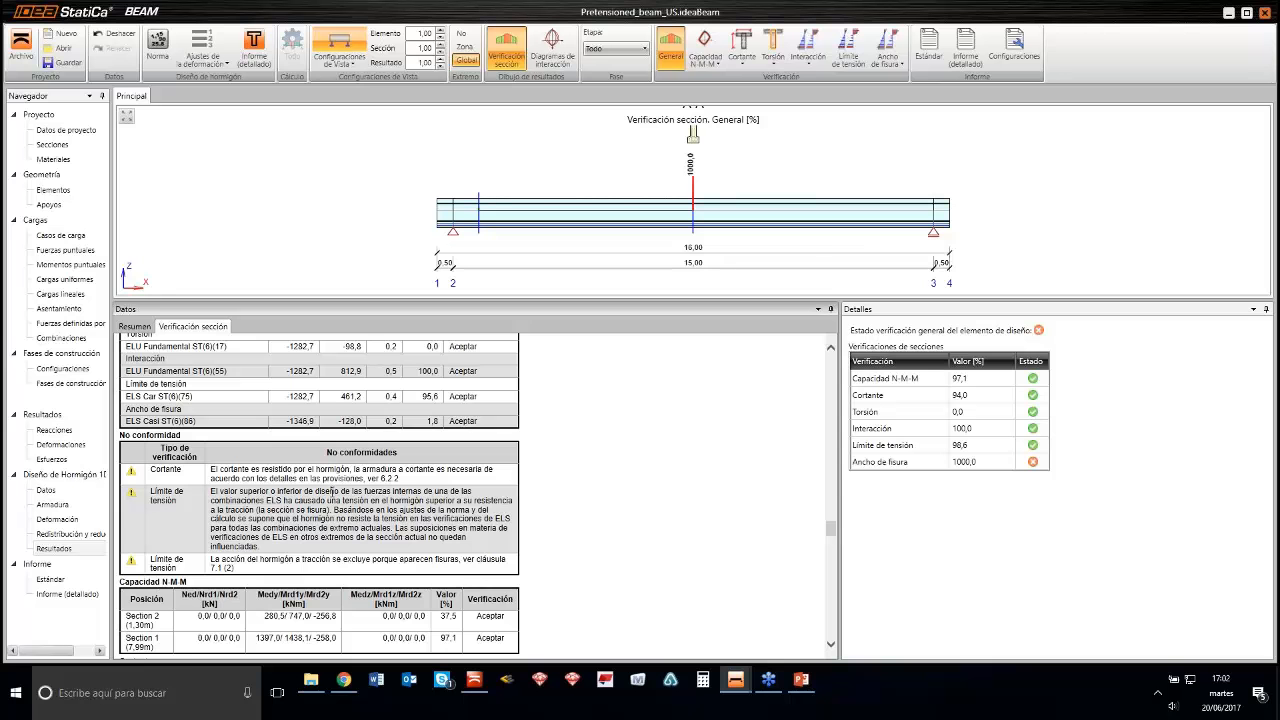
scroll(330, 491, down, 5)
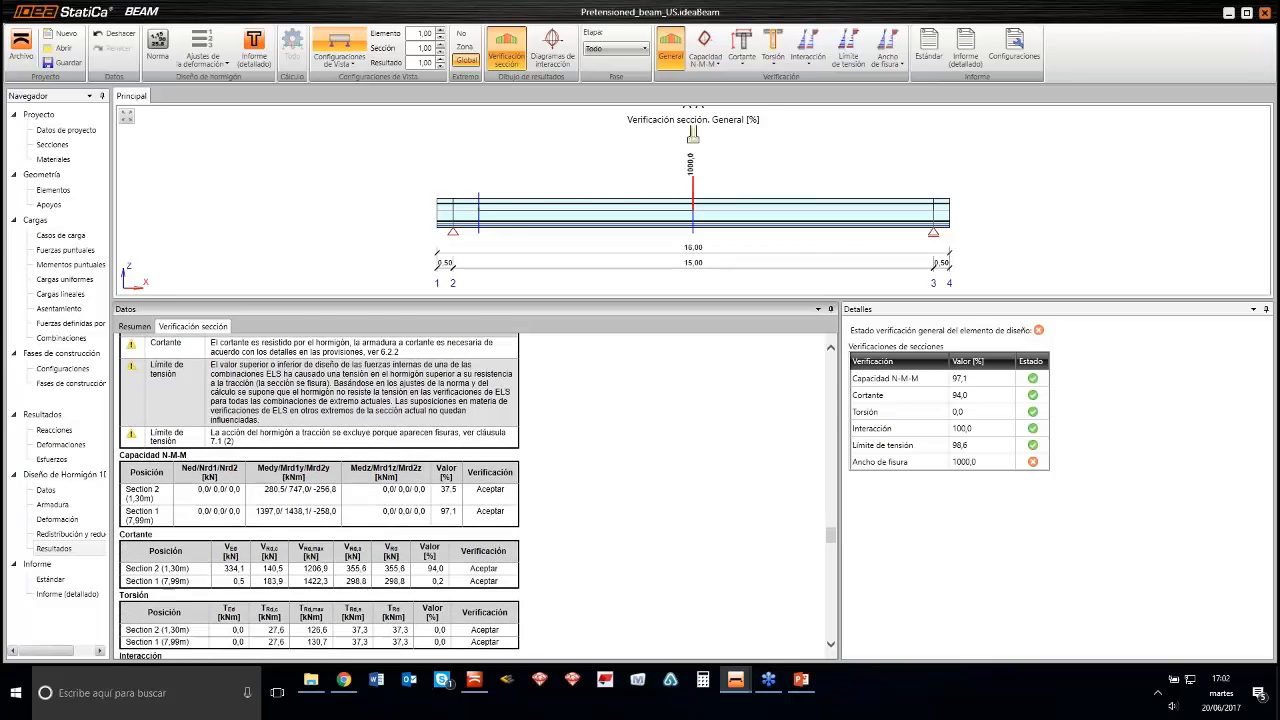
Examine the end of design life stage for Section 1, focusing on the crack width check and its nonconformity explanations
scroll(330, 491, down, 15)
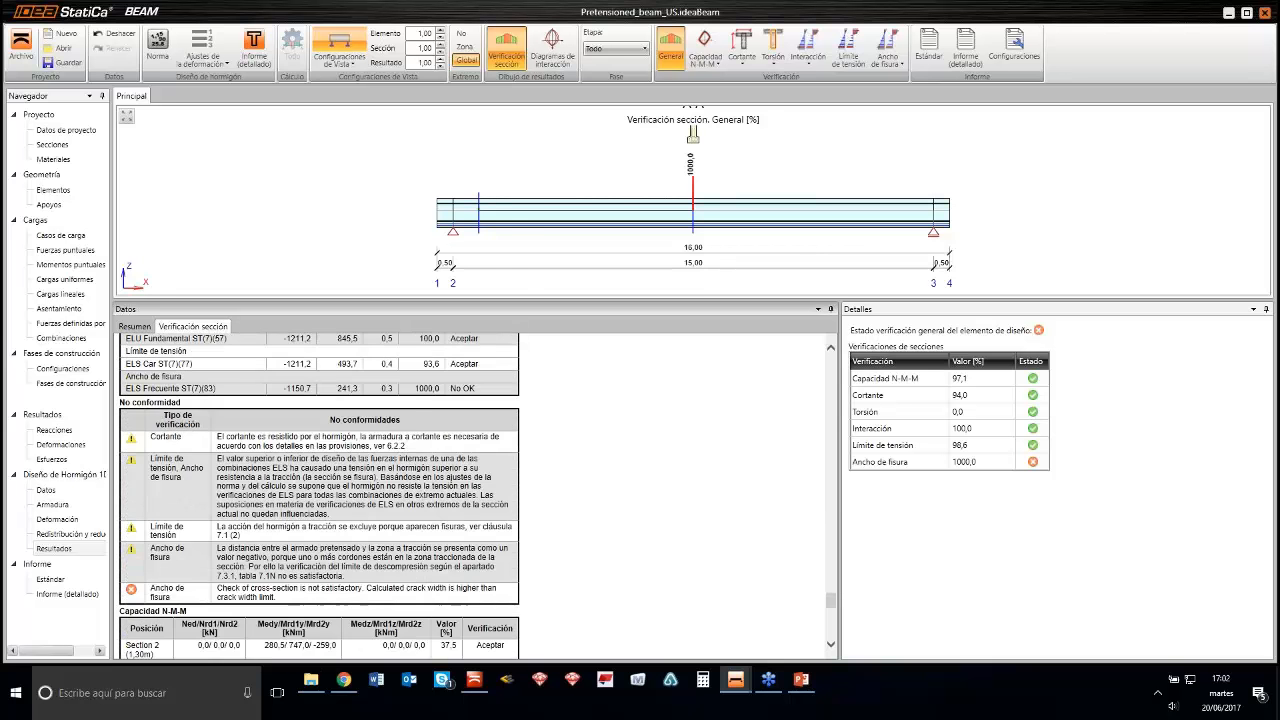
scroll(319, 496, up, 1)
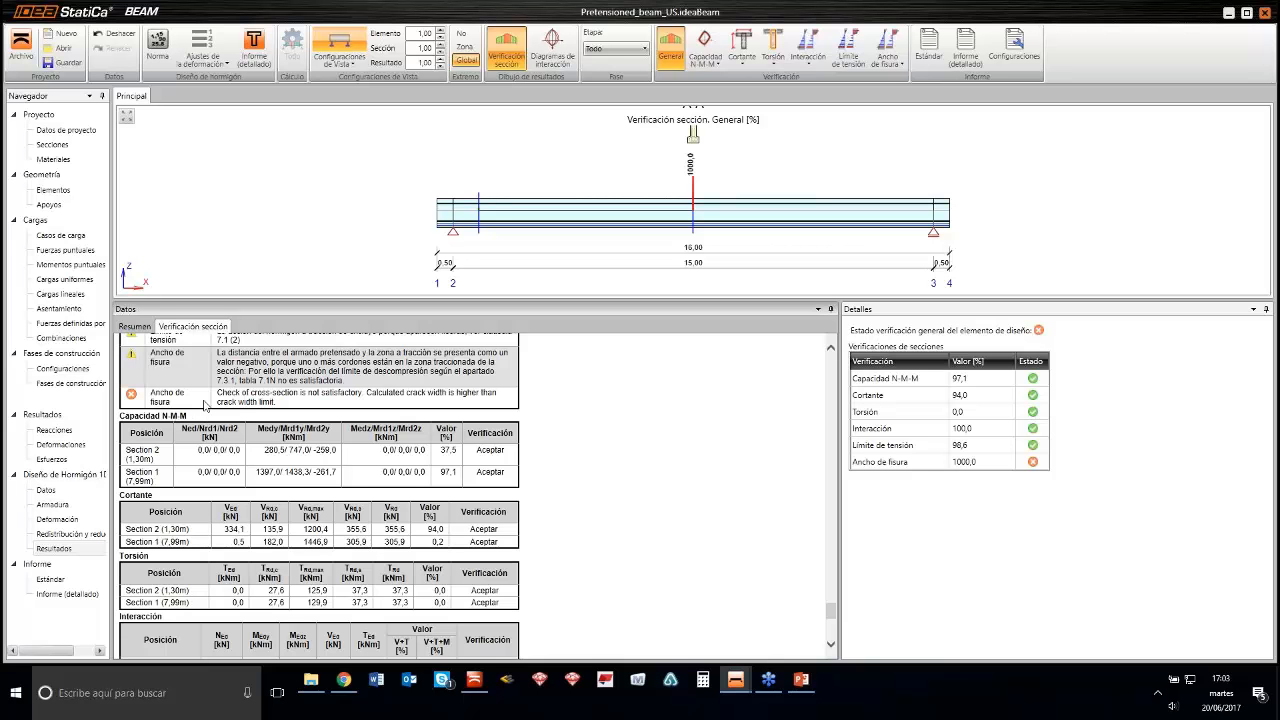
scroll(197, 401, up, 5)
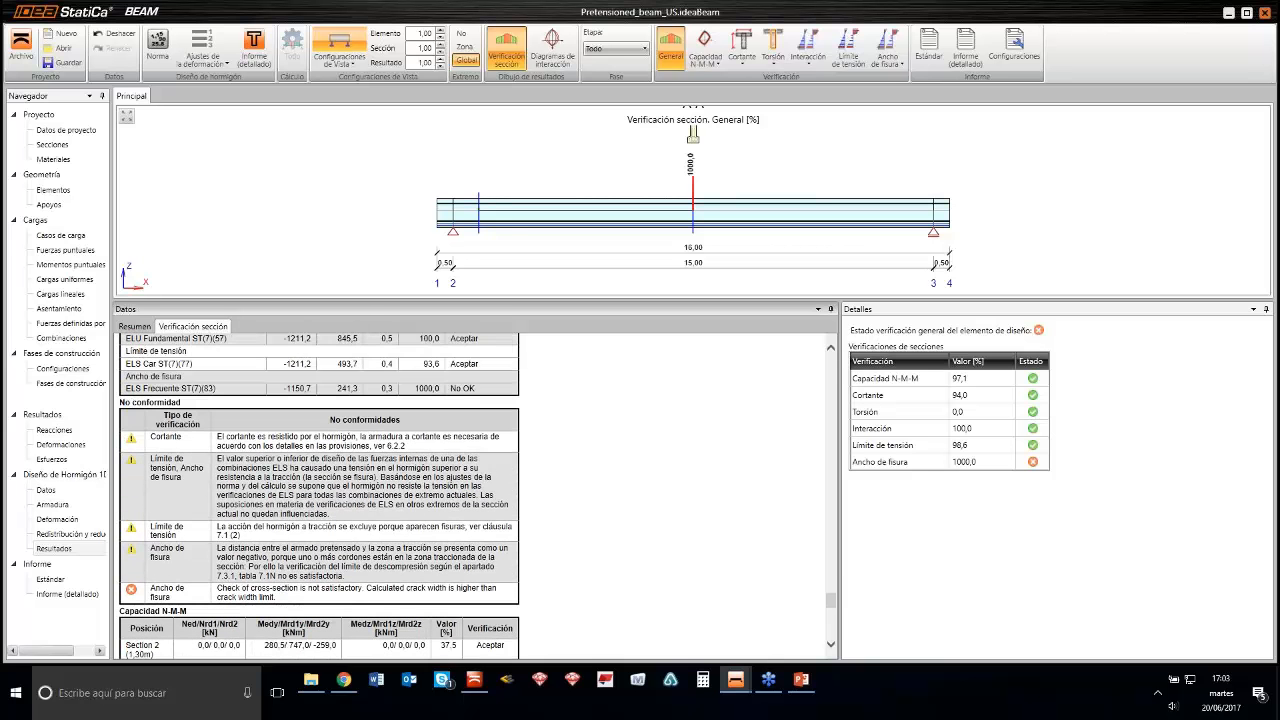
scroll(180, 400, up, 3)
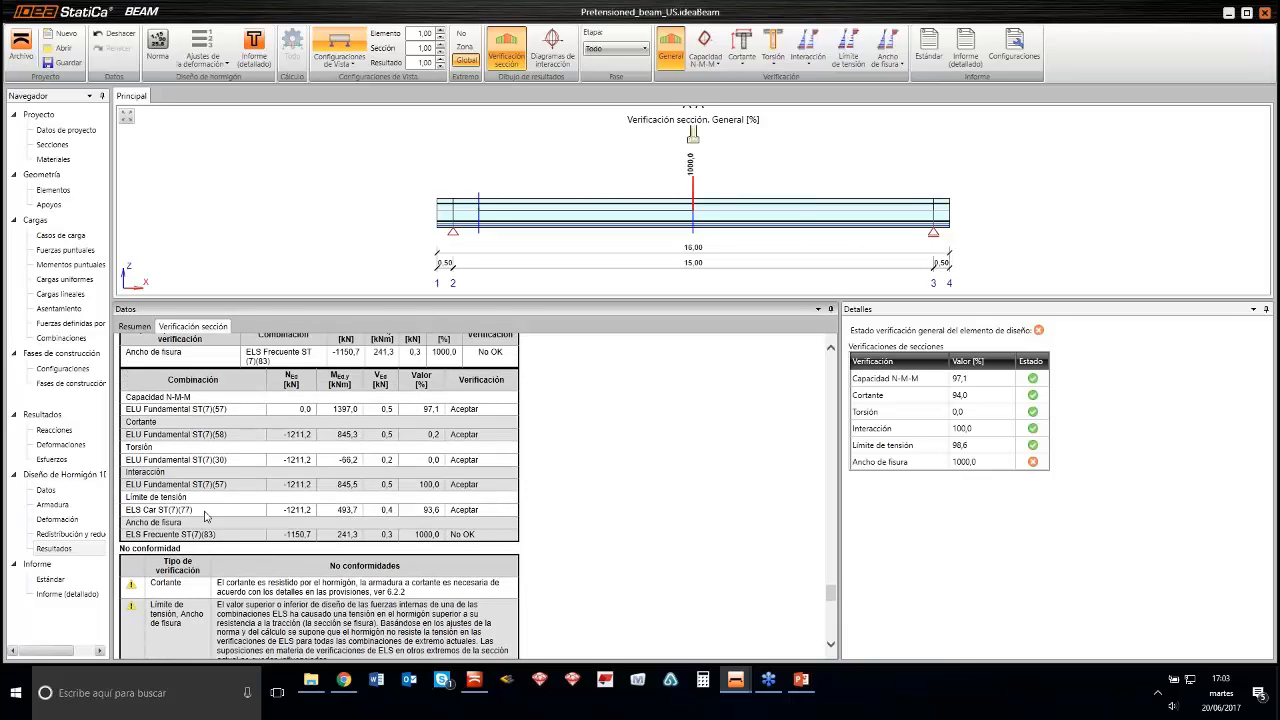
Read the end of design life stage's torsion, interaction, stress limit, crack width and combination tables for both sections
drag(215, 535, 190, 536)
scroll(218, 535, down, 8)
scroll(250, 522, down, 4)
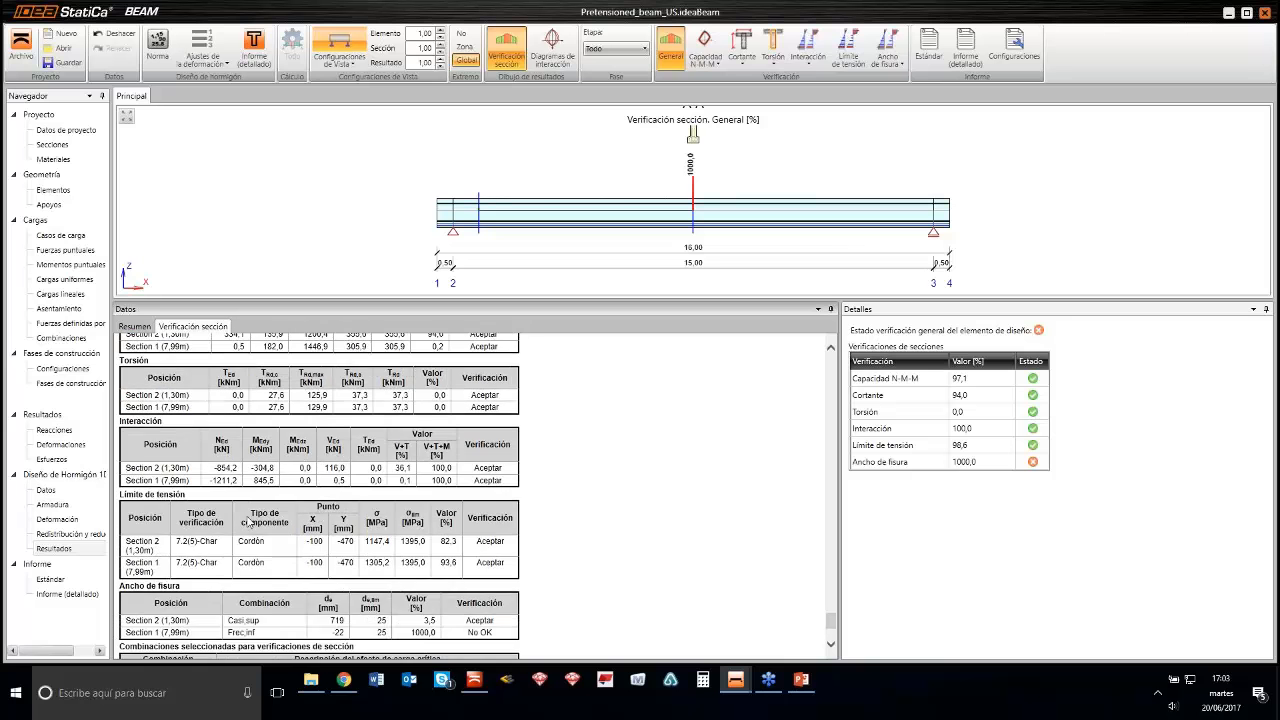
scroll(248, 522, down, 3)
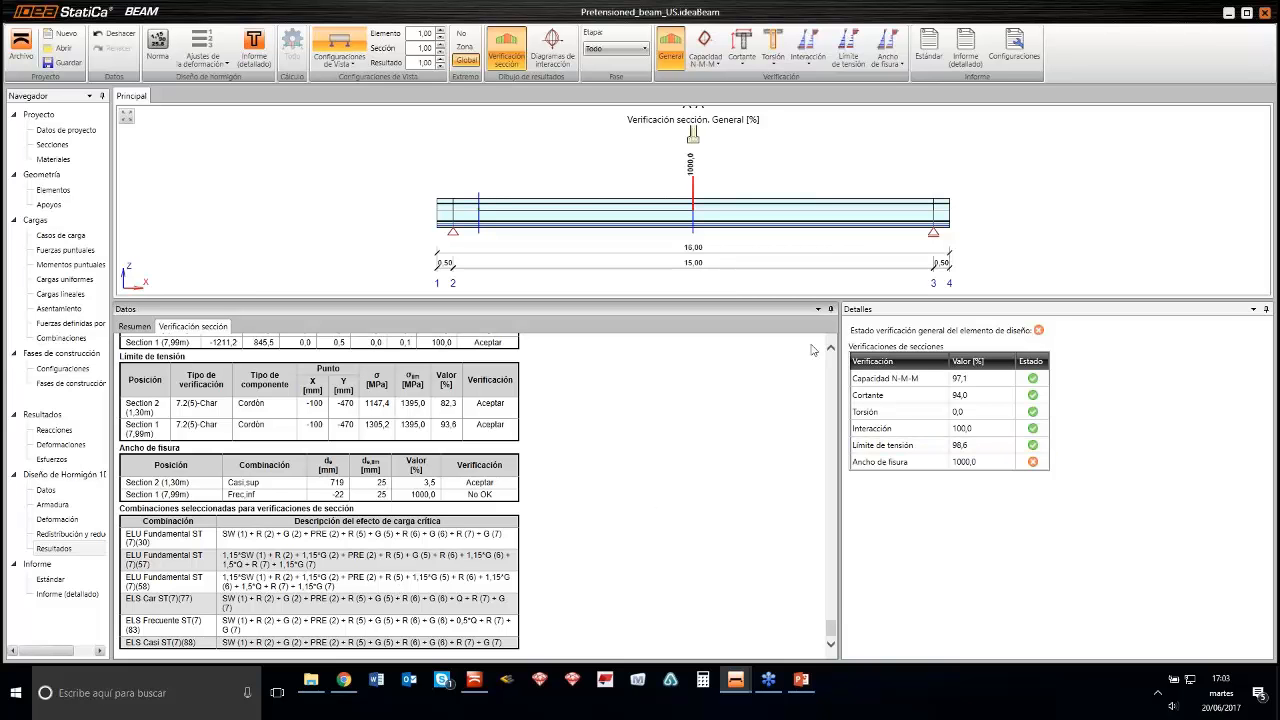
Display the section check diagrams along the beam for shear, torsion, interaction, stress limit and crack width
scroll(654, 233, down, 1)
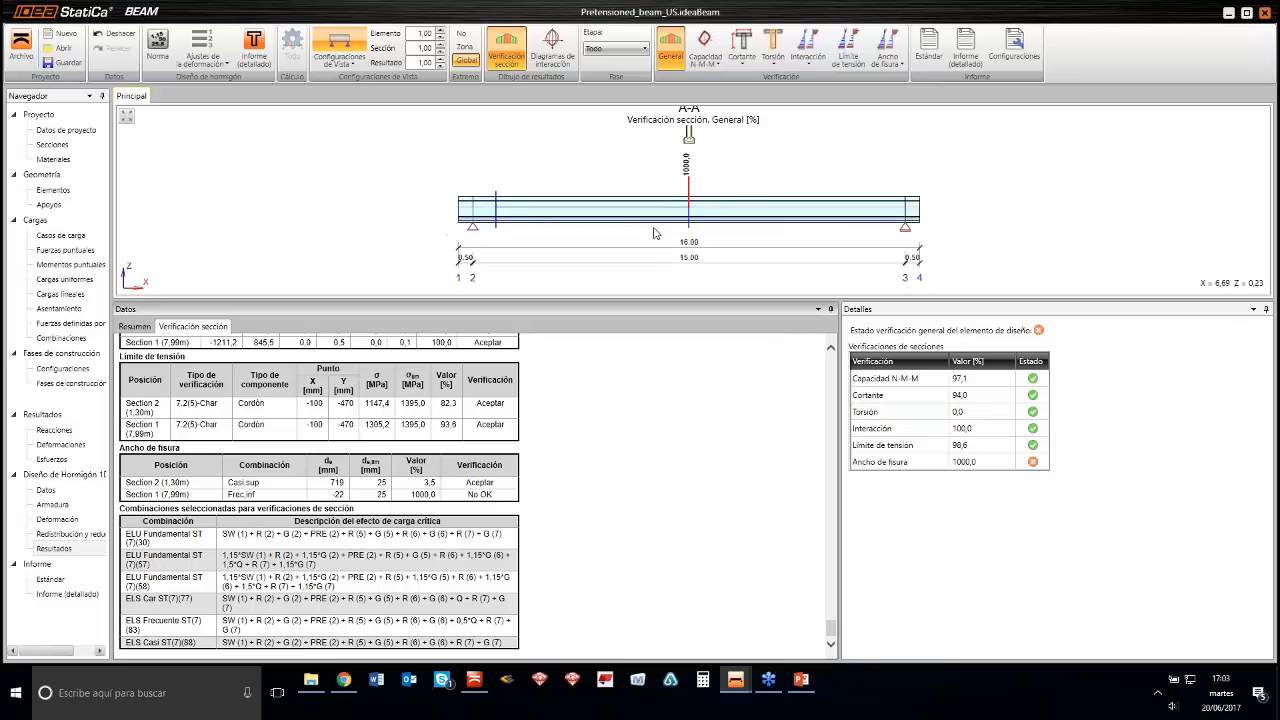
scroll(656, 232, down, 2)
middle_drag(680, 220, 640, 217)
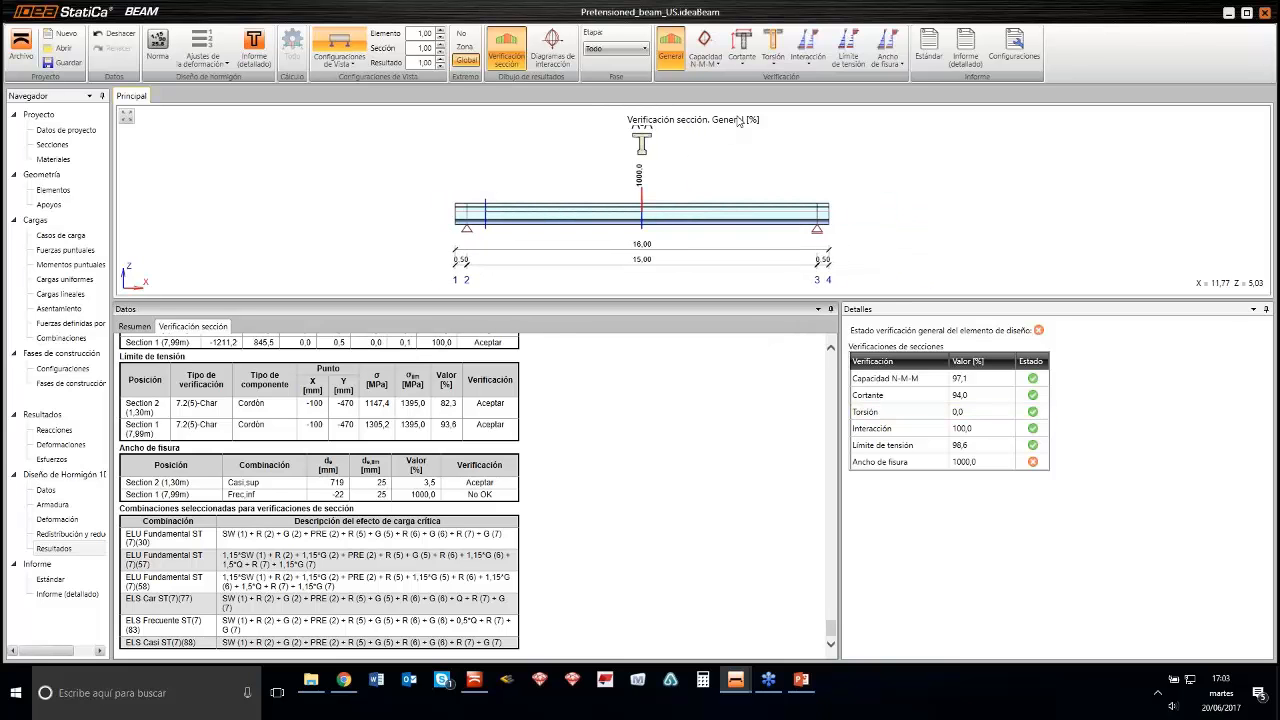
click(741, 45)
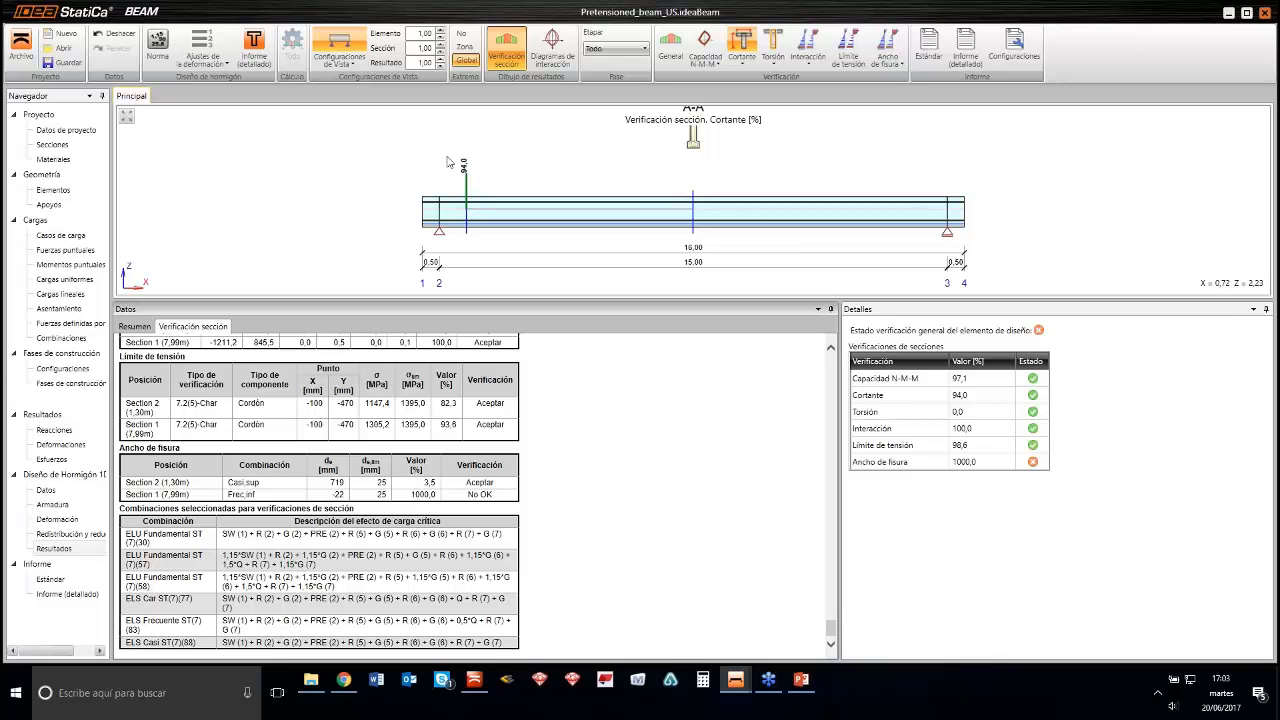
click(773, 42)
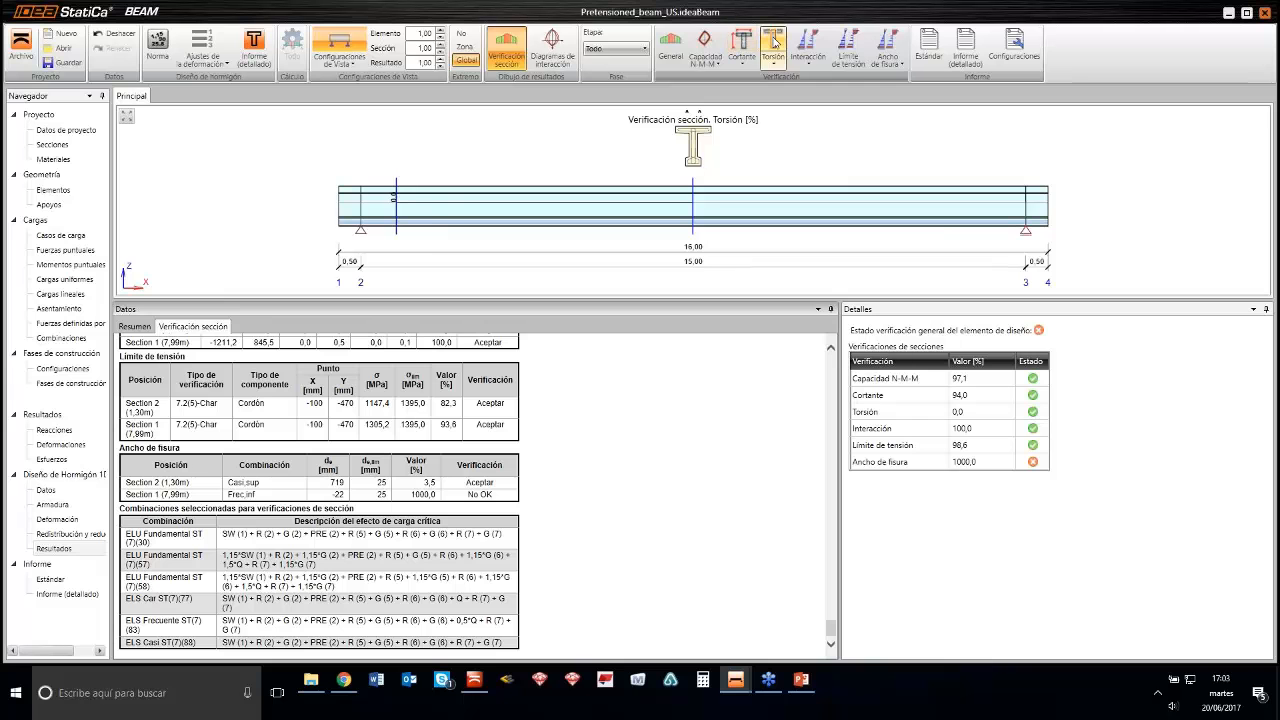
click(808, 42)
click(845, 42)
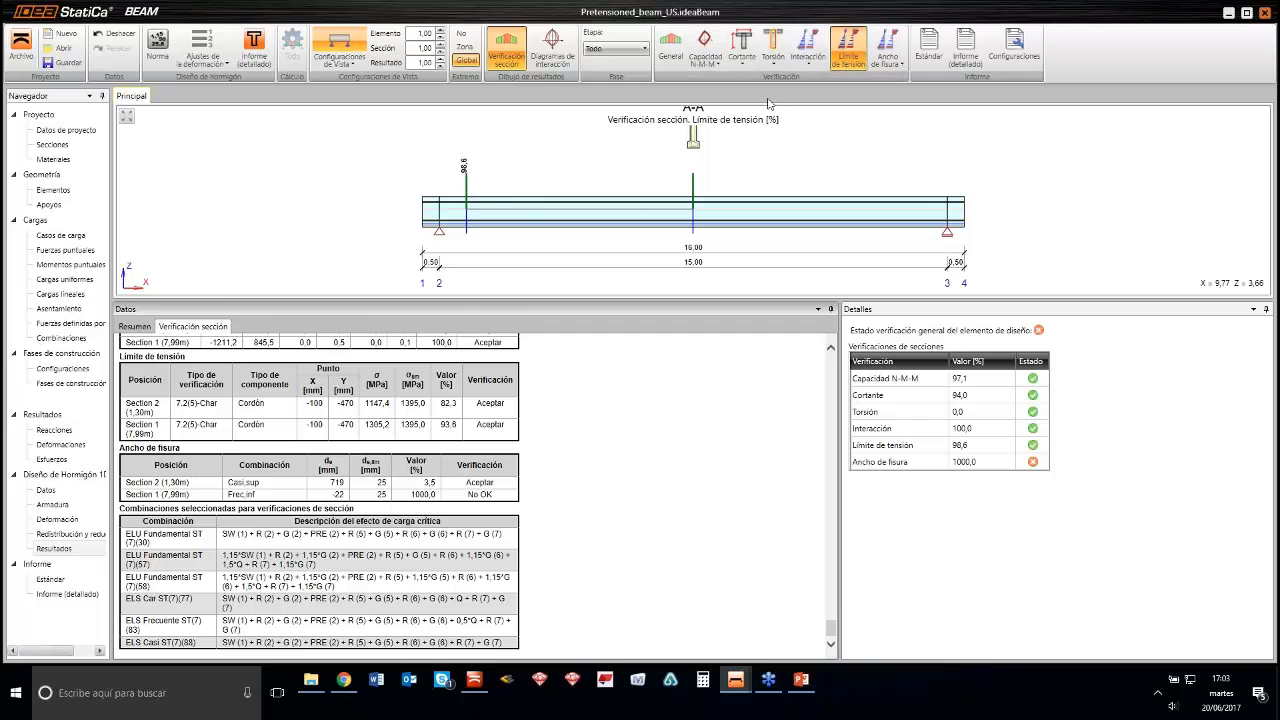
click(887, 42)
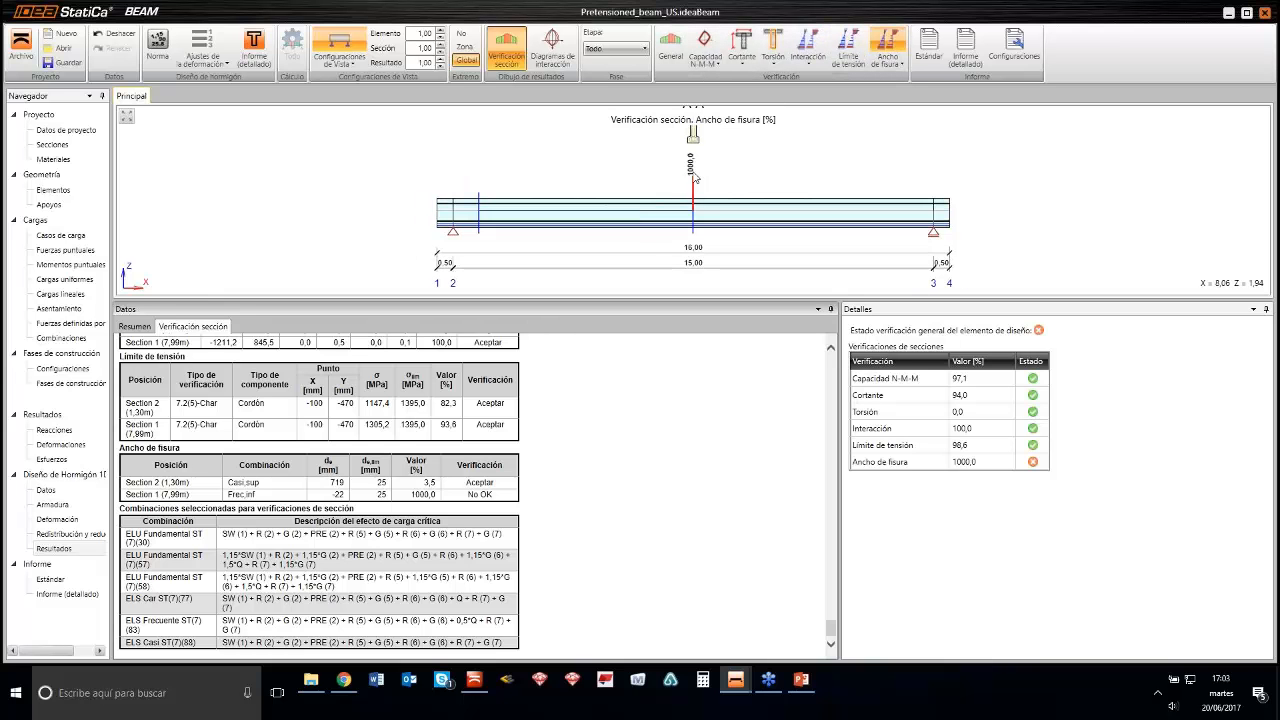
Display the N-M-M capacity check diagram, then return to the general section check and fit the whole beam in view
click(704, 42)
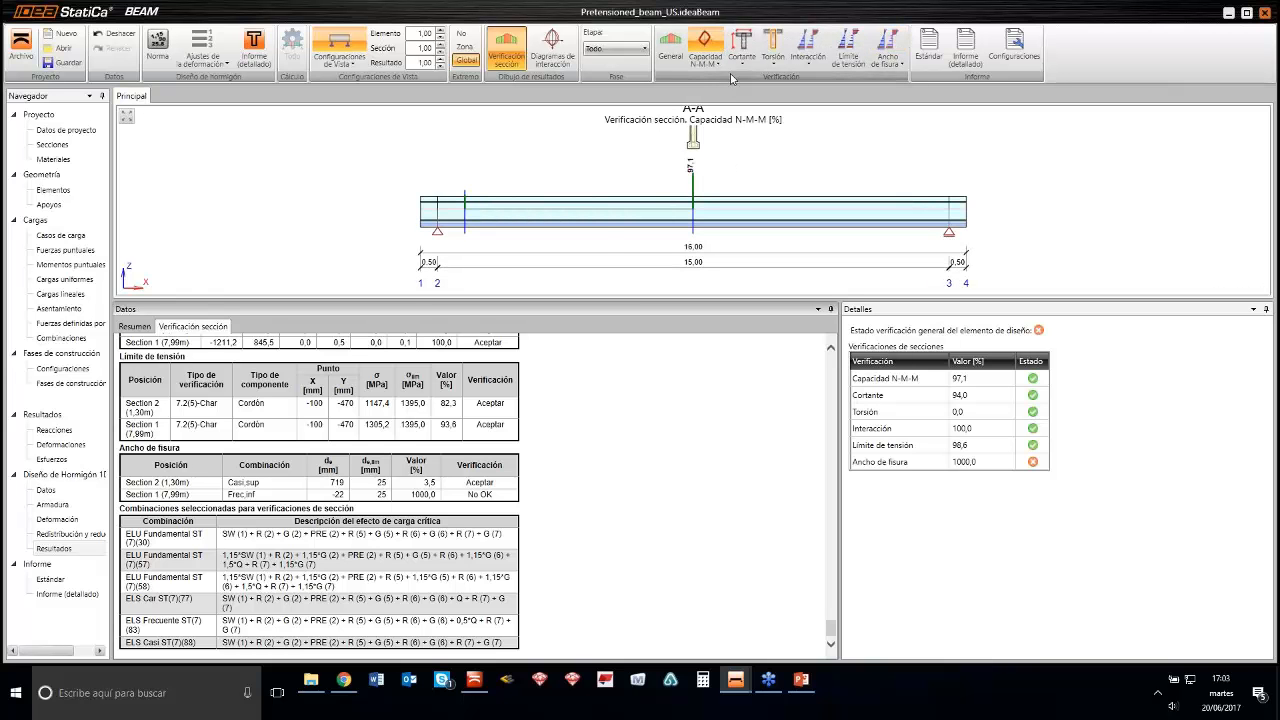
click(676, 48)
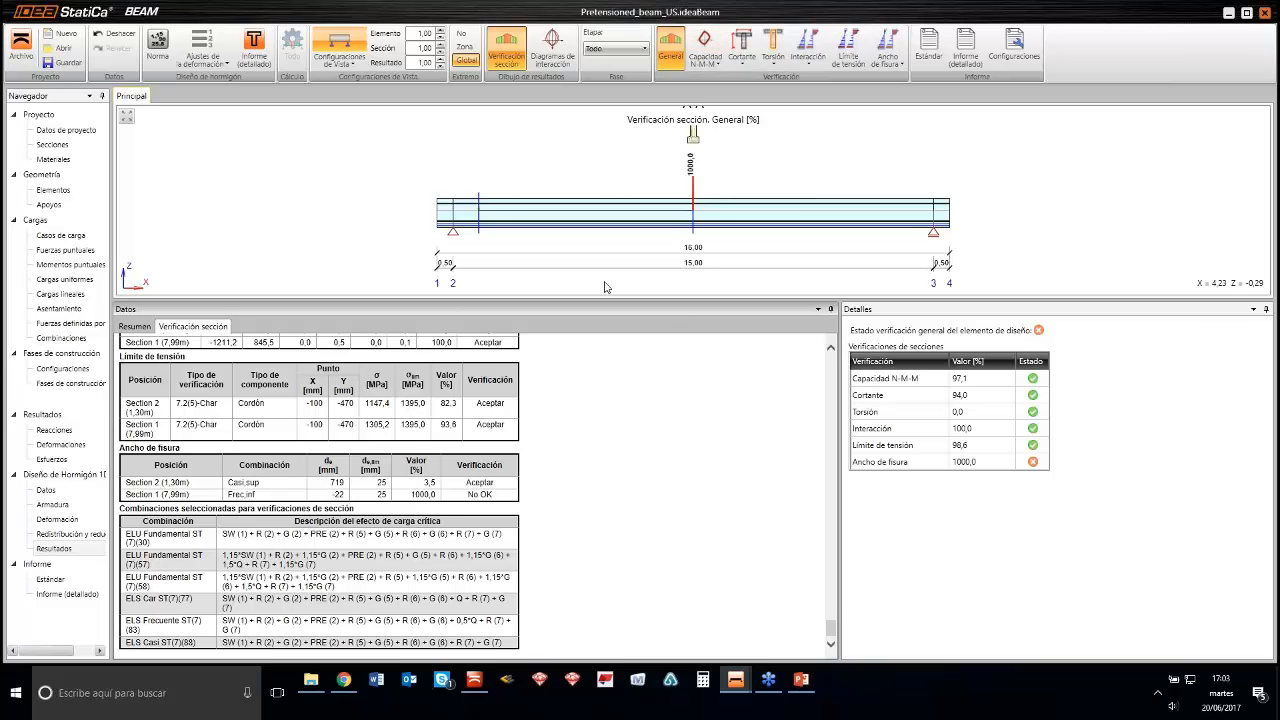
scroll(703, 190, down, 1)
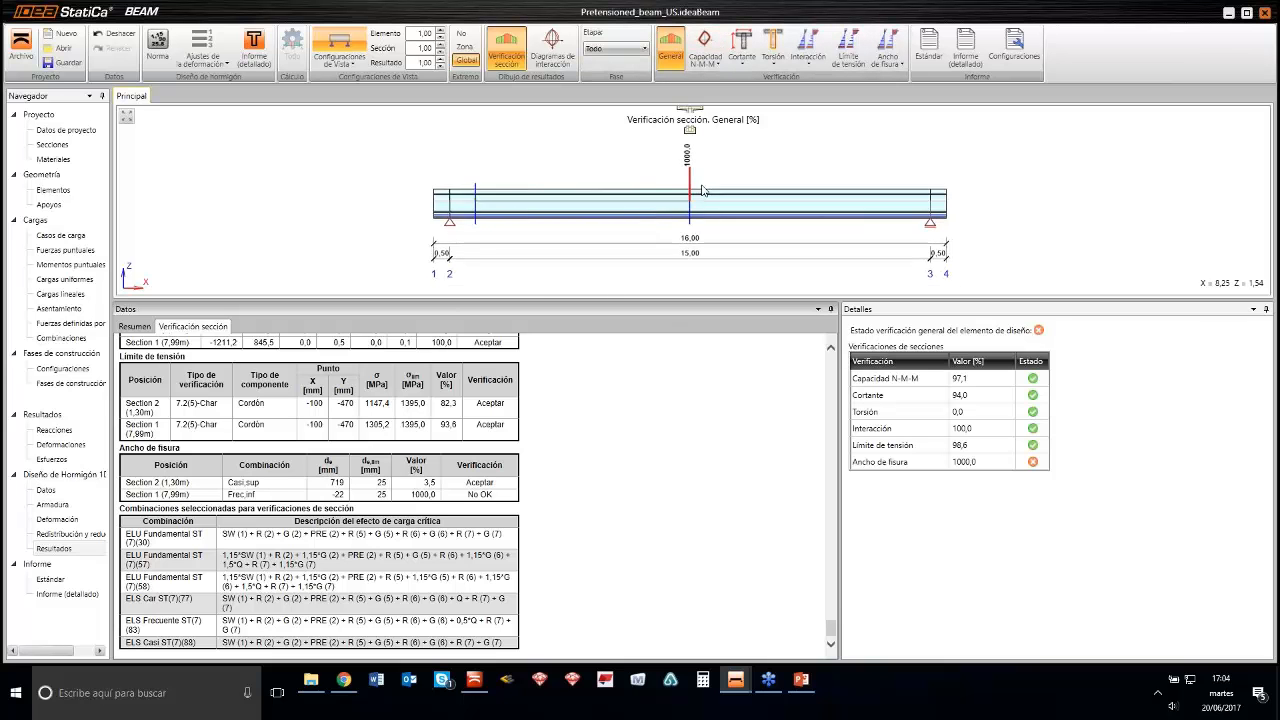
middle_drag(703, 190, 691, 202)
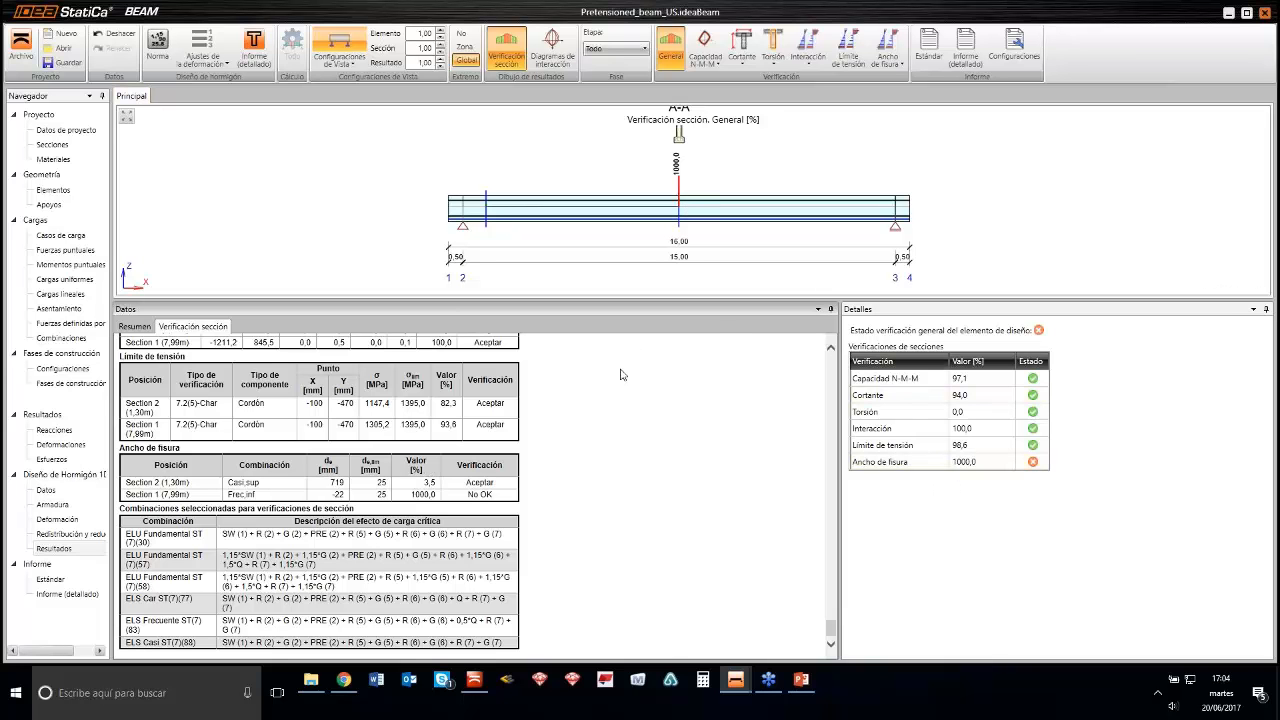
scroll(626, 221, down, 3)
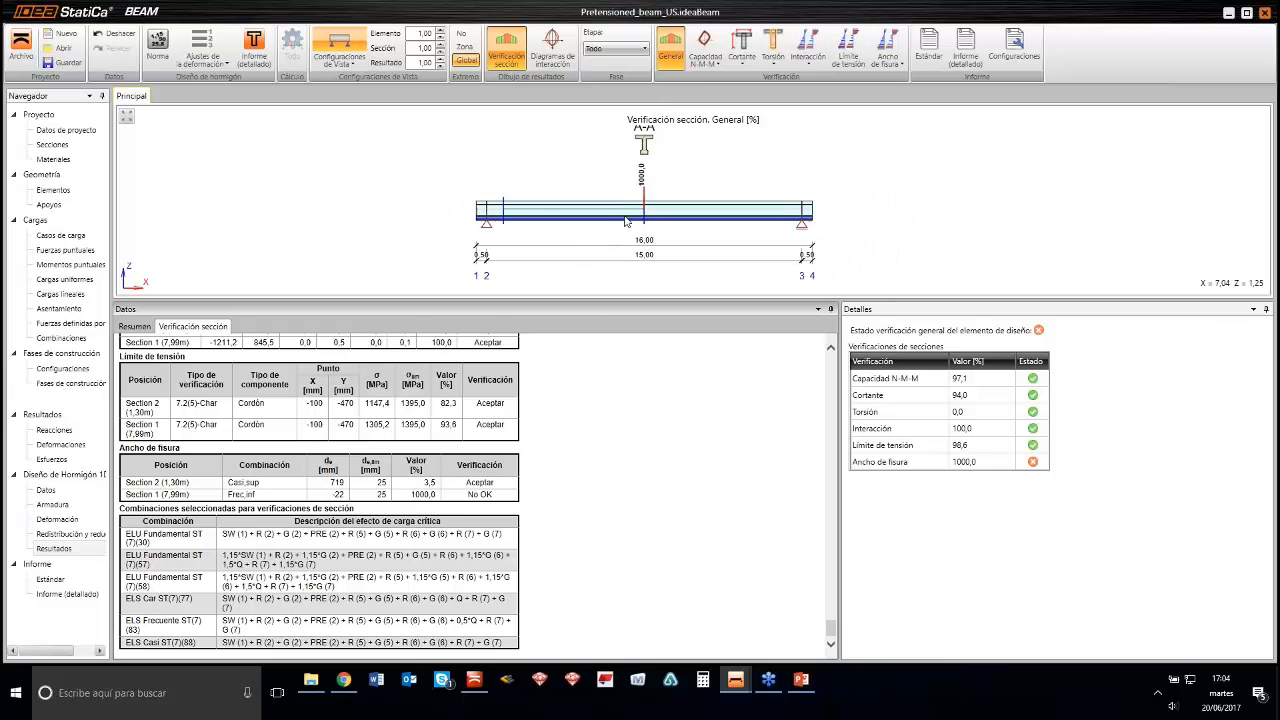
scroll(637, 219, down, 2)
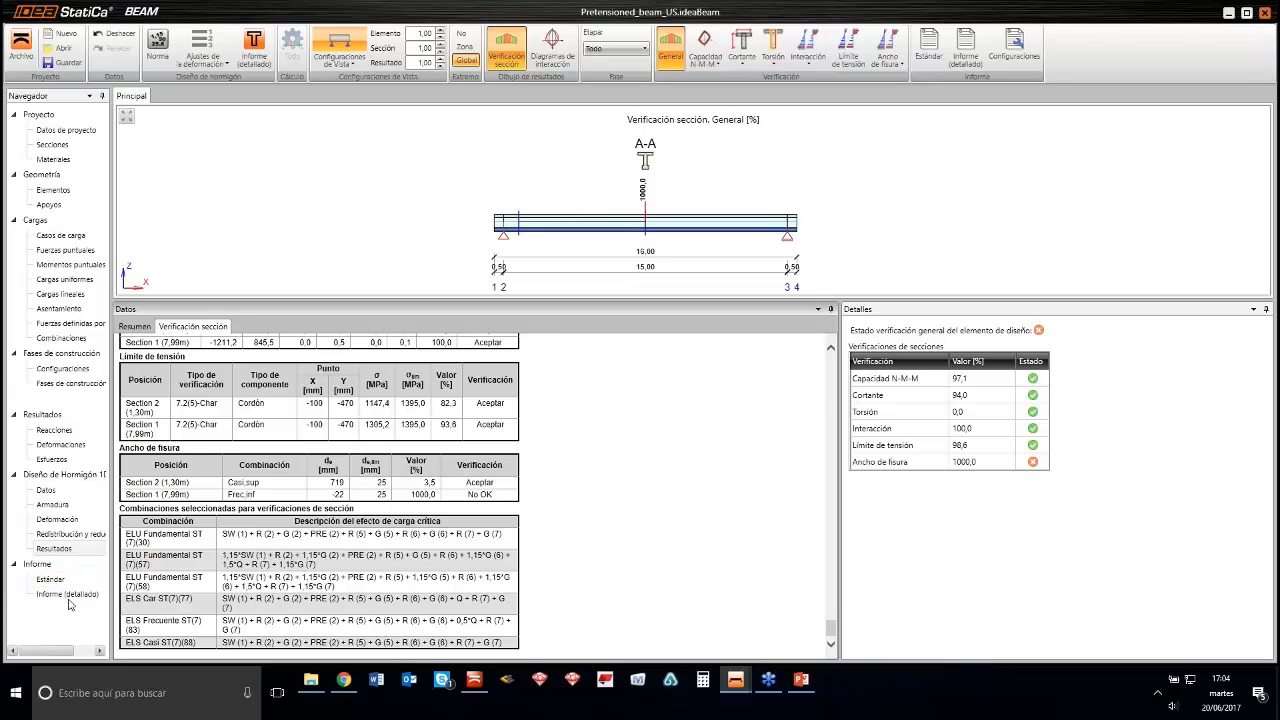
Generate the detailed report and review its content options for the results and 1D concrete design
click(68, 595)
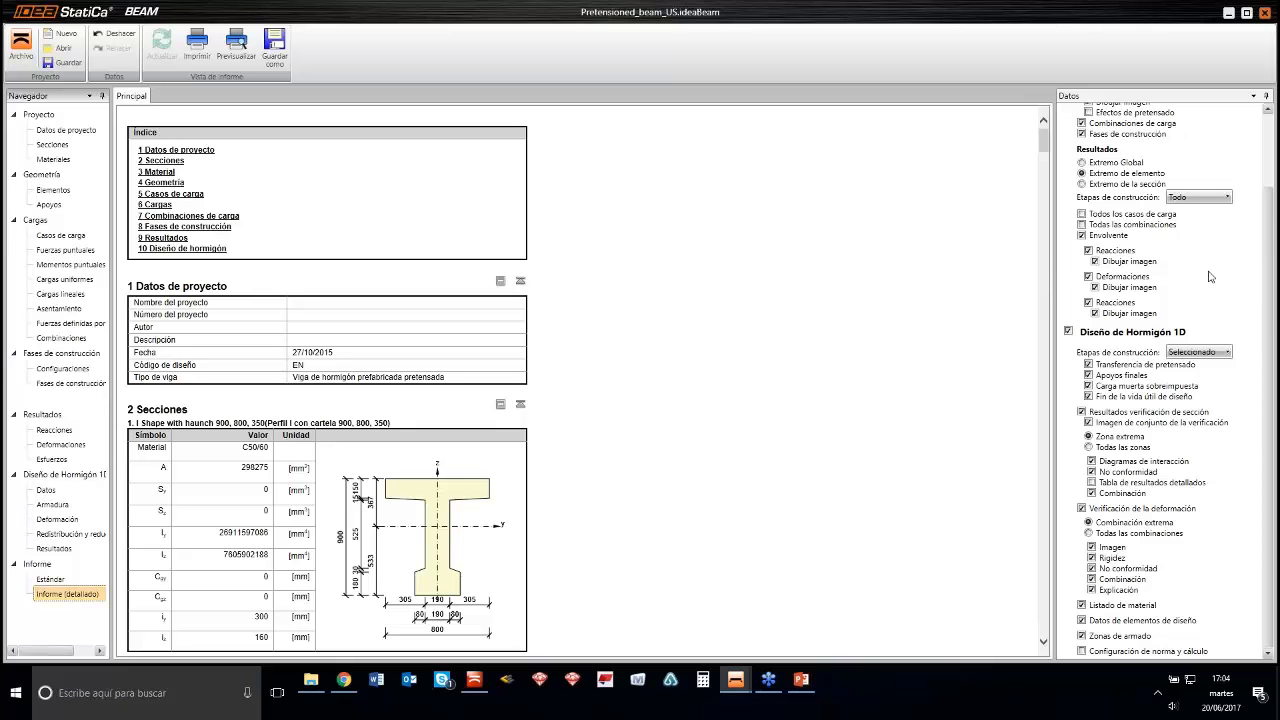
scroll(1157, 289, up, 3)
scroll(1157, 289, down, 1)
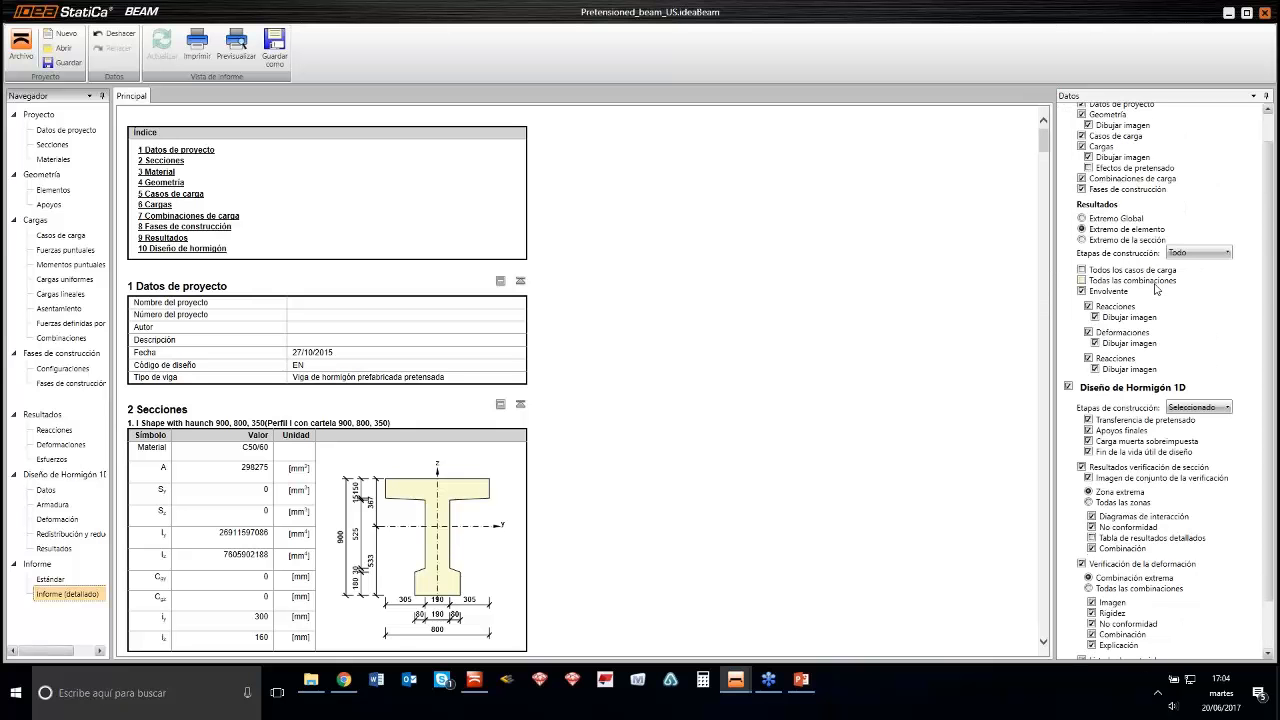
scroll(1157, 289, down, 2)
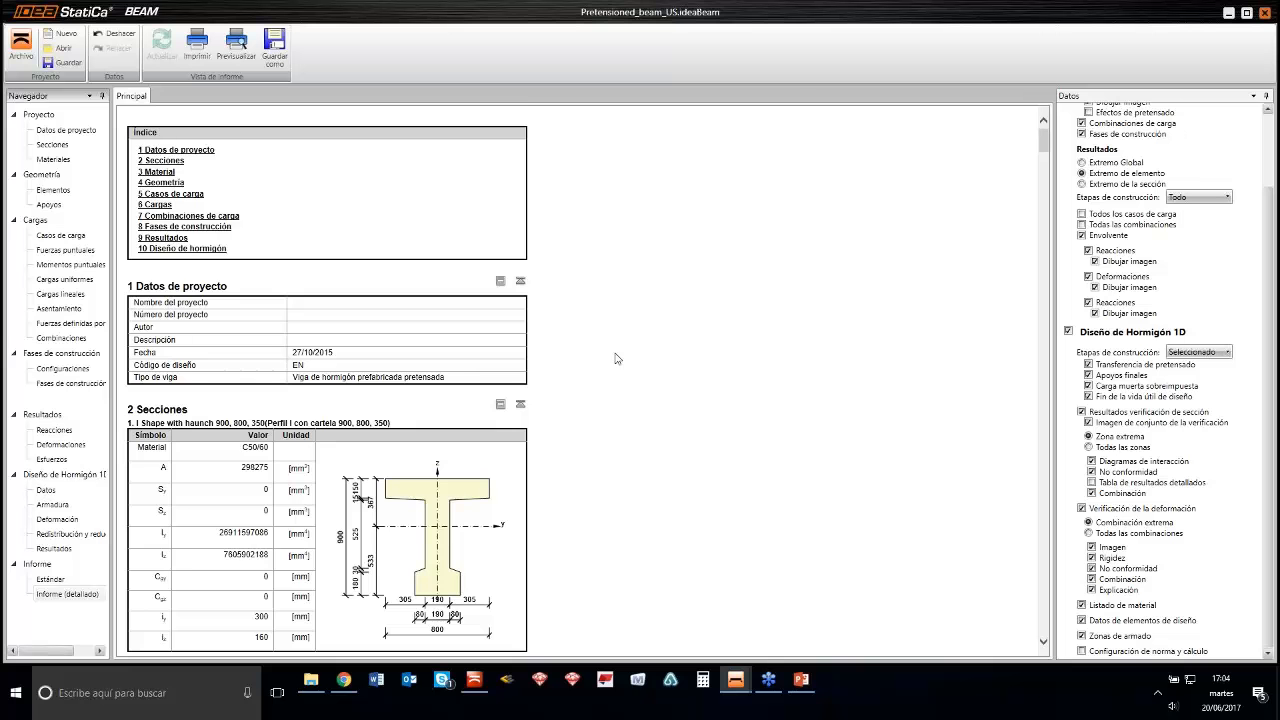
Examine the detailed report from materials, geometry and loads through results and stage checks to the reinforcement zones
scroll(628, 357, down, 15)
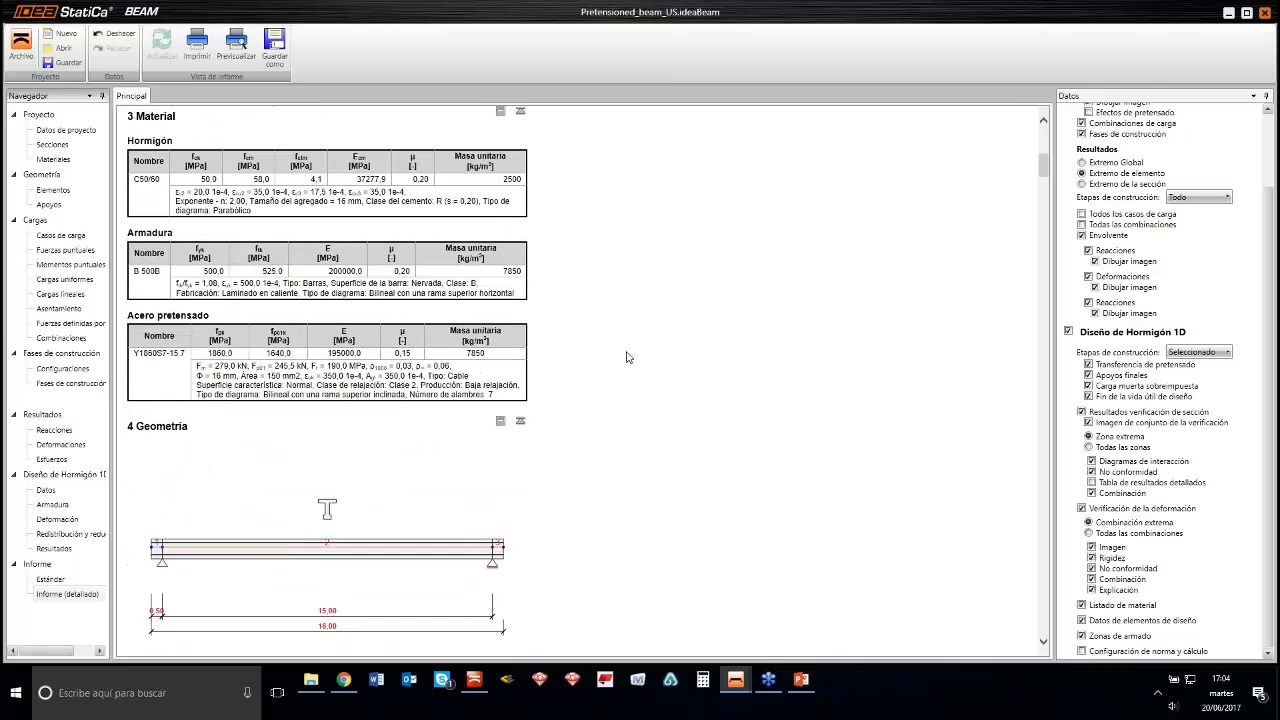
scroll(628, 357, down, 15)
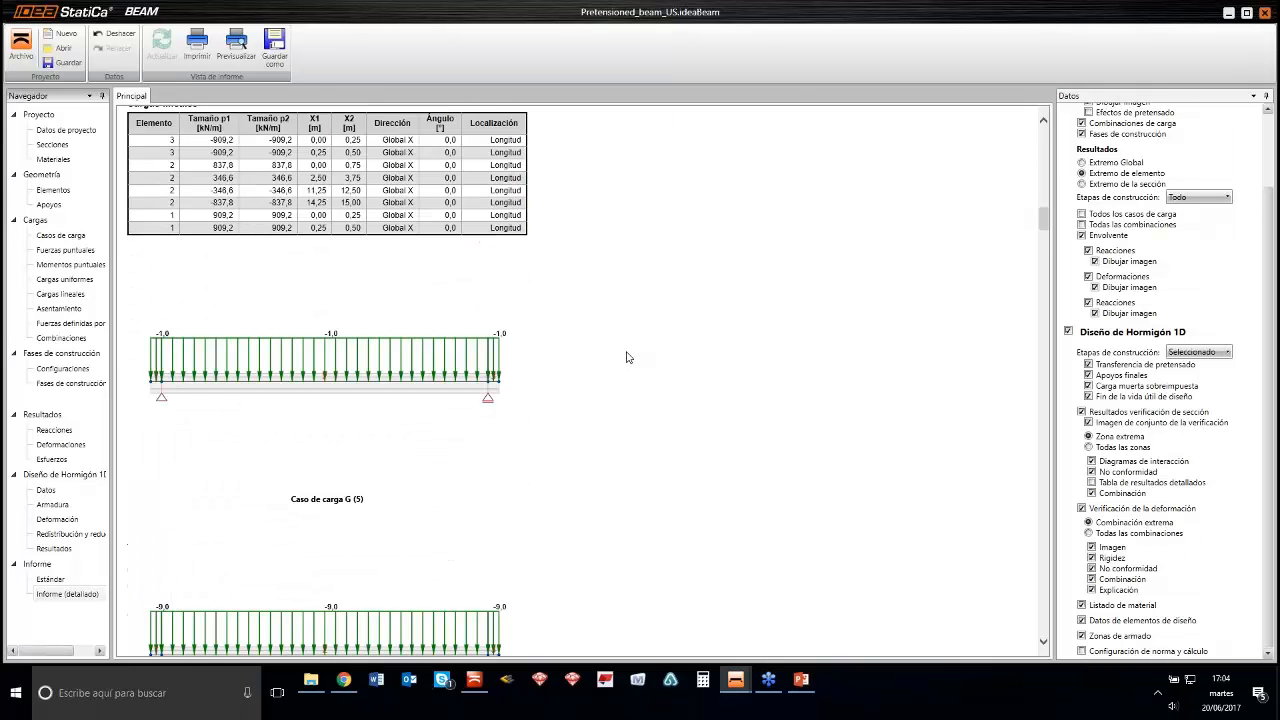
scroll(628, 357, down, 15)
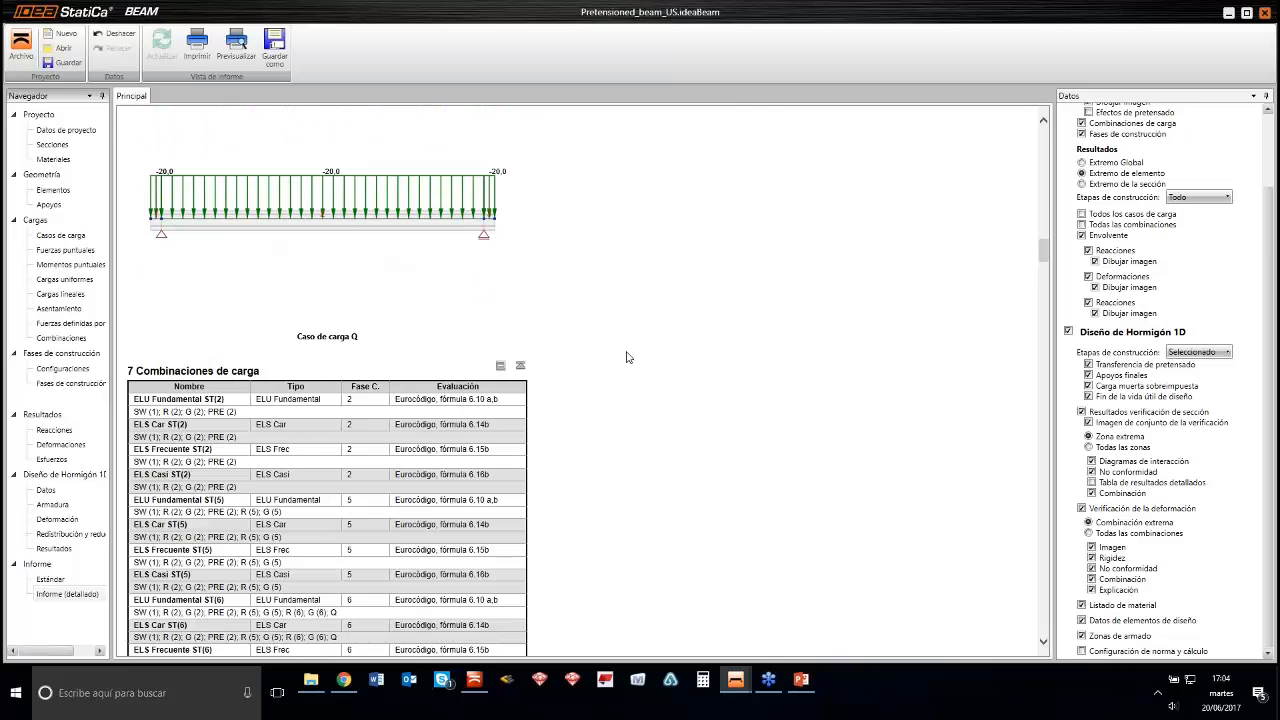
scroll(628, 357, down, 15)
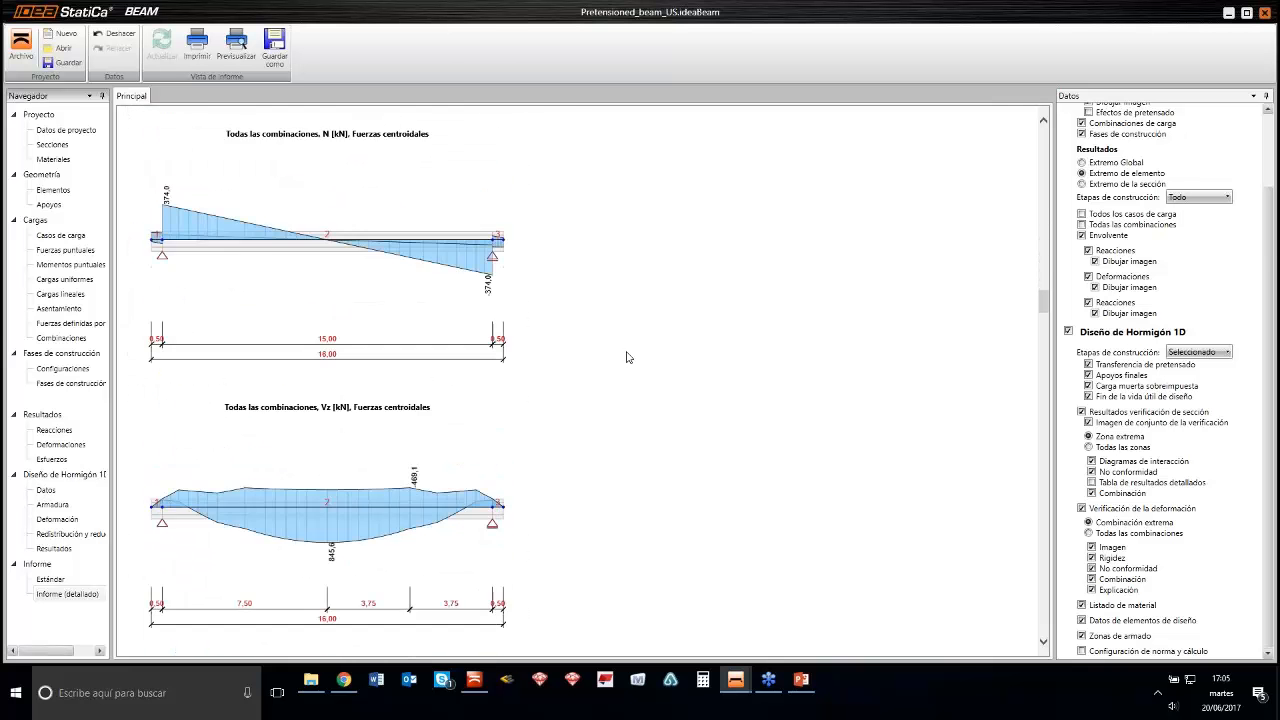
scroll(628, 357, down, 15)
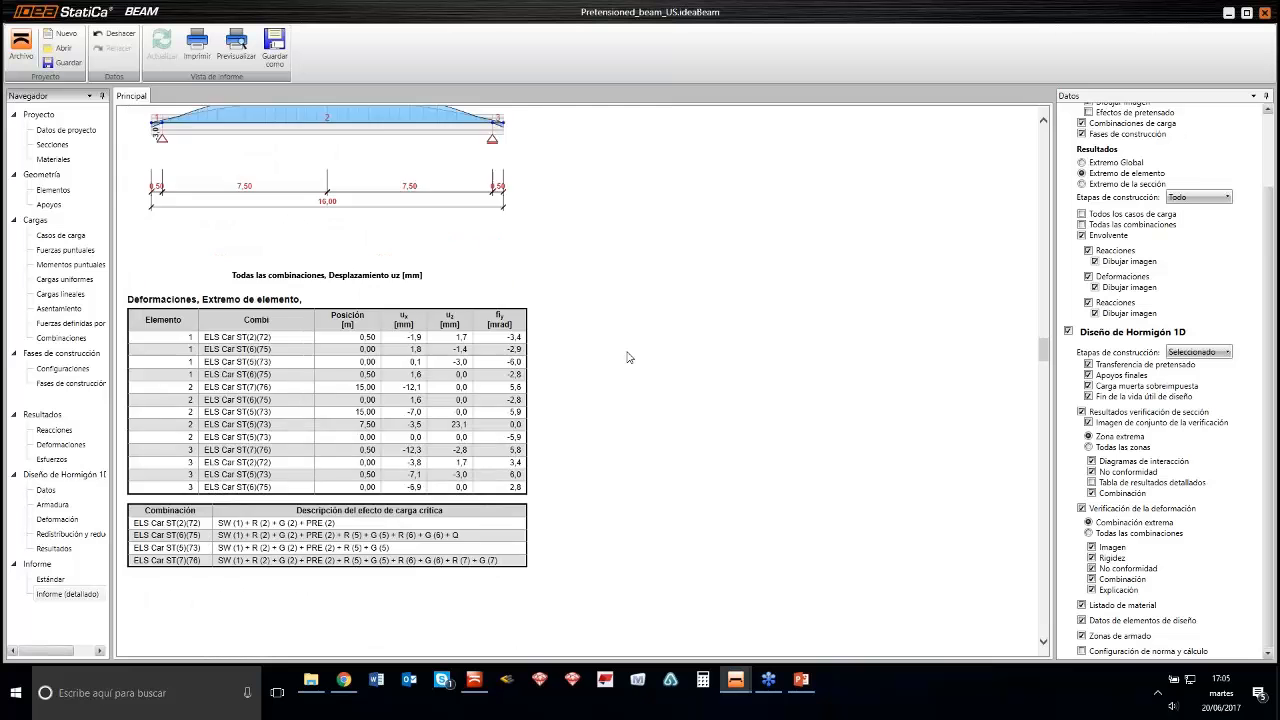
scroll(628, 357, down, 8)
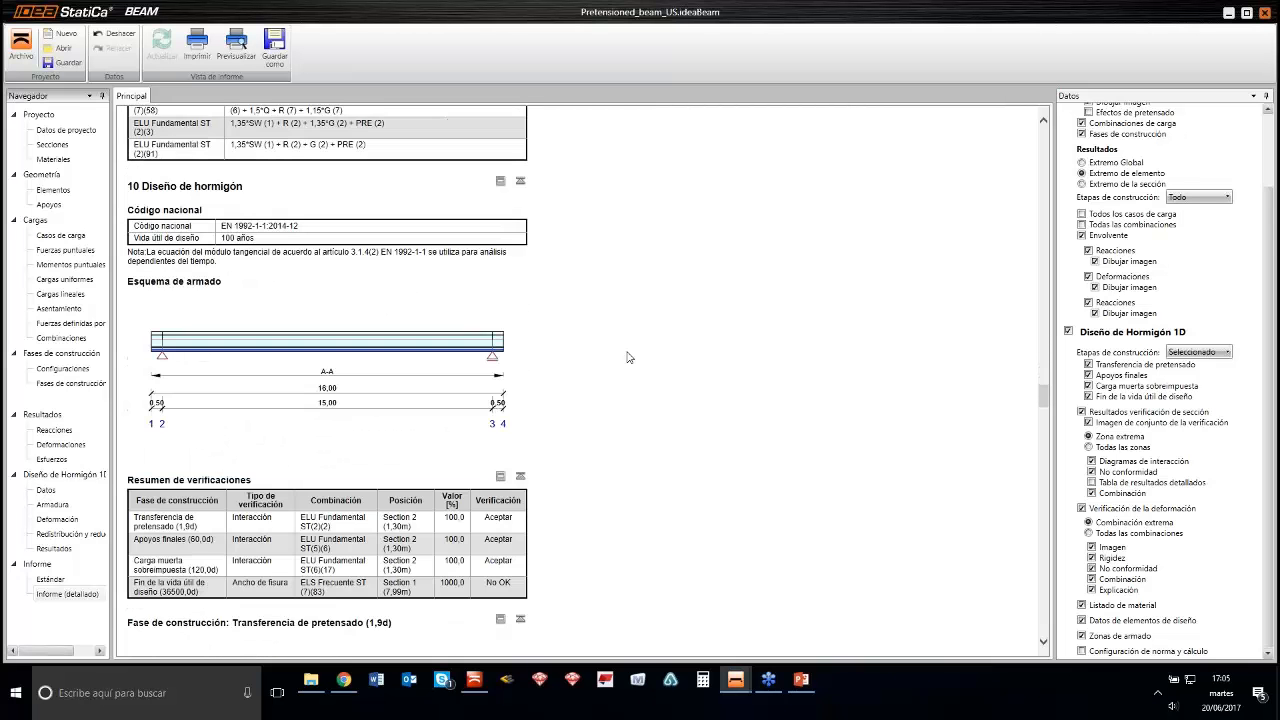
scroll(628, 357, down, 15)
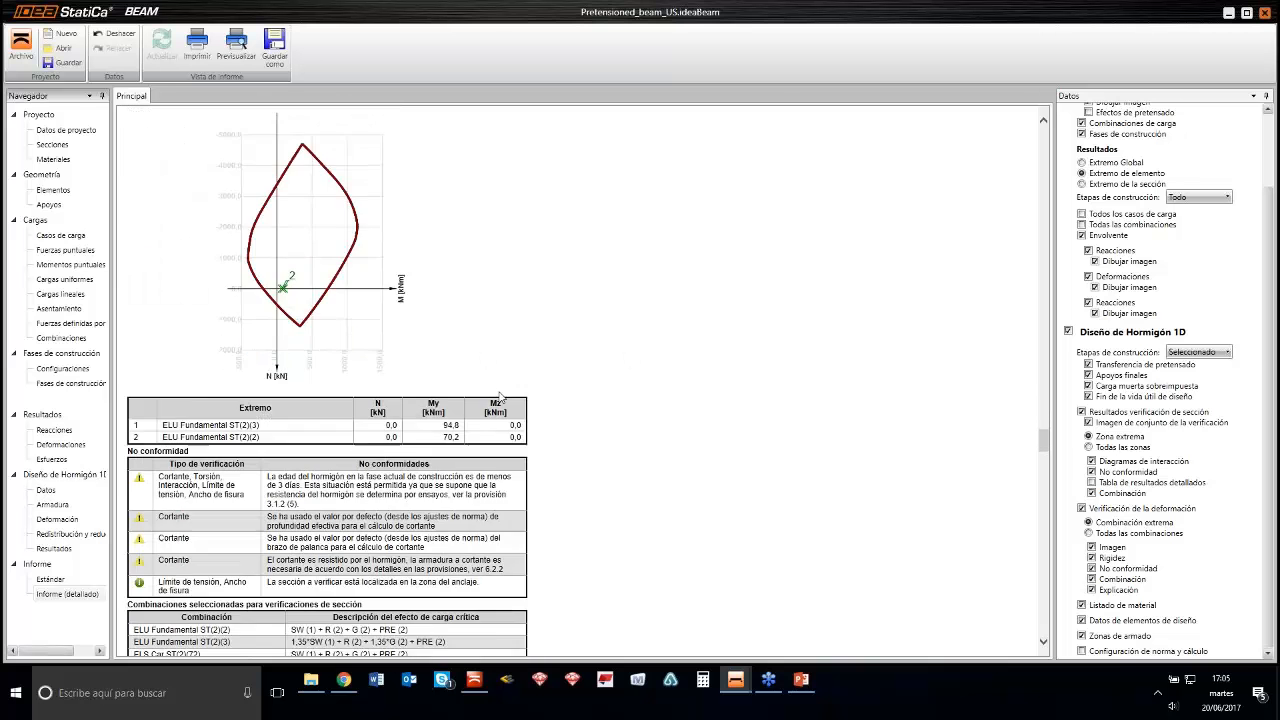
scroll(500, 397, down, 15)
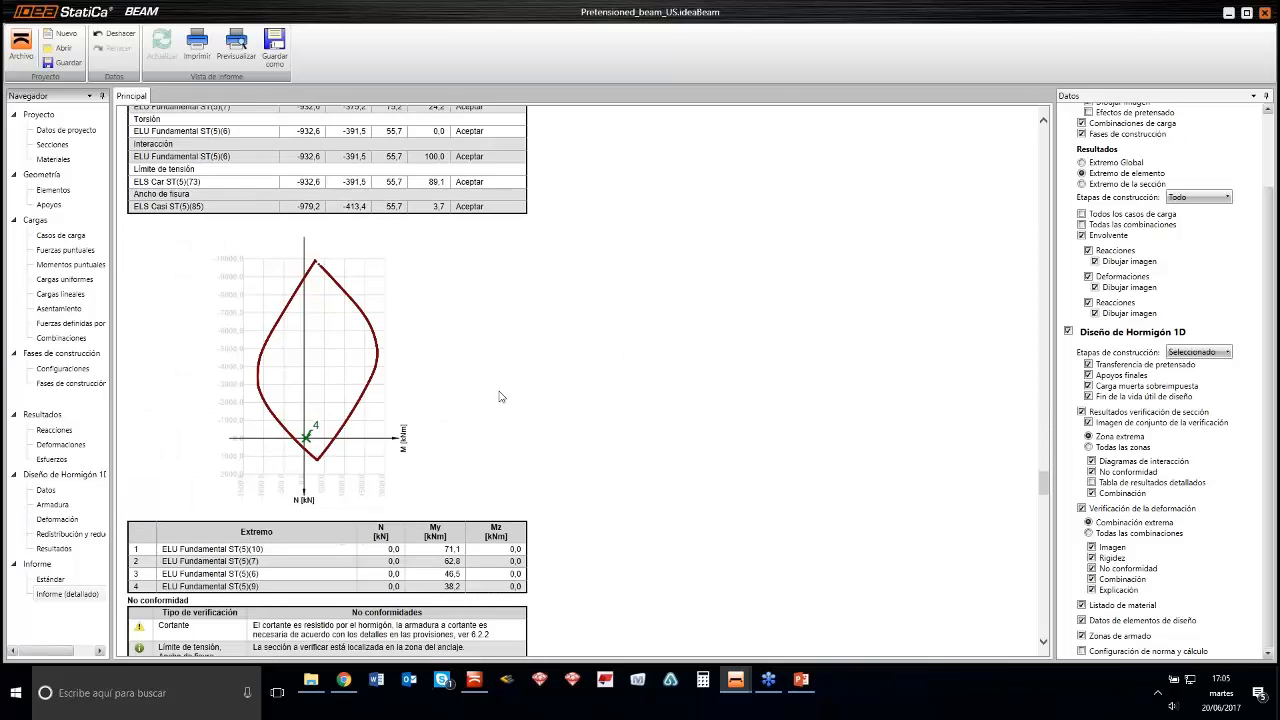
scroll(500, 397, down, 20)
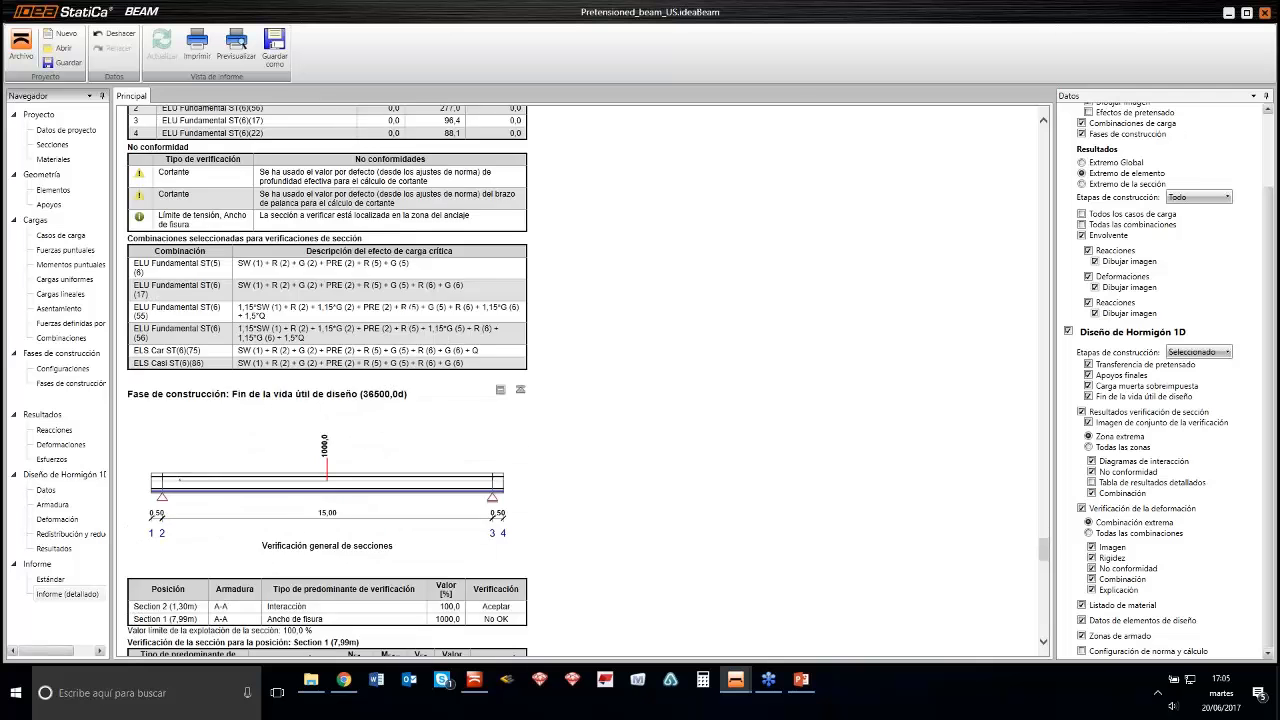
scroll(583, 380, down, 5)
scroll(502, 397, down, 15)
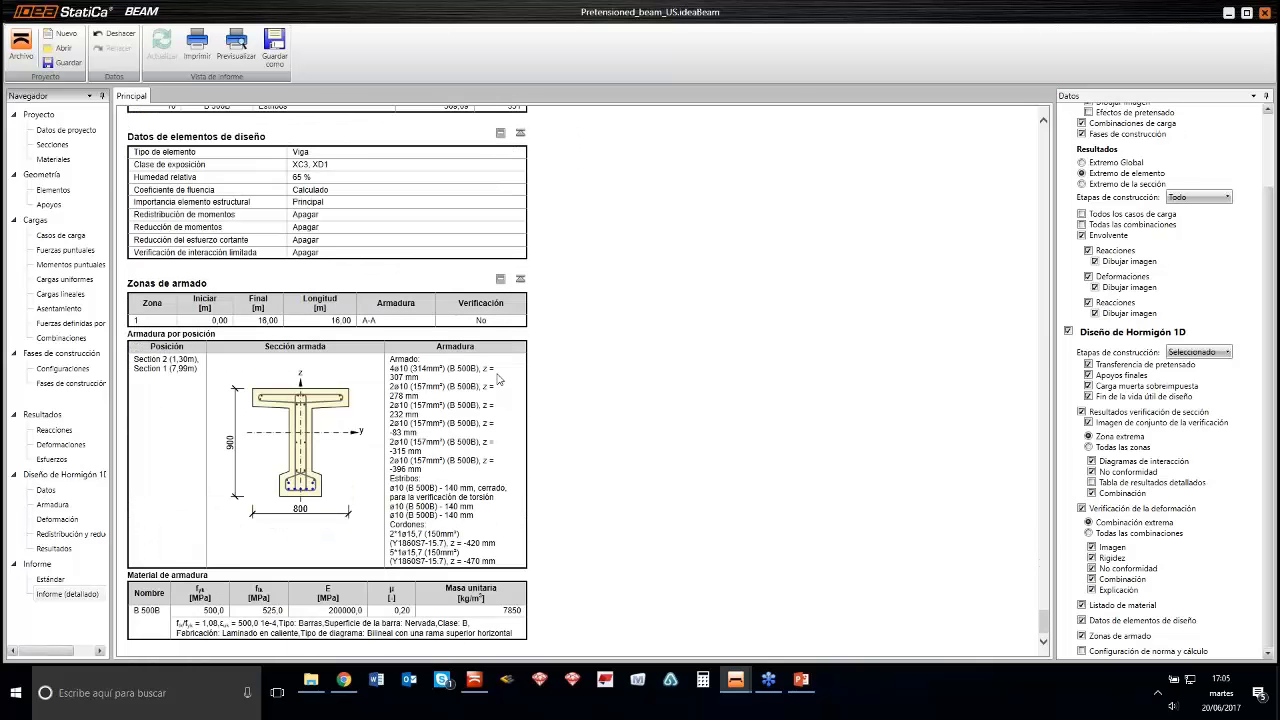
Go back through the detailed report to its index, project data and cross-section properties
scroll(515, 437, up, 15)
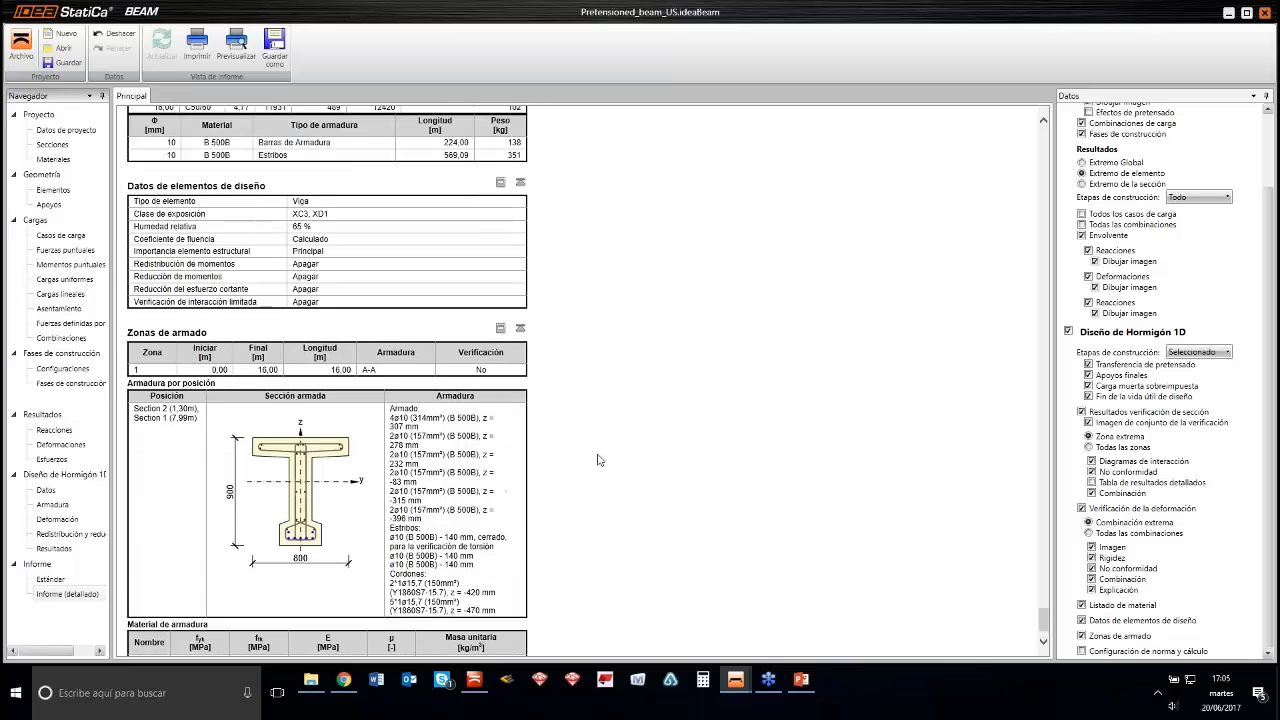
scroll(507, 467, up, 15)
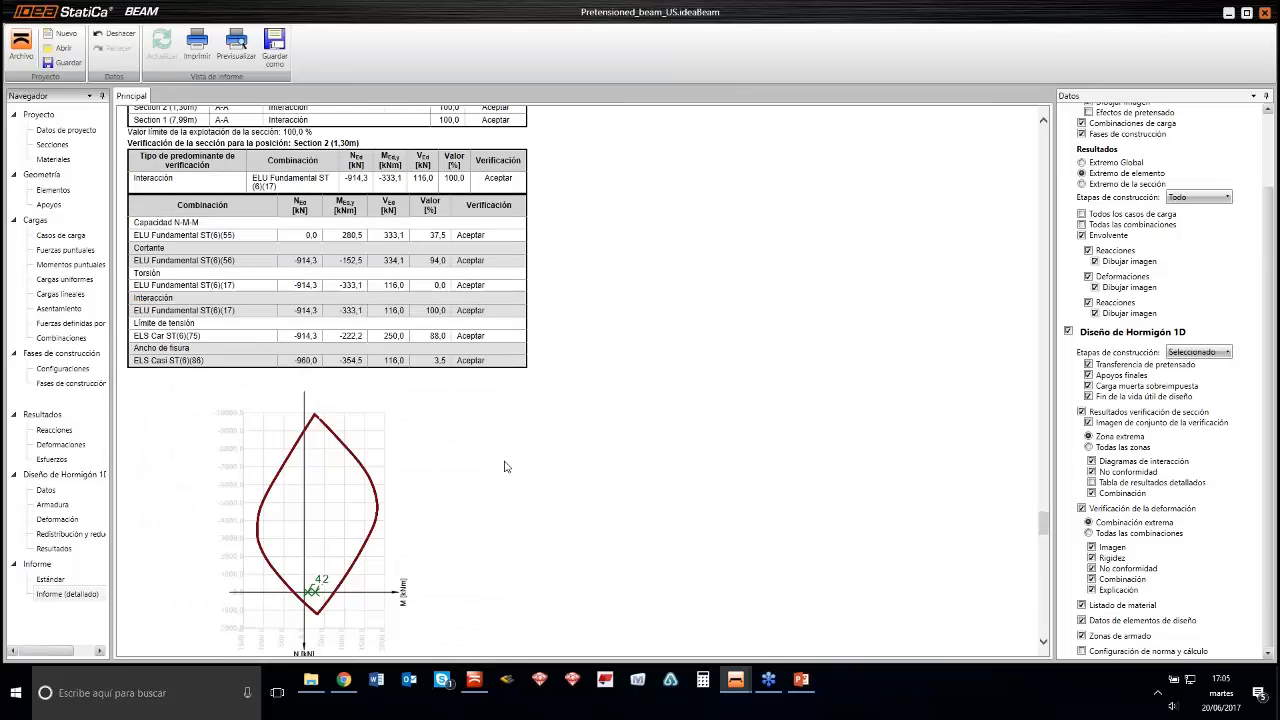
scroll(502, 462, up, 15)
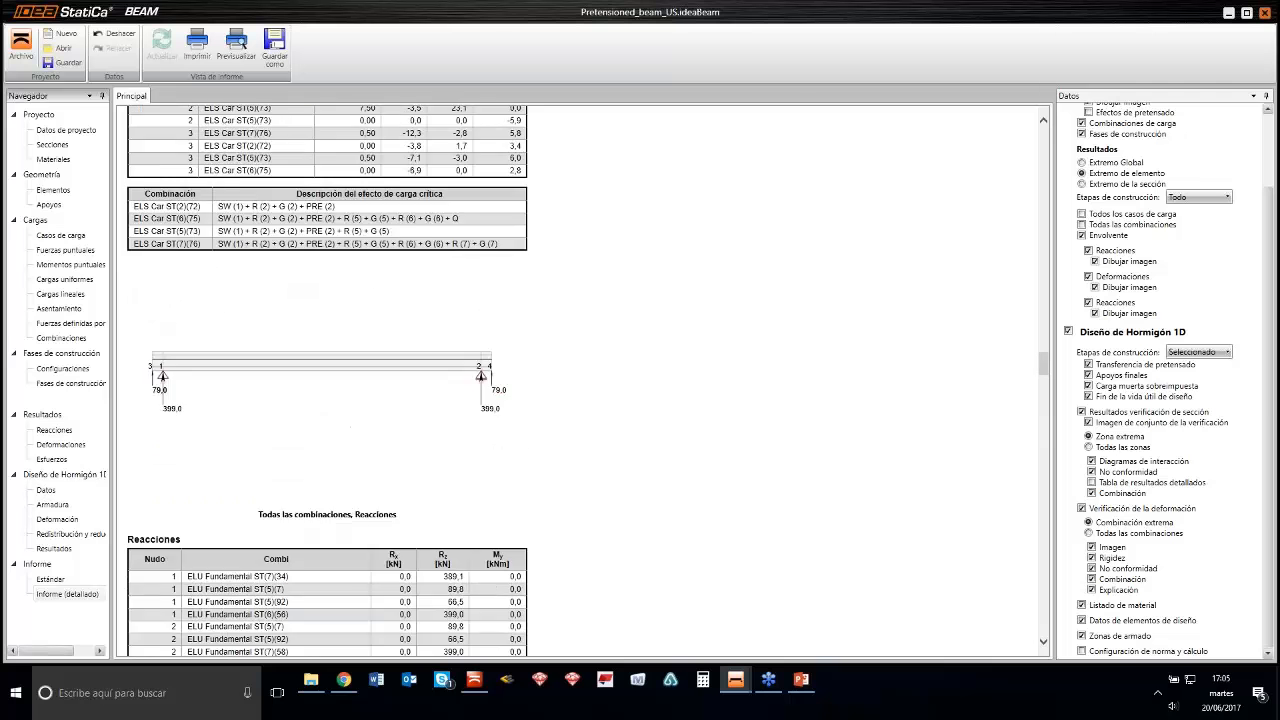
scroll(502, 462, up, 20)
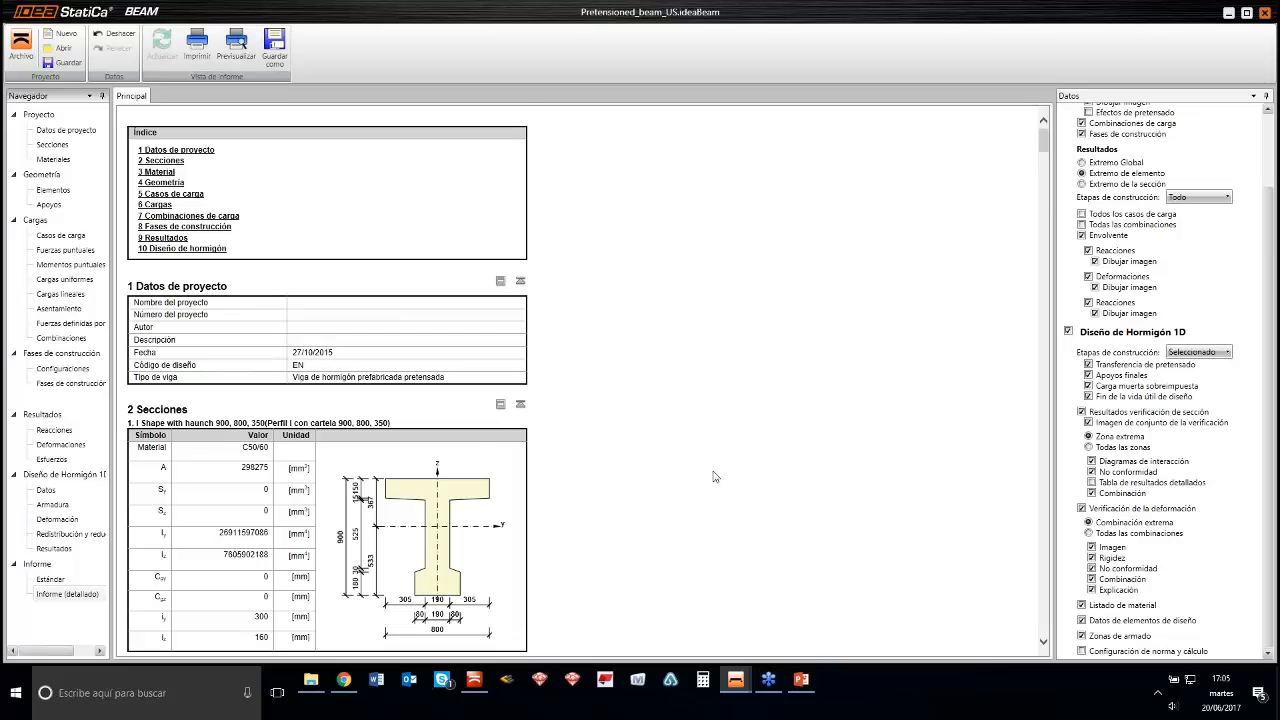
scroll(643, 414, down, 2)
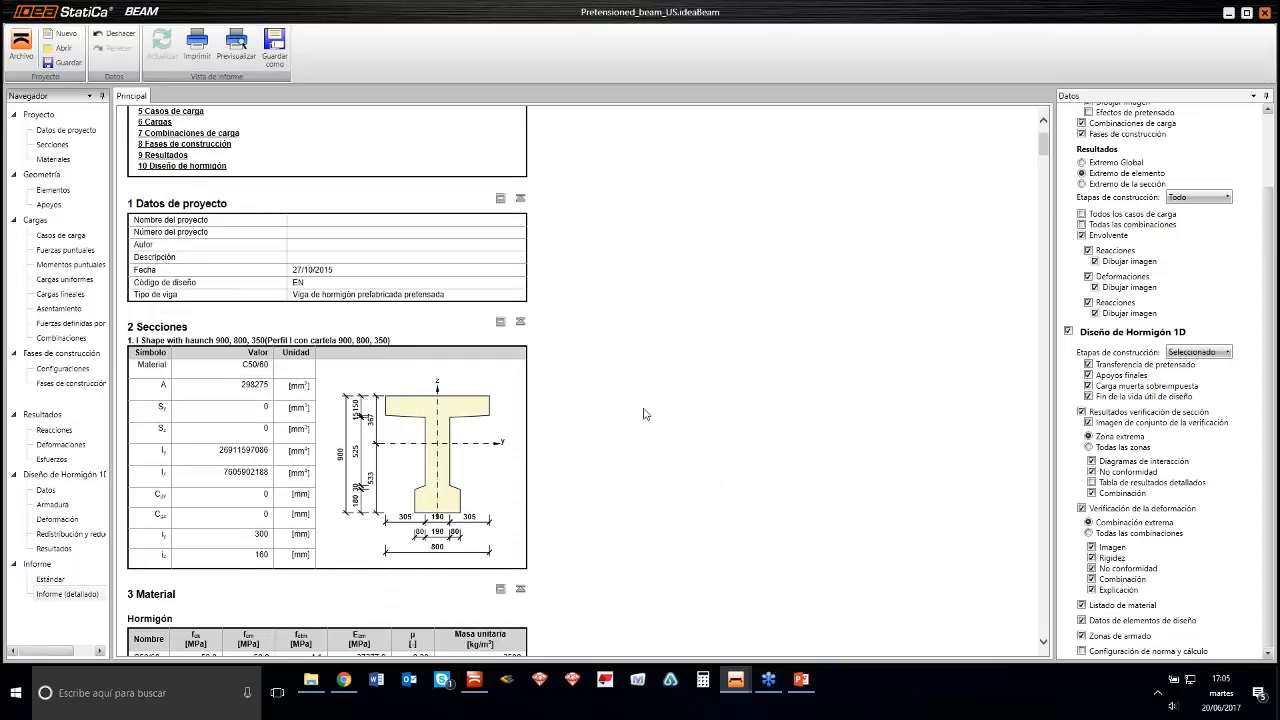
scroll(659, 462, up, 2)
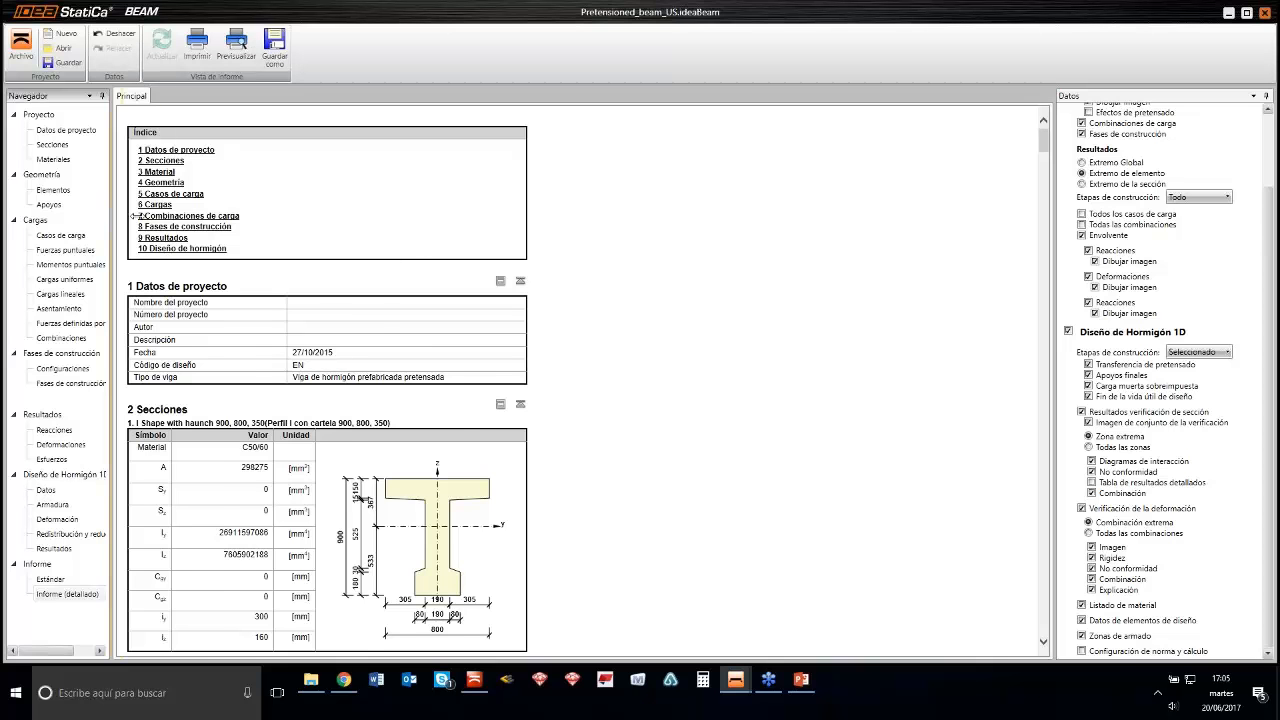
Widen the project navigator so the full item names are readable
drag(138, 216, 210, 228)
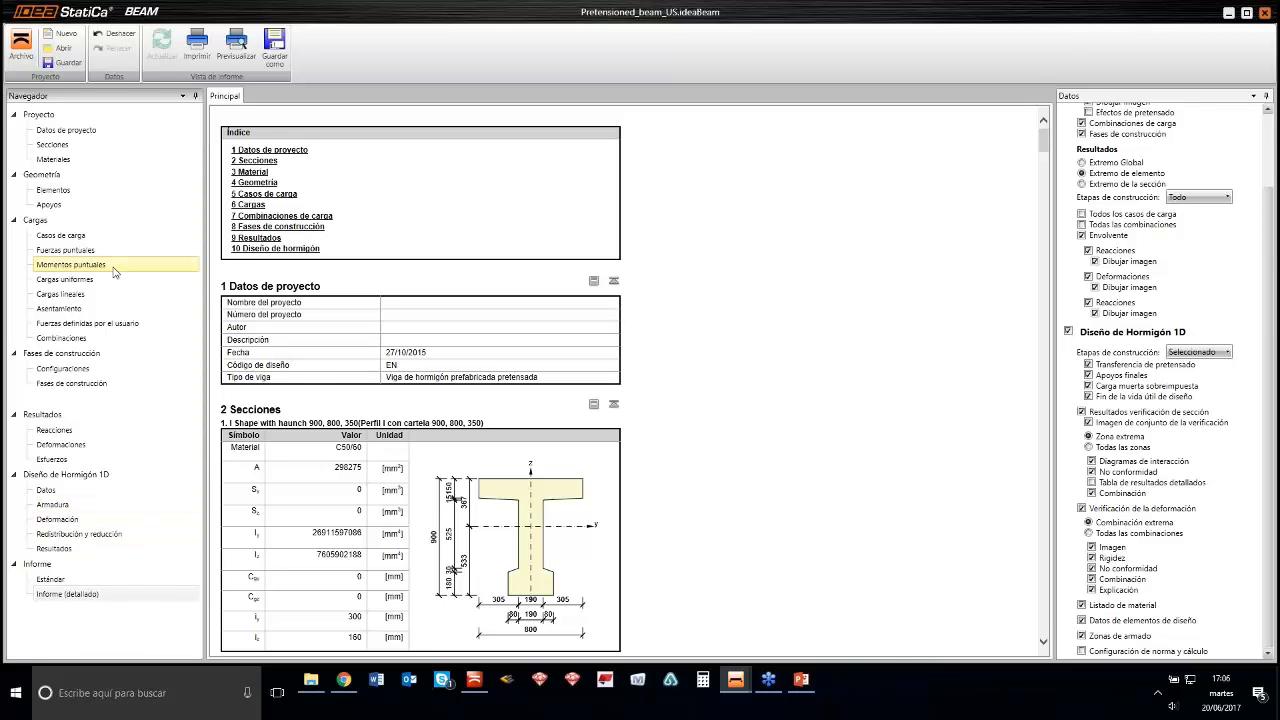
click(120, 312)
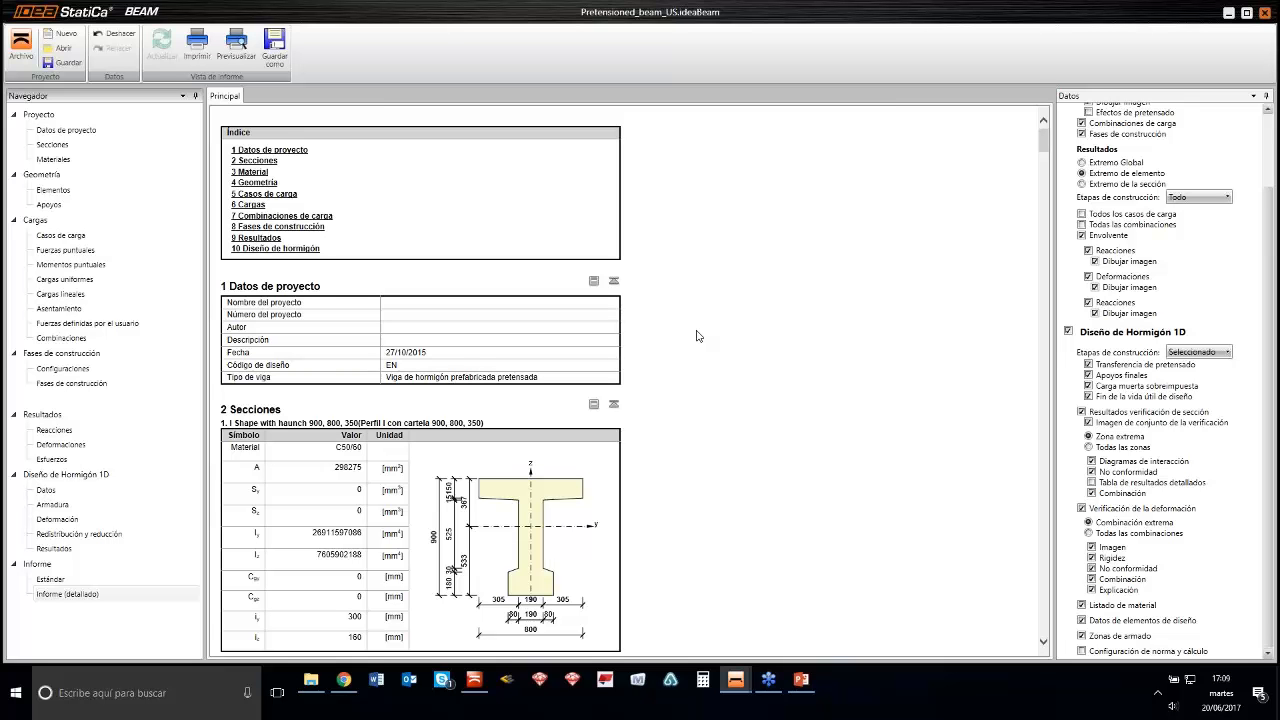
Switch to the Clase Prestressing presentation in PowerPoint and browse the slide thumbnails to the closing slides
click(801, 680)
scroll(86, 510, down, 3)
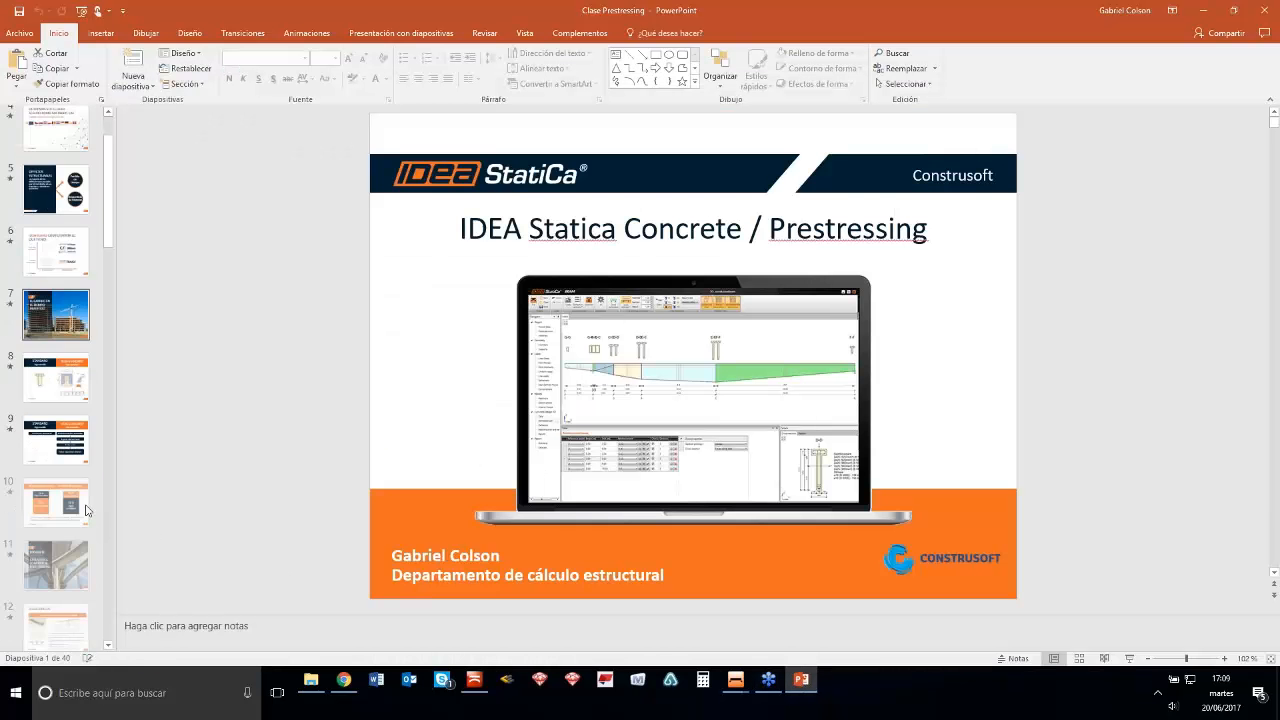
scroll(86, 510, down, 10)
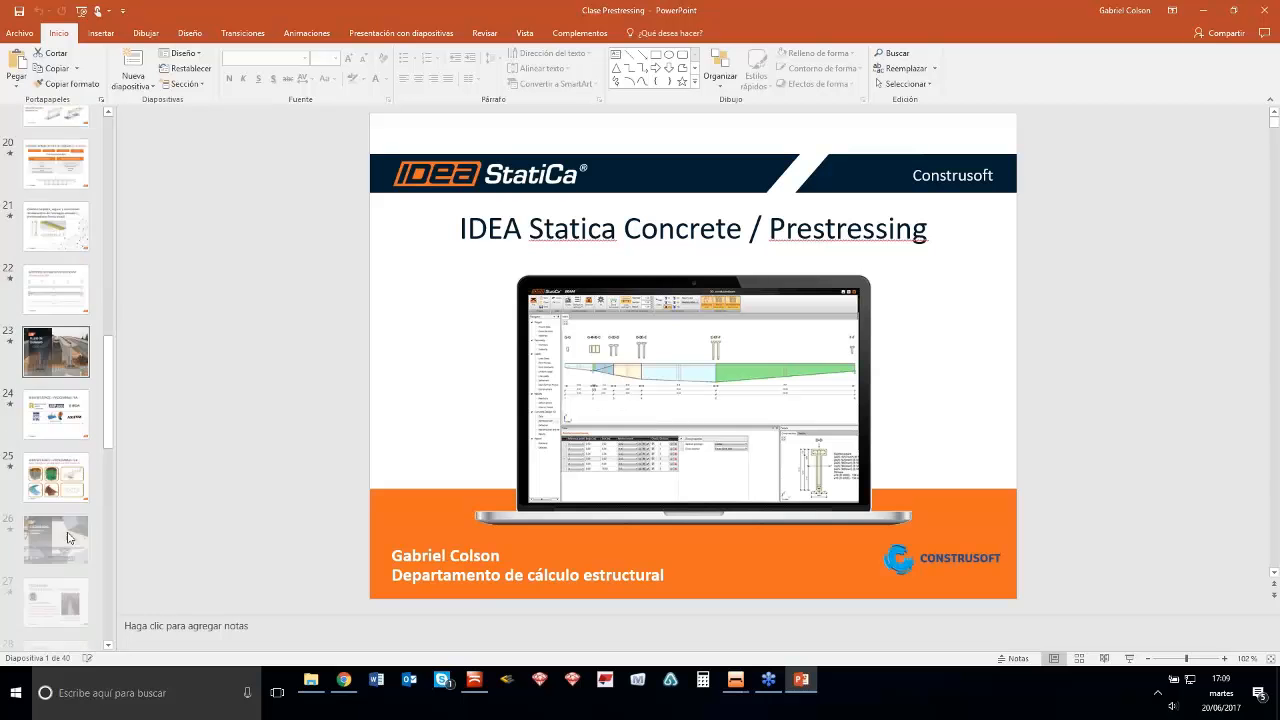
scroll(68, 538, down, 12)
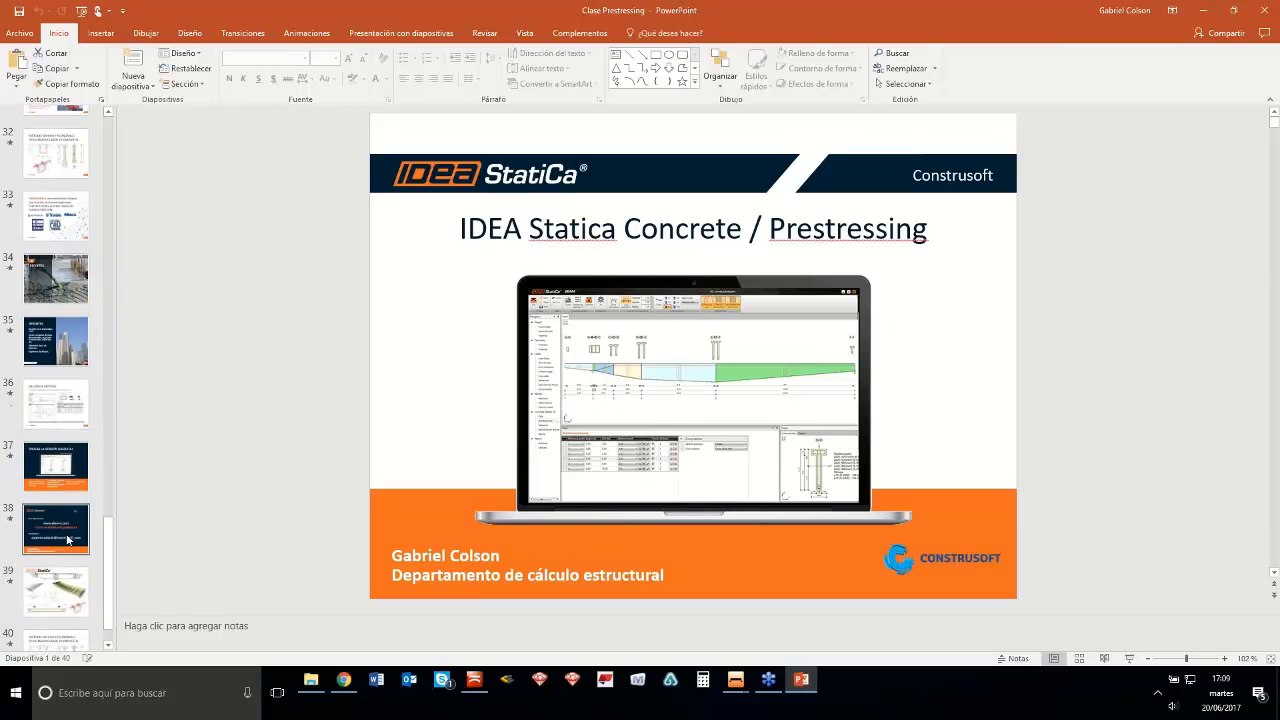